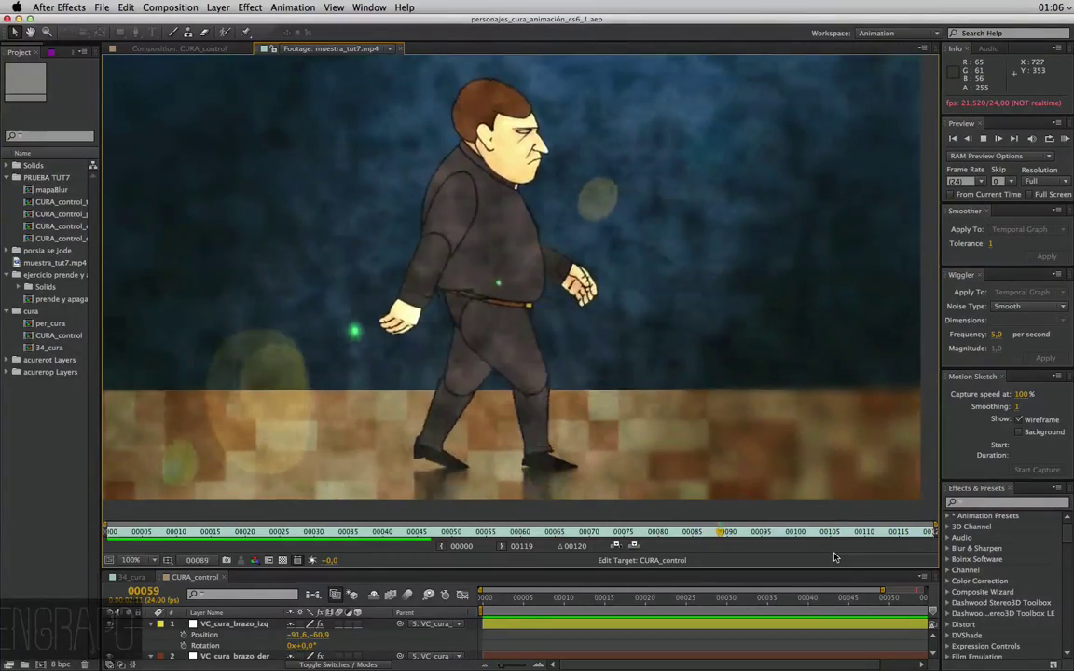
Play the muestra_tut7.mp4 walk footage, then close its viewer to show CURA_control
key(super+shift+2)
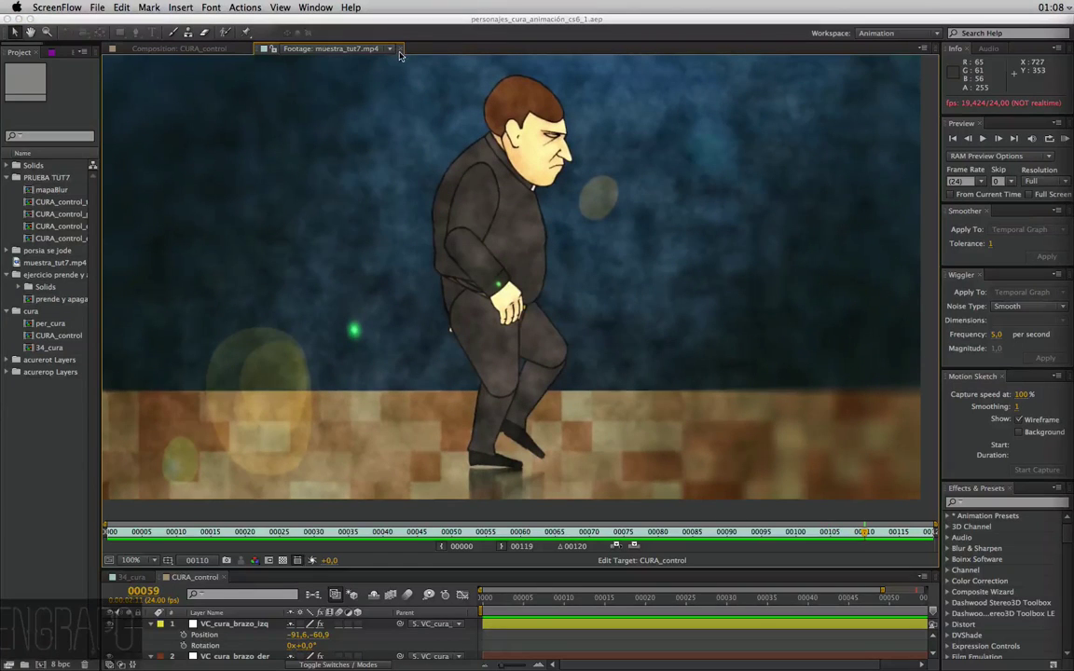
click(399, 49)
click(399, 49)
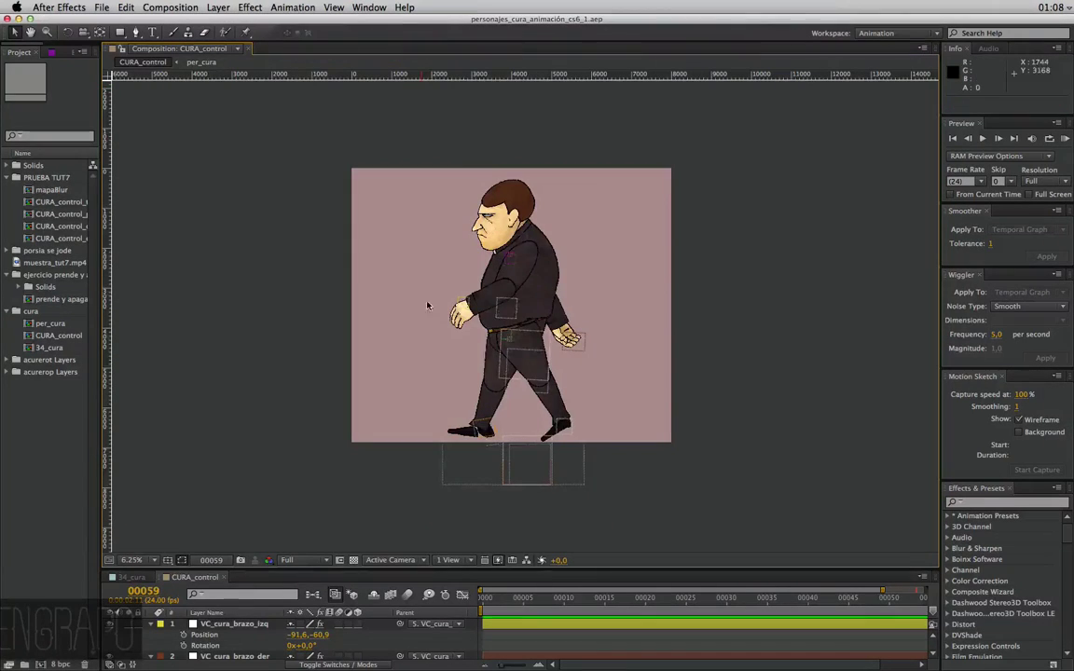
Enlarge the timeline and inspect the 34_cura and per_cura opacity expression layers
drag(539, 568, 539, 428)
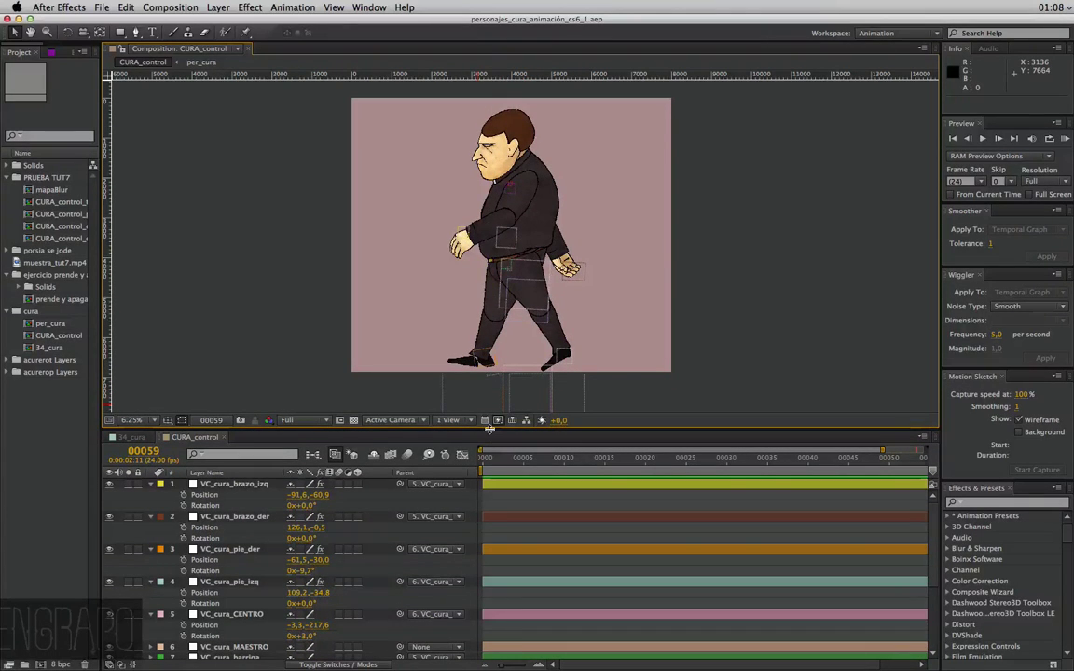
drag(489, 431, 487, 313)
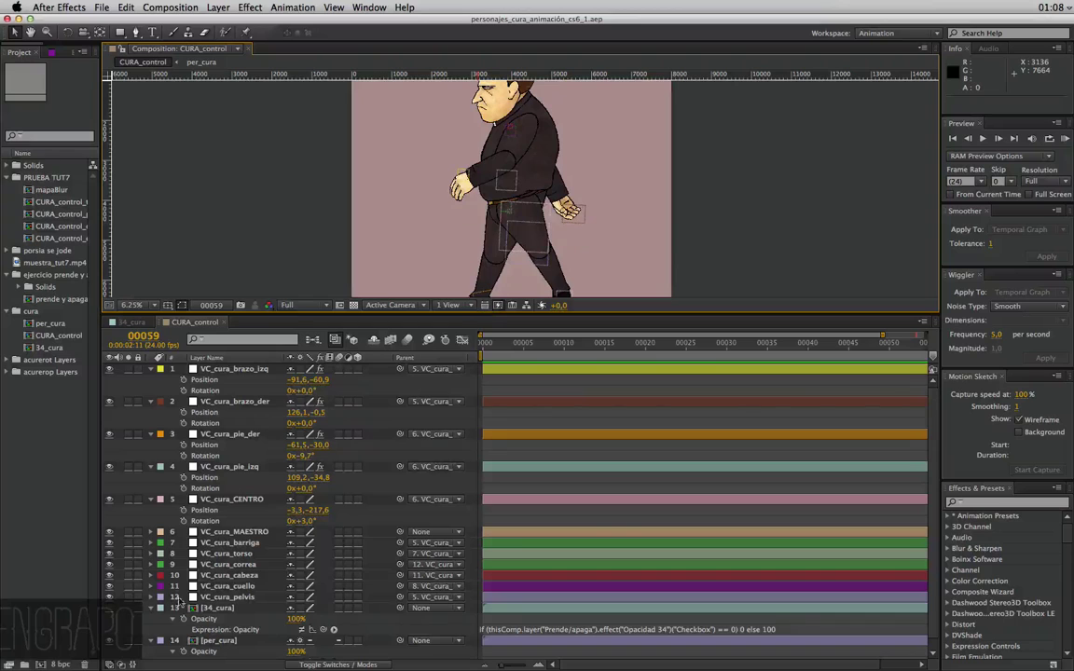
click(216, 608)
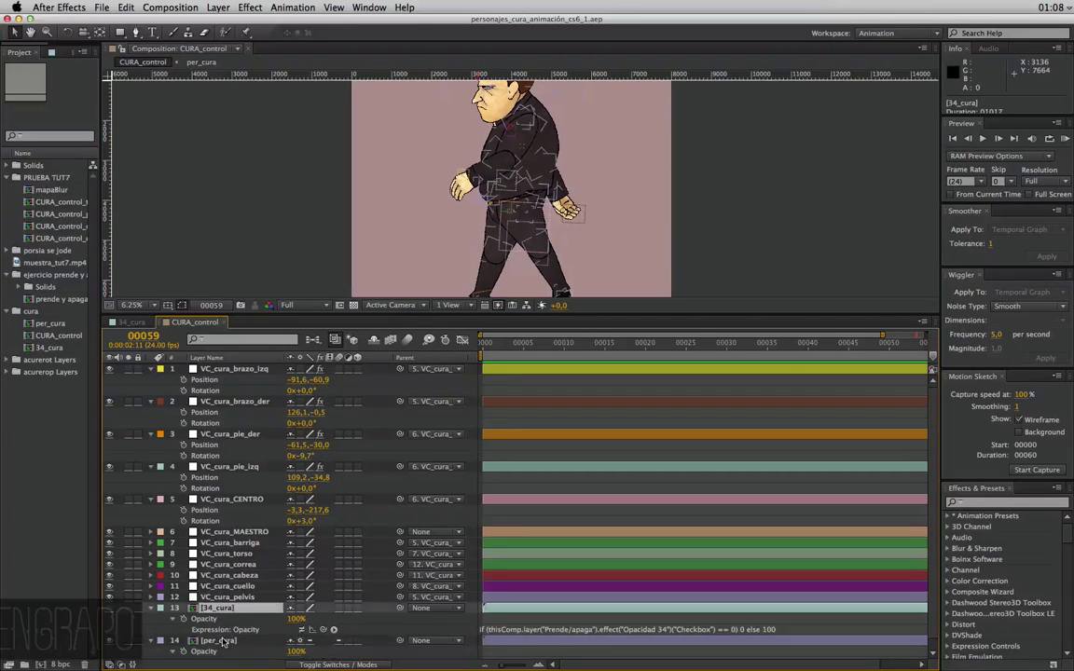
click(224, 642)
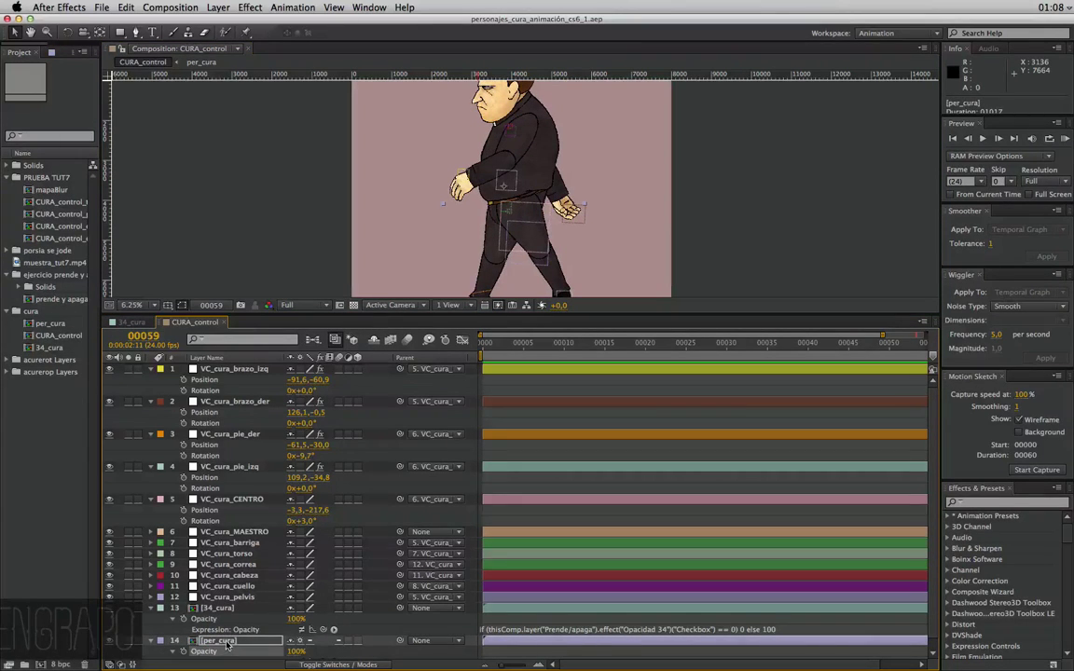
key(Return)
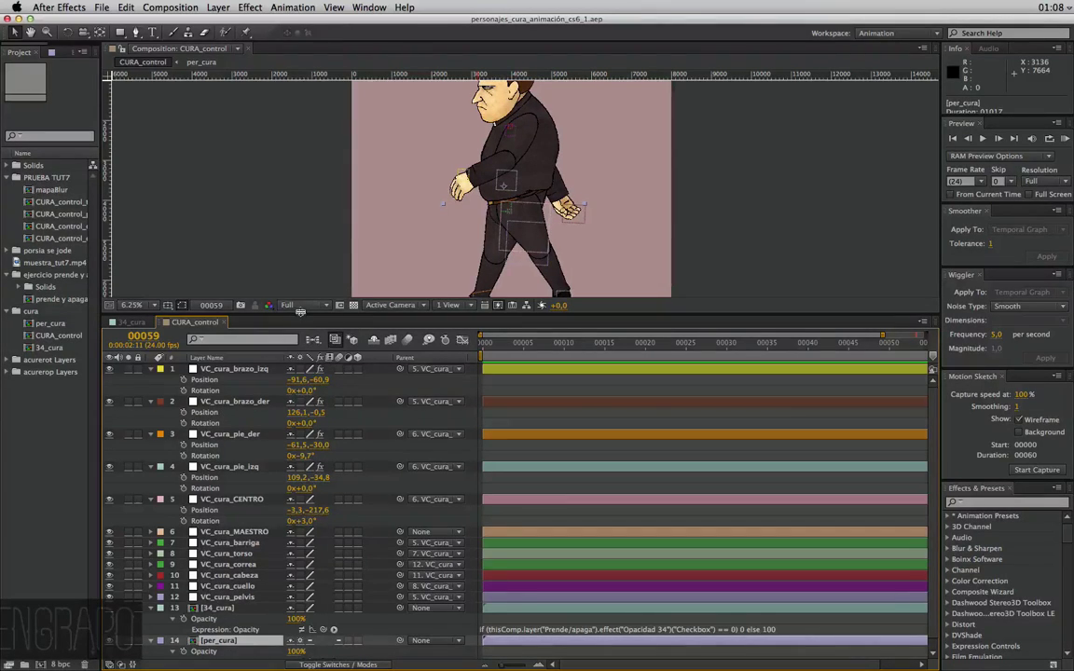
Give the composition view more room and scroll through the controllers' Position and Rotation values
drag(303, 313, 302, 400)
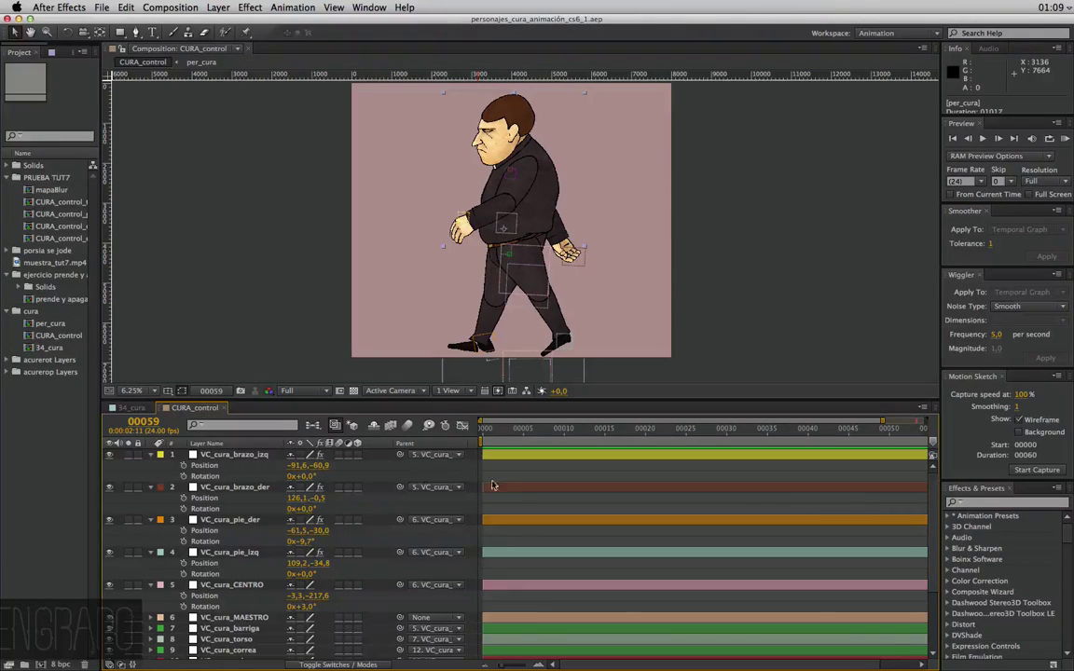
scroll(867, 541, down, 2)
scroll(834, 537, down, 2)
scroll(833, 538, down, 2)
scroll(545, 510, up, 3)
scroll(428, 603, down, 3)
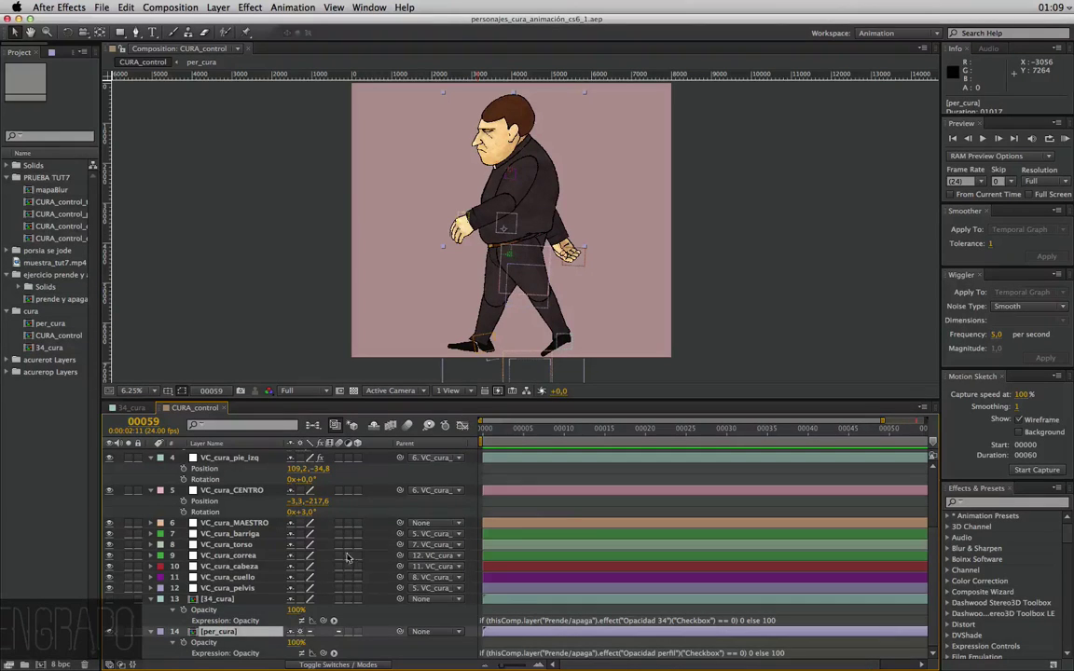
scroll(601, 538, up, 3)
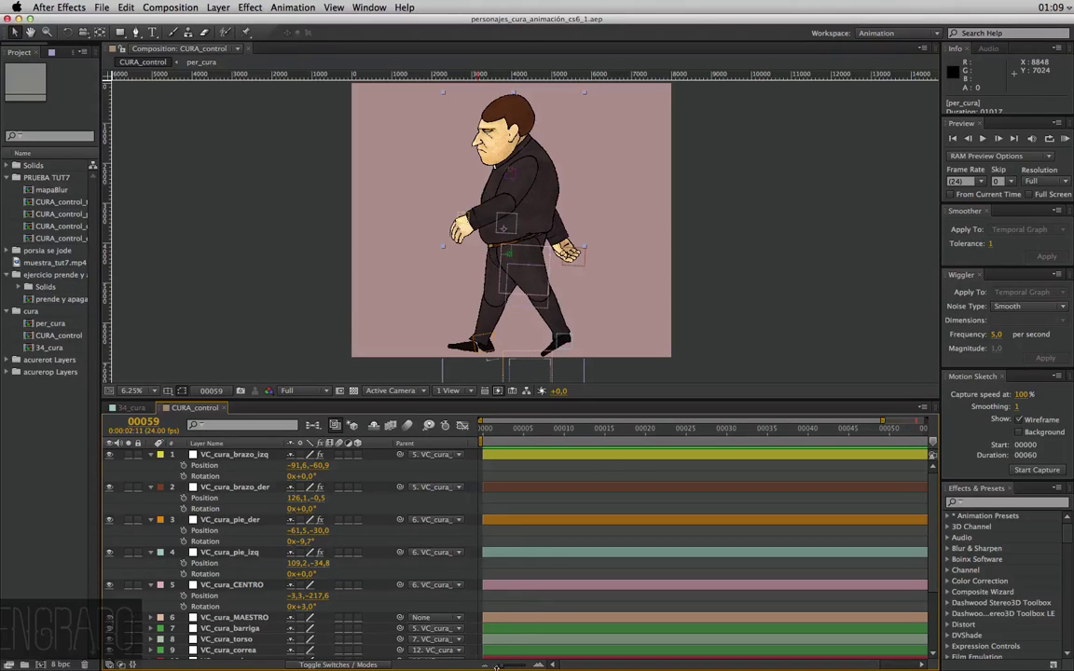
Fit all 60 frames in the timeline, go to frame 0, and select layers 1 to 5
drag(501, 666, 474, 653)
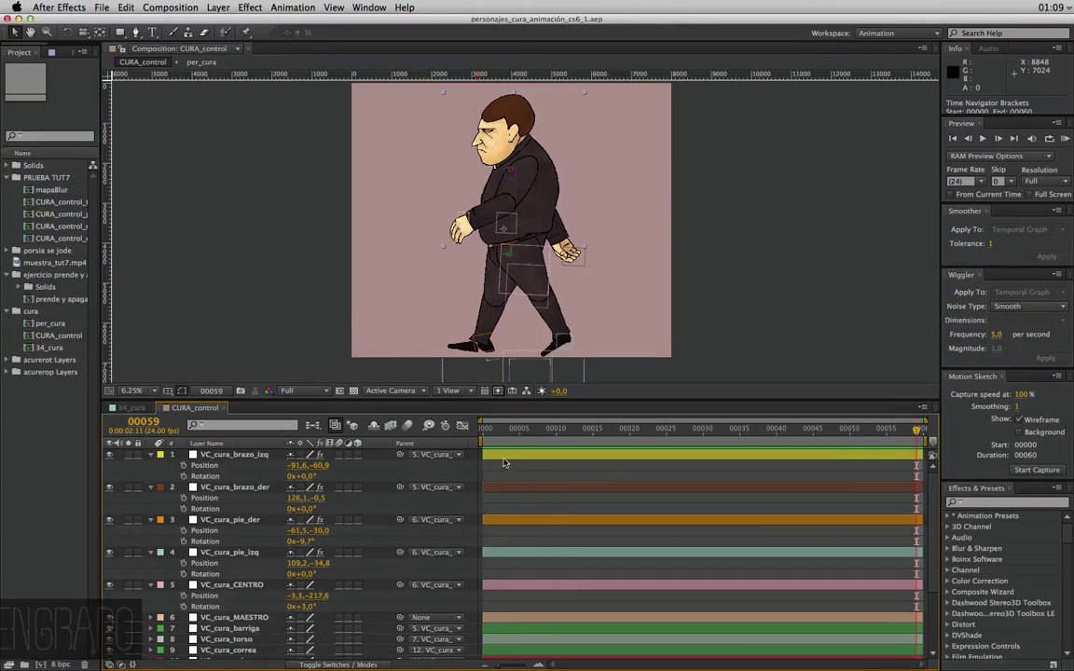
click(473, 431)
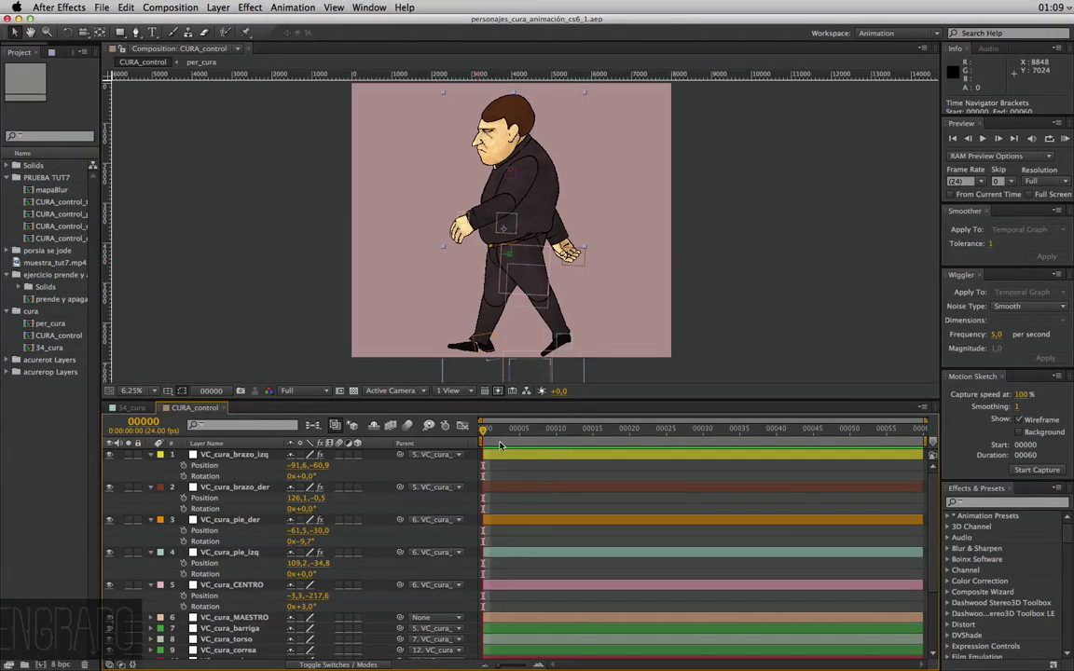
click(222, 453)
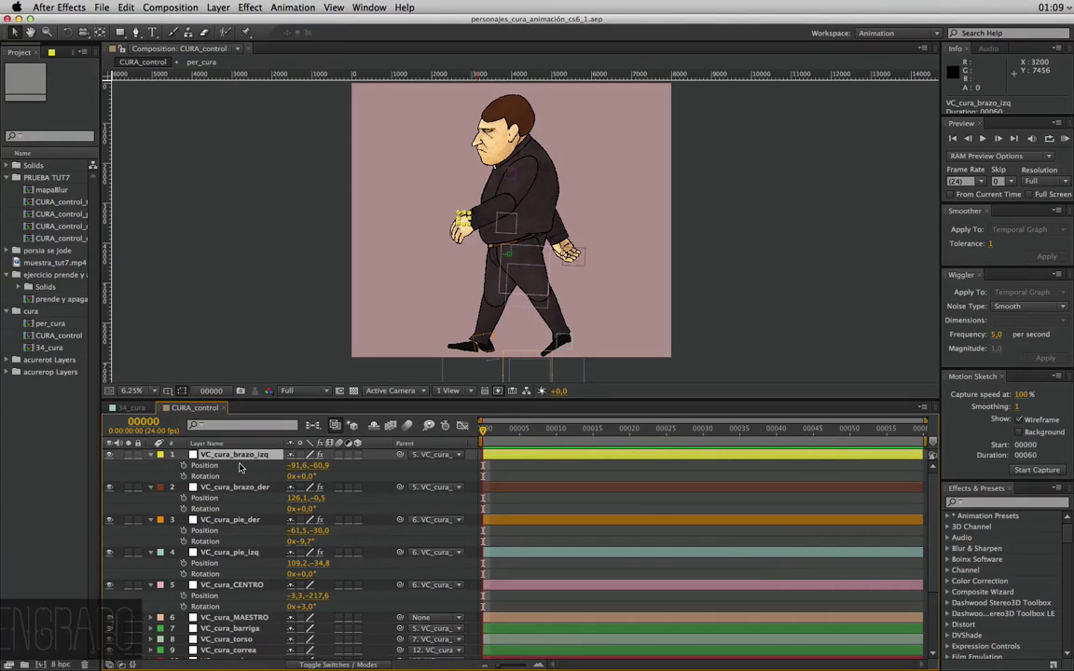
shift+click(236, 587)
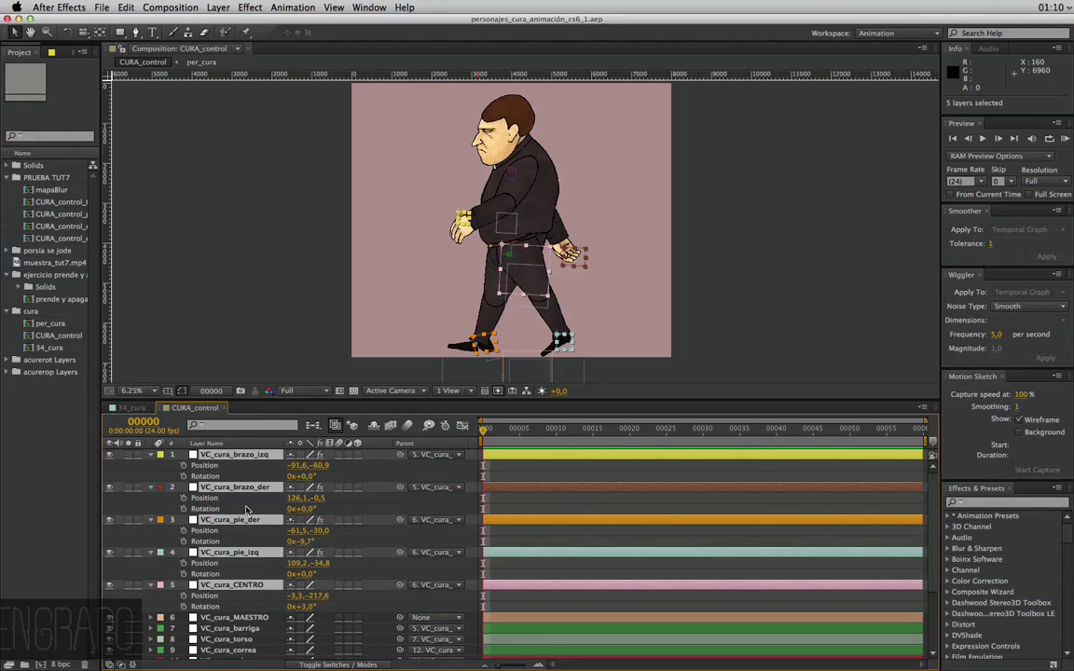
Key Position and Rotation on the five controllers at frames 0 and 59
key(alt+shift+p)
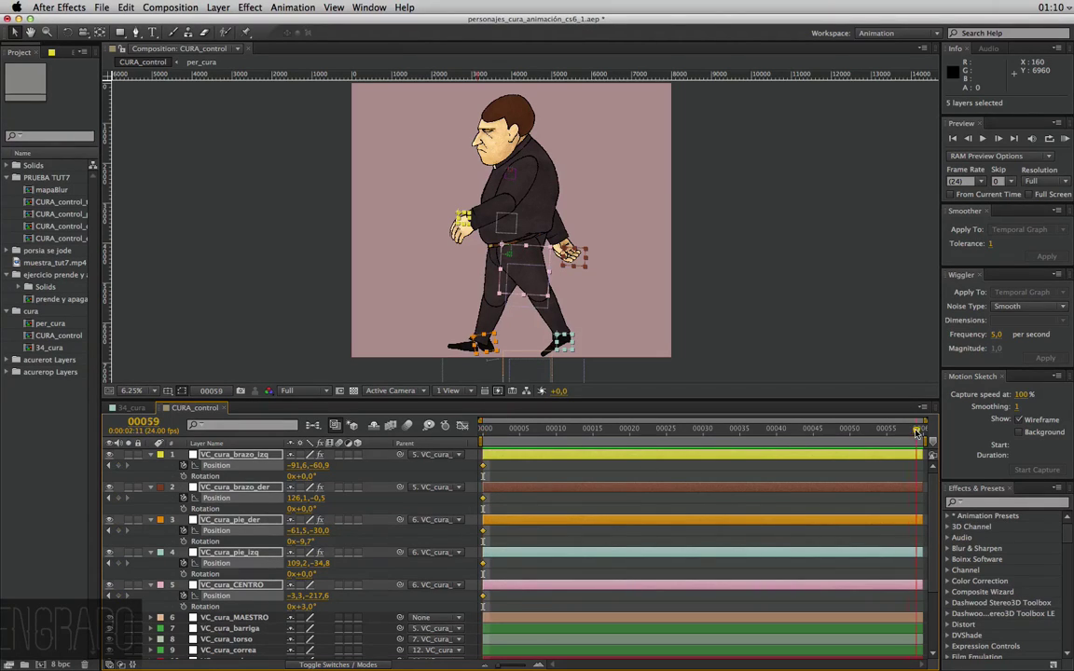
click(923, 431)
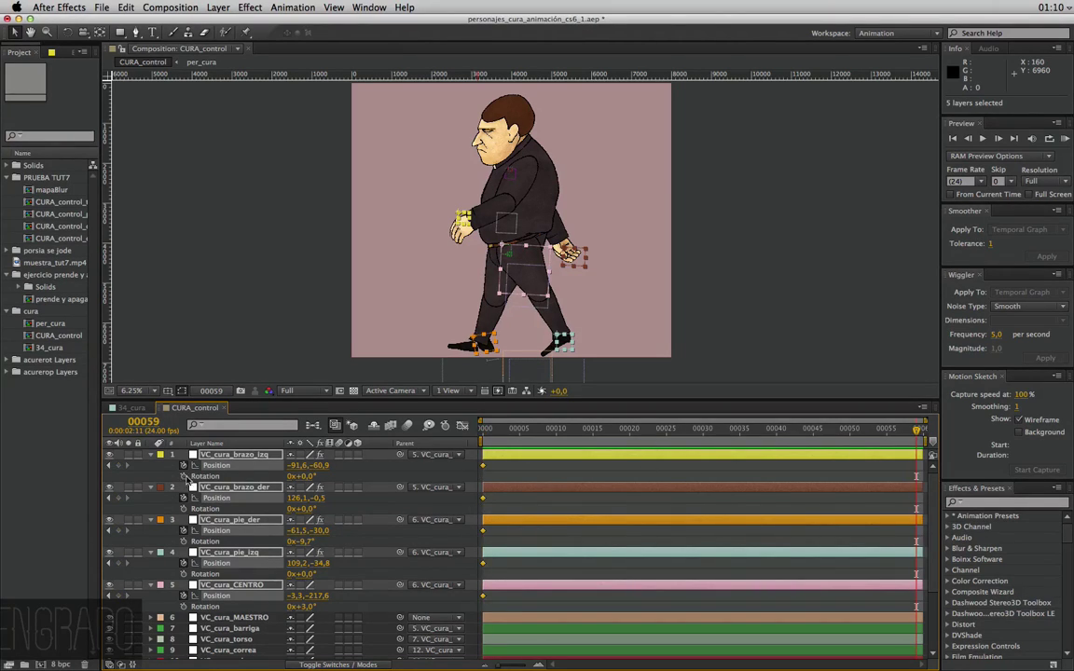
click(118, 465)
click(183, 477)
key(Home)
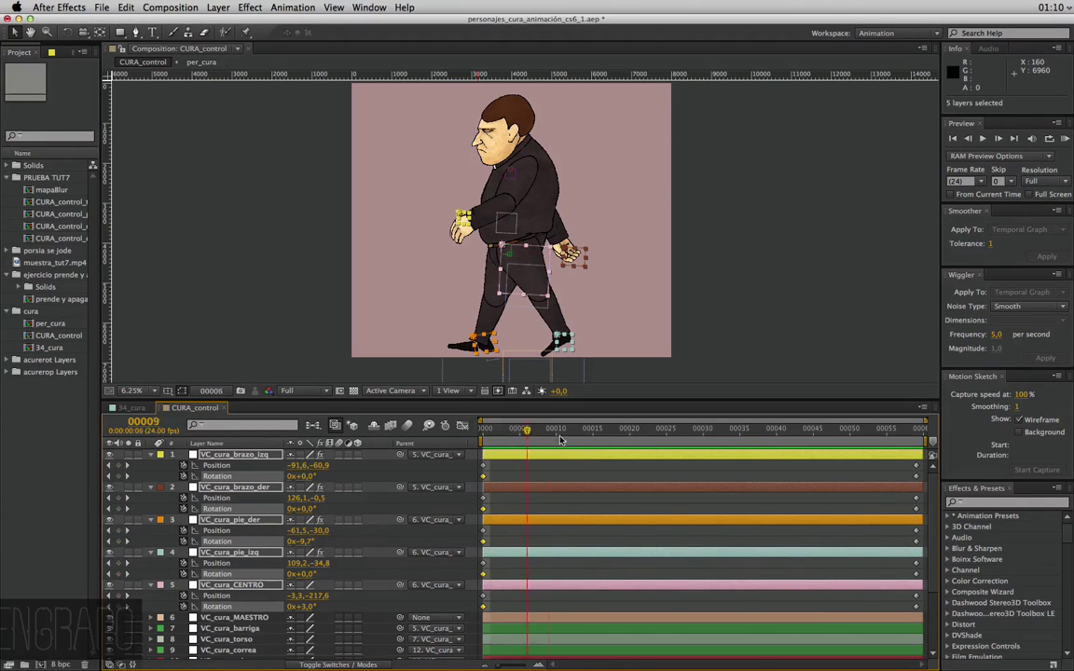
Scrub to frames 15 and 30, then play the cycle from frame 0 to check the walk
key(End)
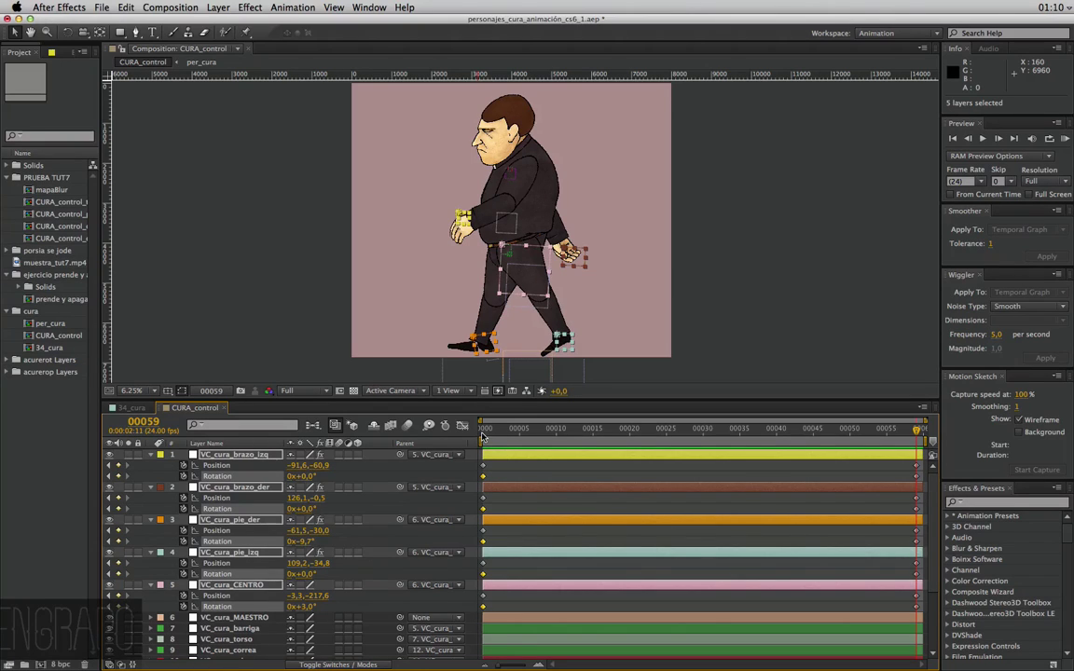
drag(485, 432, 933, 438)
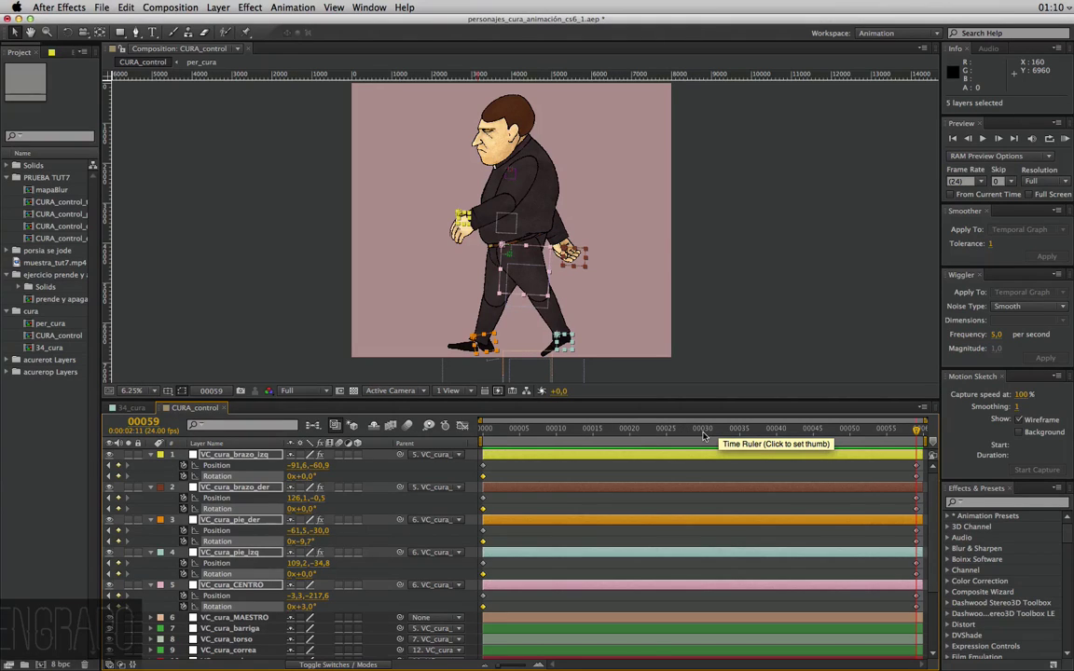
drag(606, 432, 595, 432)
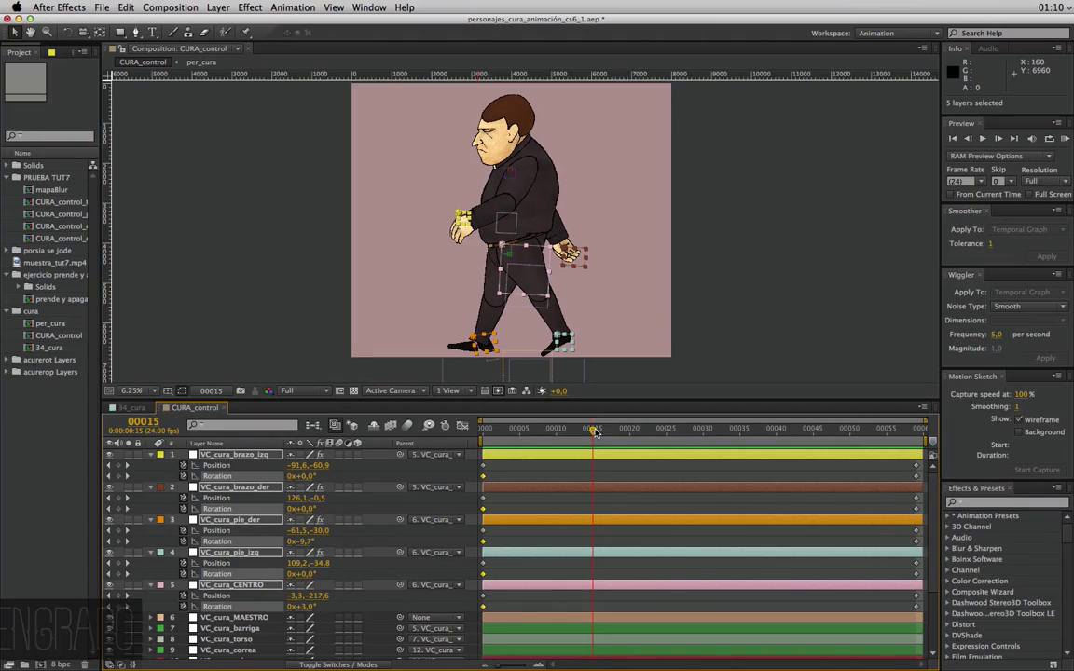
drag(595, 432, 704, 449)
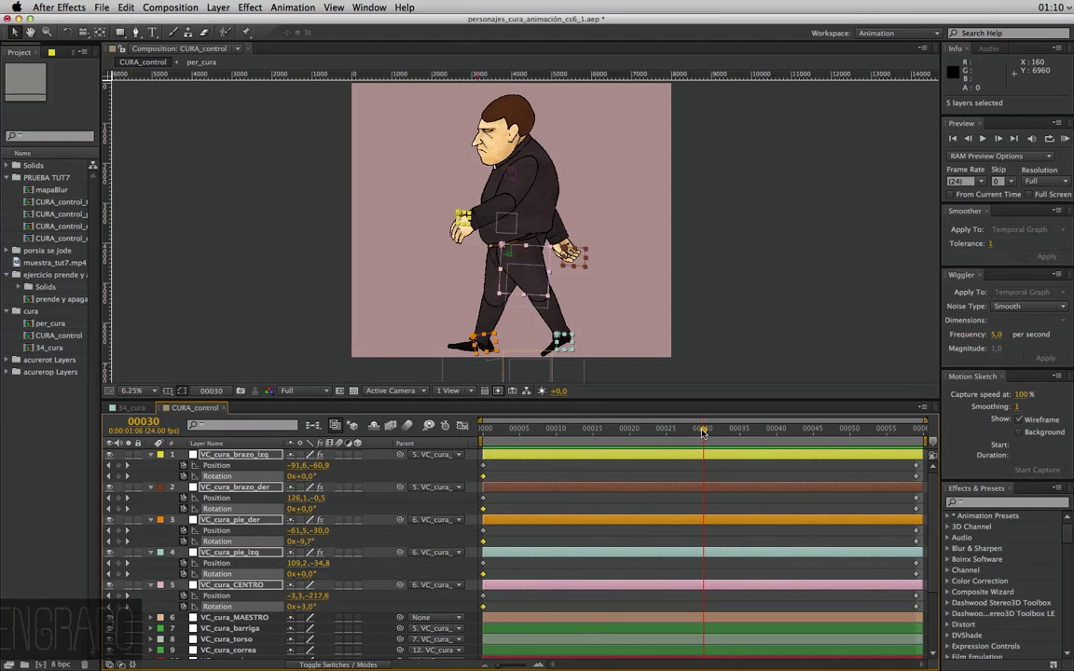
click(677, 474)
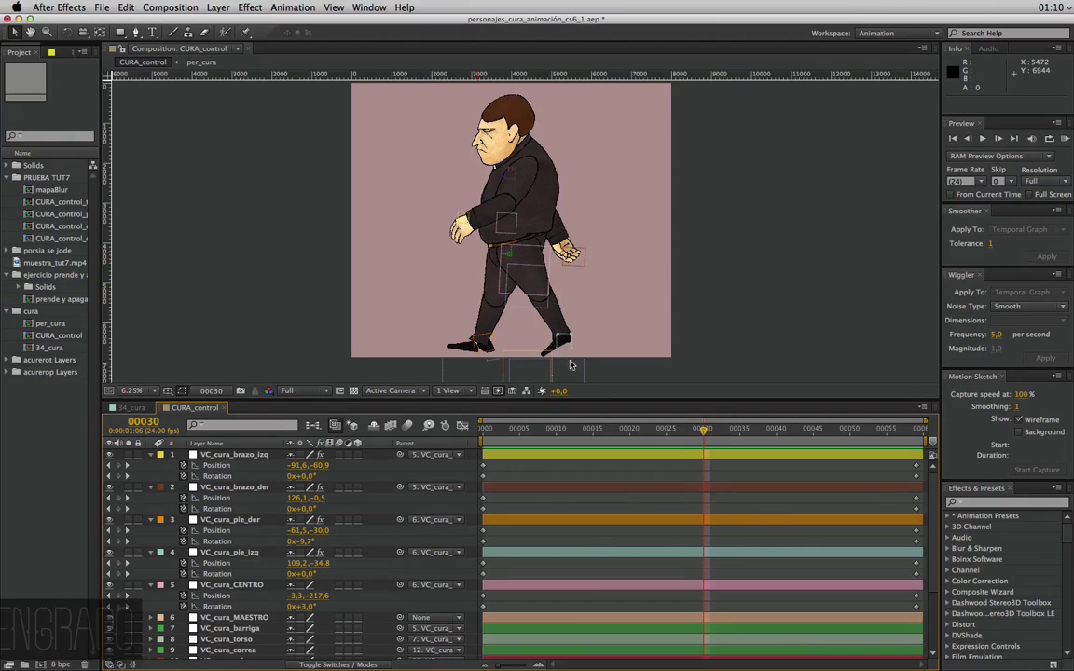
drag(507, 435, 473, 434)
key(space)
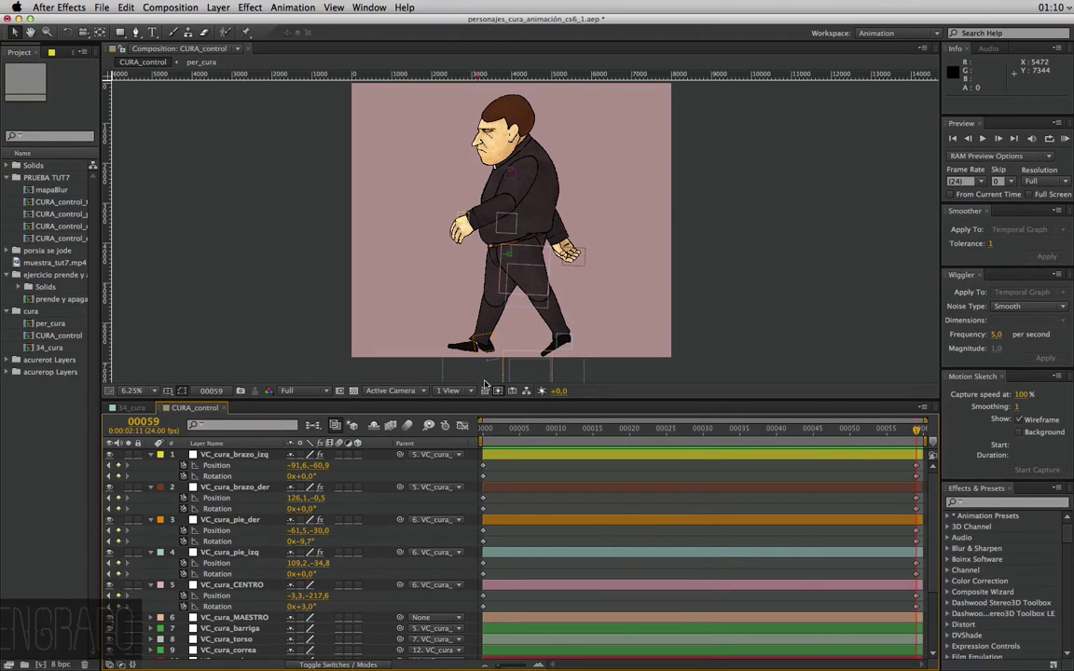
Select and clear all layers, then scrub frames 30 to 49 checking the poses
key(super+a)
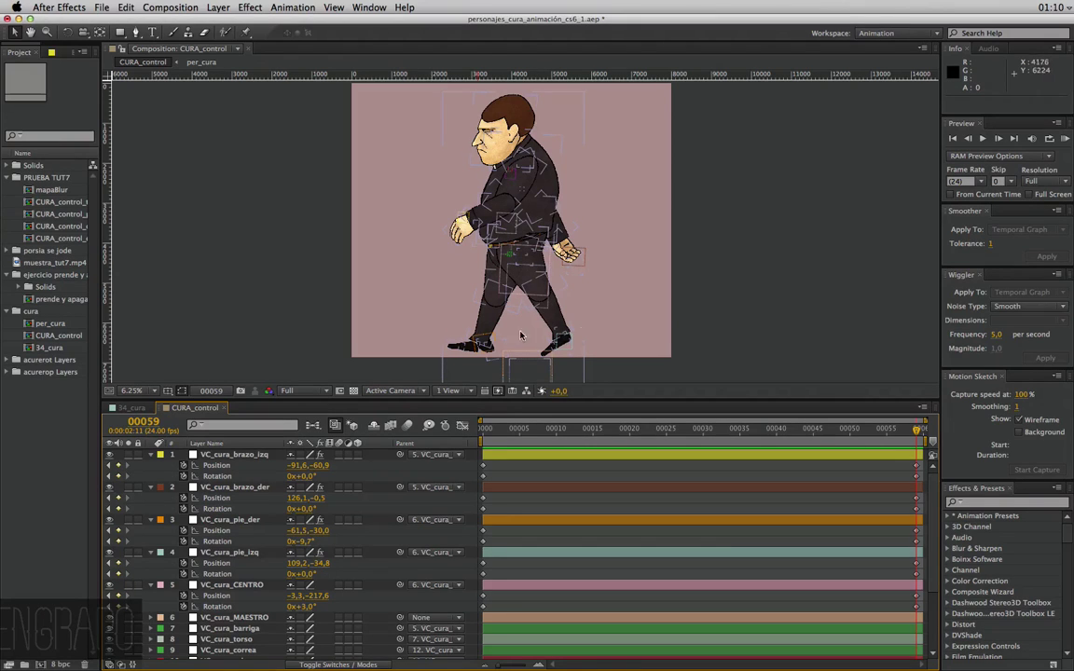
click(520, 336)
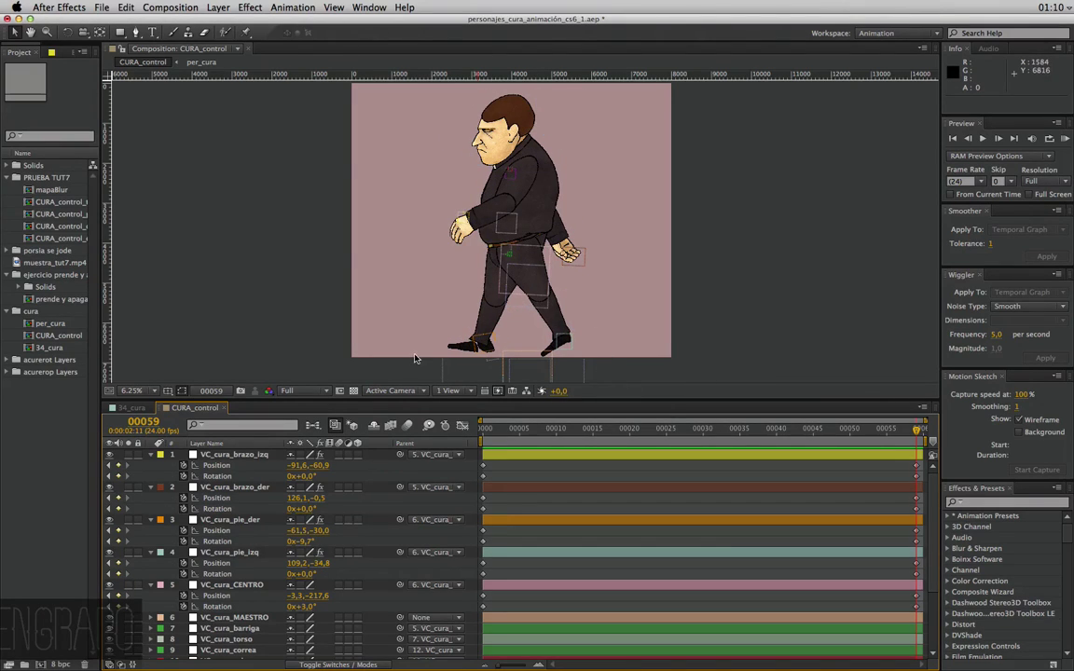
click(704, 431)
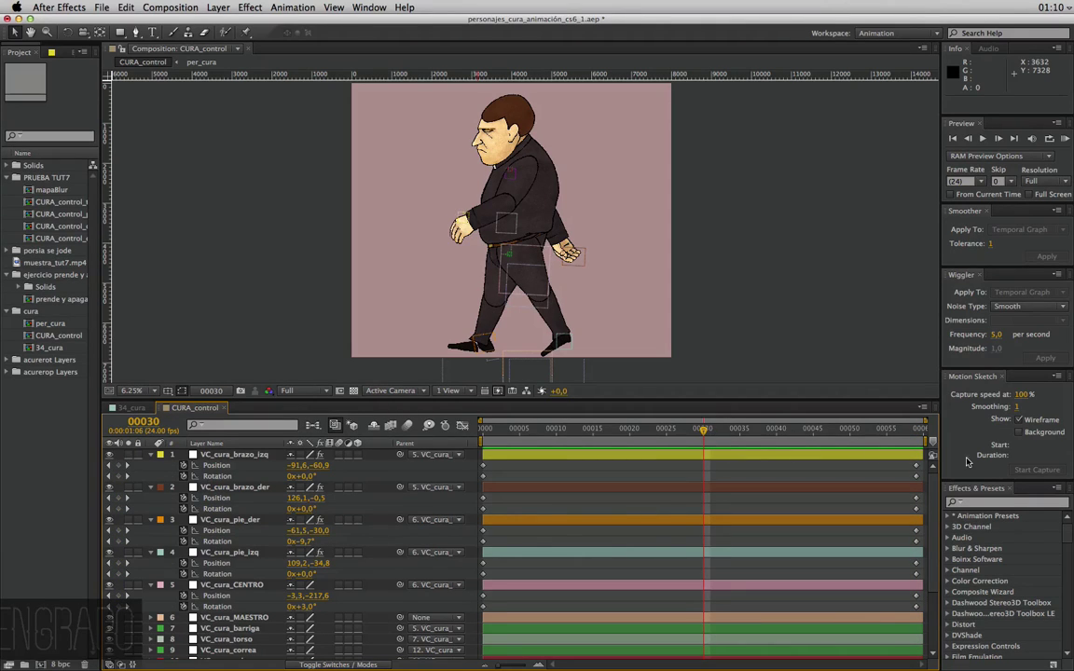
drag(706, 429, 783, 428)
mouse_move(849, 429)
mouse_down()
mouse_move(920, 429)
mouse_move(748, 431)
mouse_up()
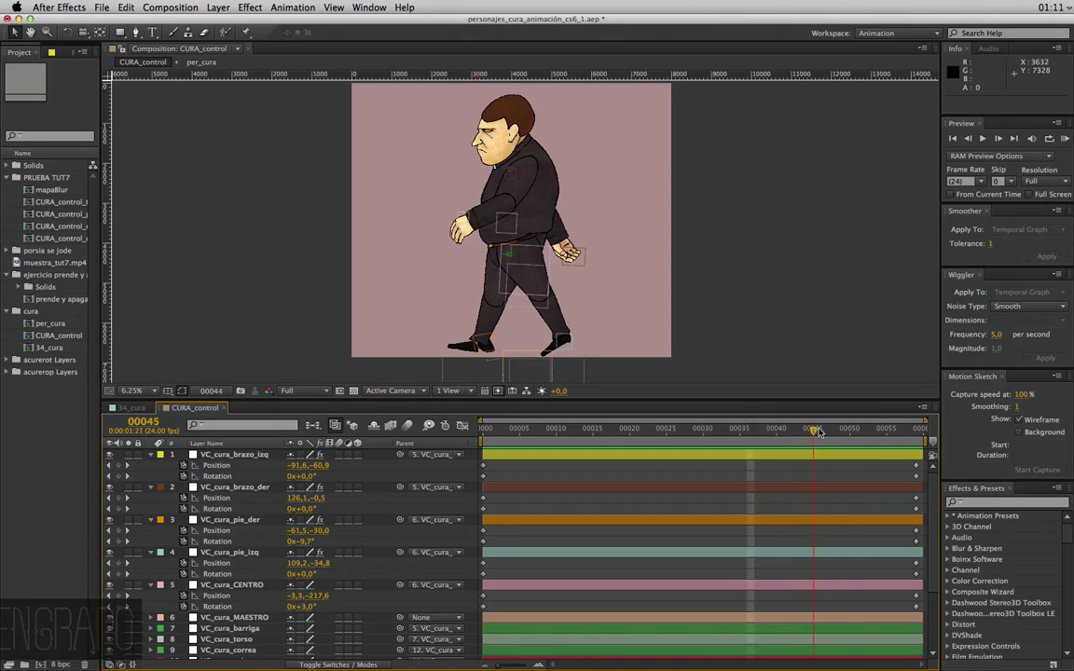
drag(759, 434, 919, 431)
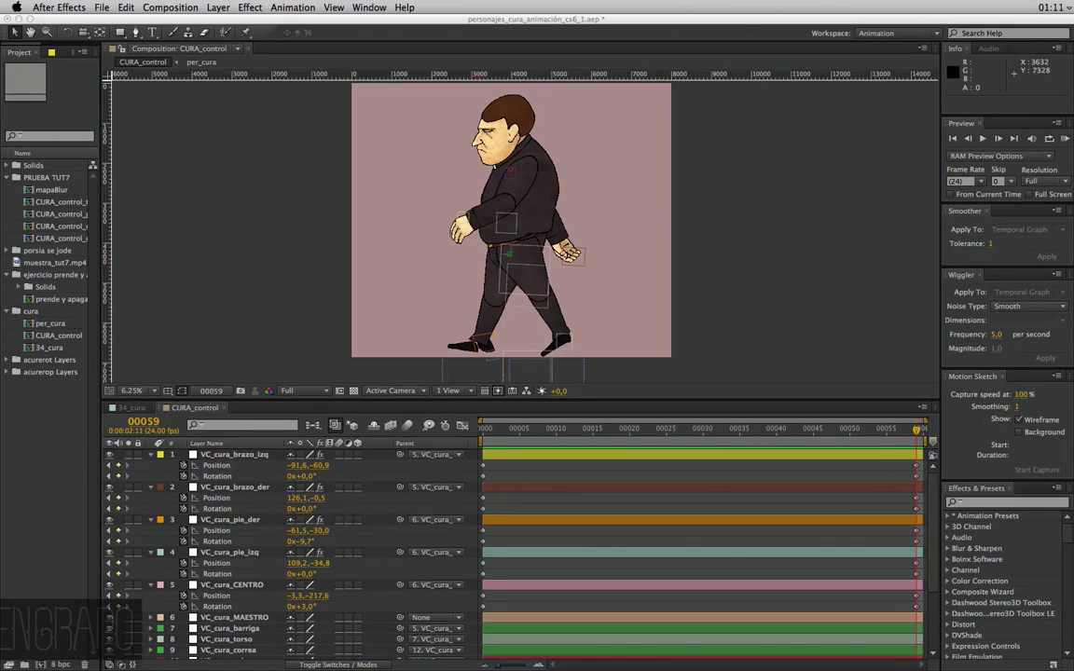
Check the 00060 duration in Composition Settings and cancel without changes
key(super+k)
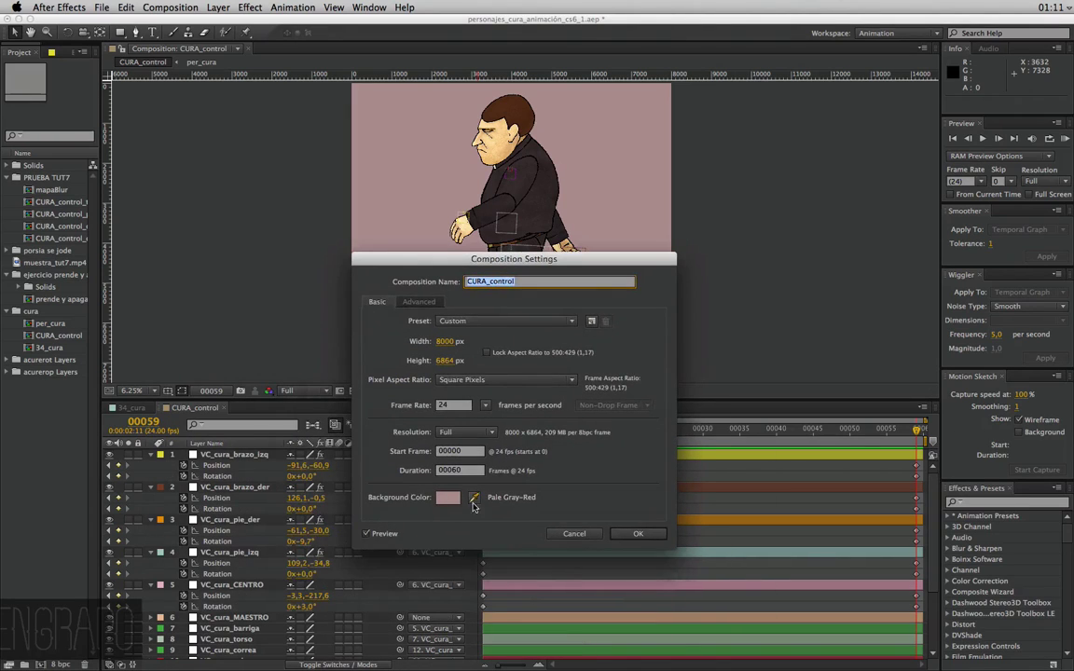
click(453, 405)
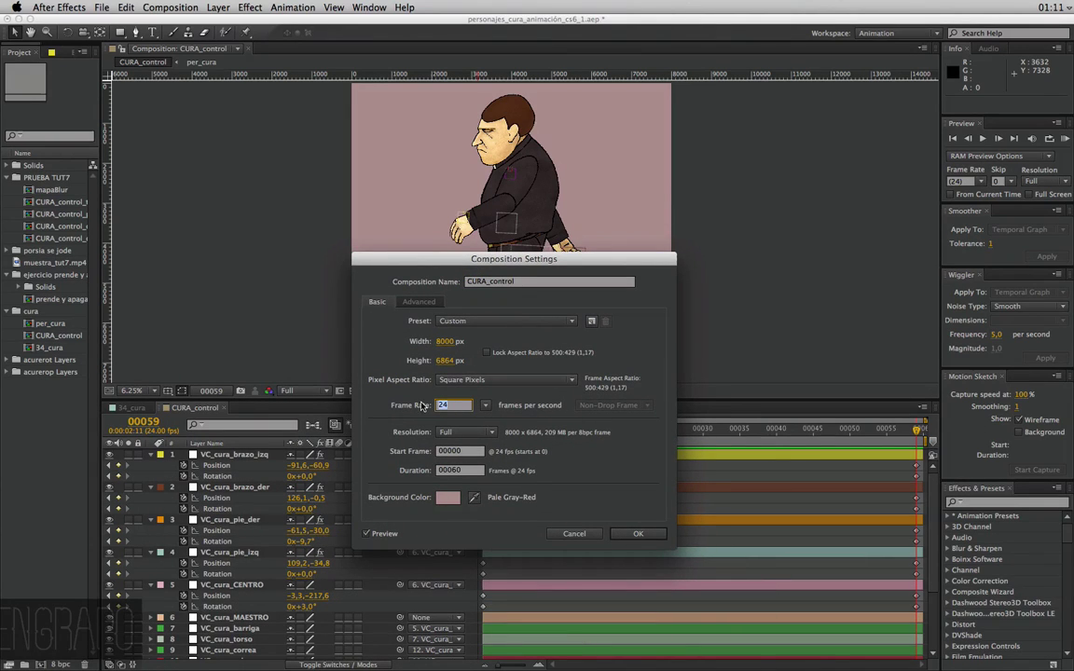
click(458, 472)
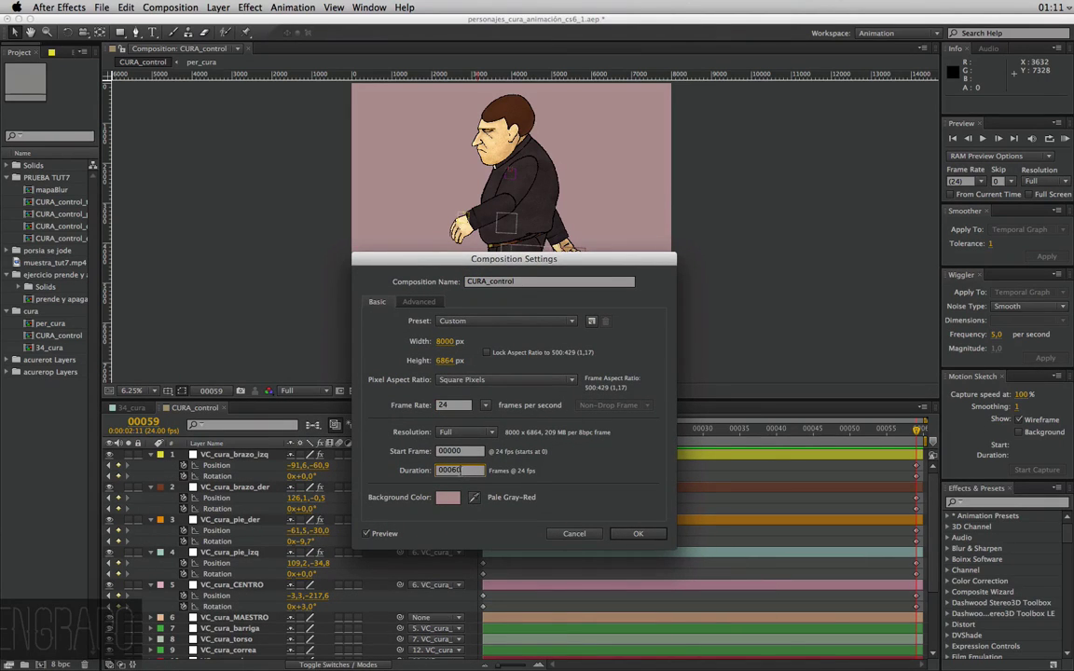
click(573, 535)
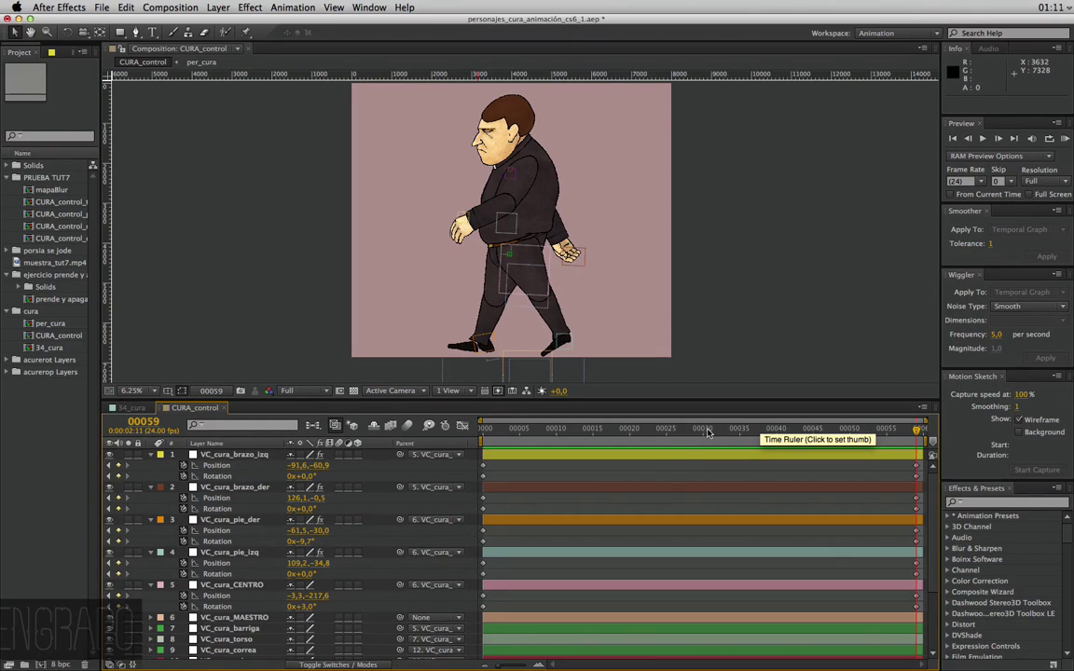
At frame 30, paste each arm's frame-0 Position and Rotation keyframes onto the opposite arm
key(Page_Up)
key(Page_Up)
key(Page_Up)
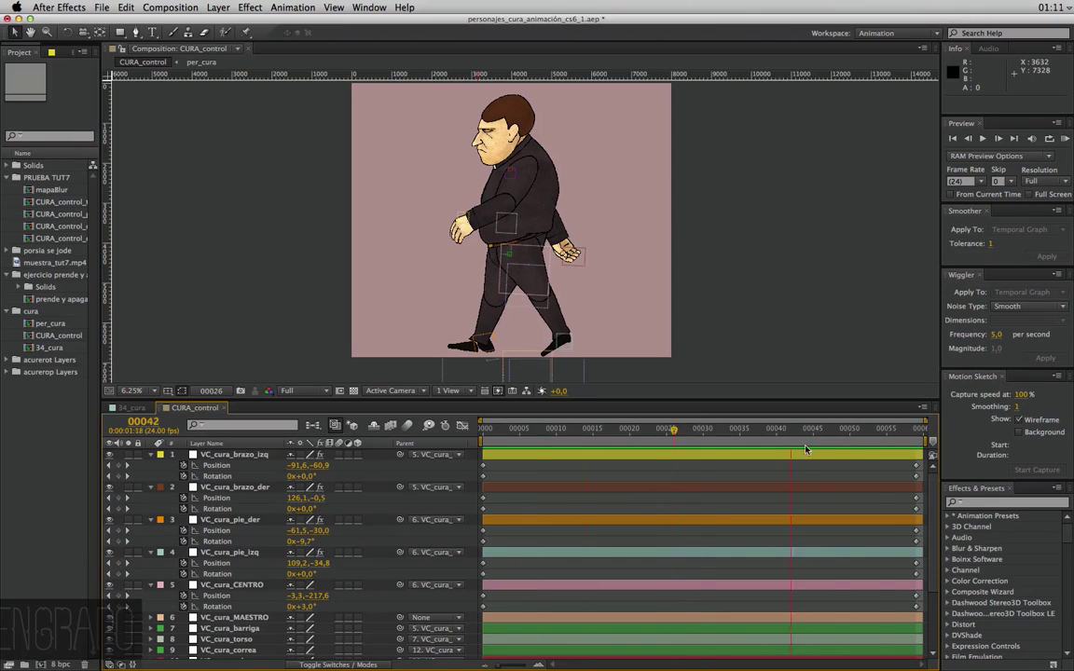
key(Page_Up)
key(Page_Up)
key(Page_Up)
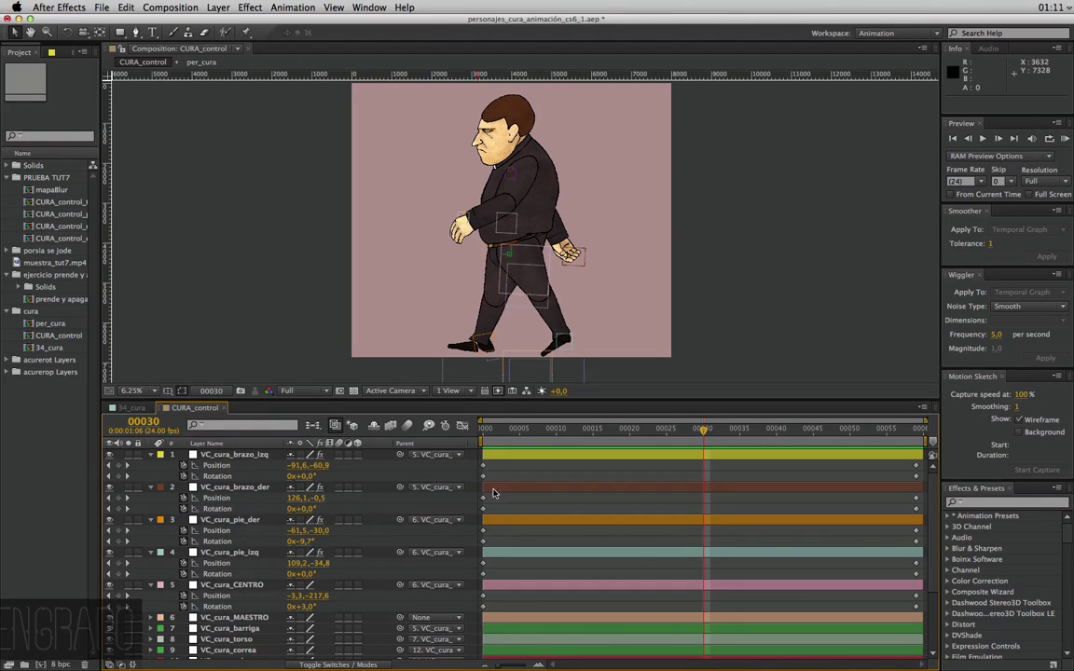
drag(495, 493, 483, 512)
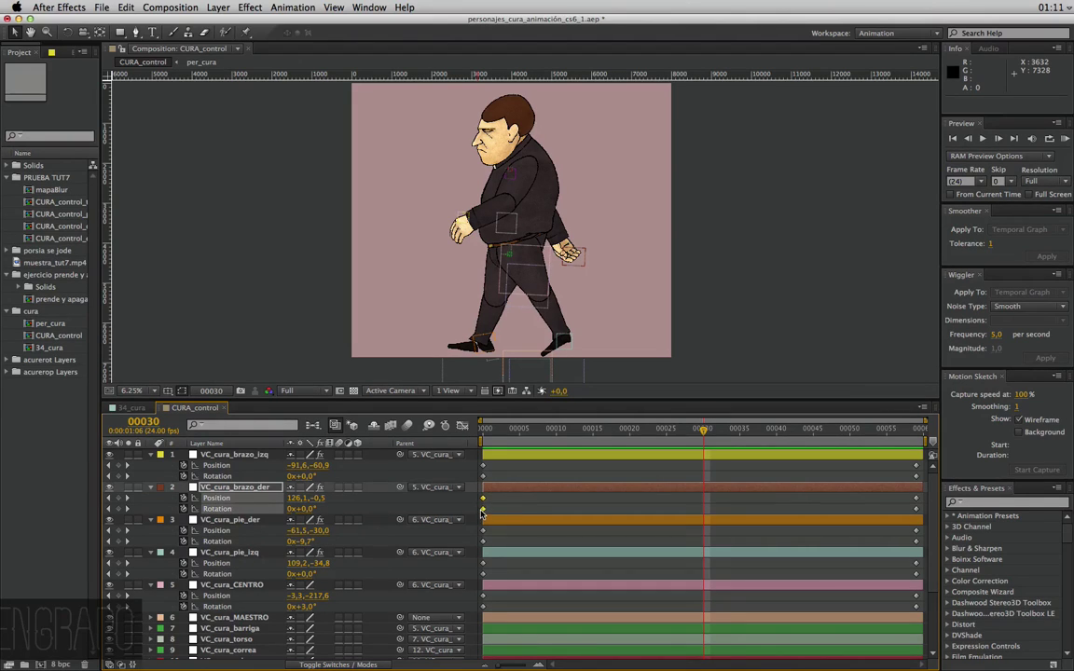
key(super+c)
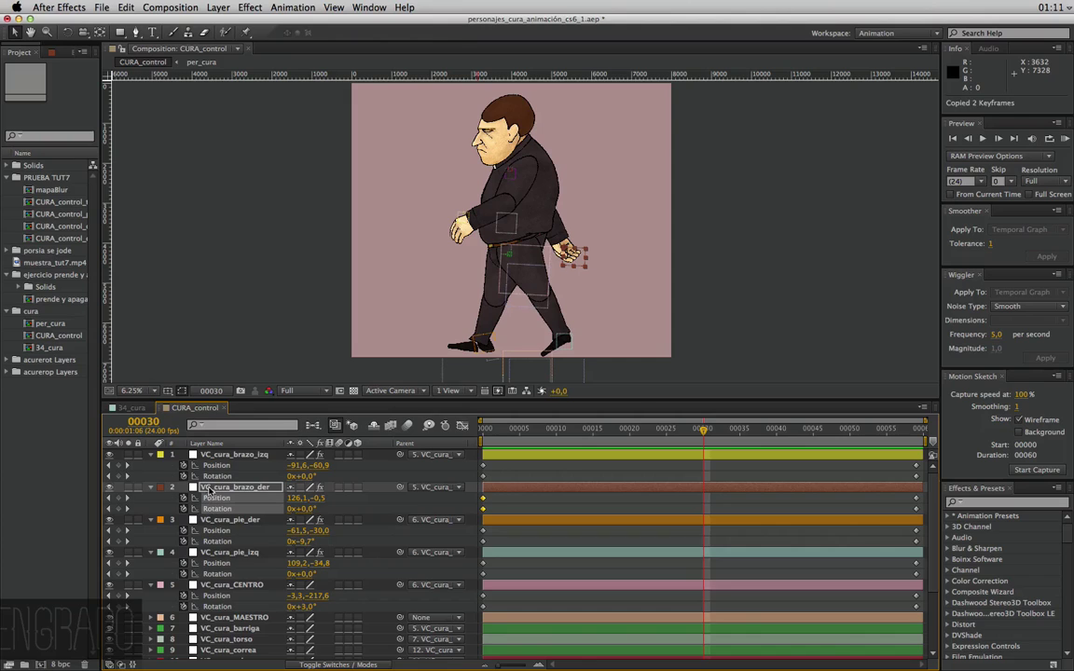
click(225, 459)
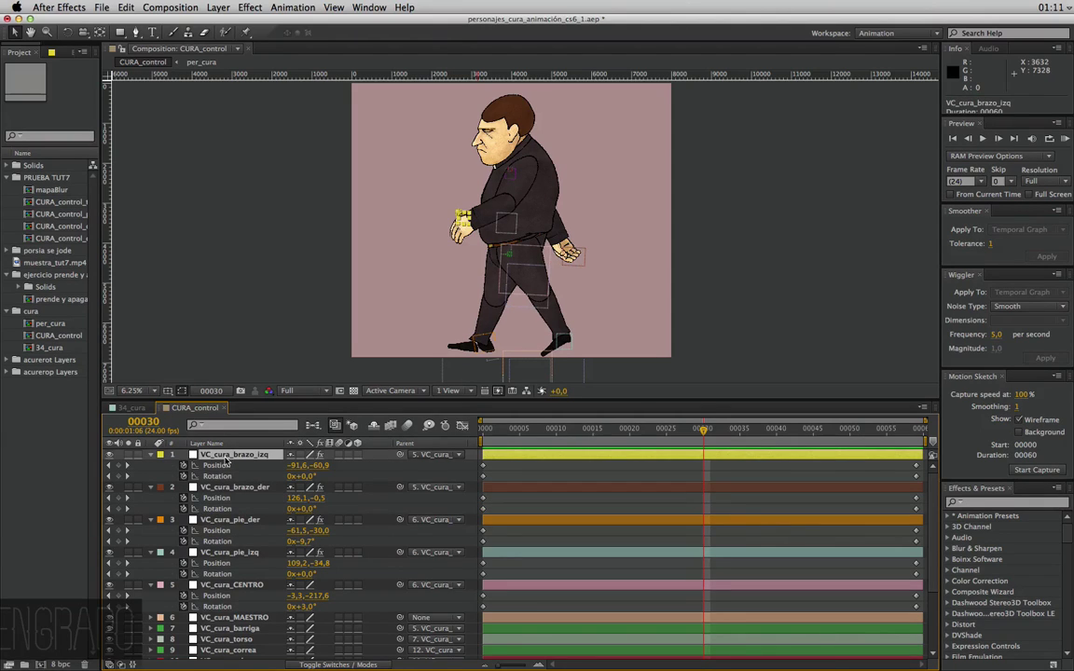
key(super+v)
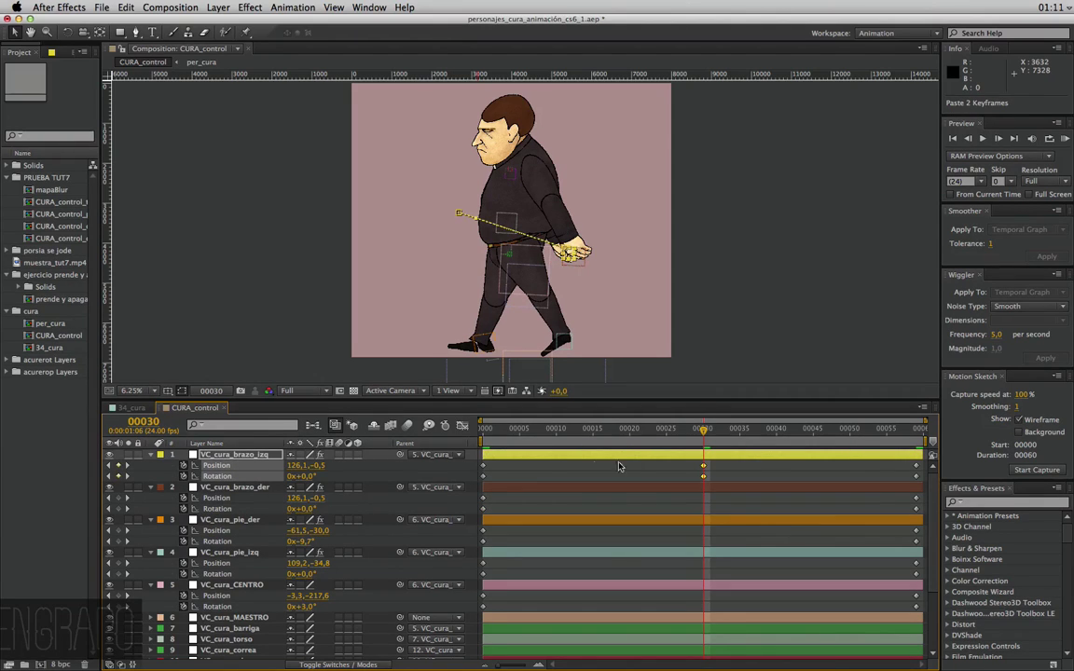
drag(508, 461, 472, 479)
key(super+c)
click(235, 488)
key(super+v)
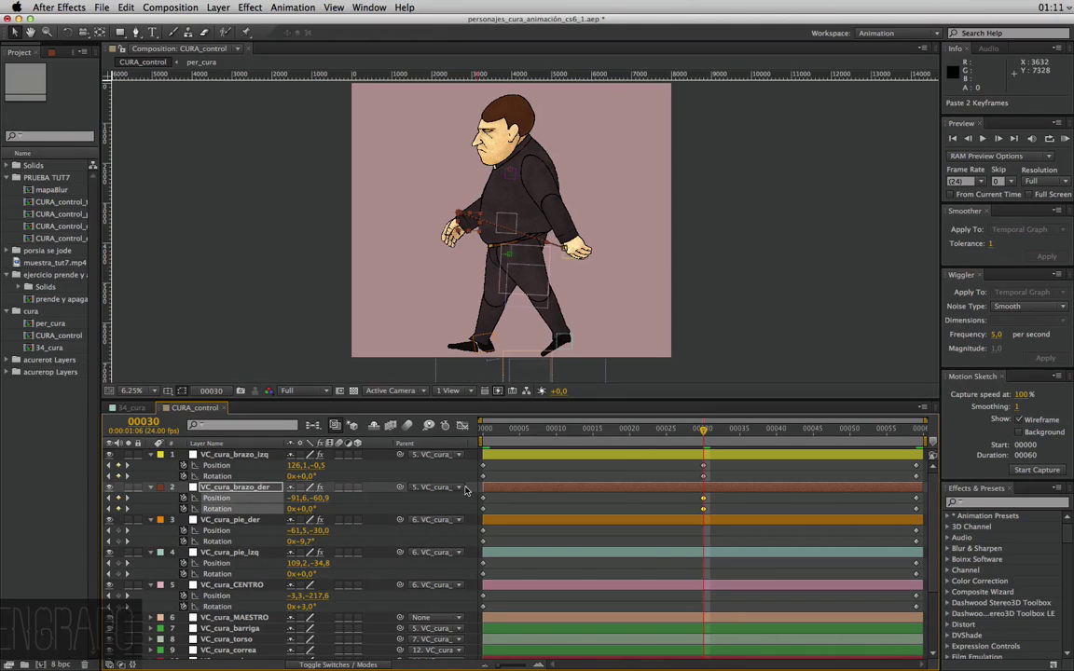
Paste each foot's frame-0 keyframes onto the opposite foot at frame 30
click(252, 520)
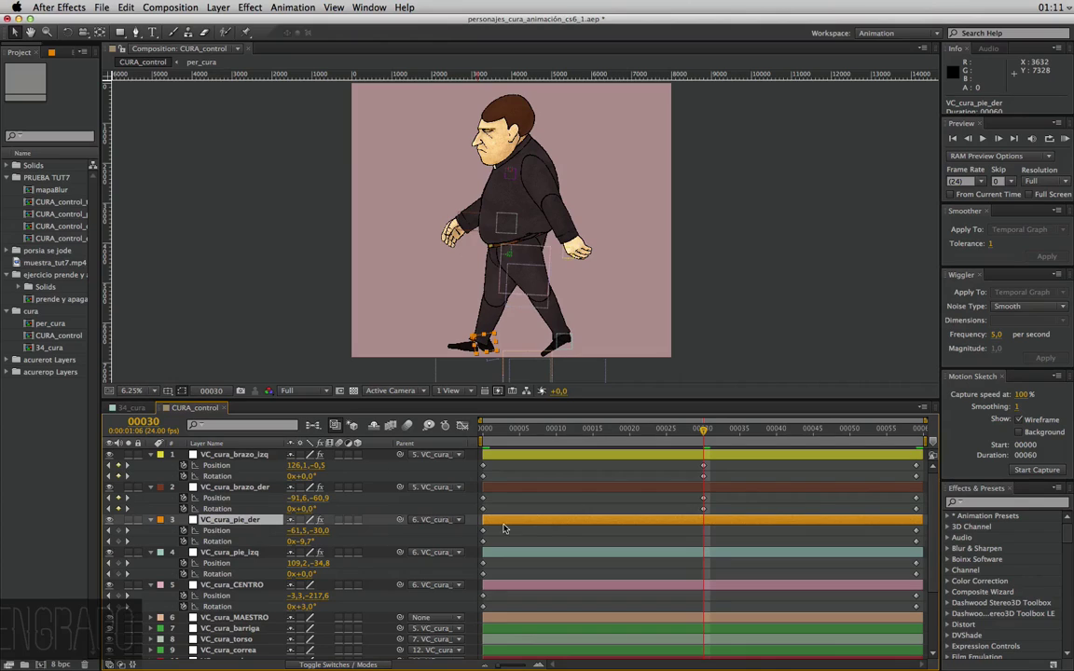
drag(499, 534, 476, 550)
key(super+c)
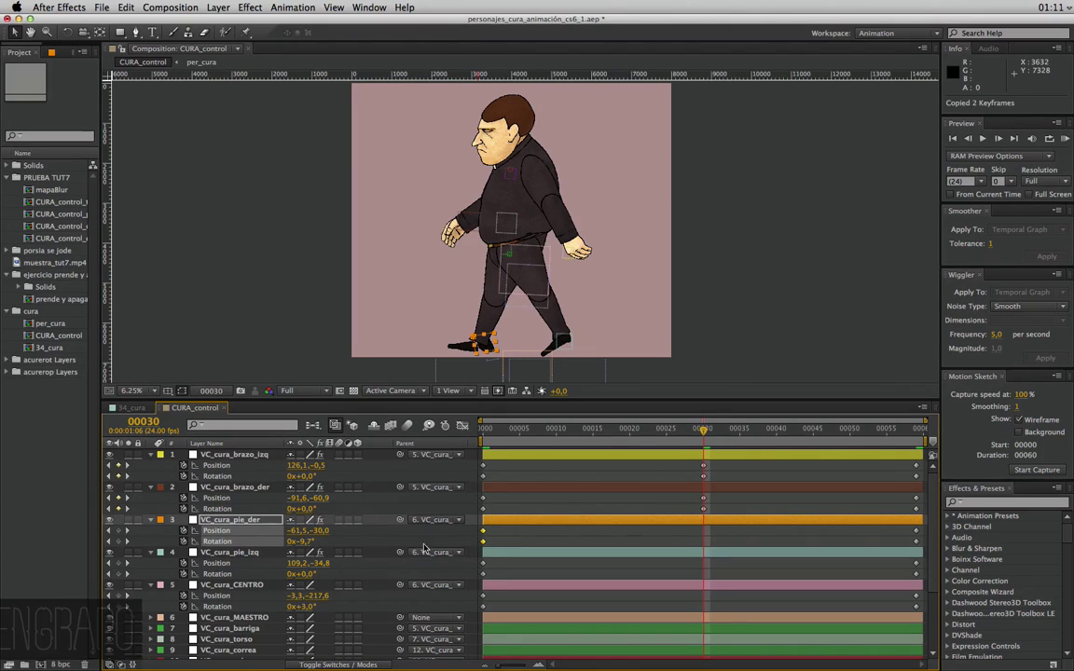
click(250, 553)
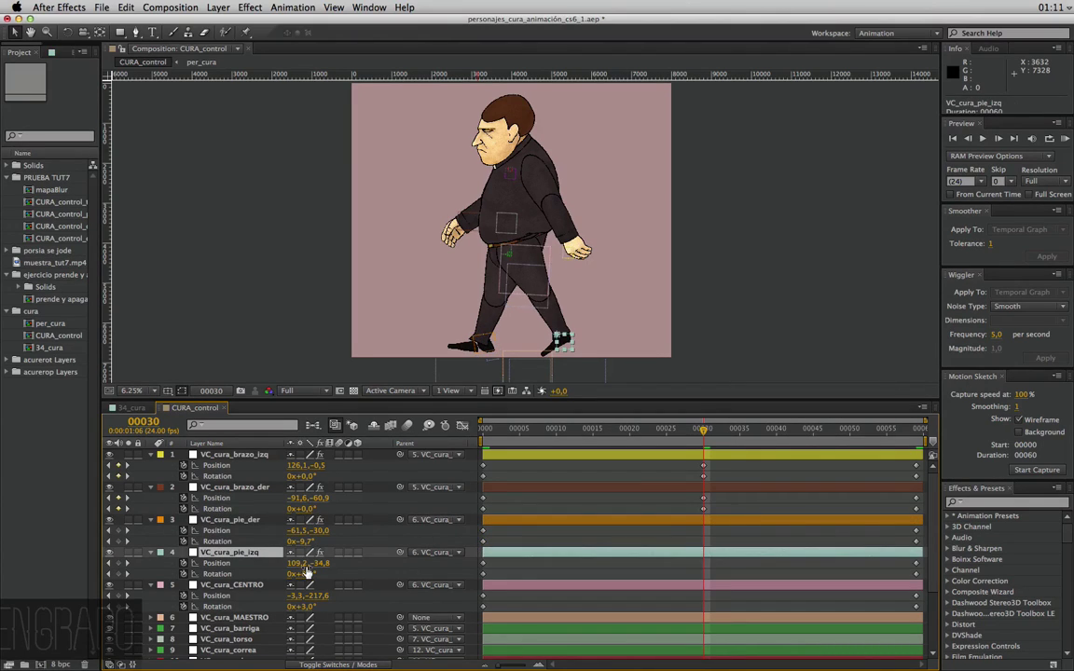
key(super+v)
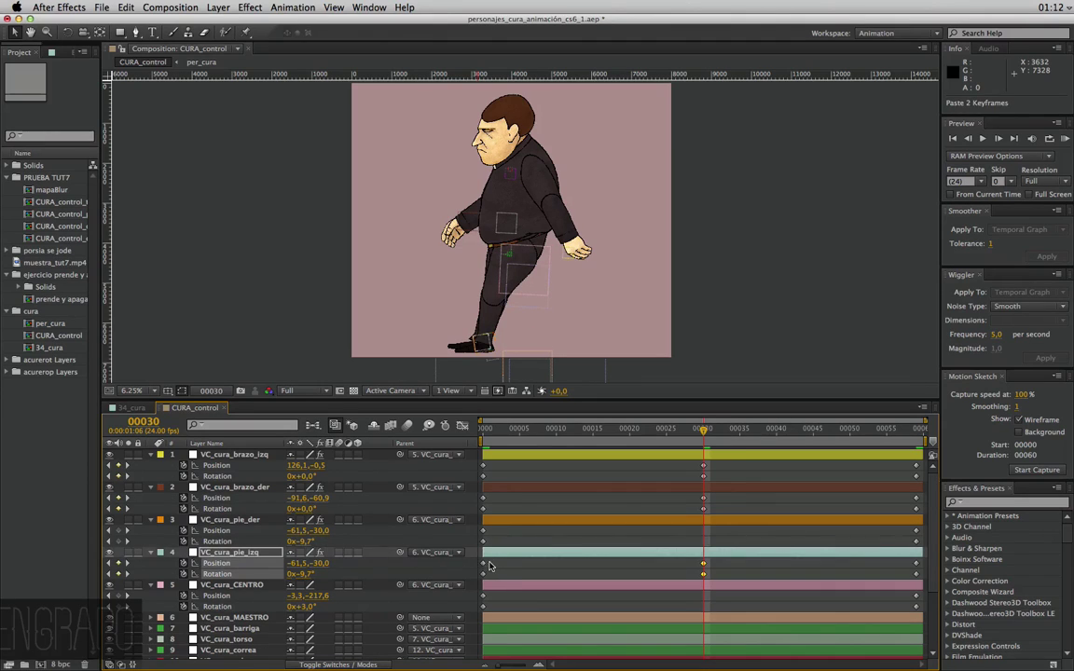
drag(479, 565, 512, 580)
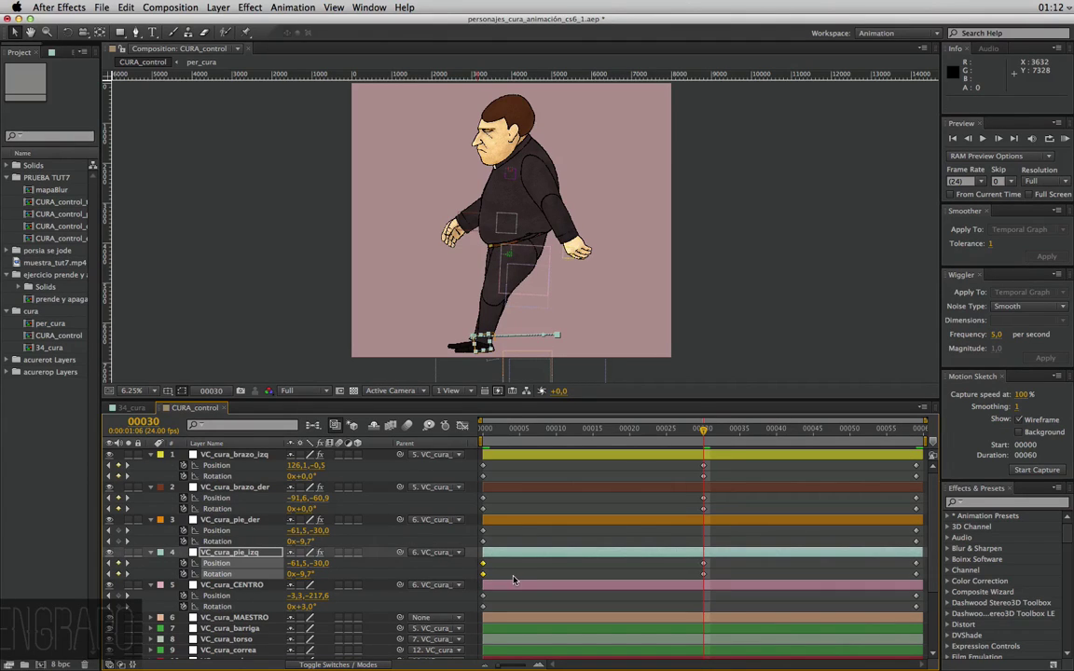
click(240, 522)
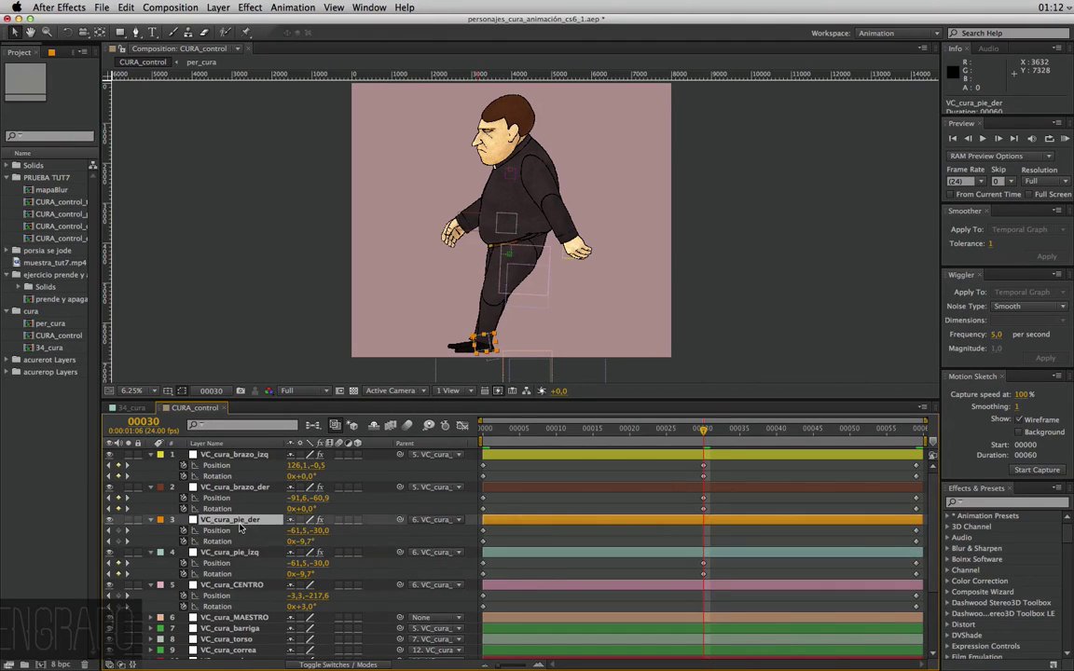
key(super+v)
Select VC_cura_CENTRO, scrub and play the walk cycle to check the motion
click(272, 588)
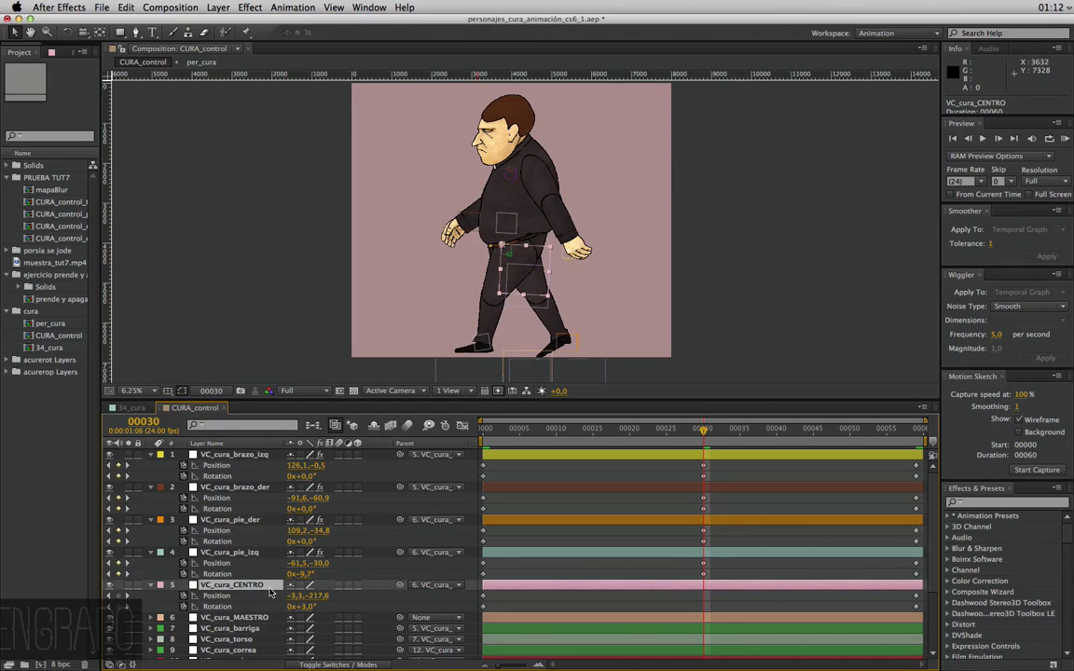
mouse_move(597, 431)
mouse_down()
mouse_move(728, 451)
mouse_move(612, 457)
mouse_up()
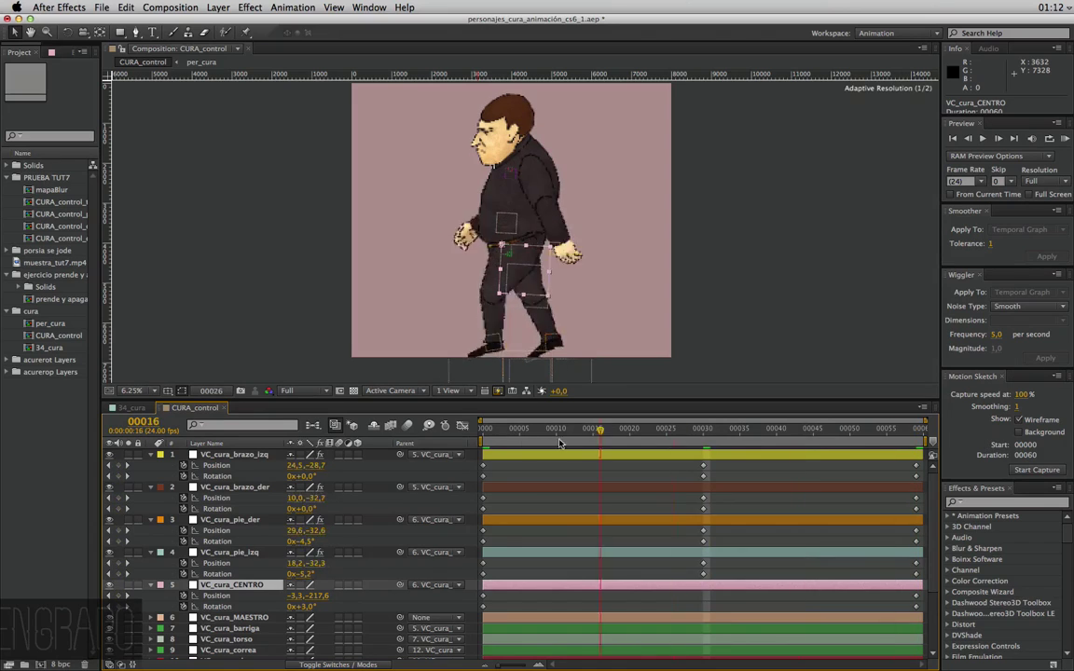
key(space)
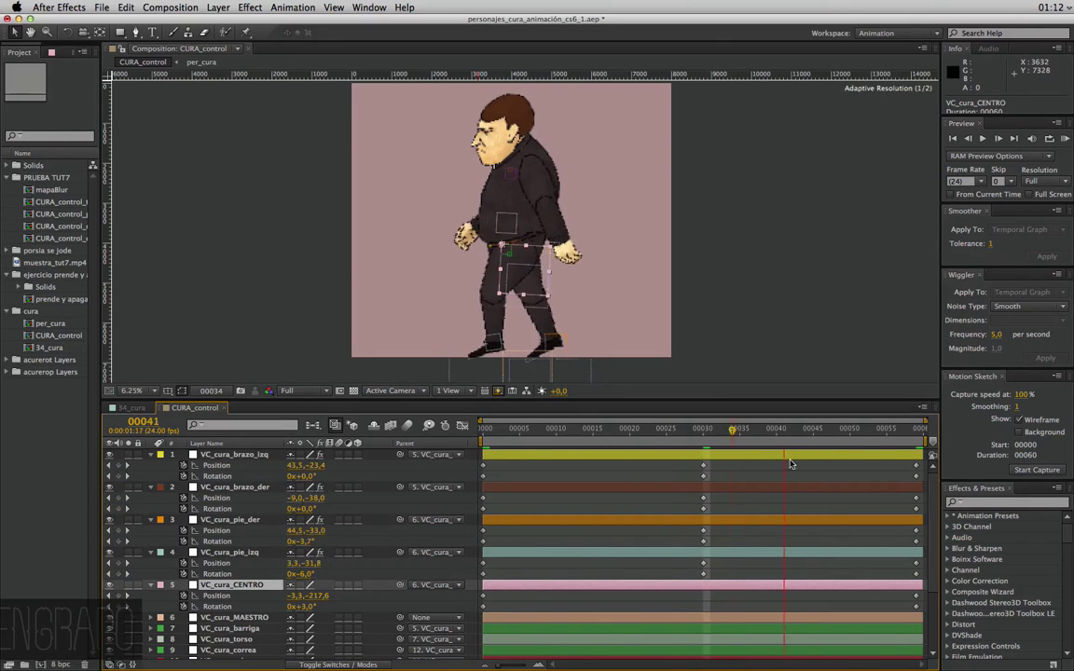
key(space)
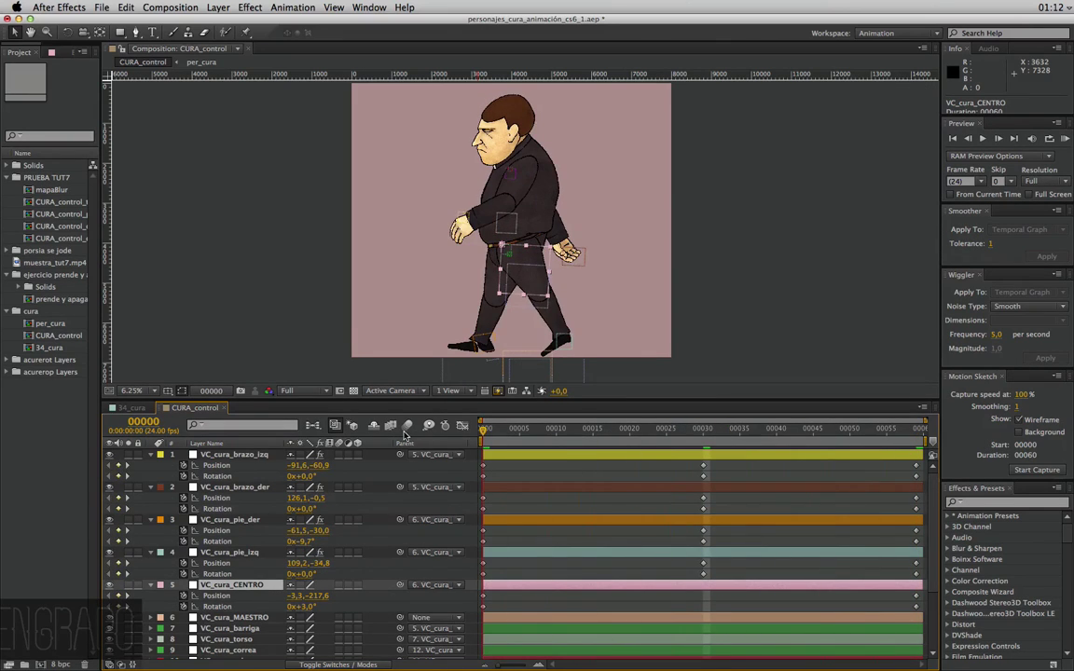
Set the viewer resolution to Quarter, review Fast Previews, and run a numpad-0 RAM preview
click(290, 391)
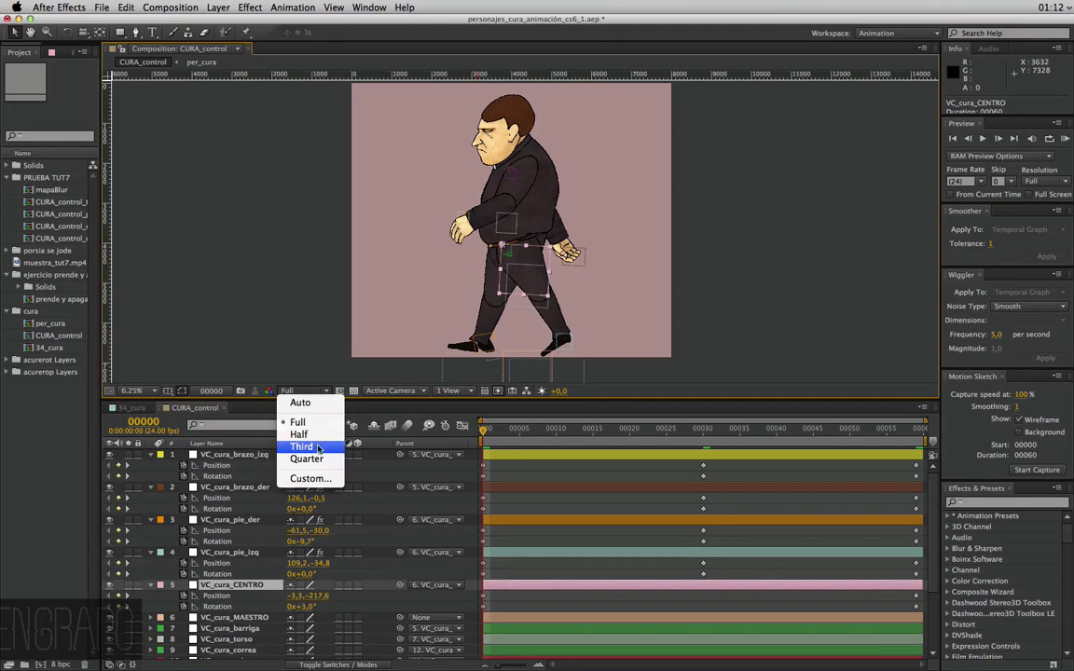
click(280, 401)
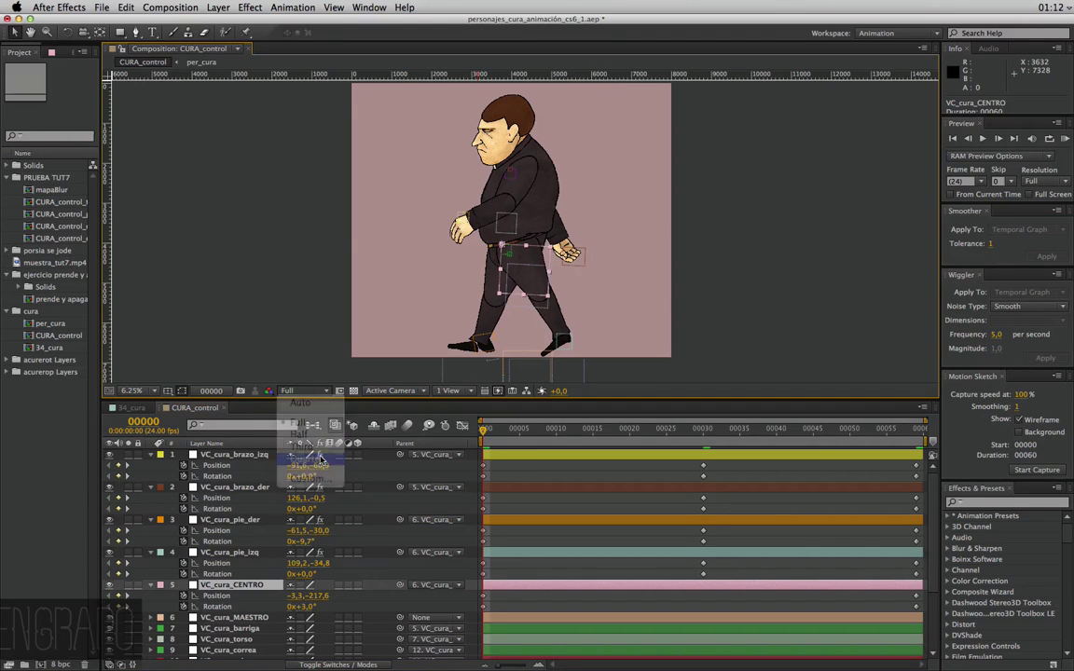
click(497, 391)
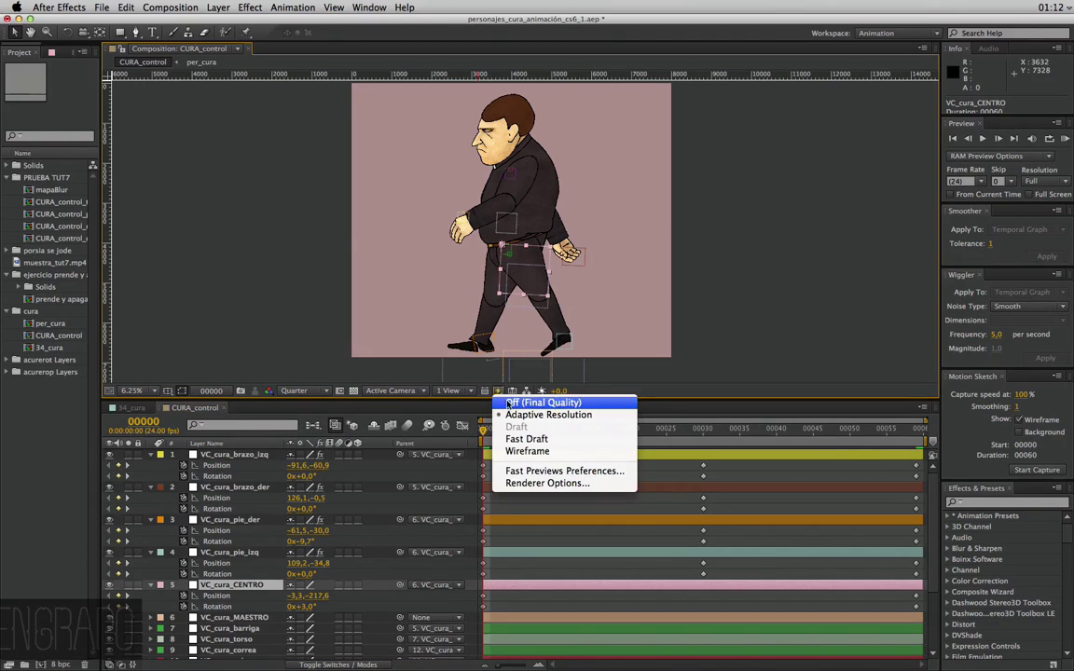
click(518, 402)
click(497, 390)
click(340, 394)
click(296, 391)
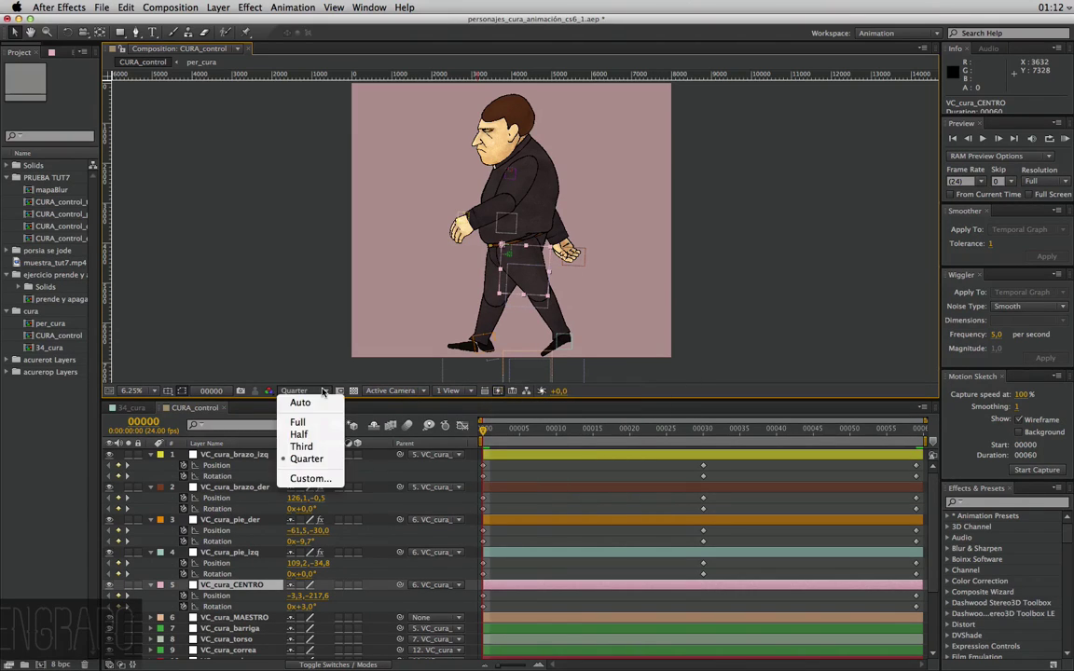
click(308, 463)
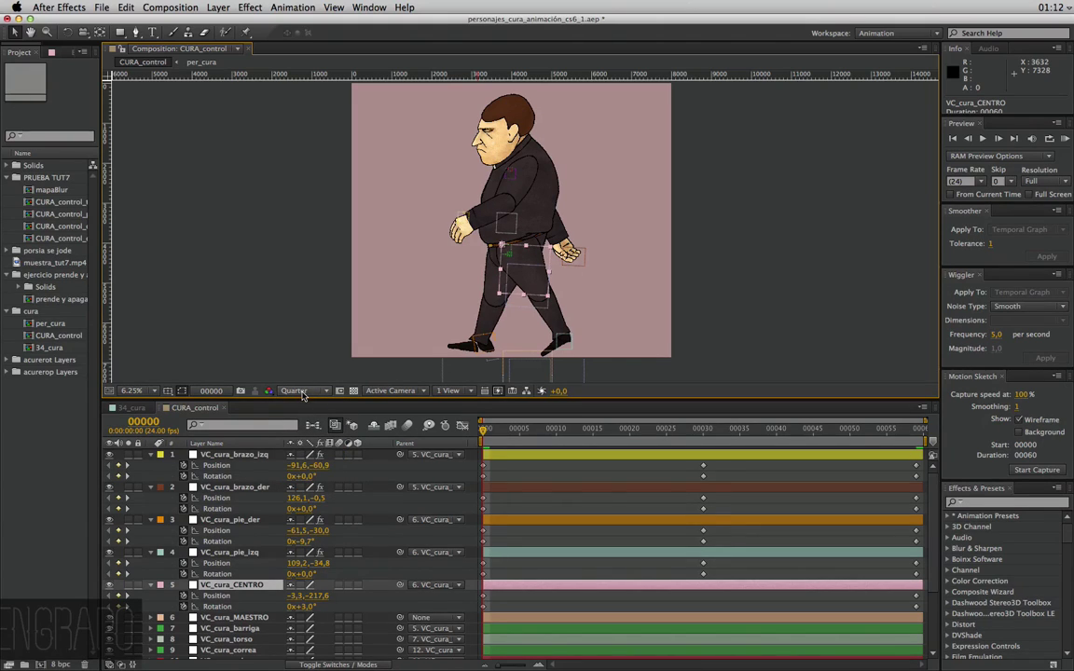
key(KP_0)
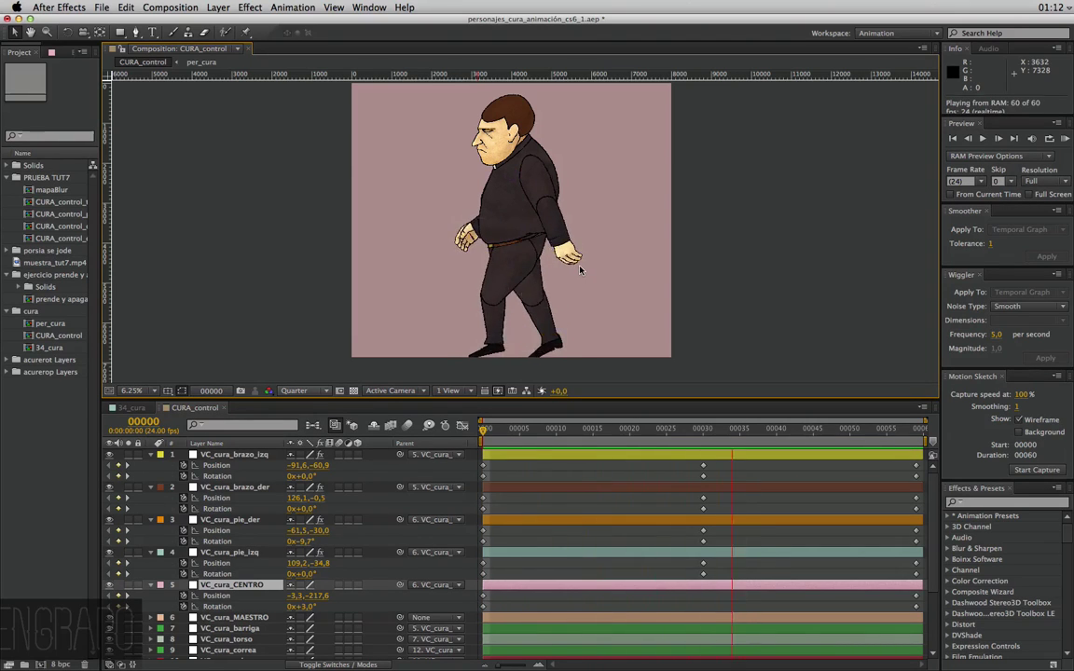
key(space)
key(ctrl+k)
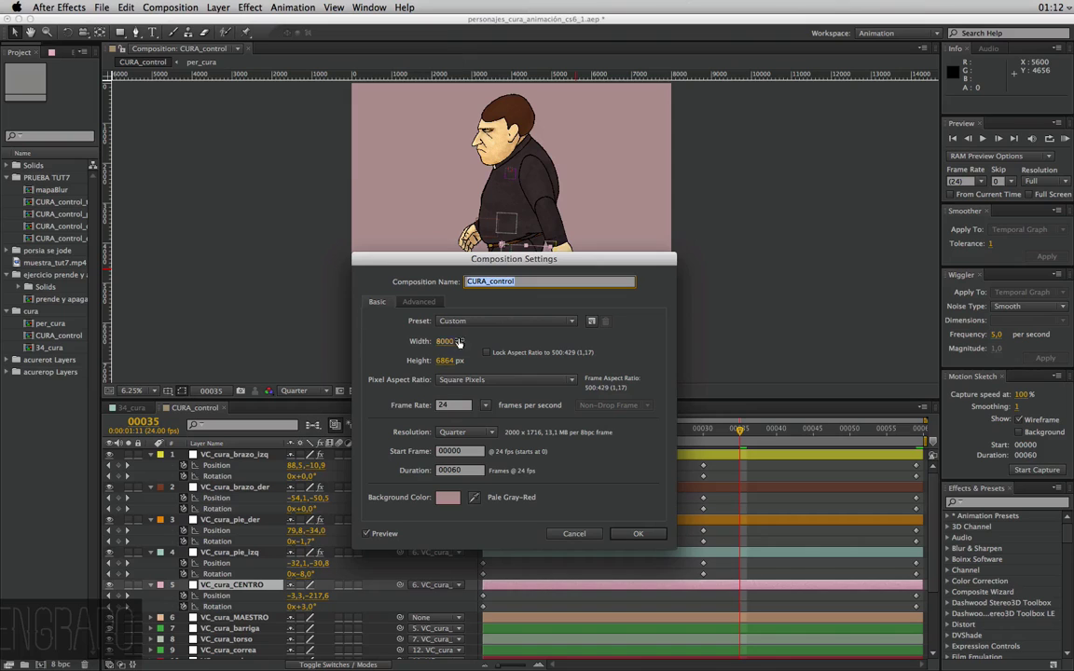
click(586, 539)
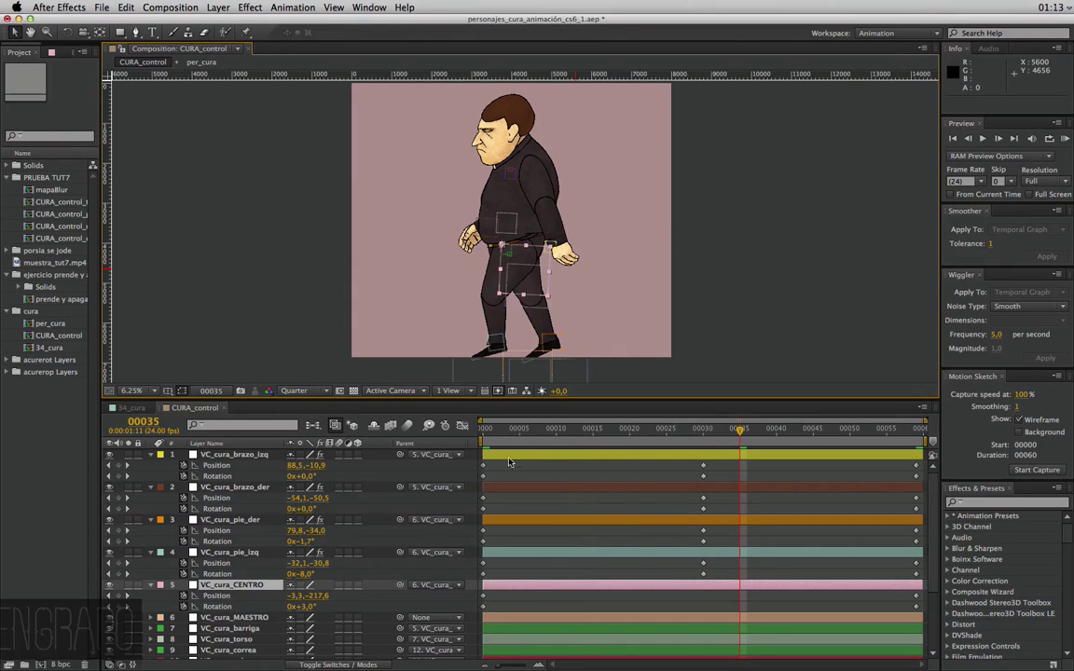
mouse_move(497, 444)
mouse_down()
mouse_move(916, 452)
mouse_move(629, 425)
mouse_move(706, 435)
mouse_up()
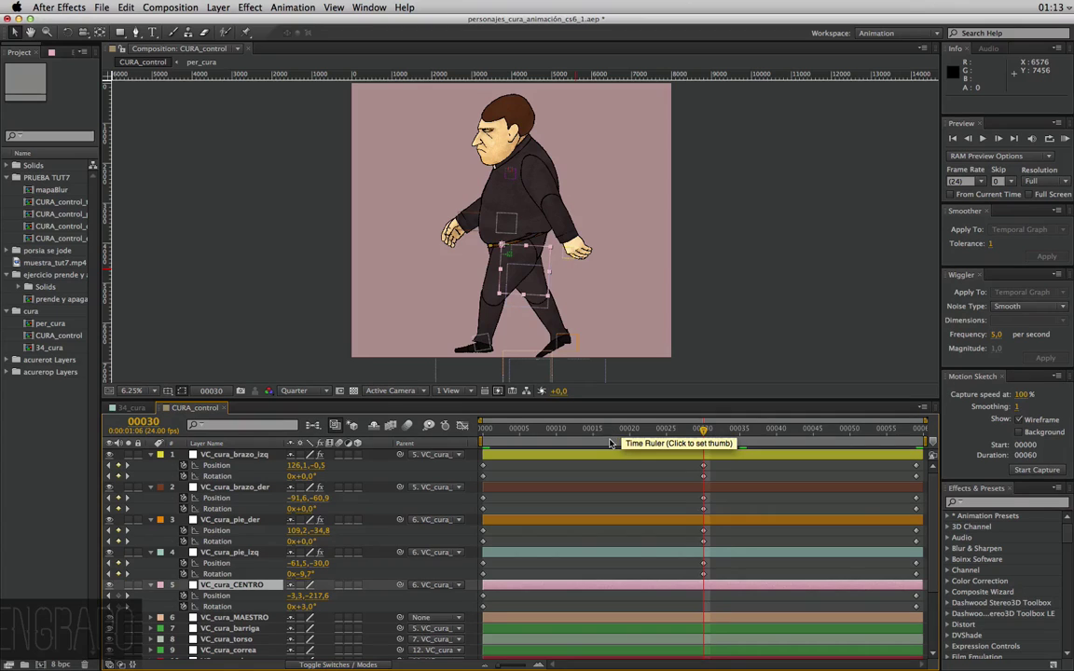
mouse_move(605, 439)
mouse_down()
mouse_move(906, 445)
mouse_move(524, 435)
mouse_move(594, 437)
mouse_up()
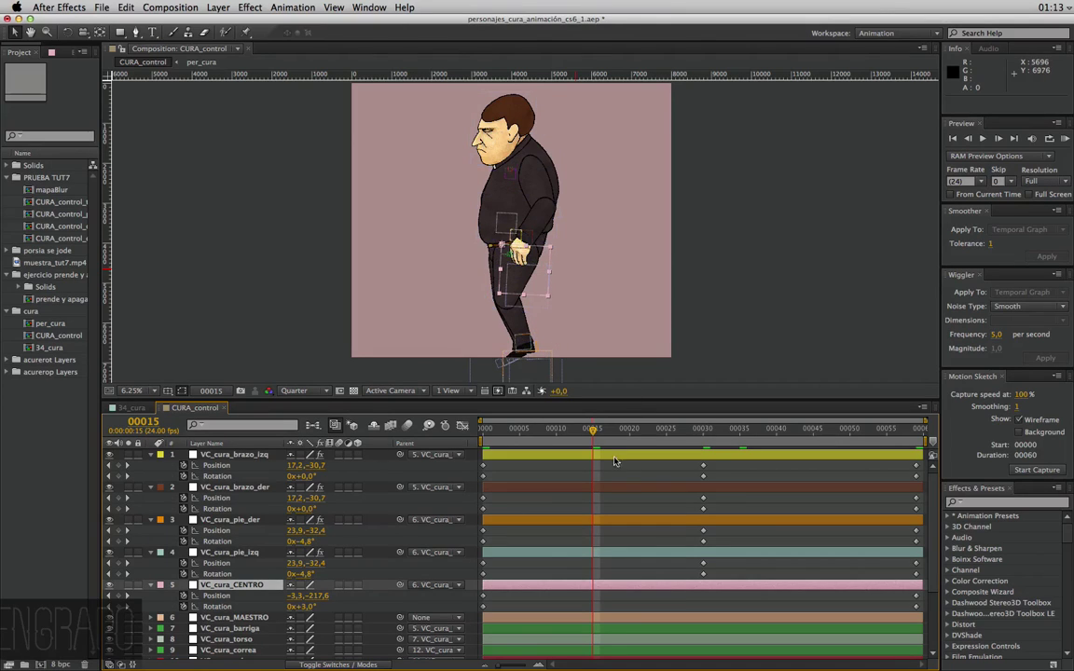
mouse_move(593, 430)
mouse_down()
mouse_move(459, 425)
mouse_move(600, 430)
mouse_up()
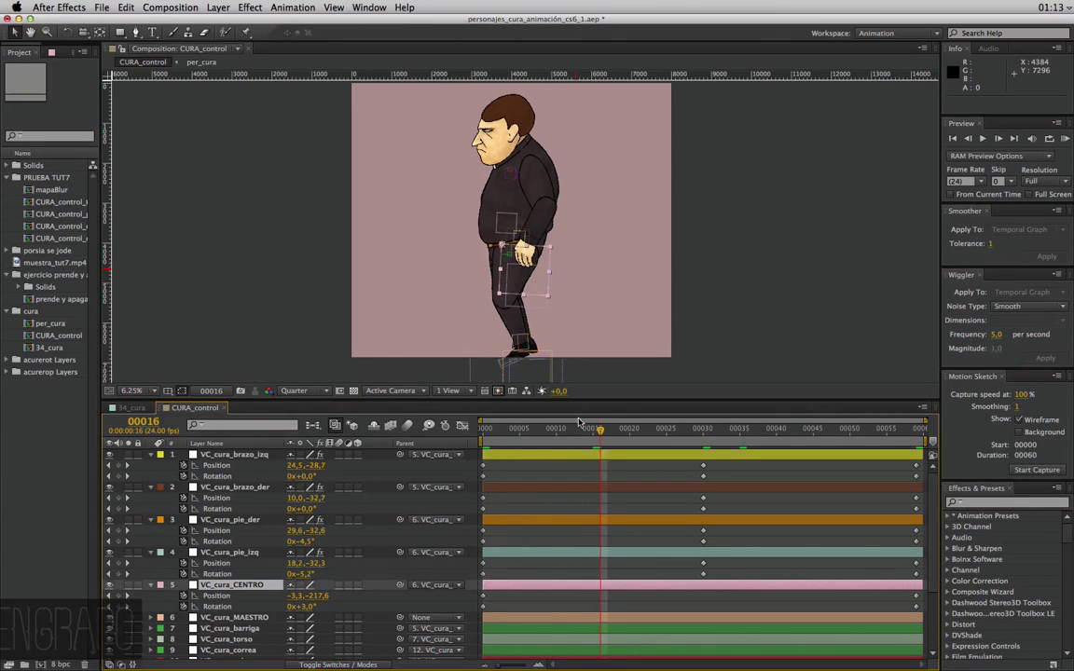
key(Home)
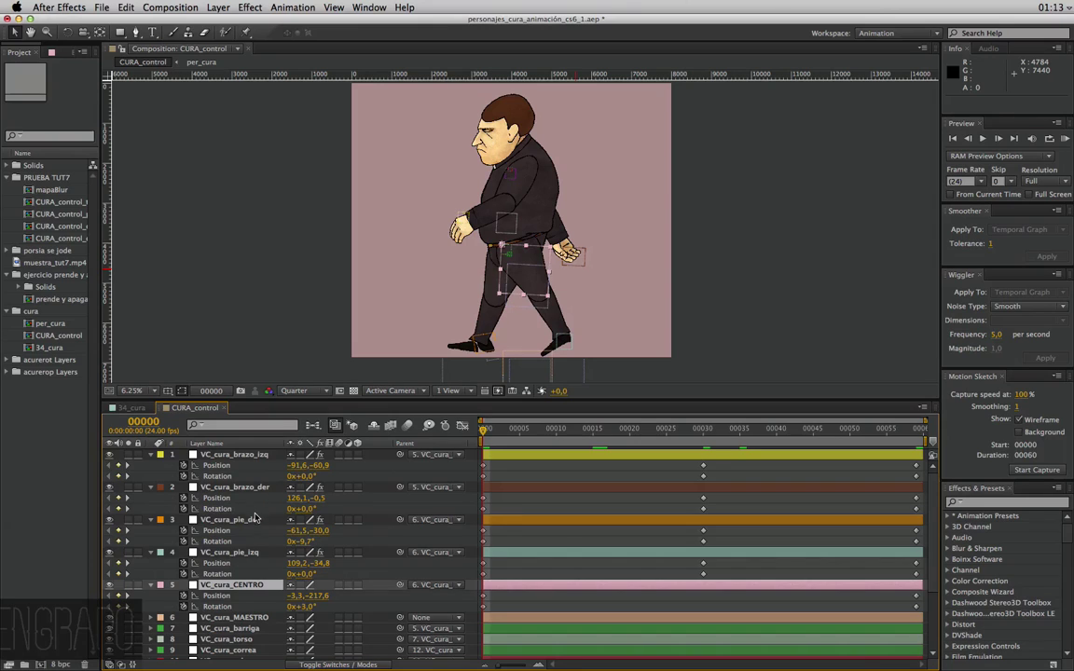
At frame 15, raise VC_cura_pie_izq and tilt VC_cura_pie_der upward, then play back
click(254, 518)
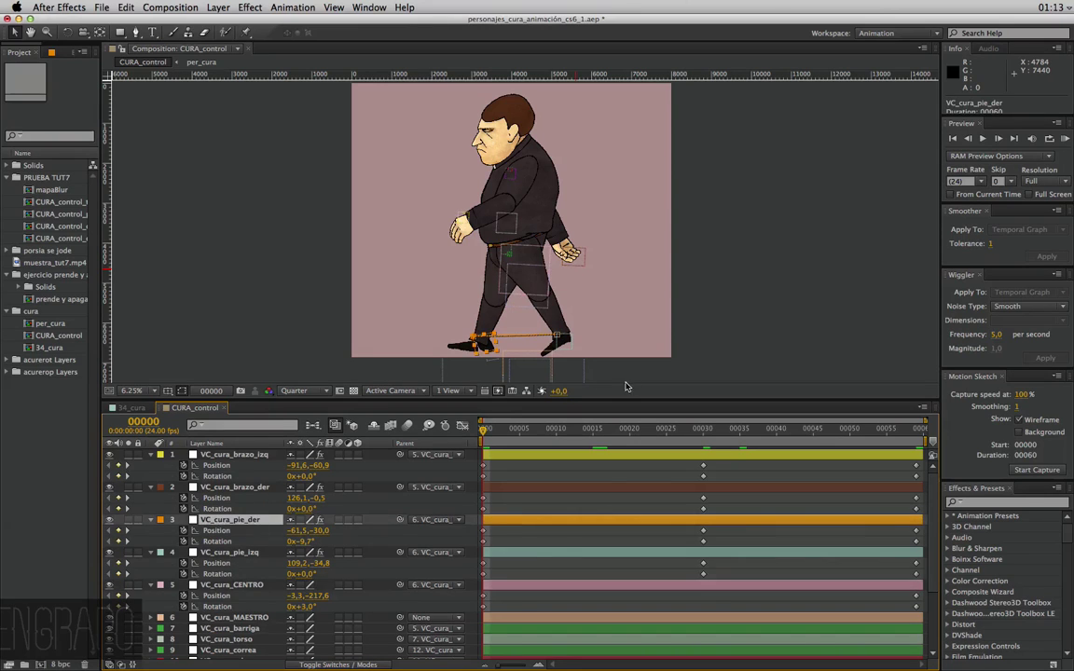
click(593, 429)
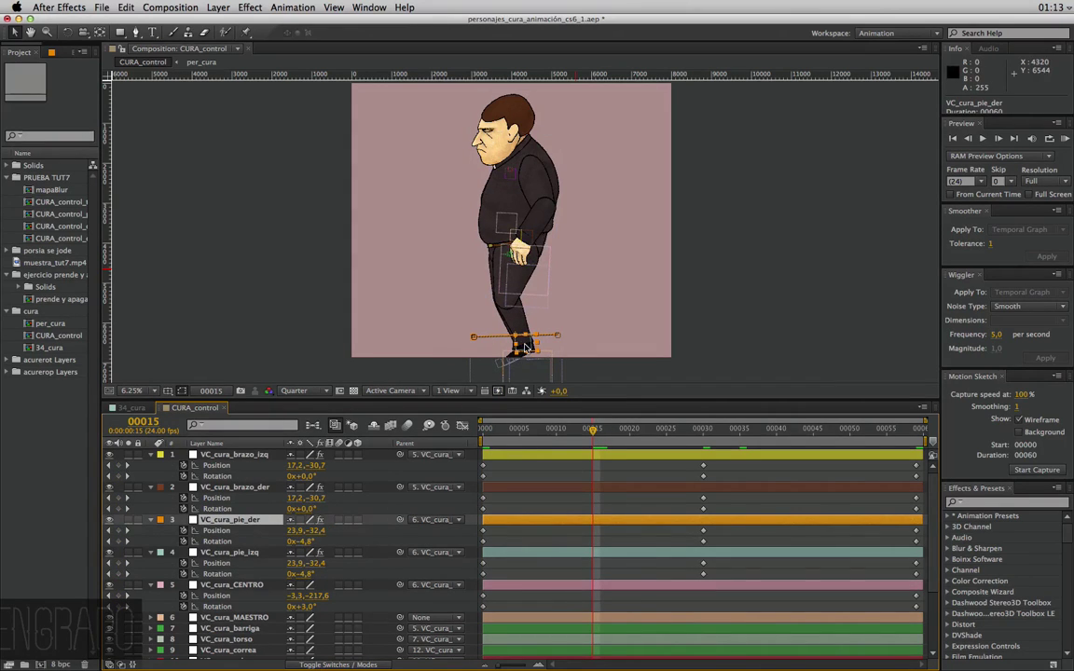
click(247, 554)
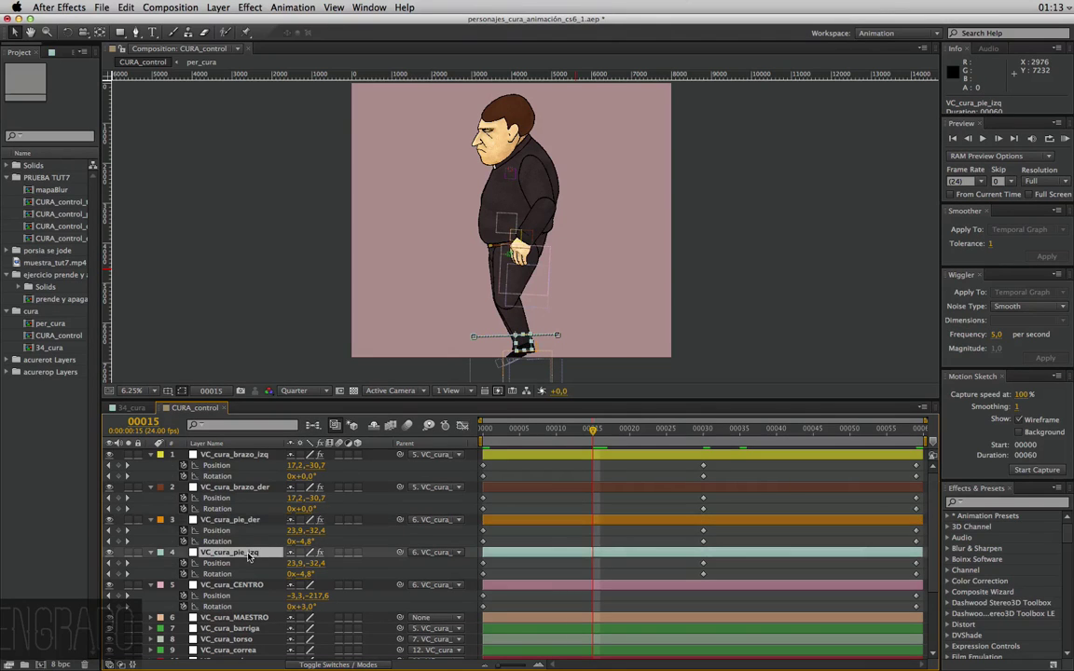
drag(521, 344, 511, 328)
drag(508, 329, 504, 324)
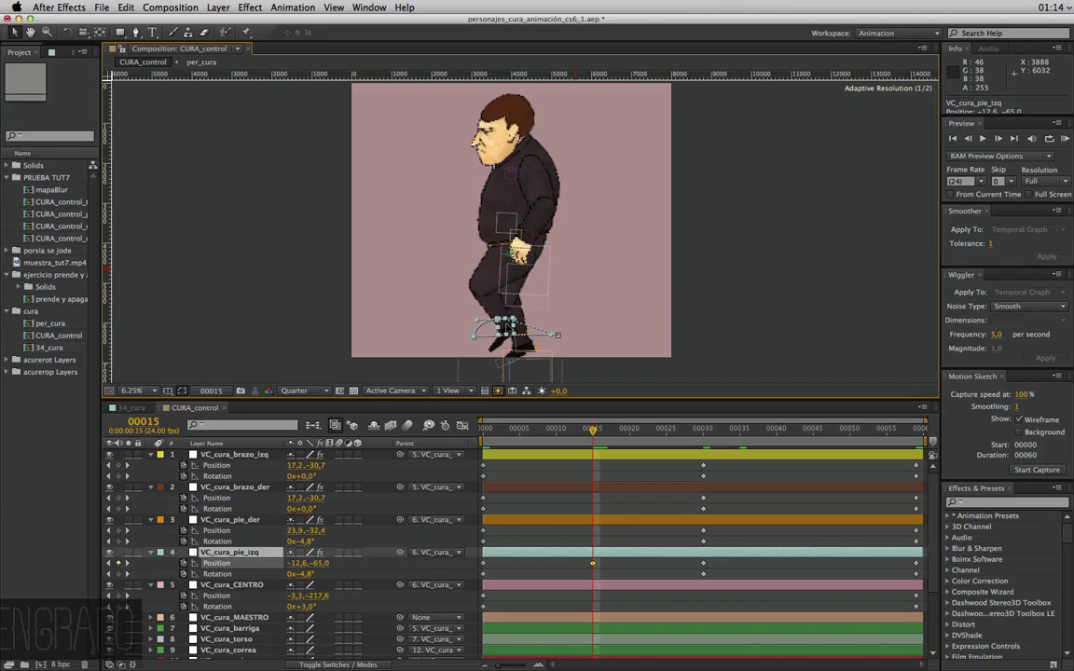
click(259, 522)
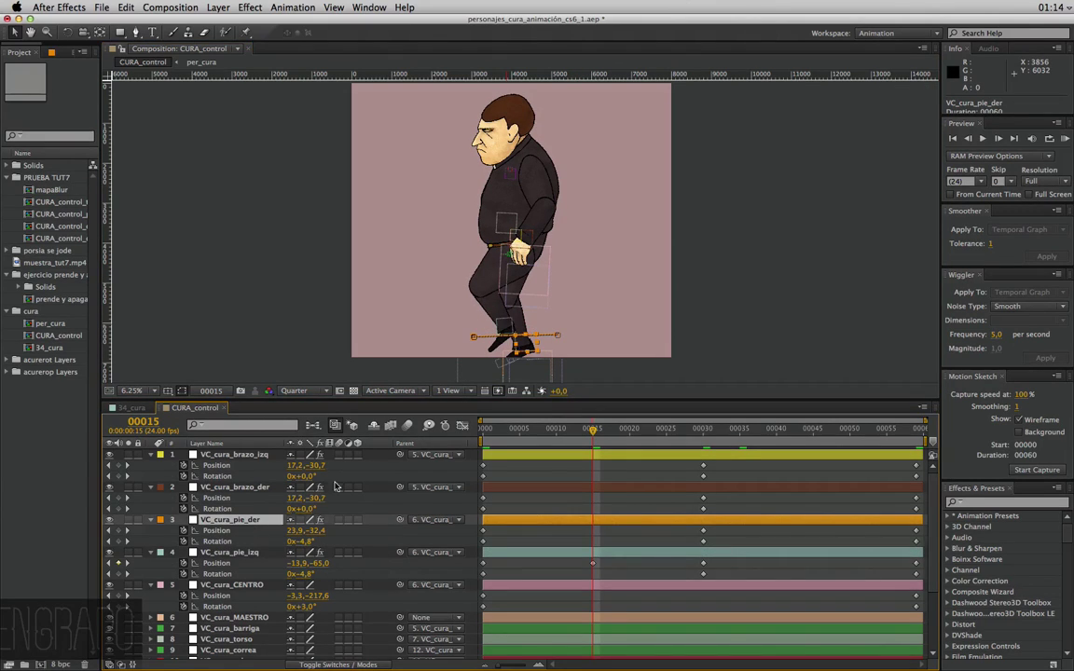
key(w)
drag(531, 344, 527, 352)
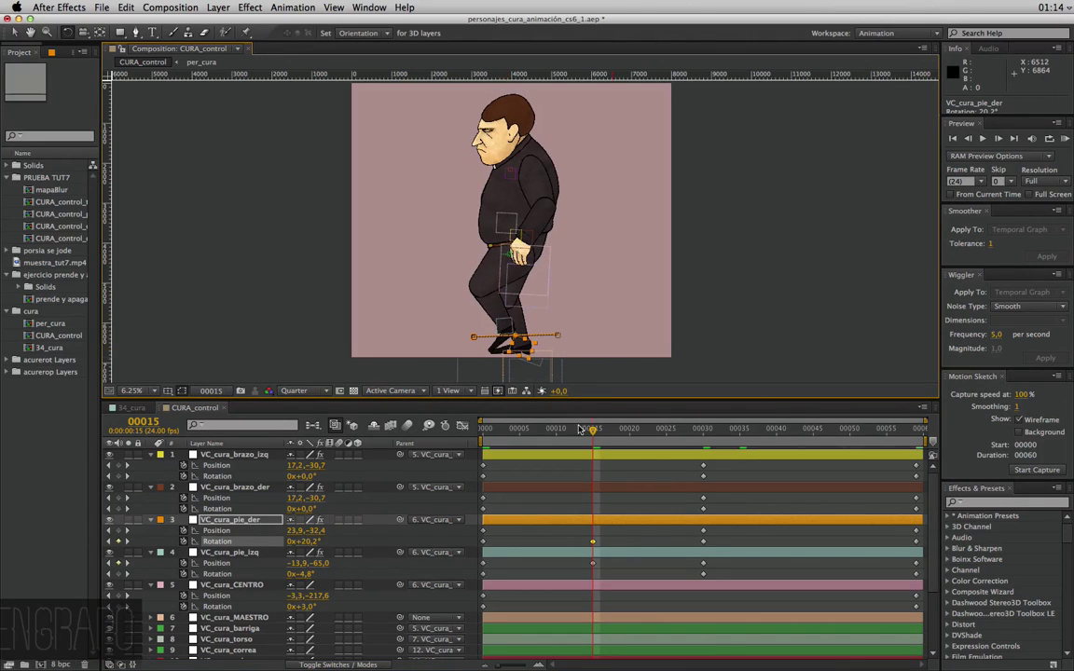
drag(579, 429, 585, 429)
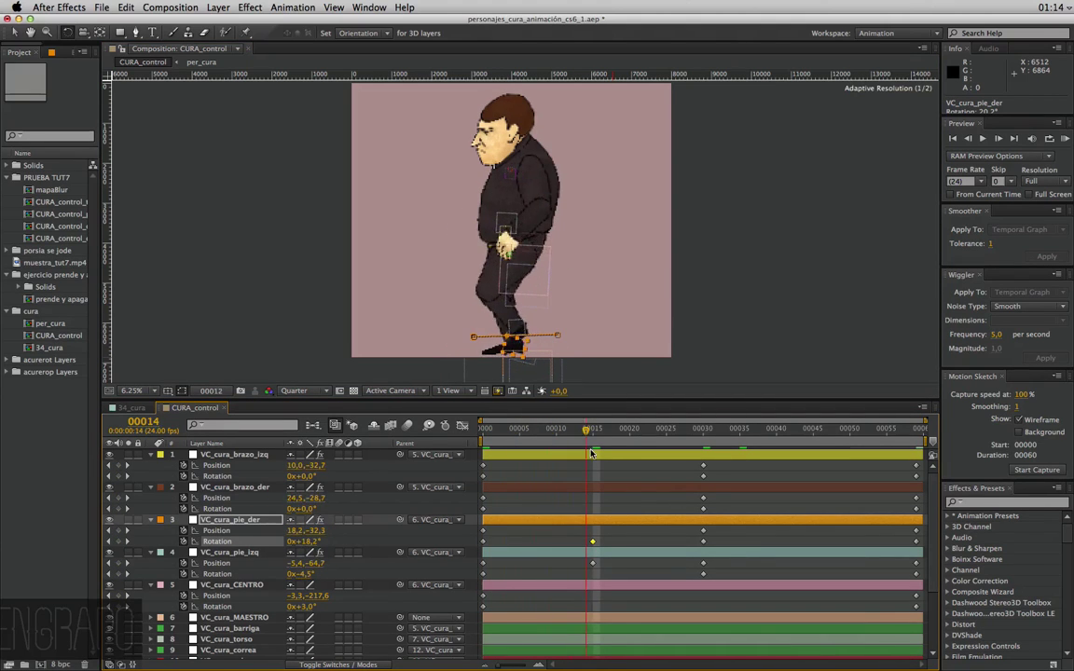
key(space)
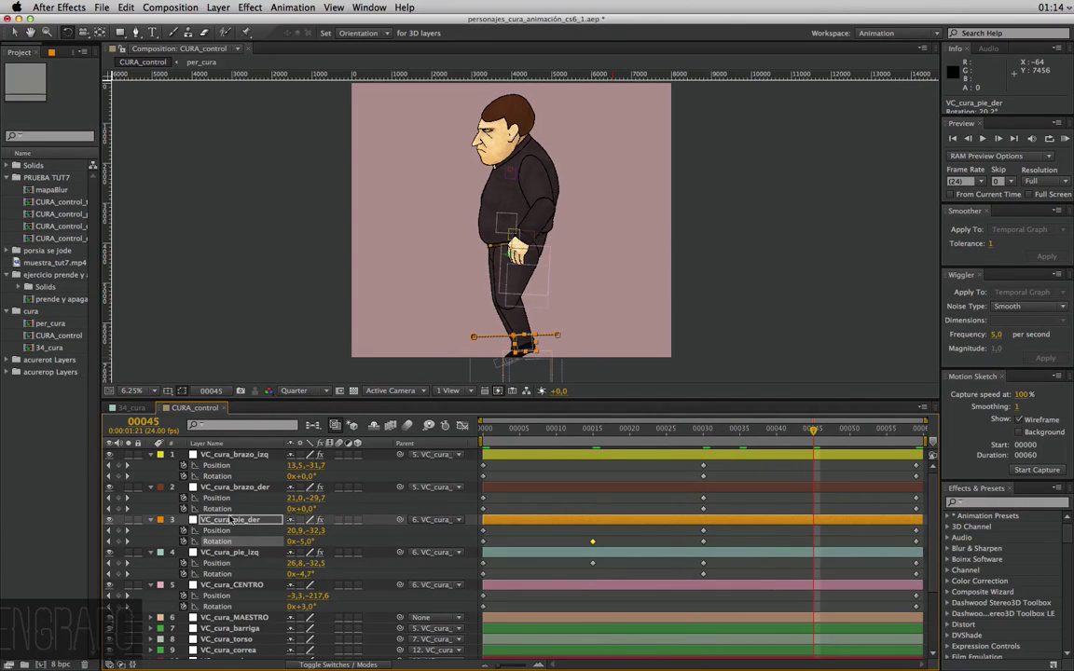
At frame 45, tilt the left foot and lift the right foot, then return to frame 0
click(245, 553)
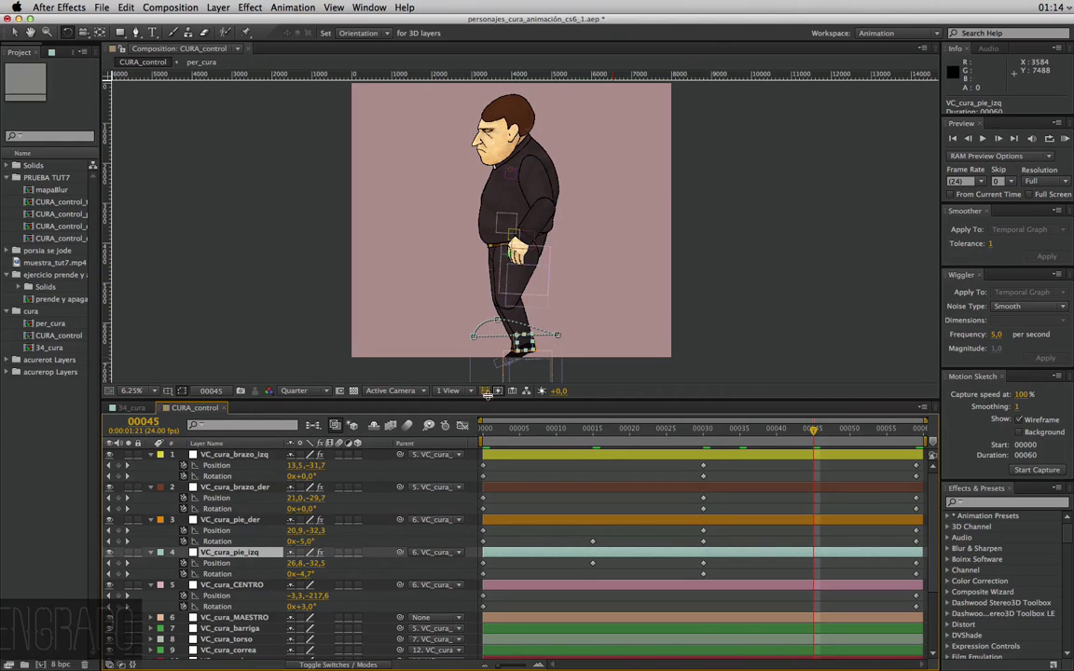
drag(518, 345, 524, 352)
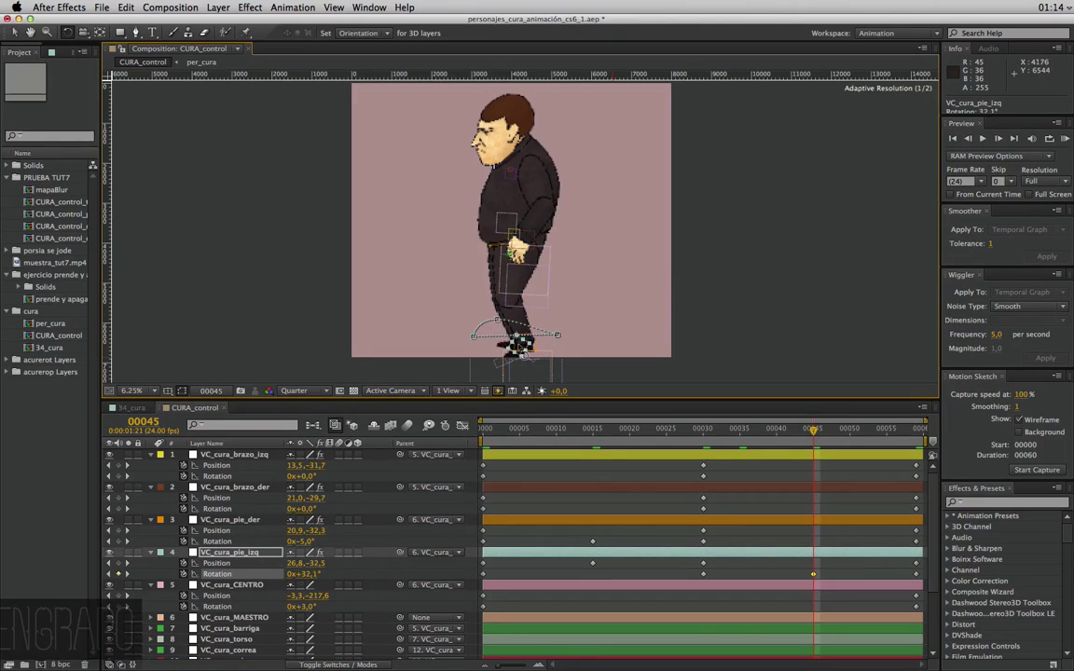
click(237, 519)
key(super+Left)
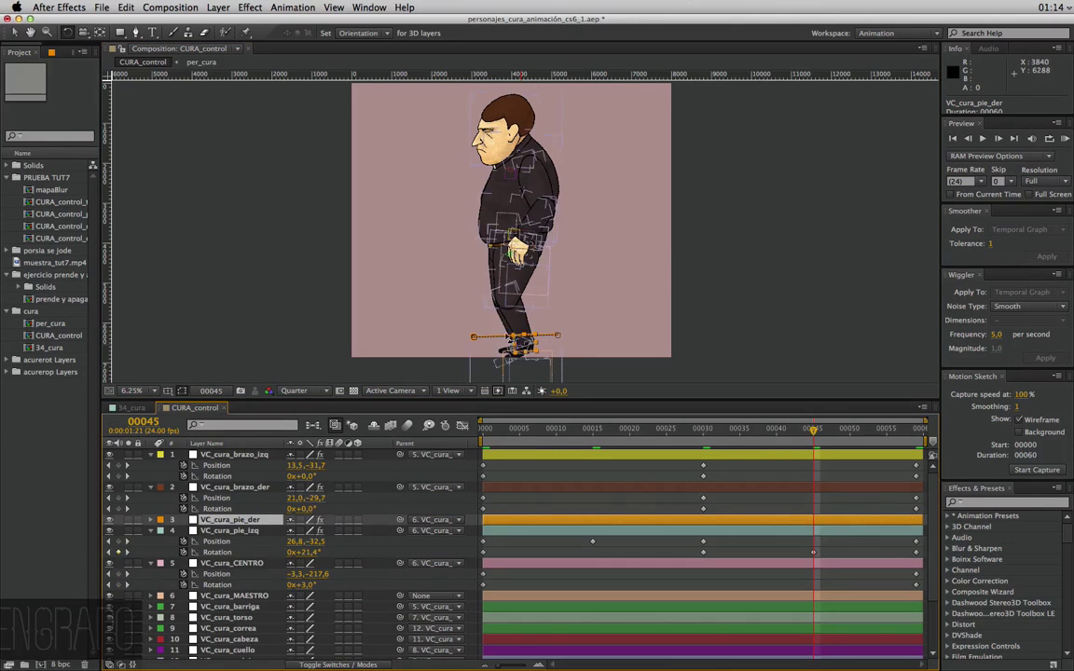
drag(522, 345, 529, 312)
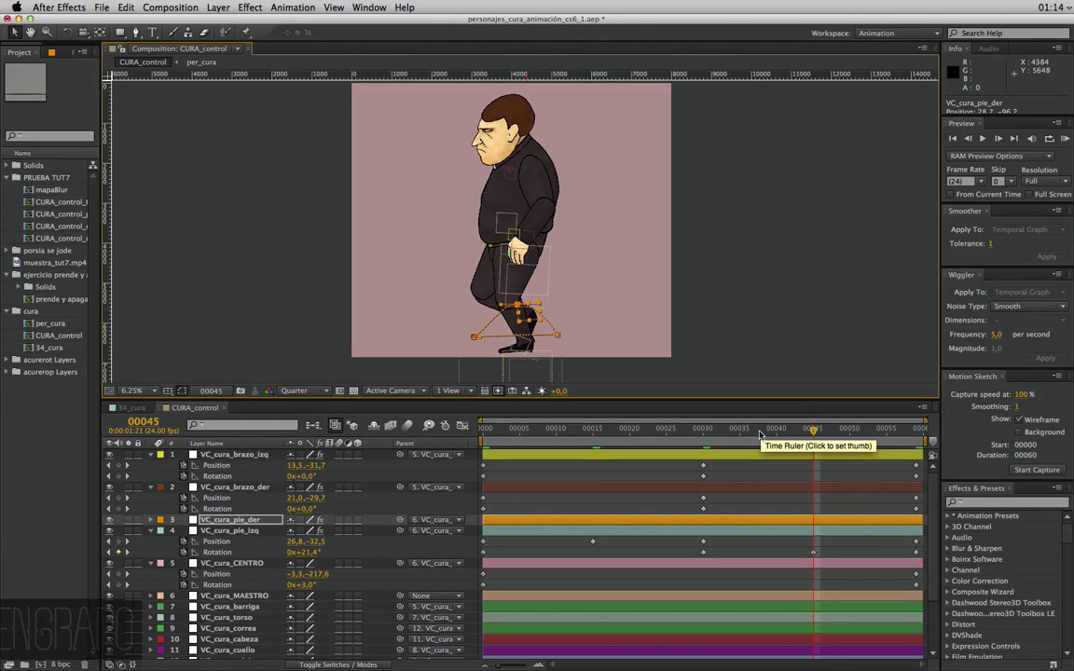
drag(760, 435, 454, 432)
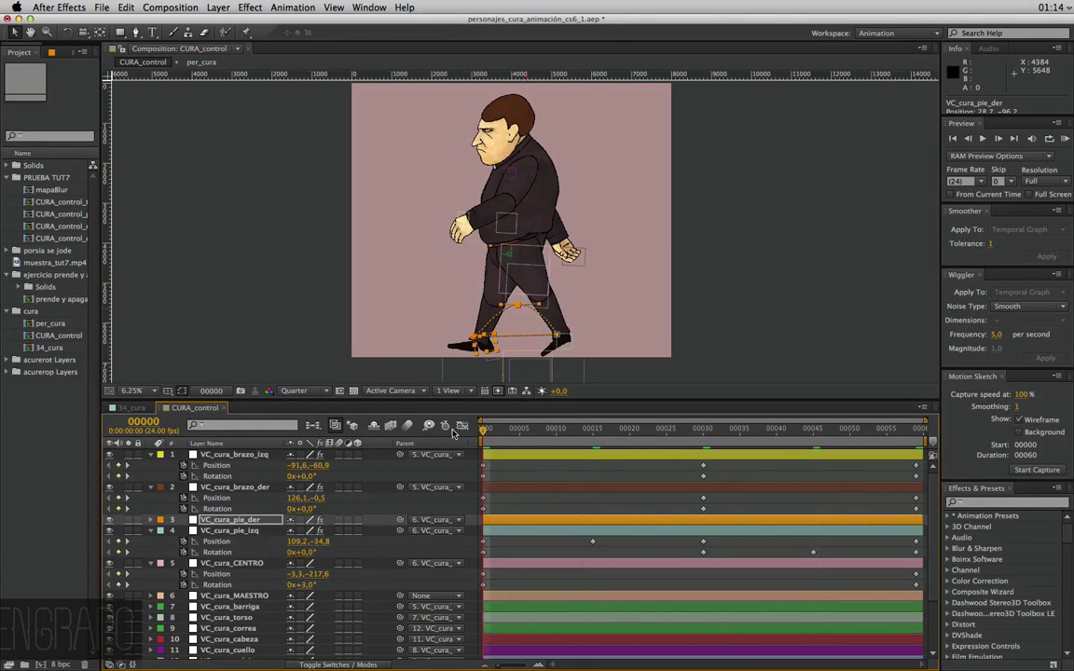
Run a numpad-0 RAM preview of CURA_control to review the new foot keyframes
key(KP_0)
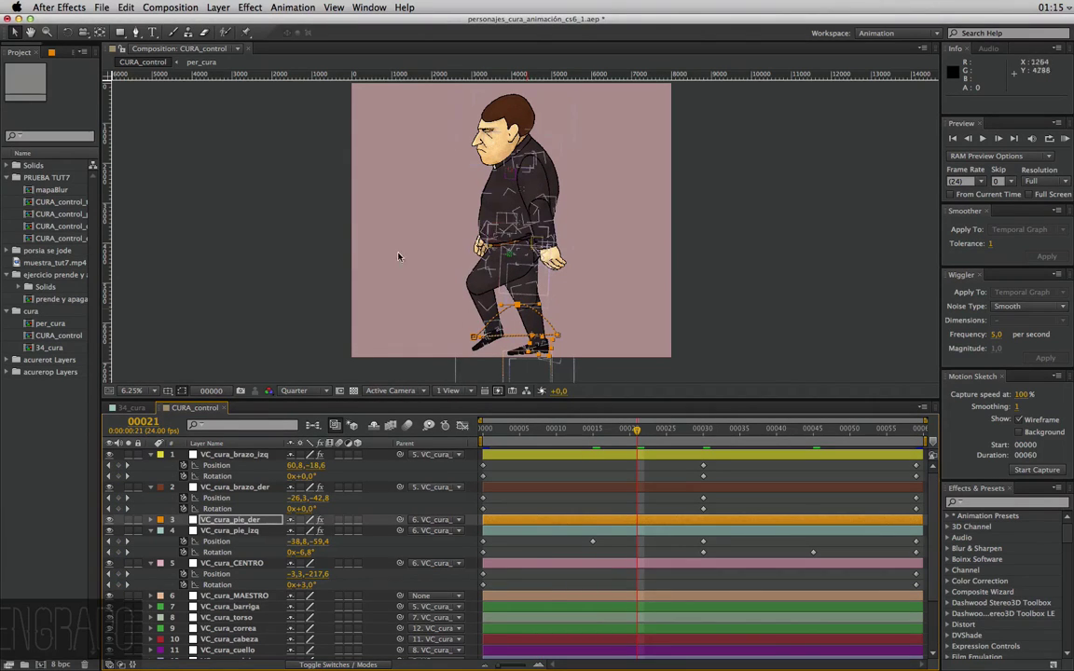
click(86, 6)
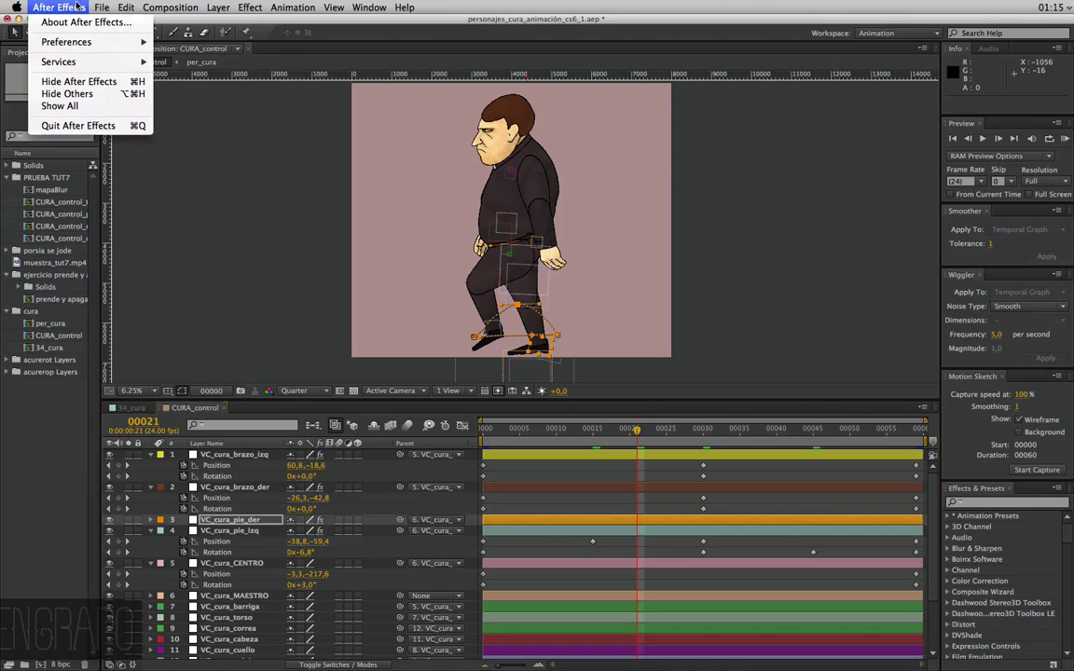
mouse_move(131, 41)
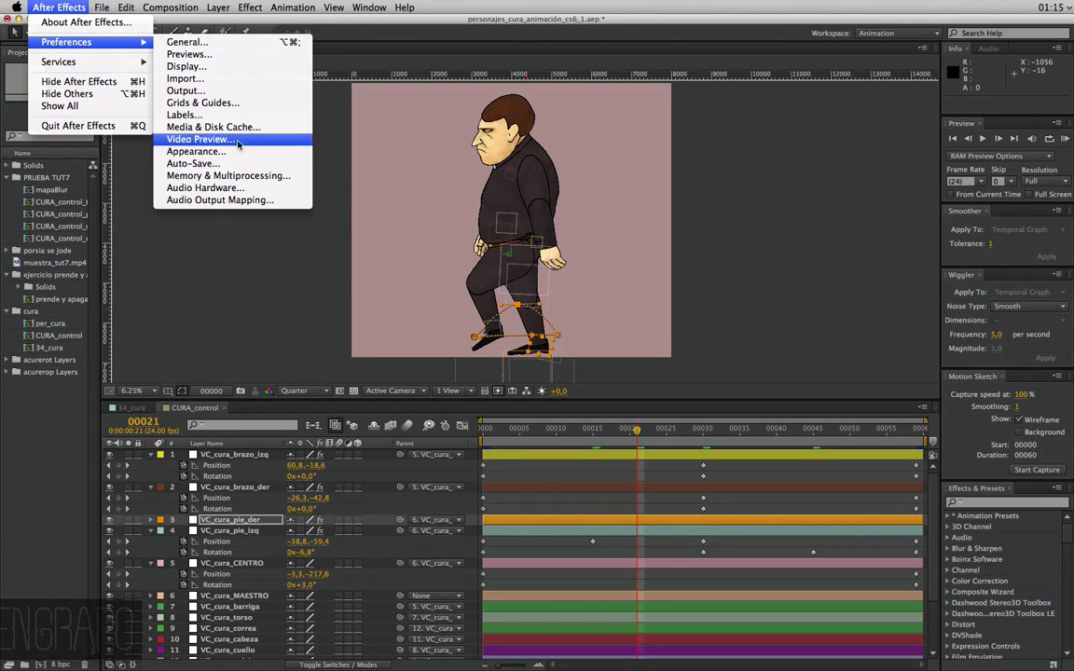
key(Escape)
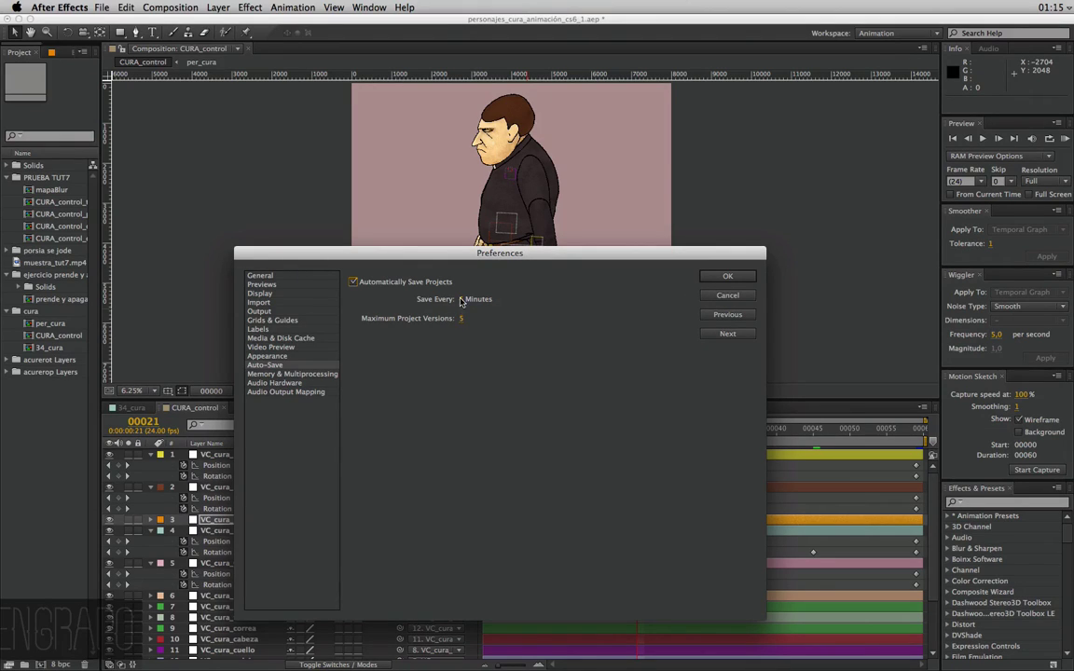
click(709, 298)
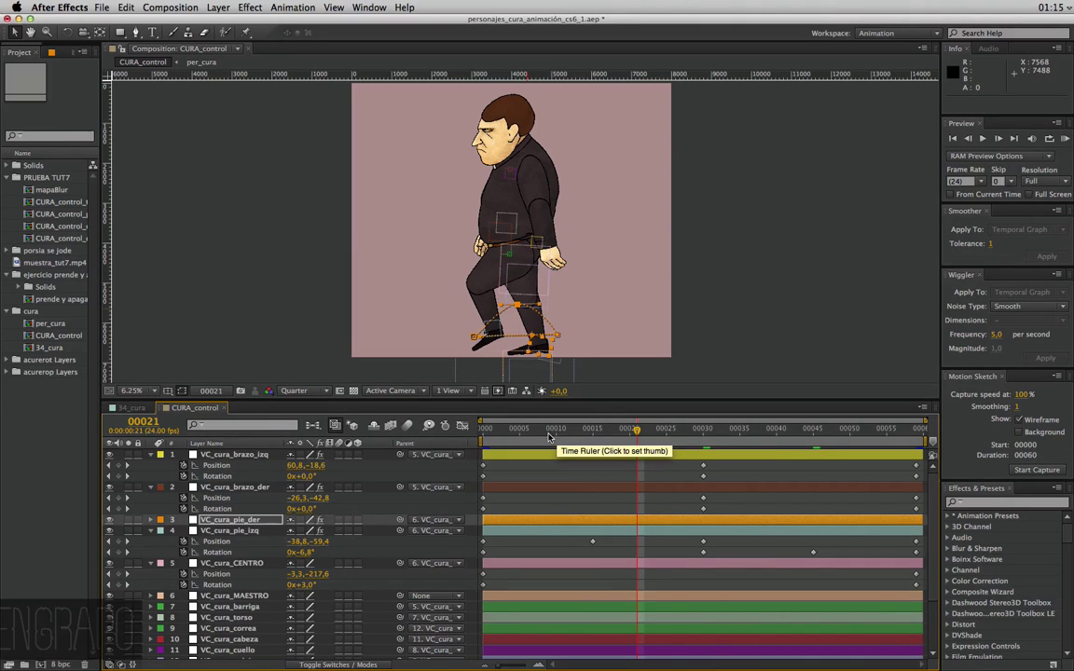
Key VC_cura_CENTRO's Position at frame 15 and lower the body slightly at frame 0
key(space)
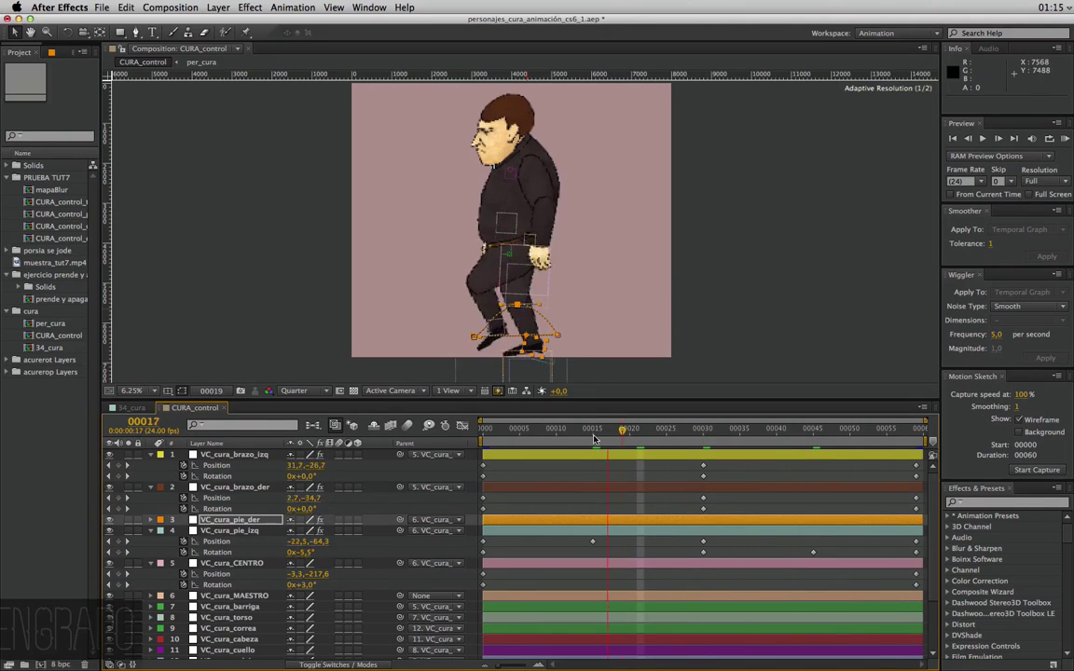
drag(516, 439, 483, 437)
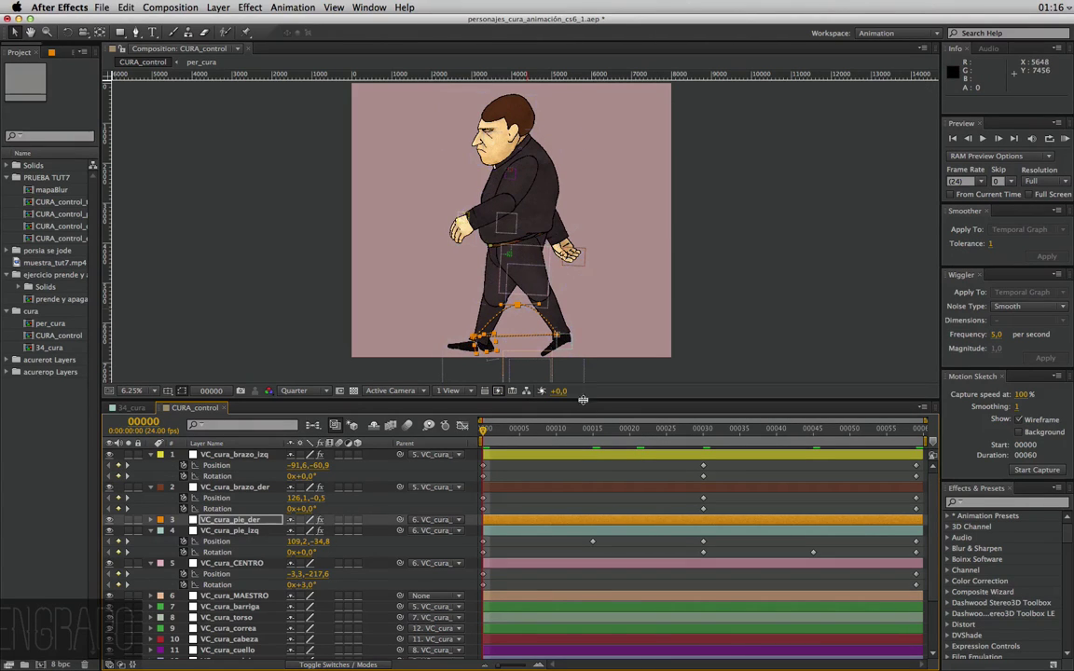
drag(588, 435, 592, 435)
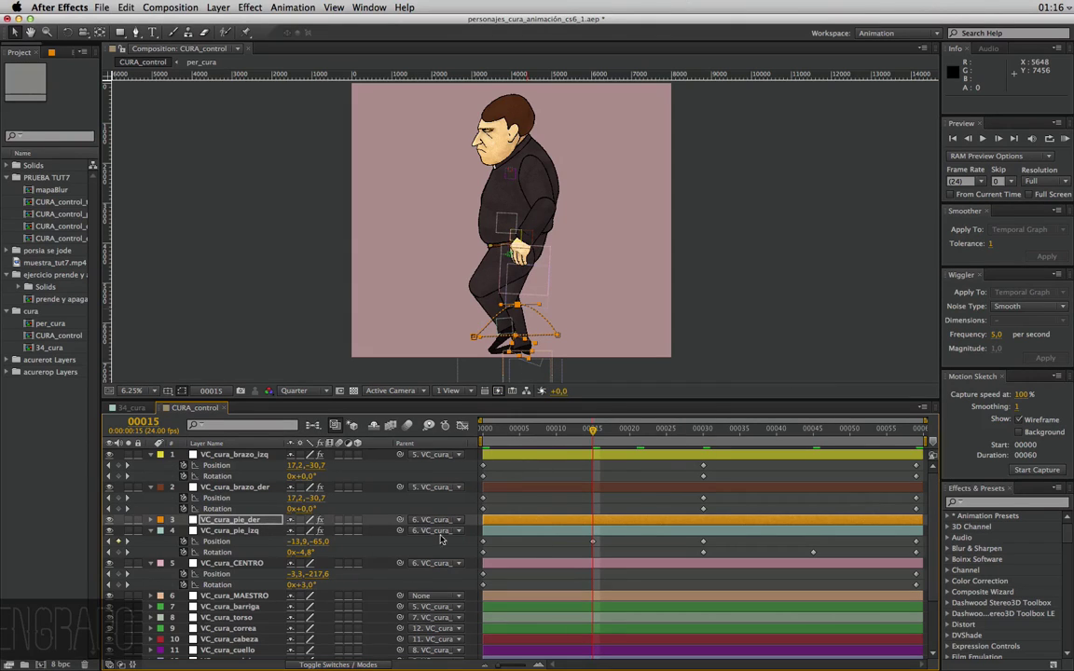
click(224, 564)
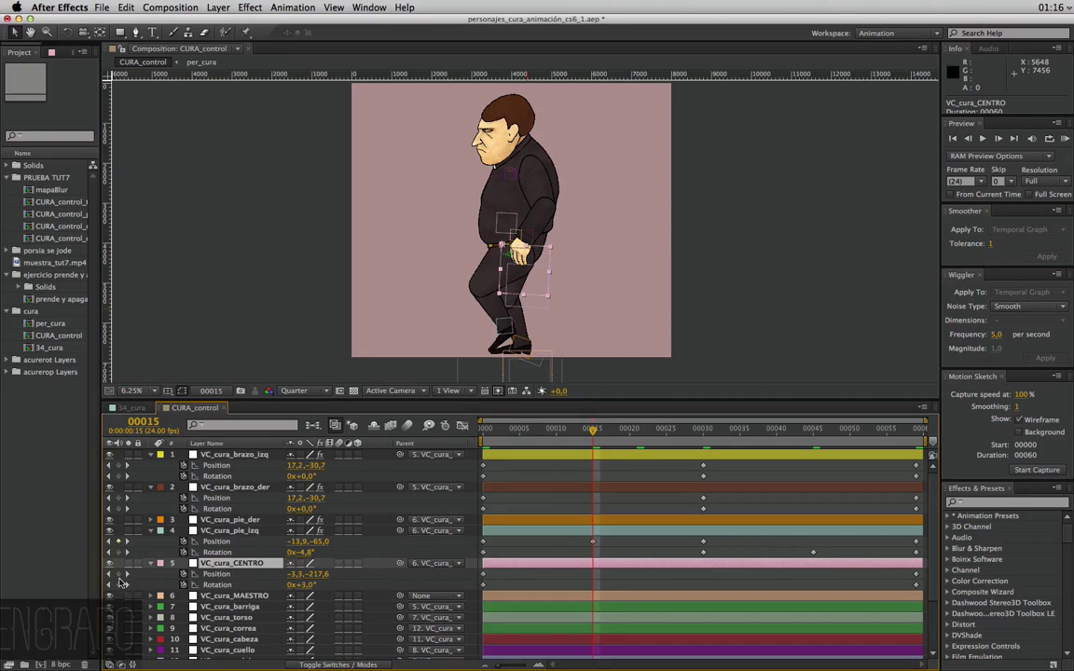
click(118, 574)
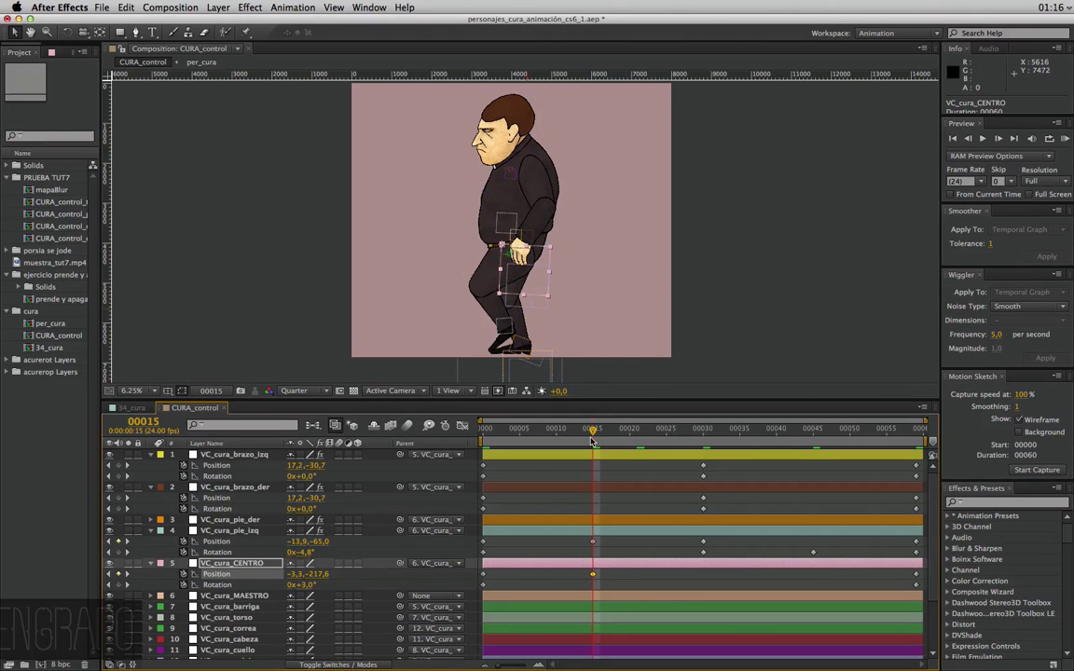
click(528, 432)
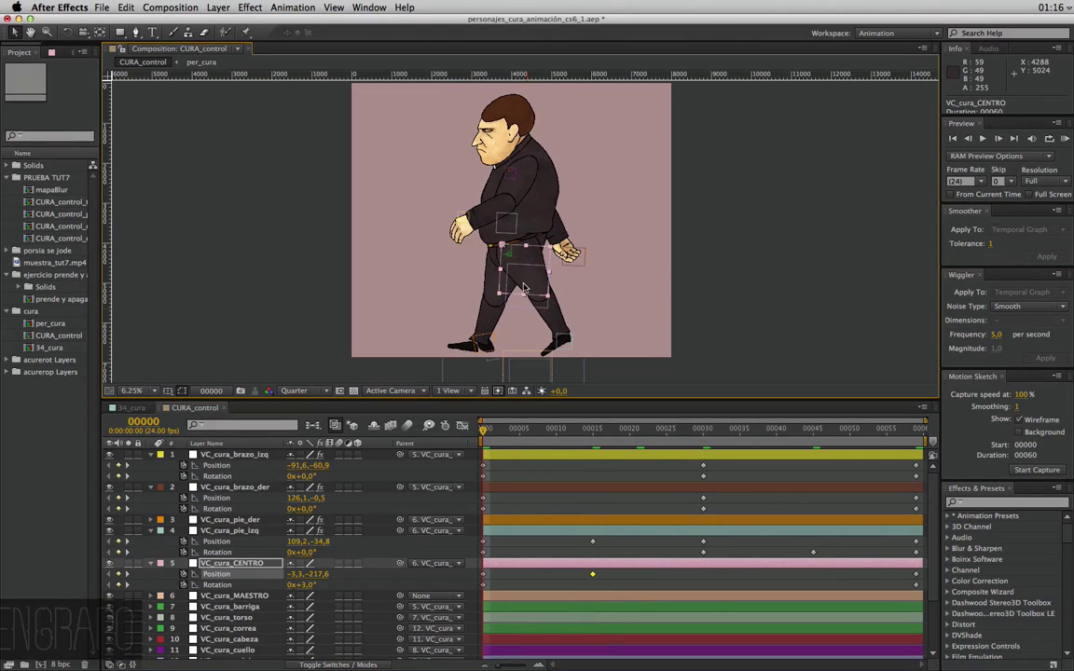
key(Home)
drag(525, 290, 525, 294)
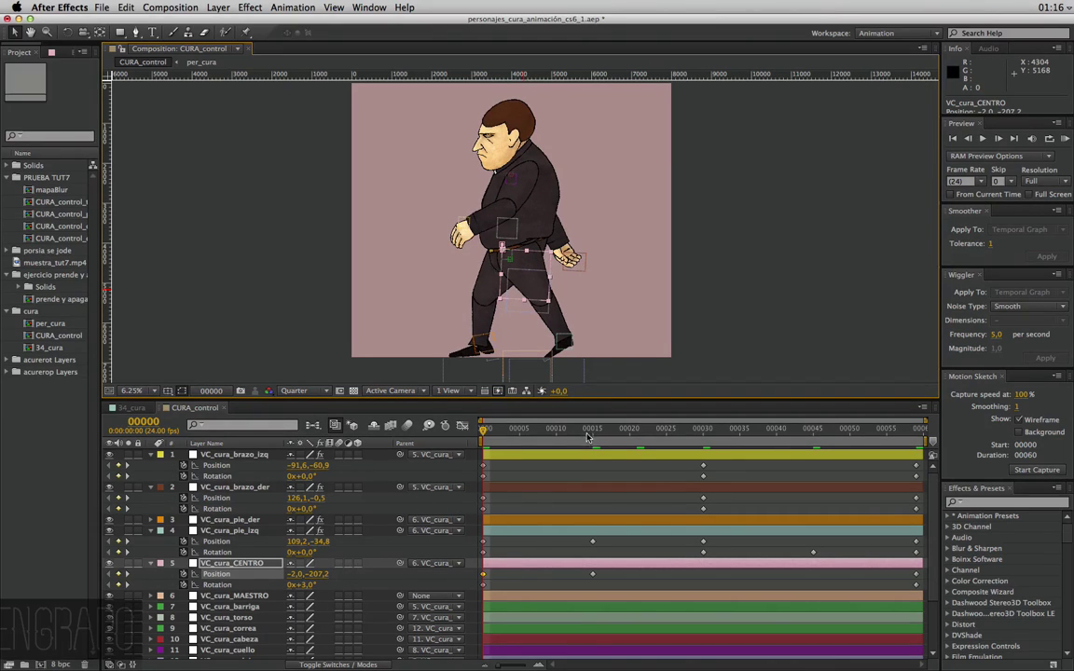
Tilt the body forward at frame 15, then lean it back and up at frame 30
click(589, 433)
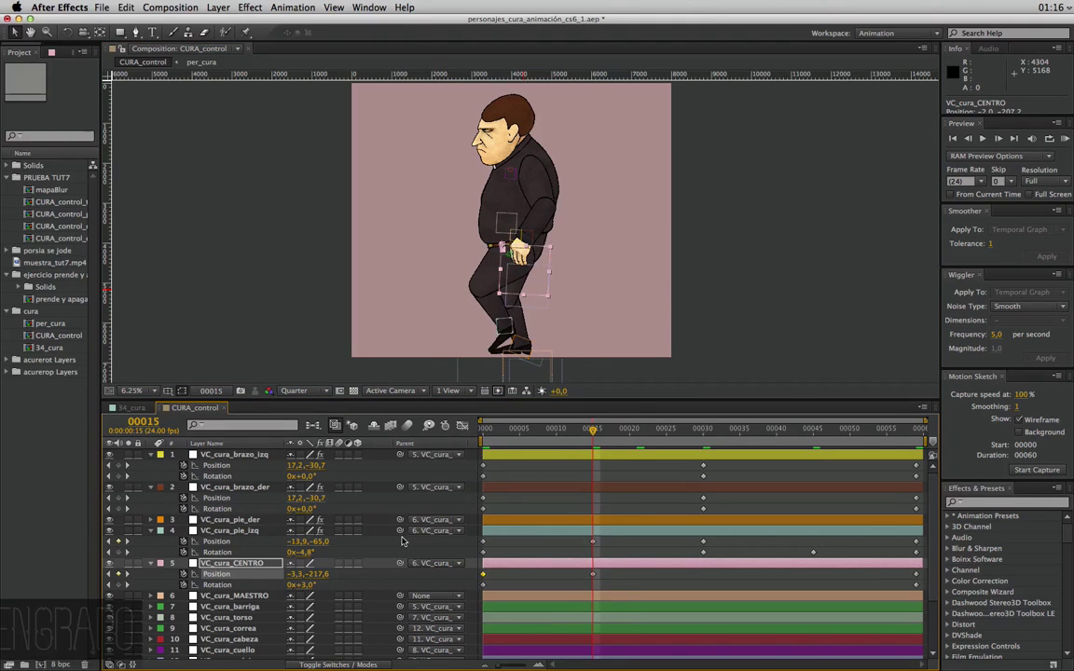
key(w)
drag(538, 272, 528, 286)
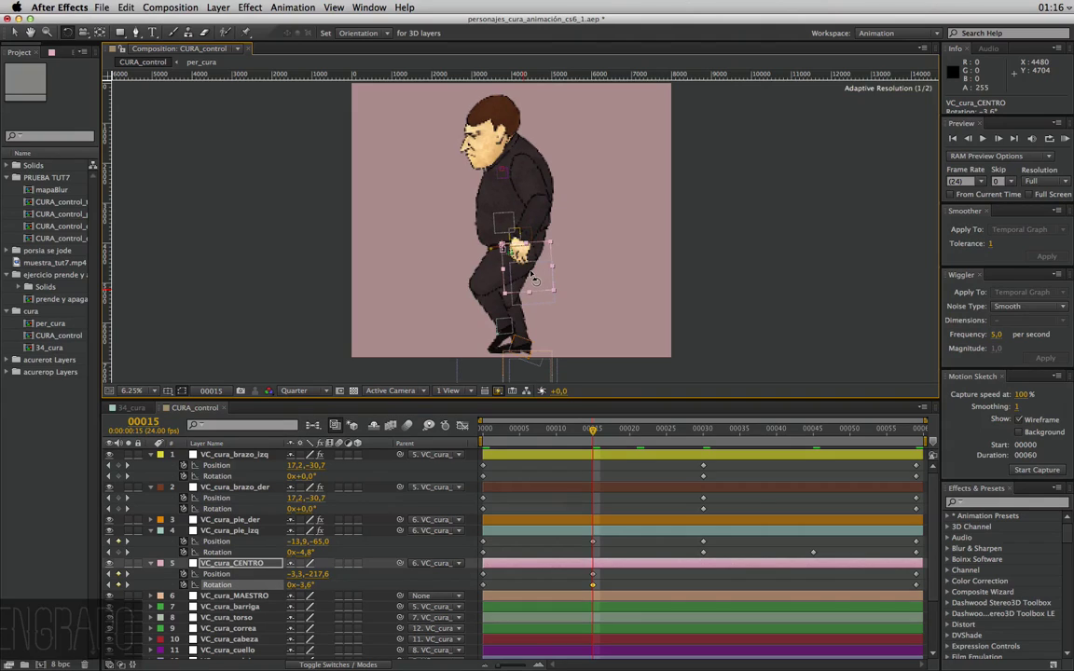
click(703, 430)
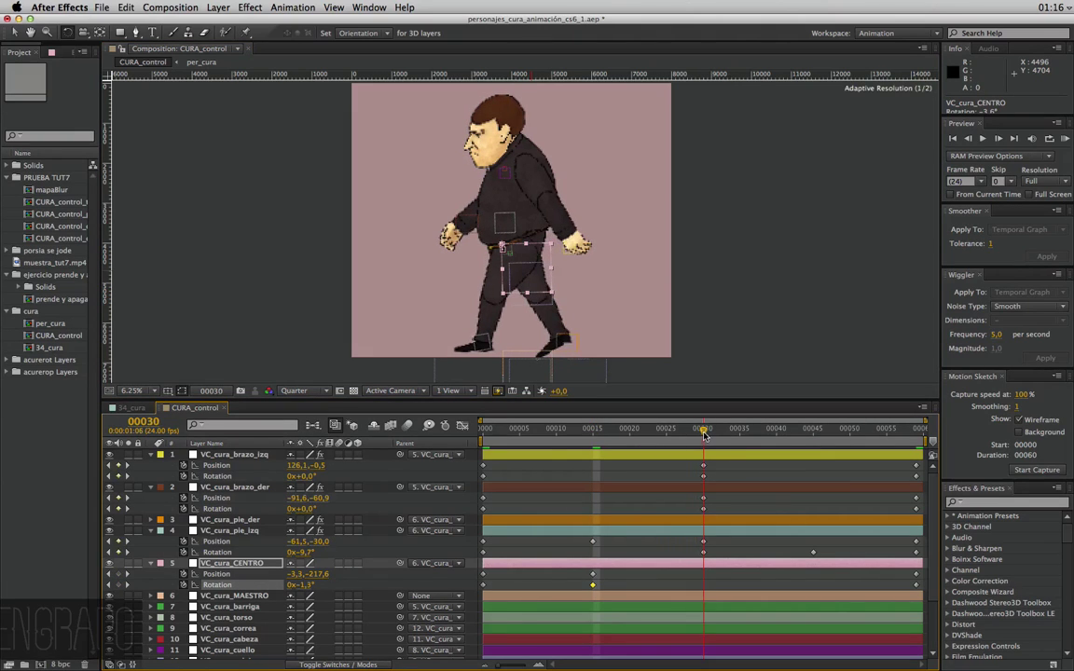
drag(528, 322, 521, 295)
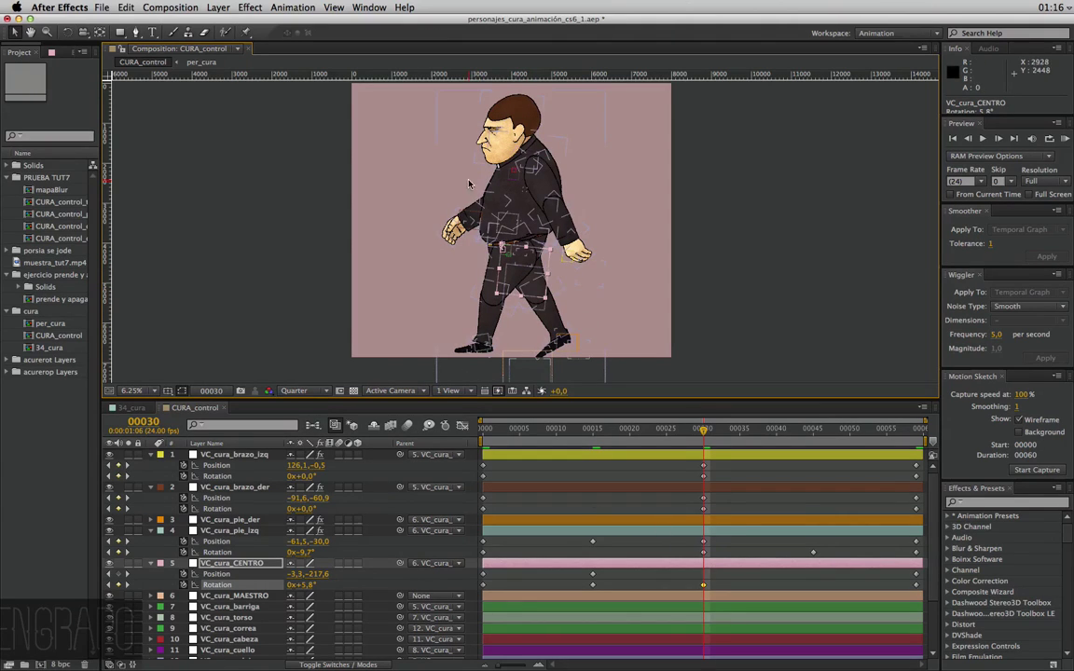
drag(535, 288, 535, 286)
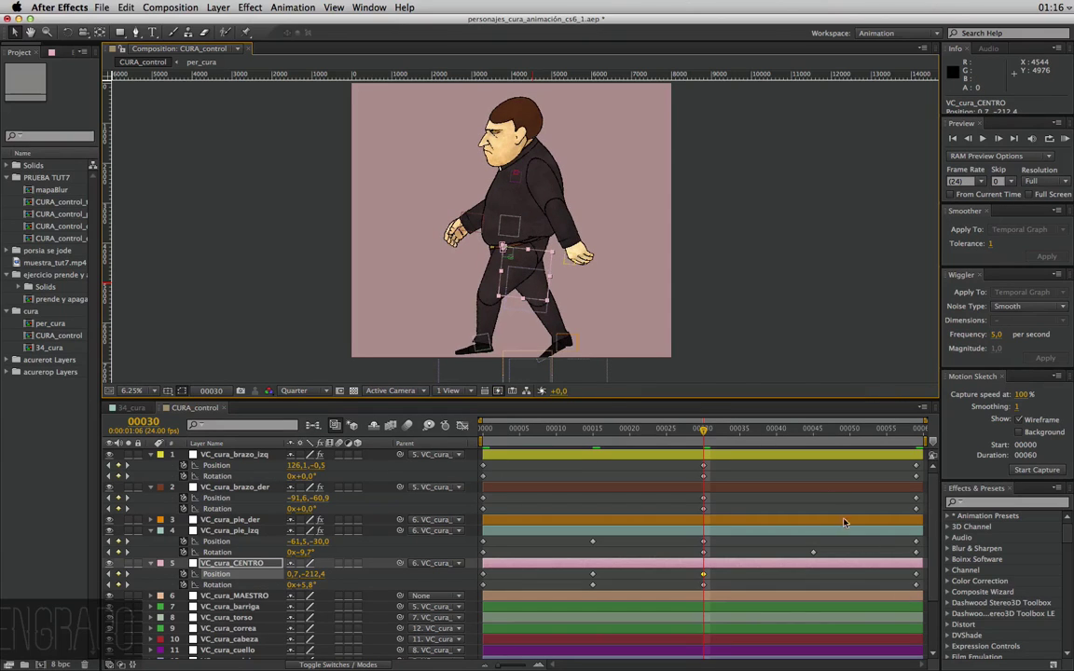
Raise the body at frame 45 and replay the walk cycle
key(space)
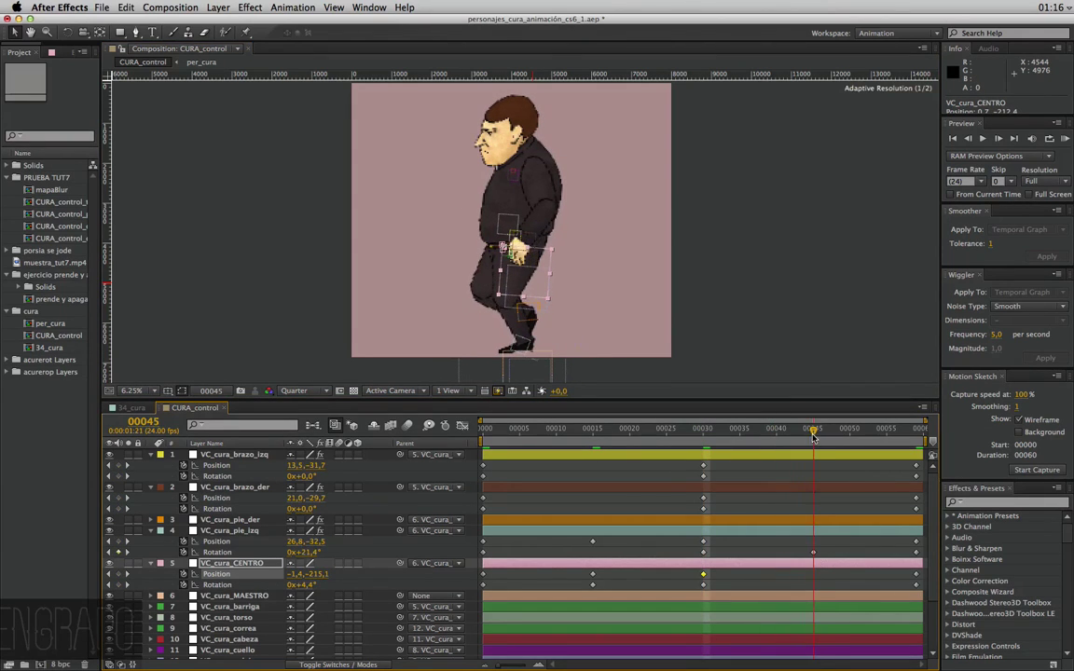
key(space)
drag(528, 291, 686, 382)
key(w)
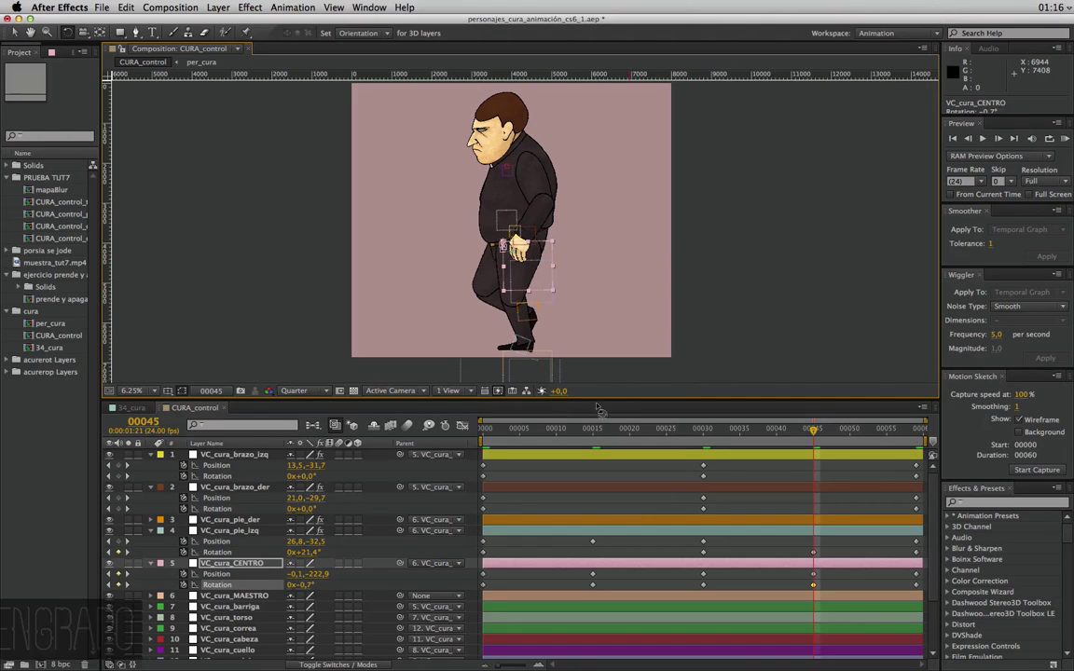
key(space)
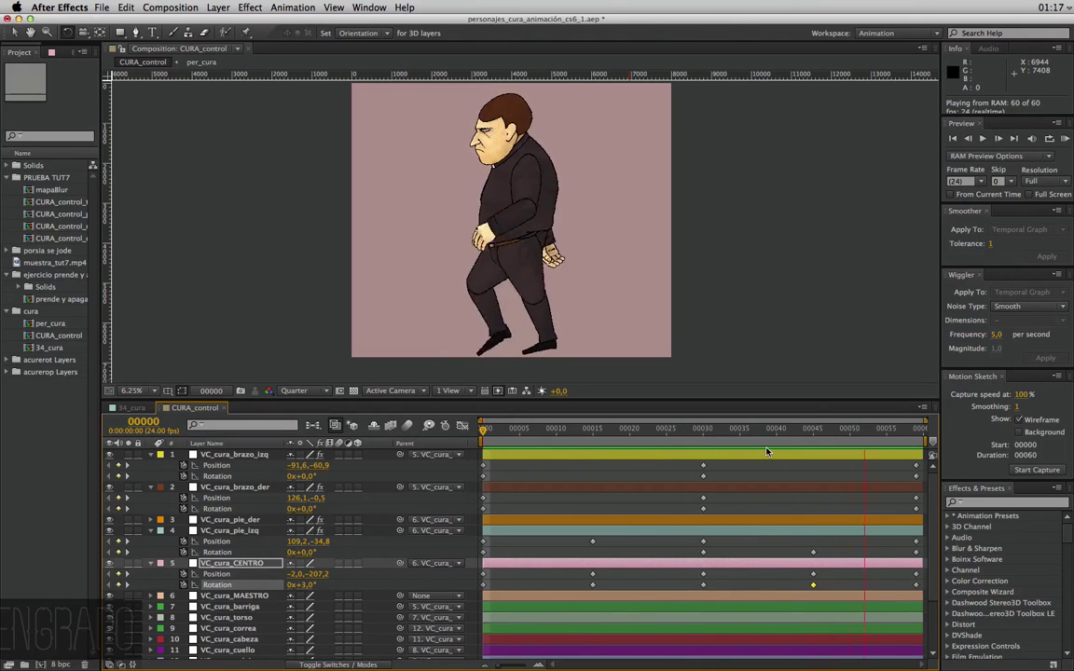
Scrub the walk from frame 12 to frame 59 and return to frame 0
click(572, 430)
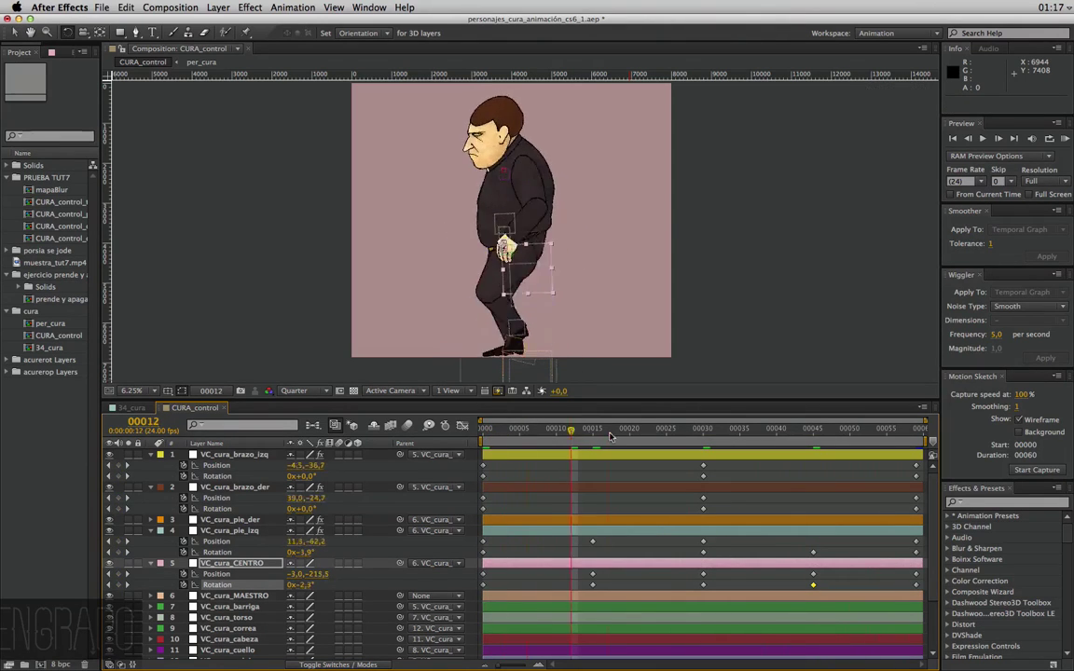
drag(611, 436, 947, 455)
key(Home)
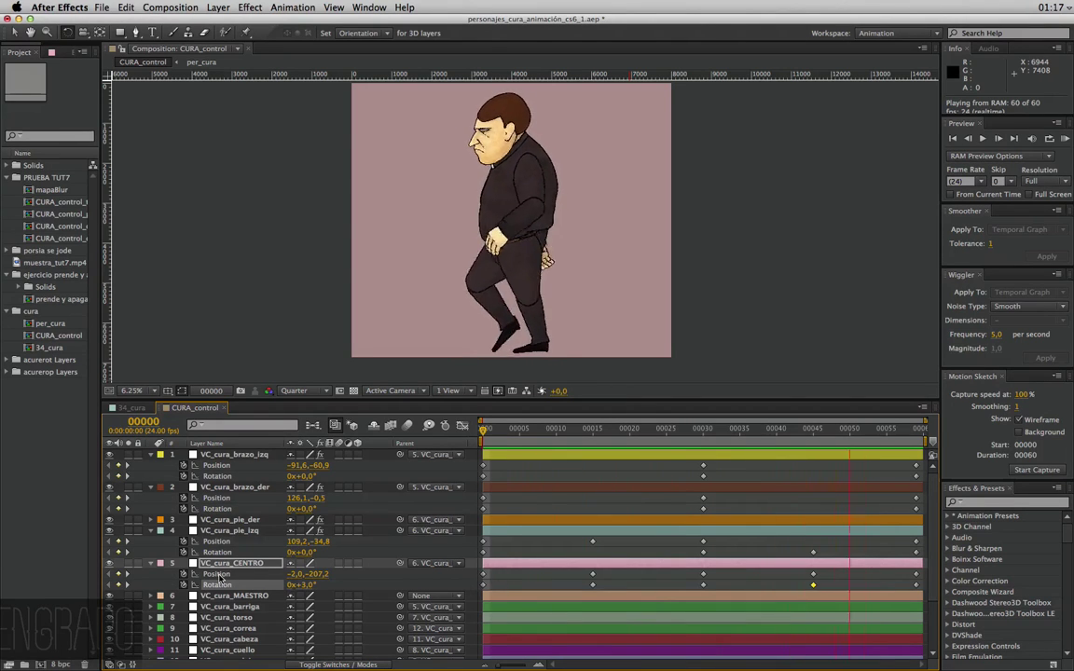
key(space)
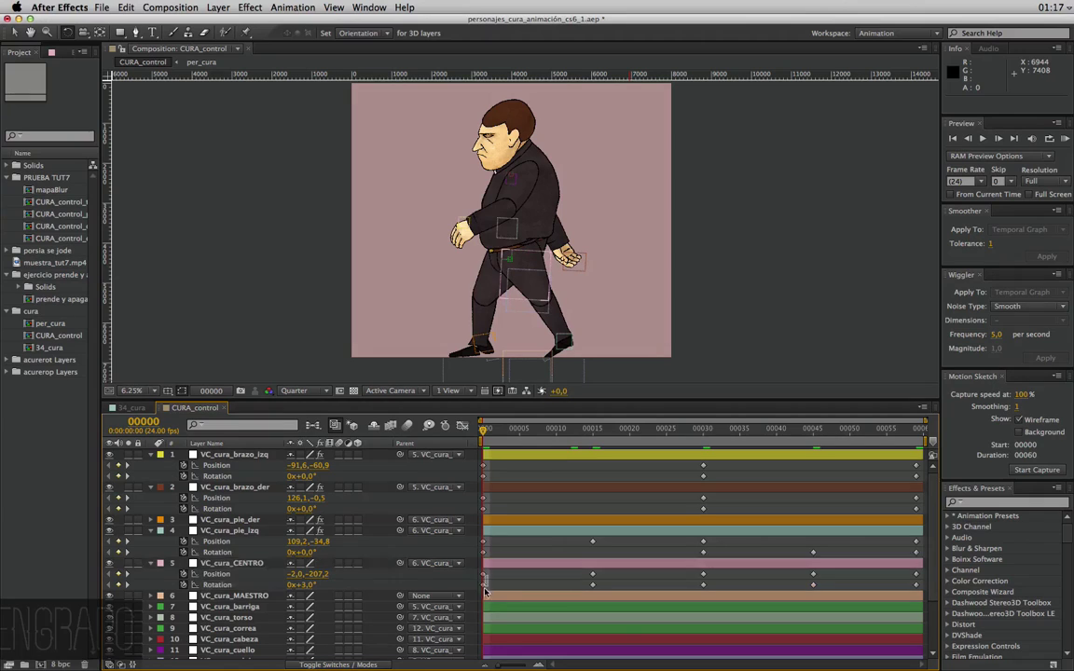
Copy VC_cura_CENTRO's frame-0 Position and Rotation keyframes to frame 59 and preview the loop
drag(488, 569, 481, 593)
drag(893, 432, 920, 432)
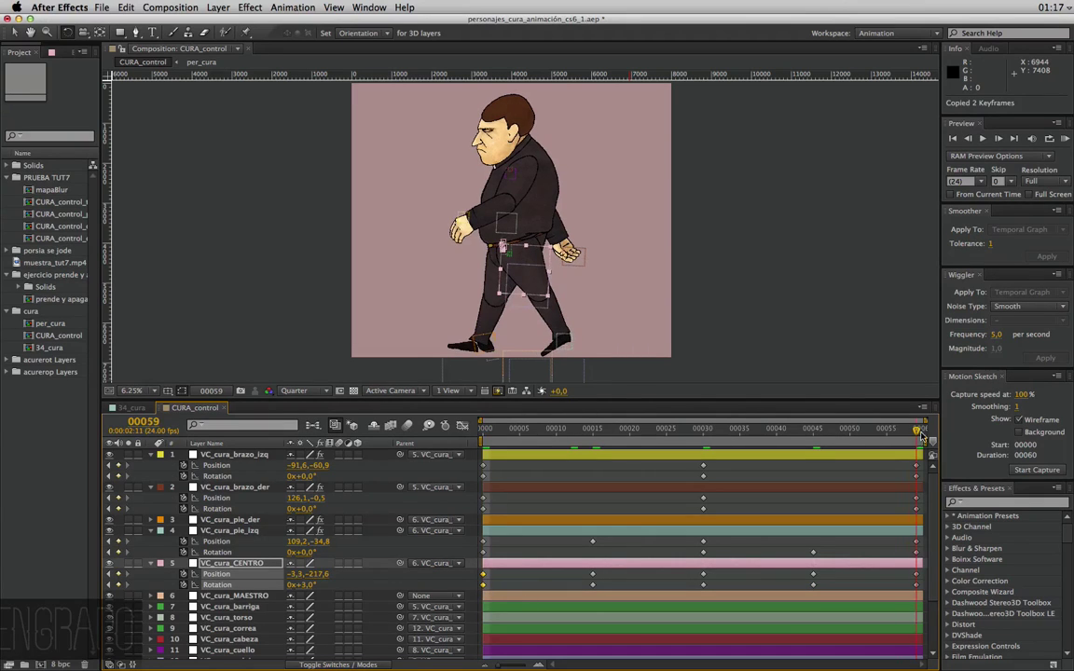
key(ctrl+v)
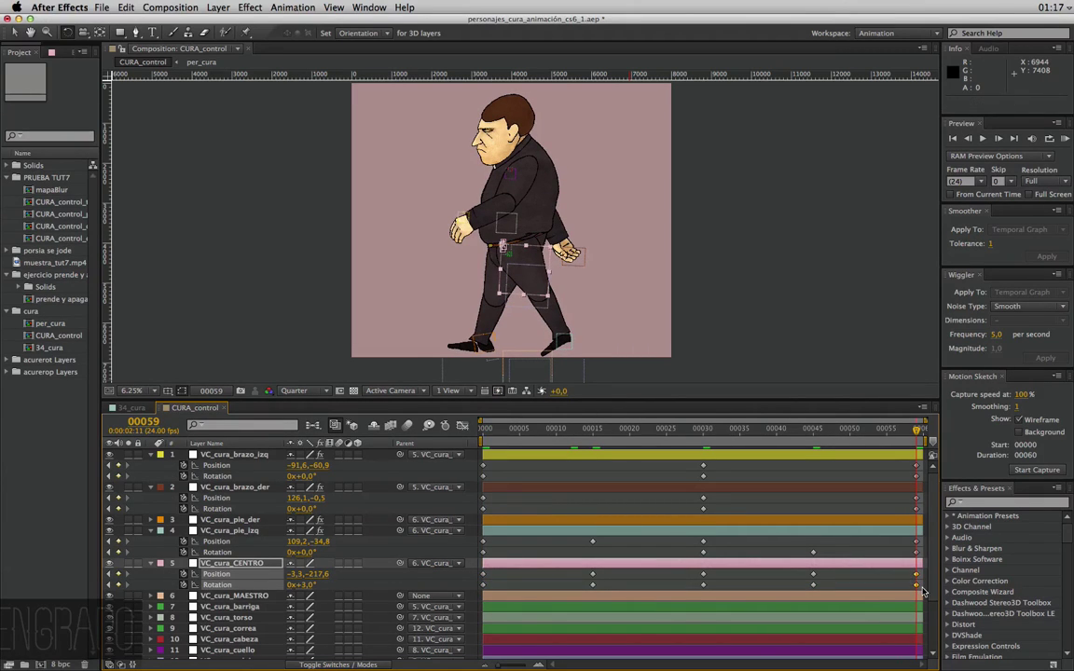
key(ctrl+v)
key(KP_0)
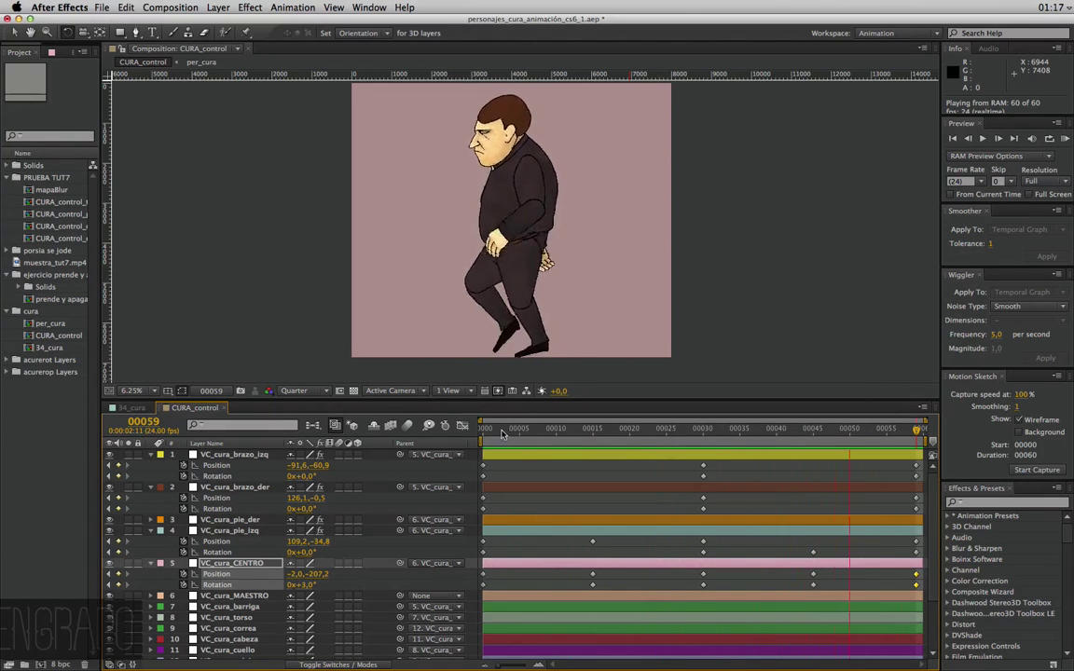
Review the walk poses and nudge VC_cura_CENTRO's position at frame 15
click(542, 430)
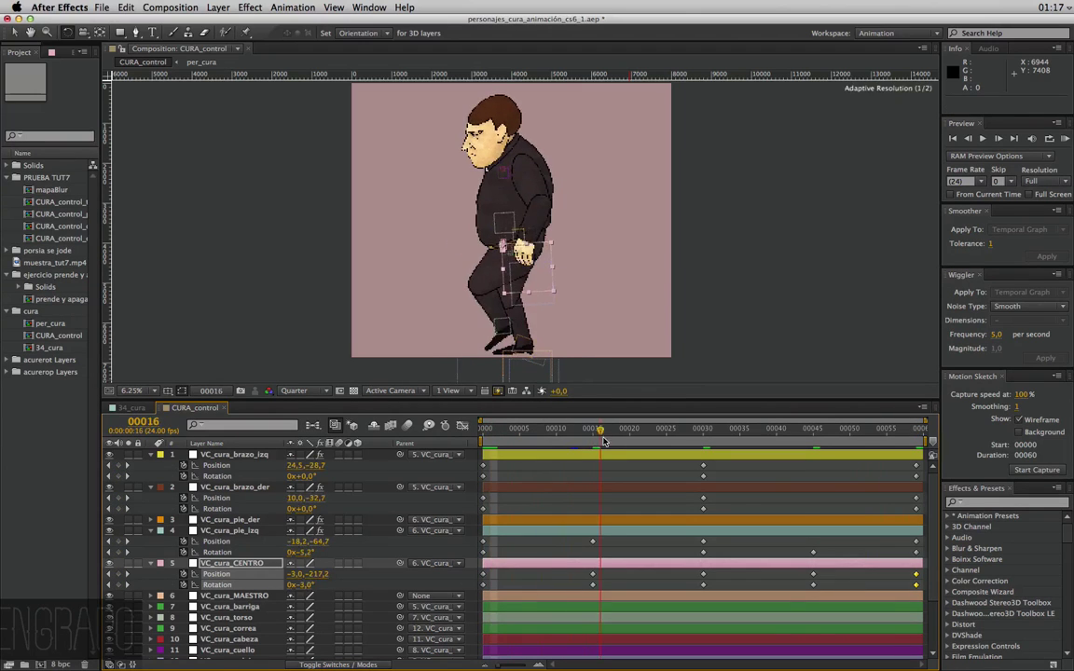
mouse_move(603, 442)
mouse_down()
mouse_move(516, 445)
mouse_move(604, 457)
mouse_move(594, 457)
mouse_up()
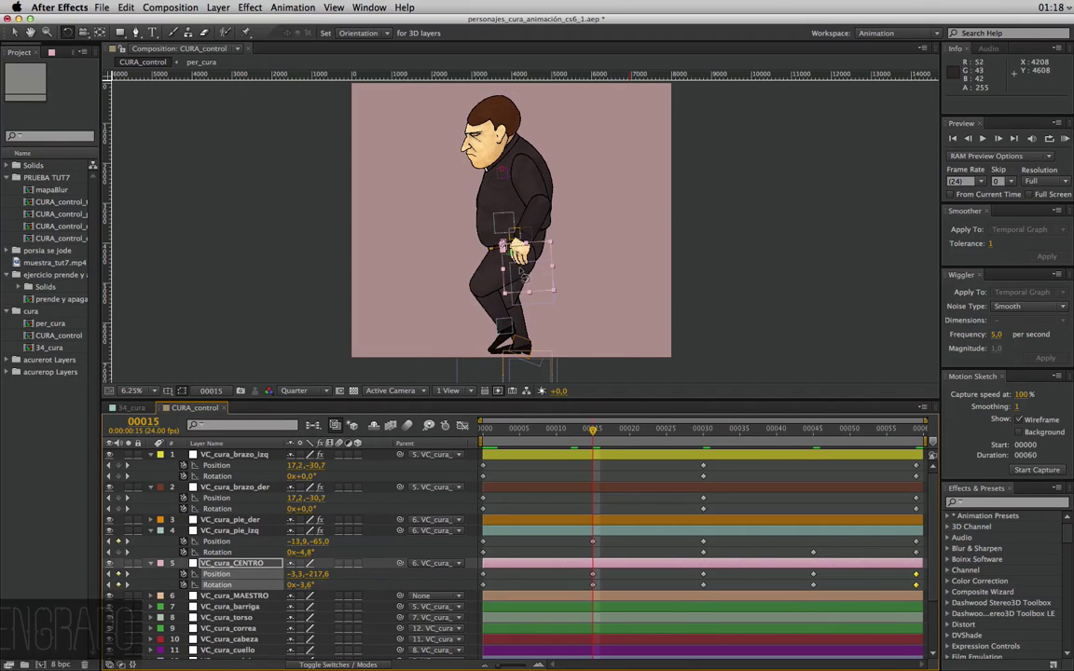
drag(522, 276, 526, 278)
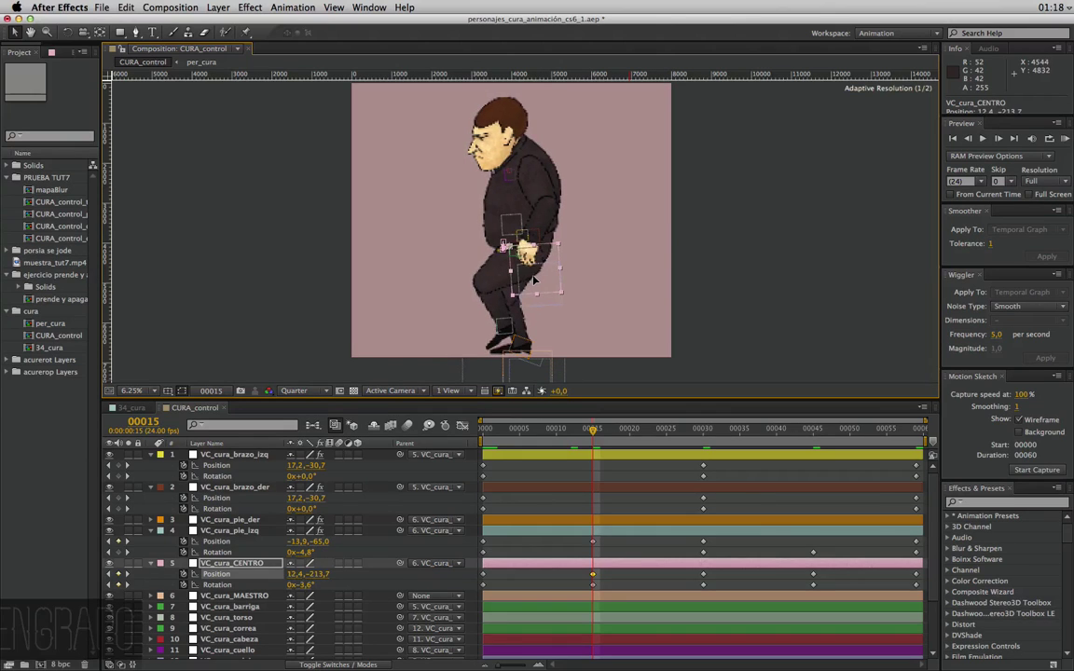
Move VC_cura_CENTRO at frame 45, then place the left foot at 123.6, -71.3 on frame 59
drag(603, 442, 813, 444)
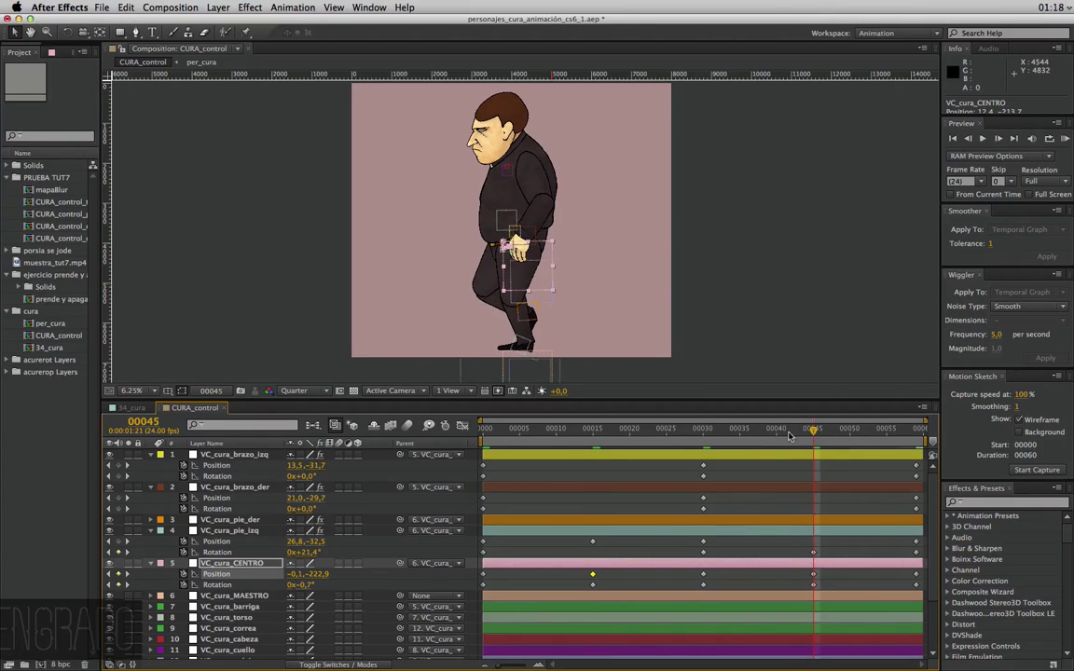
drag(532, 282, 541, 290)
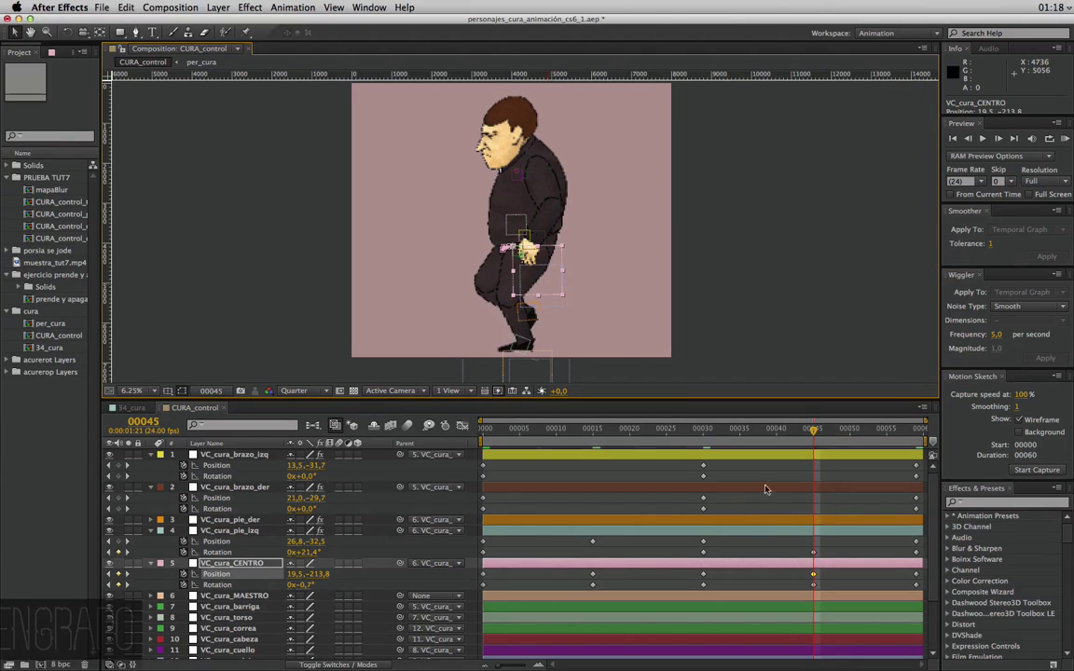
mouse_move(813, 428)
mouse_down()
mouse_move(579, 427)
mouse_move(944, 431)
mouse_up()
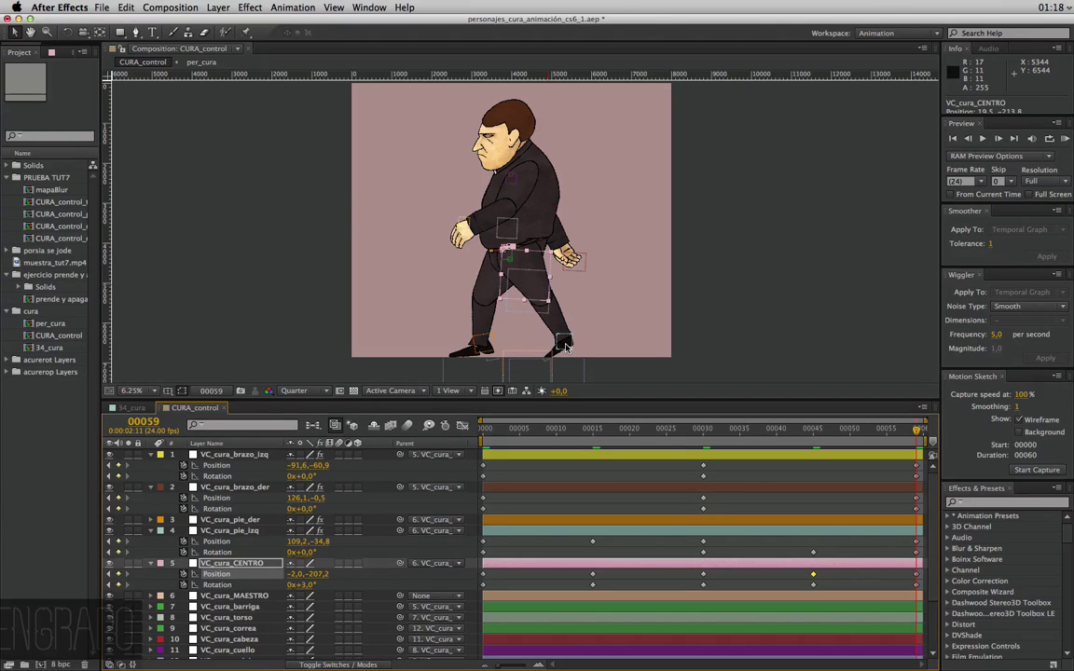
drag(565, 348, 571, 325)
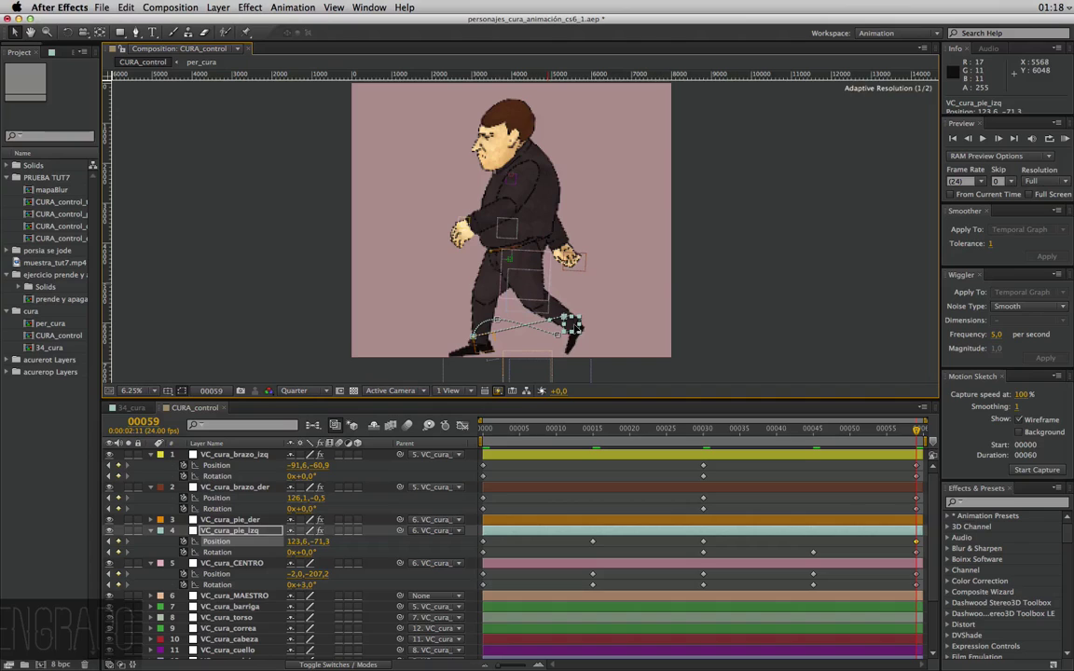
Raise and rotate VC_cura_pie_der on the last frame
click(479, 341)
drag(479, 341, 490, 356)
key(w)
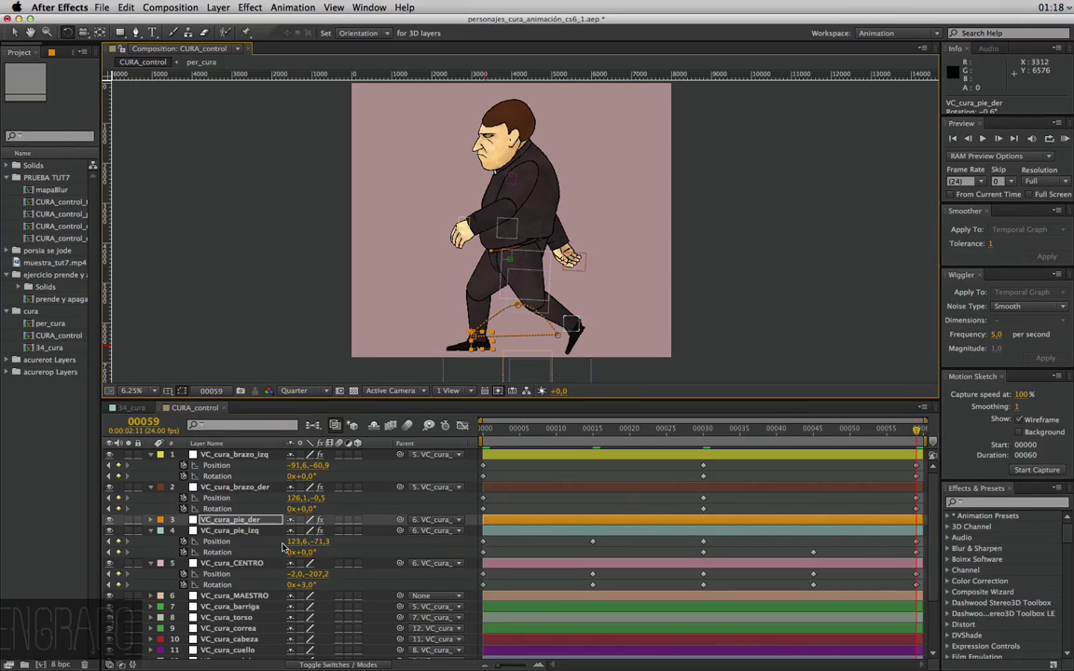
Paste the right foot's end-pose keyframes onto frame 0 and preview the walk loop
key(u)
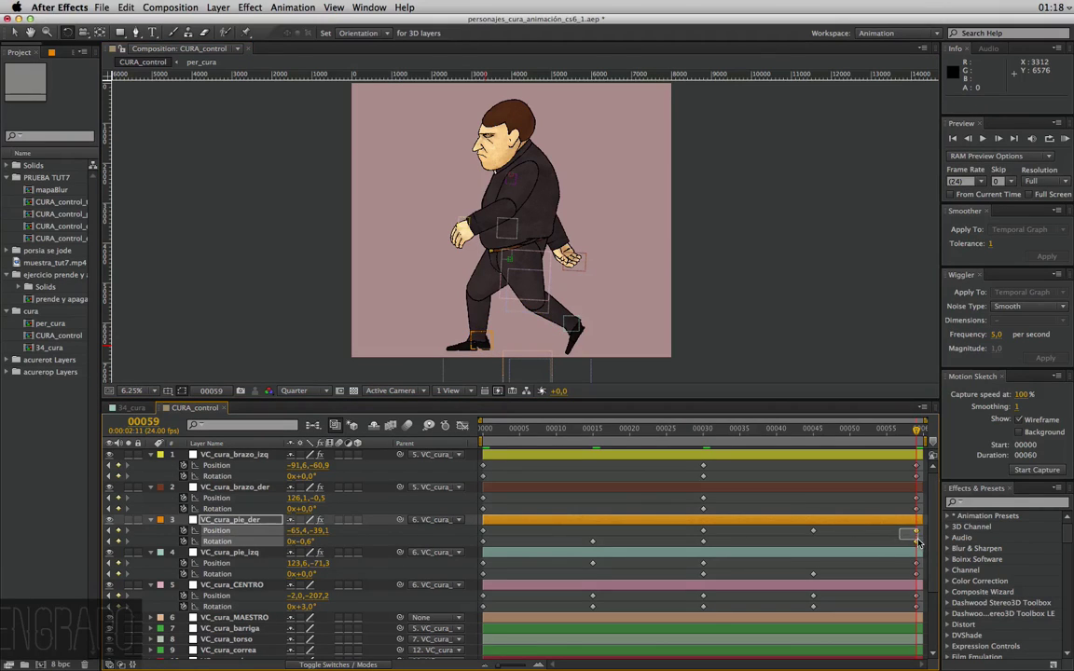
click(482, 541)
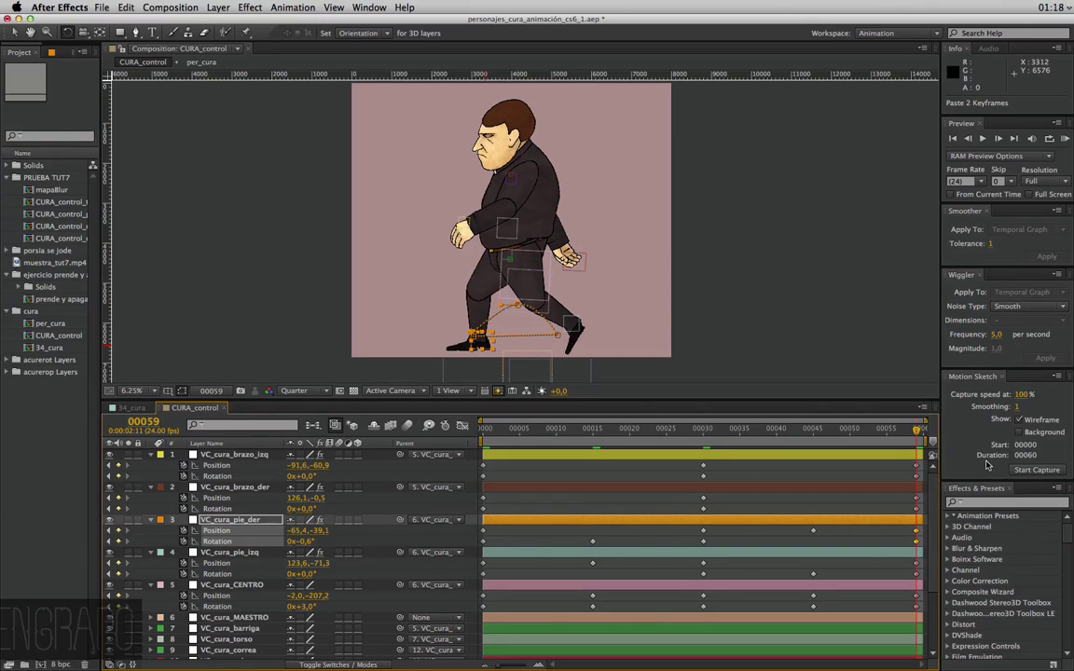
key(space)
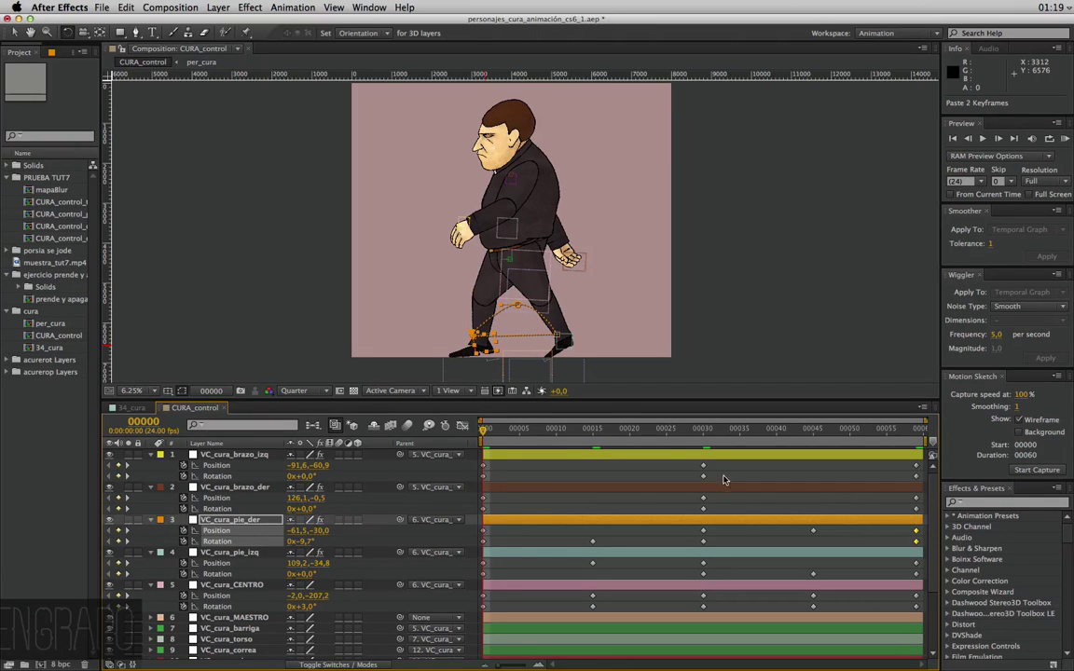
key(ctrl+v)
mouse_move(495, 434)
mouse_down()
mouse_move(730, 449)
mouse_move(1032, 443)
mouse_up()
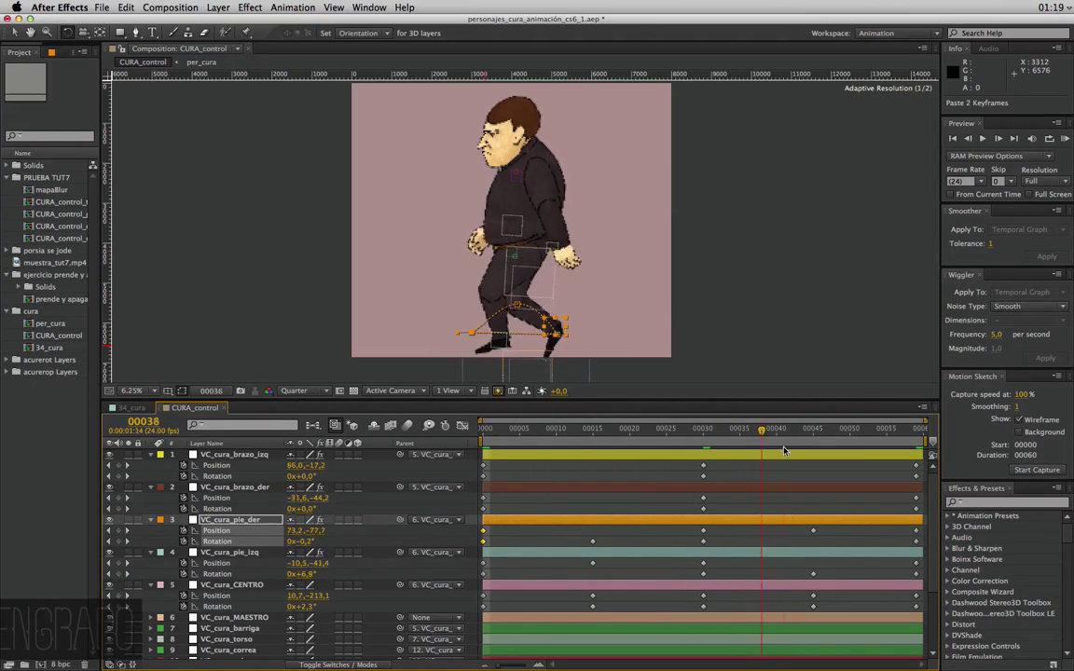
key(KP_0)
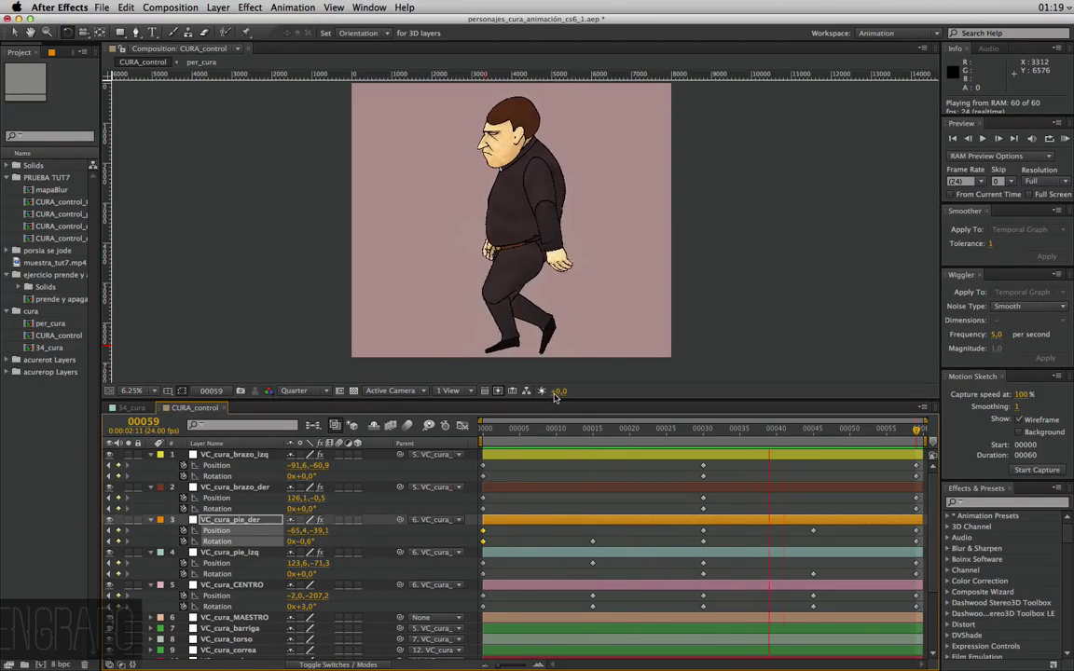
Select the right foot's Position and inspect its pose around frame 14
drag(541, 440, 594, 440)
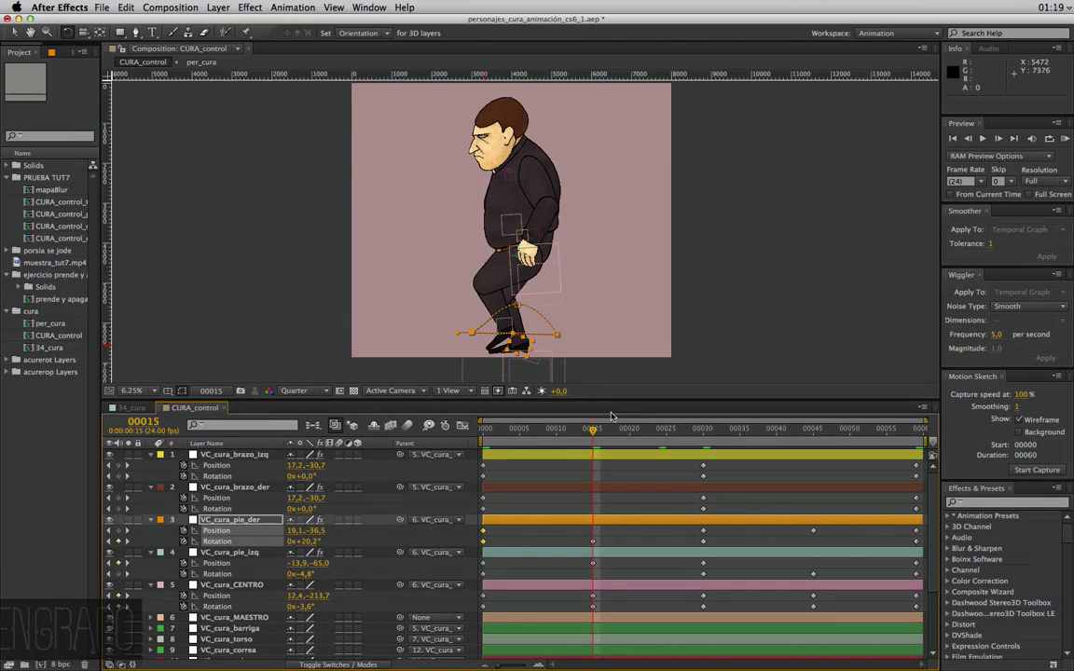
click(224, 530)
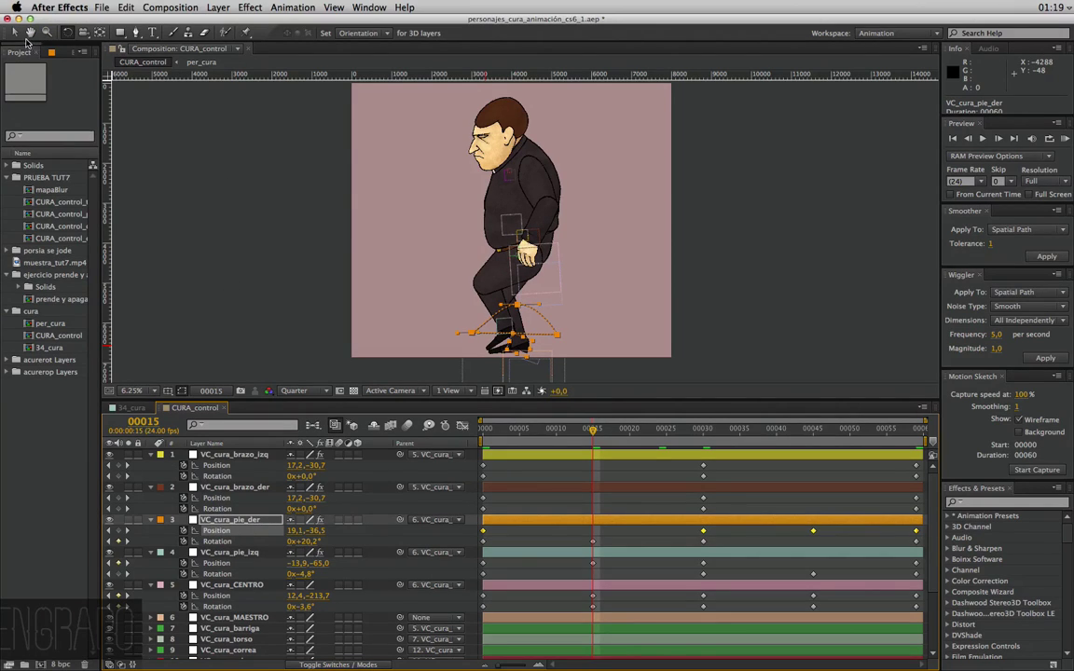
click(14, 33)
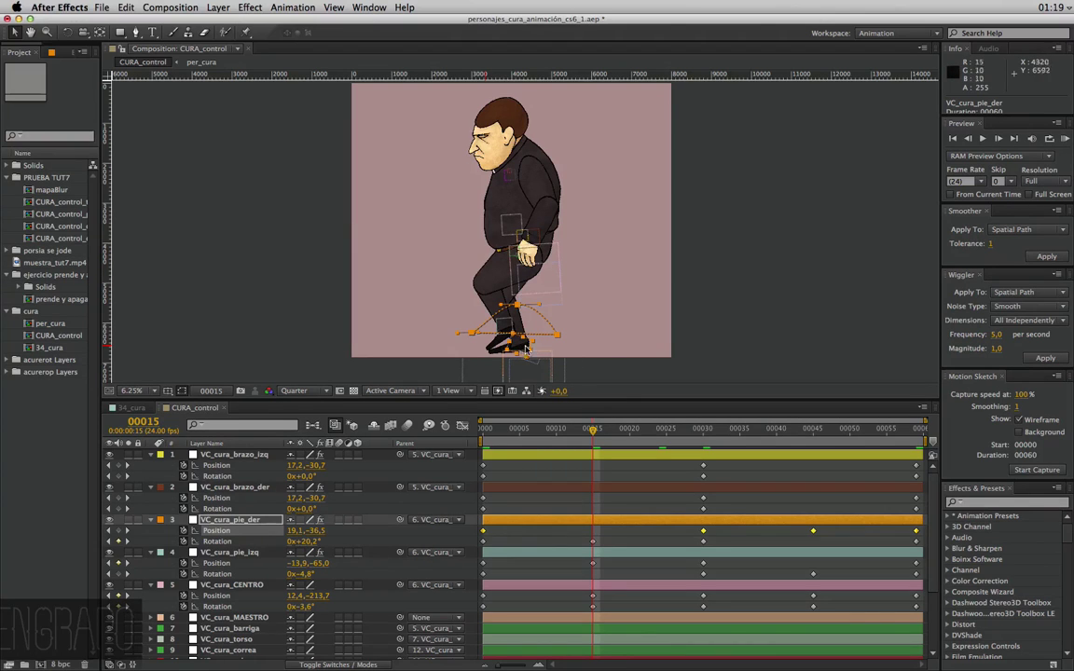
mouse_move(595, 431)
mouse_down()
mouse_move(586, 430)
mouse_move(823, 457)
mouse_move(629, 451)
mouse_up()
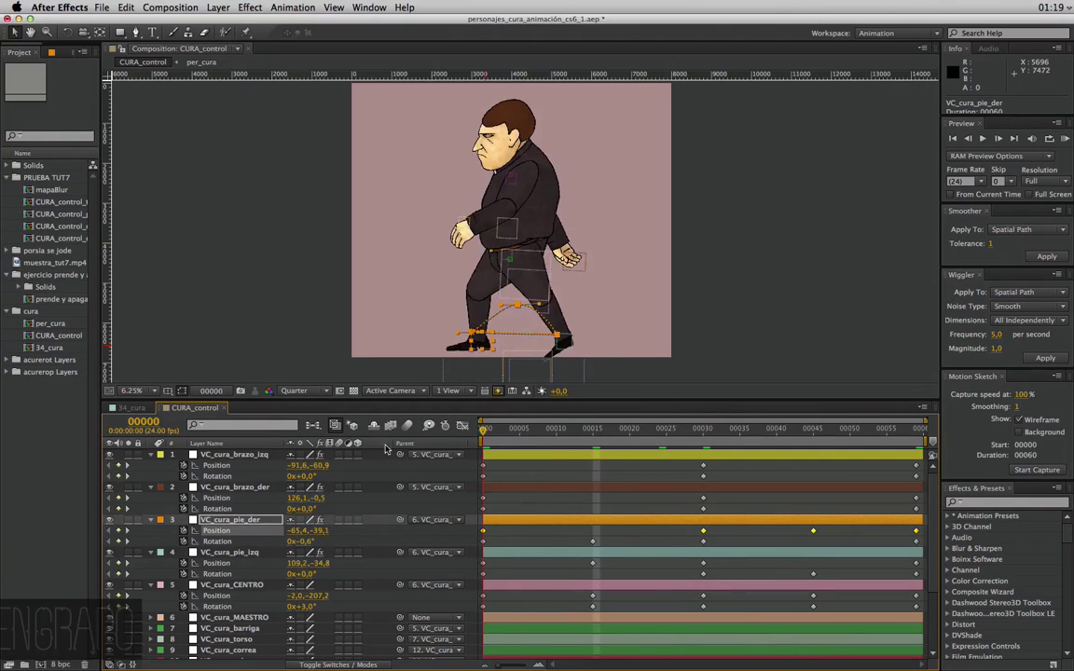
Undo the pasted foot keyframes and rotation, check frames 0 and 59, and replay the loop
key(ctrl+z)
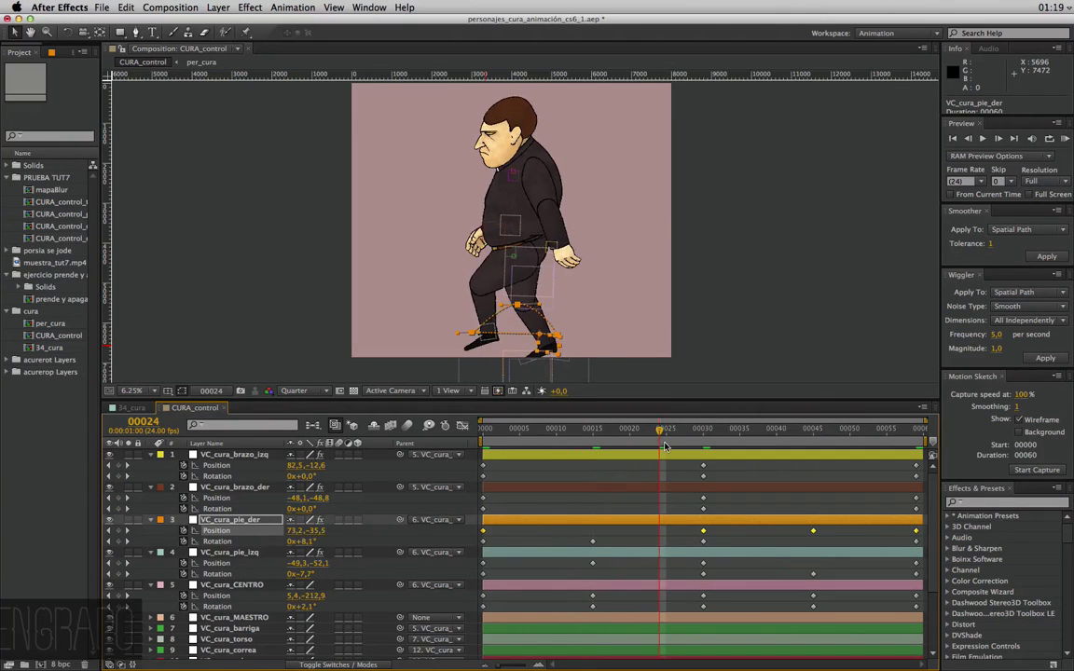
key(Home)
key(End)
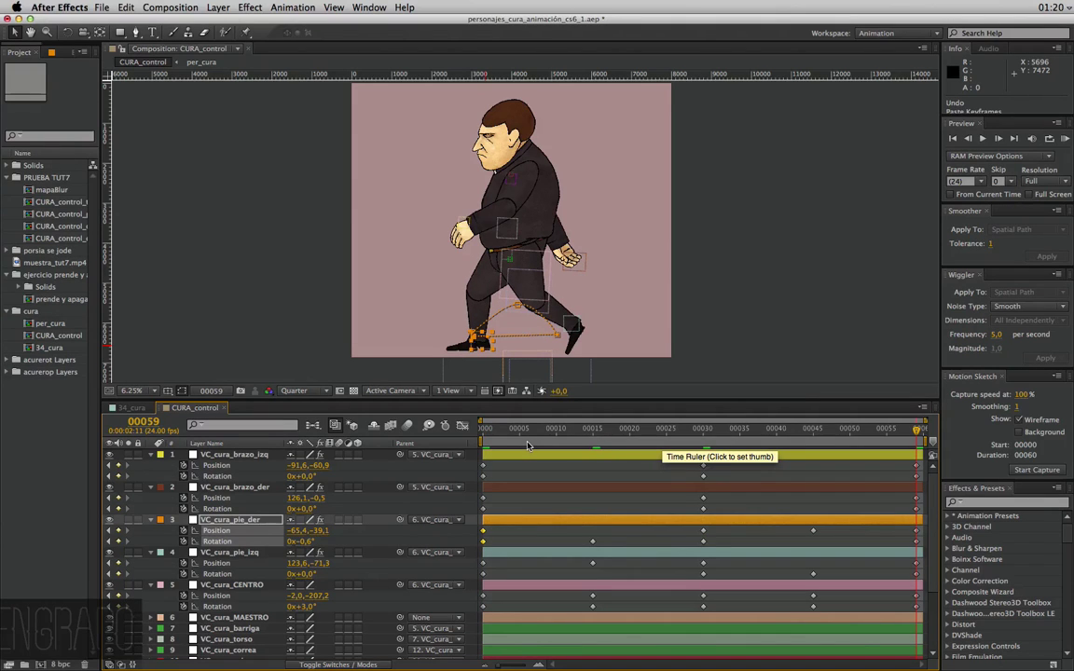
key(KP_Subtract)
key(KP_Subtract)
key(KP_Subtract)
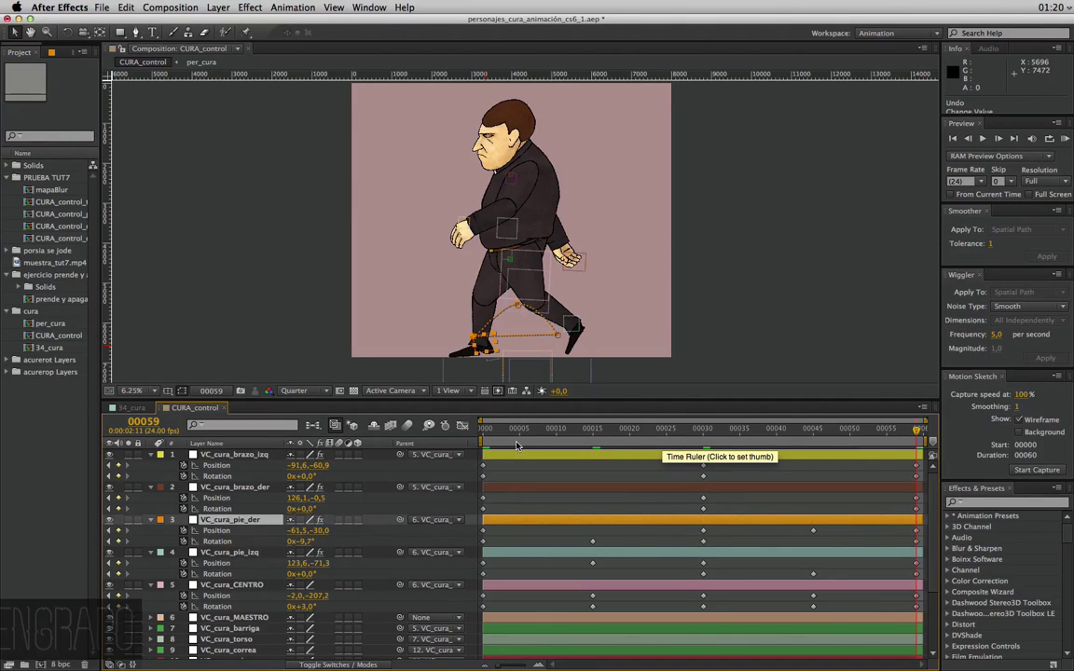
click(527, 444)
drag(556, 433, 964, 471)
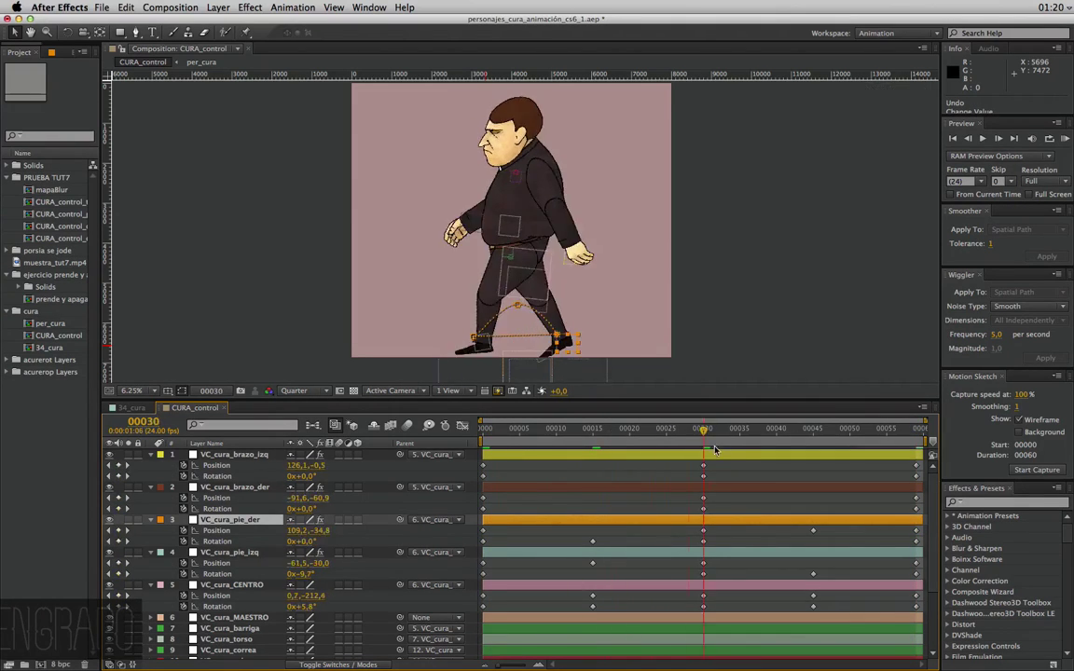
key(KP_0)
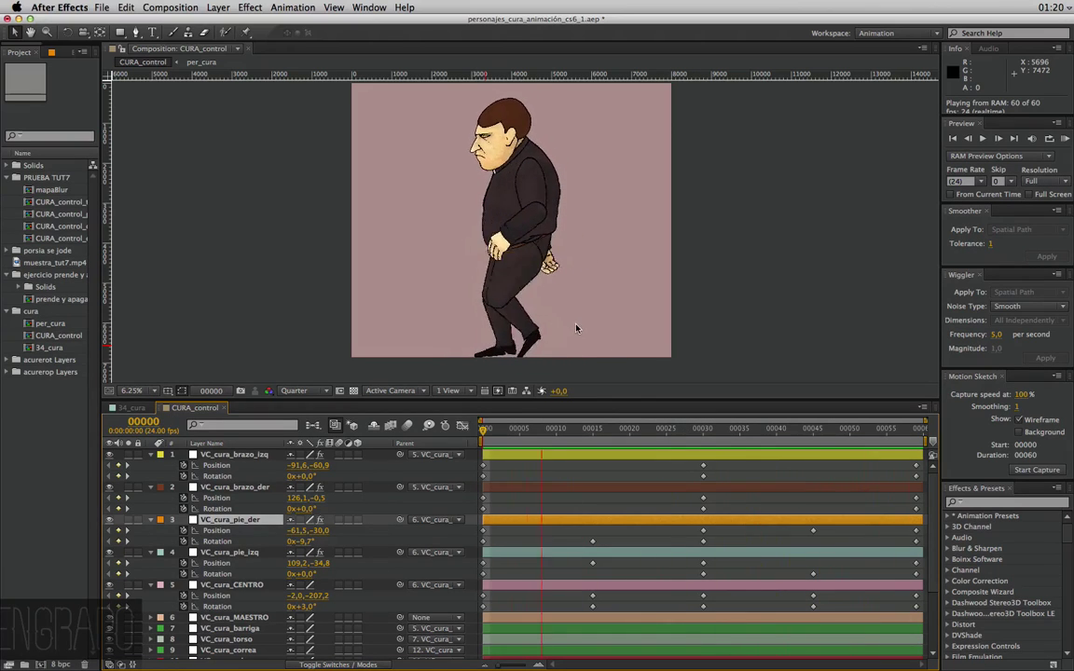
Drag VC_cura_pie_izq to a new Position keyframe at frame 15 and preview the walk
mouse_move(522, 430)
mouse_down()
mouse_move(544, 445)
mouse_move(593, 445)
mouse_up()
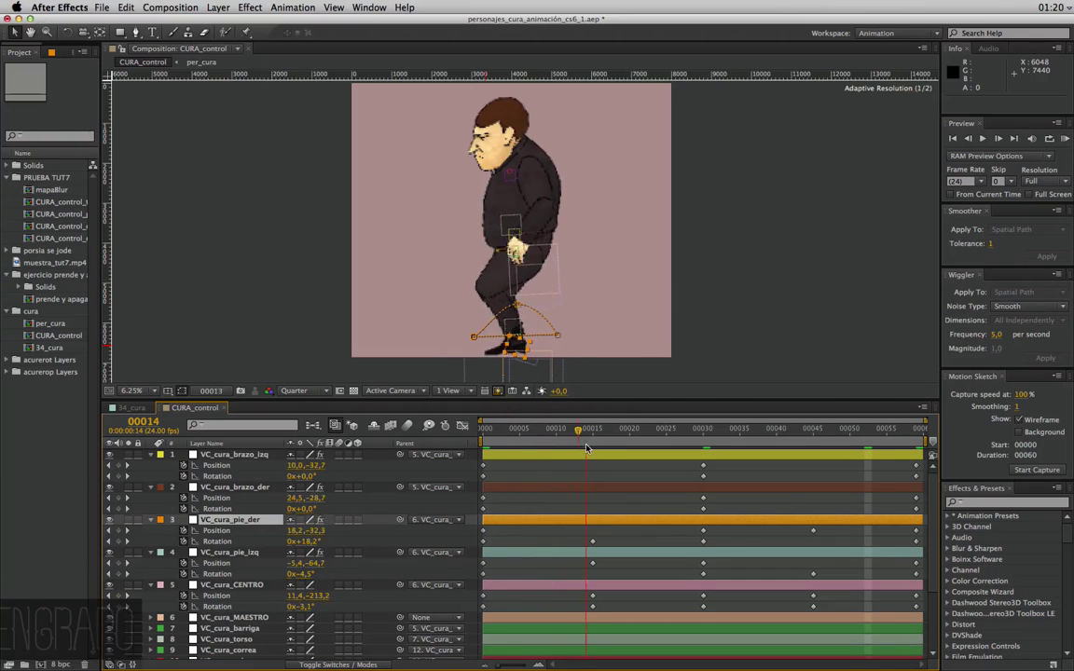
click(233, 553)
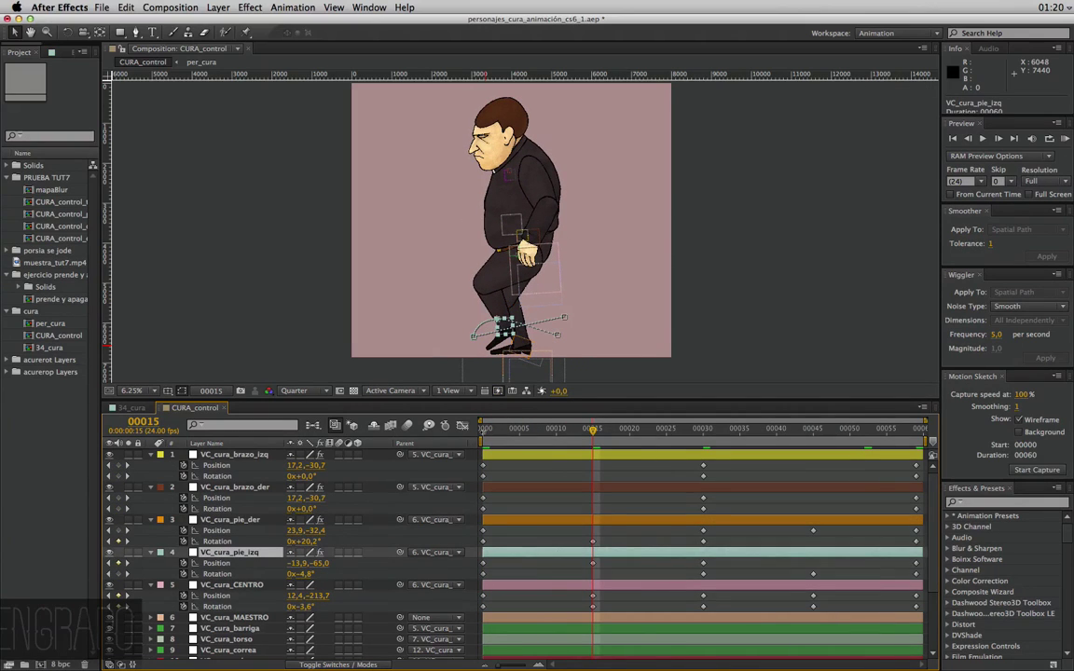
mouse_move(502, 329)
mouse_down()
mouse_move(539, 331)
mouse_move(529, 331)
mouse_up()
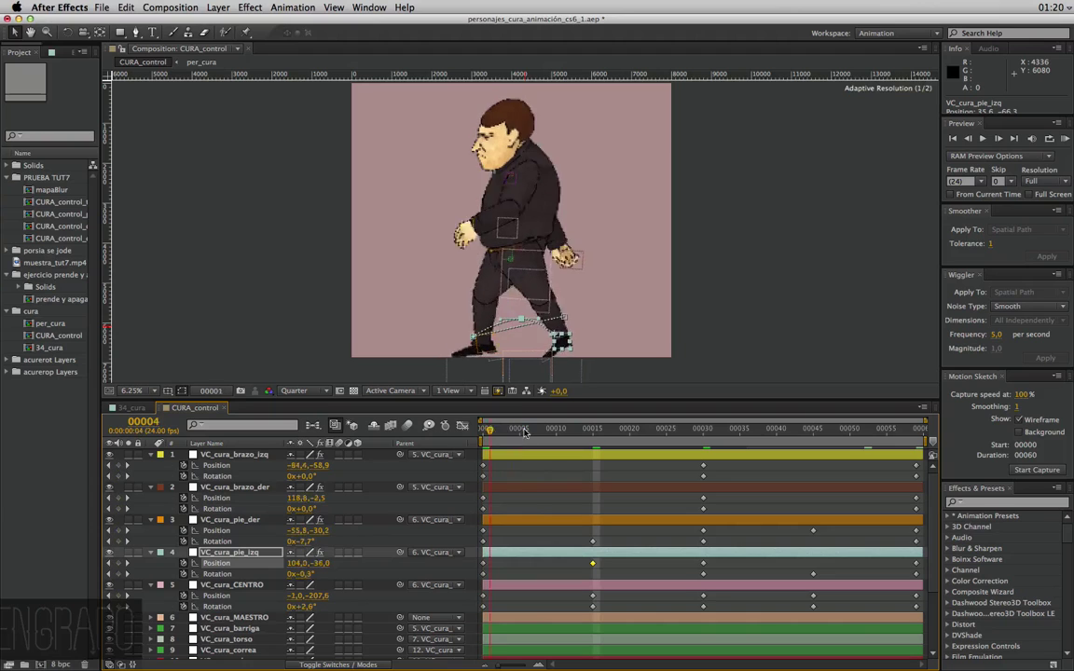
drag(485, 433, 756, 432)
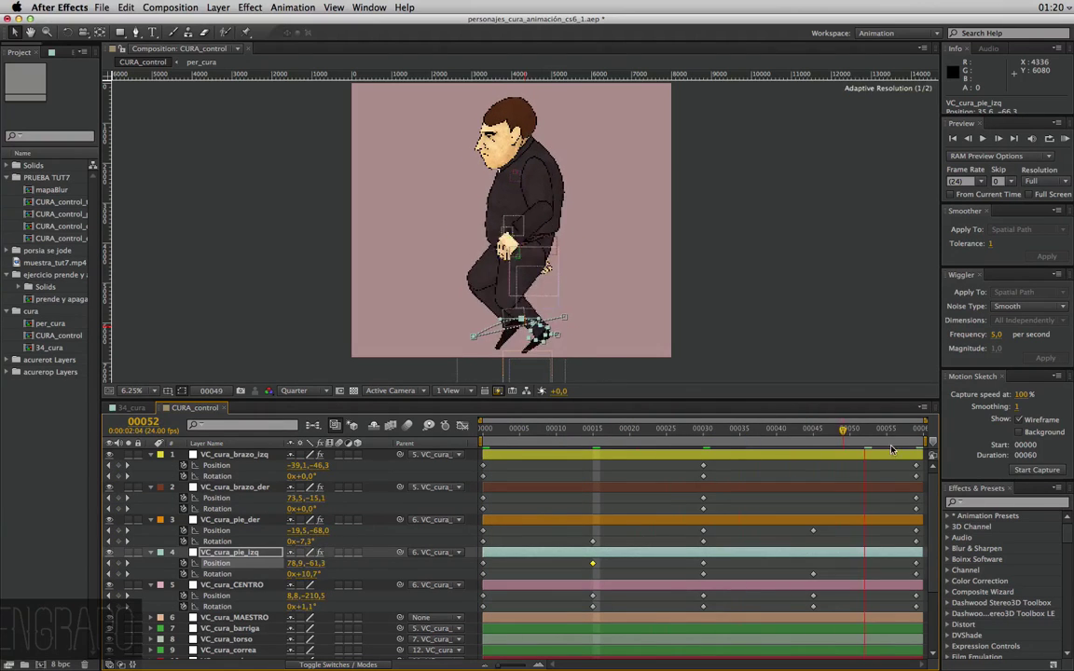
click(819, 518)
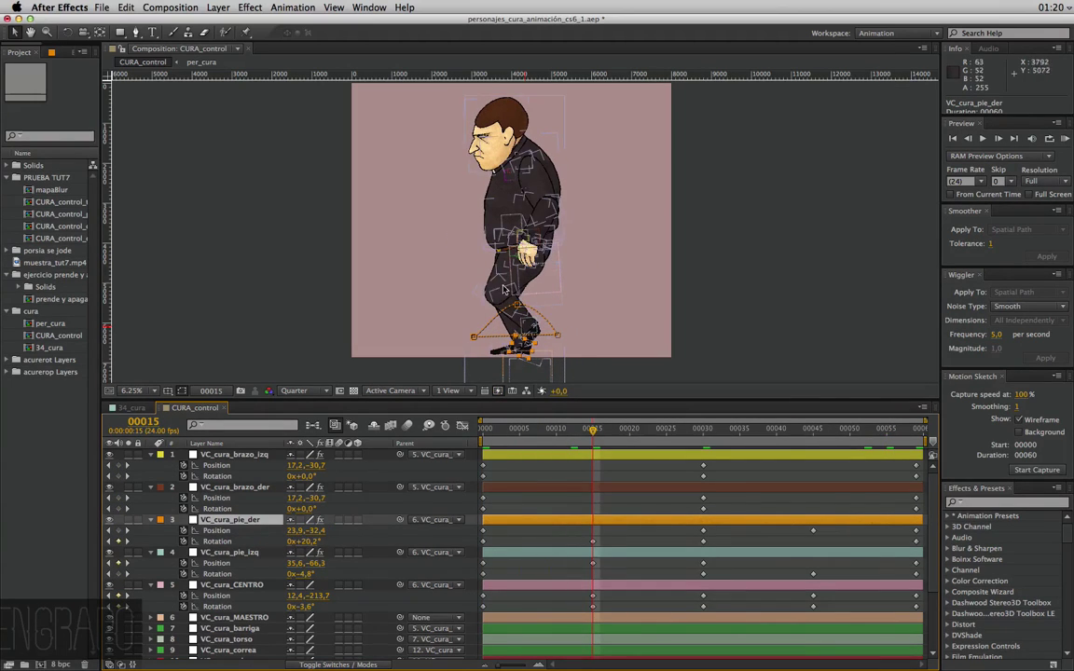
key(KP_0)
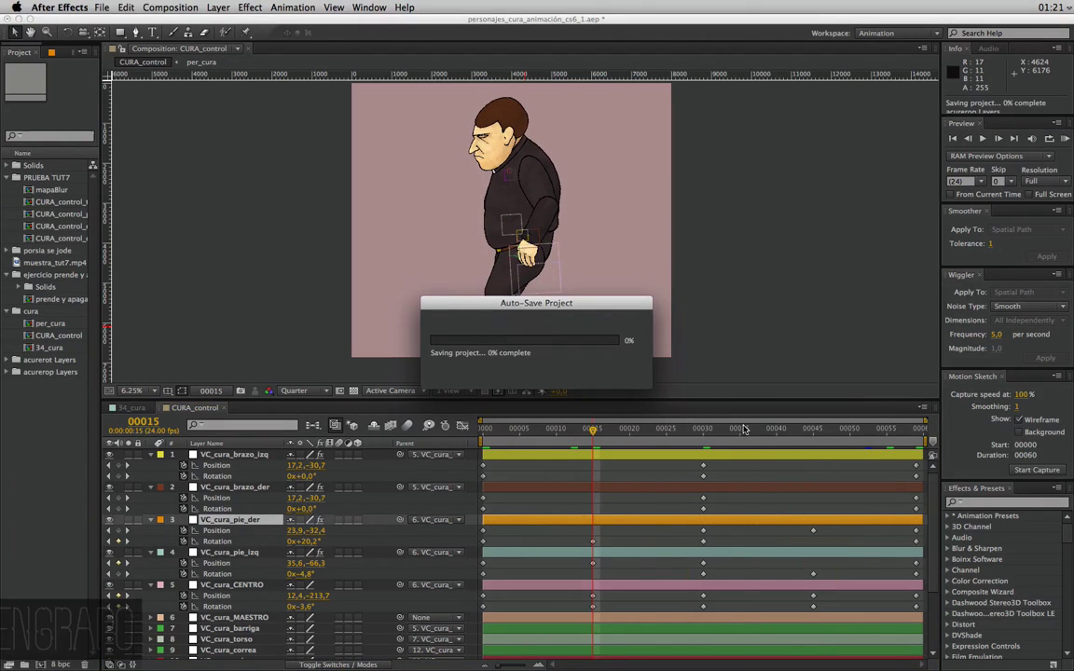
Nudge the left foot's Position down-left at frame 45
click(704, 430)
drag(704, 434, 815, 442)
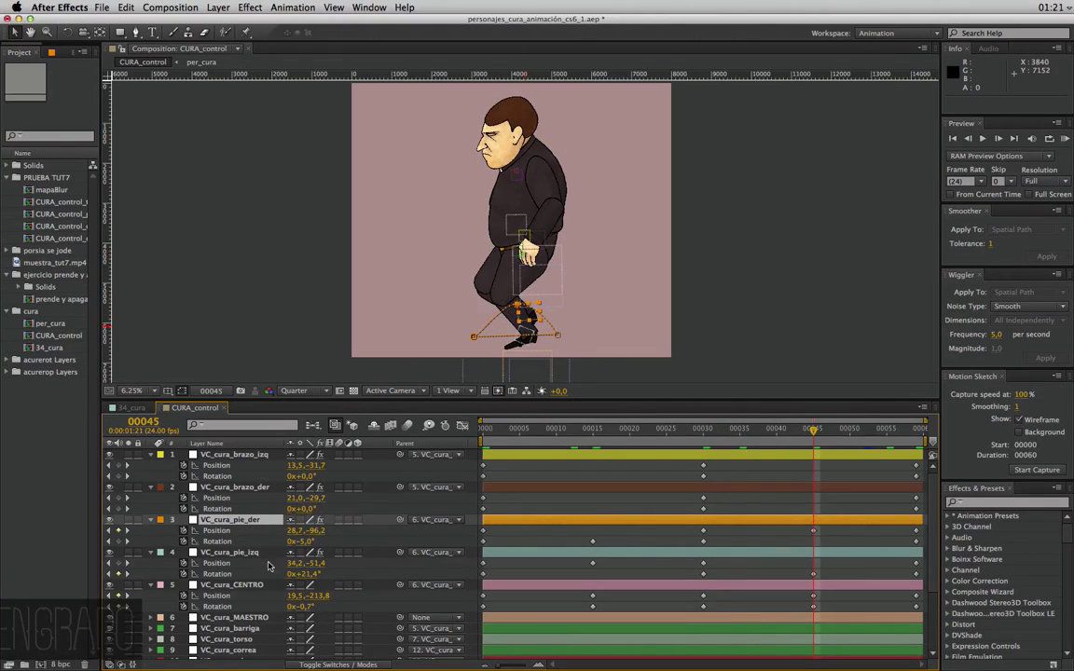
click(239, 554)
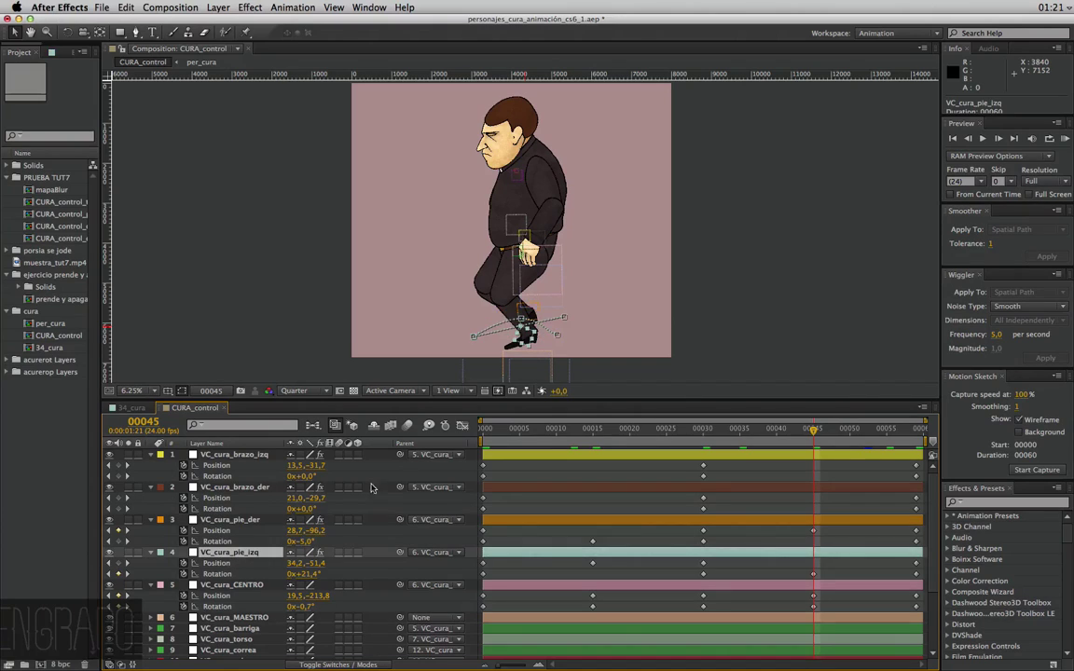
click(247, 565)
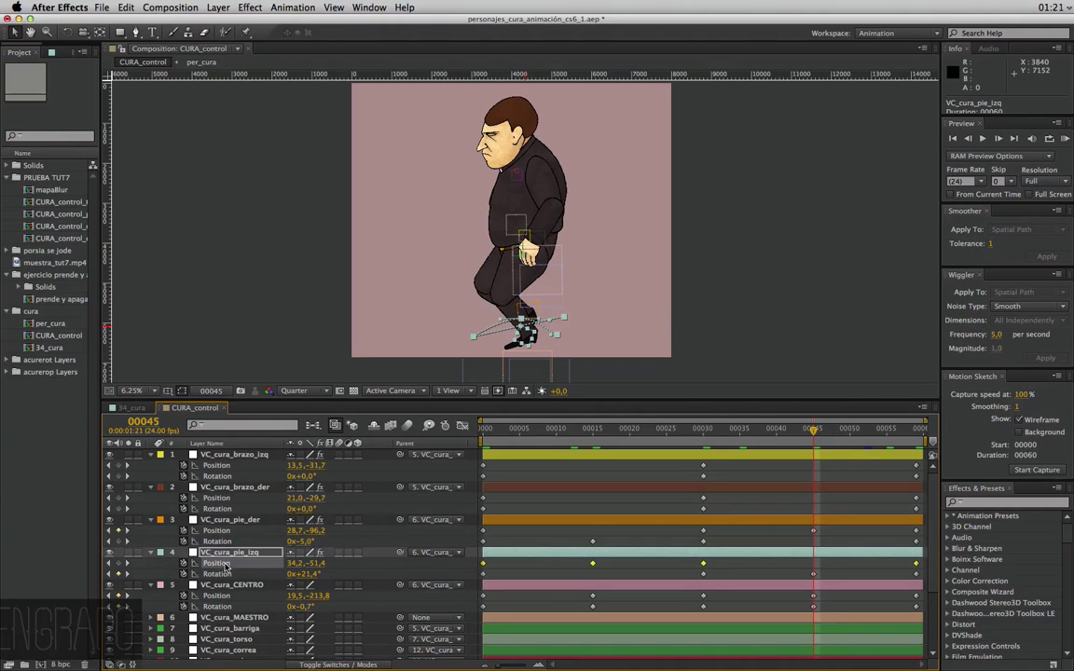
click(748, 573)
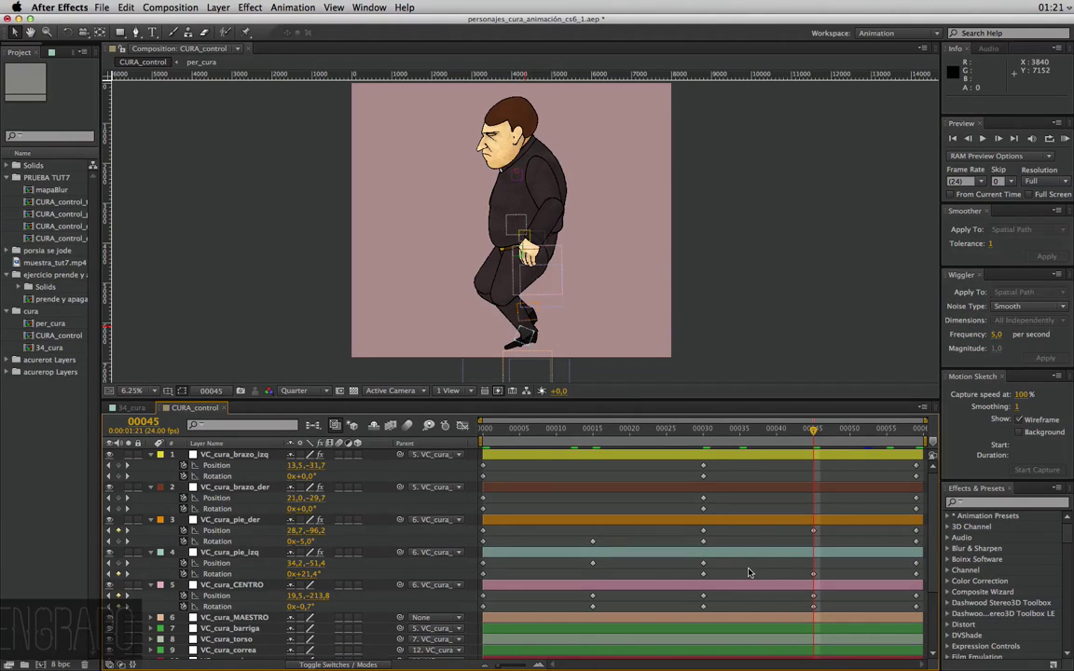
click(220, 565)
drag(527, 340, 531, 354)
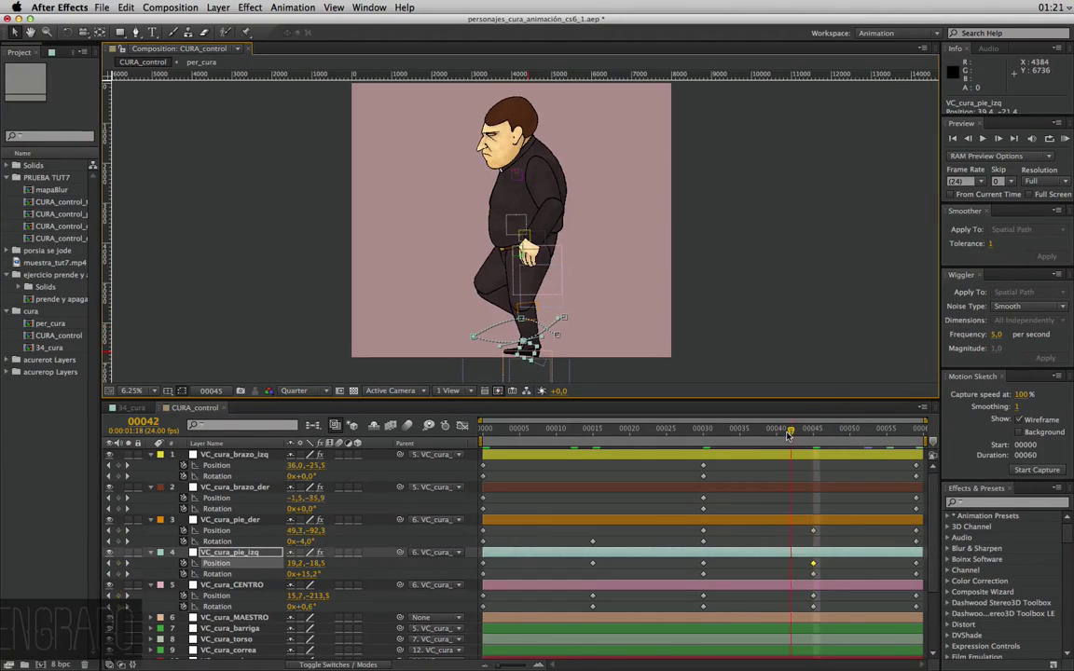
Scrub back over the step and run a RAM preview of the walk
click(731, 431)
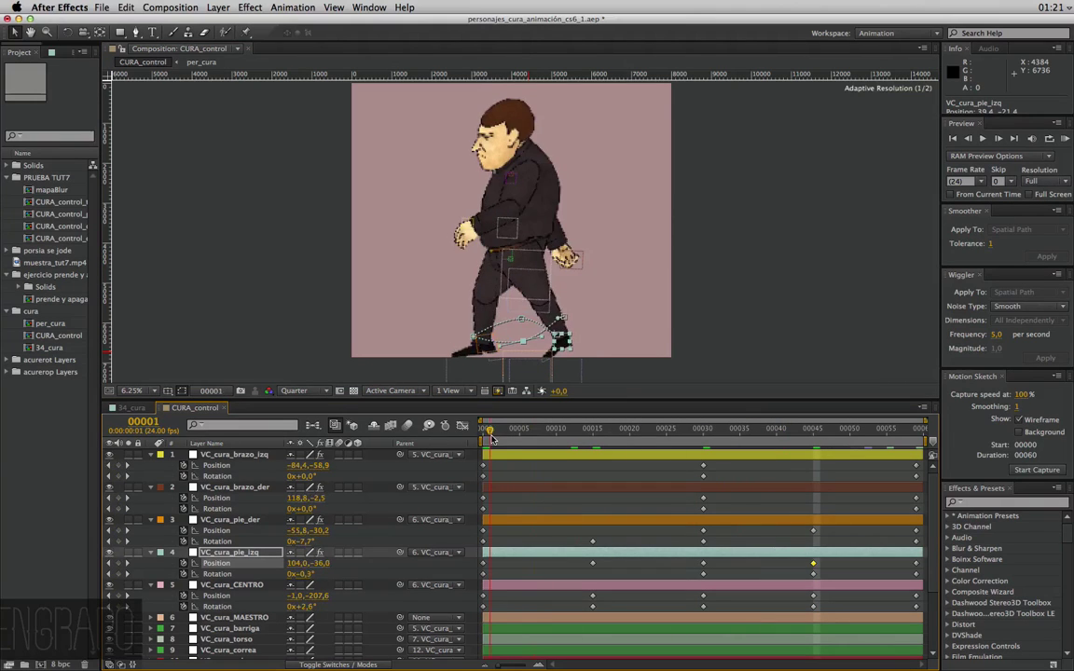
mouse_move(717, 435)
mouse_down()
mouse_move(566, 439)
mouse_move(957, 459)
mouse_up()
key(KP_0)
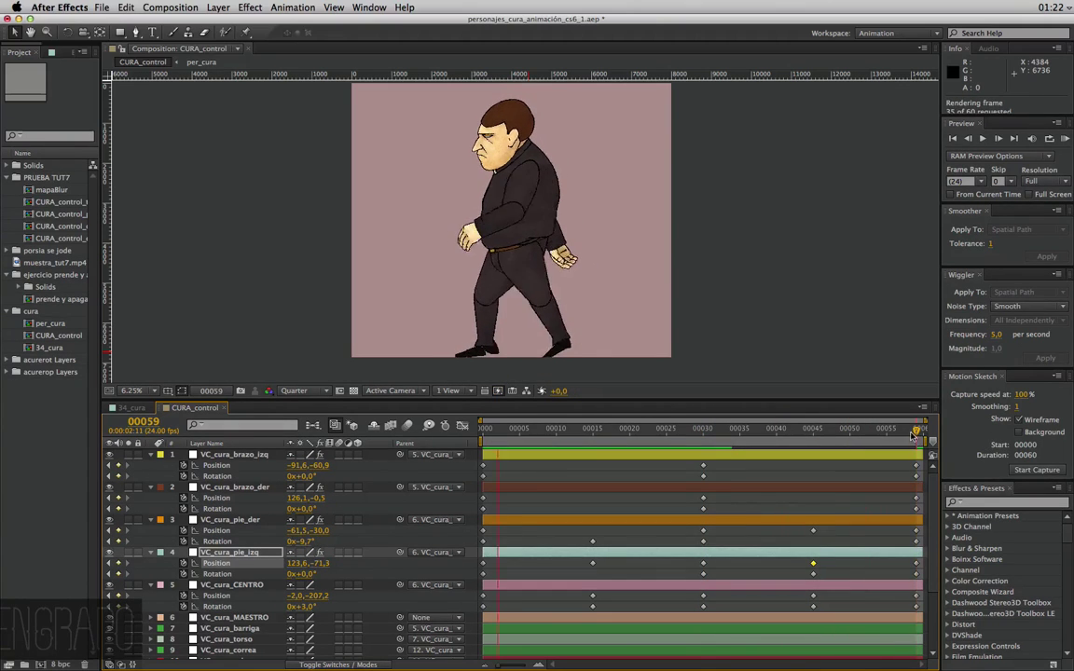
click(928, 436)
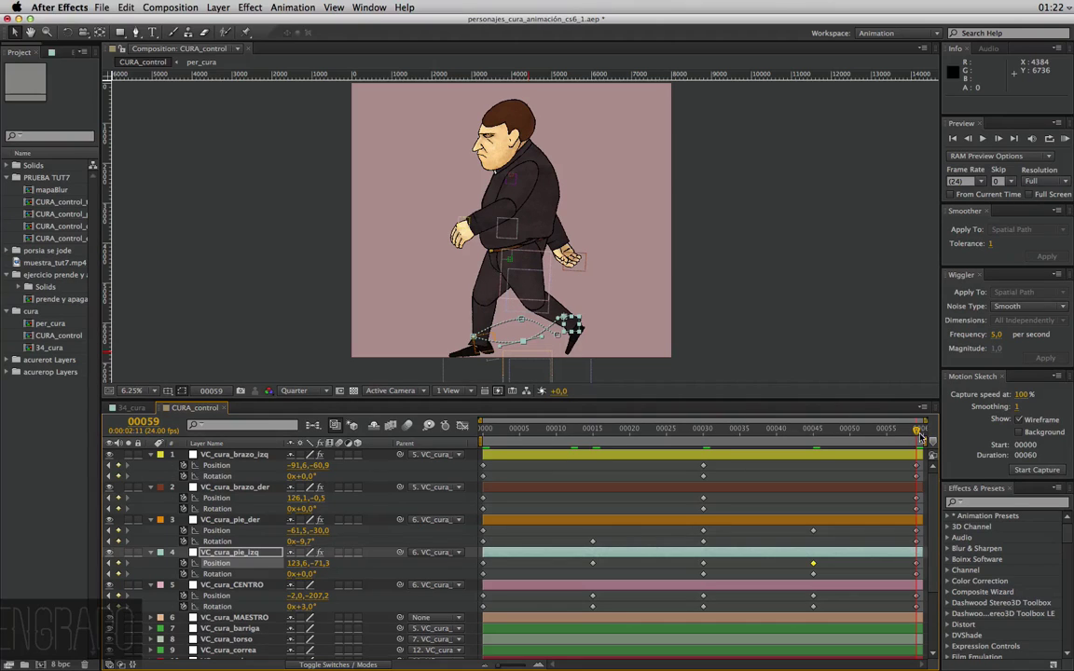
click(481, 437)
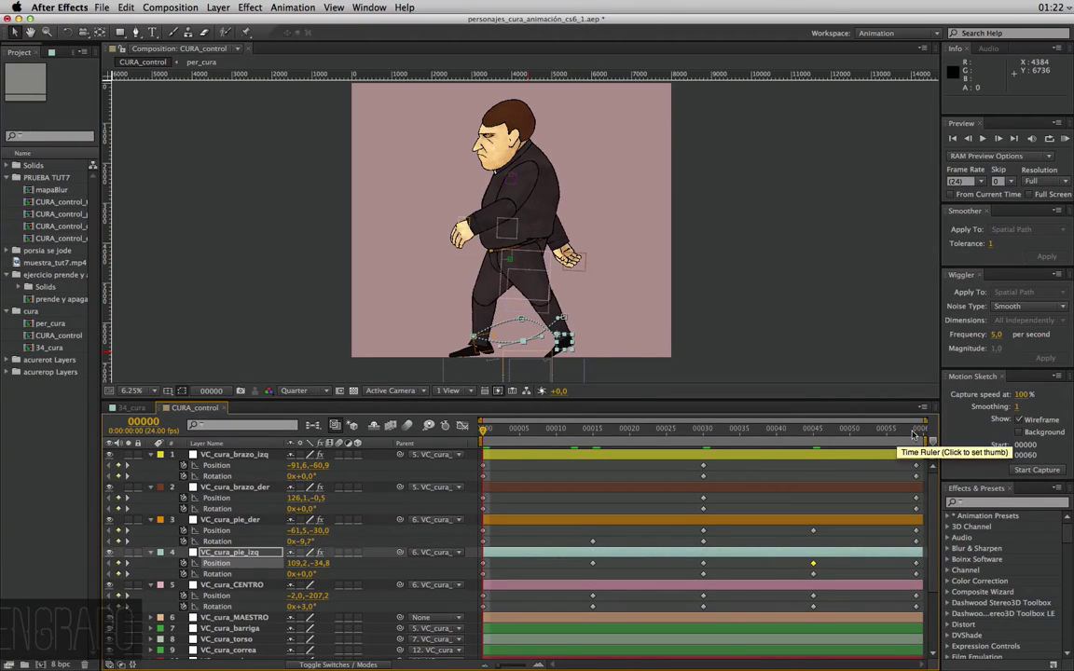
Copy the left foot's frame-59 keyframes onto frame 0 and compare the first and last poses
click(928, 434)
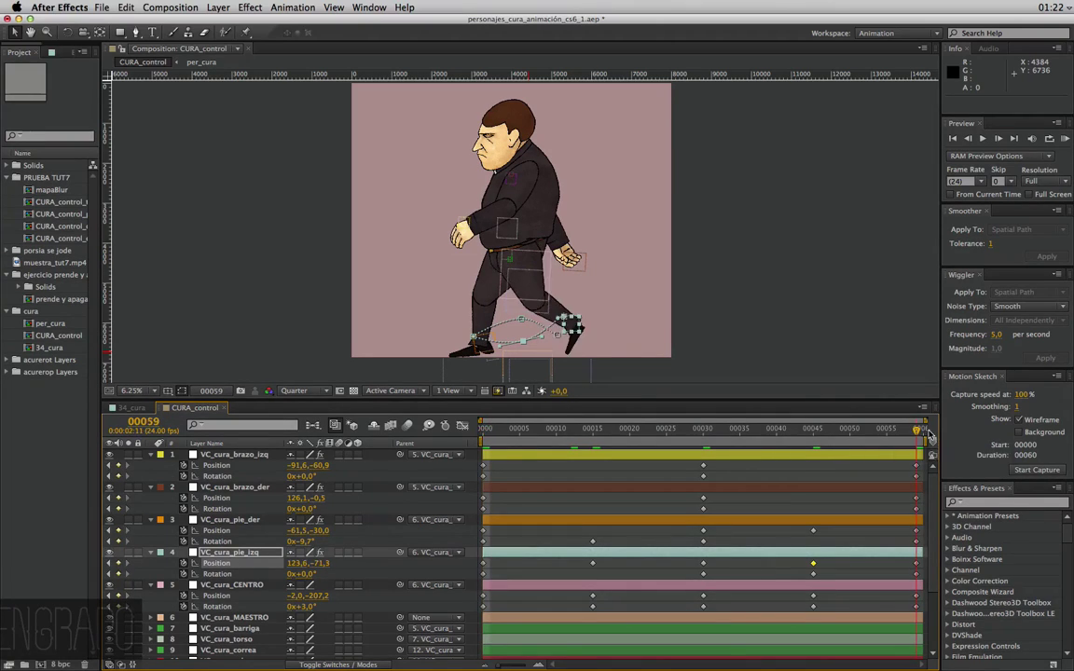
drag(908, 533, 925, 558)
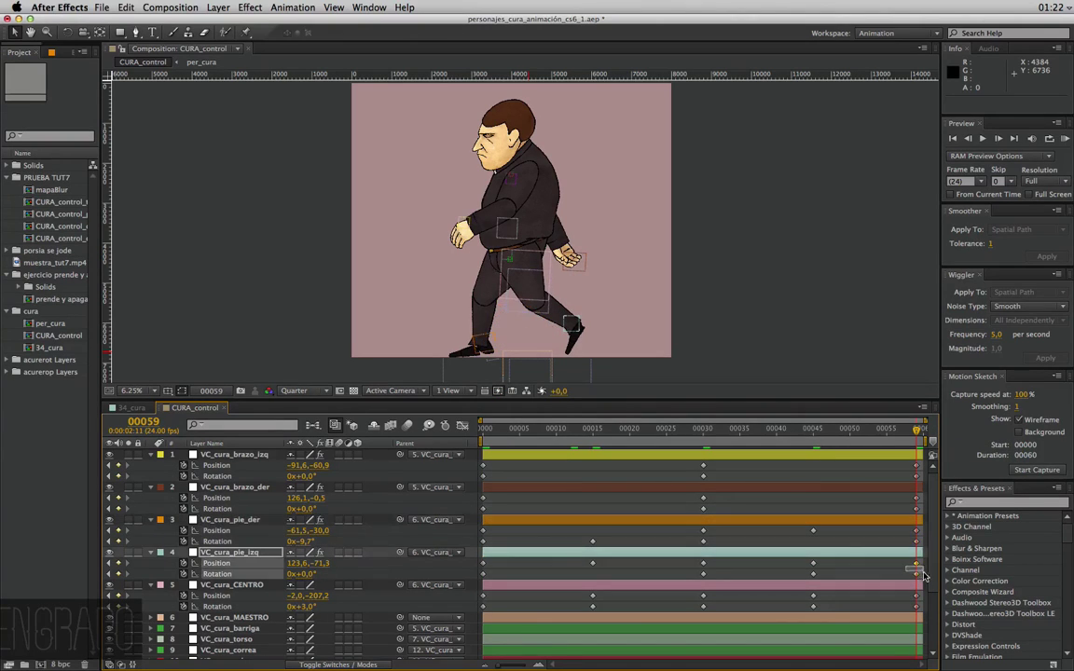
key(ctrl+c)
drag(494, 564, 481, 580)
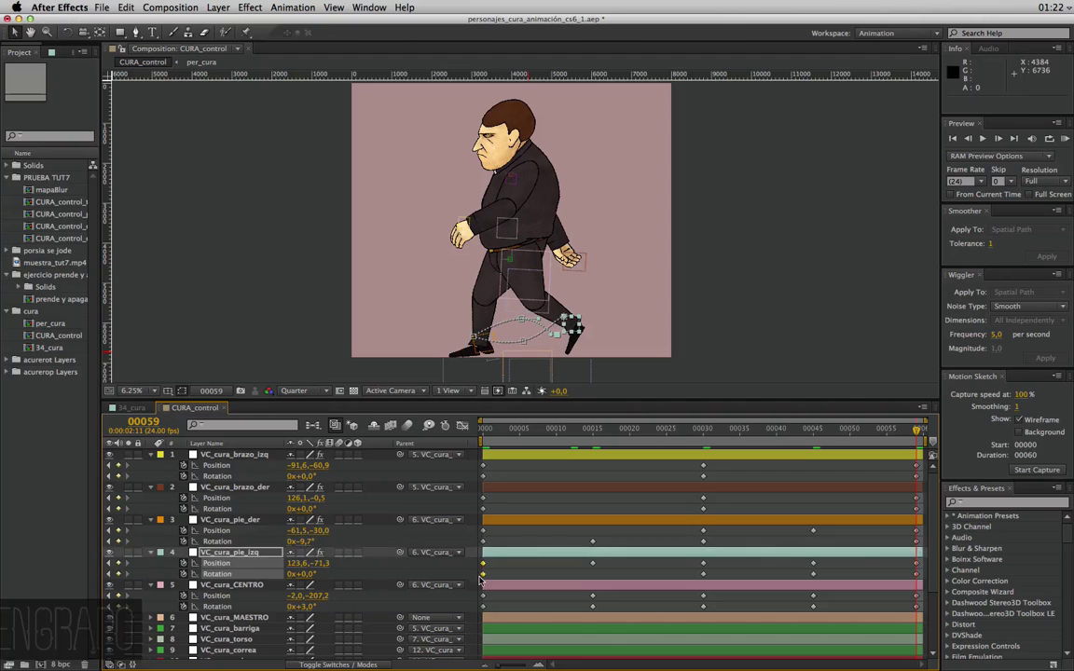
click(480, 431)
key(ctrl+v)
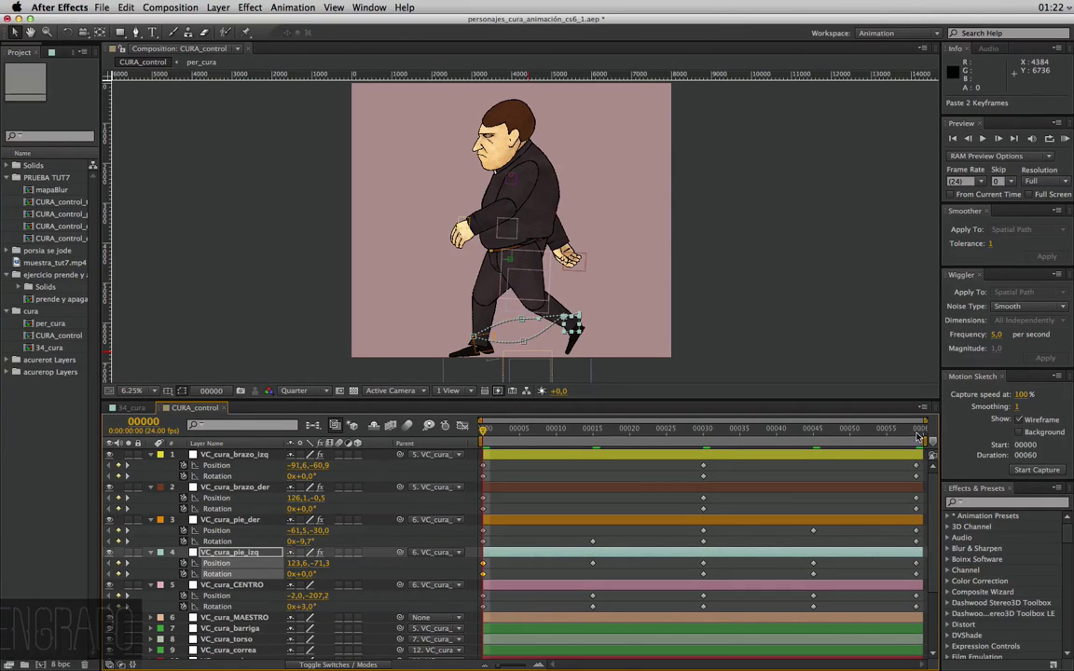
click(482, 431)
click(916, 435)
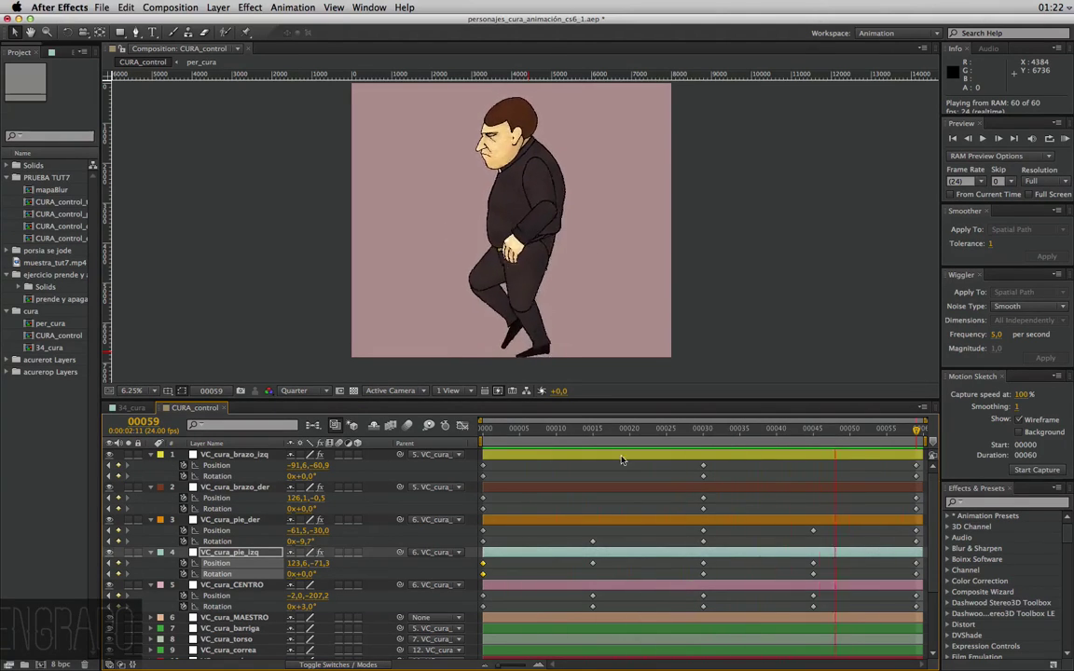
key(space)
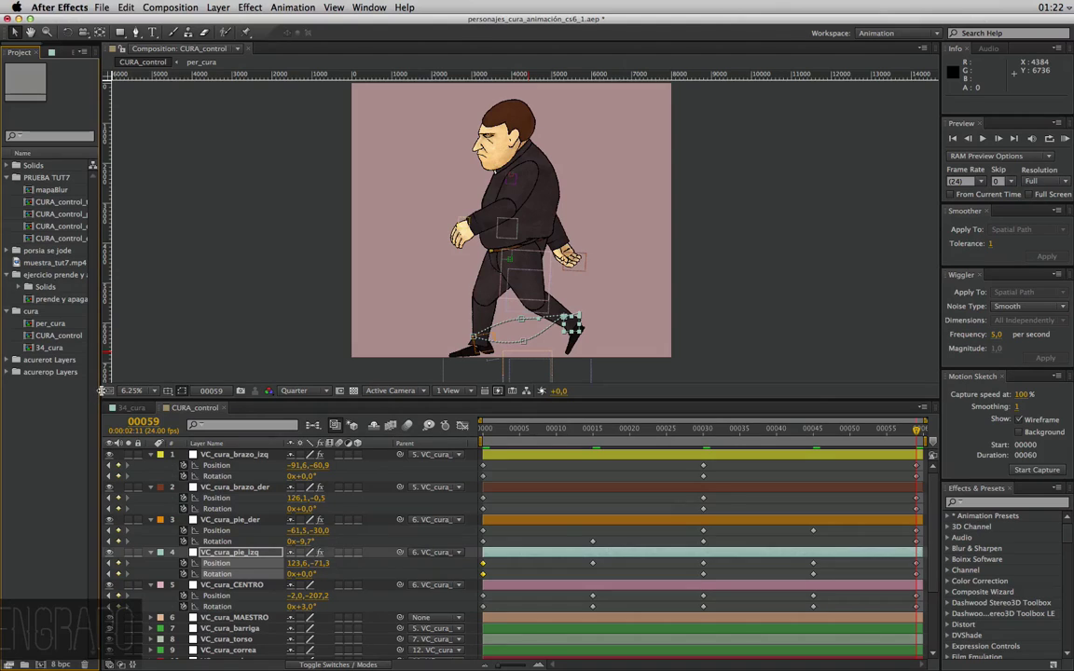
Widen the Project panel, duplicate CURA_control with Ctrl+D, and rename the copy CURA_cicloCamina
drag(104, 390, 186, 382)
click(57, 348)
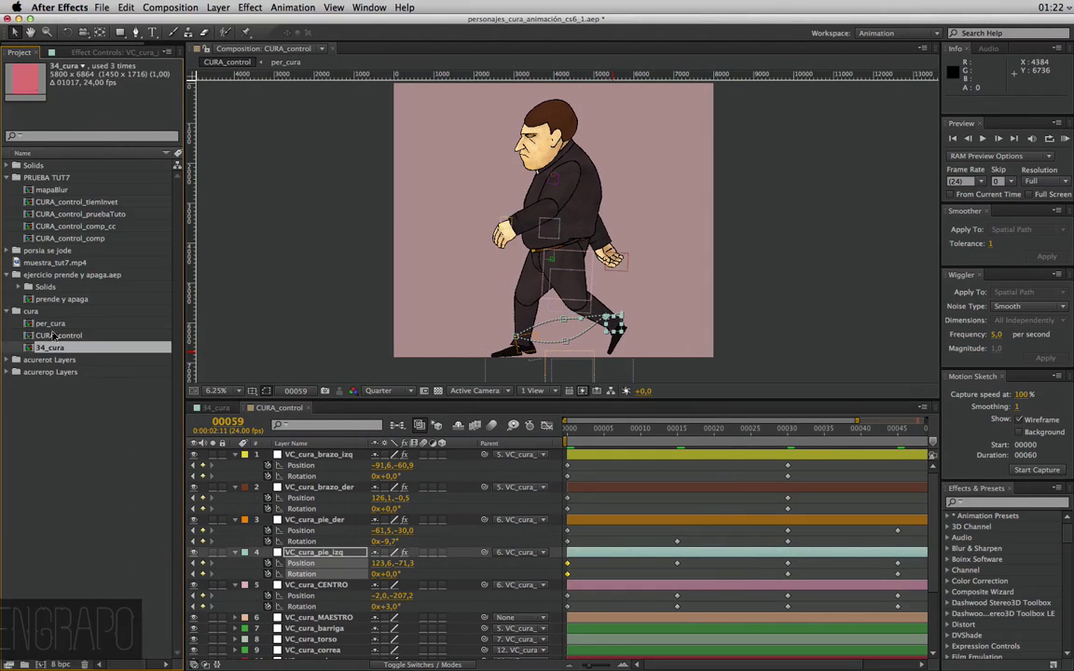
click(60, 335)
key(ctrl+d)
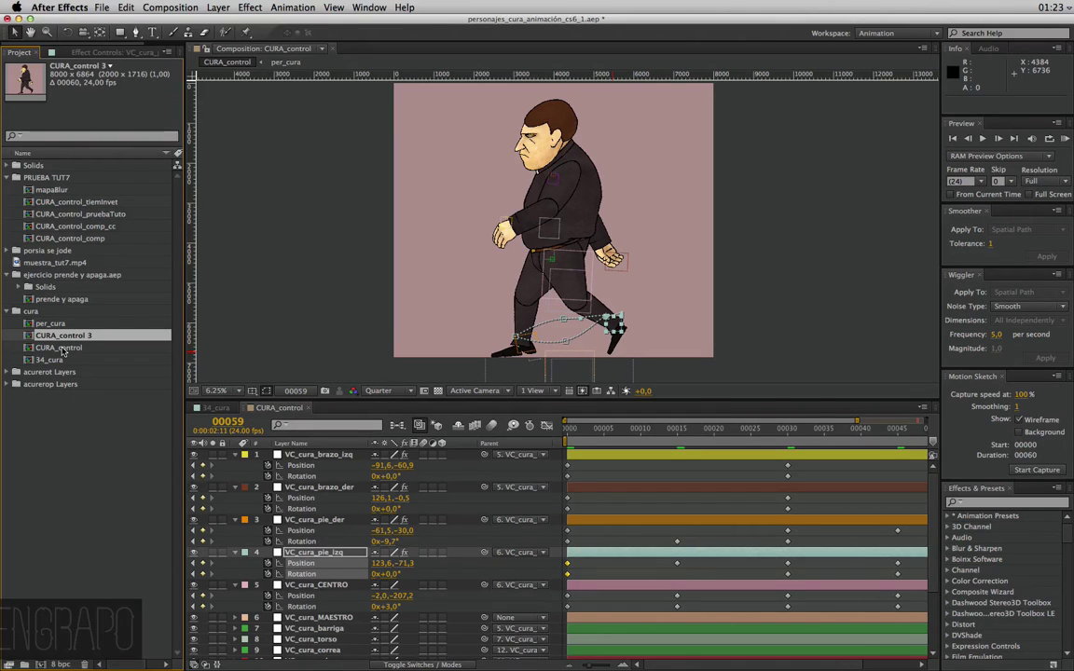
key(Return)
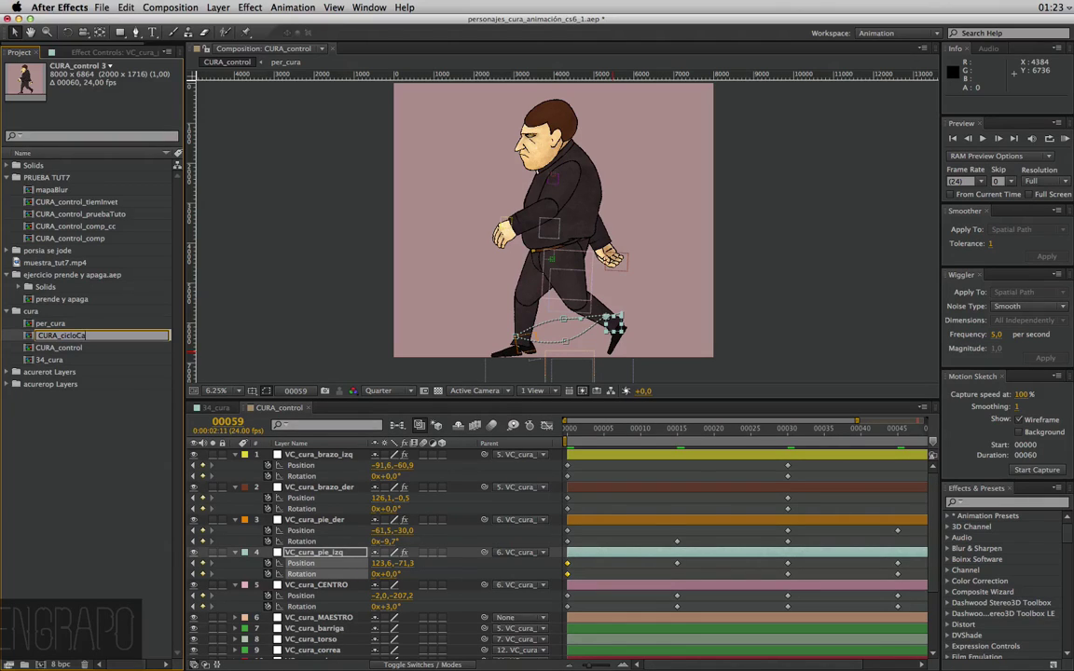
key(Return)
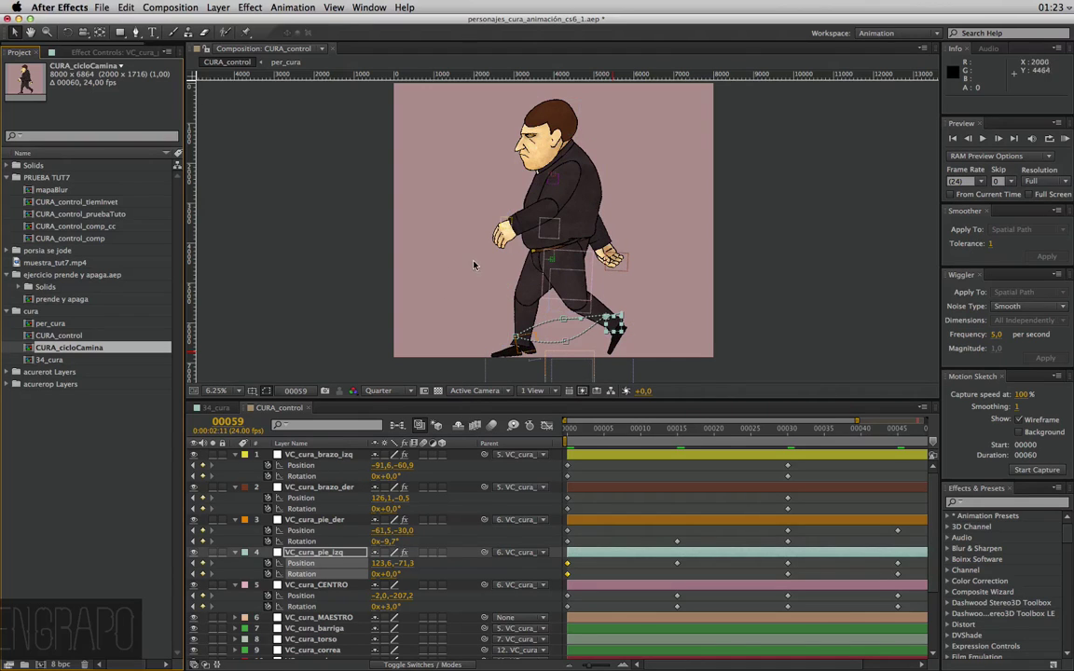
key(comma)
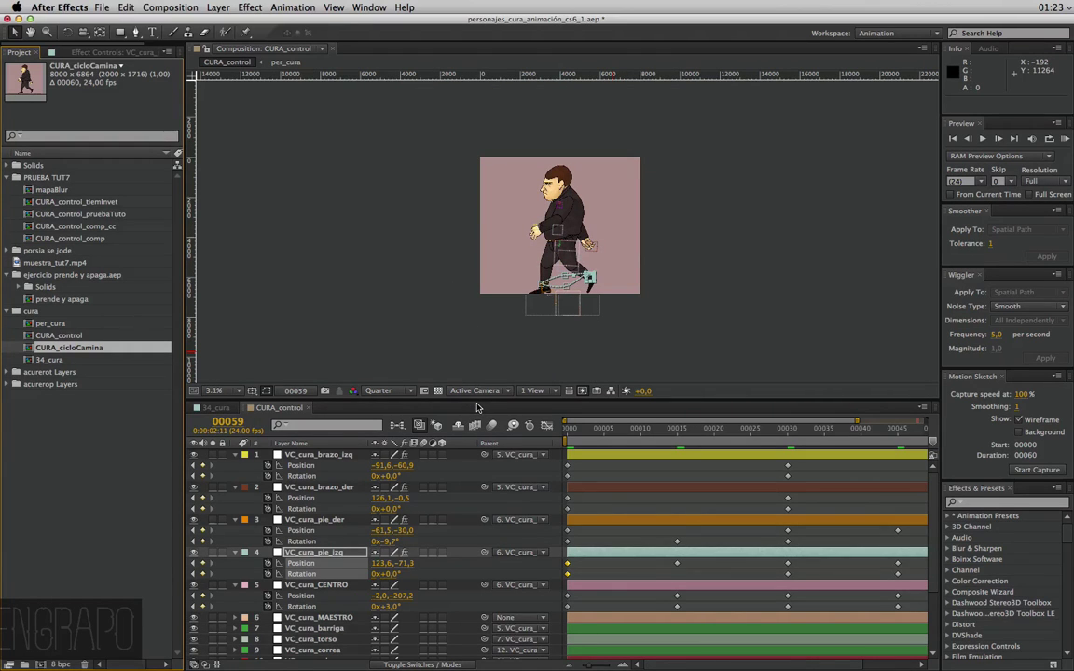
Enlarge the timeline and viewer, toggle per_cura visibility, and preview the walk cycle
drag(479, 400, 479, 263)
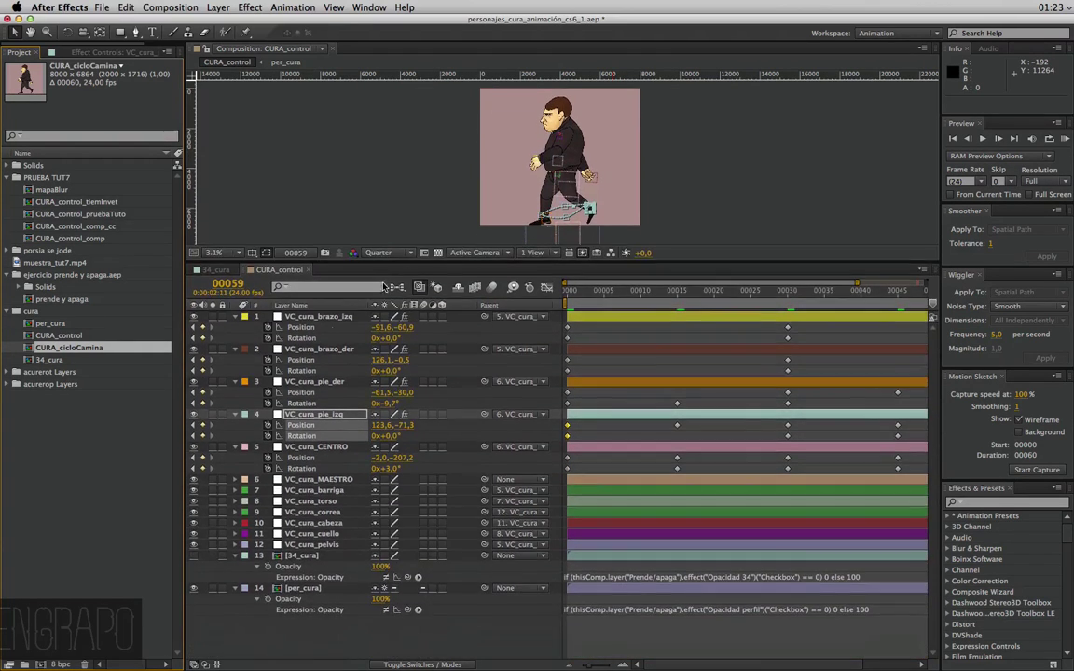
click(566, 474)
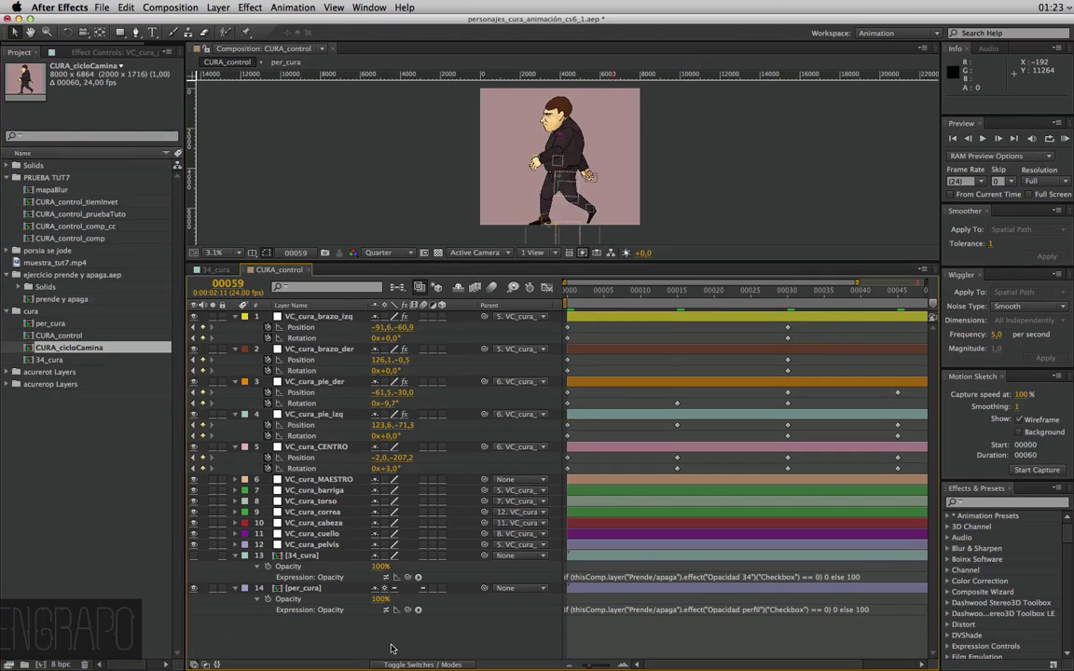
click(194, 588)
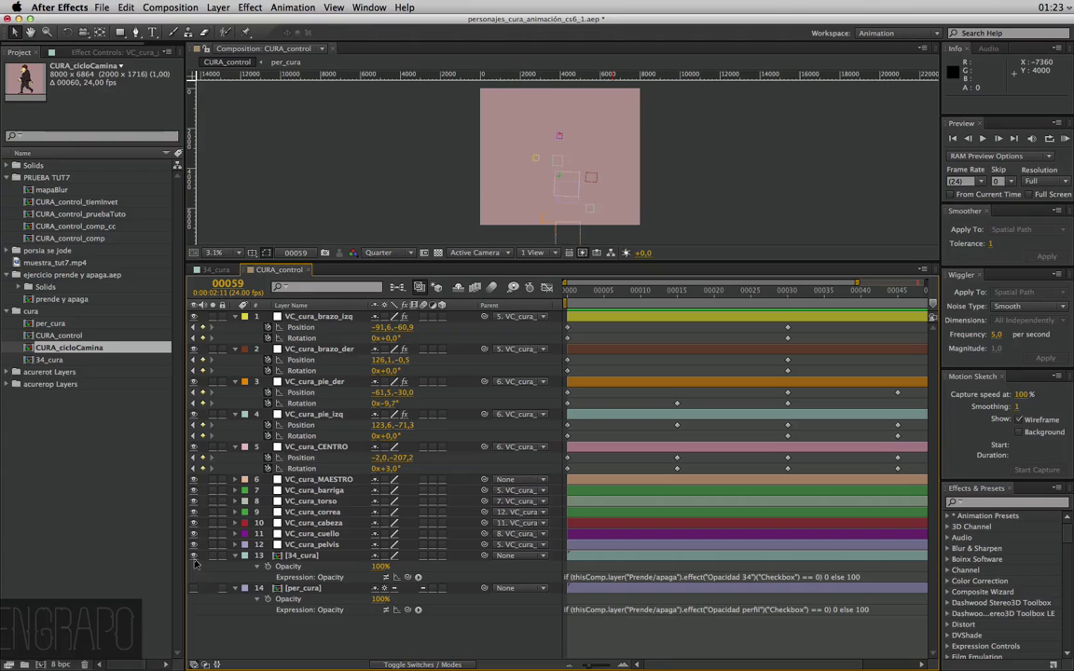
click(194, 556)
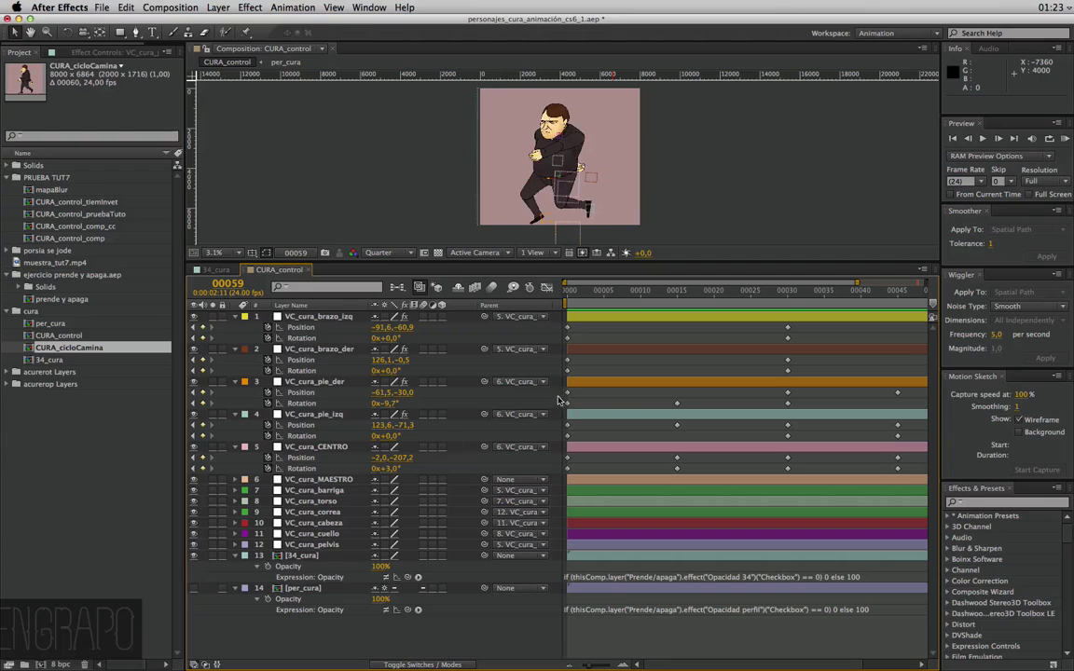
click(581, 296)
mouse_move(581, 297)
mouse_down()
mouse_move(822, 304)
mouse_move(924, 293)
mouse_up()
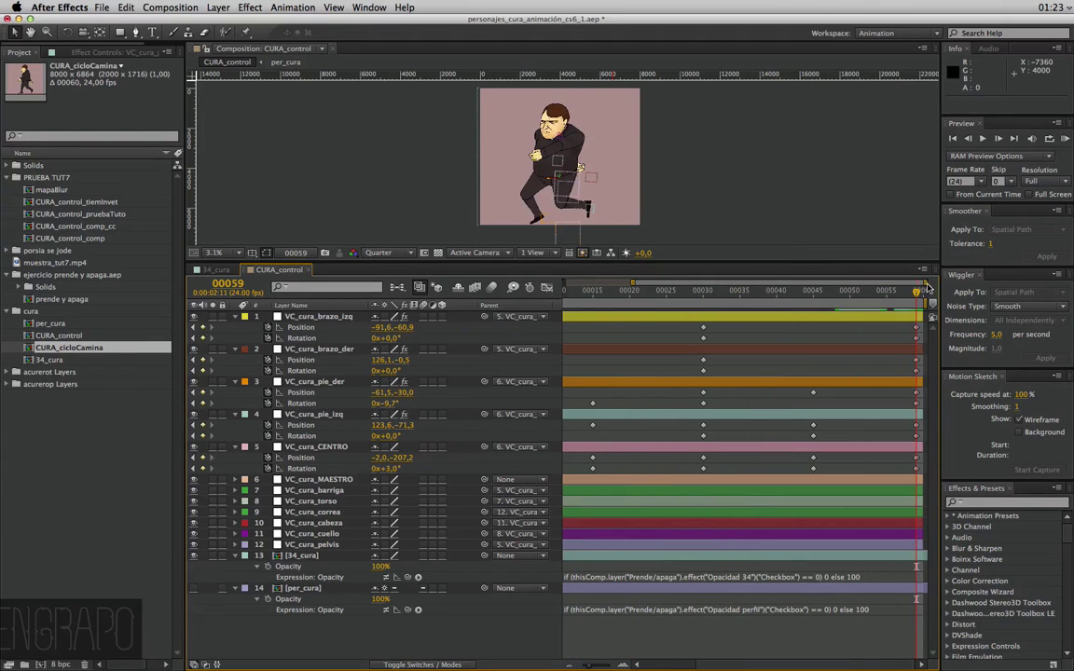
drag(530, 260, 530, 351)
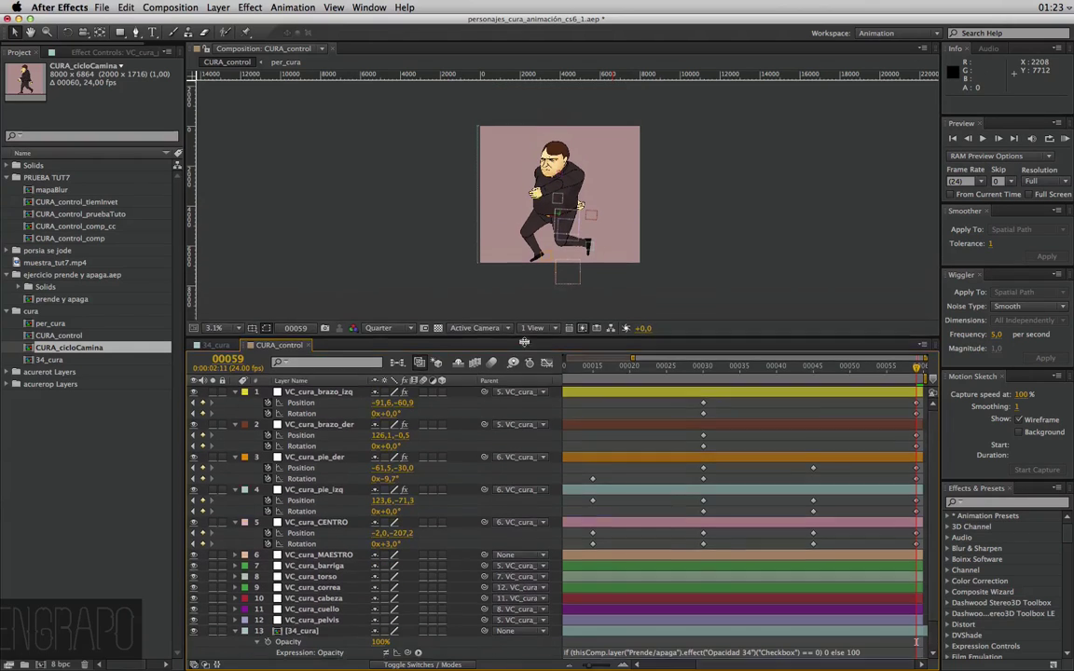
key(period)
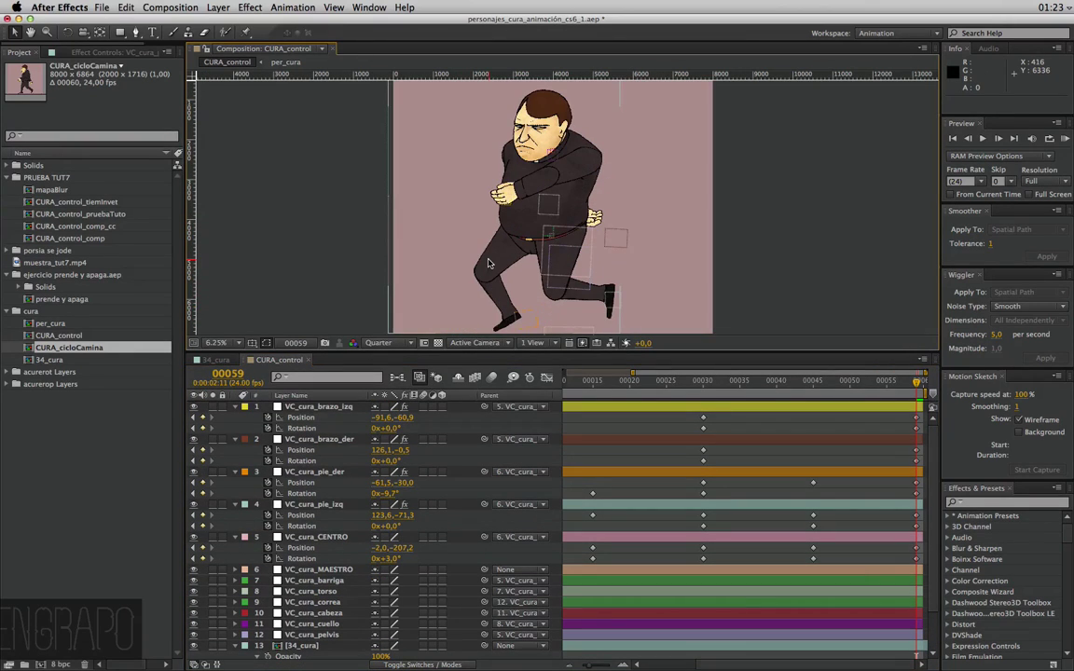
key(KP_0)
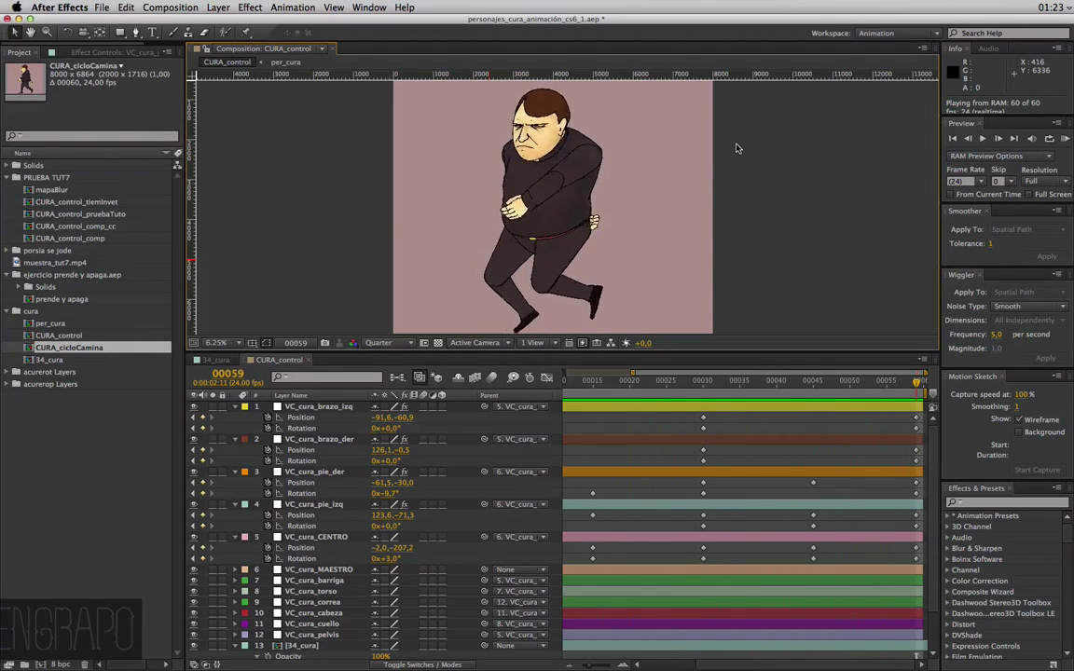
Stop playback, scroll the layer list, and clear the Project panel selection
click(277, 635)
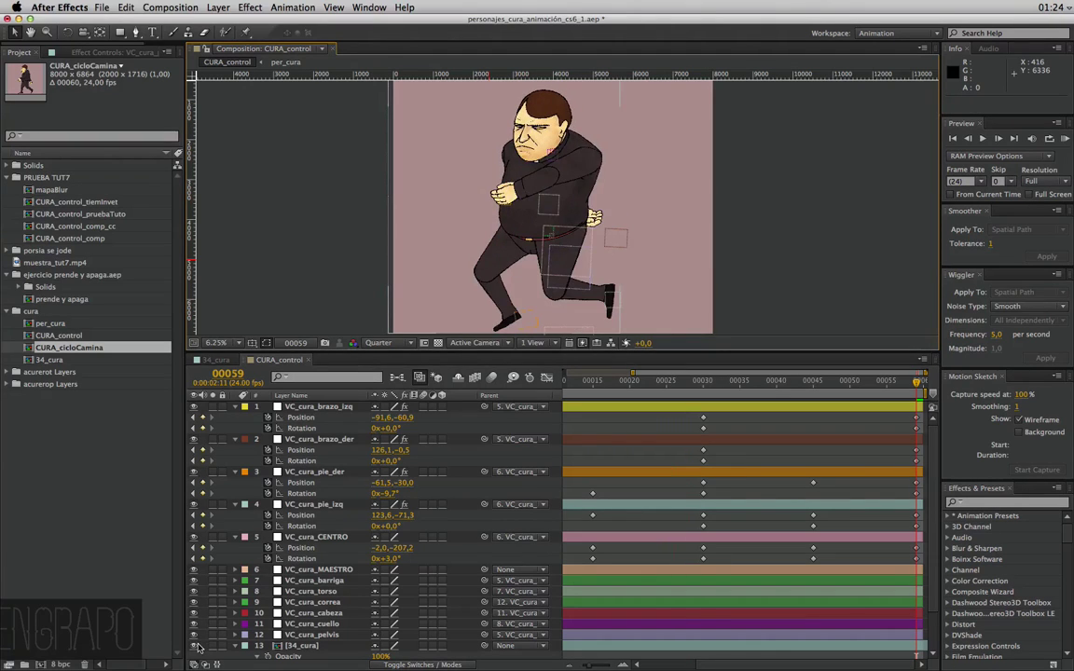
click(238, 634)
scroll(930, 581, down, 3)
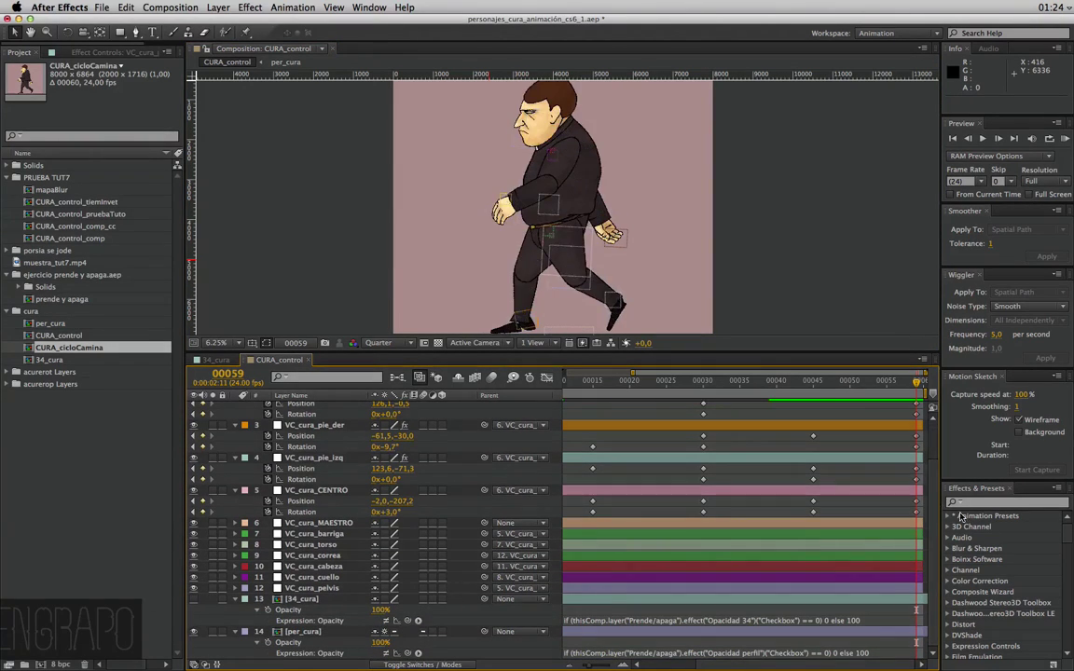
scroll(455, 560, up, 3)
click(147, 429)
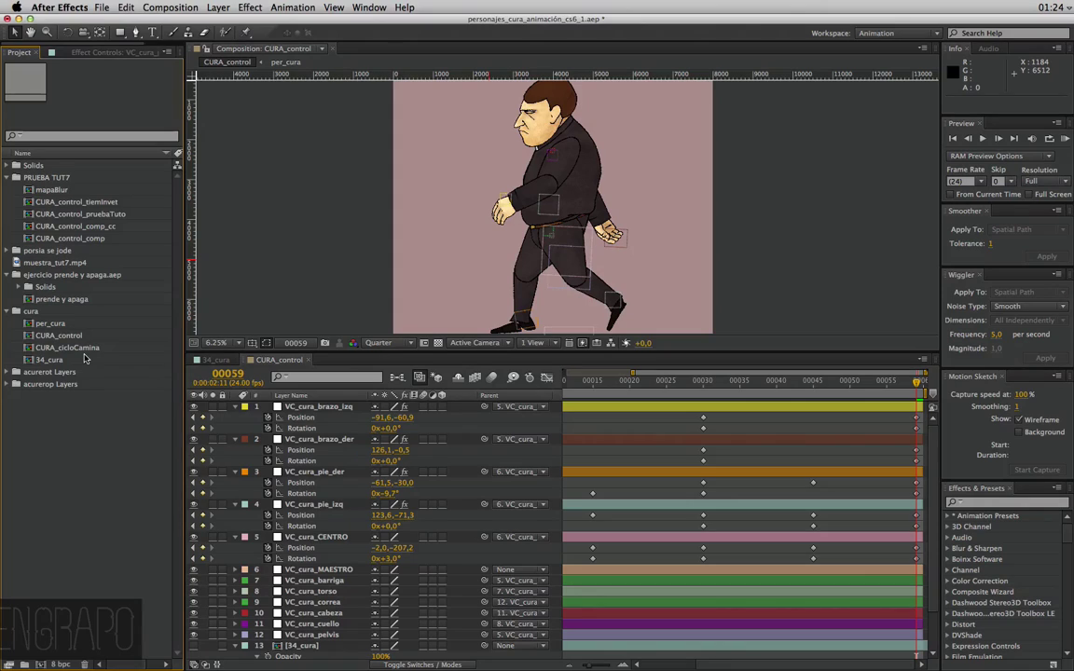
key(super+shift+2)
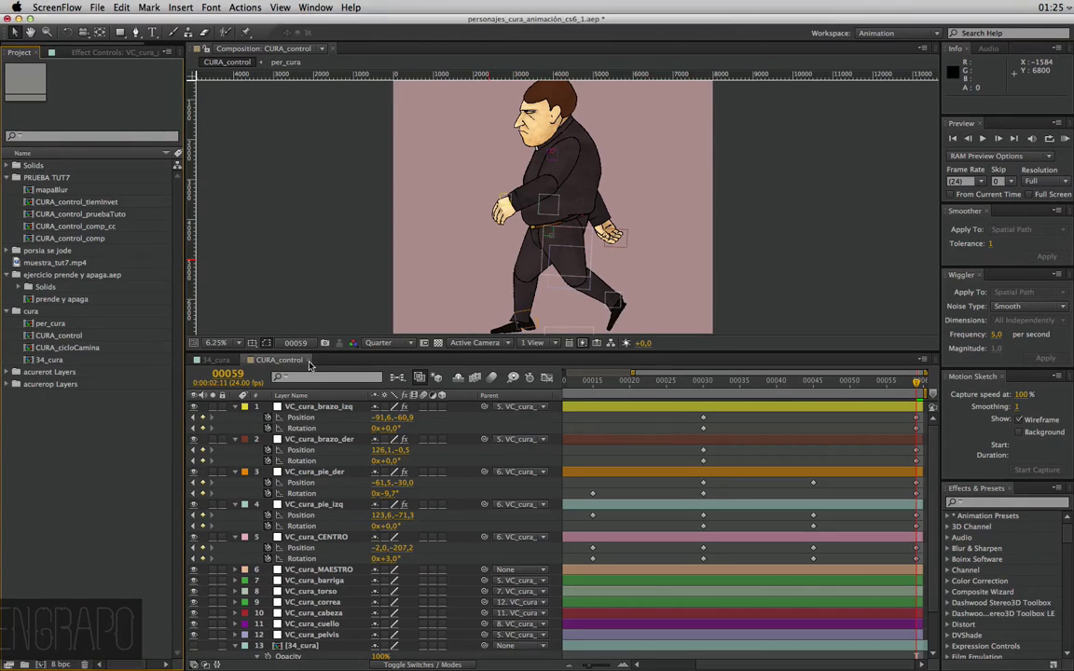
Open 34_cura and drag CURA_cicloCamina onto the new-composition button to nest it
click(306, 366)
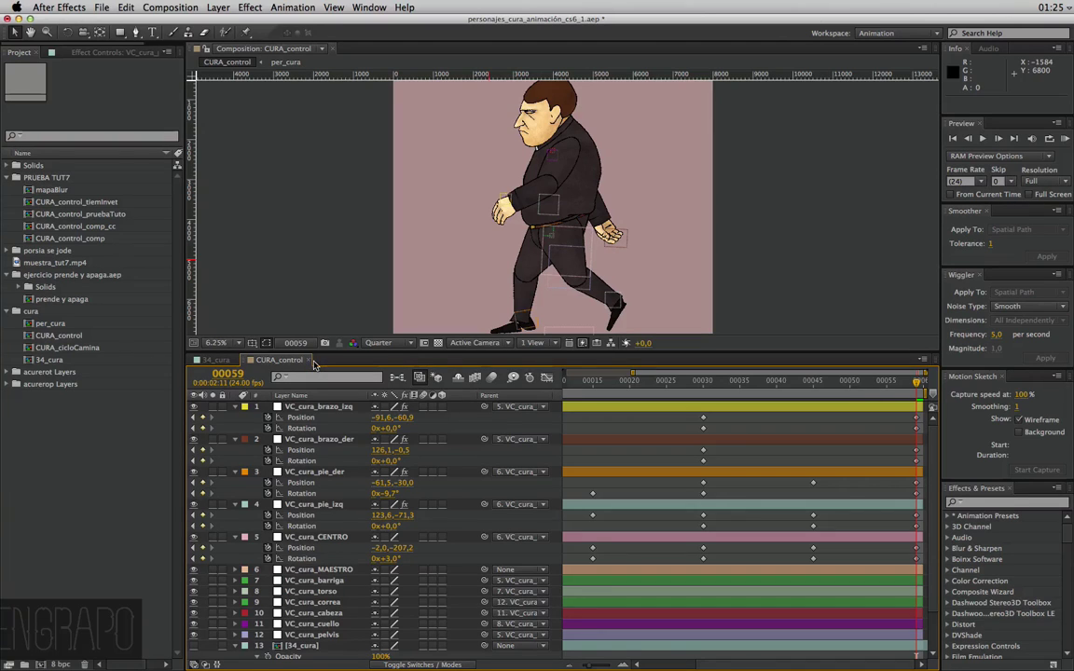
double_click(56, 360)
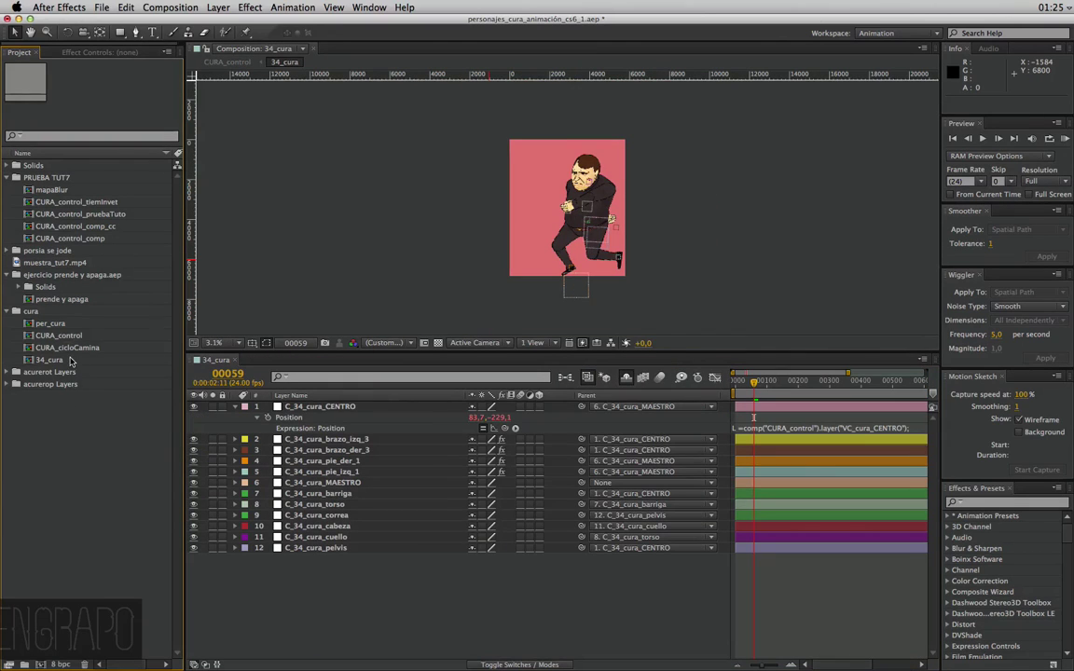
click(70, 360)
click(62, 349)
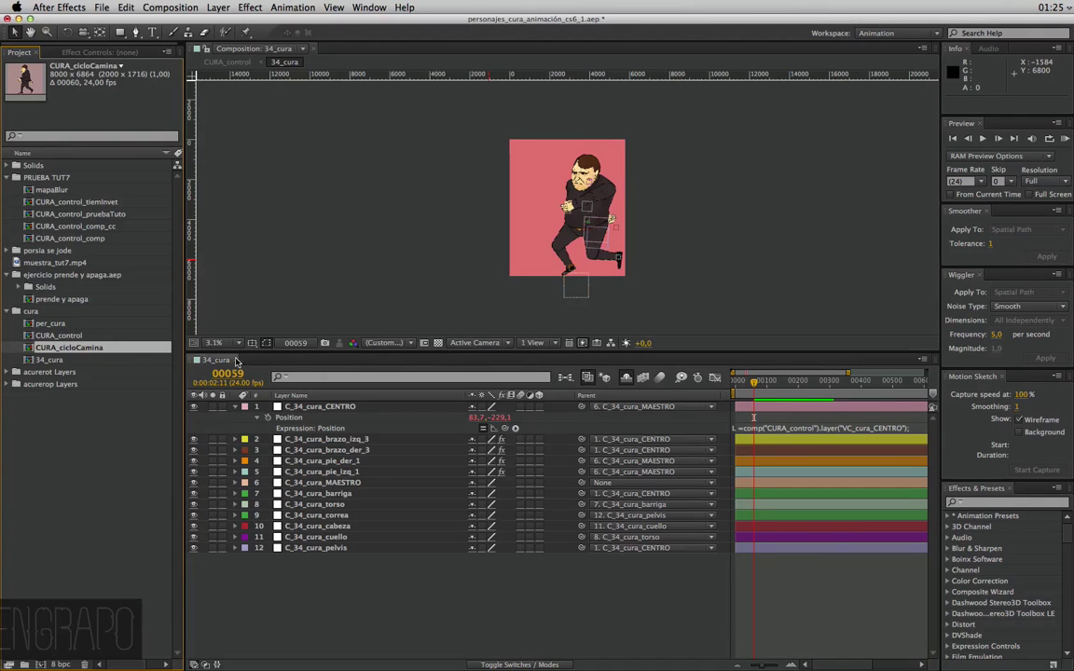
key(grave)
click(70, 429)
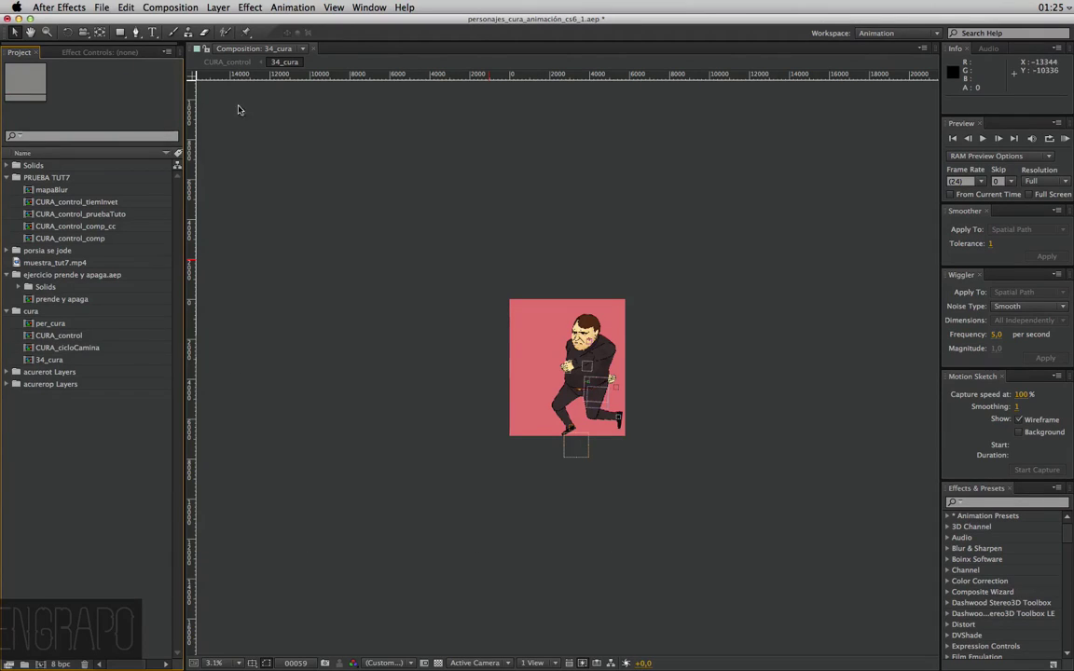
click(43, 353)
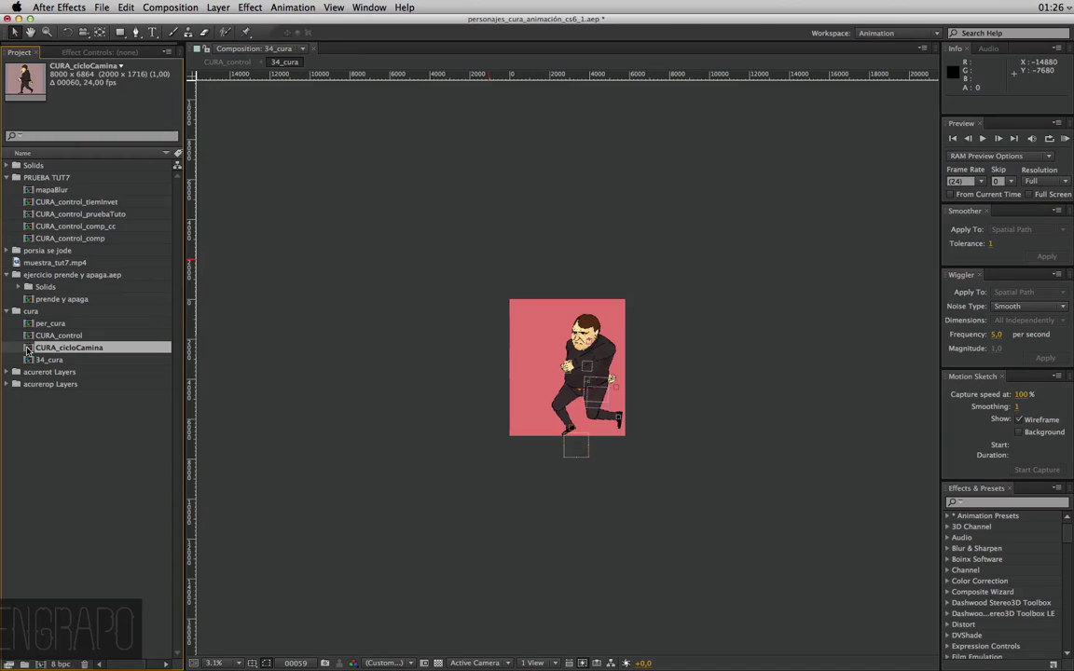
mouse_move(35, 351)
mouse_down()
mouse_move(64, 585)
mouse_move(41, 664)
mouse_up()
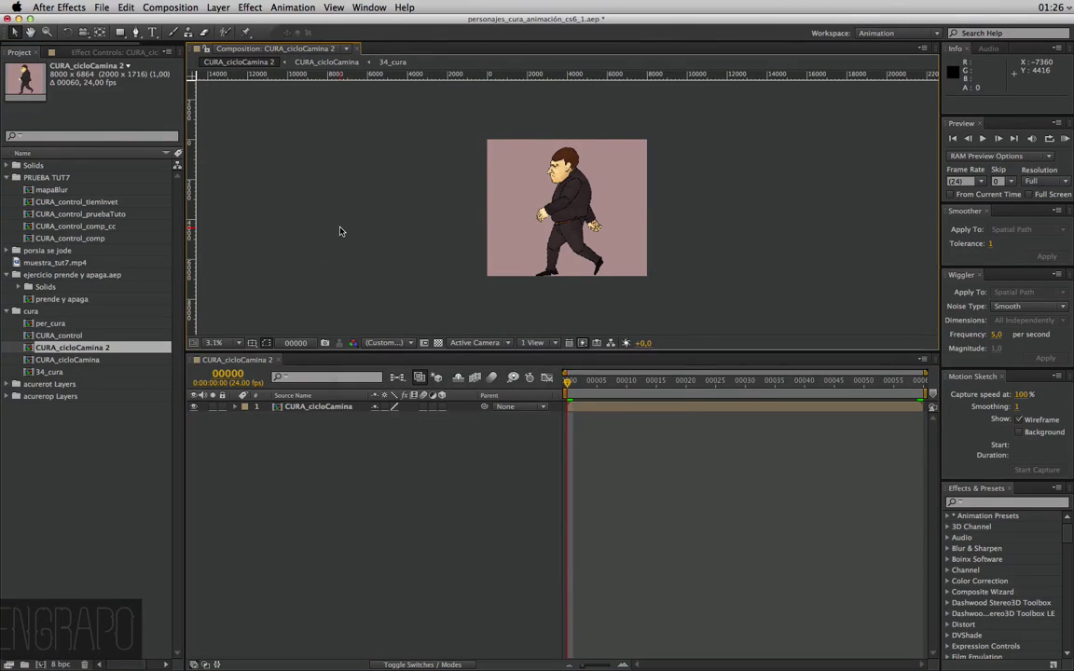
In Composition Settings, set width 1280, height 720 and duration 00120
key(super+k)
key(Tab)
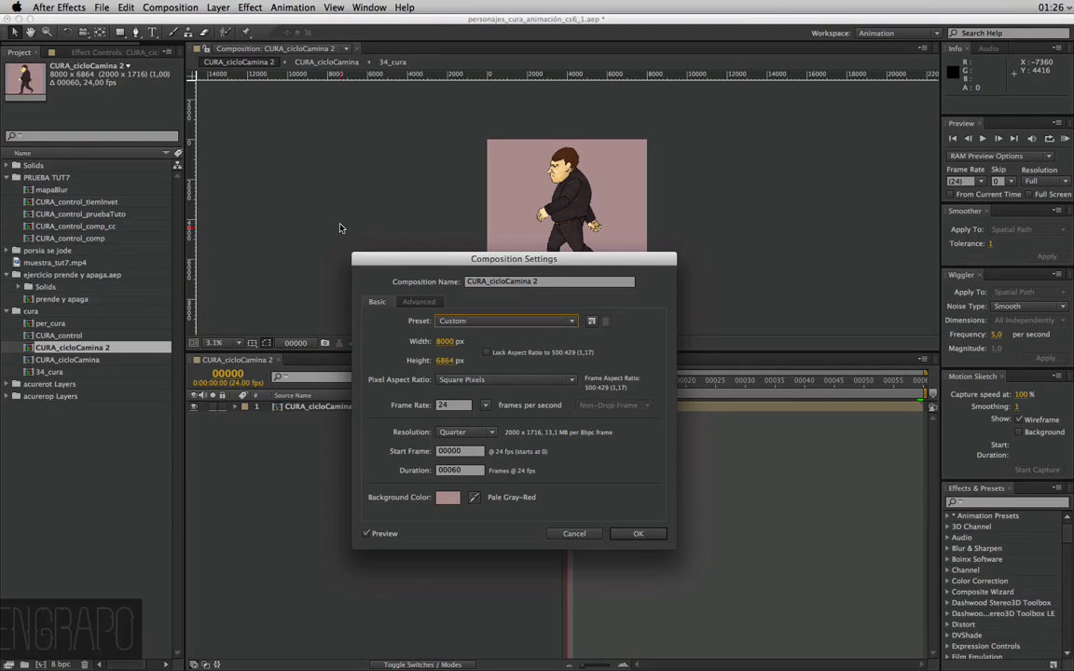
key(Tab)
key(Tab)
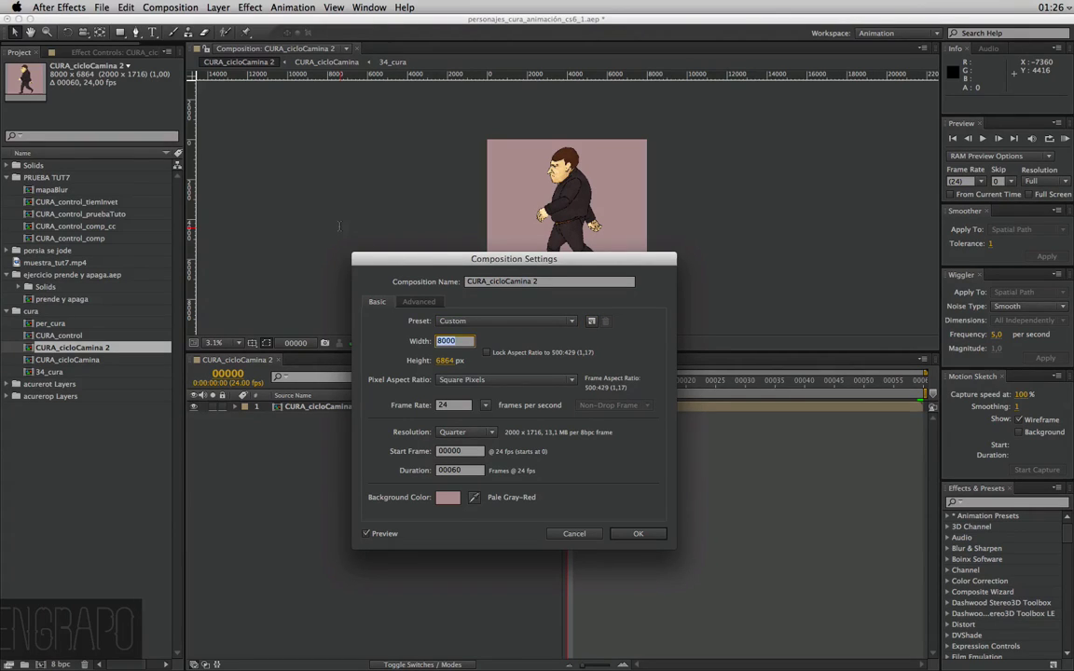
text(1280)
key(Tab)
text(720)
key(Tab)
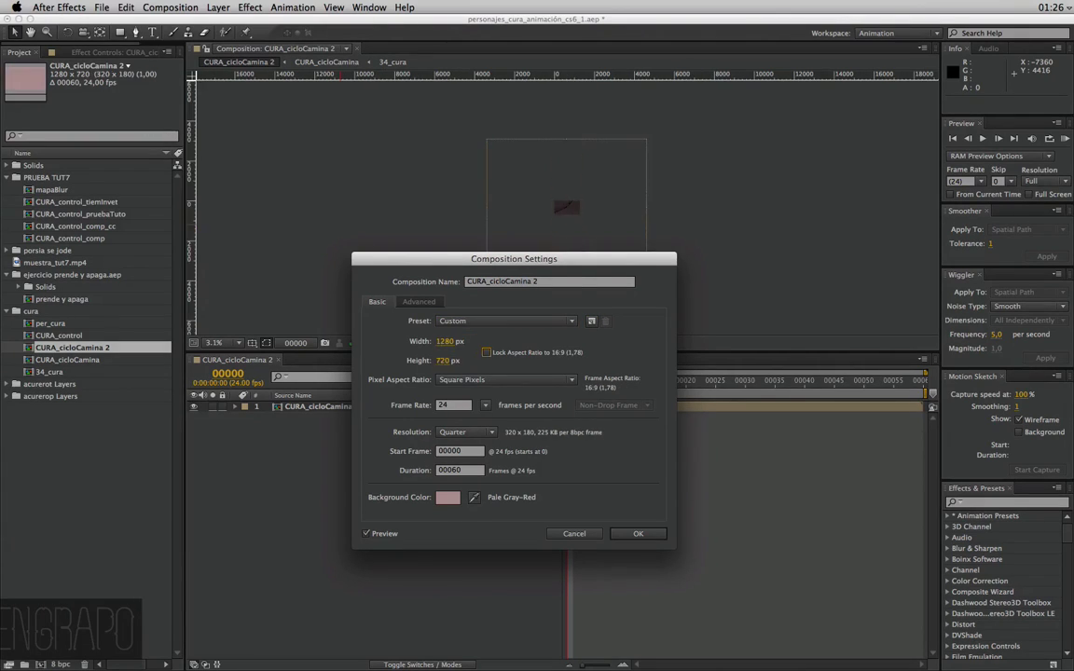
key(Tab)
key(Tab)
double_click(456, 472)
key(Return)
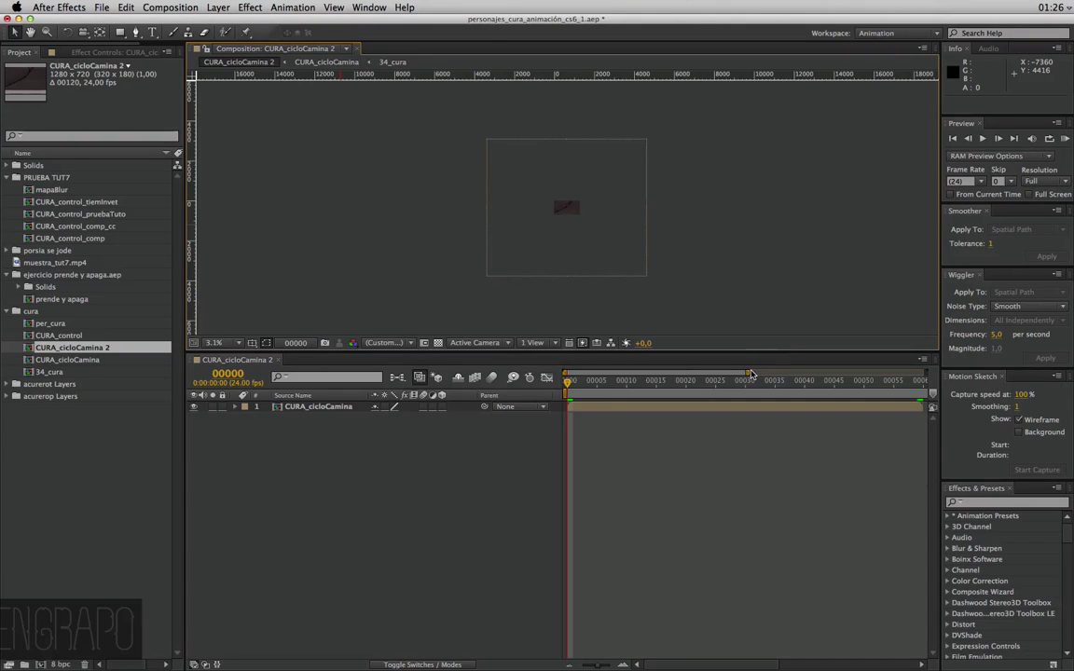
Scale the CURA_cicloCamina layer down to 9% so the priest fits the 1280×720 frame
drag(752, 374, 948, 377)
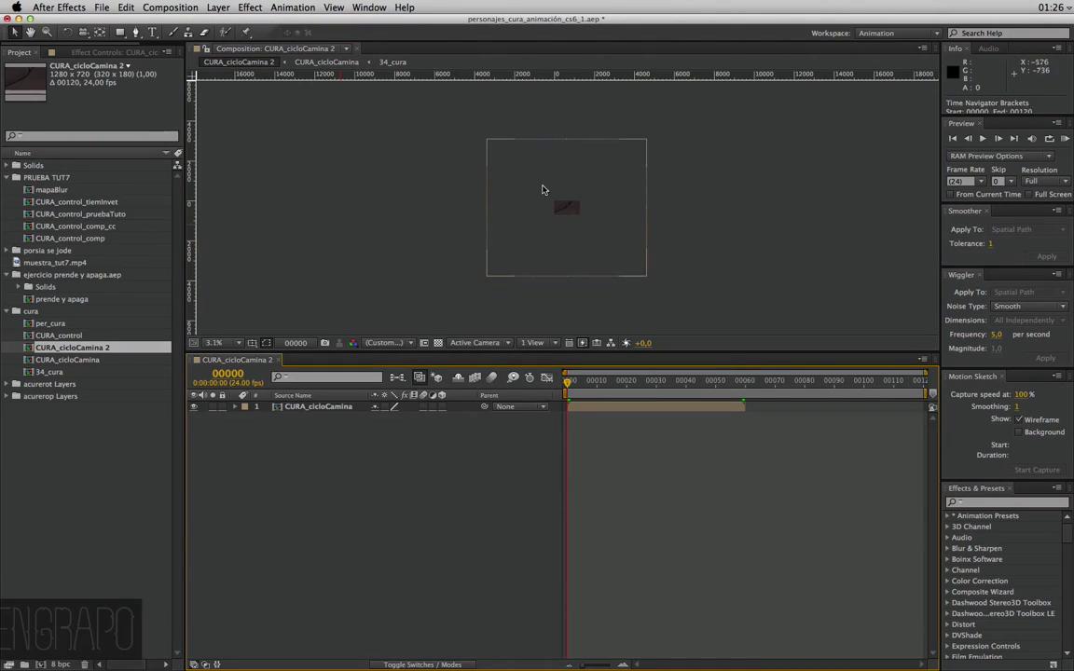
click(324, 409)
key(s)
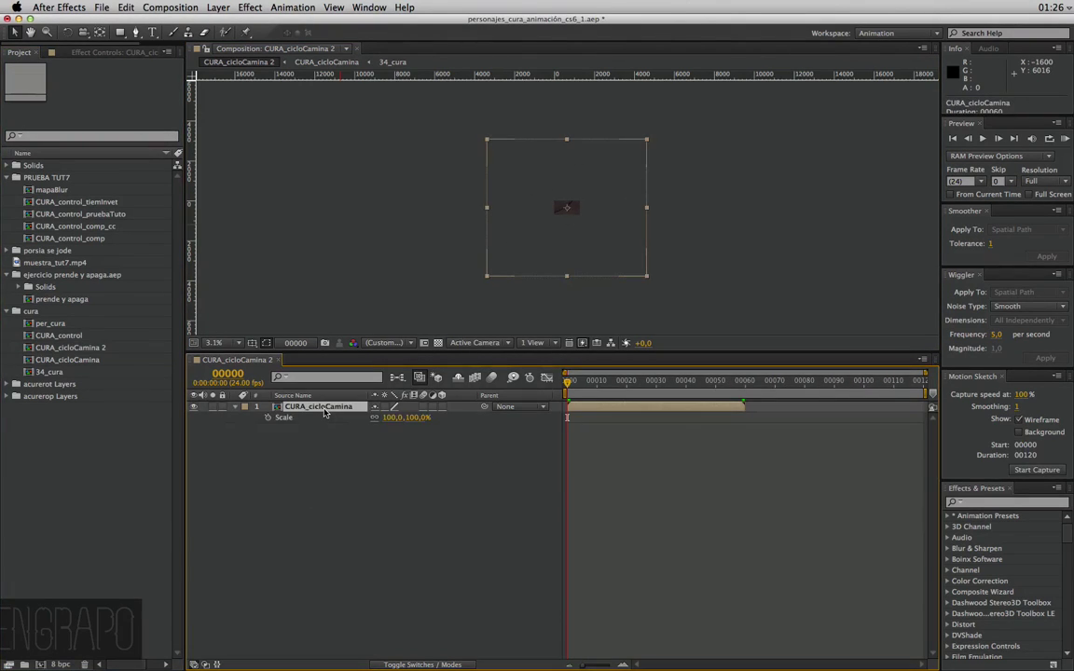
click(392, 417)
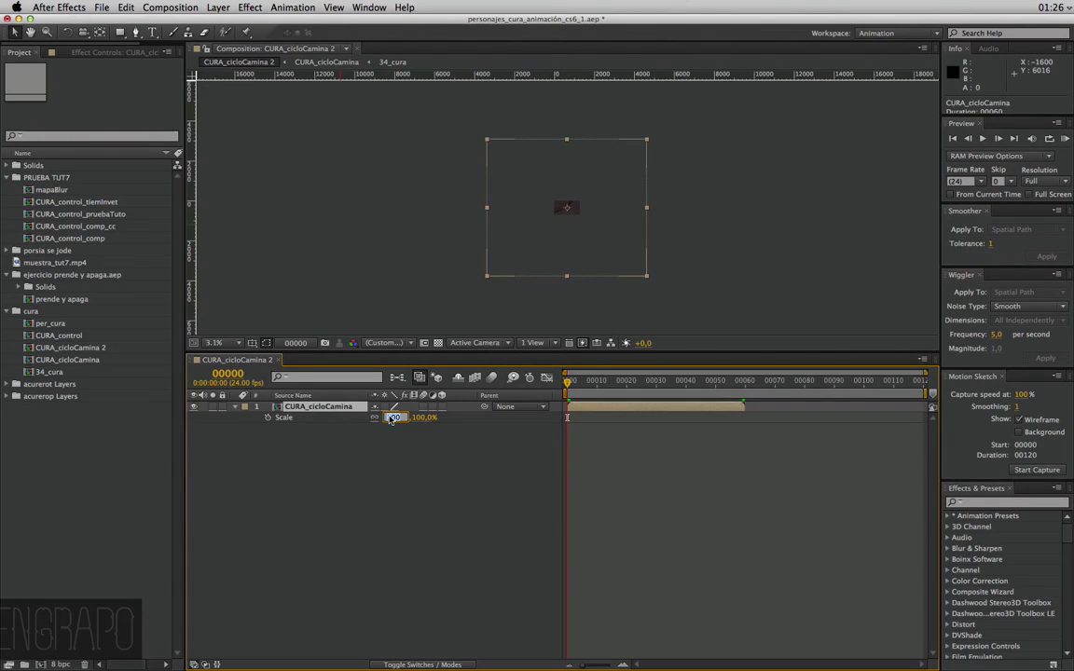
text(9)
key(Return)
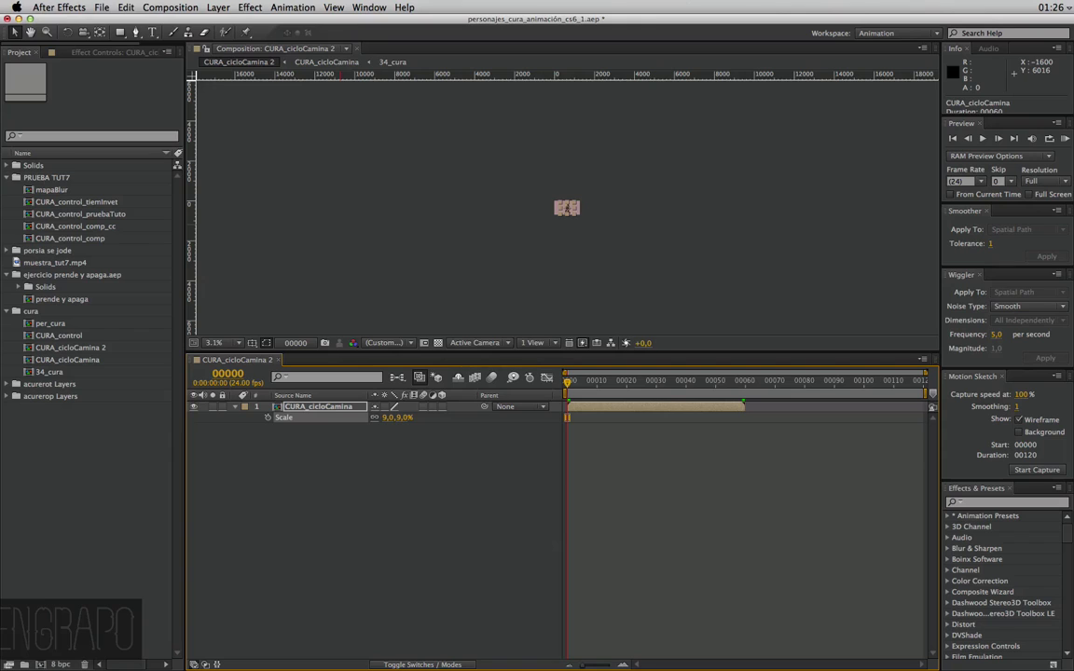
Zoom the viewer to 50% on the priest and enlarge the composition viewer panel
key(z)
click(559, 207)
click(721, 229)
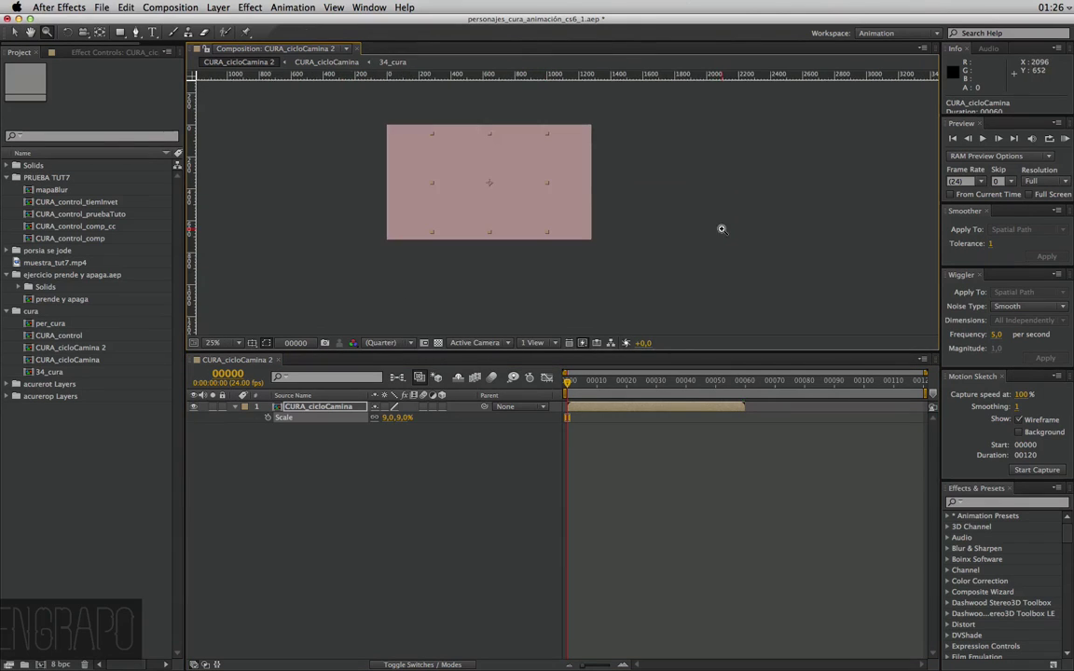
click(415, 215)
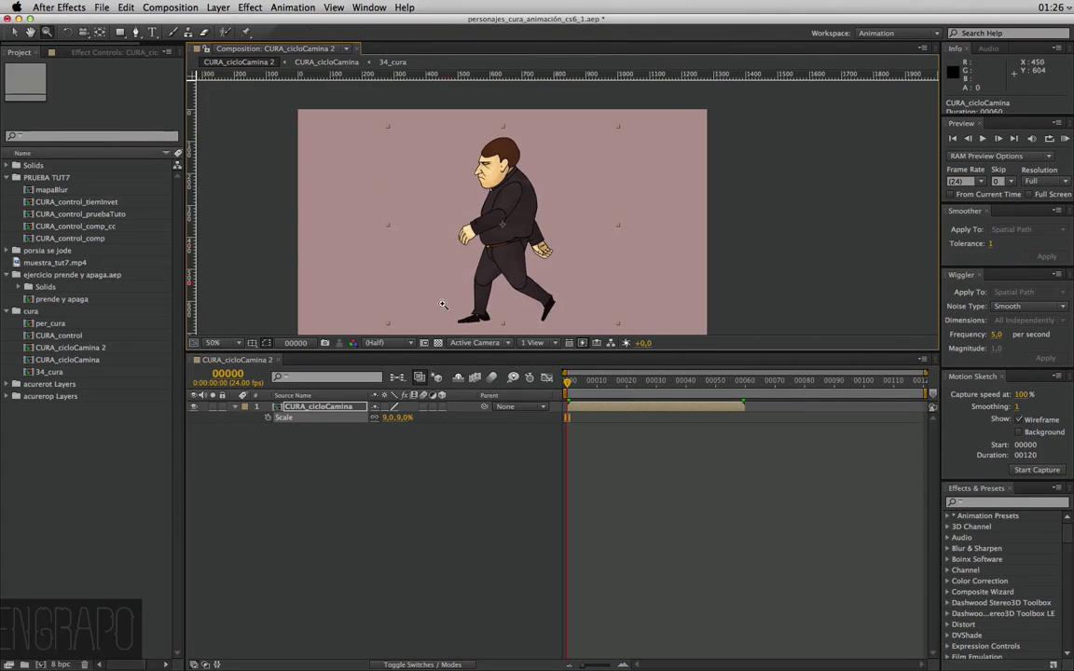
key(v)
drag(438, 353, 500, 473)
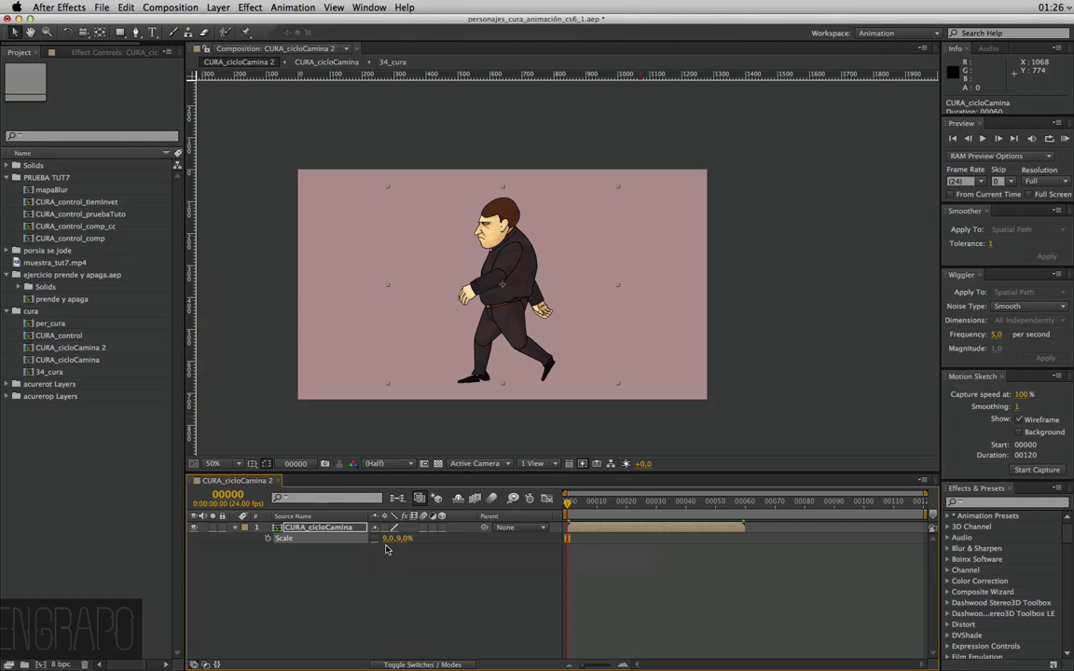
Set the layer's horizontal Scale to -9 so the priest faces right
click(389, 541)
text(10)
key(Return)
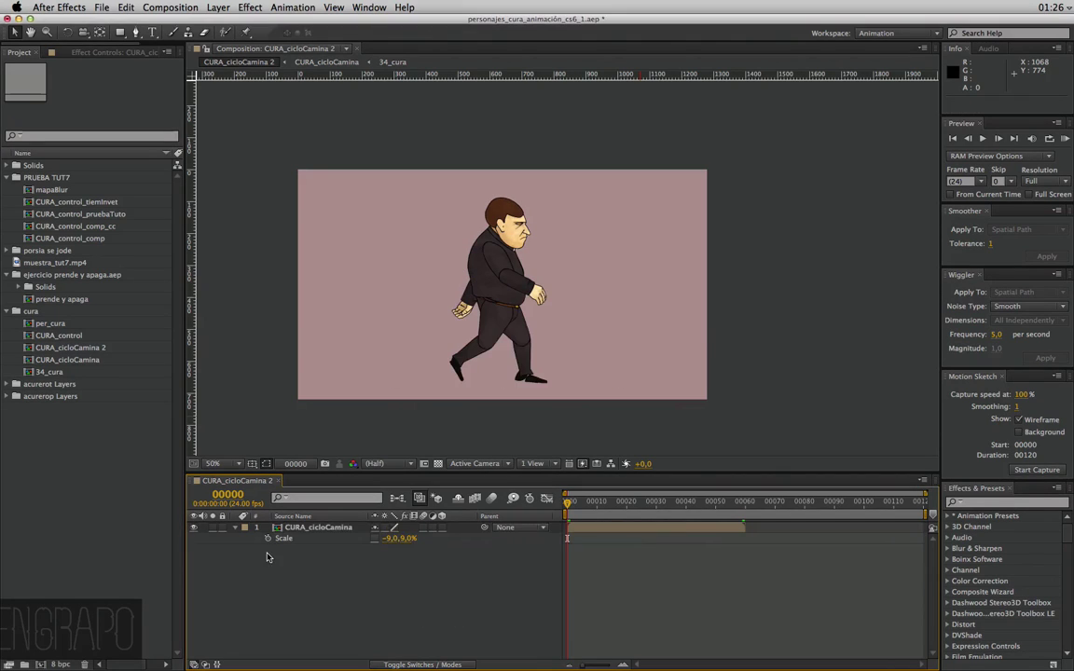
key(s)
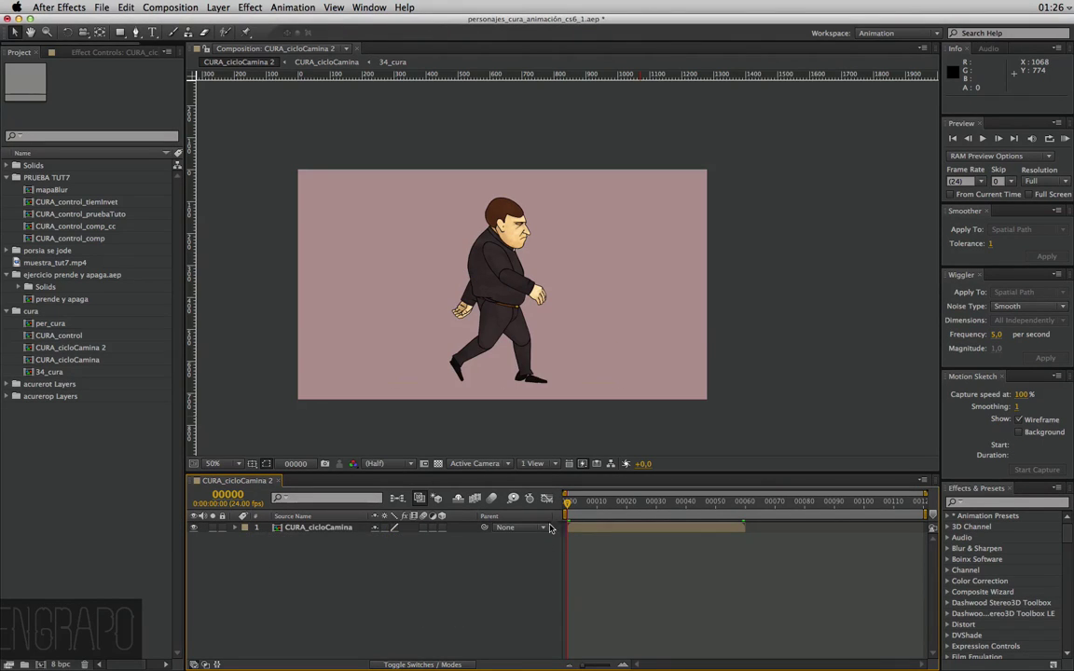
Scrub the walk between frames 24 and 49, then bring up the walk layer's options menu
mouse_move(569, 495)
mouse_down()
mouse_move(657, 493)
mouse_move(638, 493)
mouse_up()
click(322, 528)
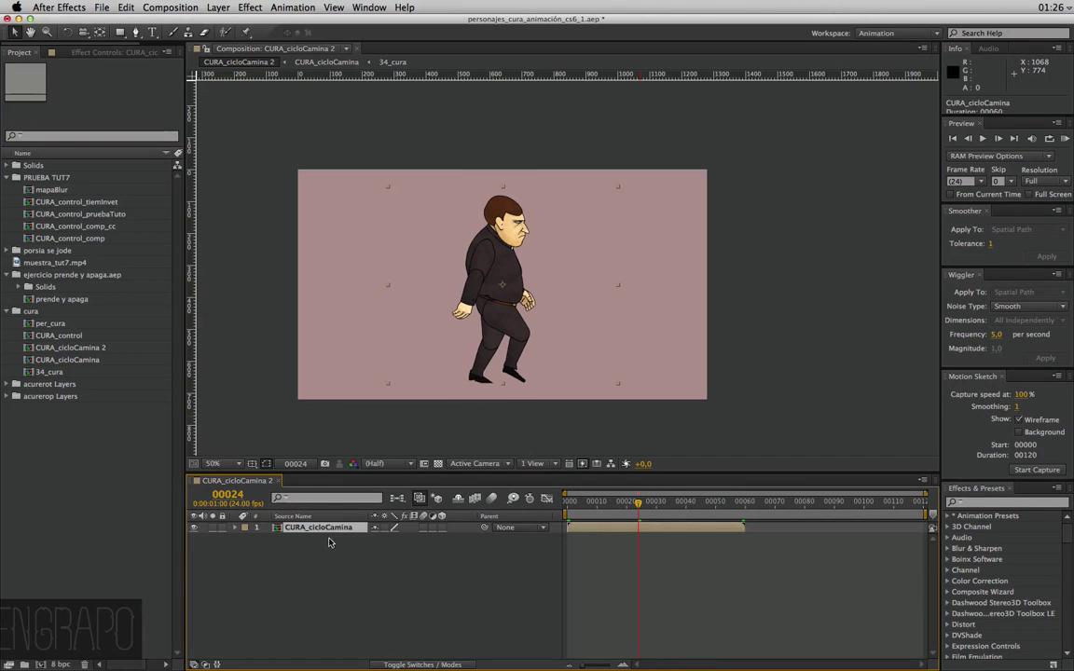
drag(640, 501, 712, 504)
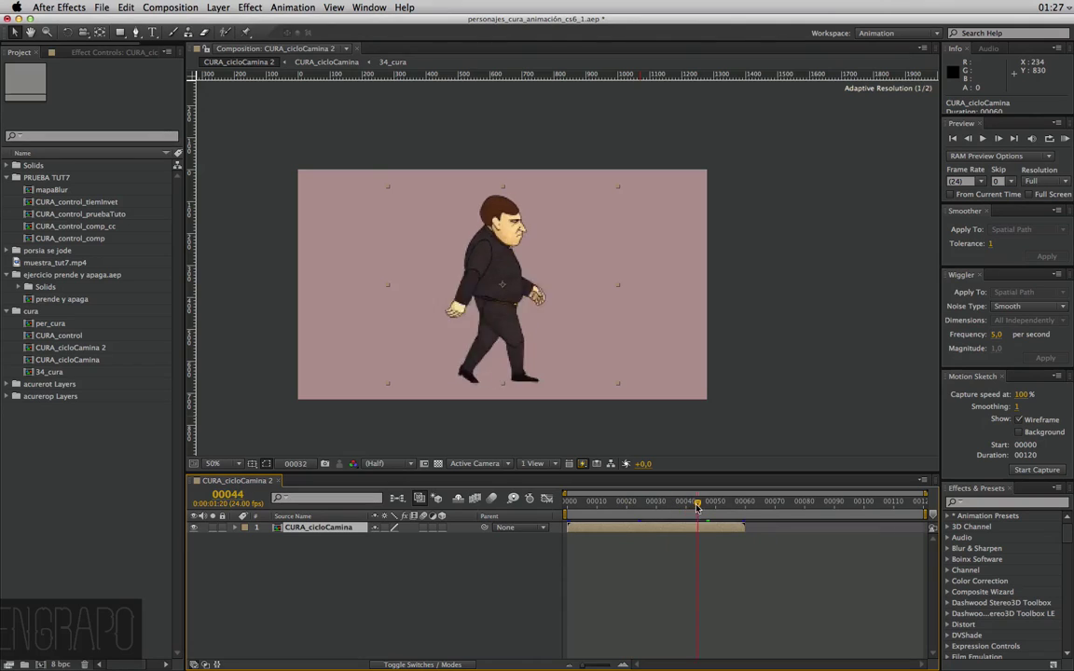
click(662, 573)
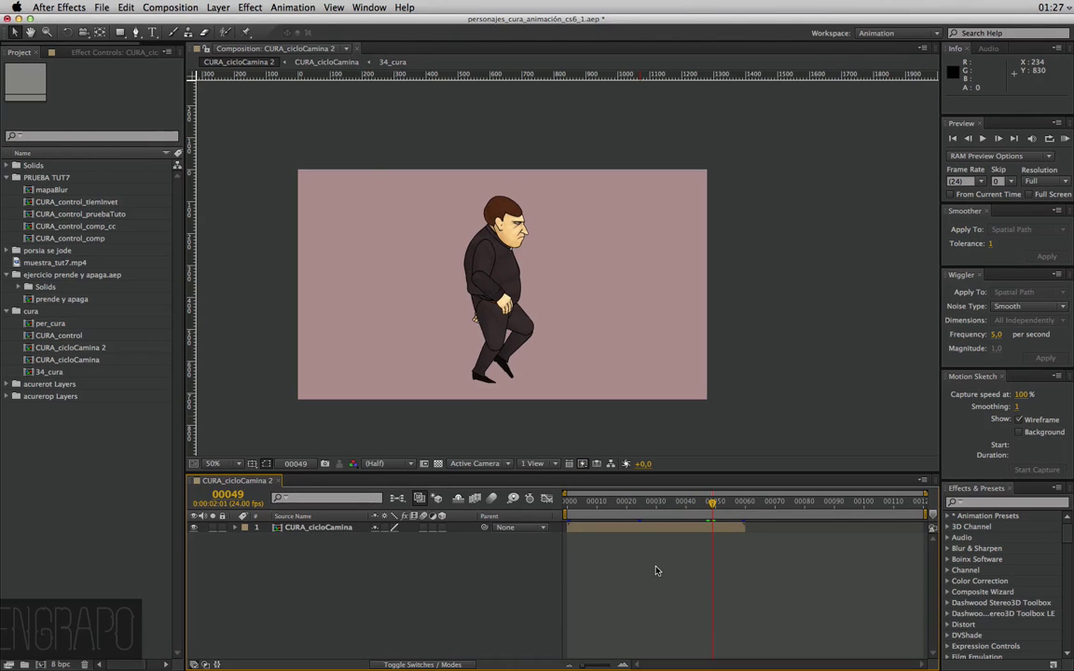
click(344, 529)
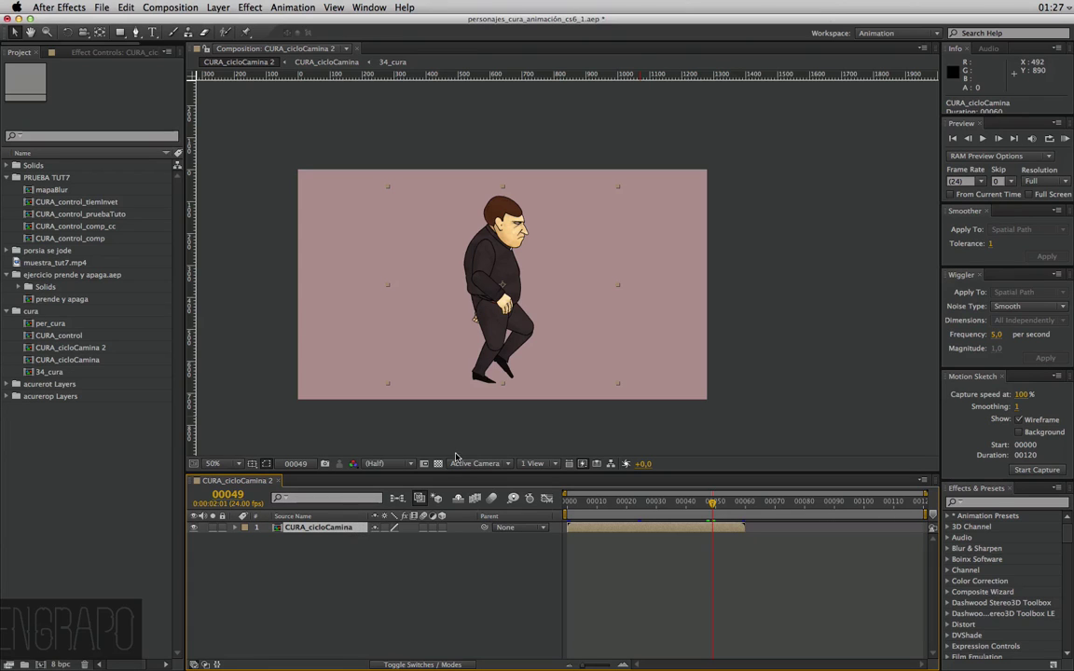
drag(410, 472, 410, 436)
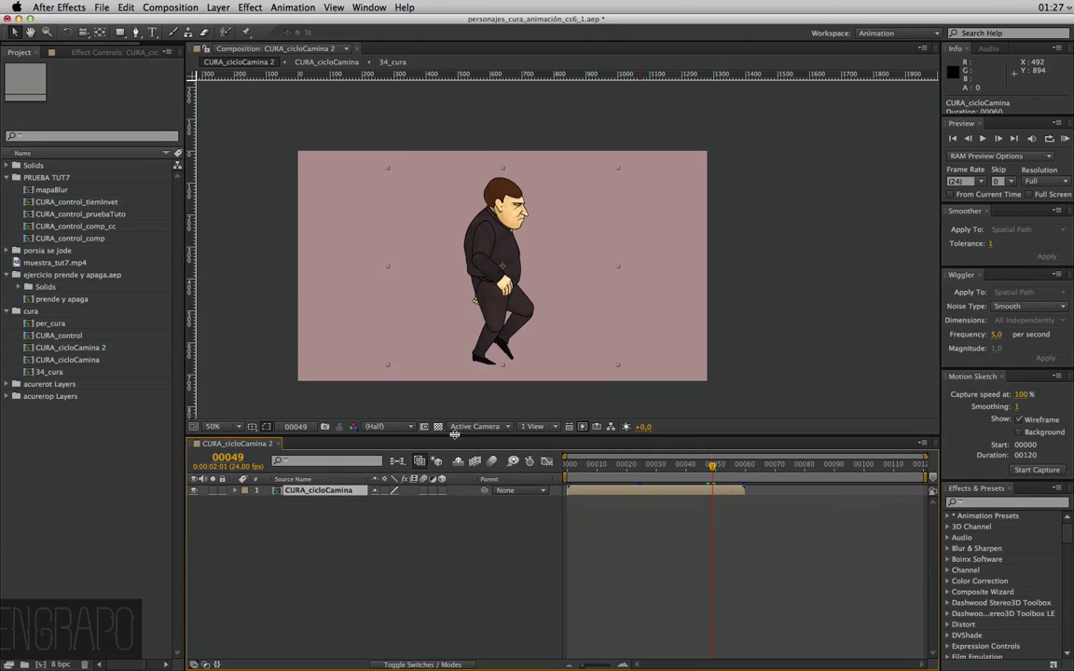
right_click(302, 494)
Enable time remapping on CURA_cicloCamina and add a Time Remap keyframe at frame 00059
mouse_move(352, 309)
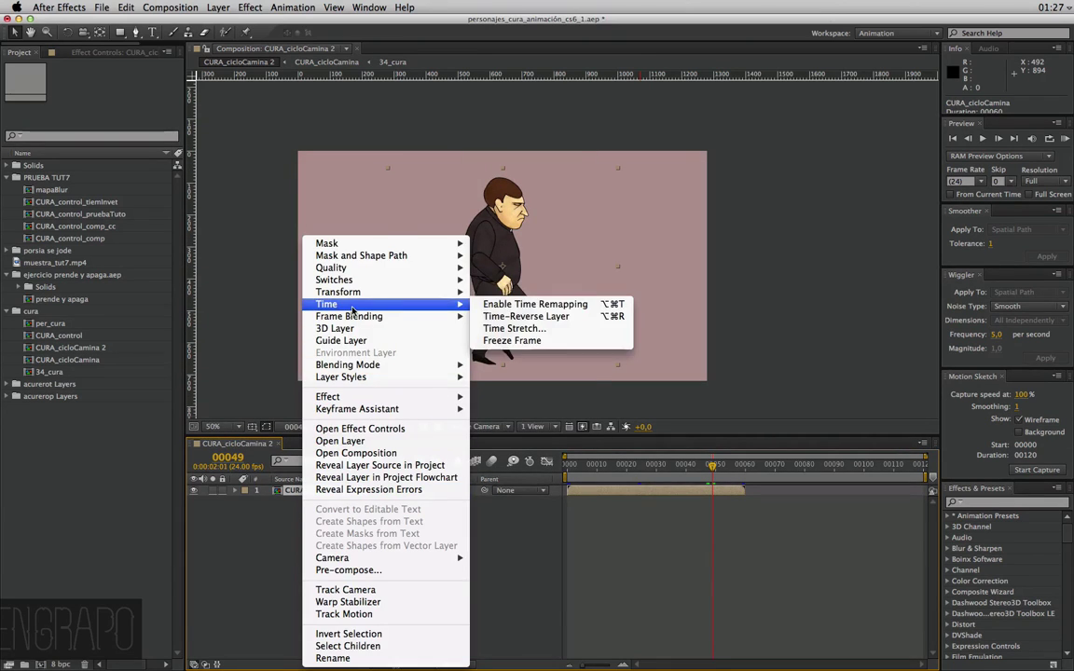
click(511, 306)
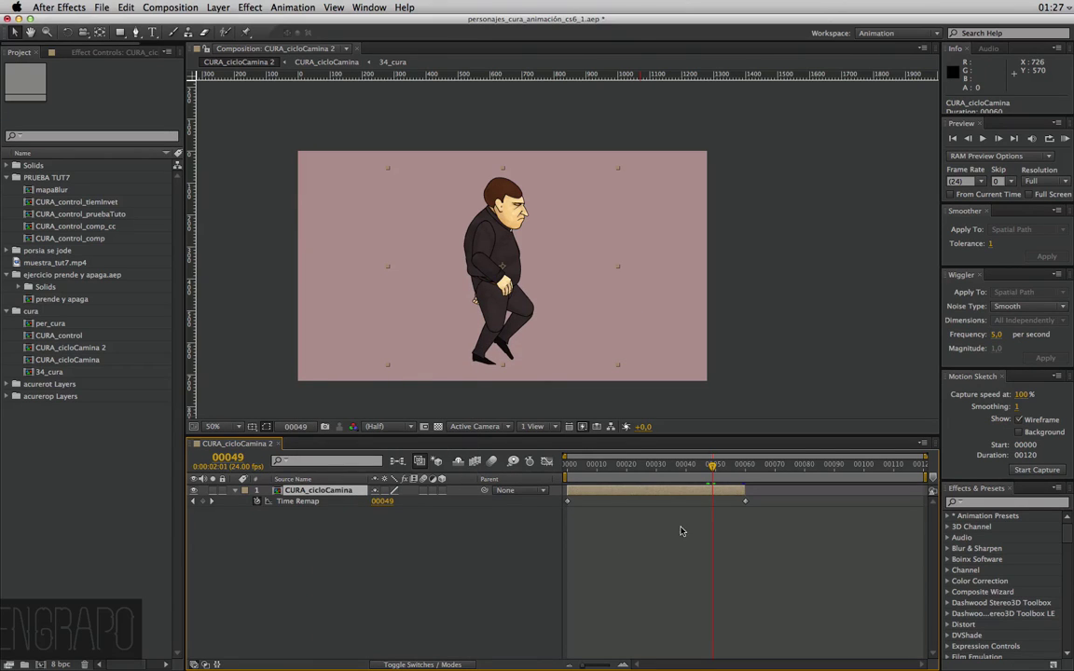
drag(571, 665, 603, 666)
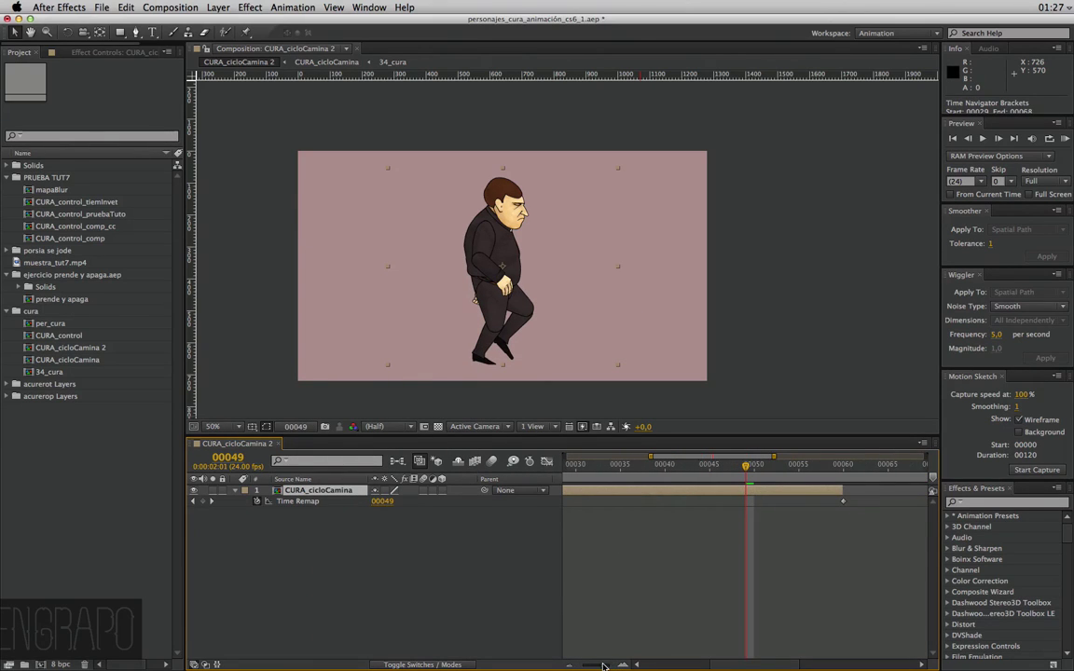
drag(814, 464, 835, 465)
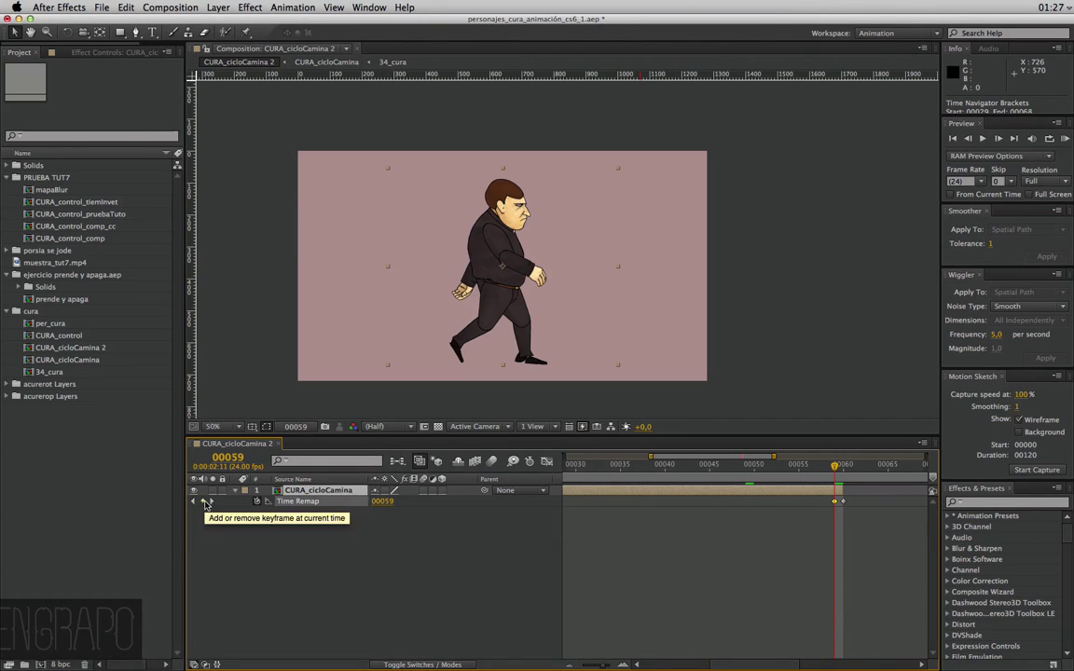
click(206, 503)
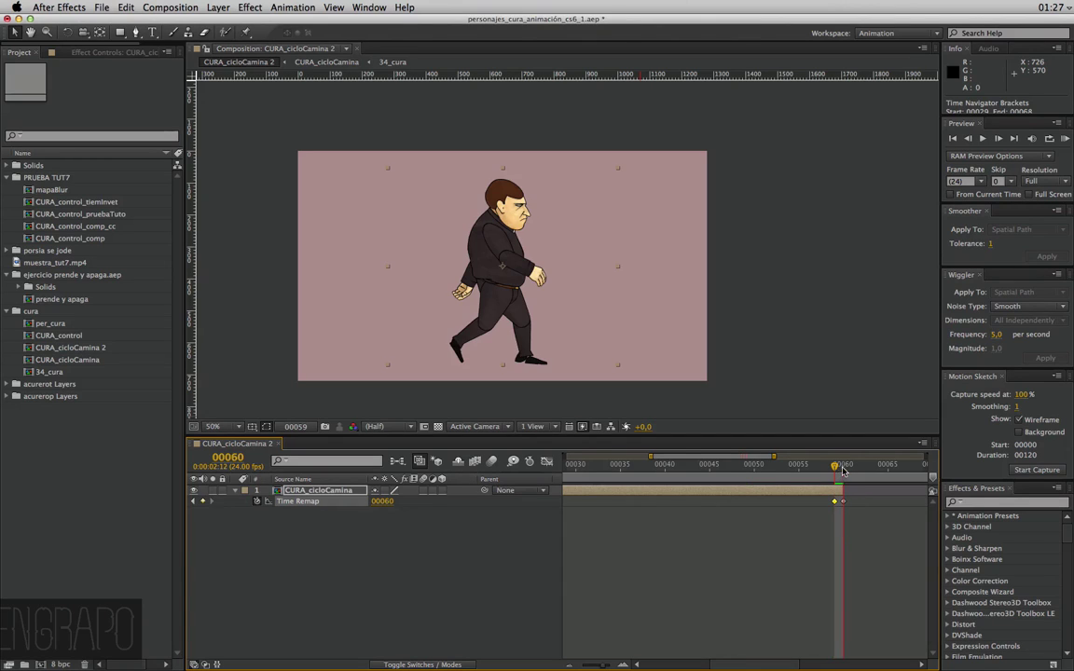
click(210, 502)
Set the last Time Remap keyframe value to 00001
click(385, 503)
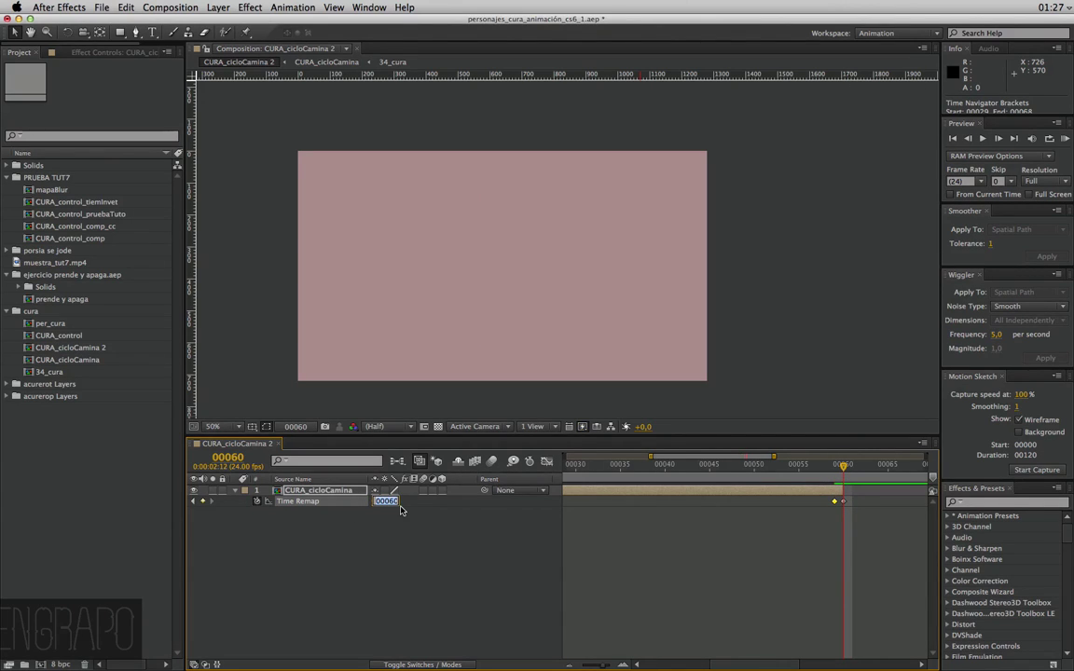
text(00)
key(Return)
click(383, 503)
text(1)
key(Return)
Add a loopOut(type = "cycle") expression to Time Remap so the walk repeats
alt+click(257, 503)
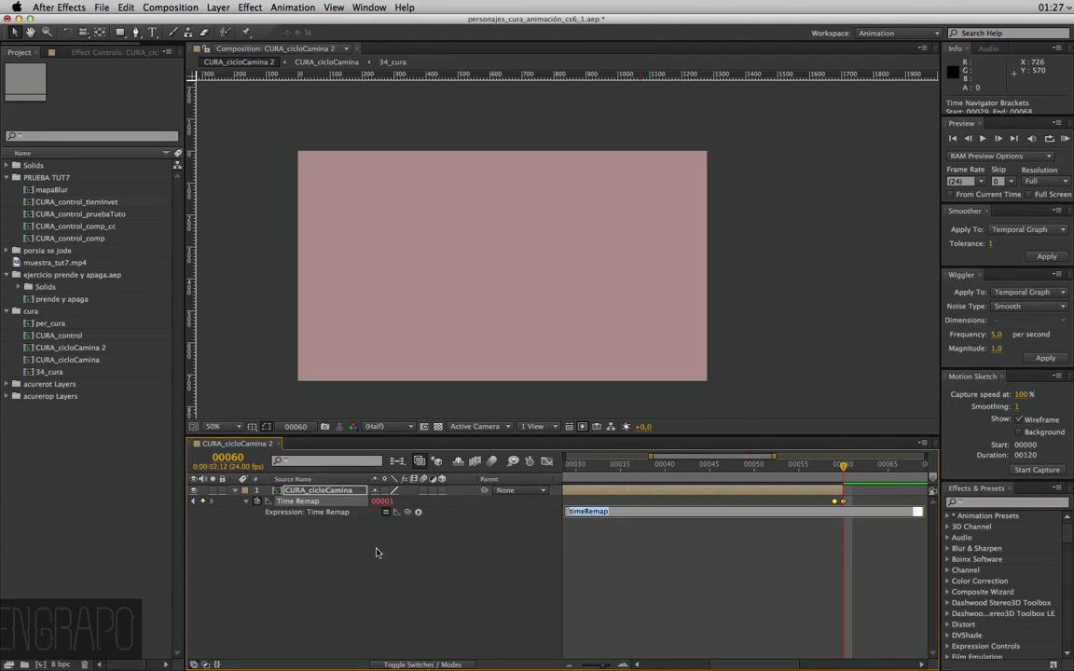
click(419, 513)
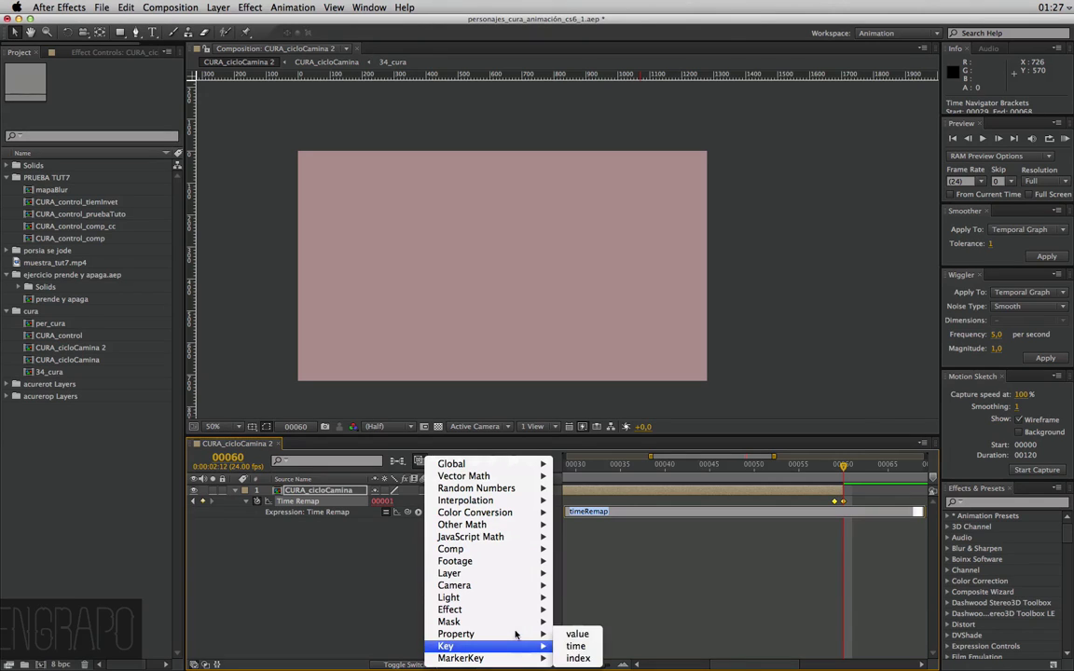
mouse_move(551, 630)
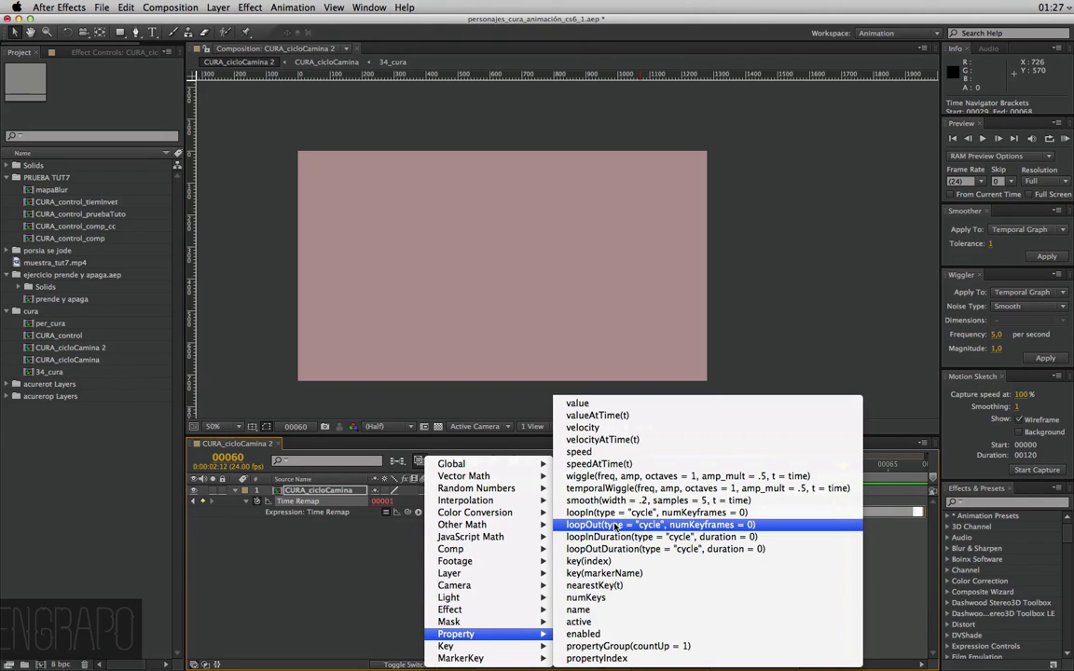
click(557, 473)
click(614, 528)
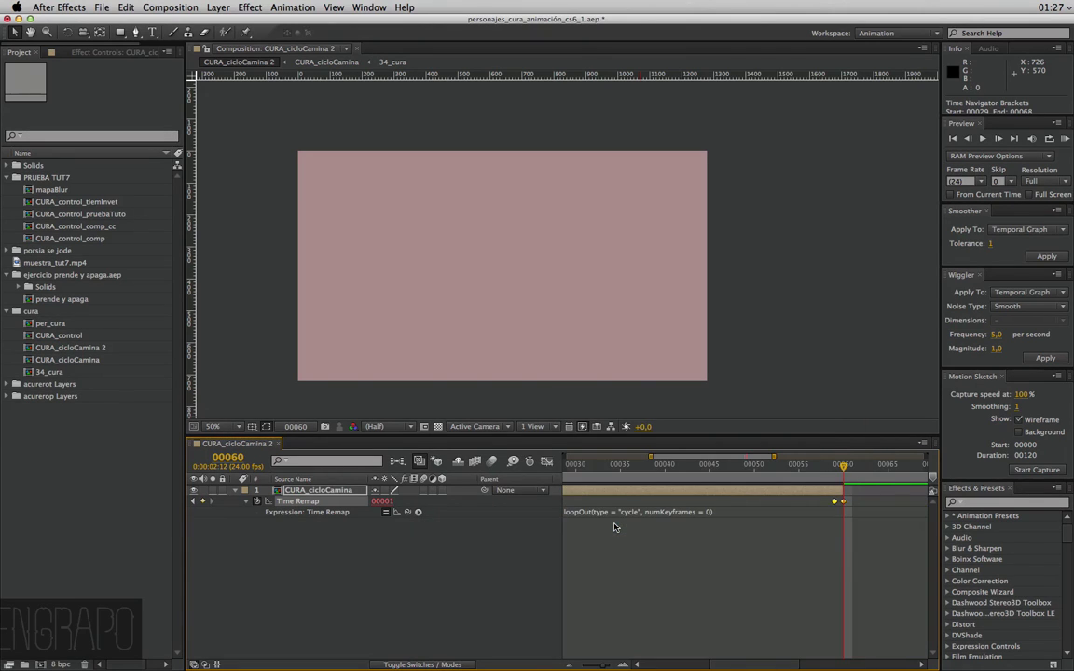
Extend the walk layer to the full 120 frames and preview the looping walk
drag(600, 665, 571, 665)
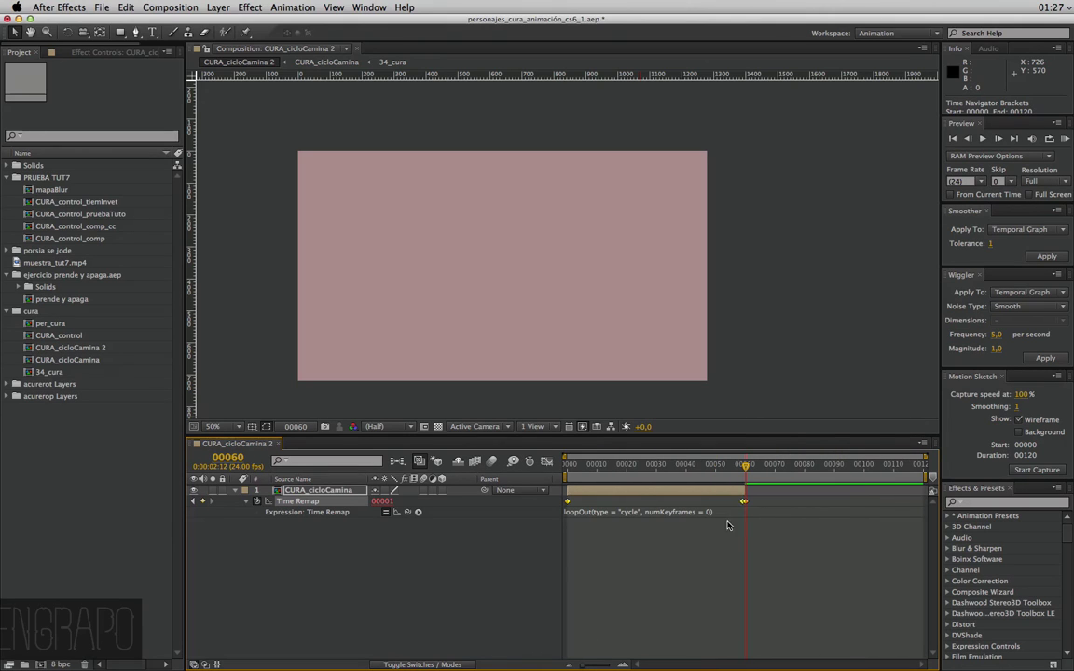
drag(744, 490, 817, 484)
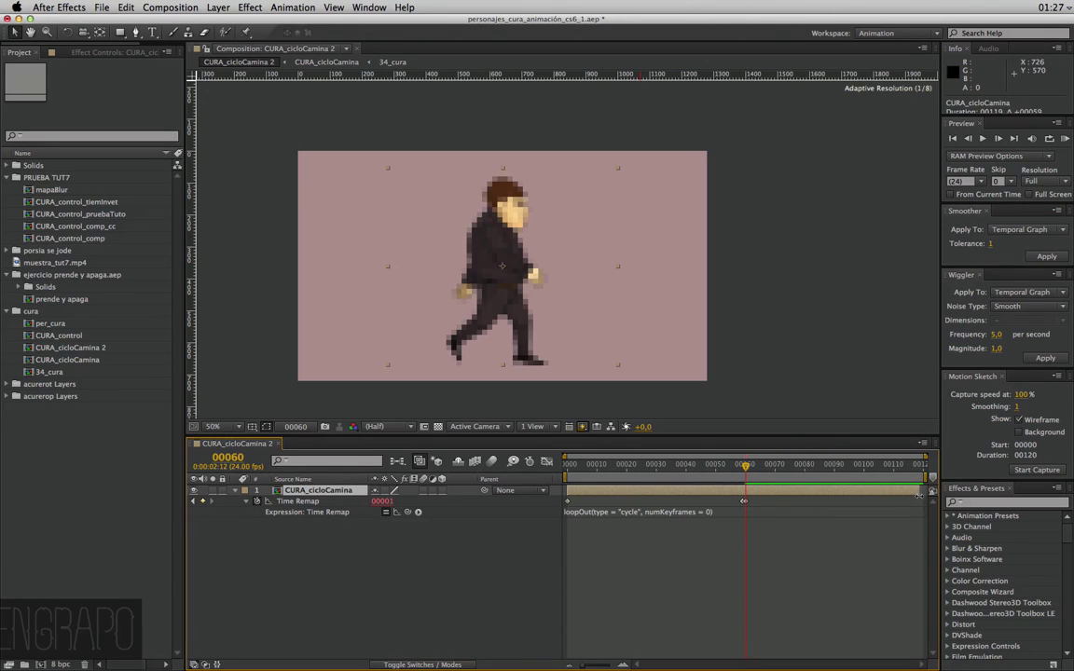
key(space)
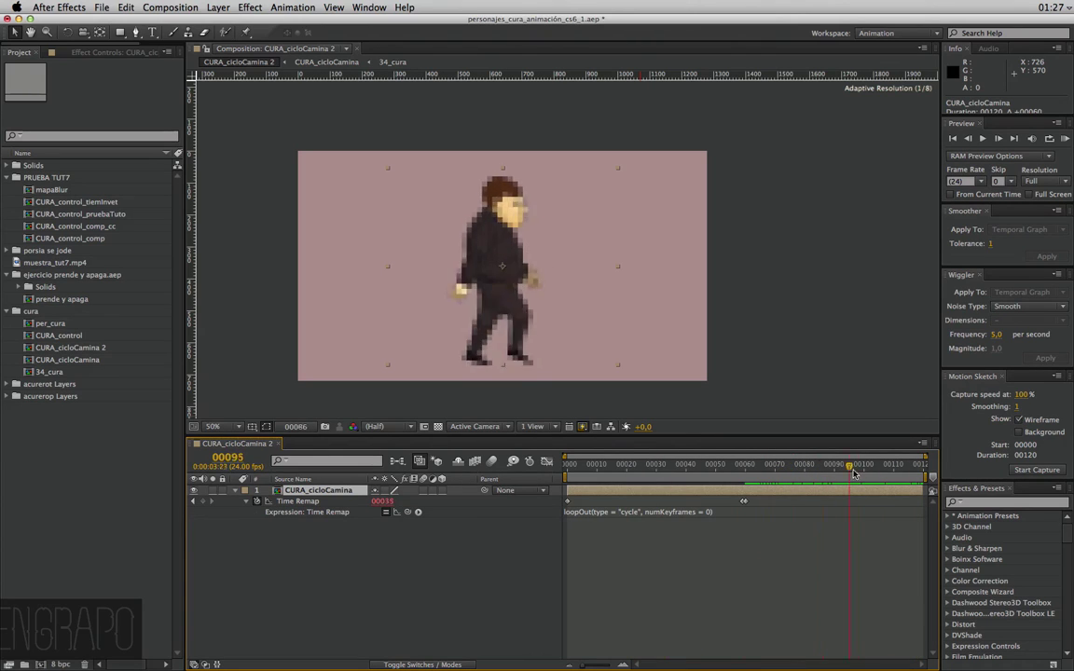
click(781, 543)
key(space)
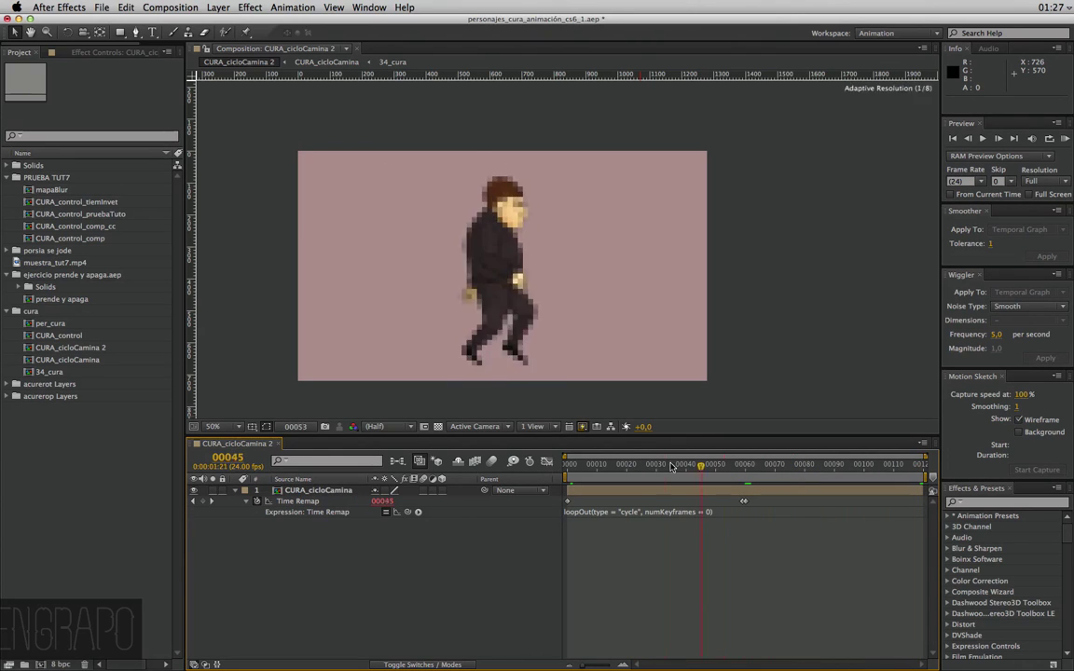
key(space)
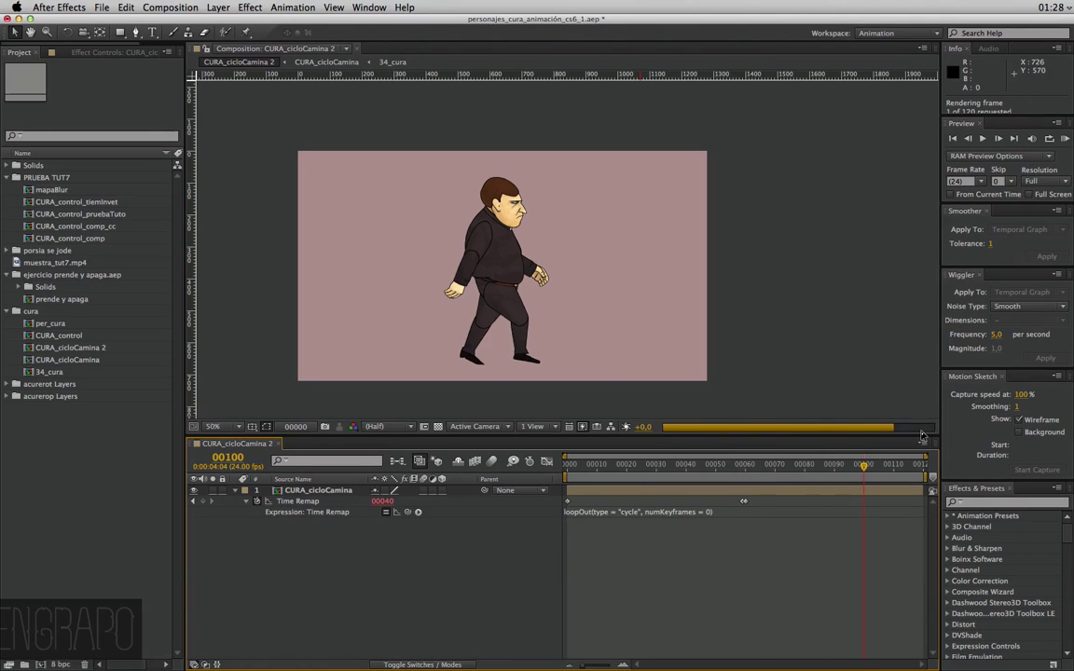
key(KP_0)
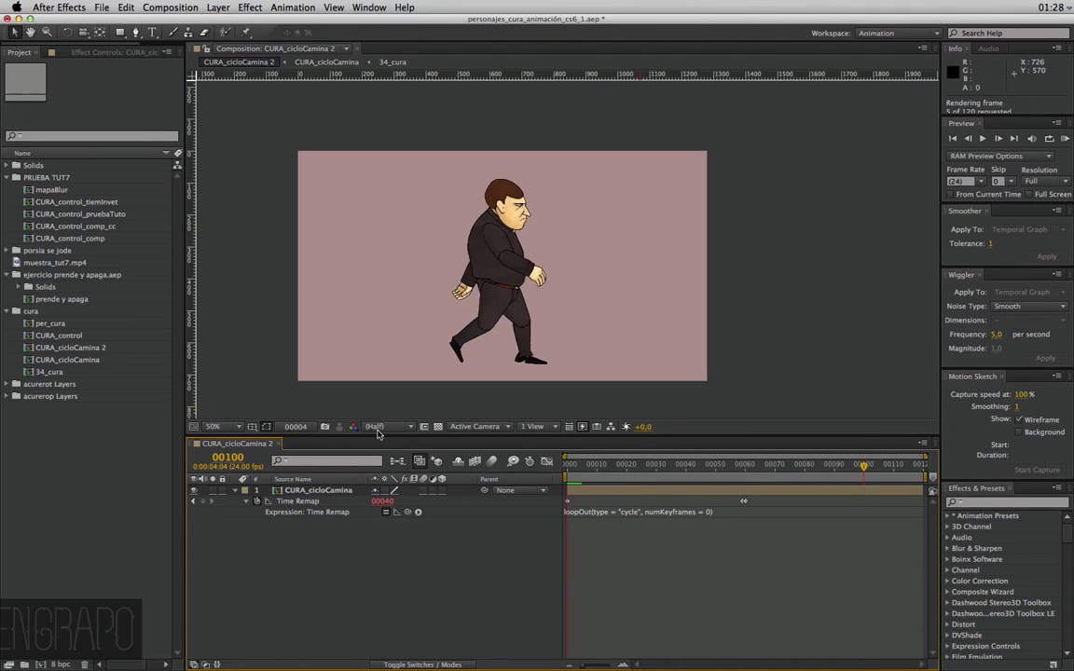
Set preview resolution to Quarter, save the project, and replay the looping walk
click(385, 426)
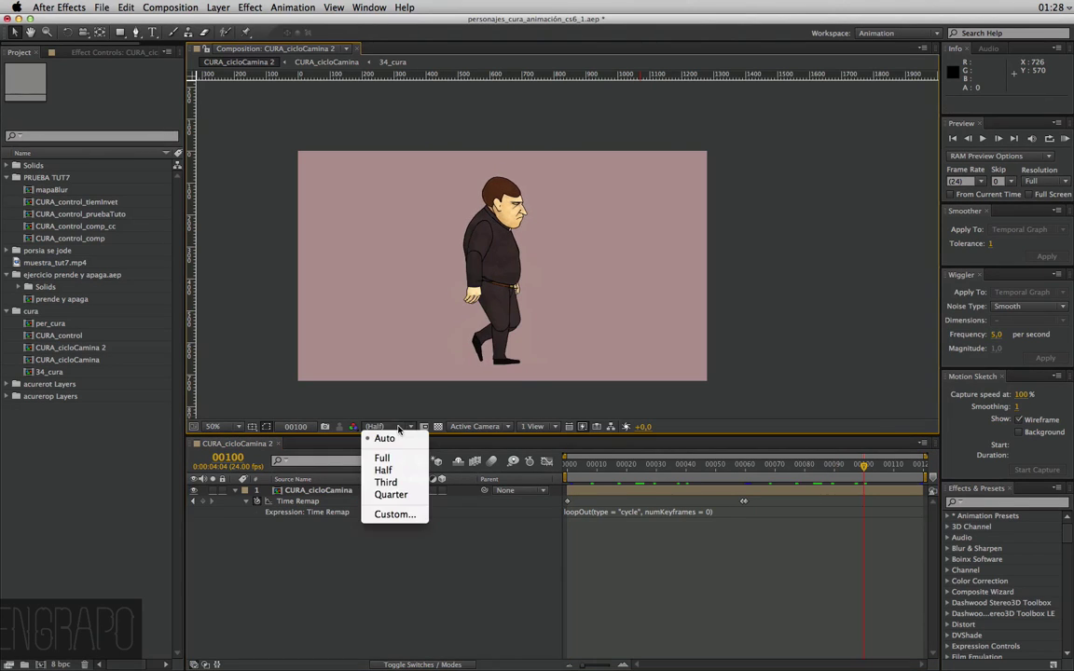
click(401, 496)
mouse_move(864, 465)
mouse_down()
mouse_move(746, 468)
mouse_move(782, 462)
mouse_up()
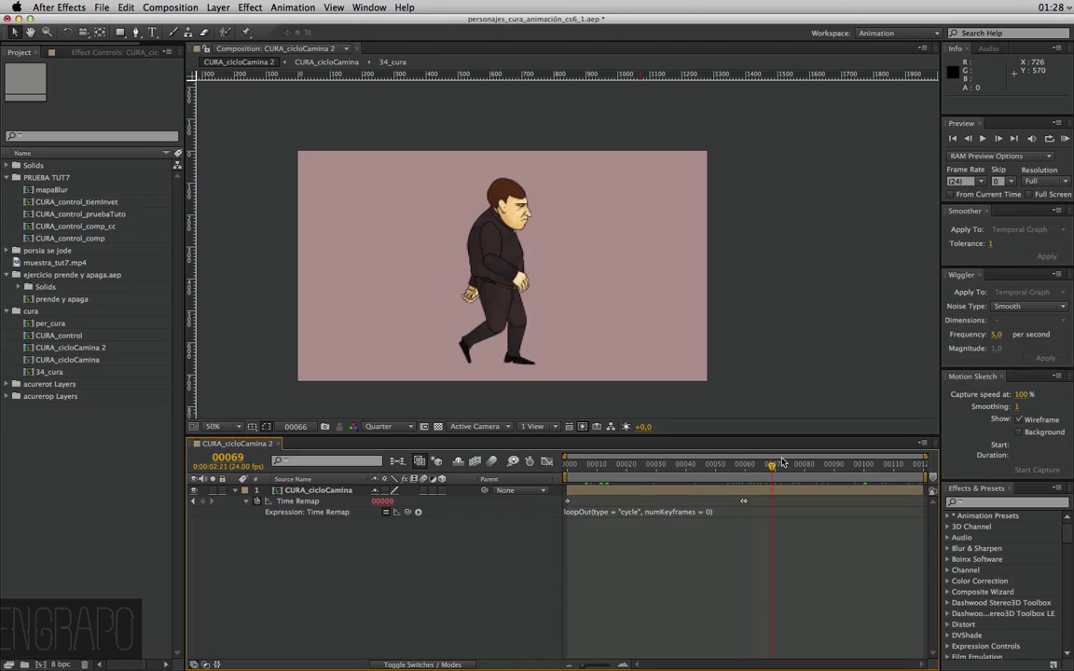
key(KP_0)
key(ctrl+s)
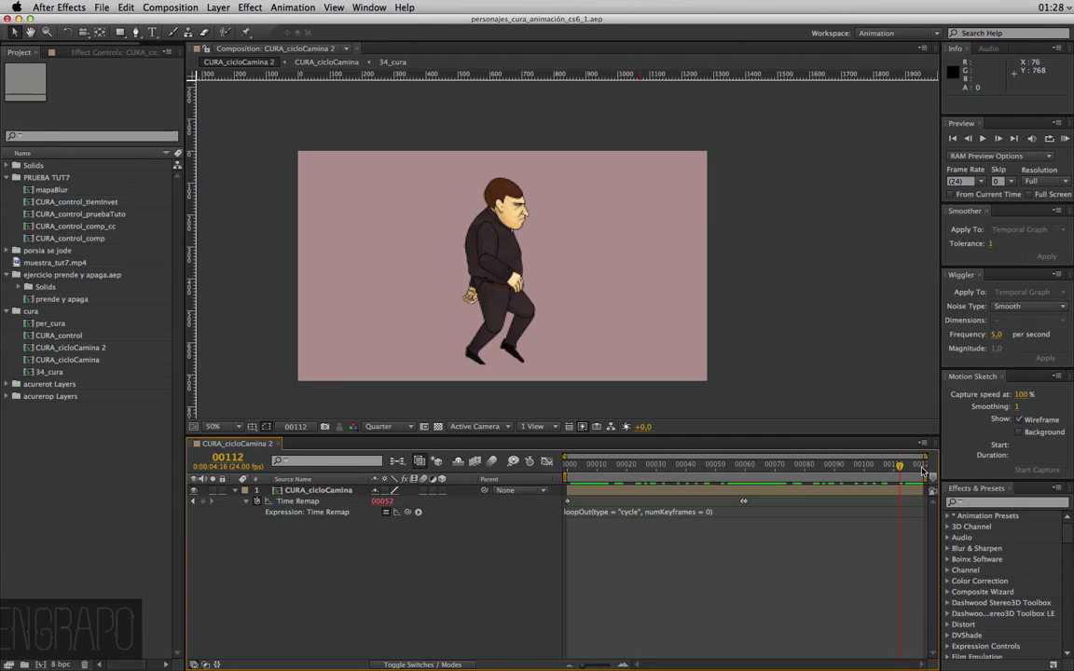
drag(923, 467, 691, 467)
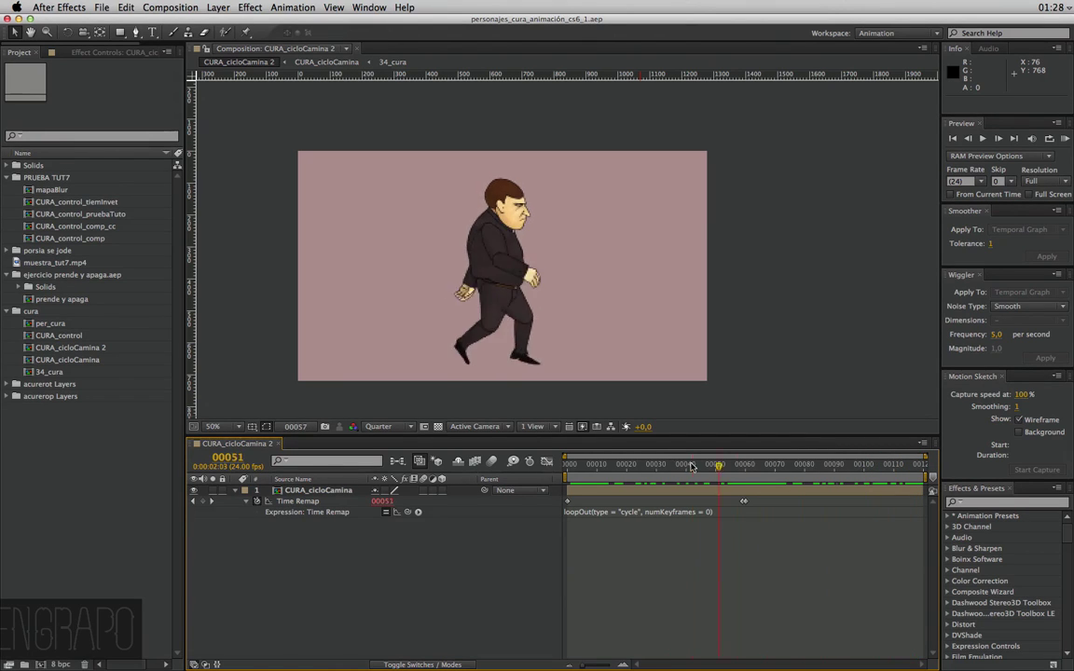
key(space)
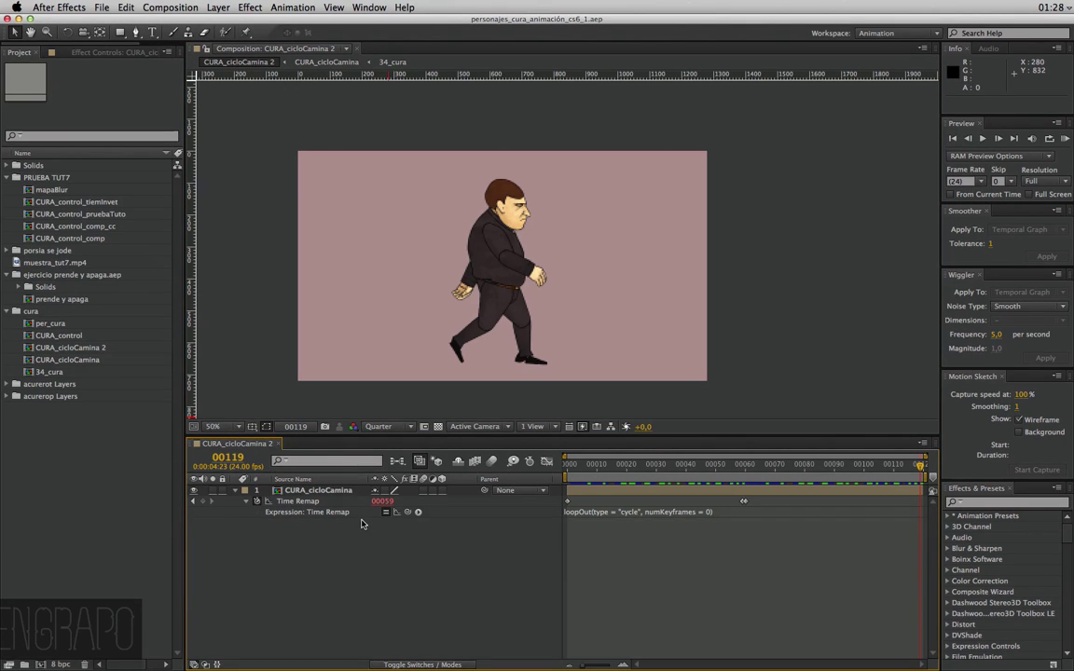
Create a black 1280×720 solid named piso and drag it below CURA_cicloCamina
key(super+y)
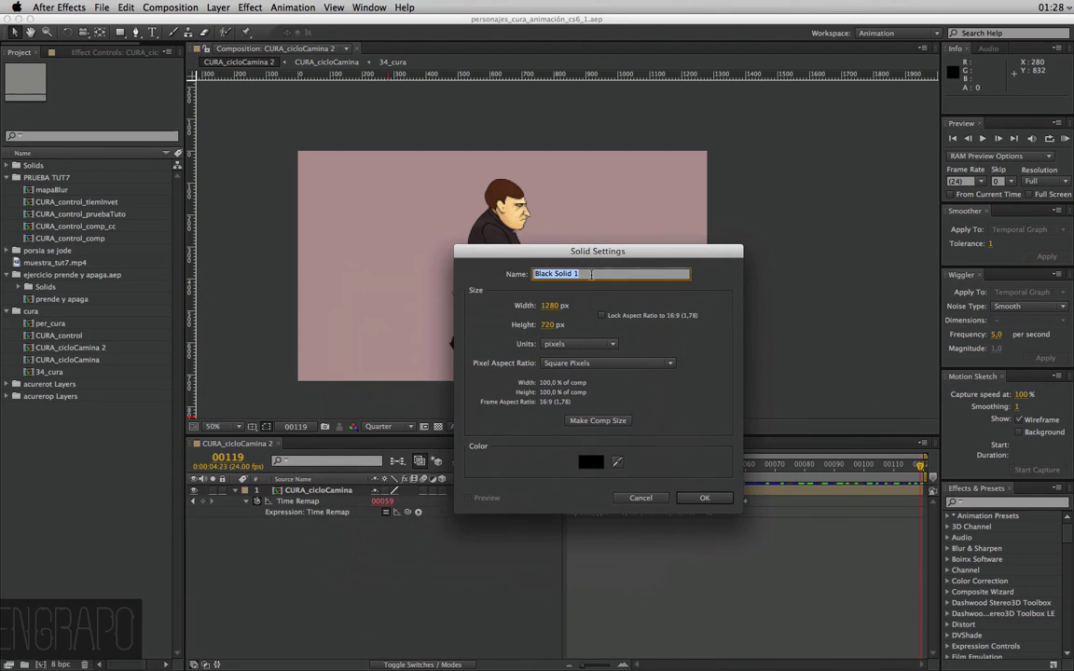
key(Return)
key(Return)
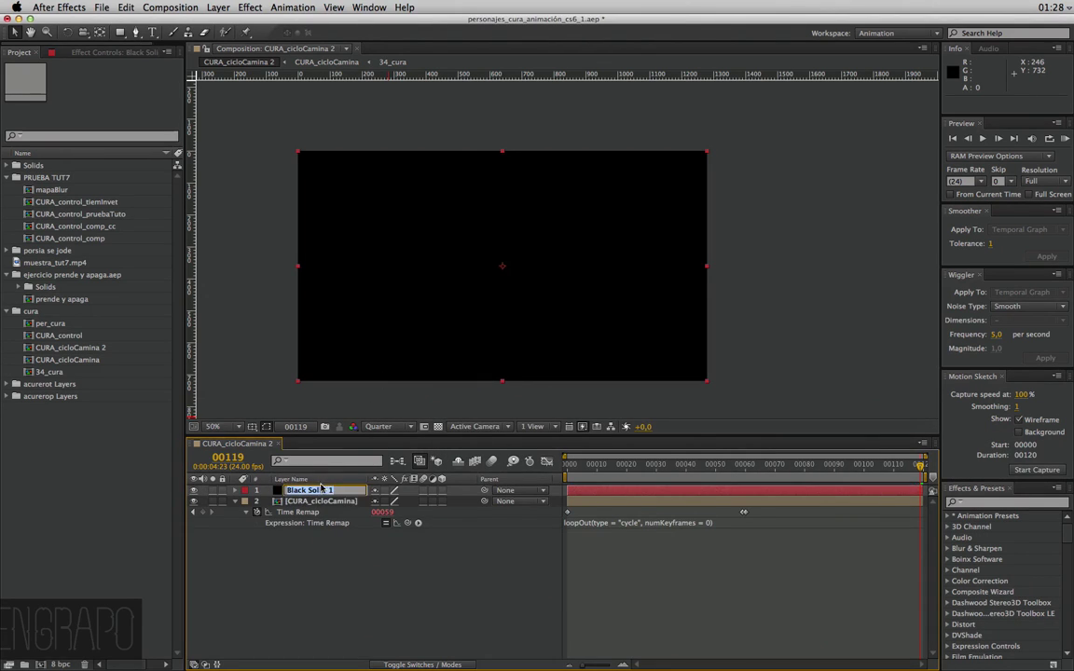
text(piso)
key(Return)
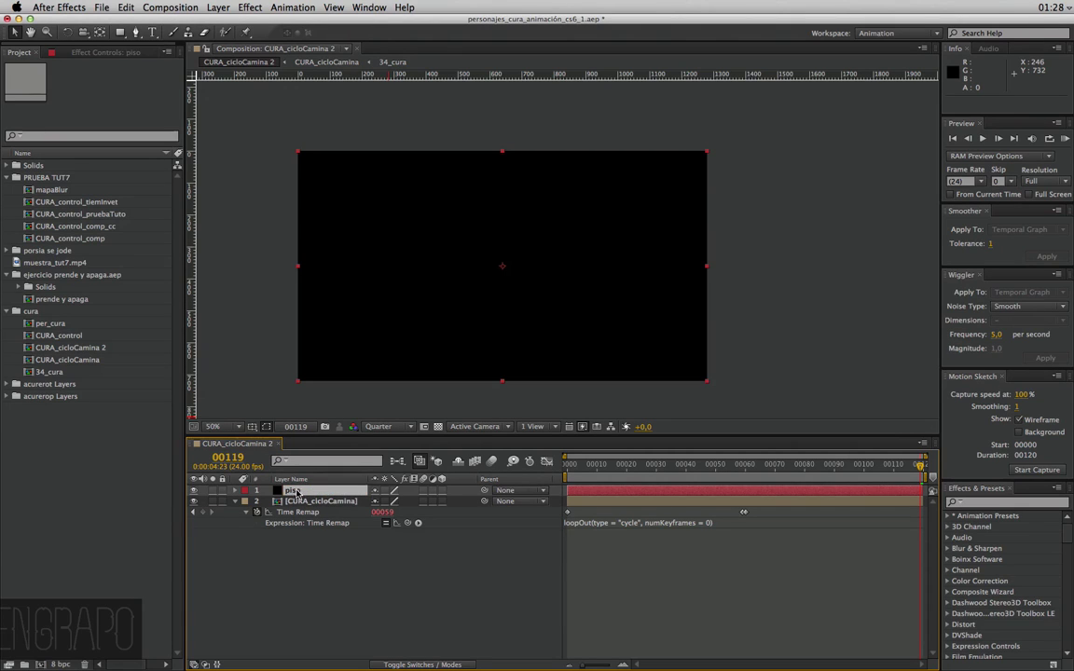
drag(308, 491, 299, 530)
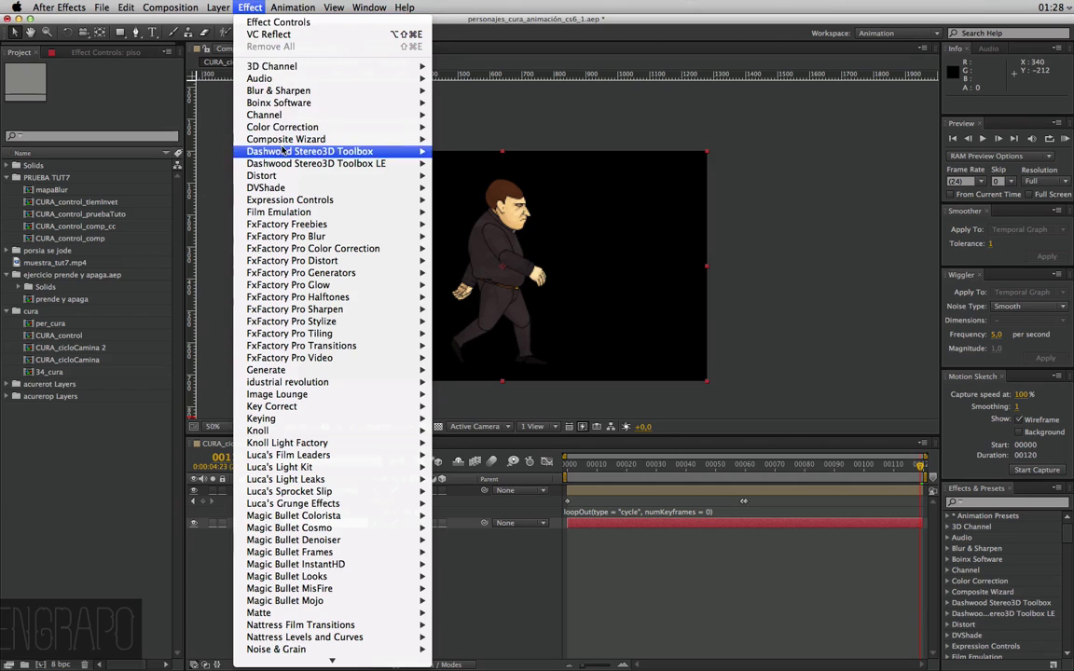
Apply Cell Pattern to the piso layer and set its type to Plates
scroll(331, 452, down, 3)
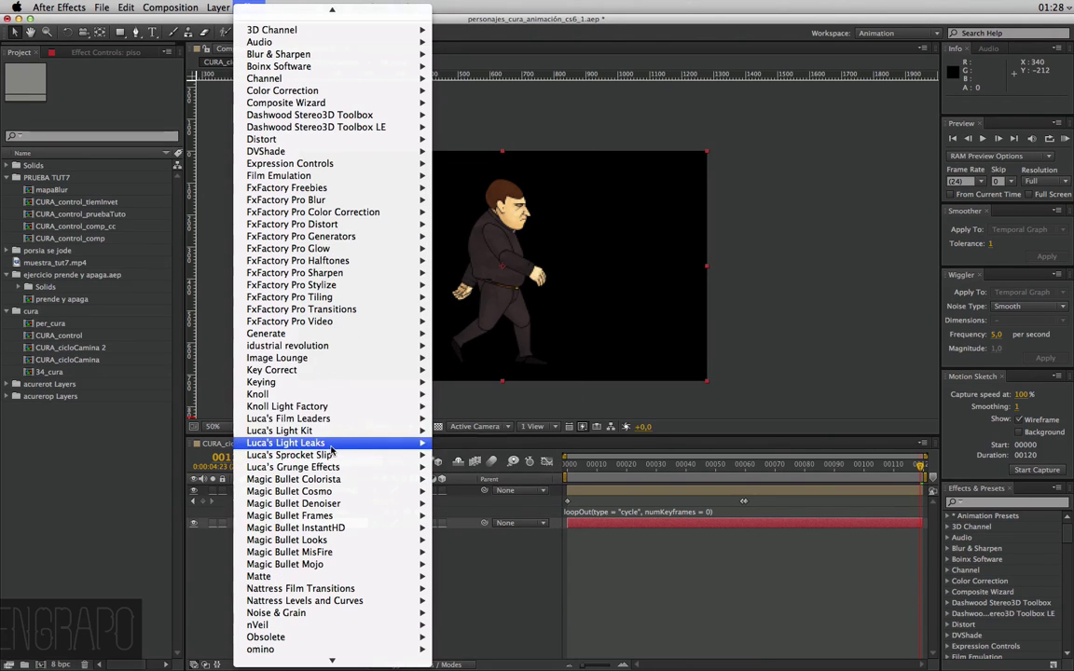
mouse_move(291, 338)
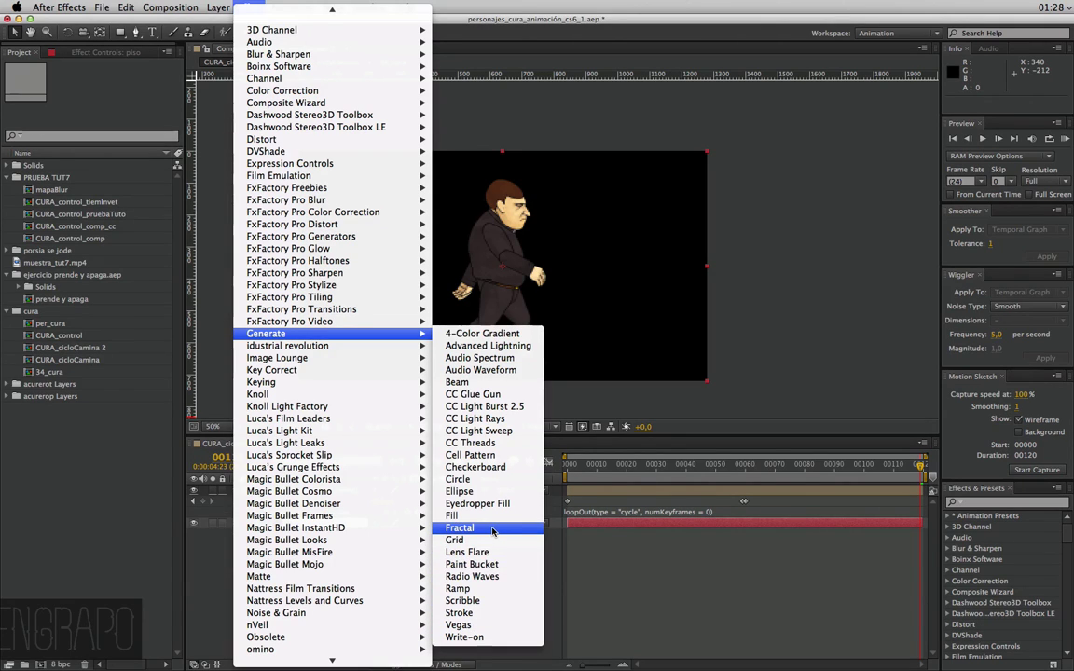
click(461, 456)
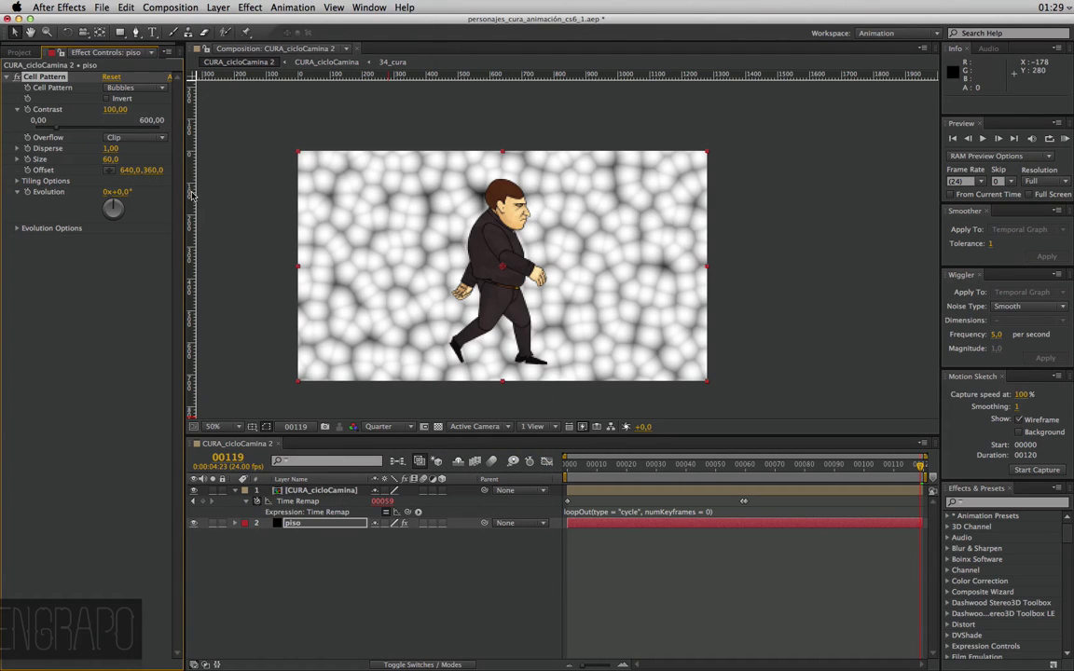
click(135, 89)
click(130, 110)
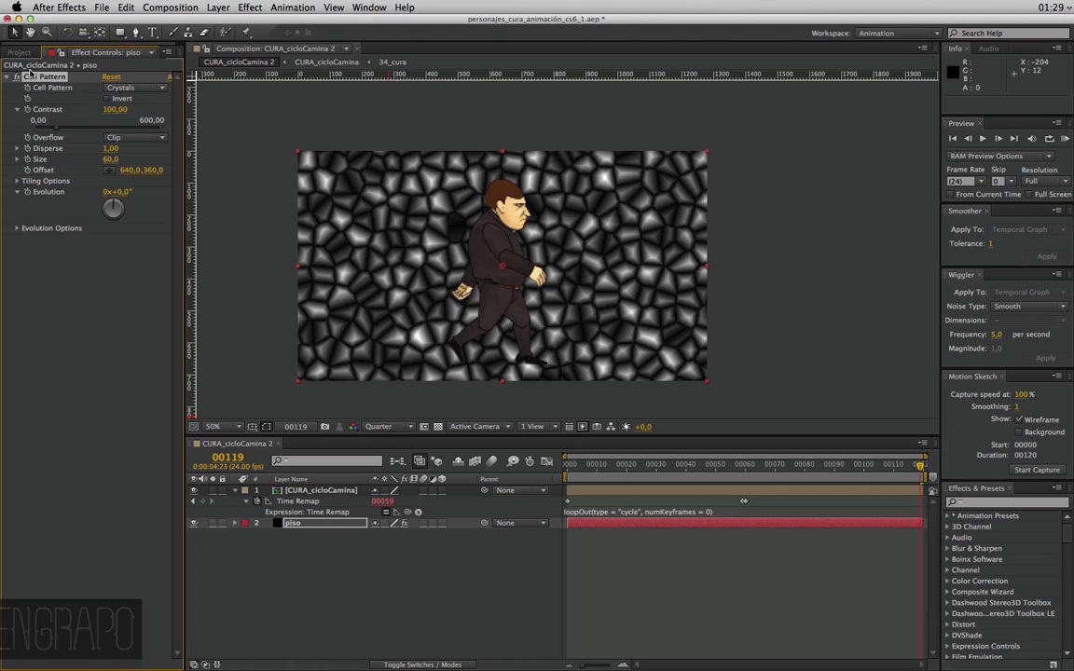
click(146, 87)
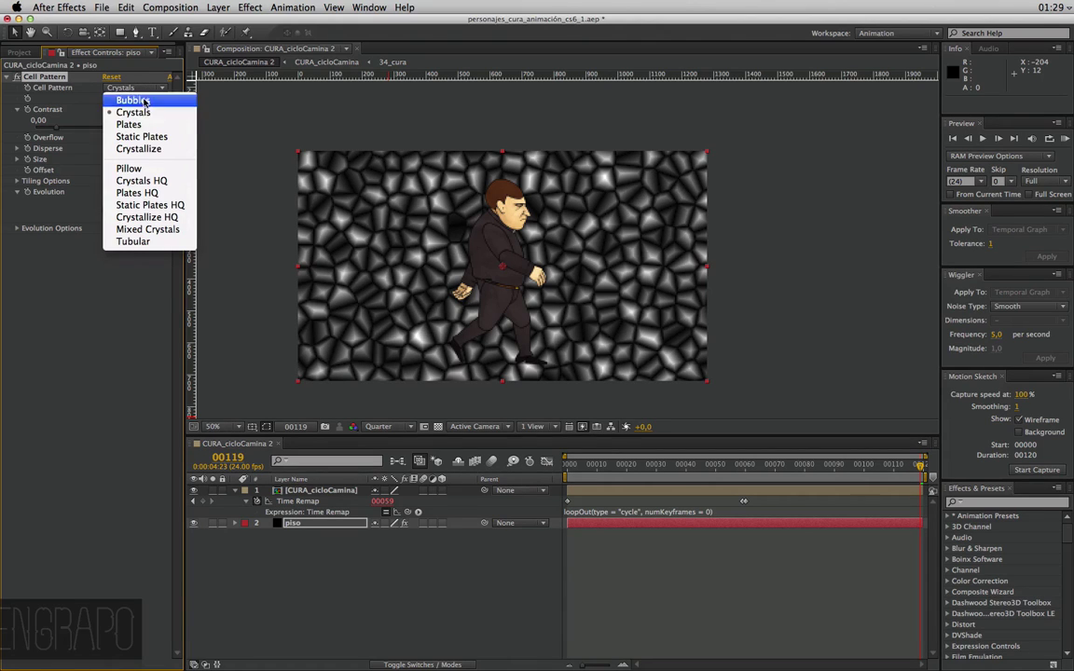
click(146, 125)
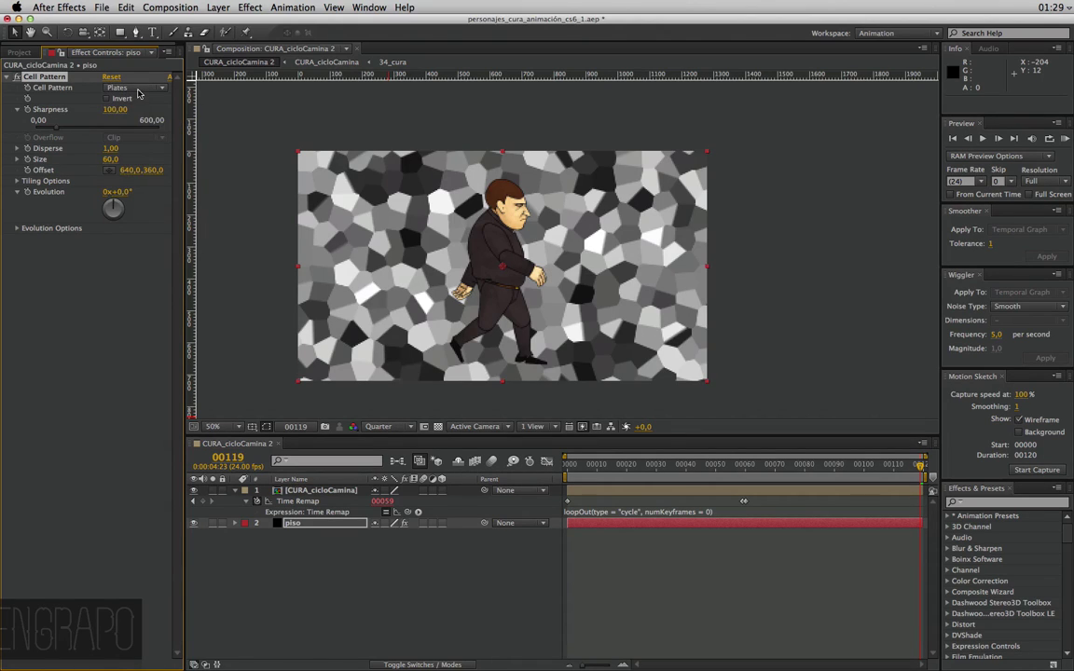
click(135, 89)
click(135, 89)
click(137, 89)
click(122, 88)
click(122, 89)
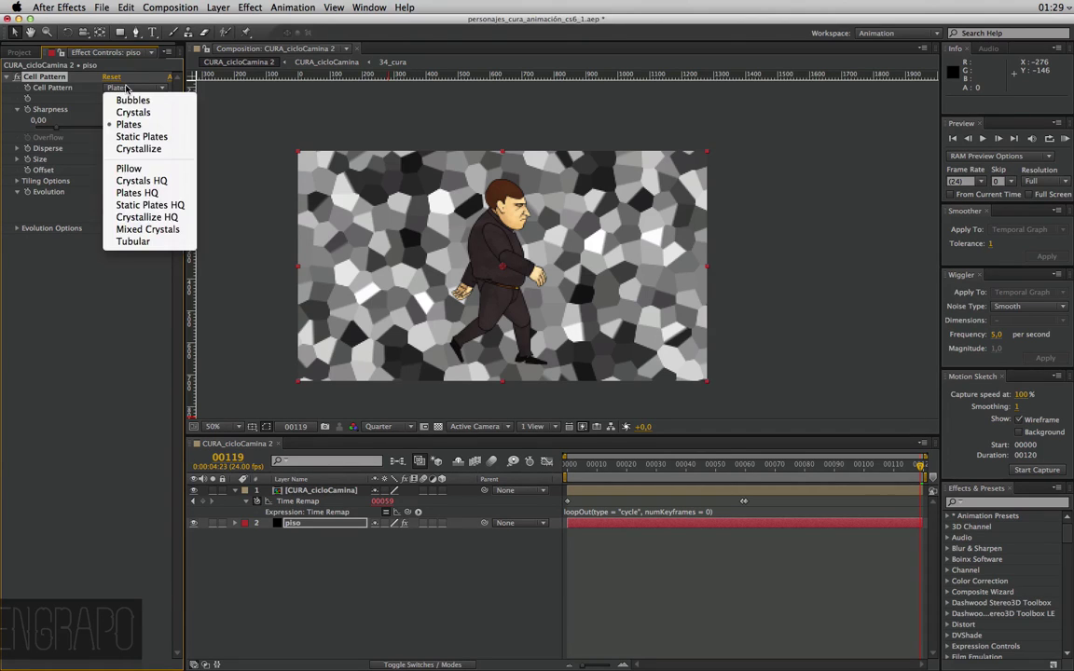
click(124, 89)
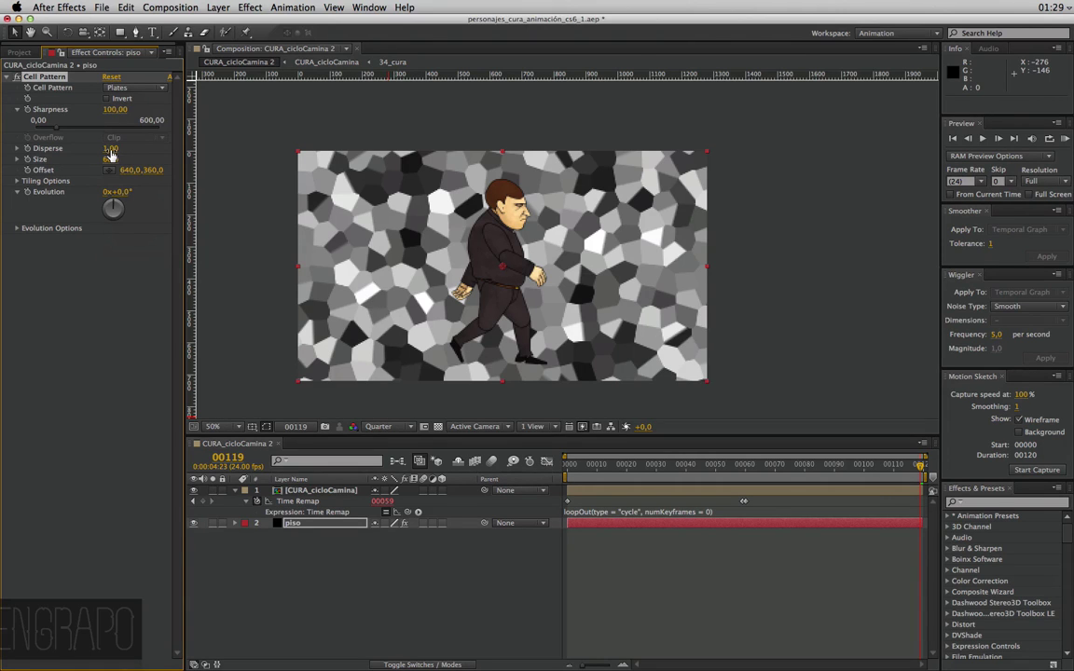
Adjust Disperse, shrink cell Size to 40, and mask piso to a bottom floor strip
mouse_move(111, 149)
mouse_down()
mouse_move(216, 153)
mouse_move(4, 160)
mouse_up()
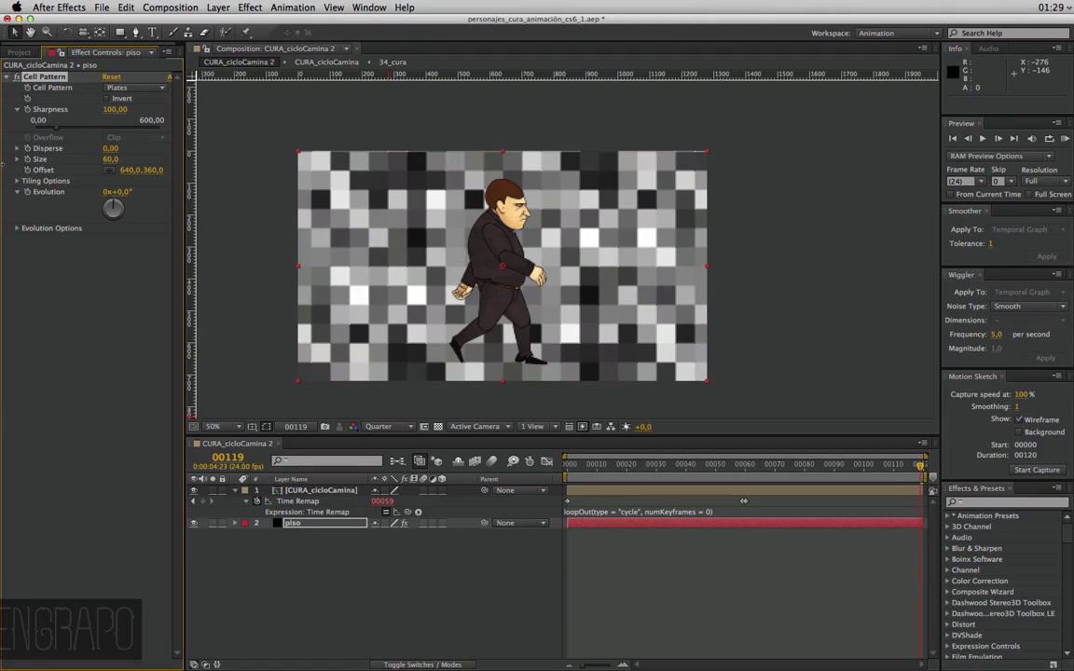
scroll(554, 307, up, 2)
scroll(312, 247, down, 2)
drag(110, 160, 98, 160)
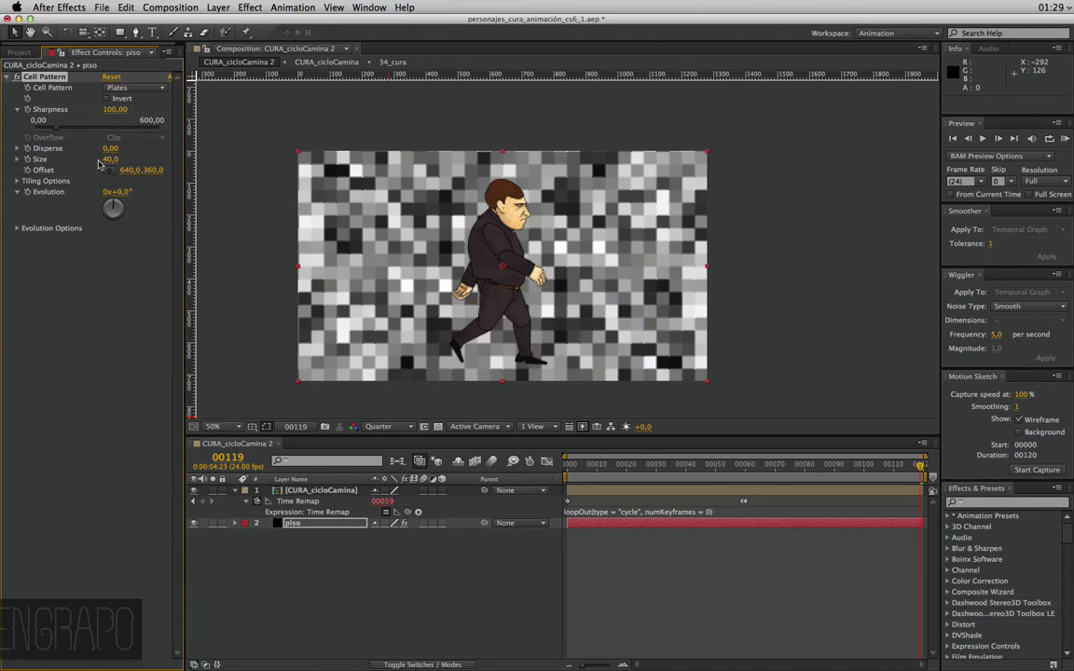
click(55, 79)
click(119, 32)
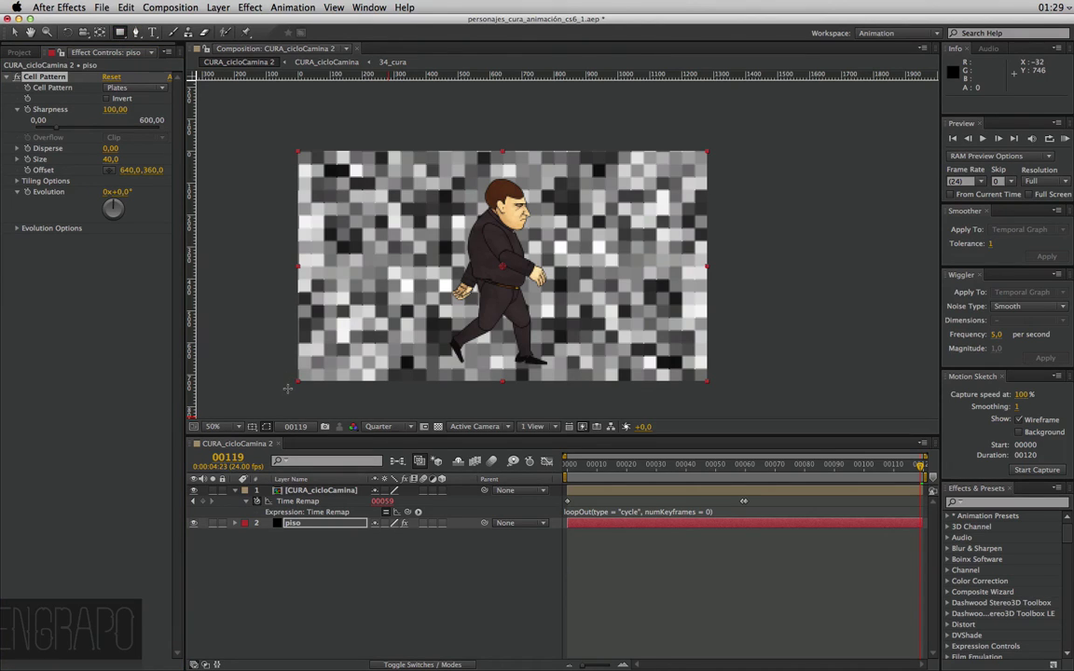
drag(288, 388, 761, 318)
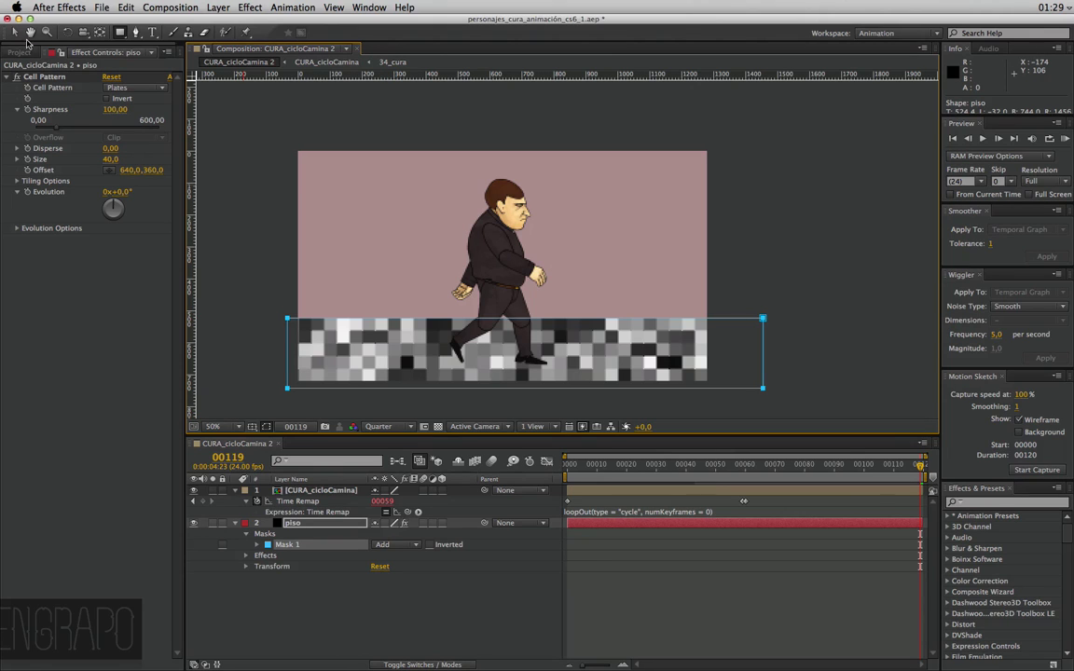
Preview the priest walking over the Plates floor strip, then reselect the Cell Pattern effect
key(v)
click(633, 599)
key(space)
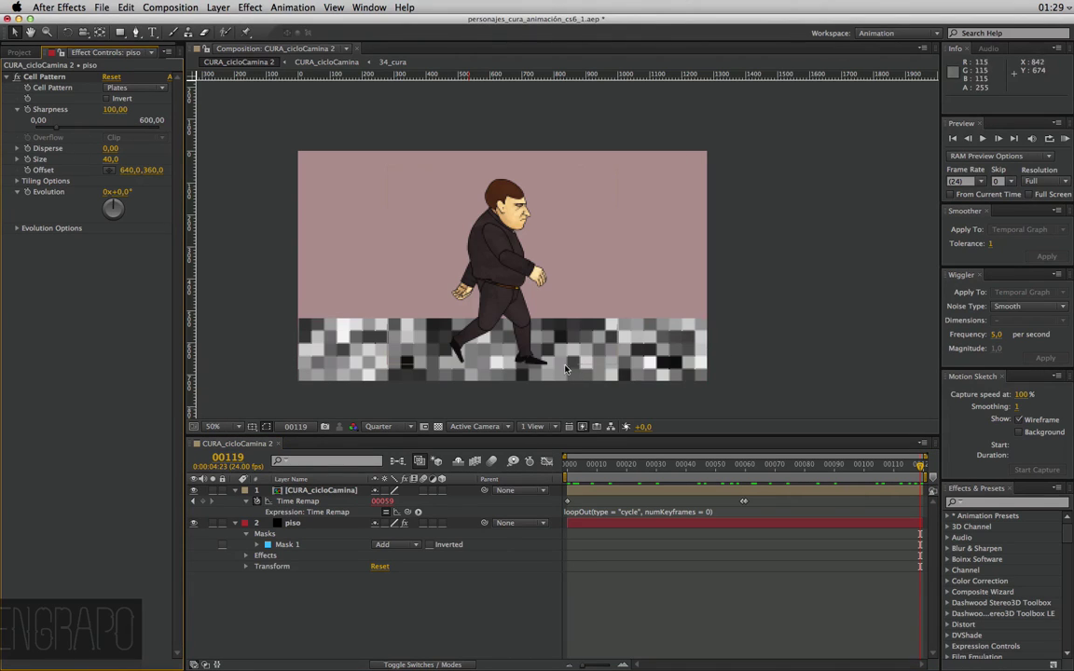
click(50, 77)
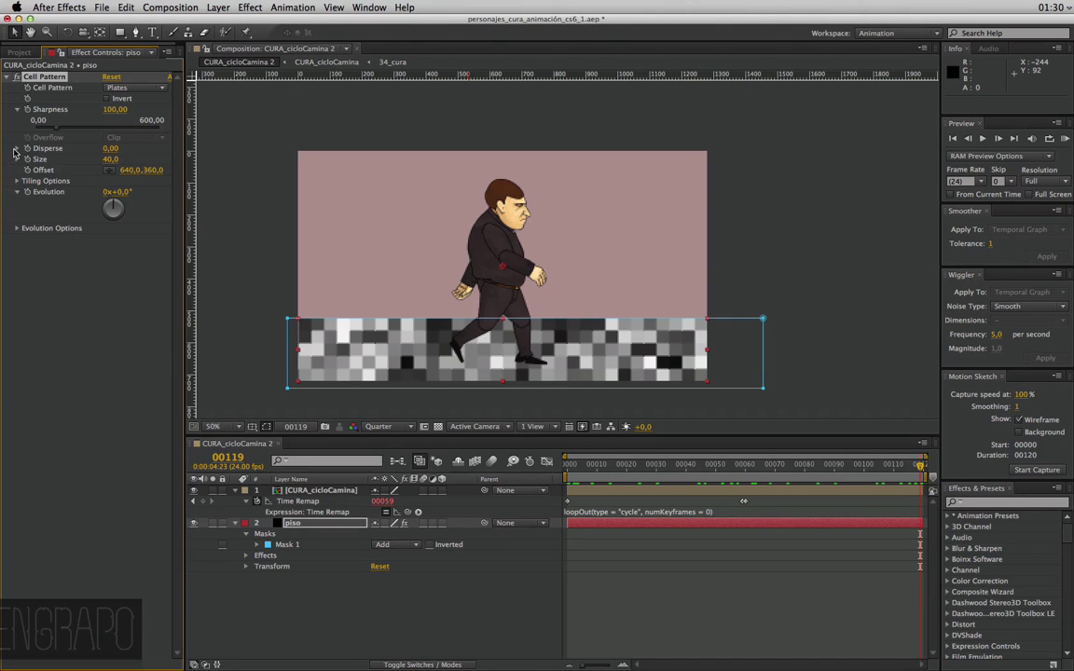
Test sliding the floor pattern's Offset sideways, undoing it back to 640,0,360,0
click(17, 228)
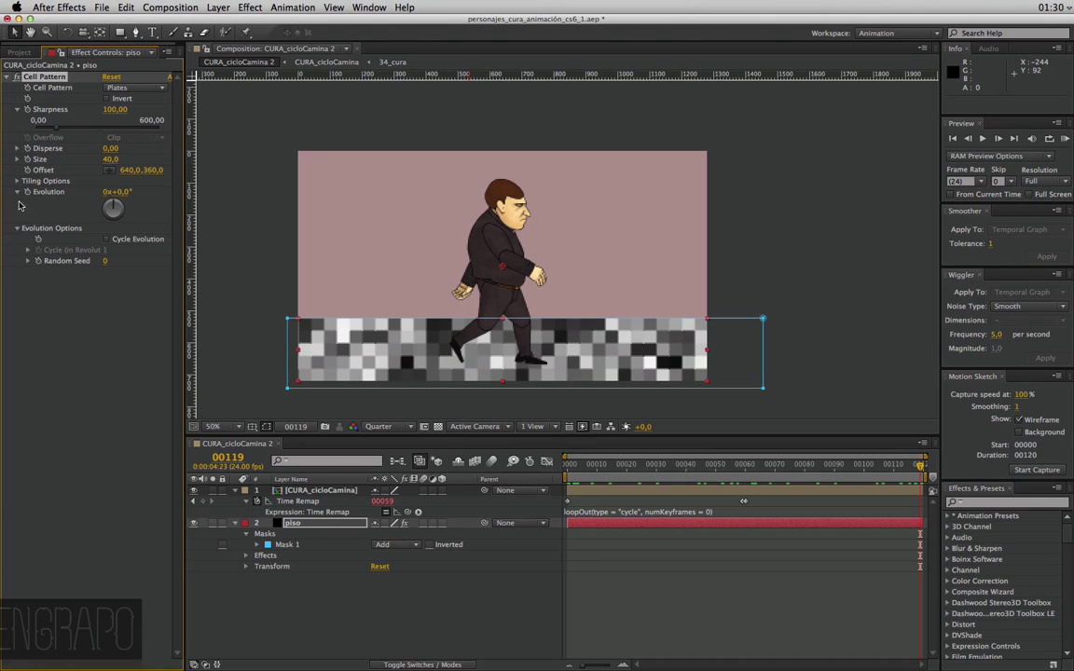
click(18, 181)
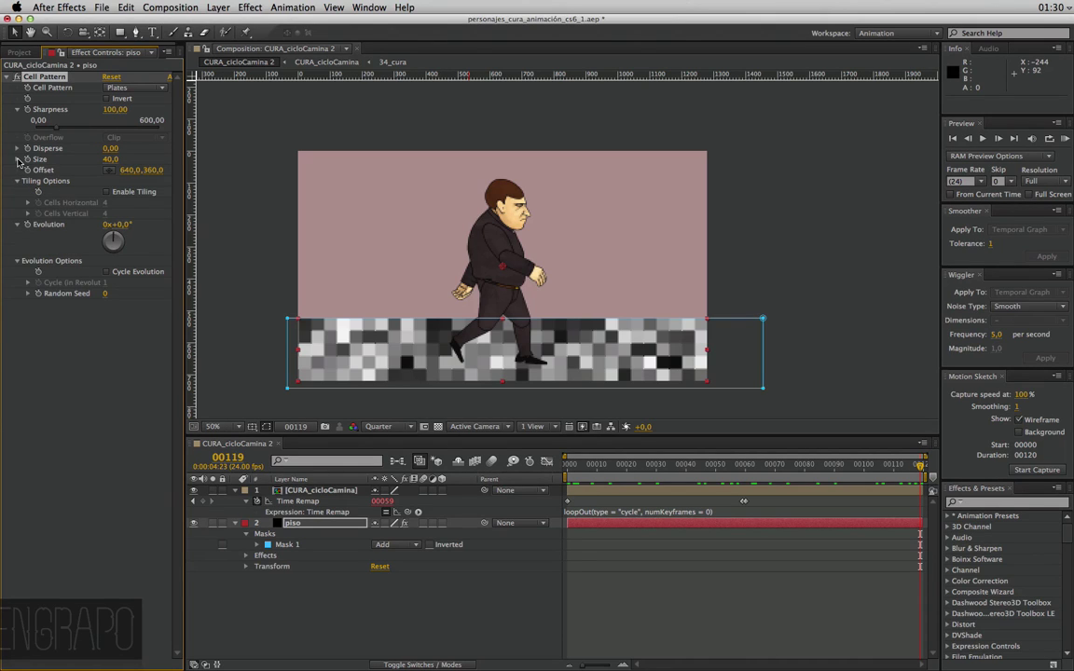
click(17, 159)
click(16, 160)
click(17, 160)
click(16, 160)
click(17, 181)
drag(130, 170, 762, 172)
key(ctrl+z)
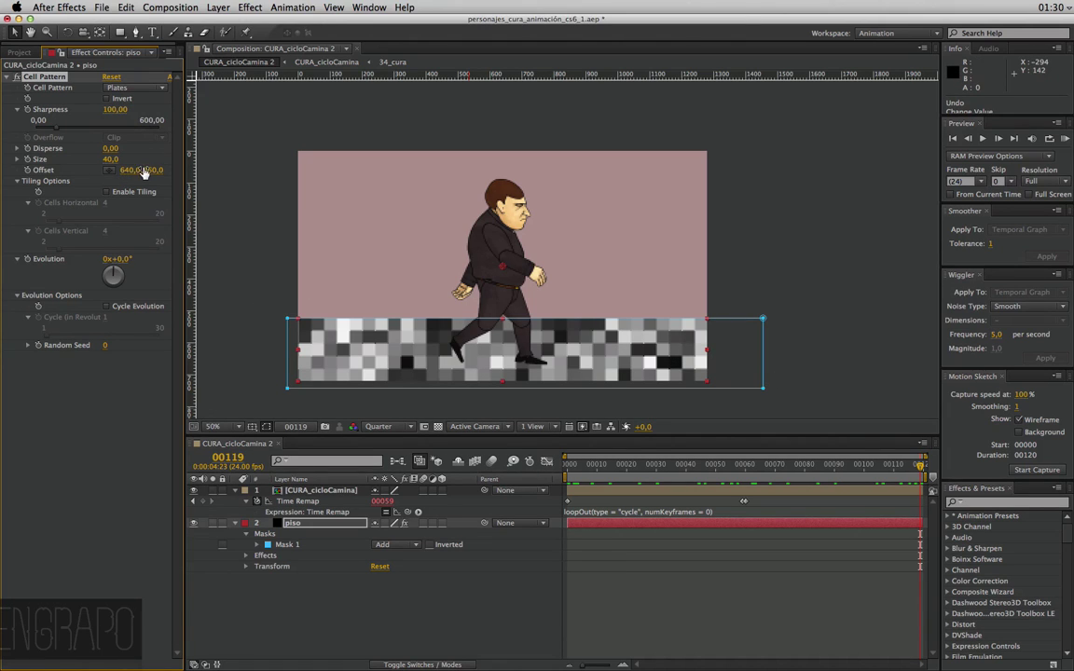
drag(137, 173, 522, 187)
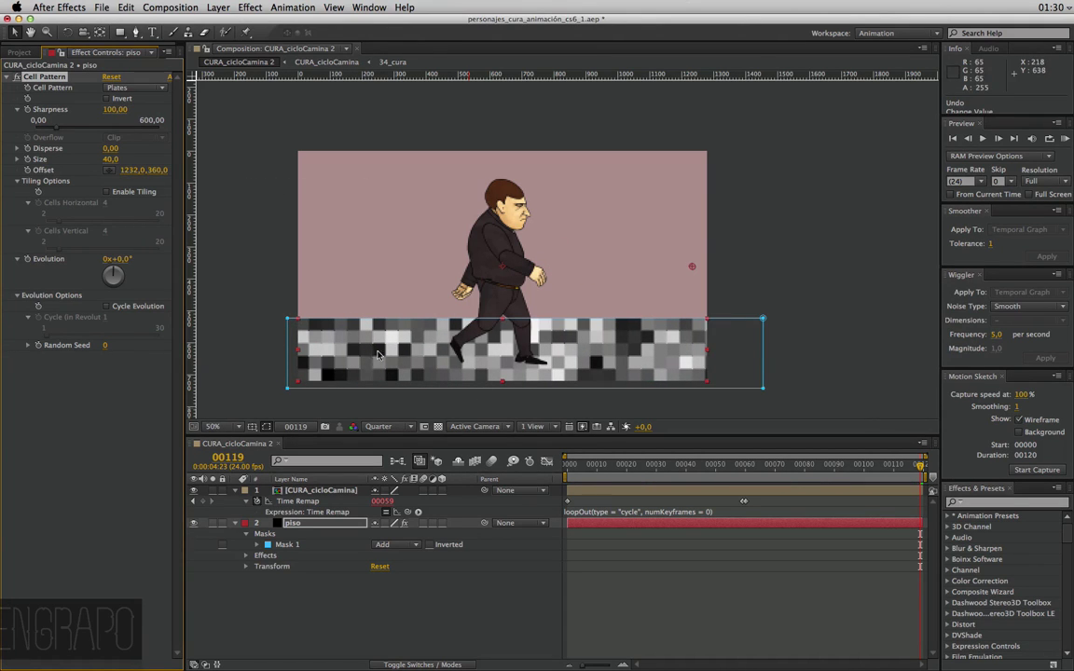
key(super+z)
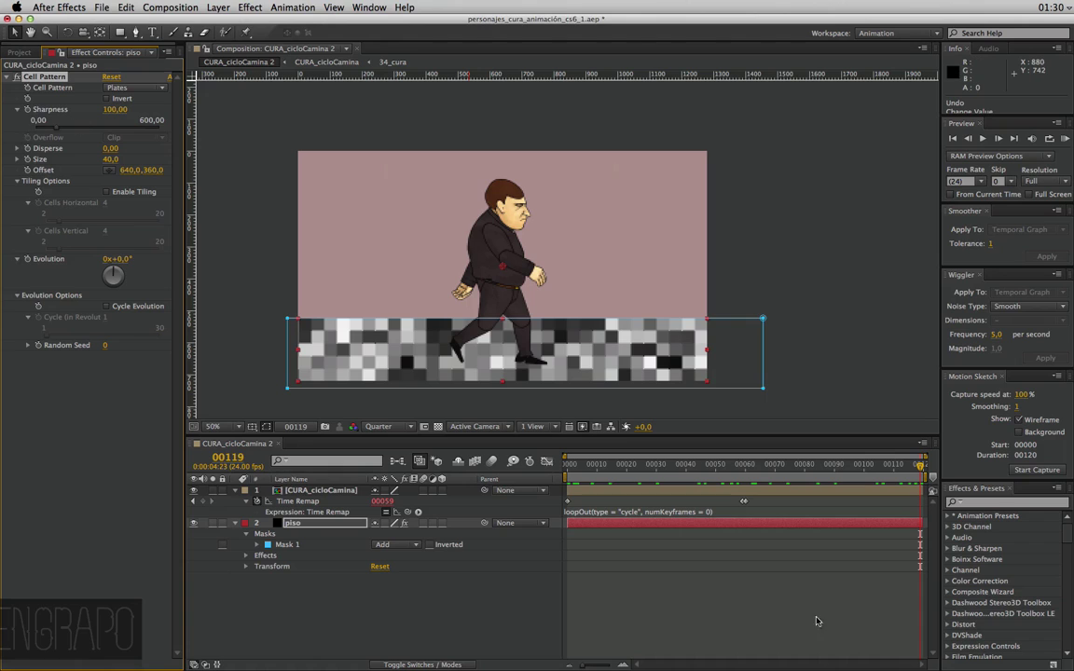
Replay the walk from the first frame and collapse the Cell Pattern settings
click(739, 611)
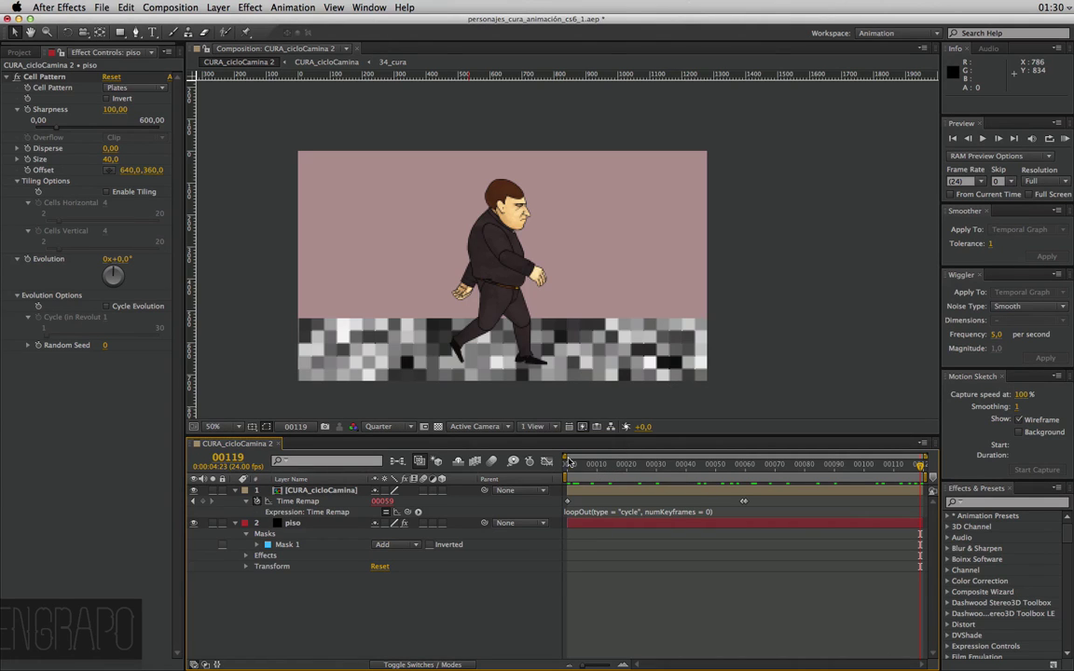
click(570, 466)
key(space)
click(6, 76)
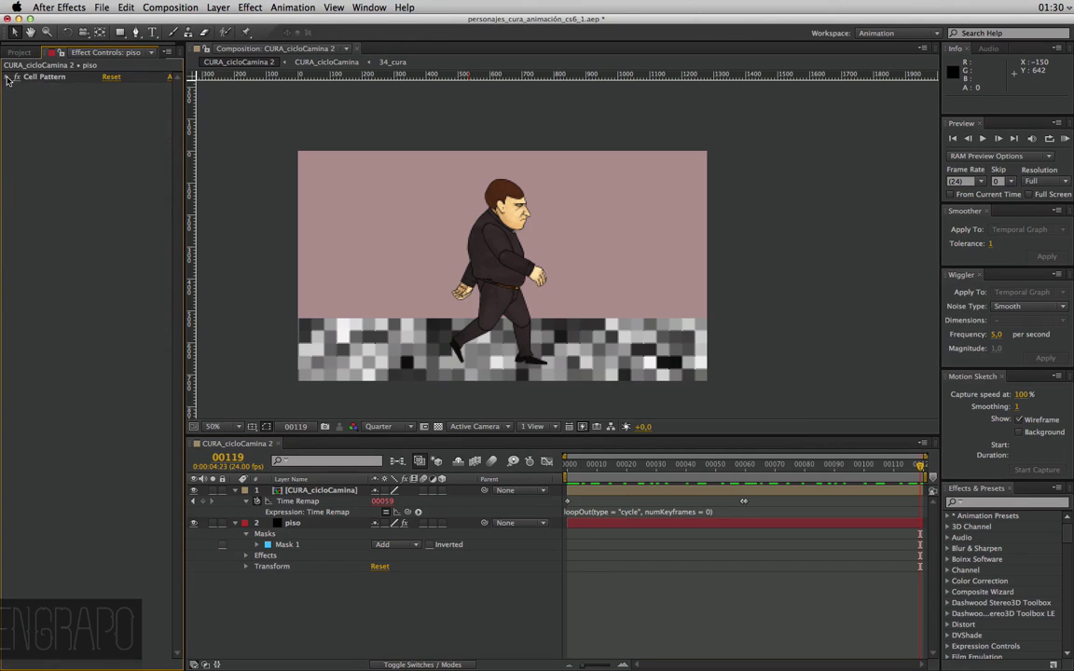
click(53, 108)
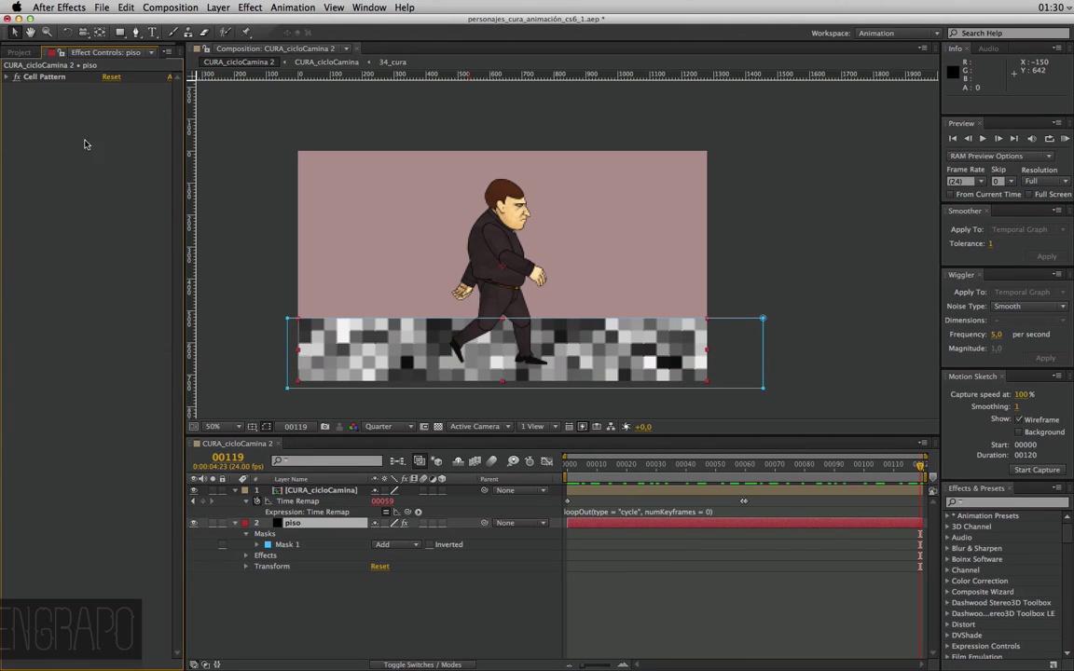
Create a black solid named 'pared color' and move it beneath CURA_cicloCamina
click(410, 631)
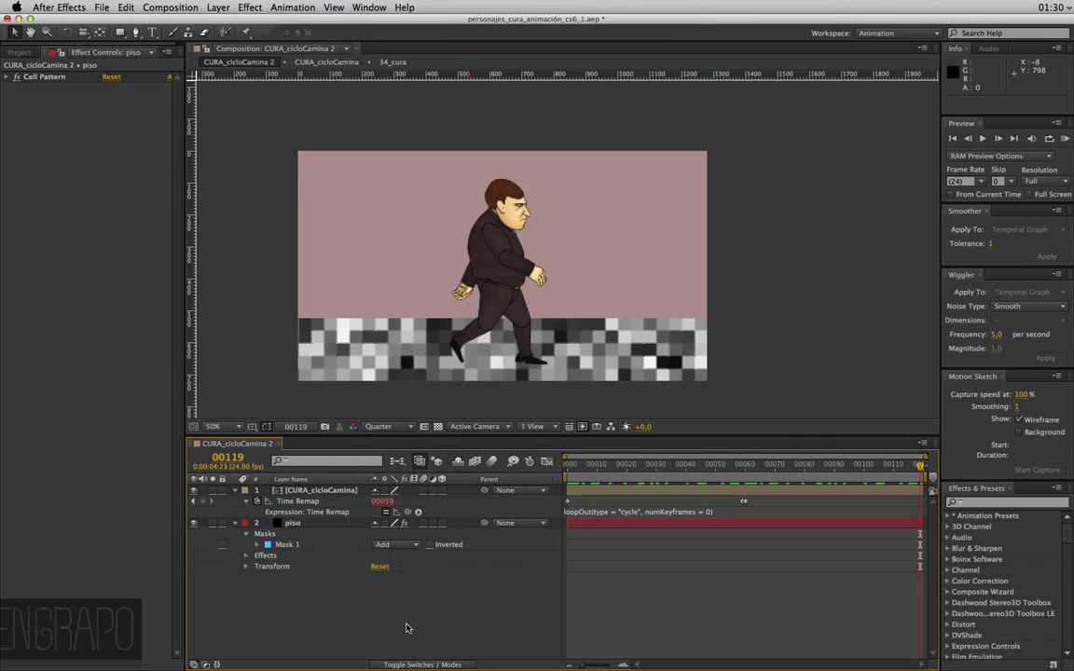
key(super+y)
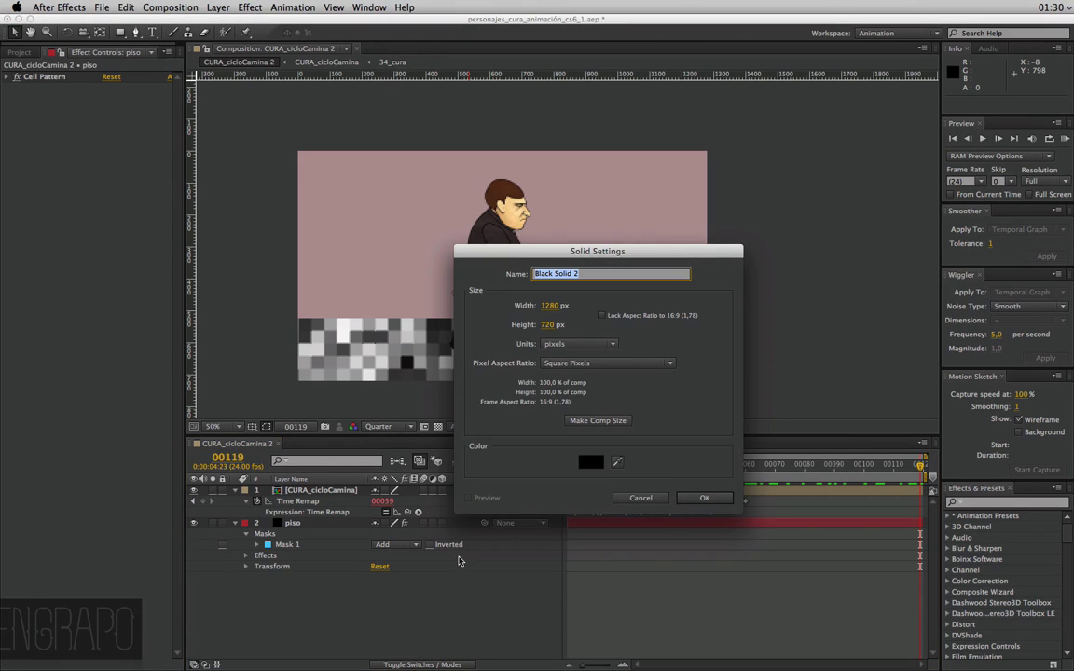
text(pa)
text(red)
text(colr)
text(r)
key(Return)
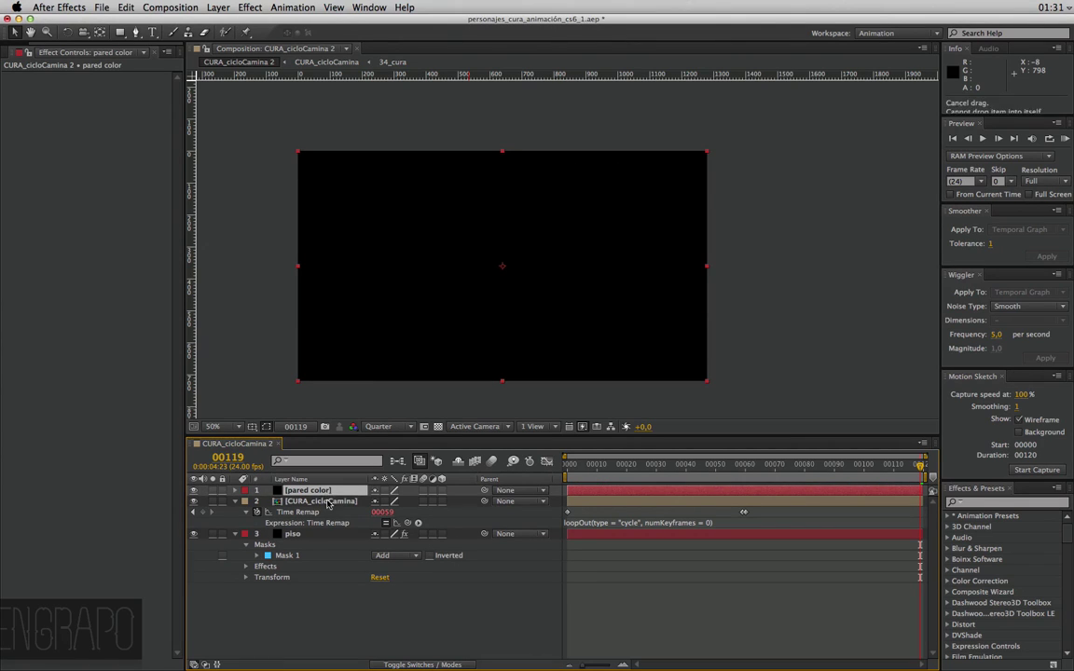
key(super+bracketleft)
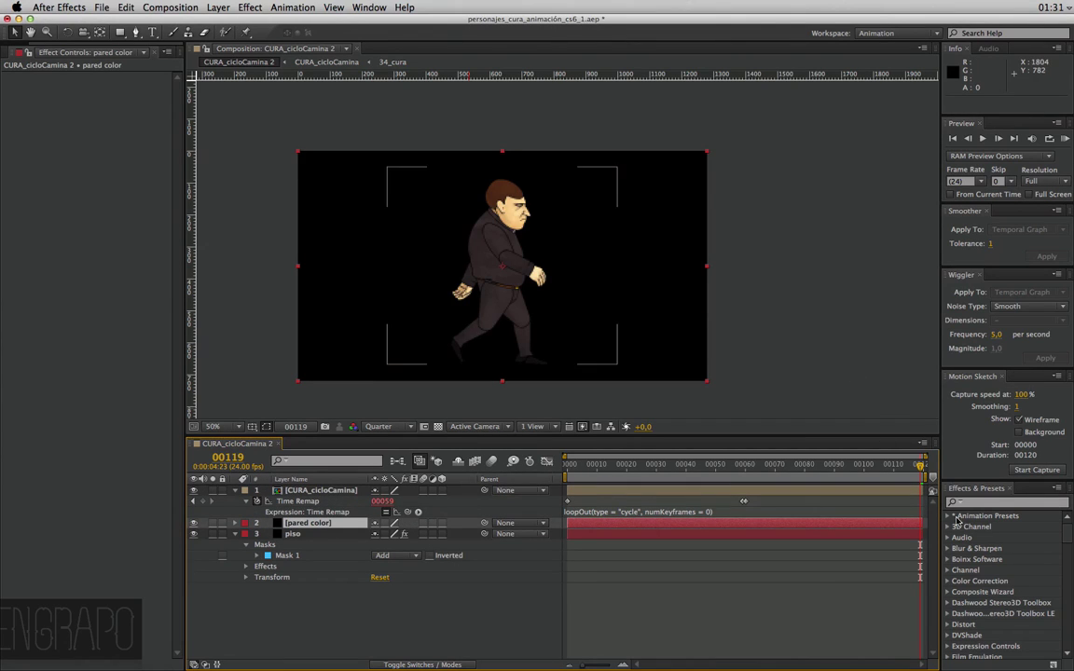
Apply the Generate > Ramp effect to the pared color solid
click(975, 503)
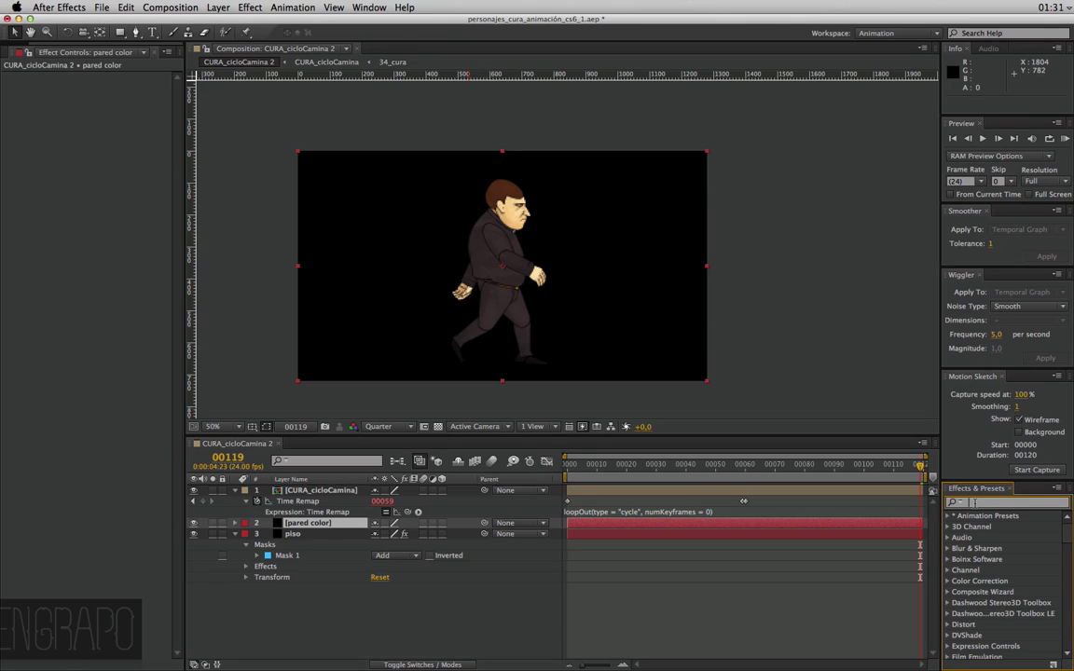
click(250, 7)
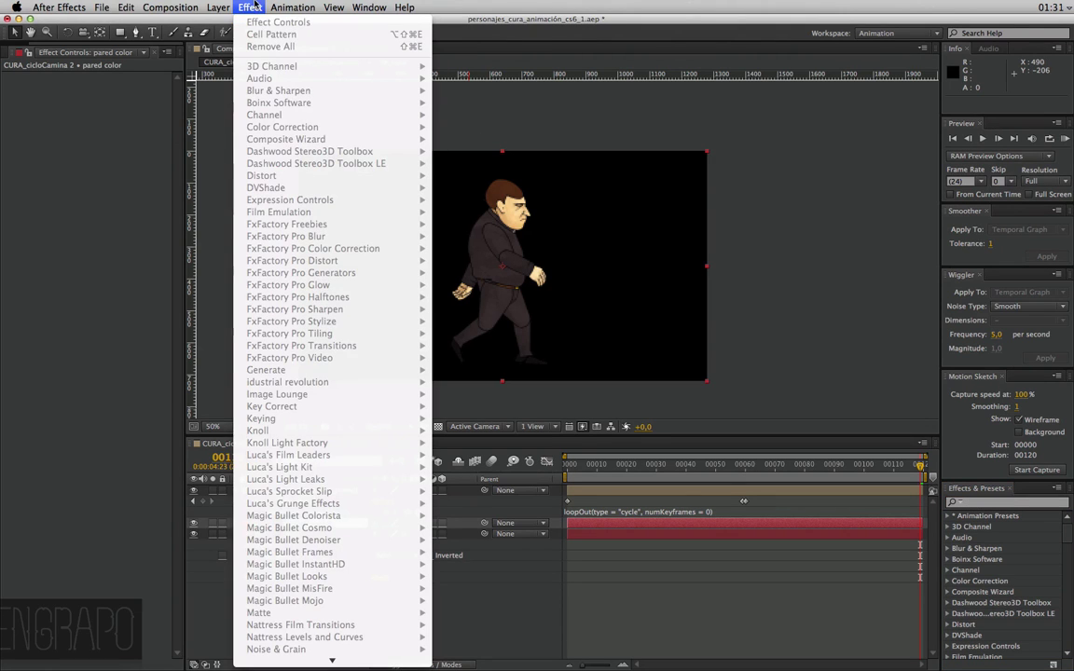
click(250, 7)
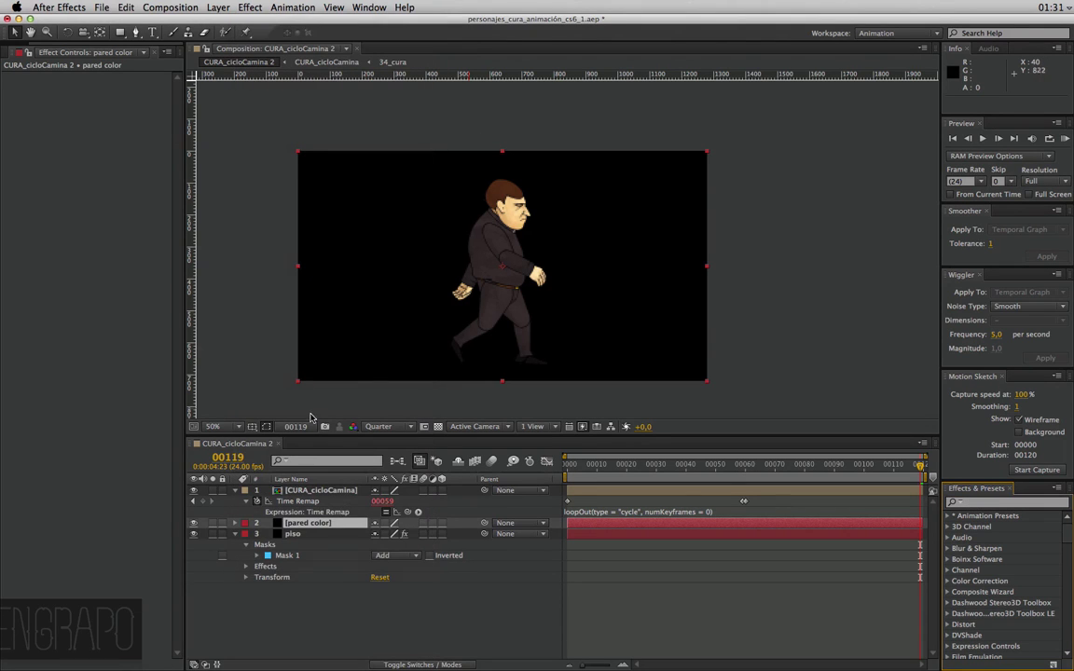
click(250, 8)
mouse_move(328, 375)
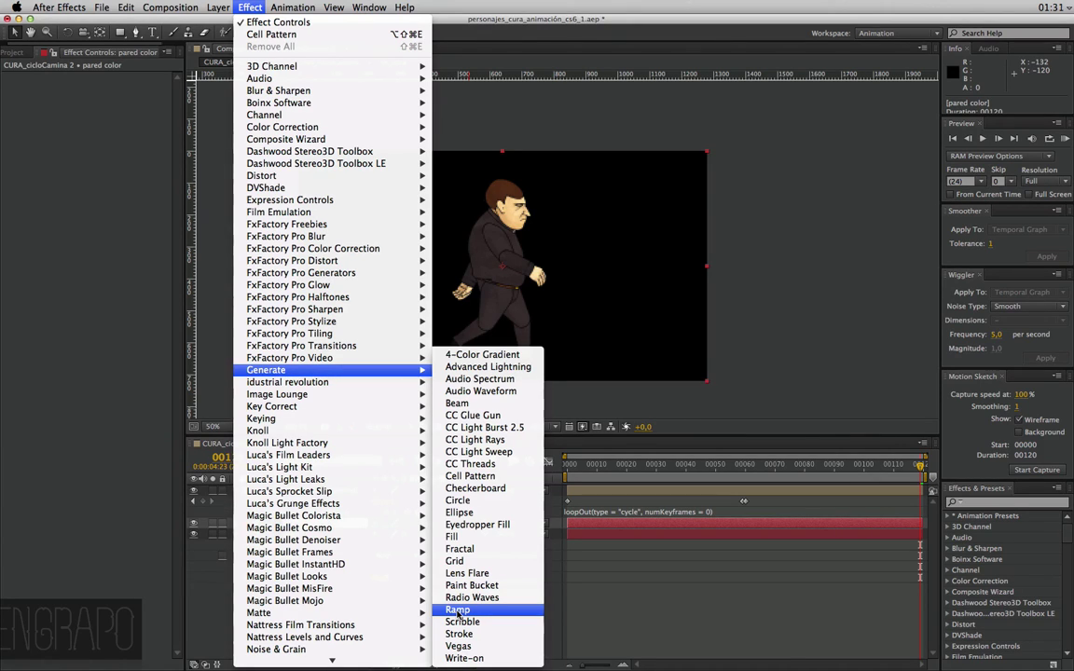
click(458, 610)
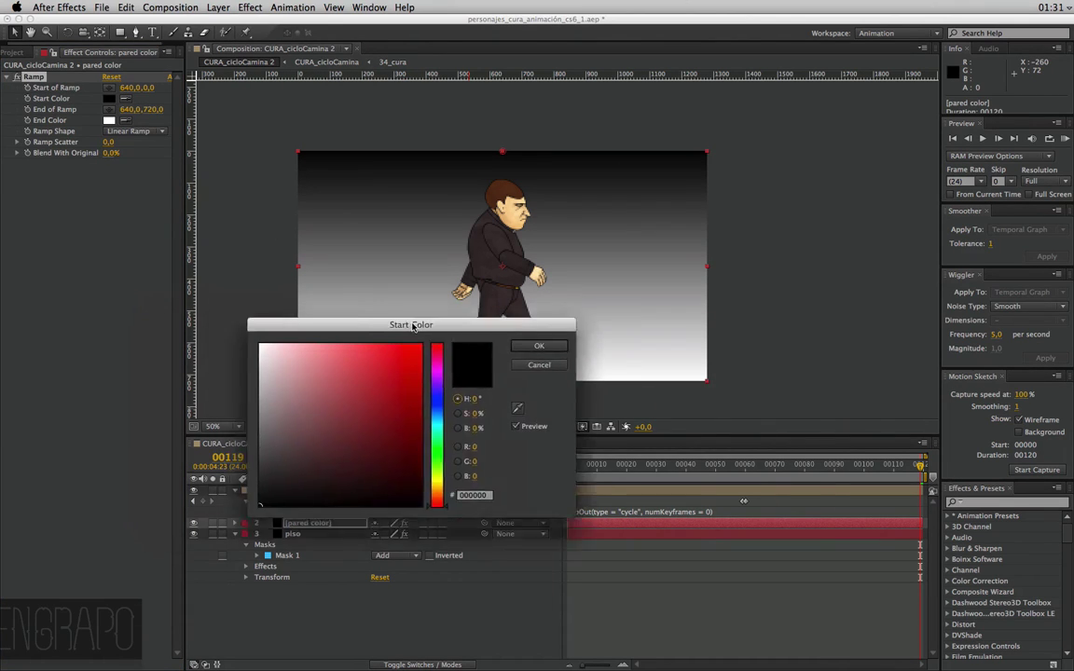
Set the Ramp start colour to blue and the end colour to dark blue 2F3745
drag(420, 320, 683, 376)
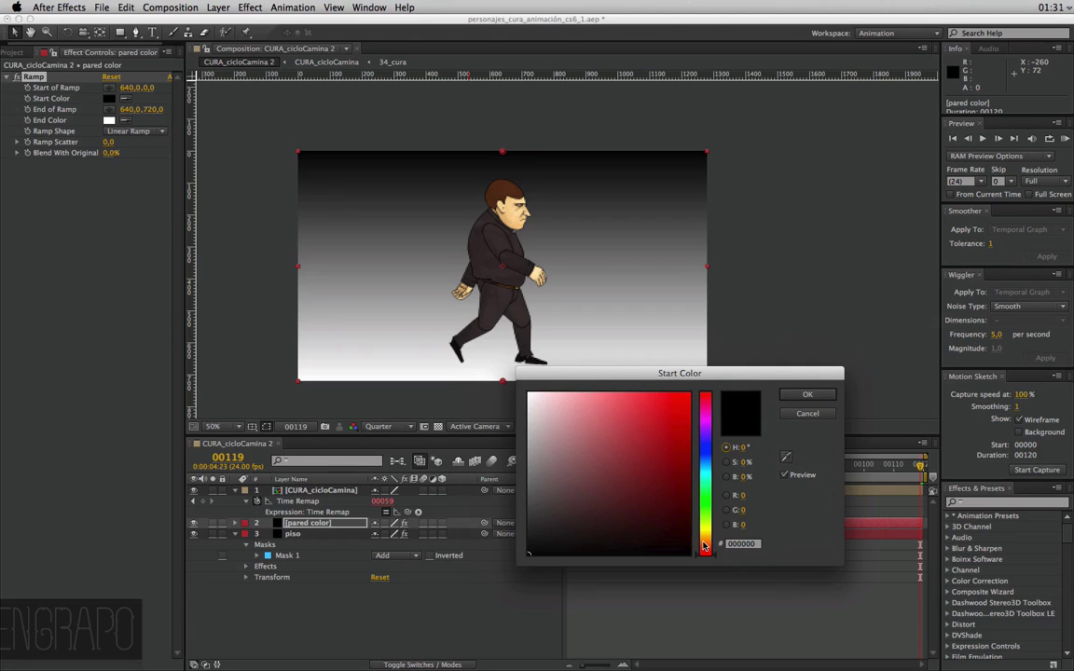
drag(704, 547, 705, 460)
click(670, 483)
click(807, 395)
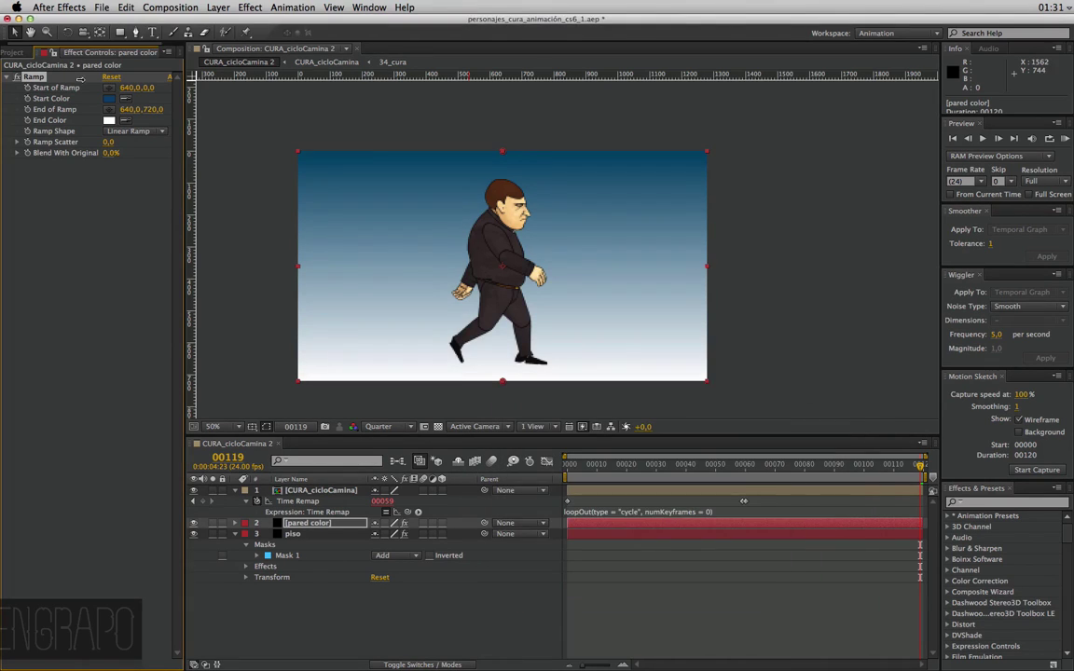
click(109, 121)
drag(696, 477, 704, 457)
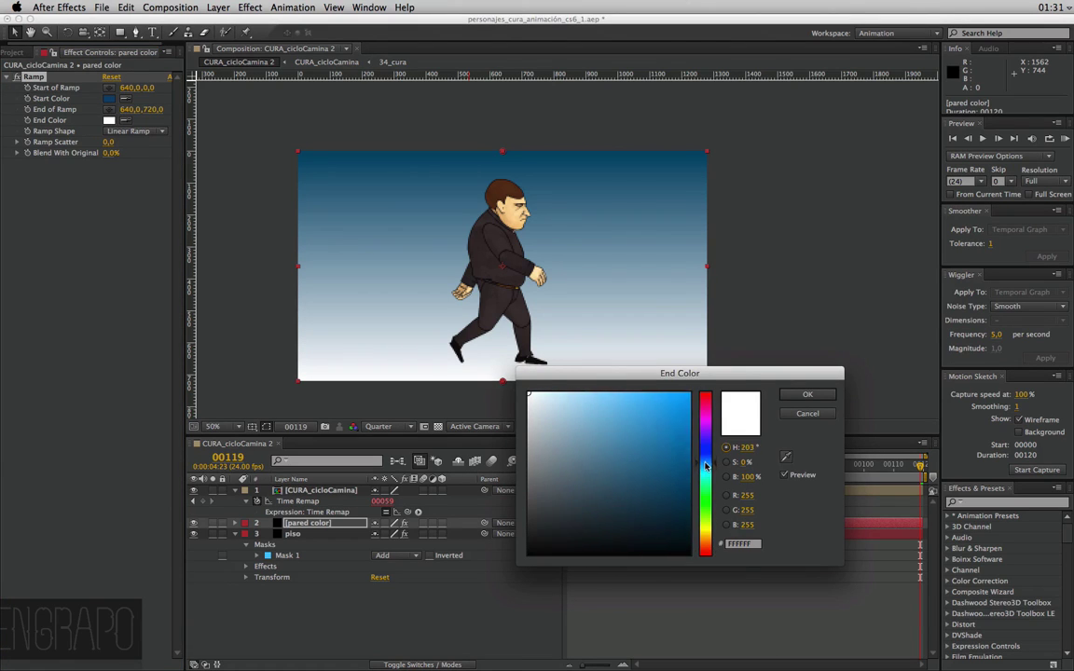
drag(590, 499, 580, 511)
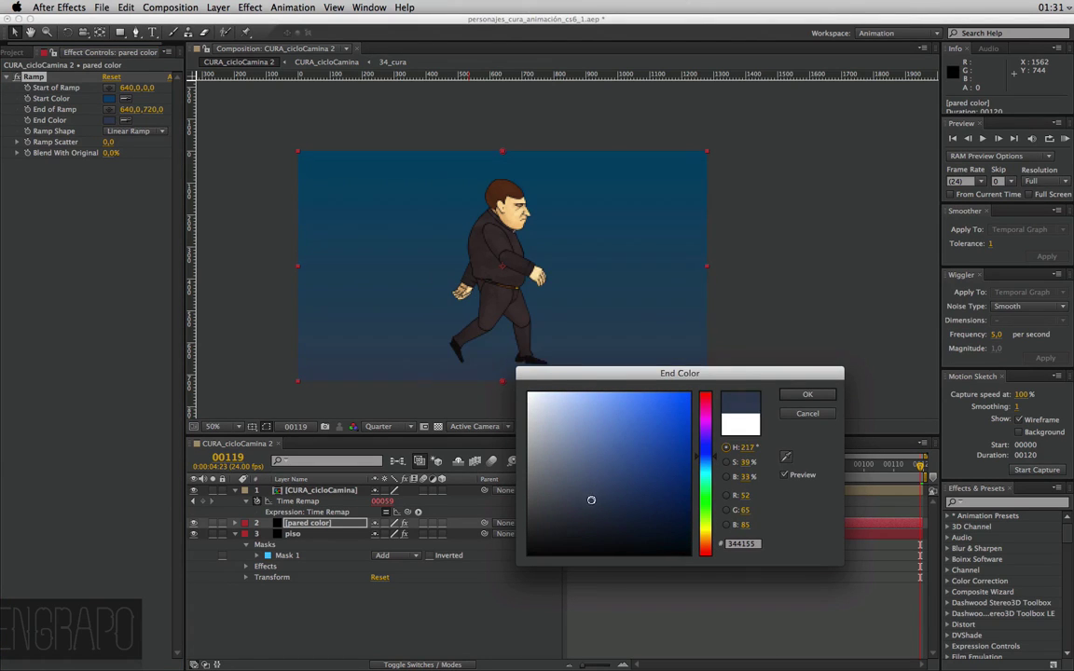
click(803, 395)
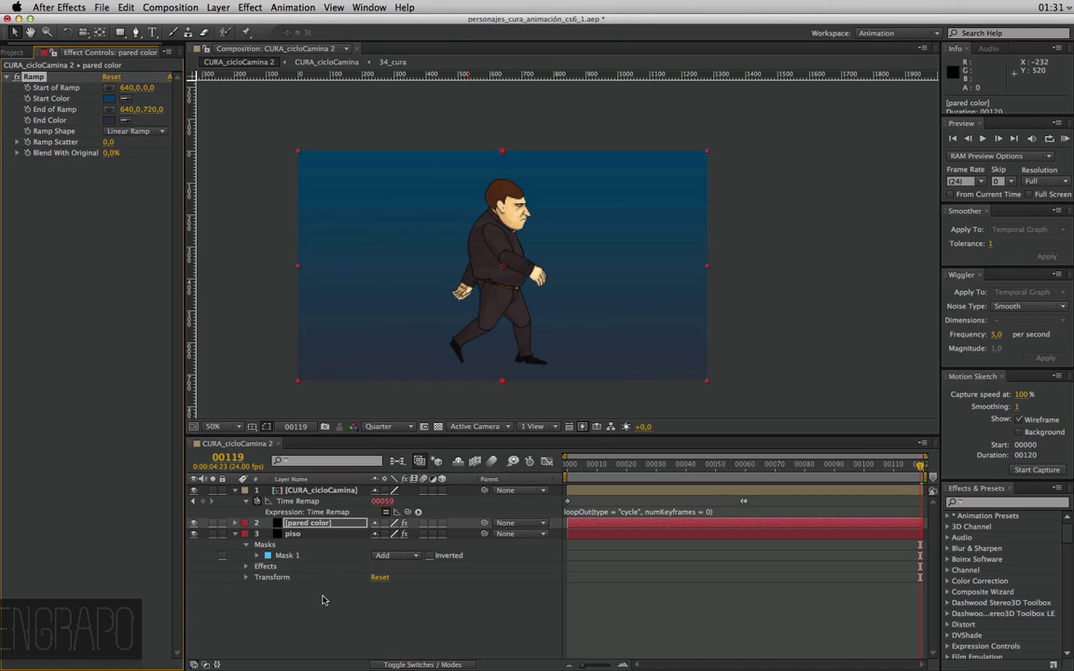
click(242, 532)
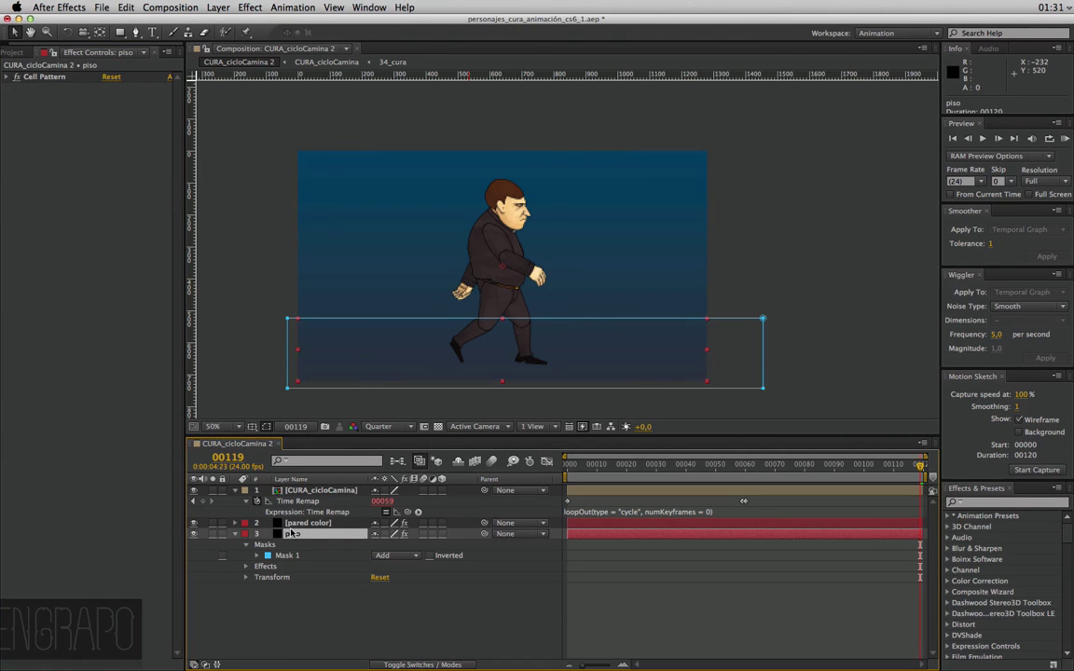
Move pared color below the piso floor layer and reveal the floor's Cell Pattern settings
click(289, 524)
key(ctrl+bracketleft)
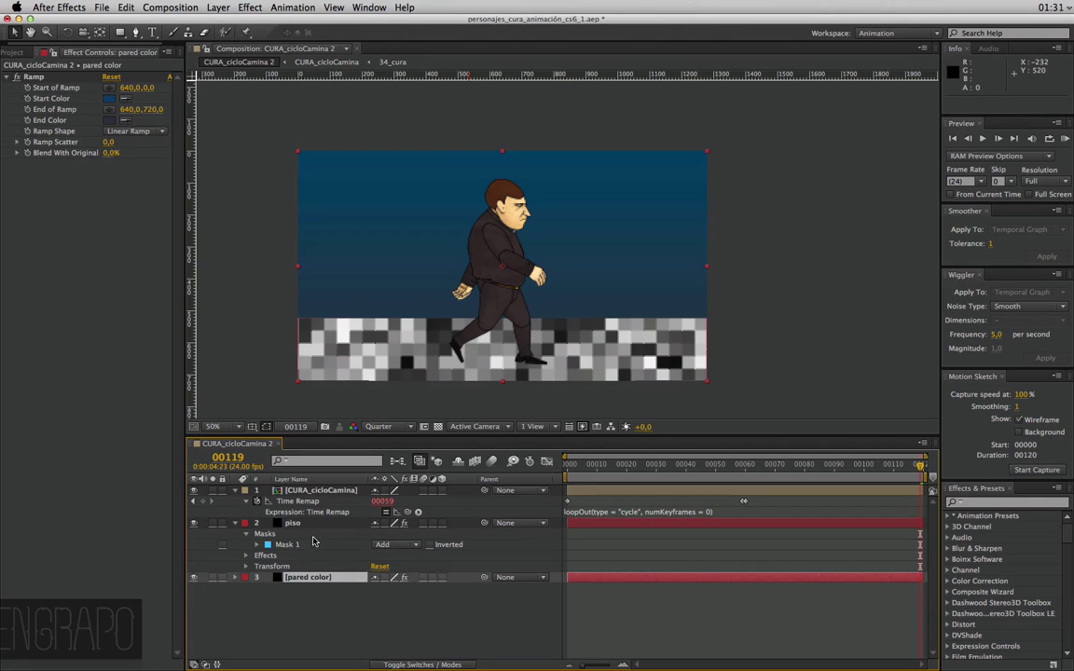
click(273, 525)
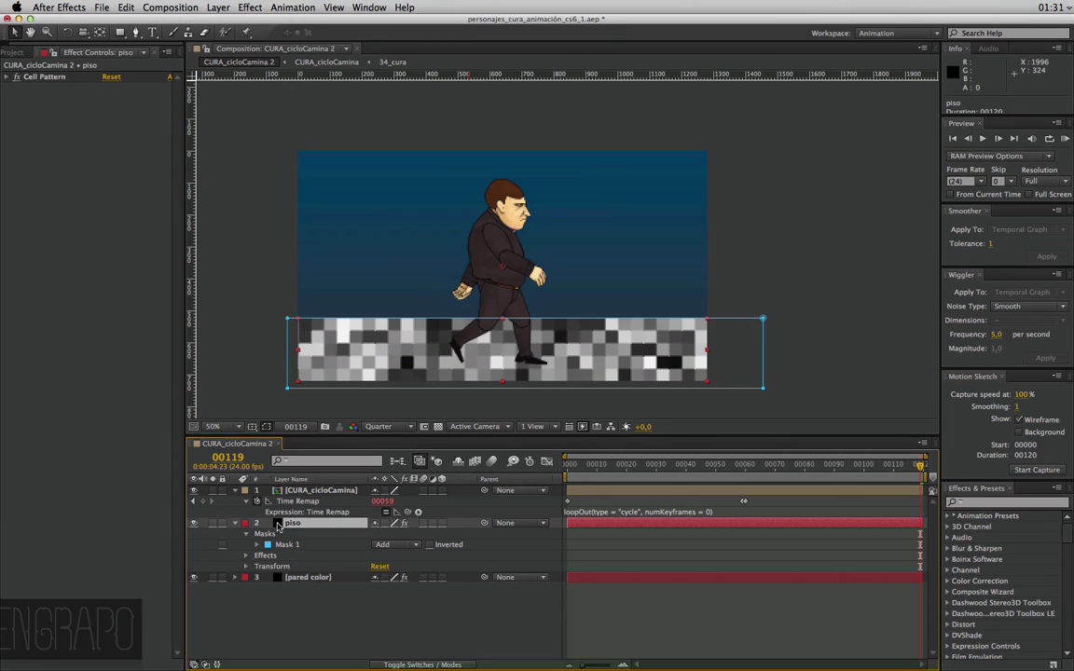
click(15, 77)
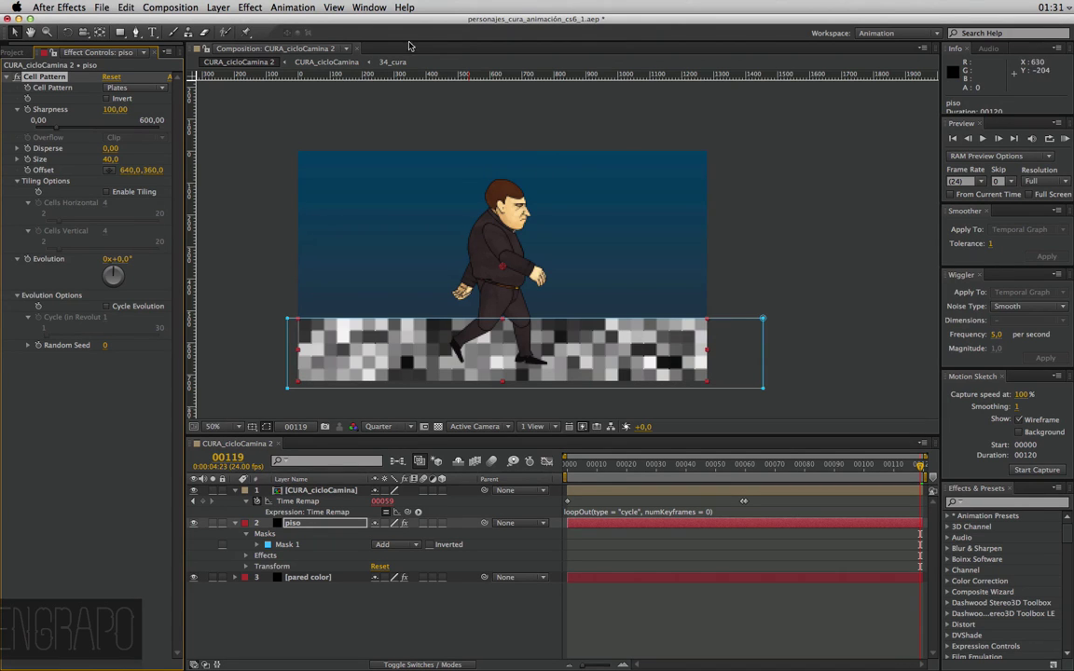
Add a Tint effect to the piso floor and map white to beige AA9F7C
click(259, 7)
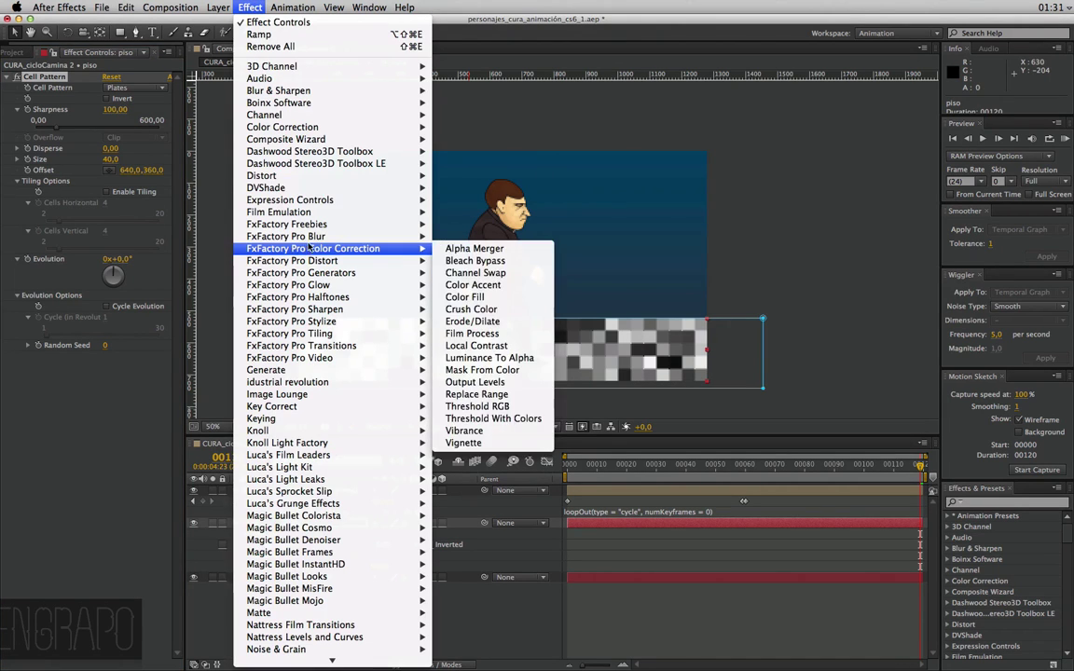
mouse_move(303, 131)
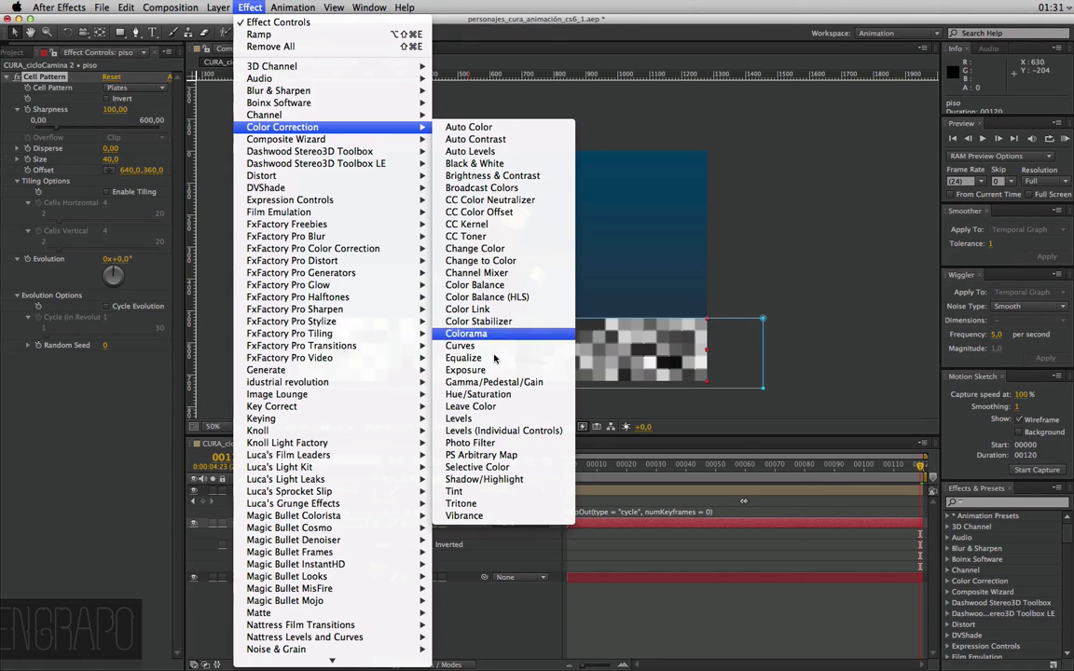
click(504, 491)
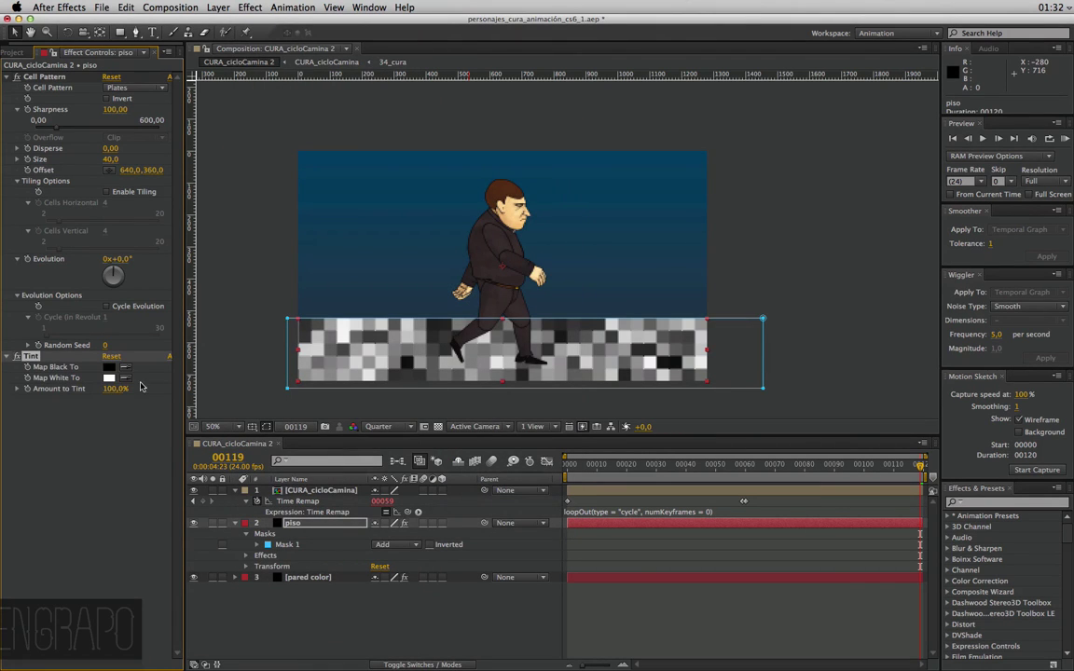
click(109, 378)
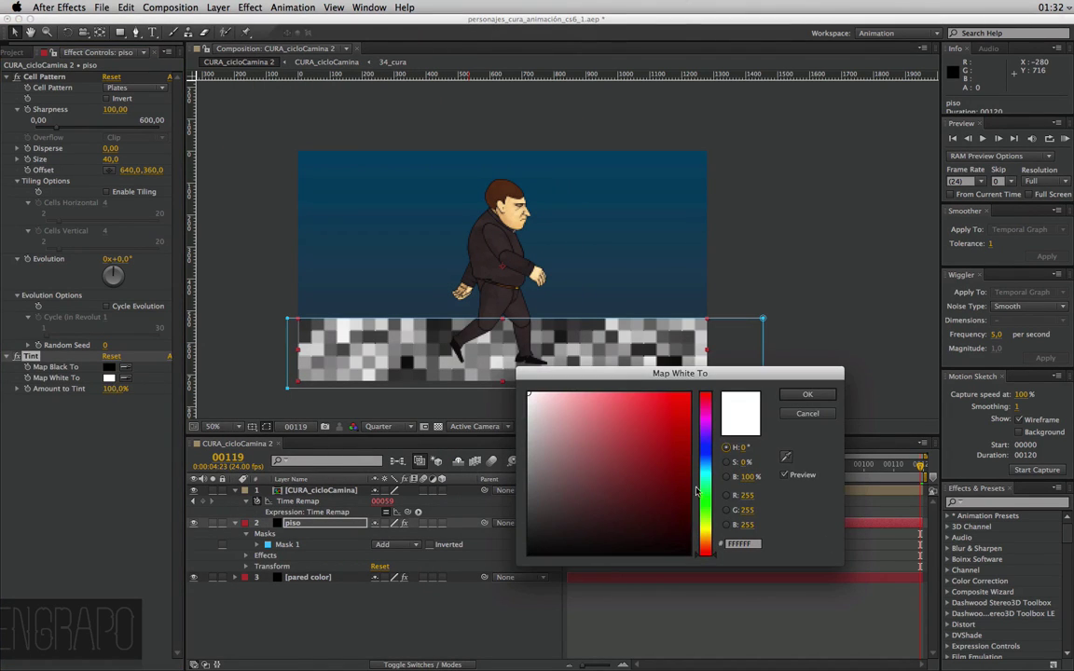
drag(701, 540, 702, 533)
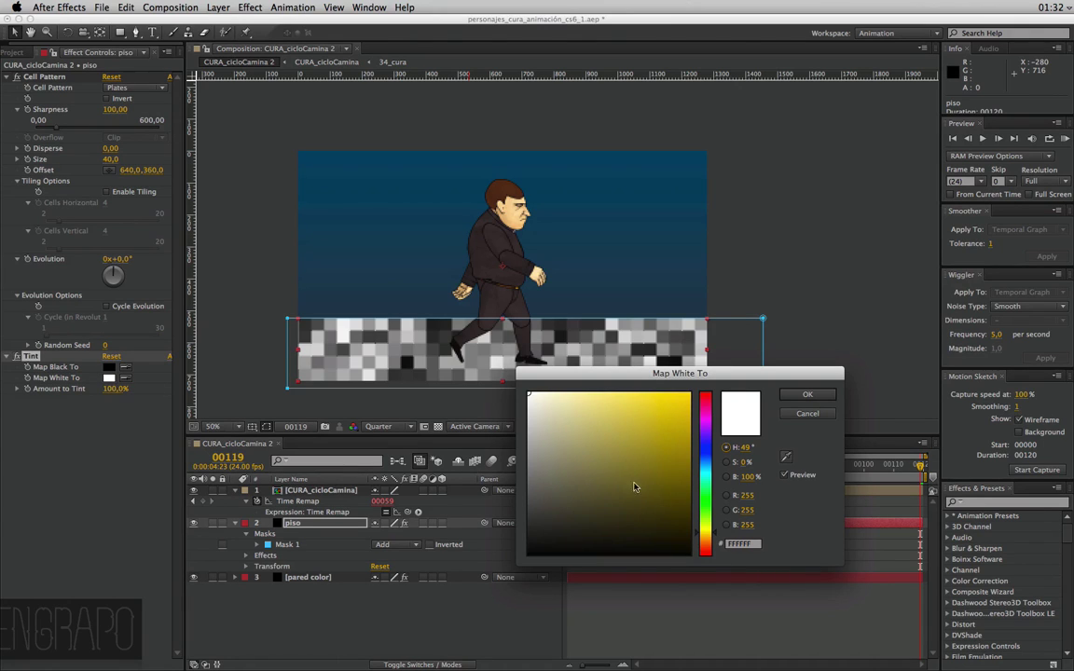
click(568, 473)
drag(566, 474, 564, 456)
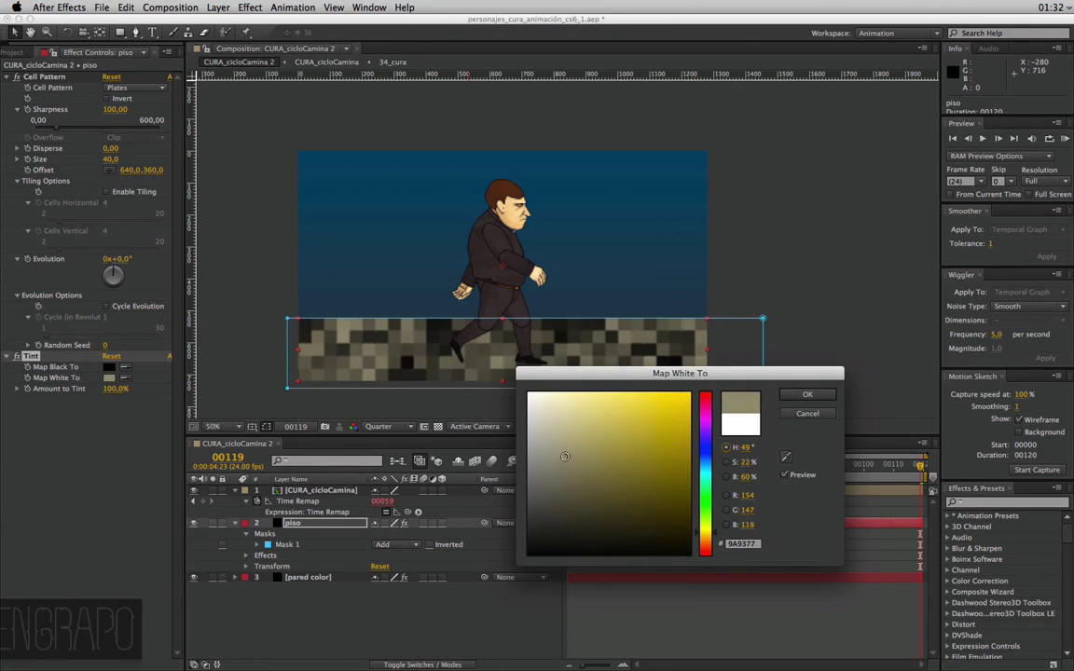
drag(706, 546, 706, 539)
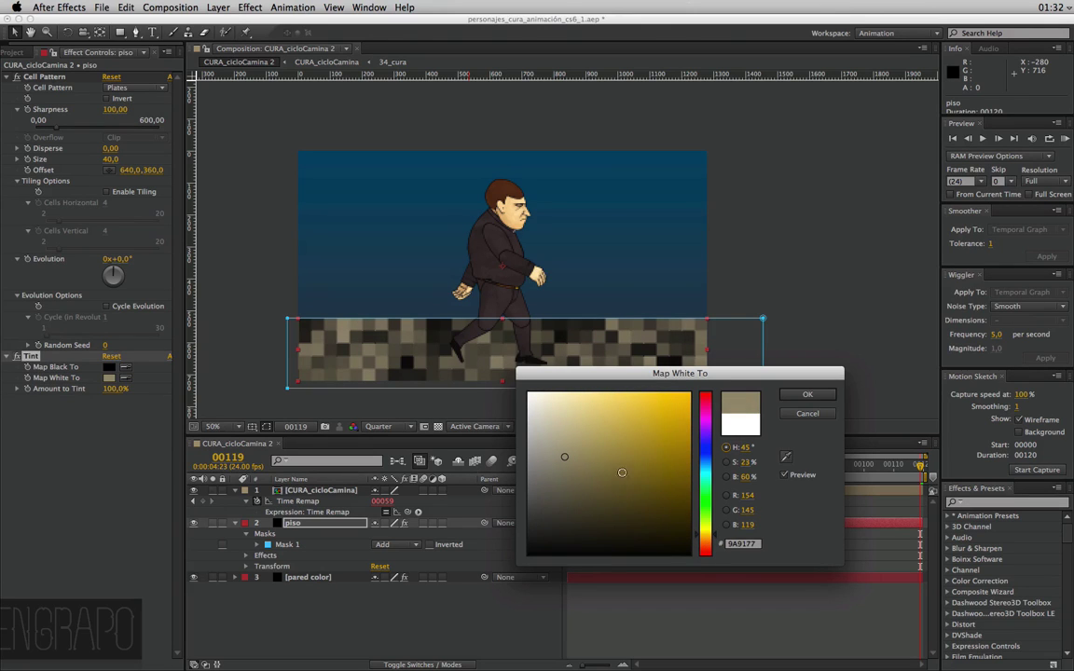
mouse_move(622, 473)
mouse_down()
mouse_move(527, 399)
mouse_move(574, 441)
mouse_up()
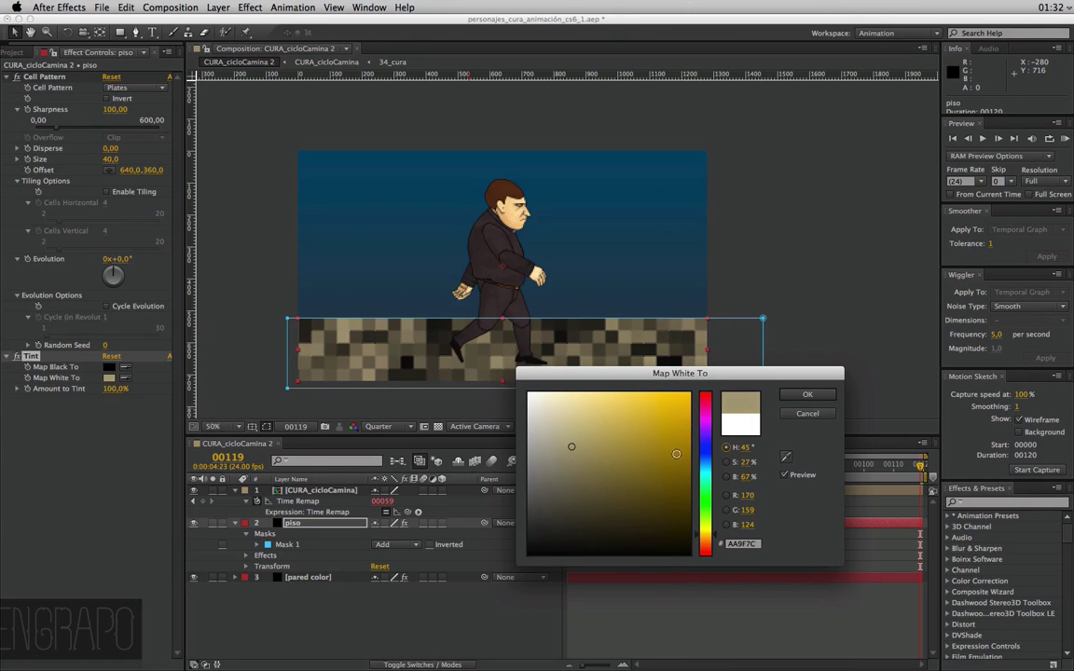
click(808, 395)
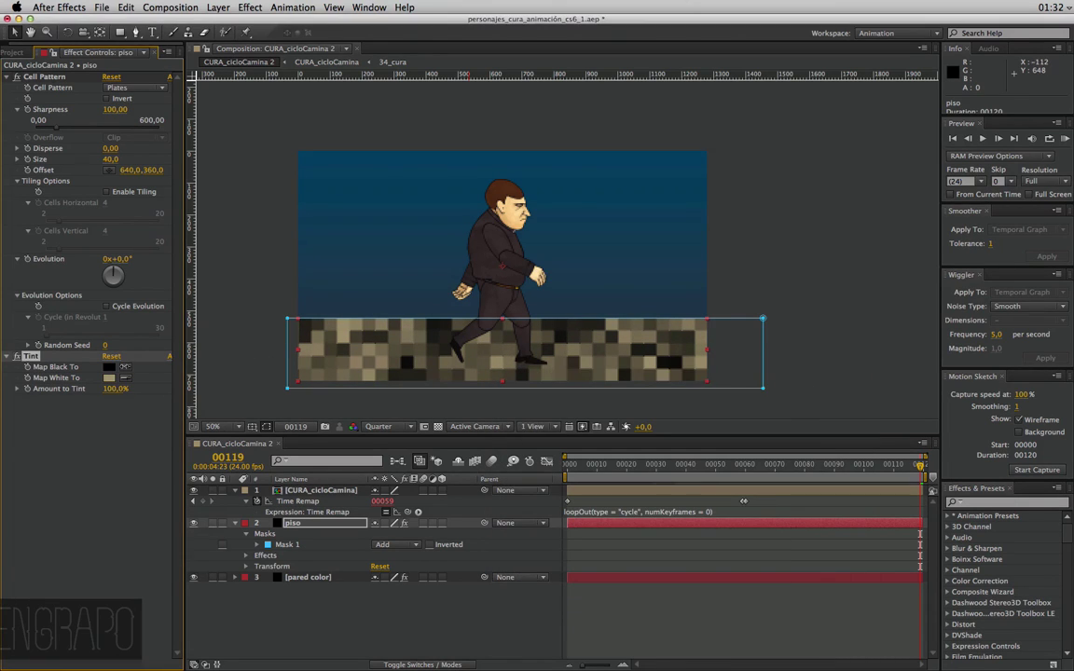
Map the Tint's black to dark purple 1E1128
click(109, 367)
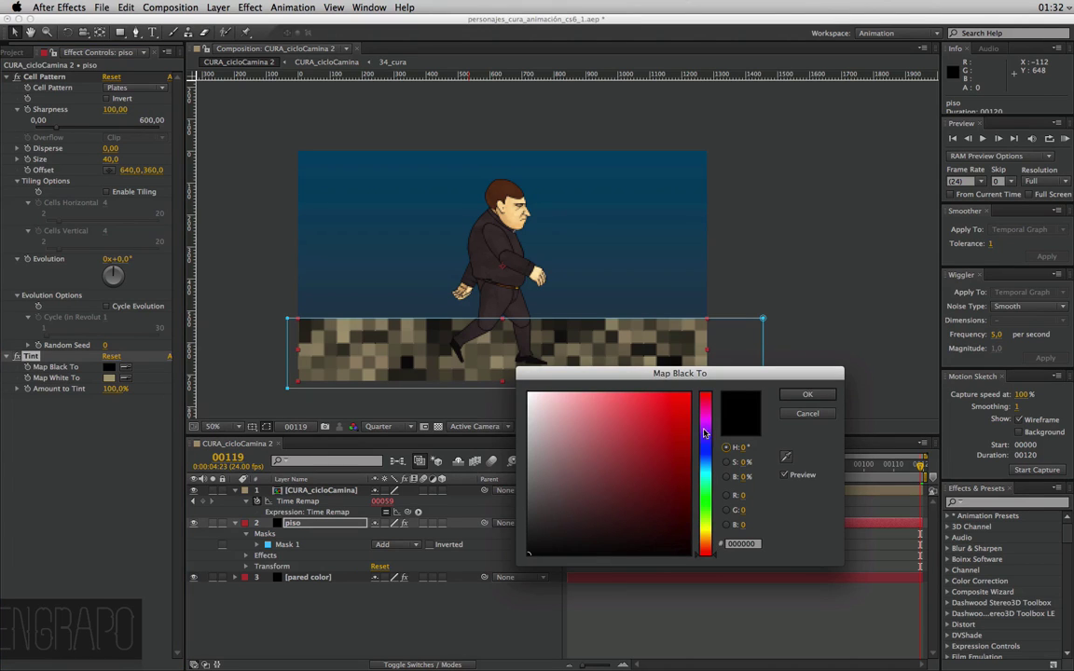
mouse_move(616, 445)
mouse_down()
mouse_move(580, 520)
mouse_move(617, 530)
mouse_up()
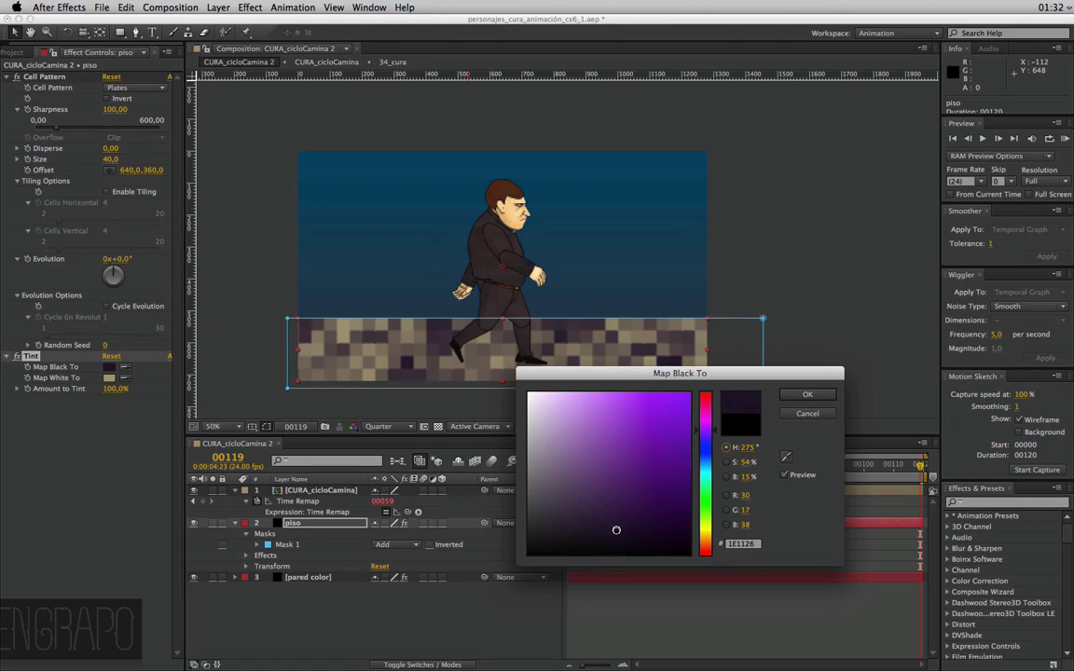
click(807, 395)
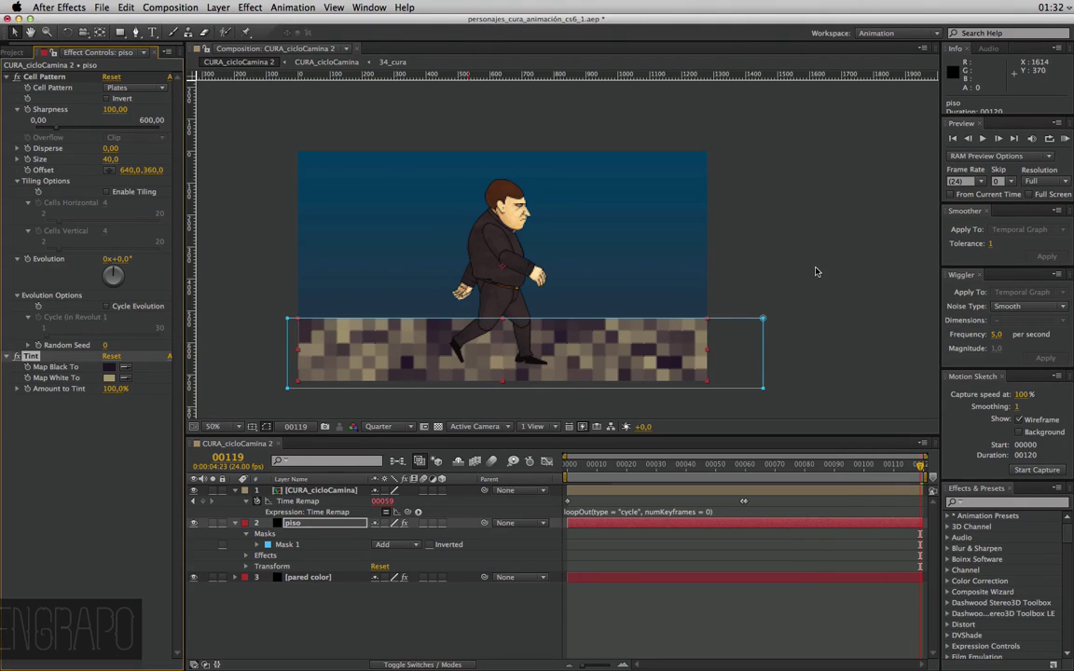
click(395, 410)
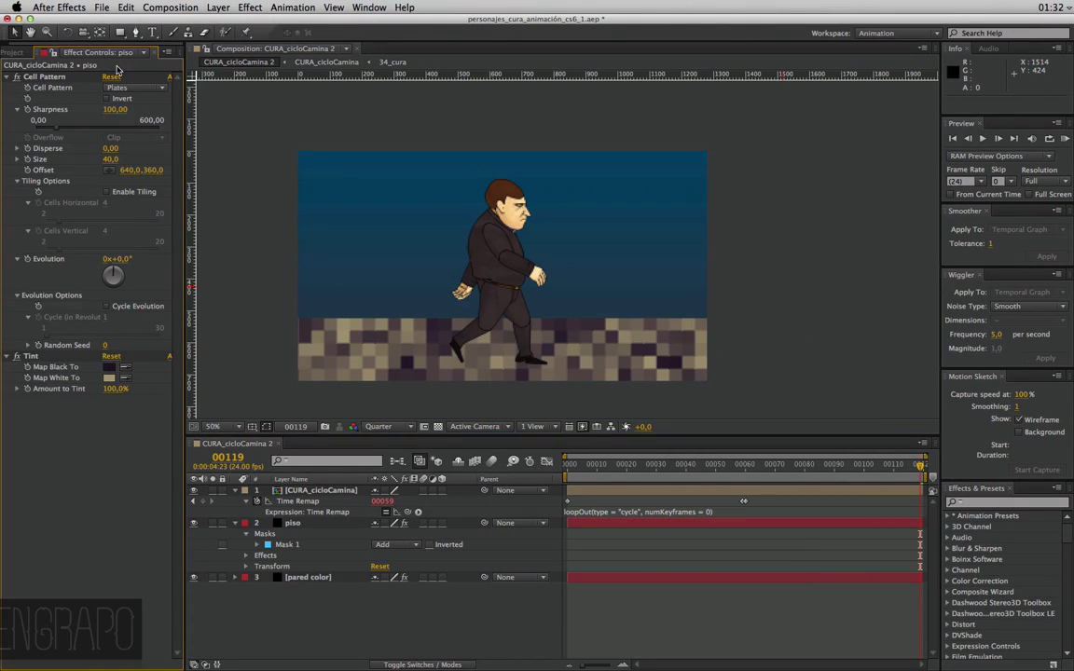
click(7, 79)
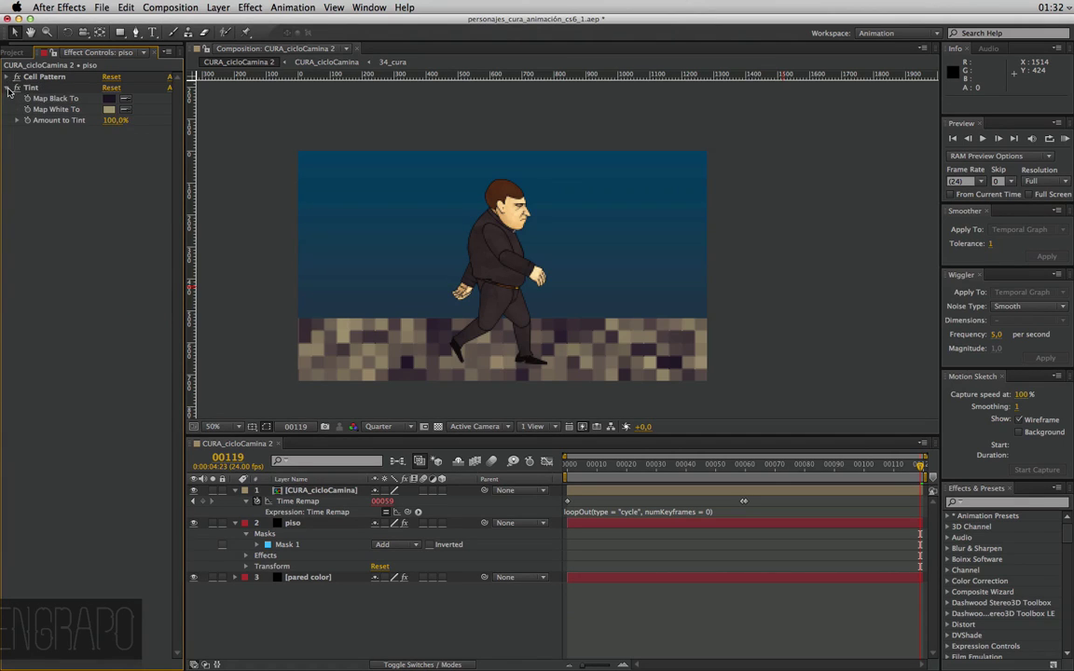
click(8, 87)
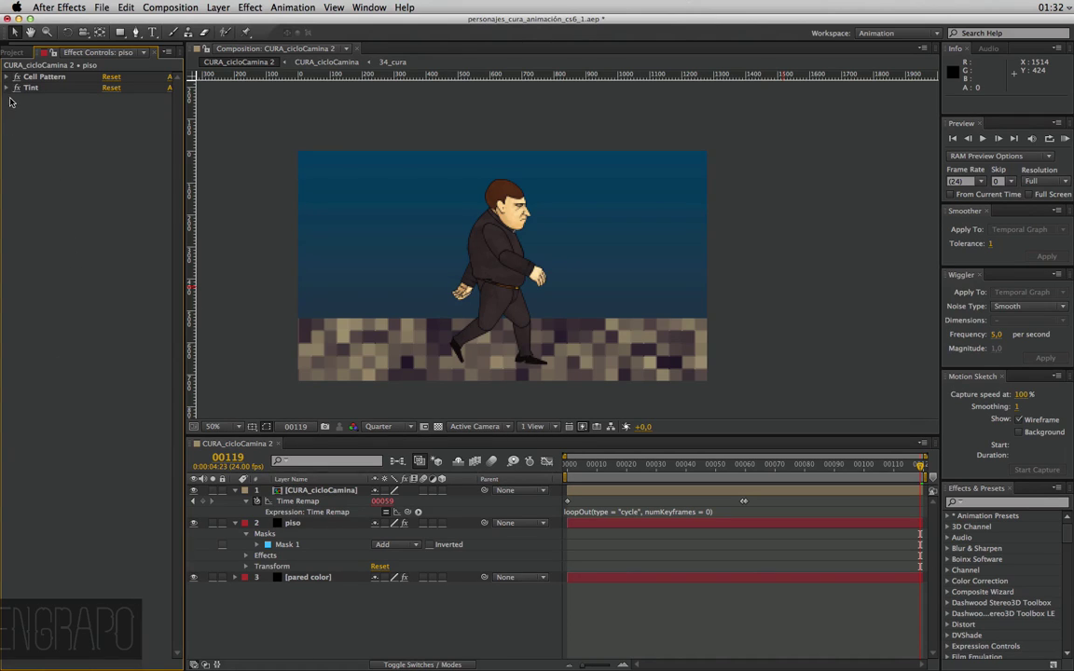
click(8, 88)
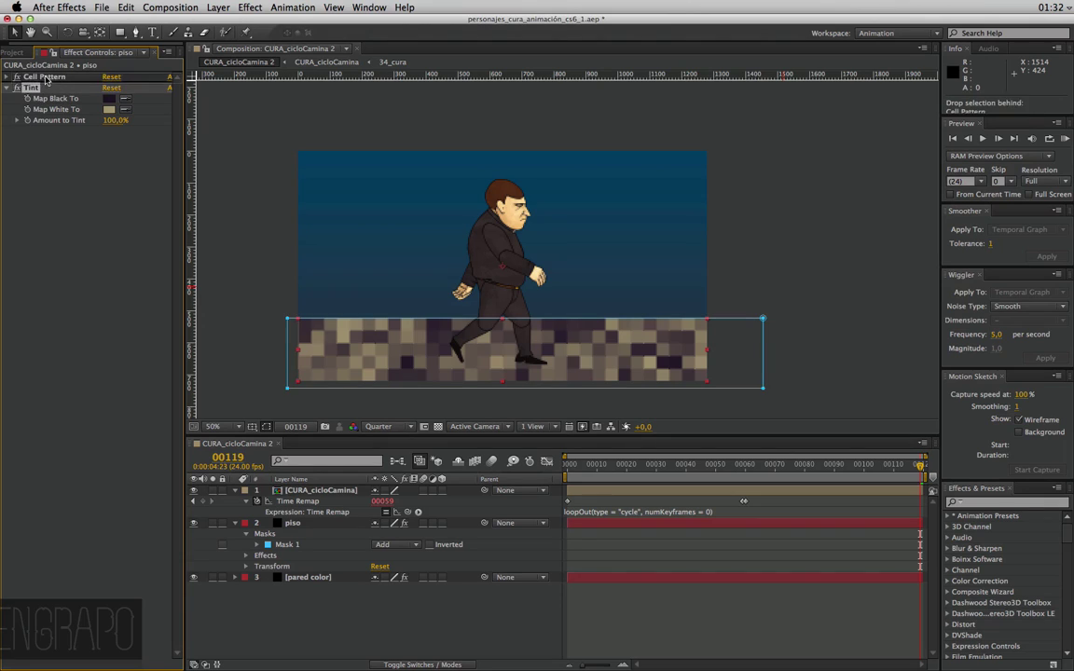
drag(36, 88, 37, 72)
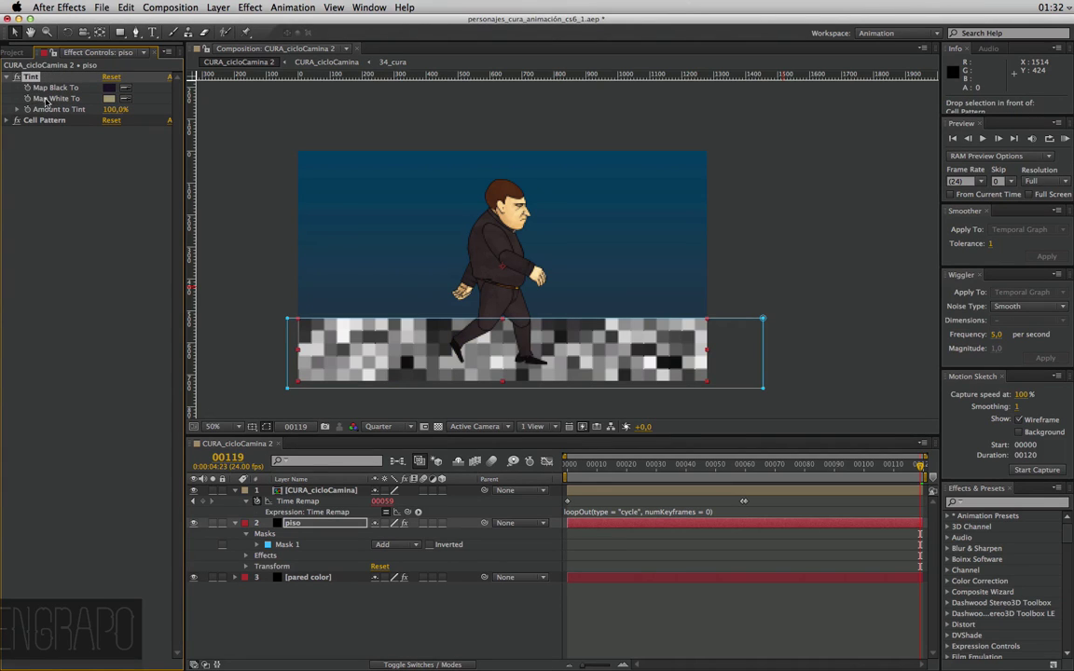
click(42, 121)
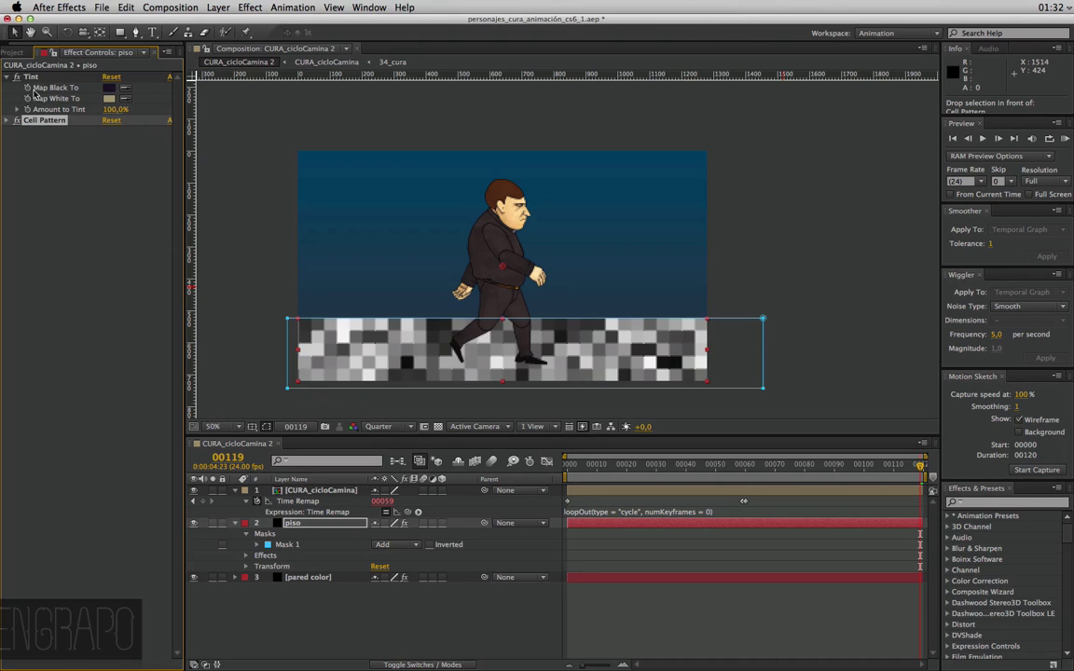
click(32, 77)
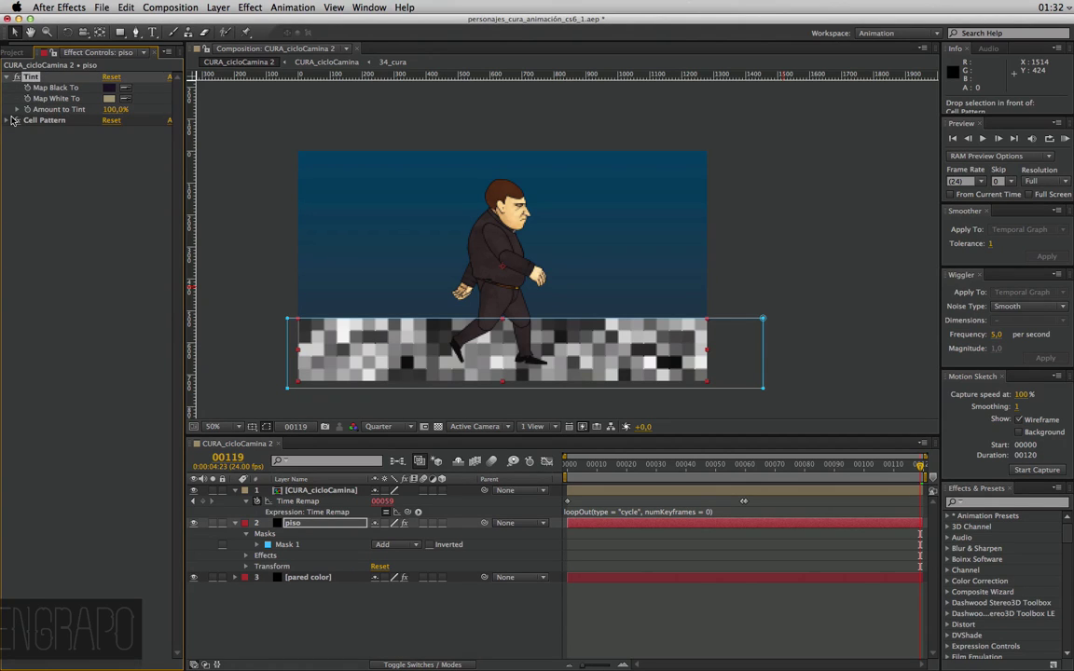
drag(32, 122, 42, 80)
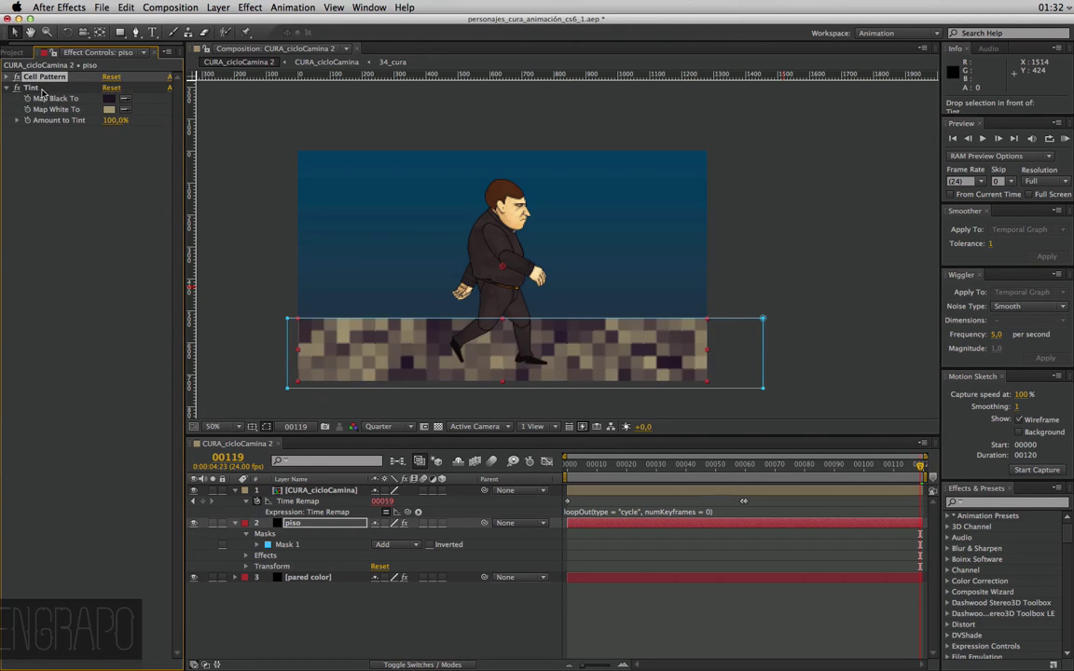
click(35, 88)
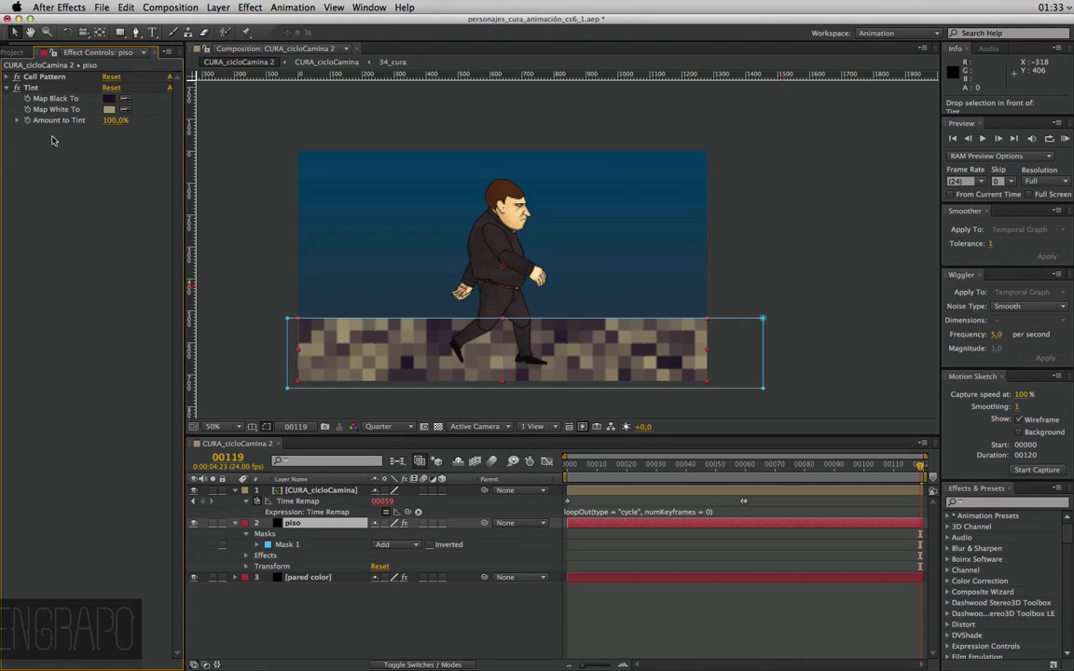
Duplicate the pared color wall layer and delete the Ramp from the top copy
click(304, 578)
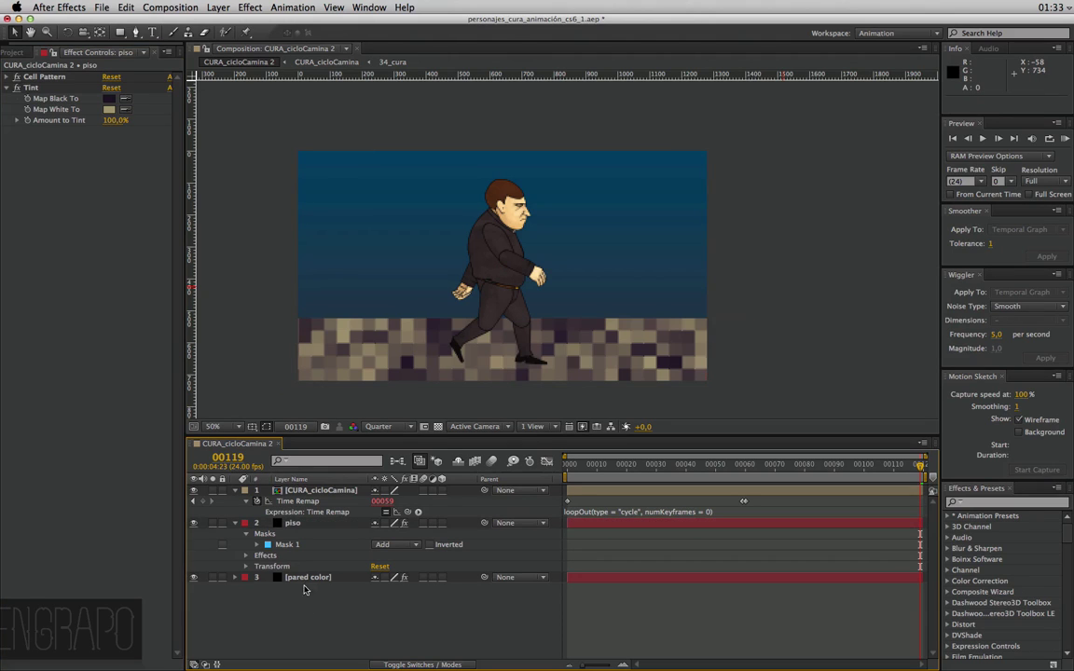
key(ctrl+d)
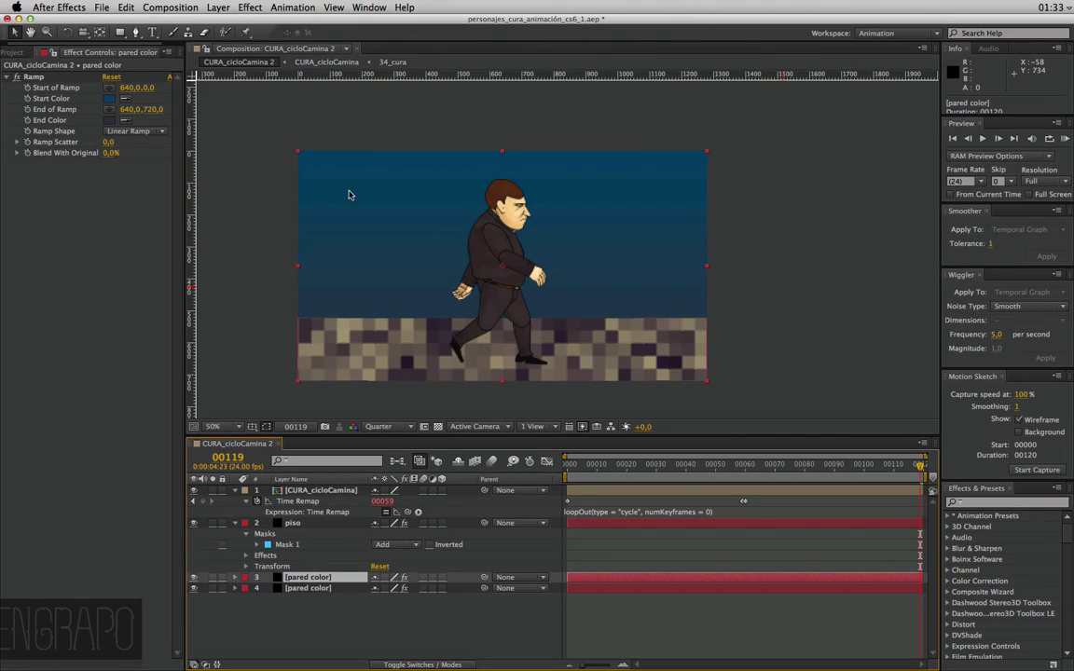
click(37, 76)
key(Delete)
Bring up the Effect > Generate submenu
click(217, 8)
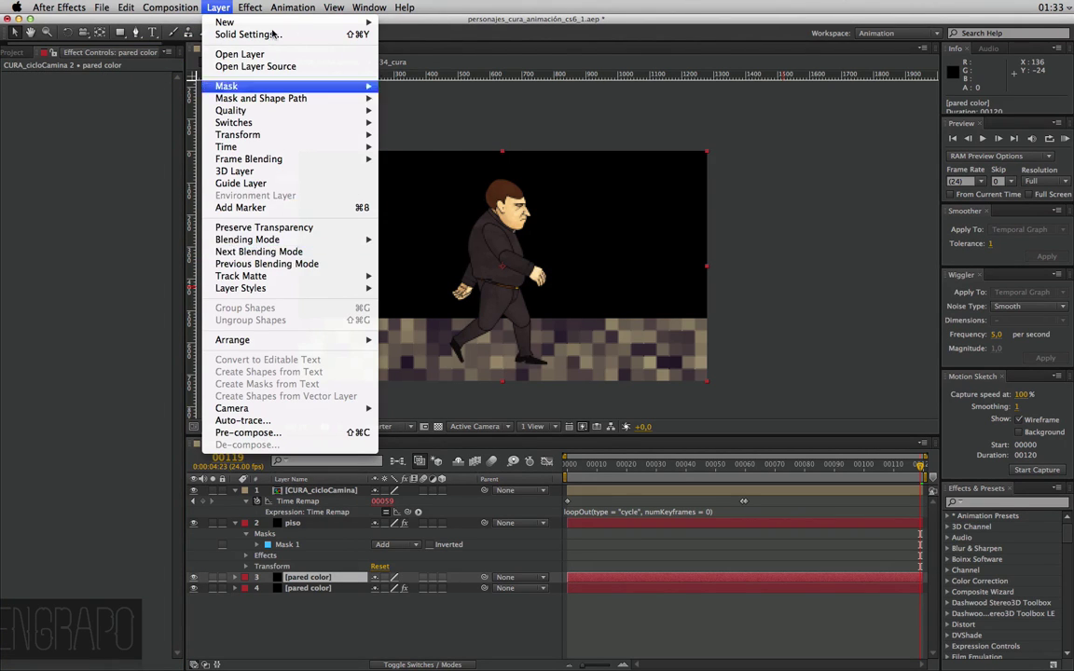
mouse_move(249, 7)
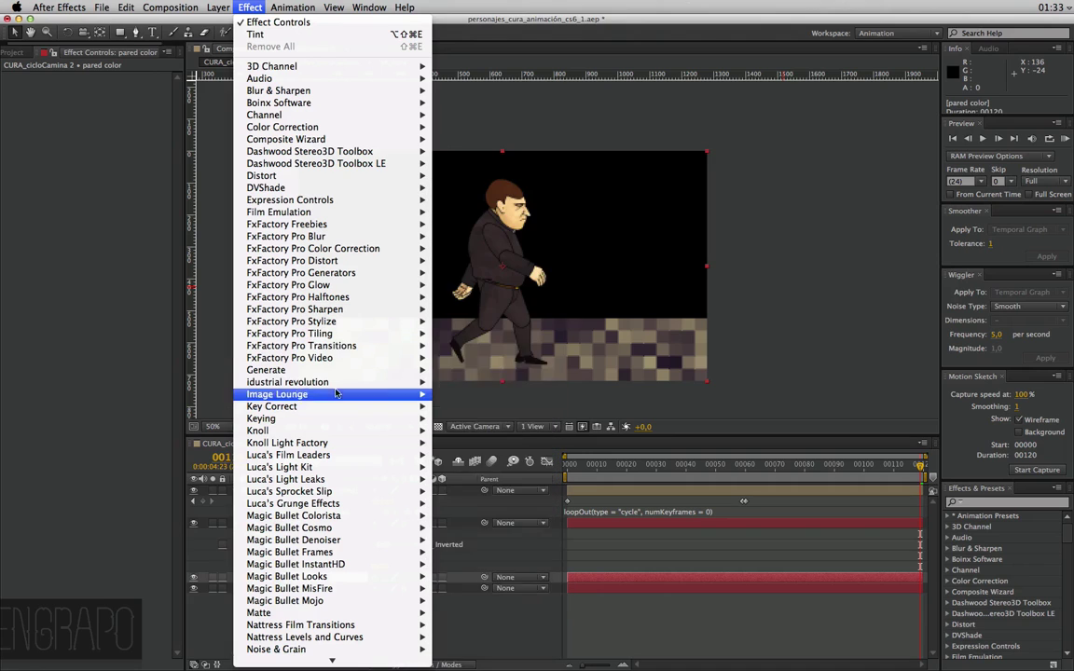
mouse_move(308, 370)
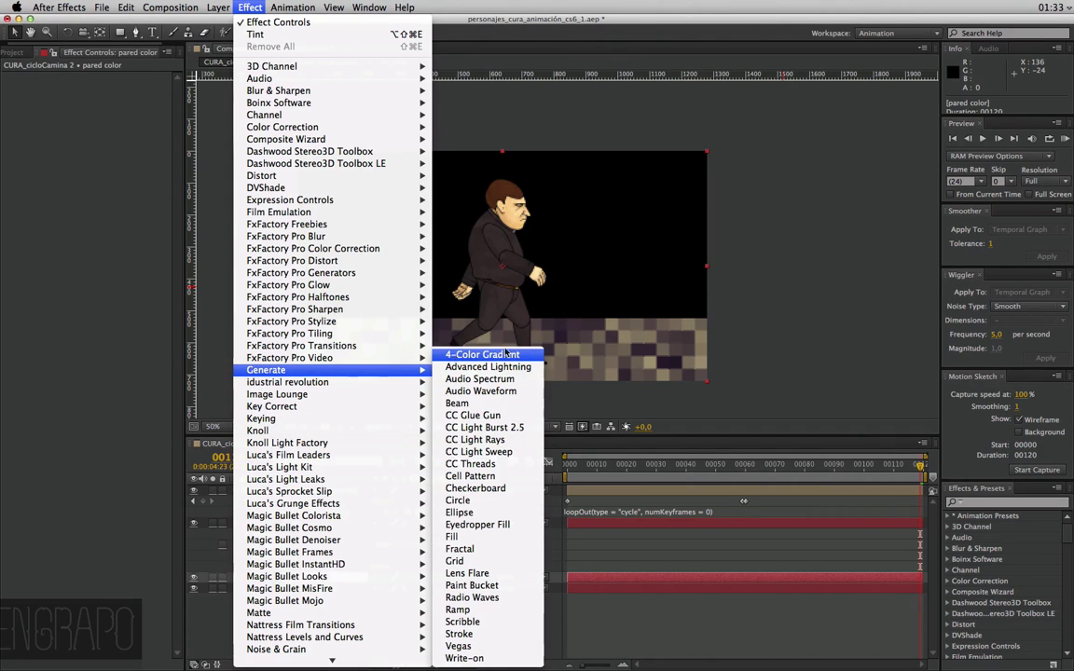
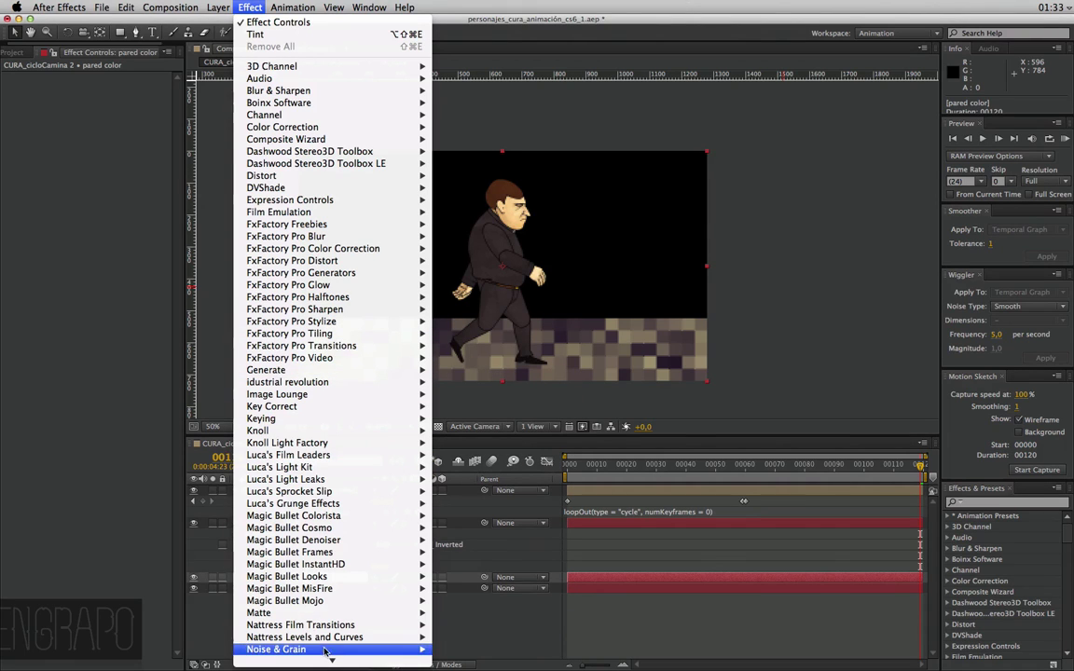
Apply Turbulent Noise to the pared color wall layer, then delete it
mouse_move(337, 613)
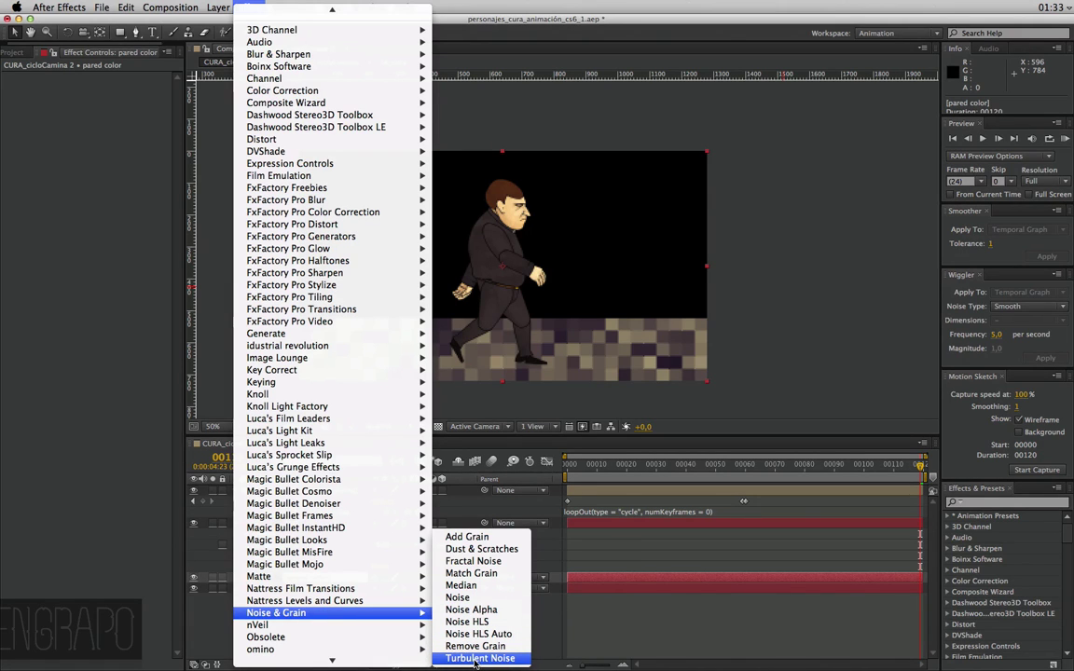
click(476, 658)
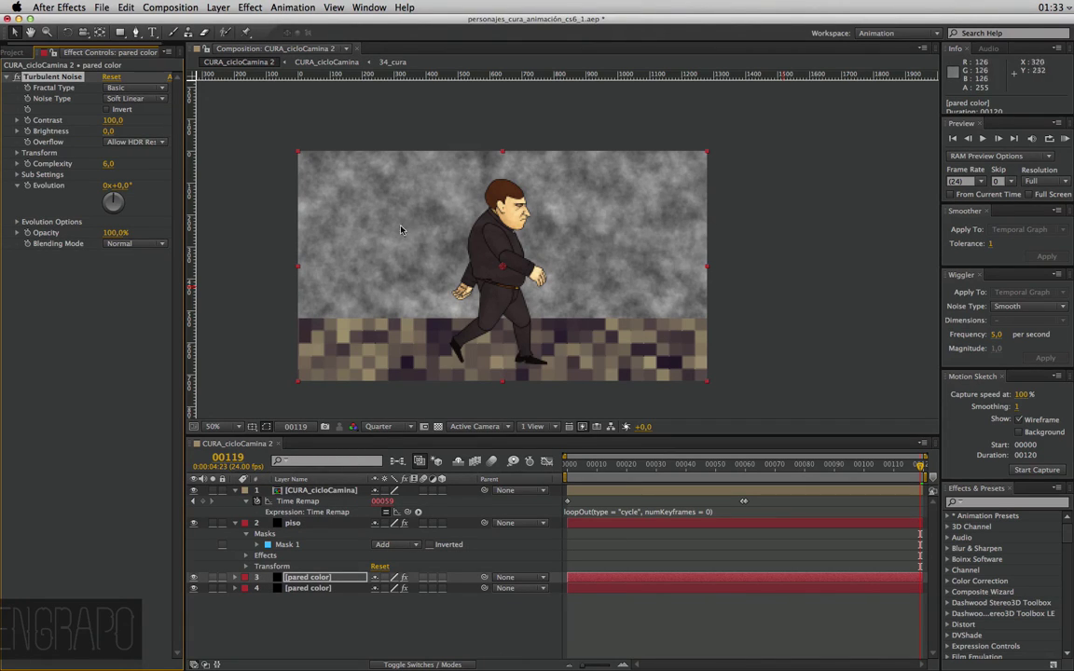
click(79, 146)
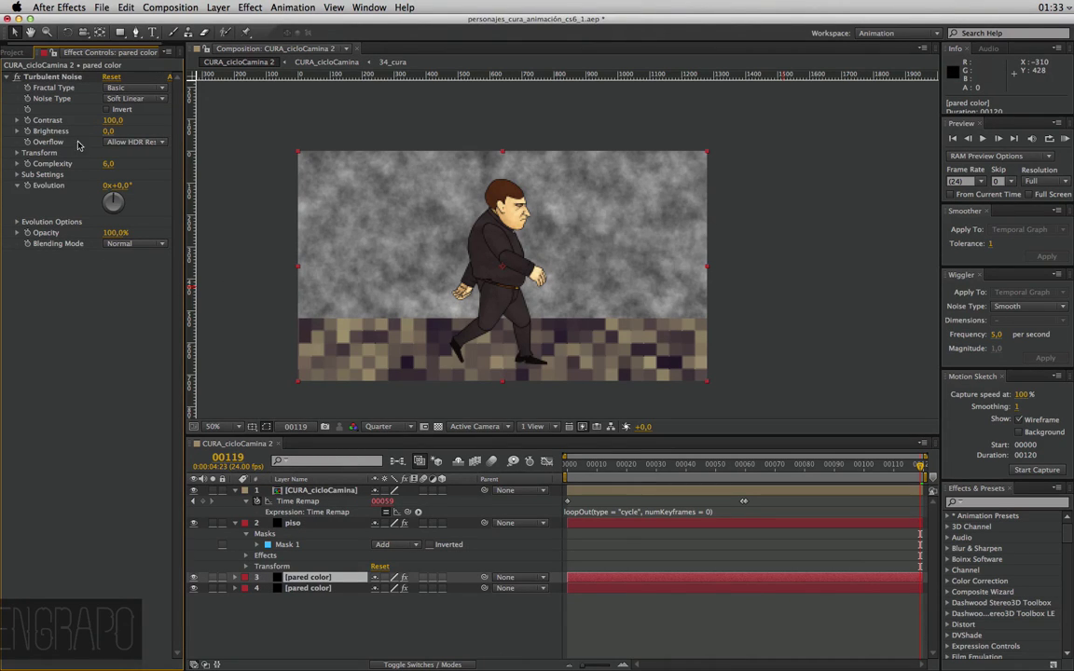
click(54, 80)
key(Delete)
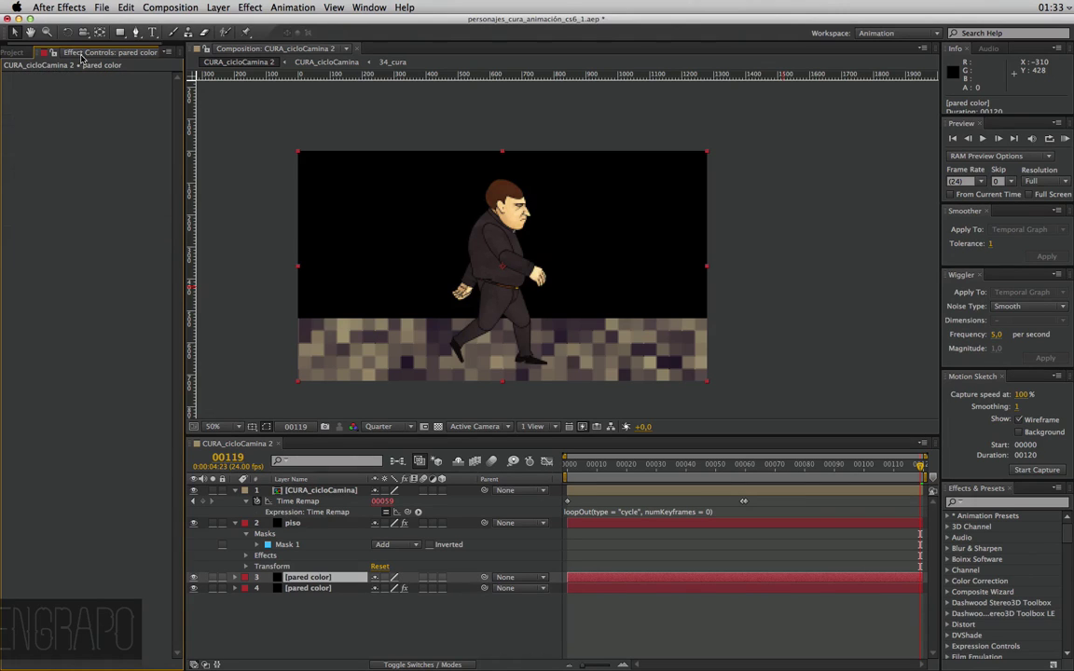
Apply Fractal Noise to the wall and try the Turbulent Basic and Dynamic fractal types
click(250, 7)
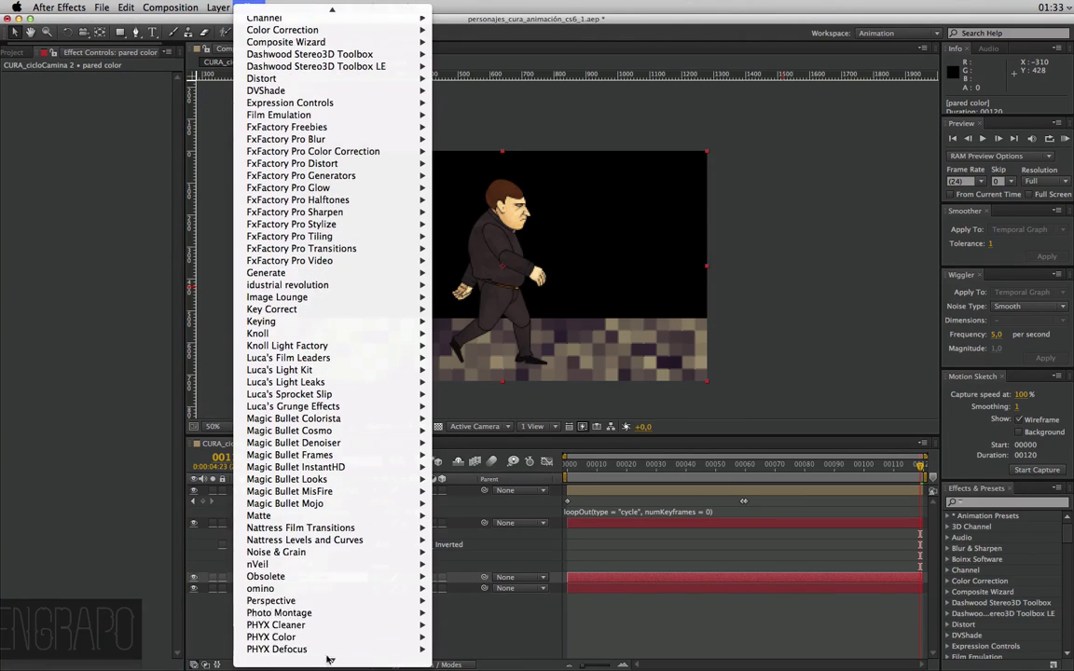
mouse_move(323, 558)
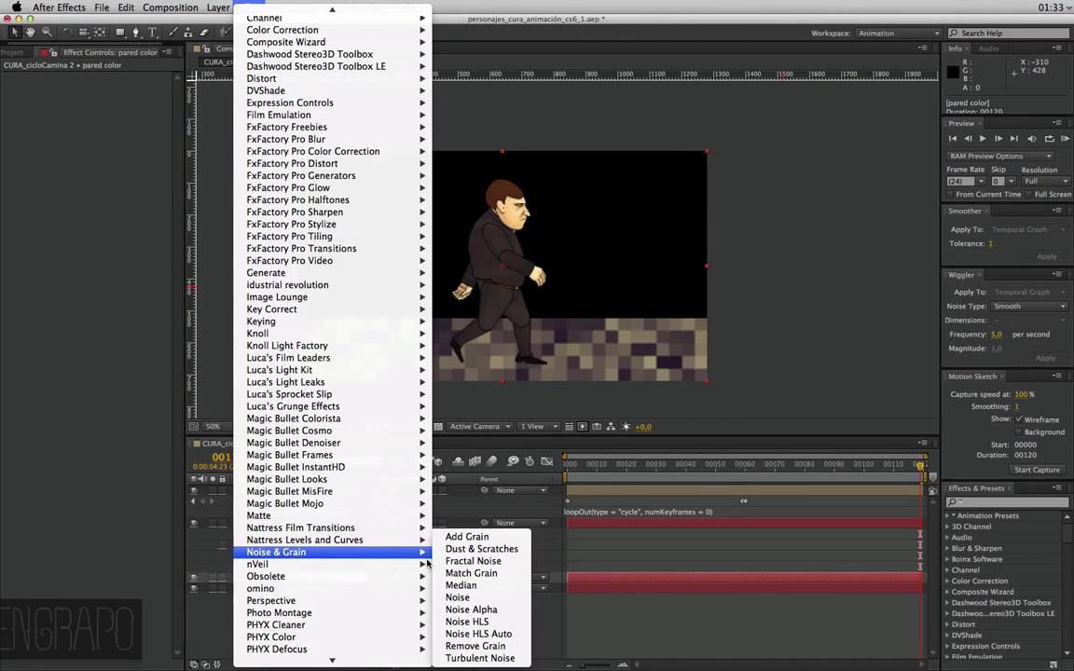
click(504, 565)
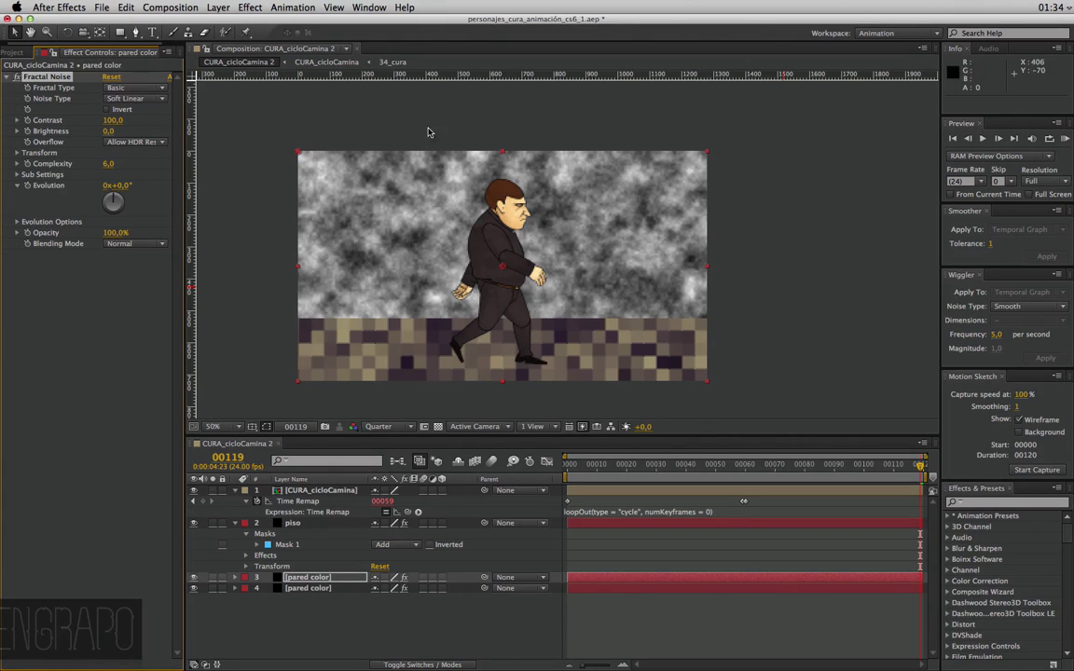
click(118, 88)
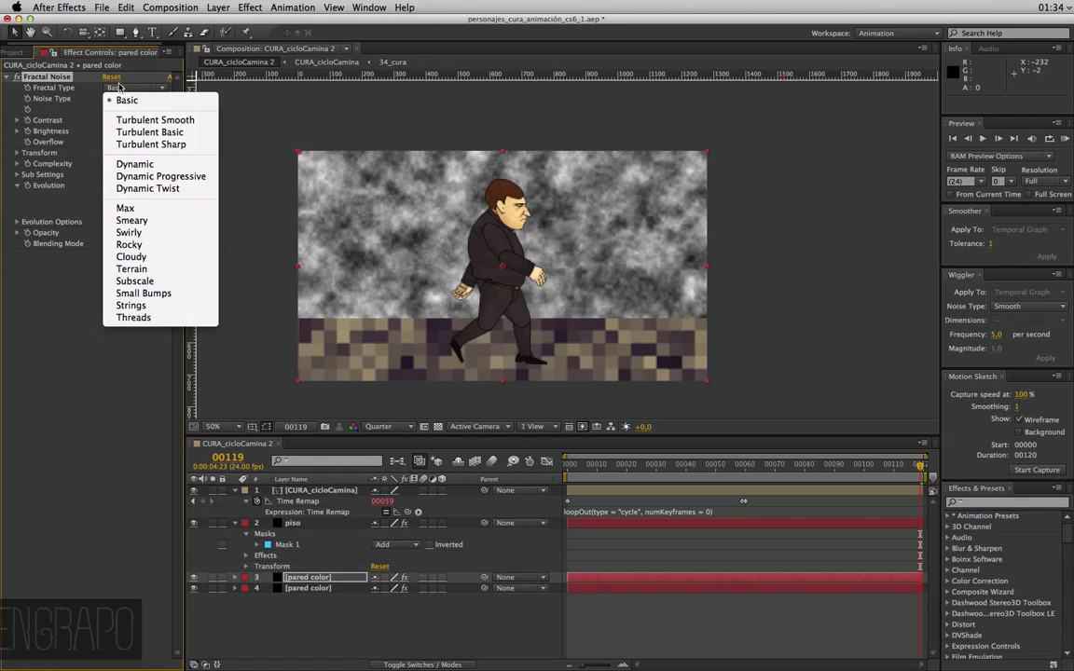
click(138, 132)
click(129, 87)
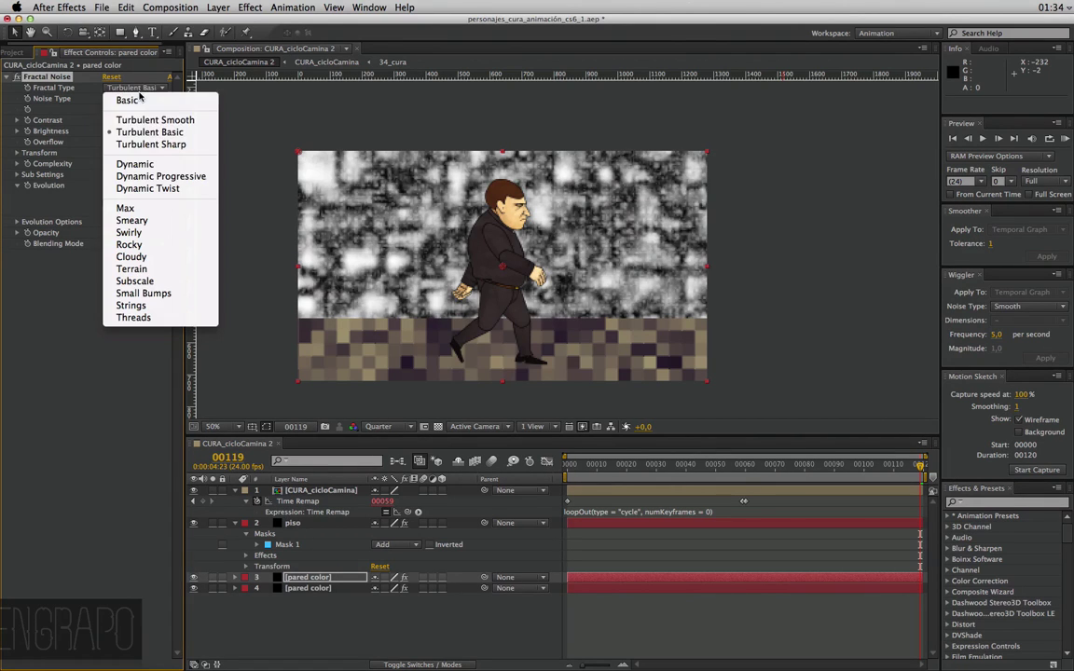
click(140, 164)
Try the Turbulent Sharp, Max and Smeary fractal types, settling on Rocky
click(144, 91)
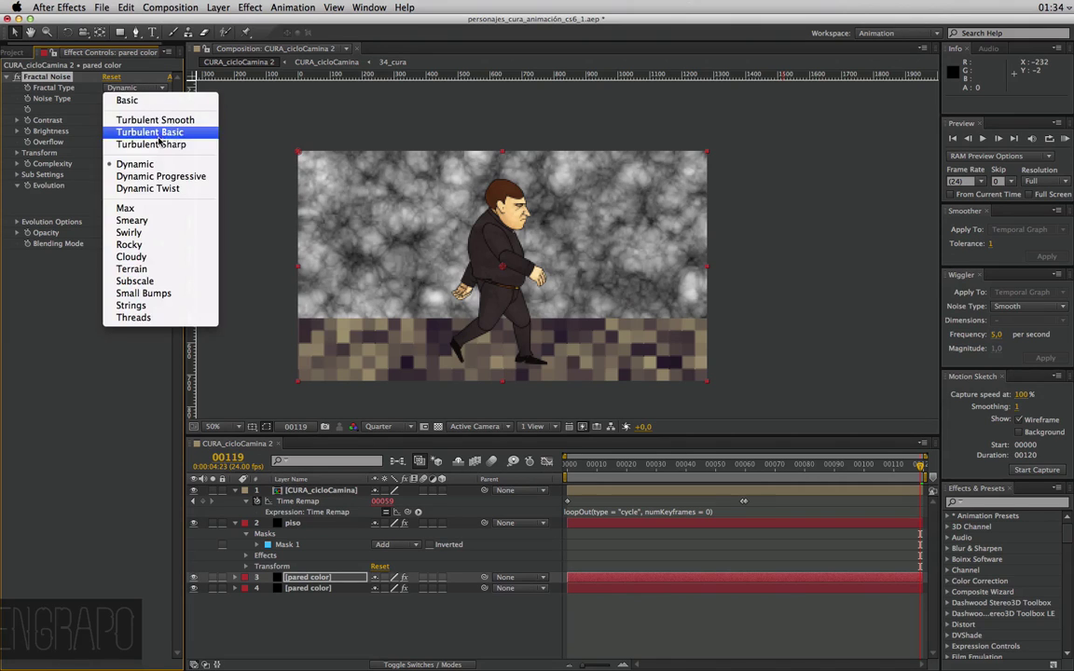
click(144, 144)
click(128, 86)
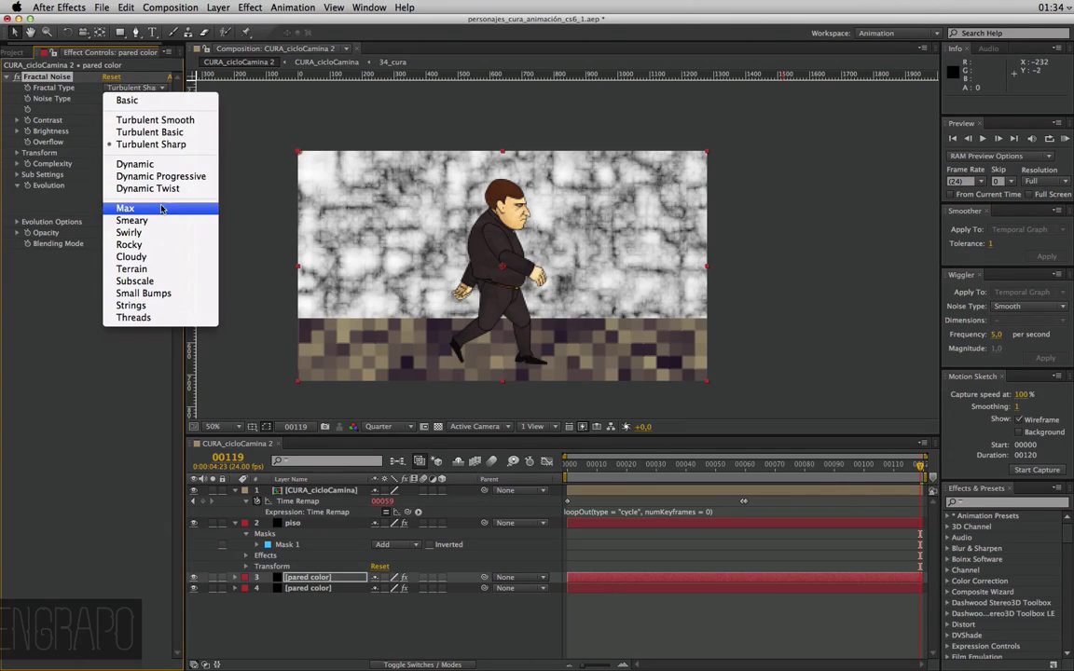
click(129, 208)
click(131, 87)
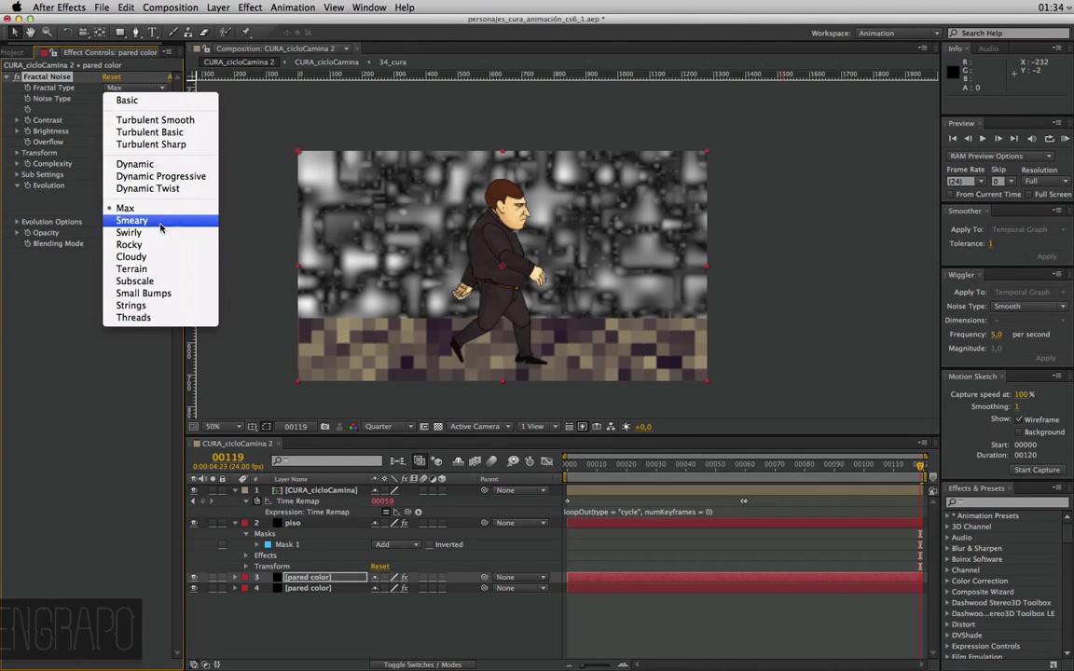
click(131, 220)
click(130, 87)
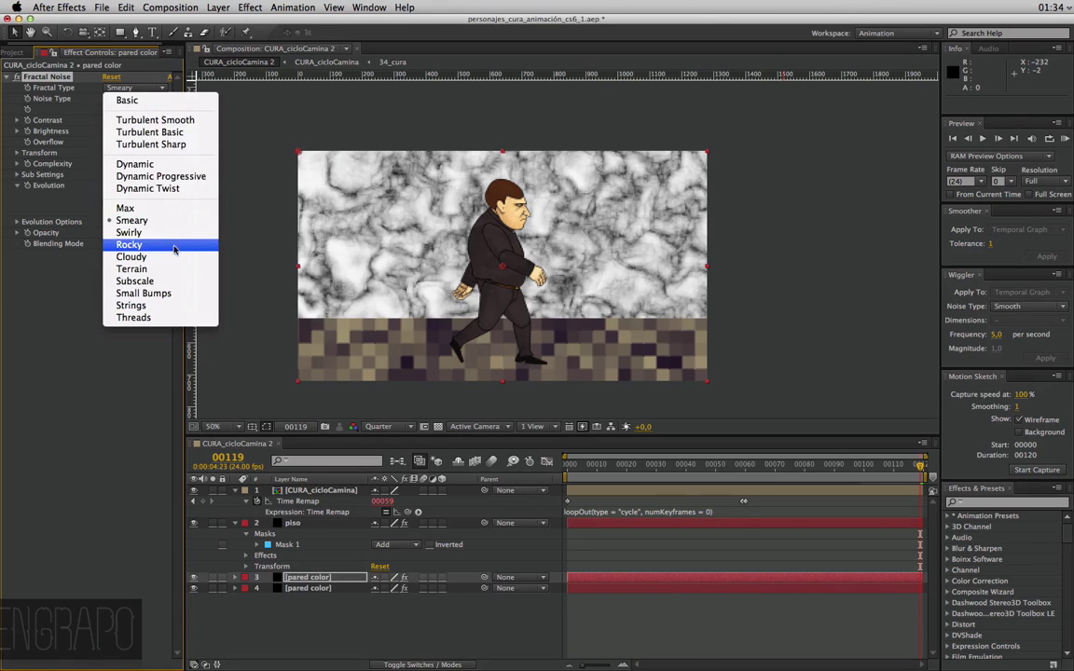
click(128, 244)
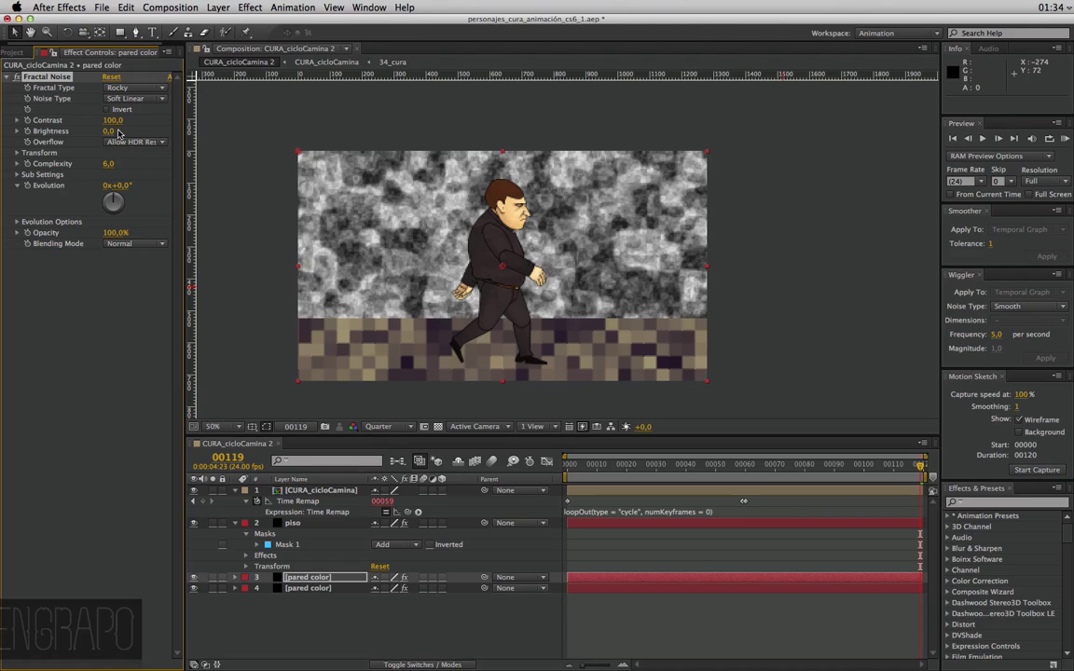
Raise the Fractal Noise Contrast to 123 and set the wall layer's blending mode to Overlay
mouse_move(122, 120)
mouse_down()
mouse_move(136, 121)
mouse_move(350, 669)
mouse_up()
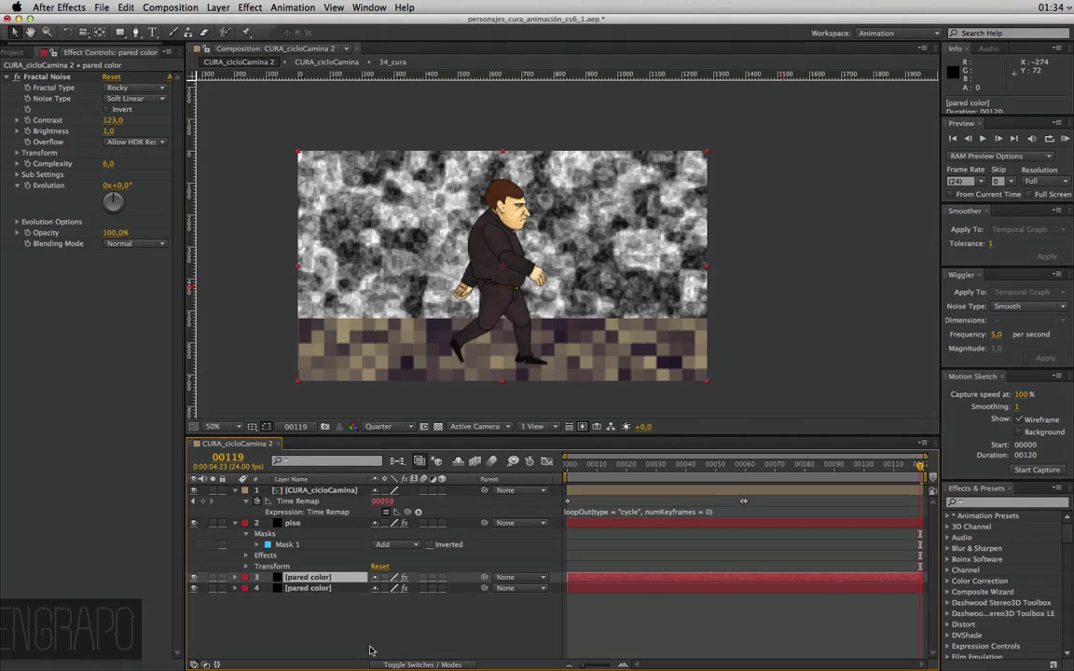
click(392, 665)
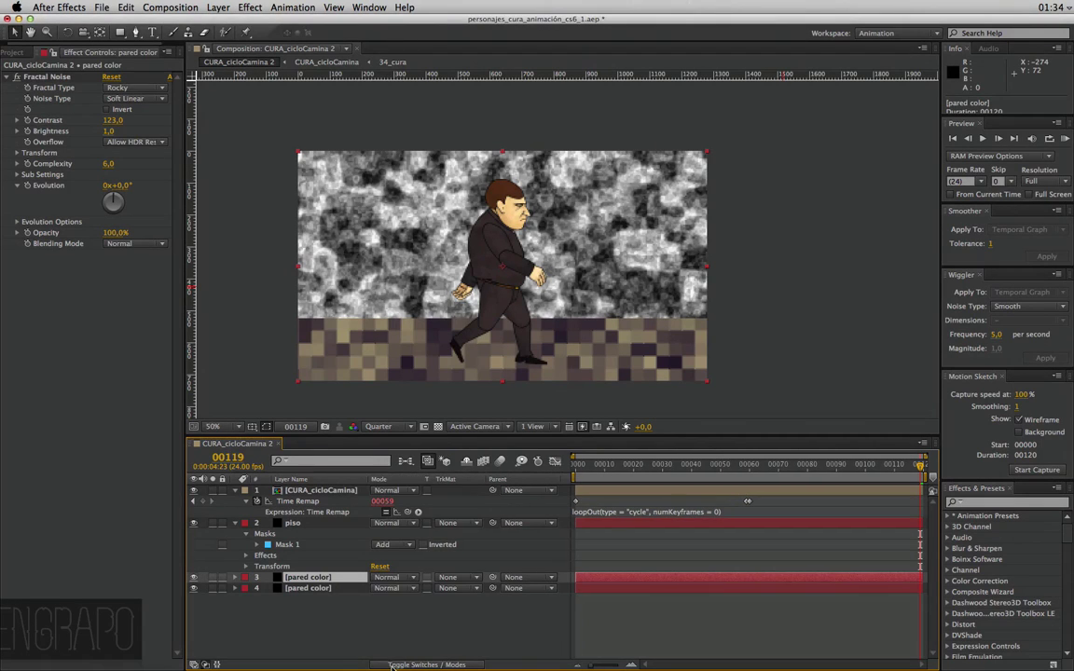
click(388, 578)
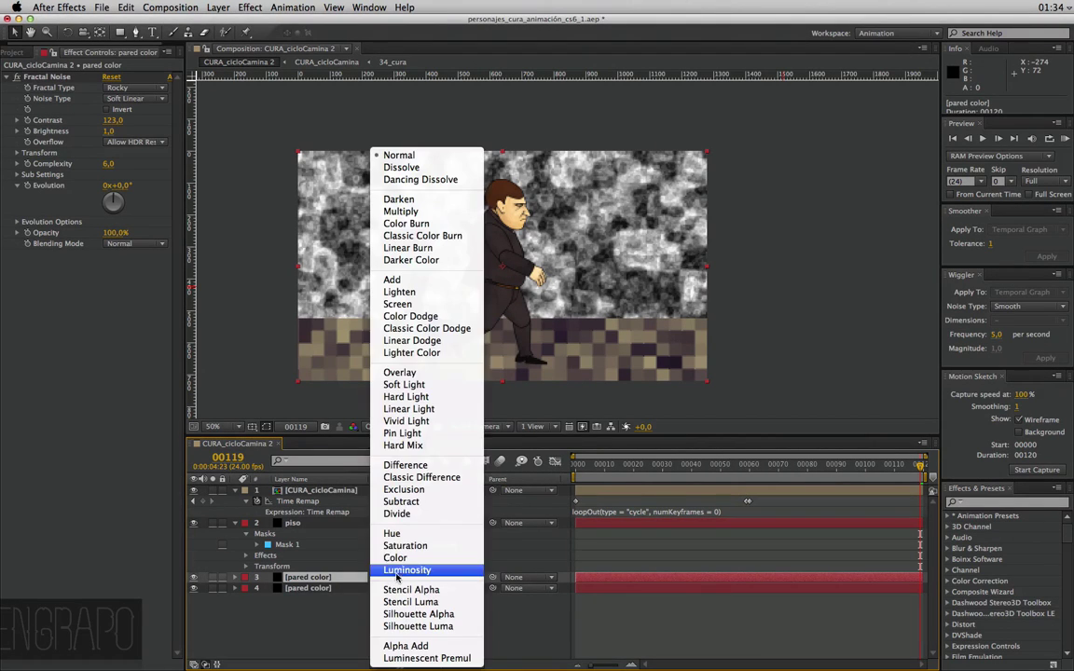
click(430, 377)
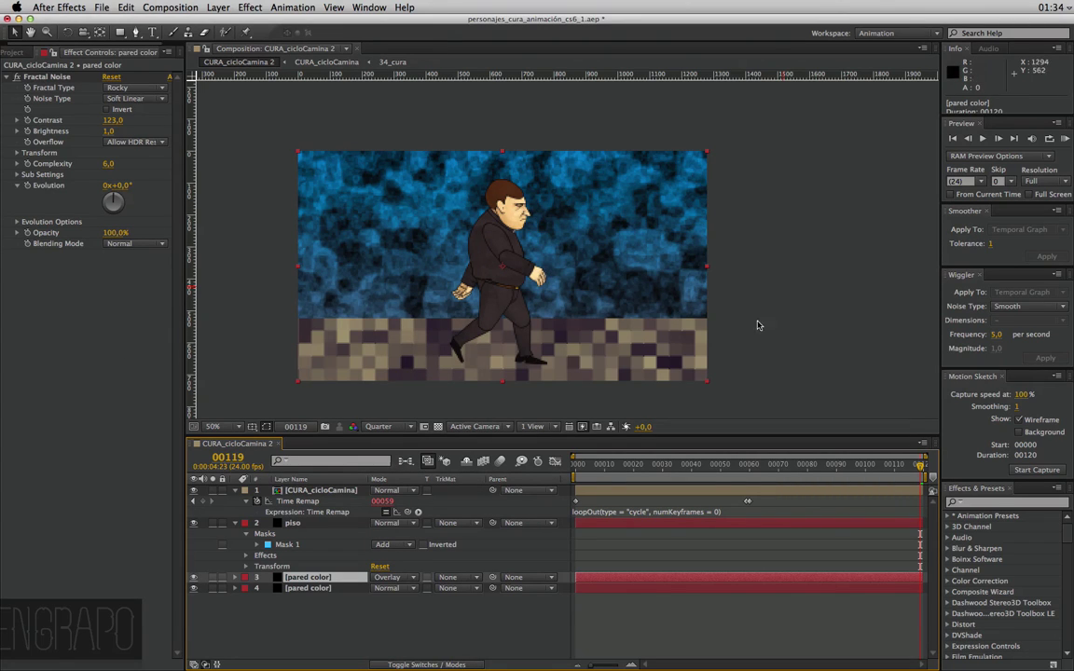
click(387, 578)
click(115, 348)
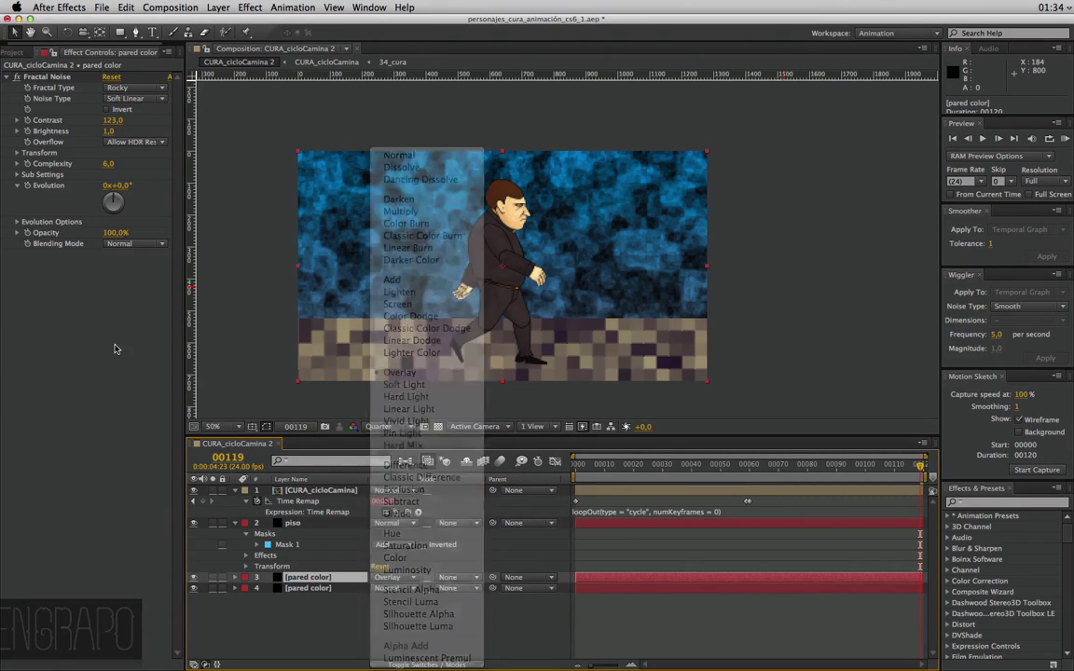
click(981, 504)
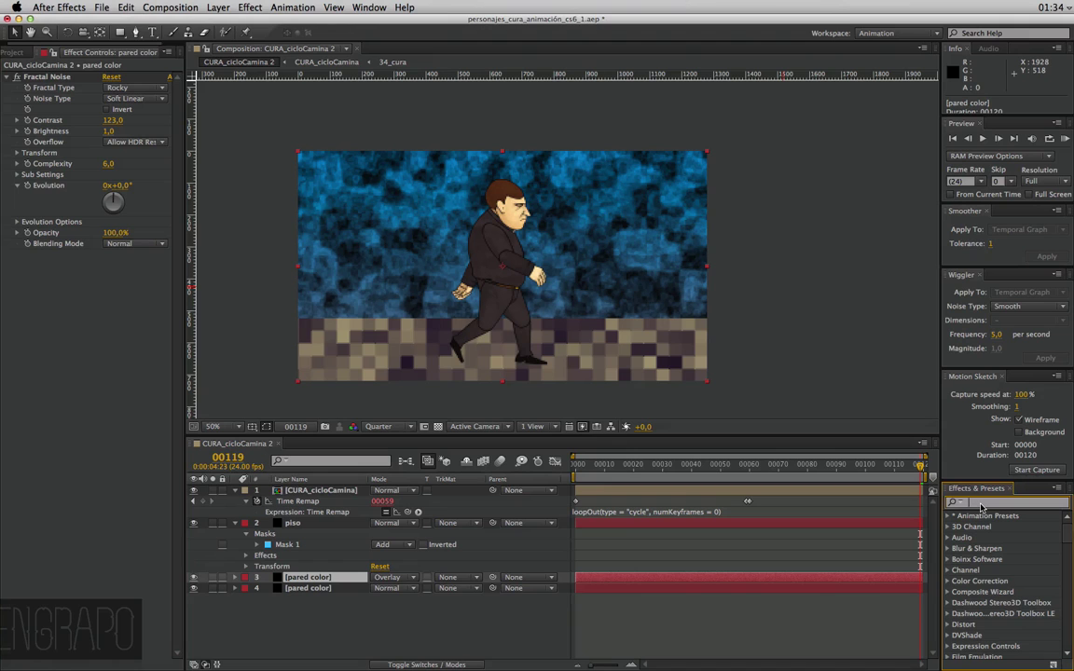
click(250, 8)
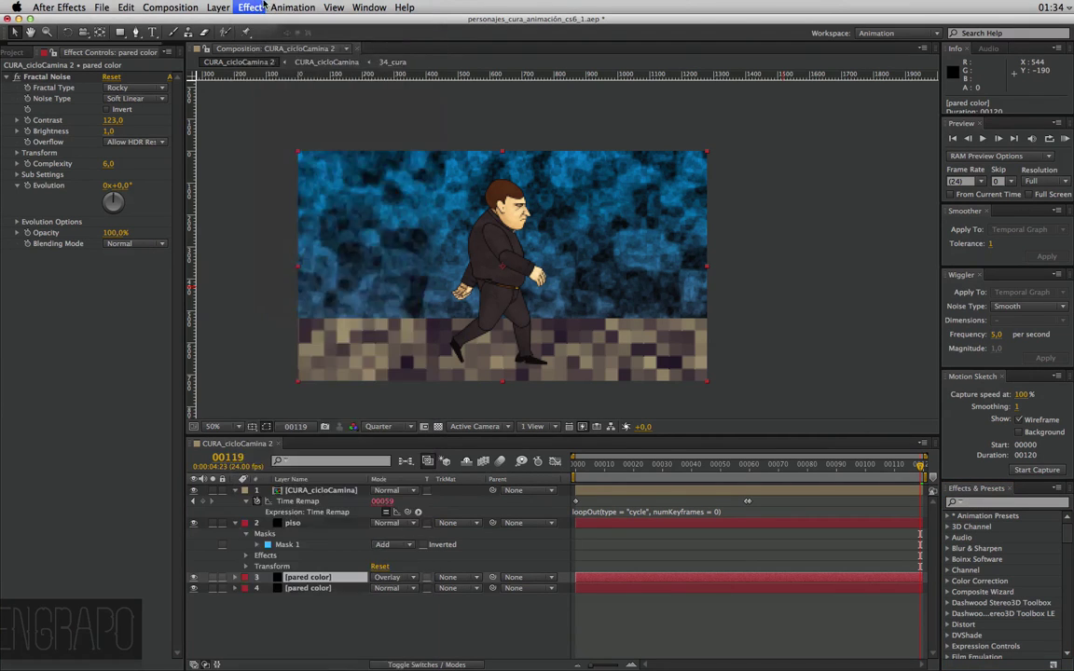
Add a Tint effect to the noise wall layer
click(129, 396)
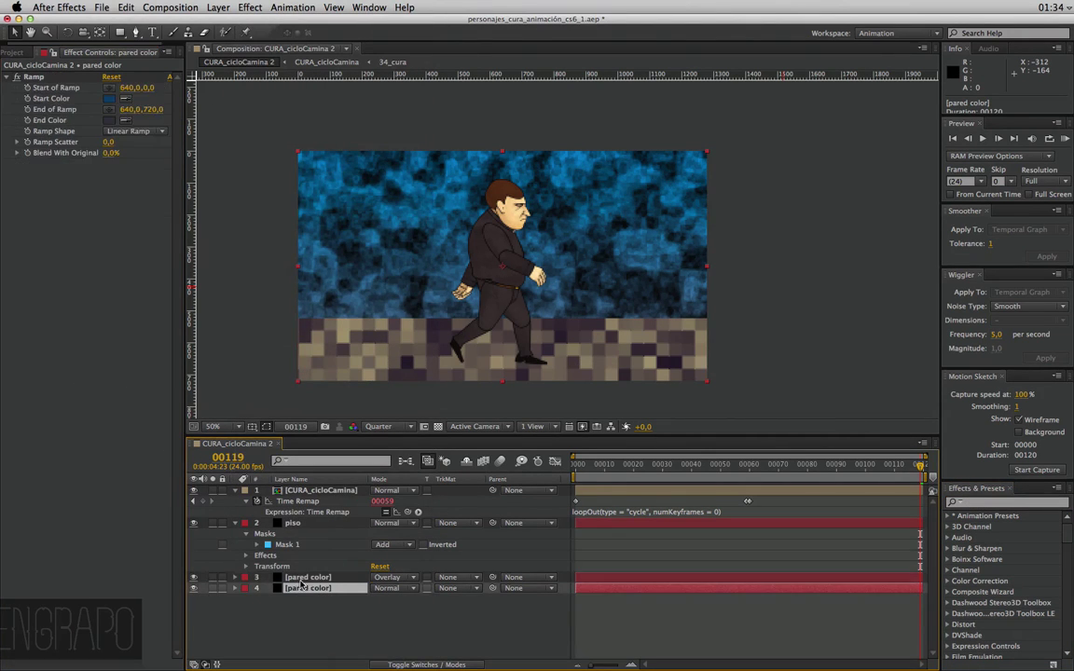
click(250, 8)
mouse_move(323, 446)
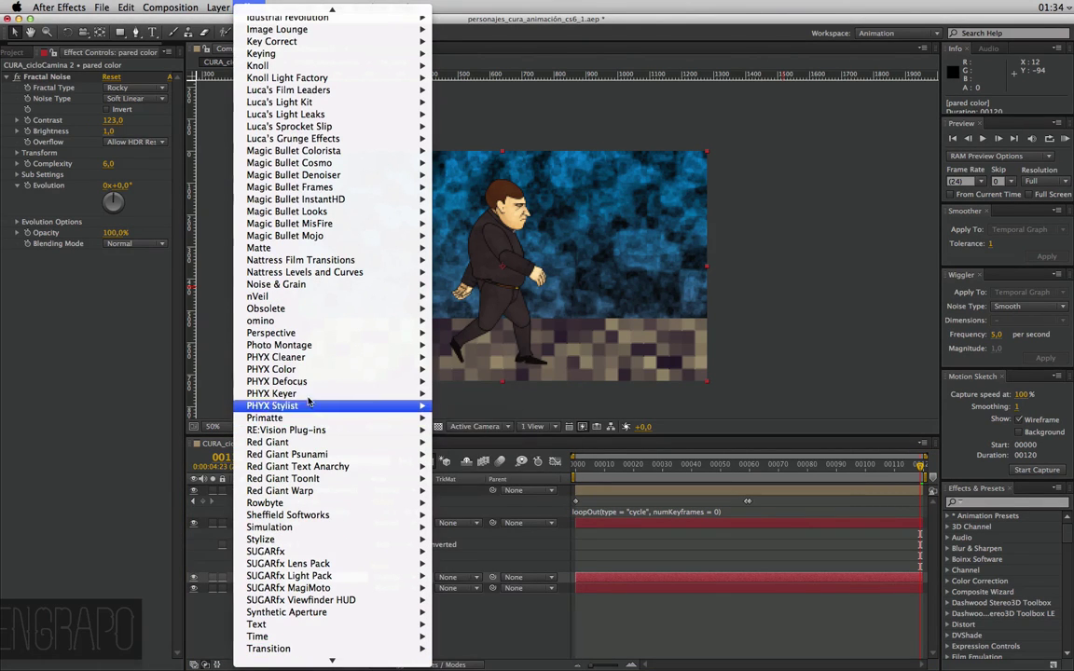
mouse_move(308, 398)
scroll(308, 280, up, 10)
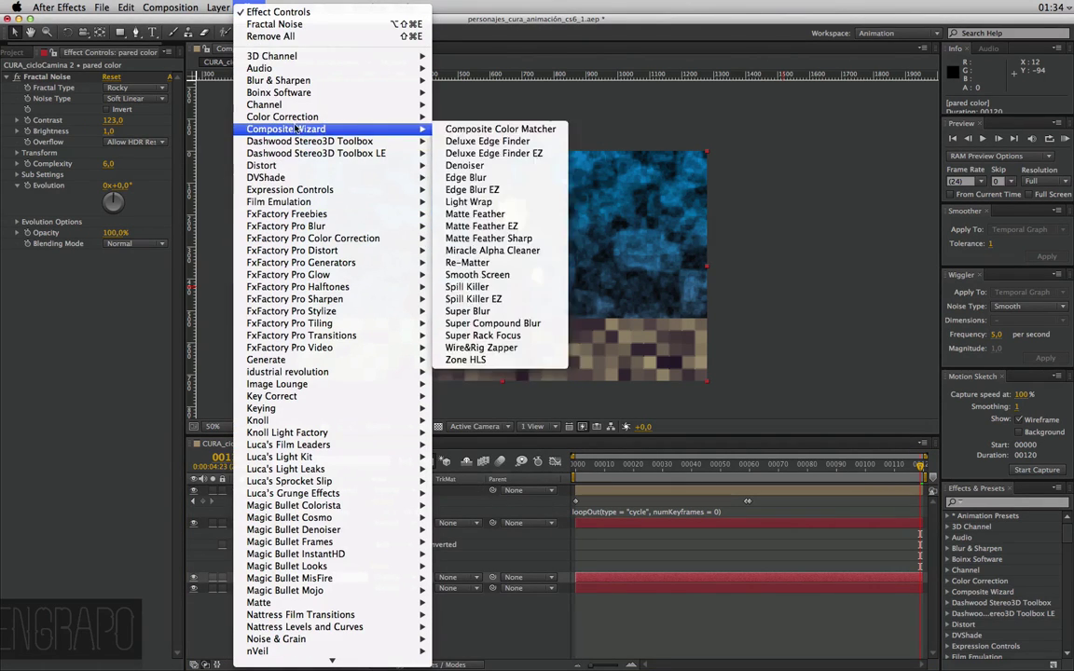
mouse_move(411, 118)
click(455, 481)
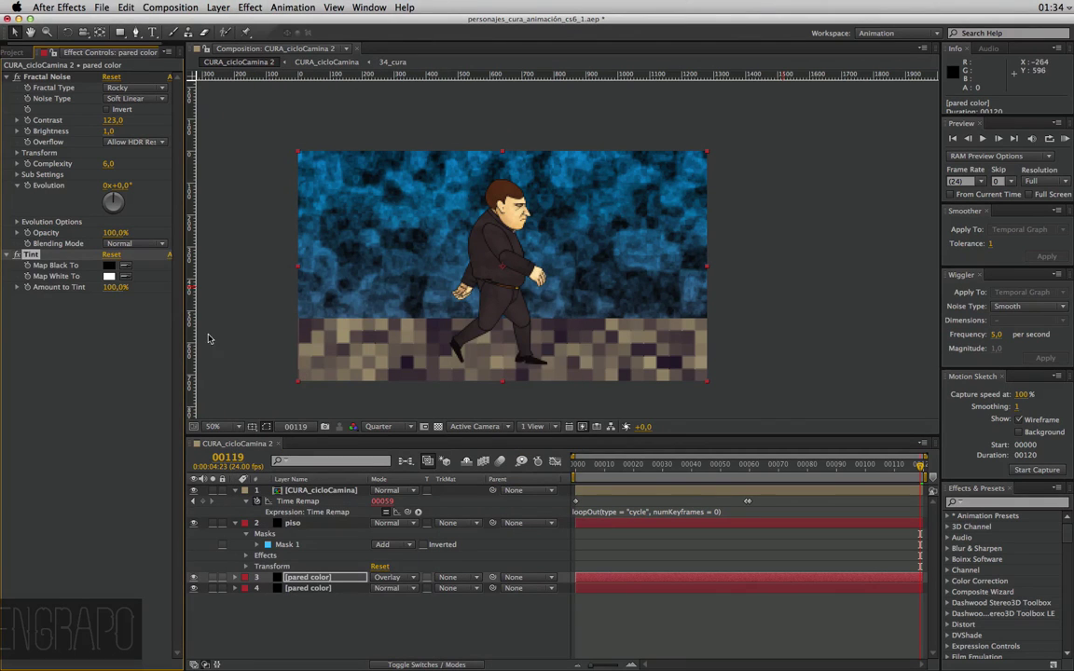
Set the Tint's Map Black To colour to a dark brown
click(109, 265)
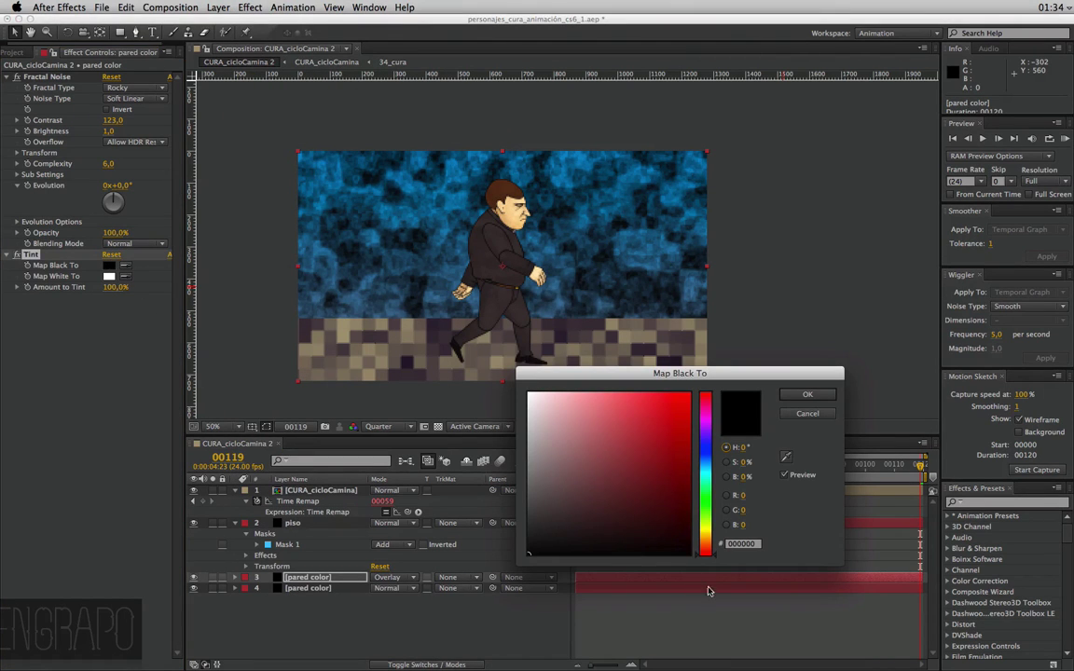
drag(709, 548, 708, 539)
click(663, 525)
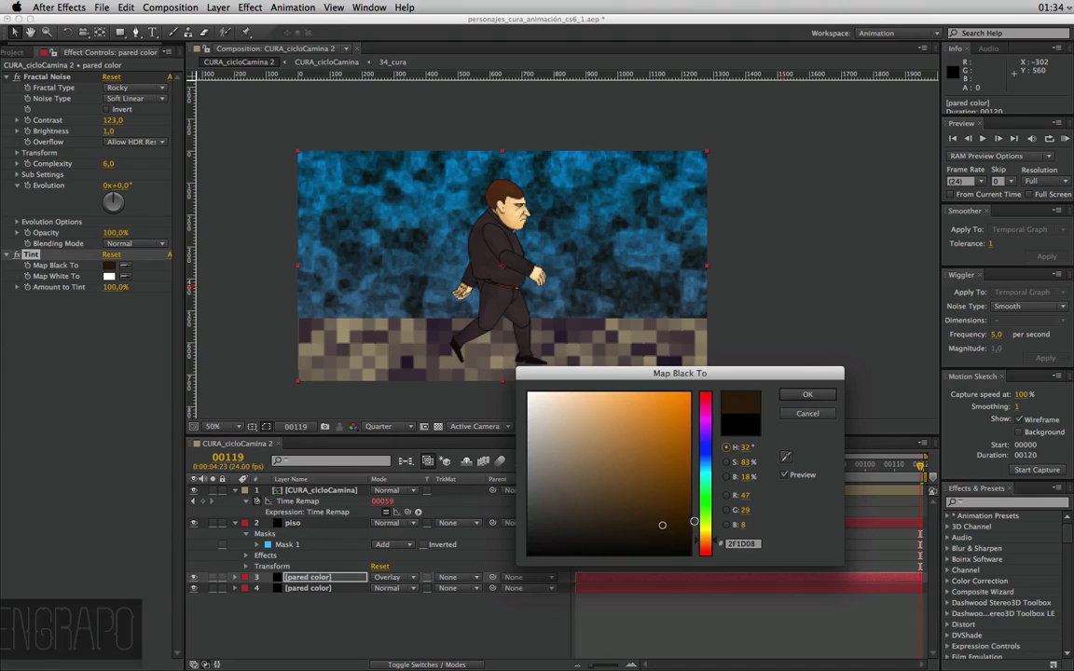
click(806, 396)
Set the Tint's Map White To colour to a darker, muted teal
click(109, 276)
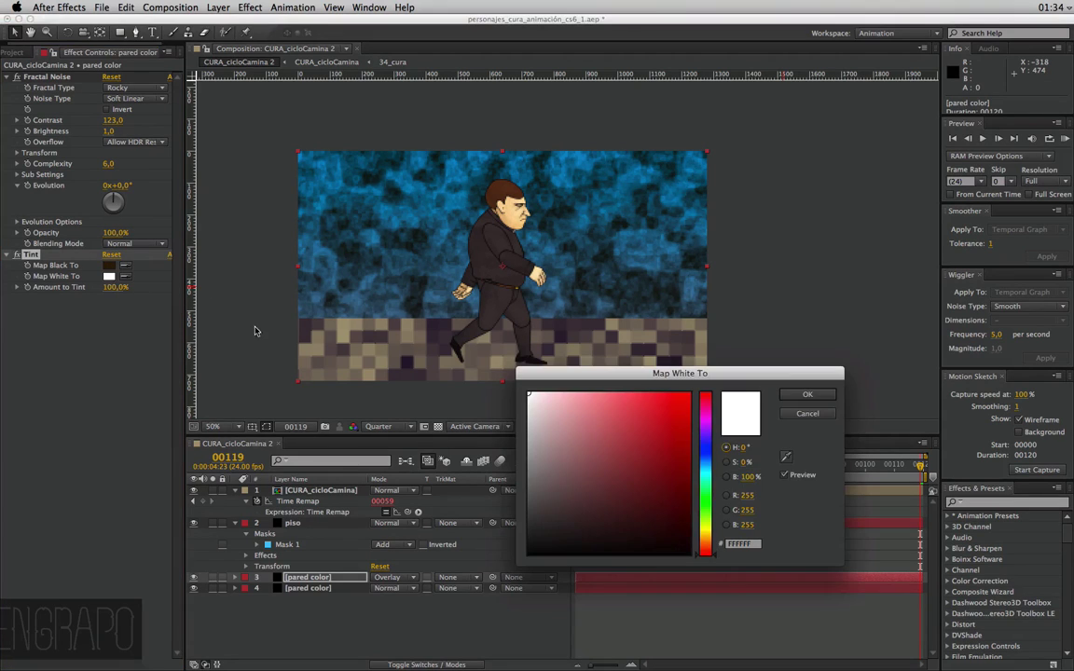
click(704, 472)
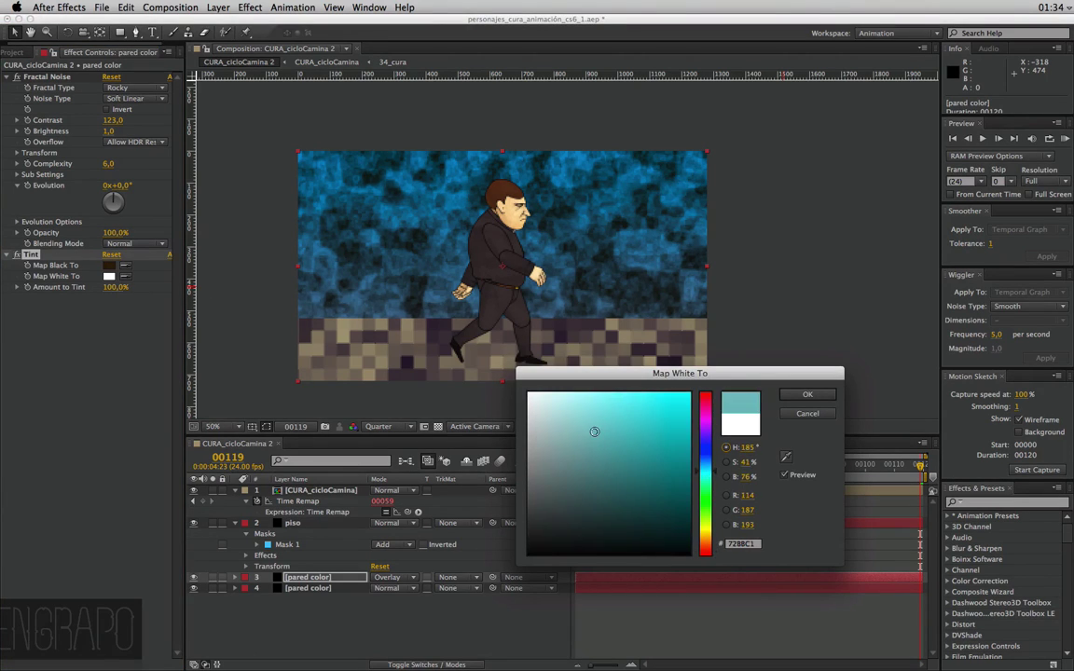
click(569, 419)
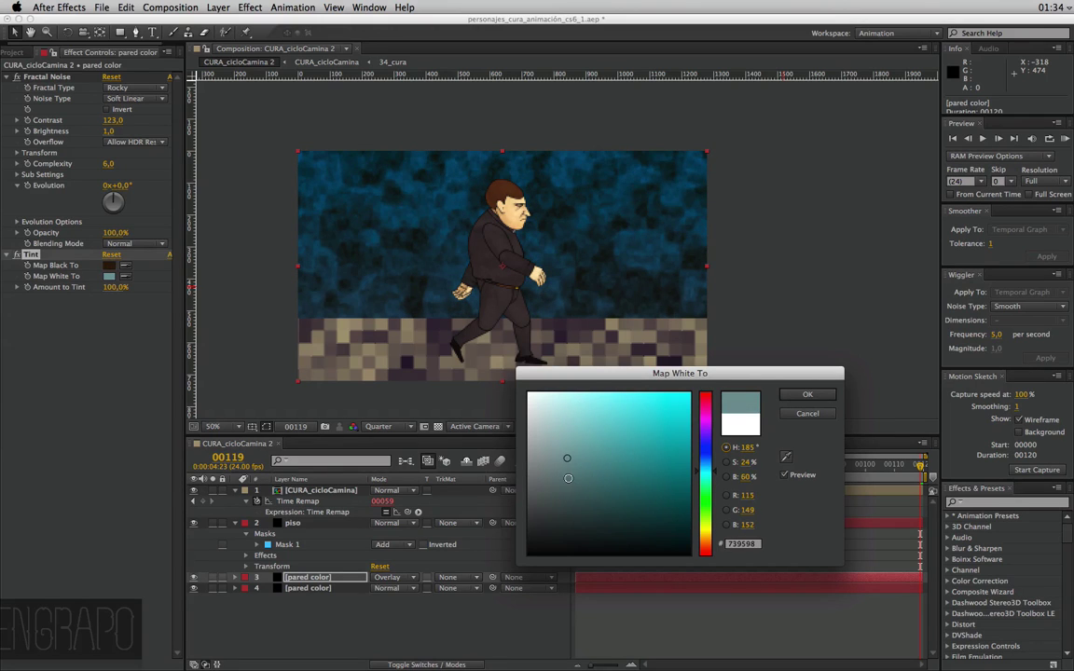
drag(566, 438, 567, 457)
click(808, 395)
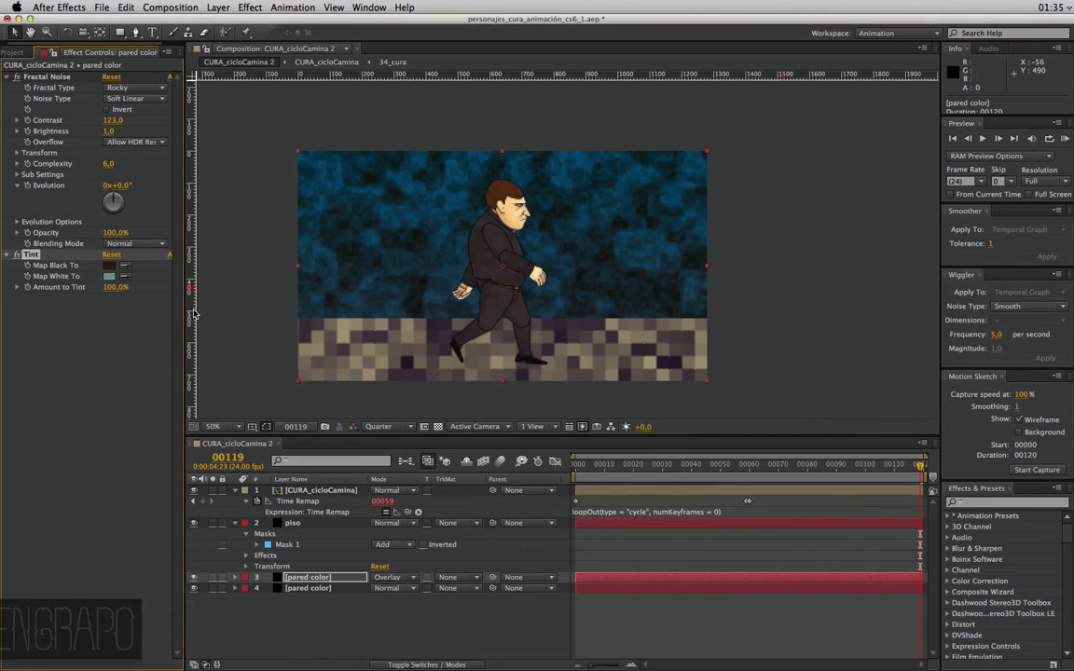
Set the Fractal Noise Complexity to 8 and its Transform Scale to 44
click(91, 327)
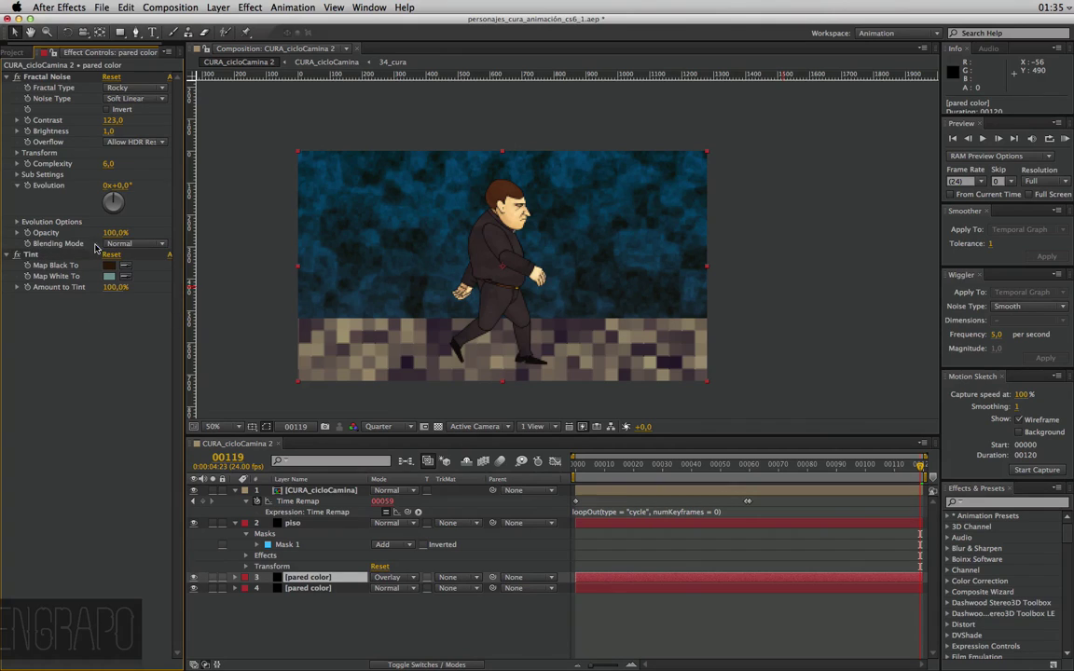
click(49, 76)
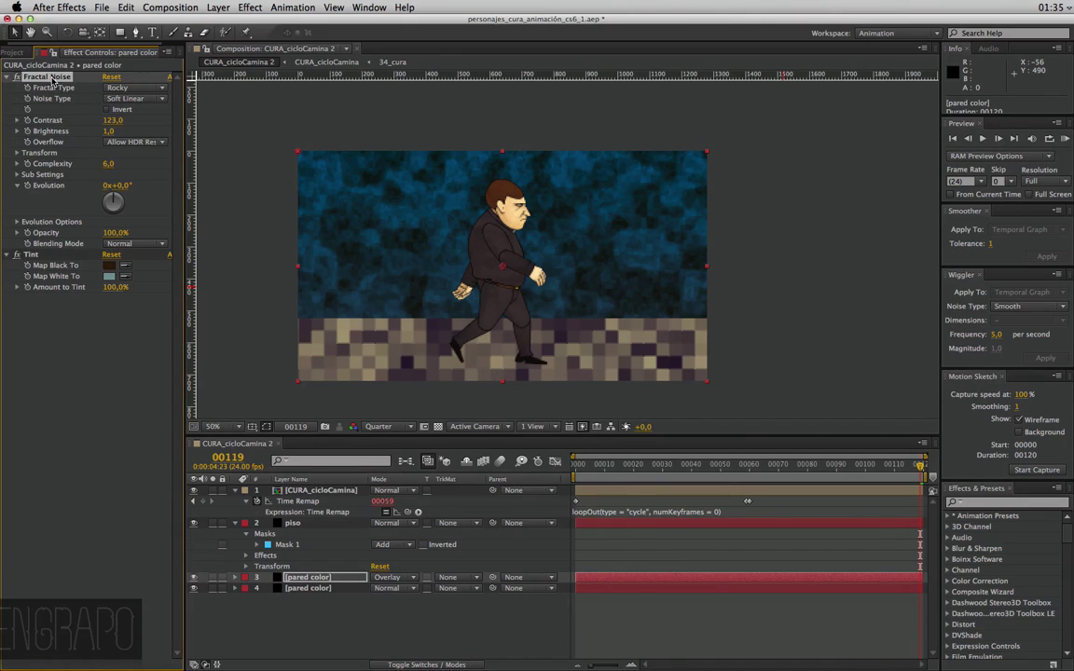
click(109, 164)
key(Return)
click(17, 153)
click(28, 185)
mouse_move(111, 185)
mouse_down()
mouse_move(85, 186)
mouse_move(75, 170)
mouse_up()
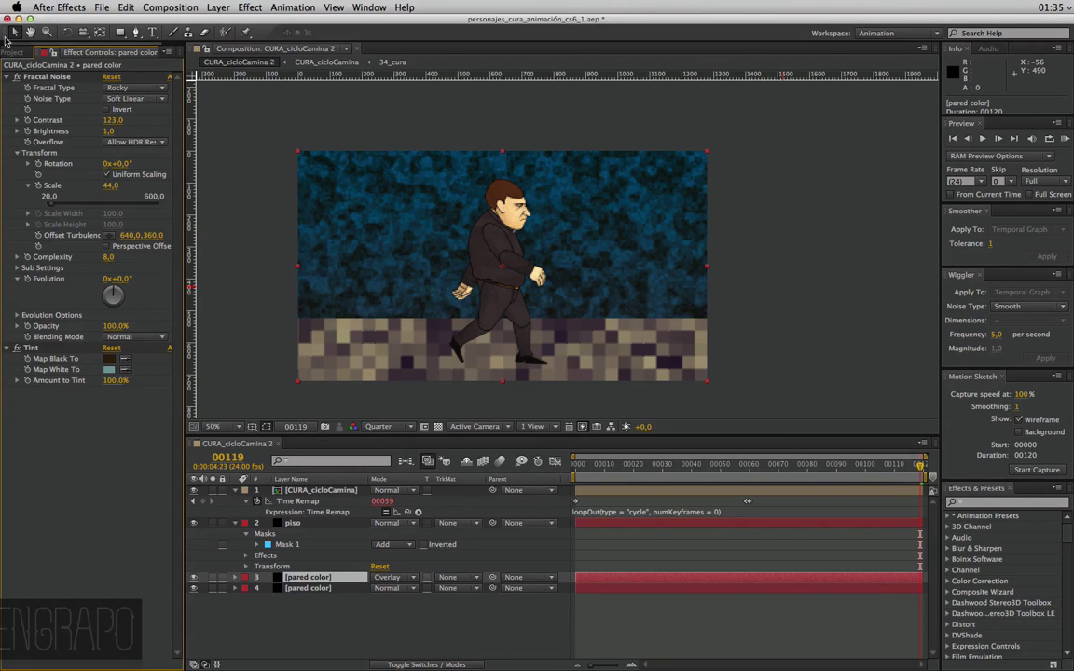
Drag the Fractal Noise Offset Turbulence to 640, 360
click(301, 589)
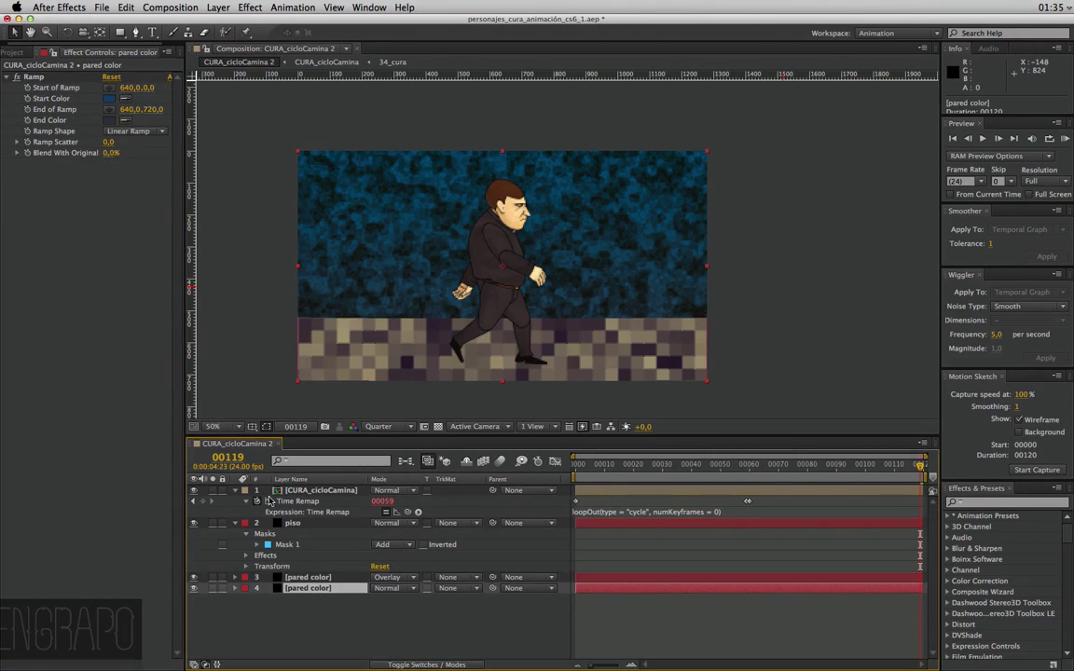
click(327, 578)
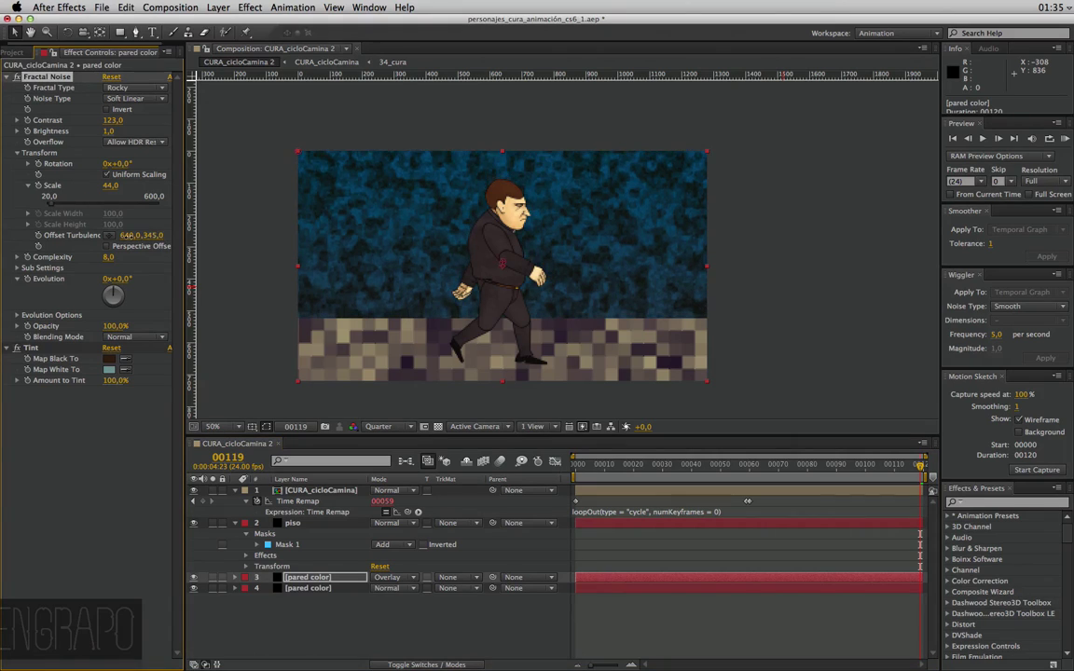
mouse_move(129, 235)
mouse_down()
mouse_move(167, 235)
mouse_move(130, 241)
mouse_up()
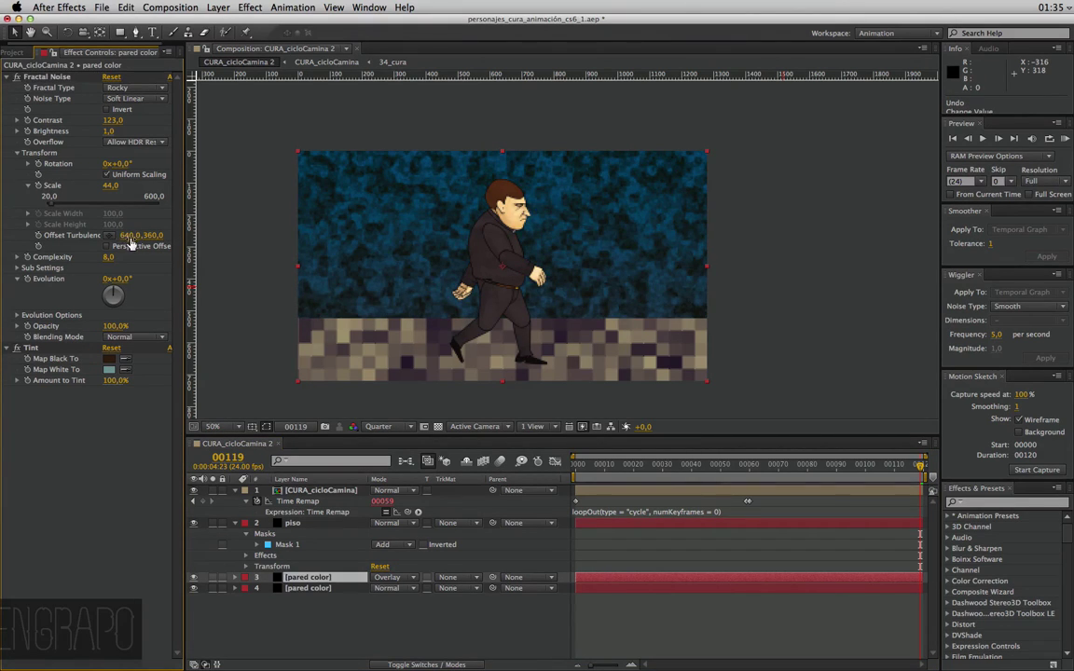
mouse_move(131, 241)
mouse_down()
mouse_move(487, 241)
mouse_move(130, 239)
mouse_move(208, 234)
mouse_move(708, 403)
mouse_up()
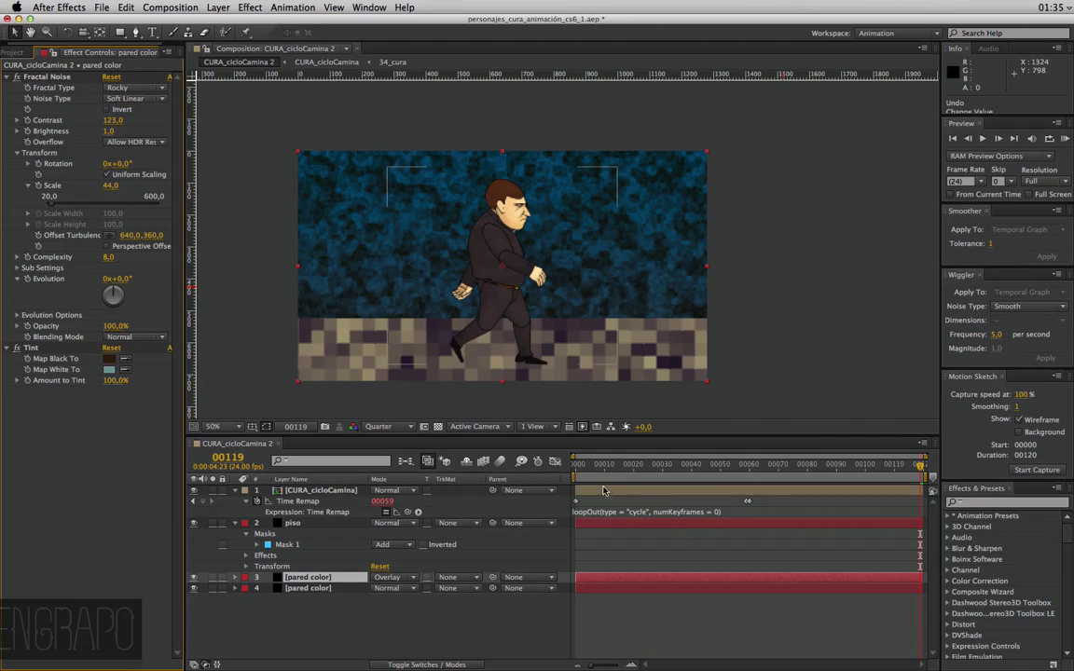
Play the walk from frame 78, toggling the ramp wall layer's visibility to compare
click(802, 465)
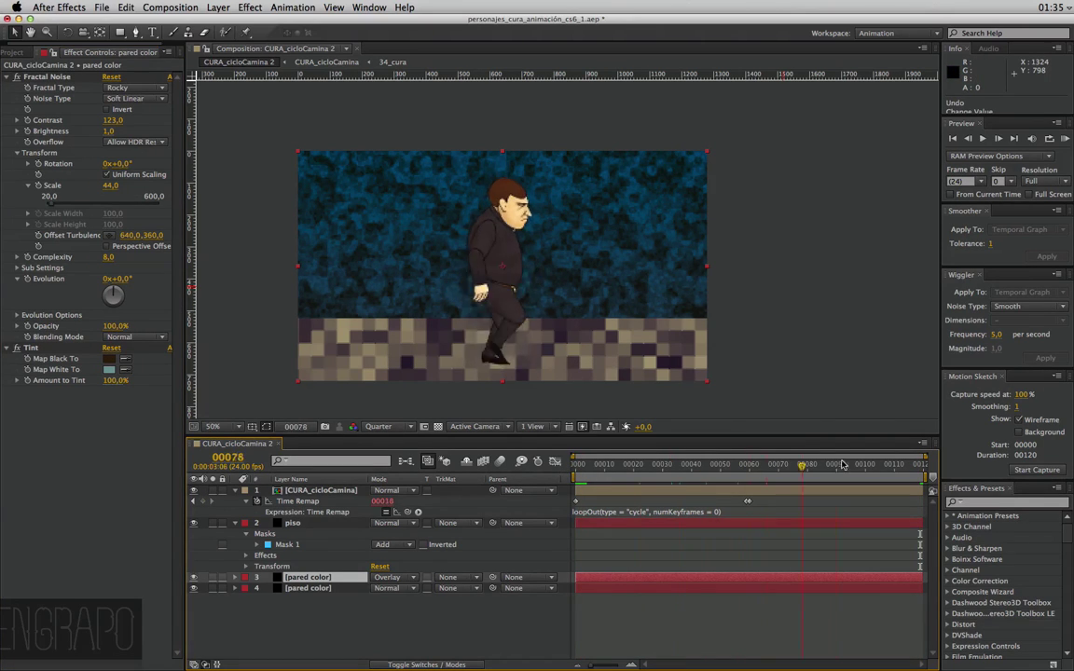
key(space)
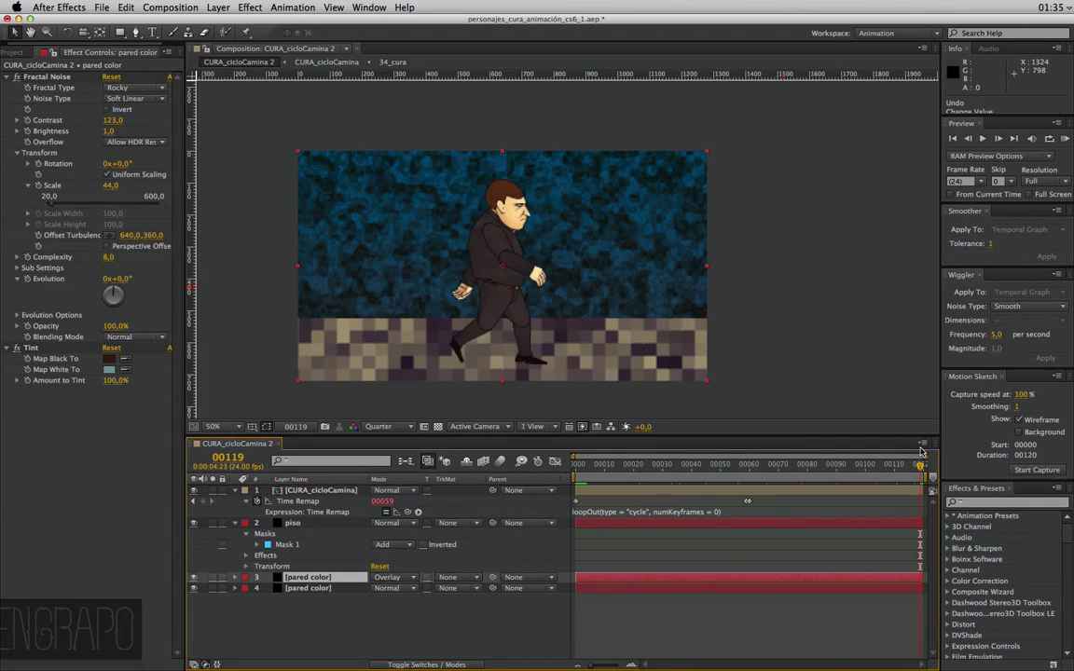
click(301, 579)
click(306, 589)
click(304, 578)
click(193, 589)
click(193, 588)
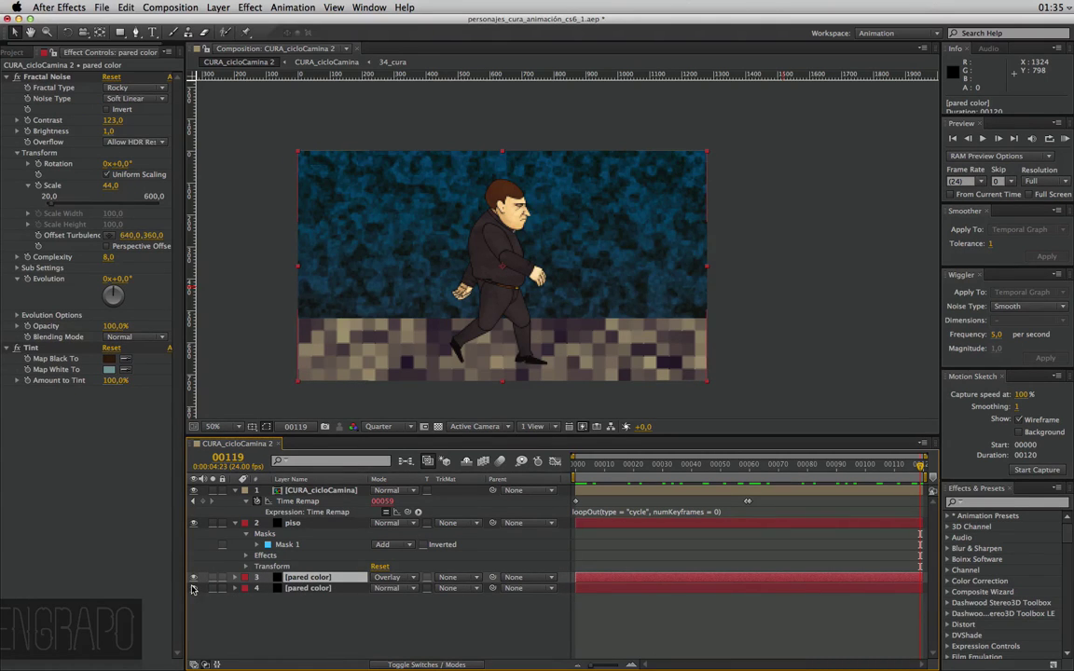
click(193, 588)
click(194, 588)
click(491, 610)
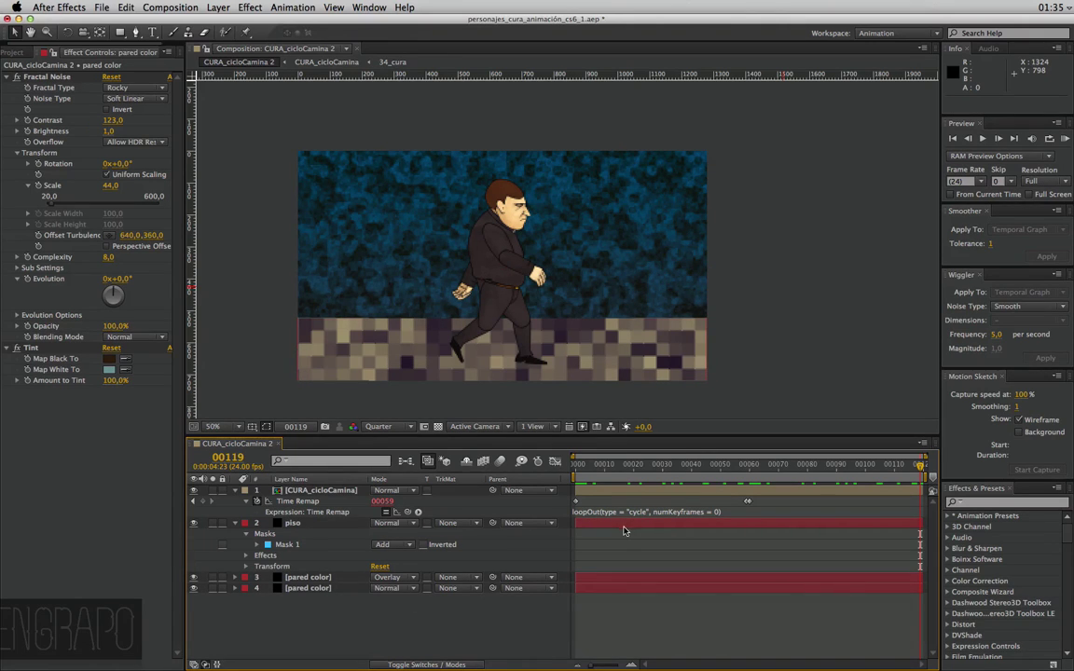
Save the project, then Google search 'video copilot presets' in Firefox
key(ctrl+s)
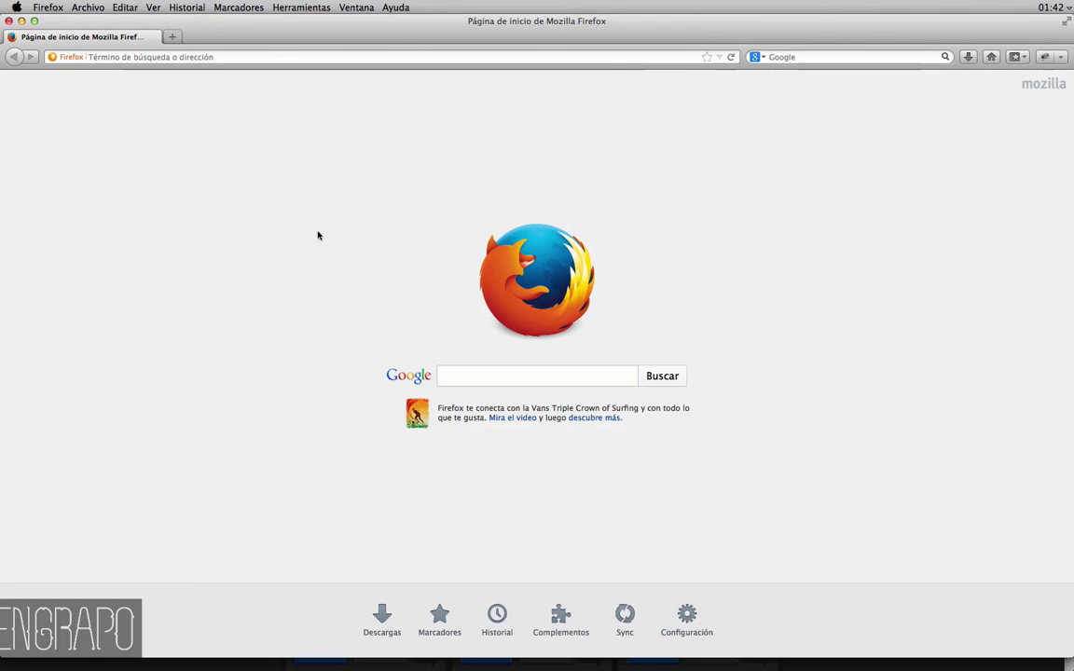
click(442, 373)
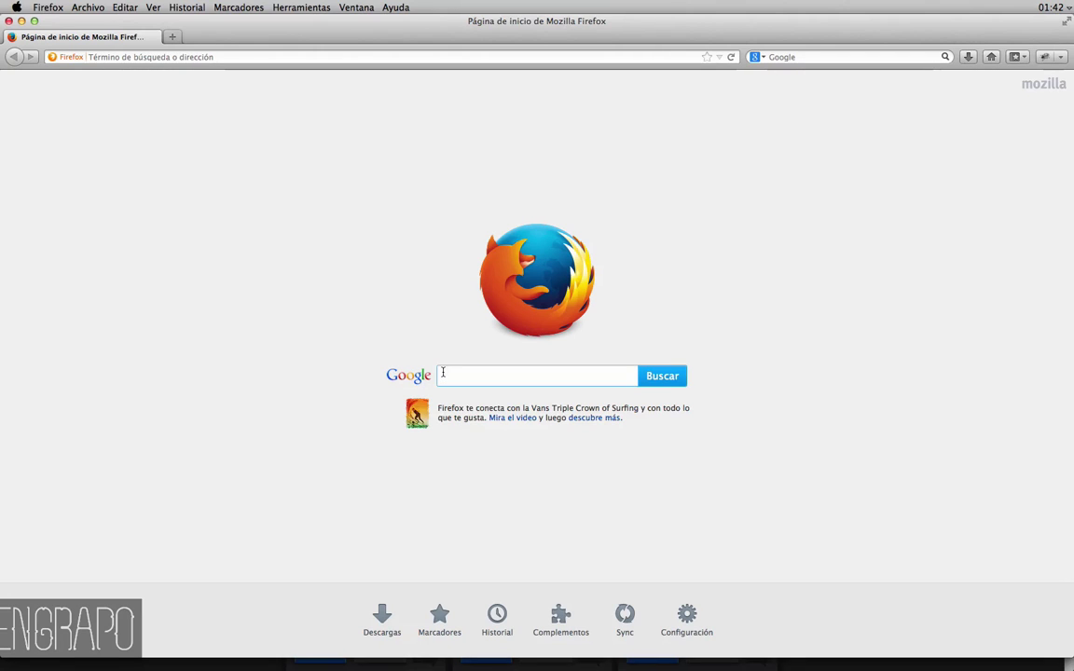
text(vide)
text(o copilo)
text(t prese)
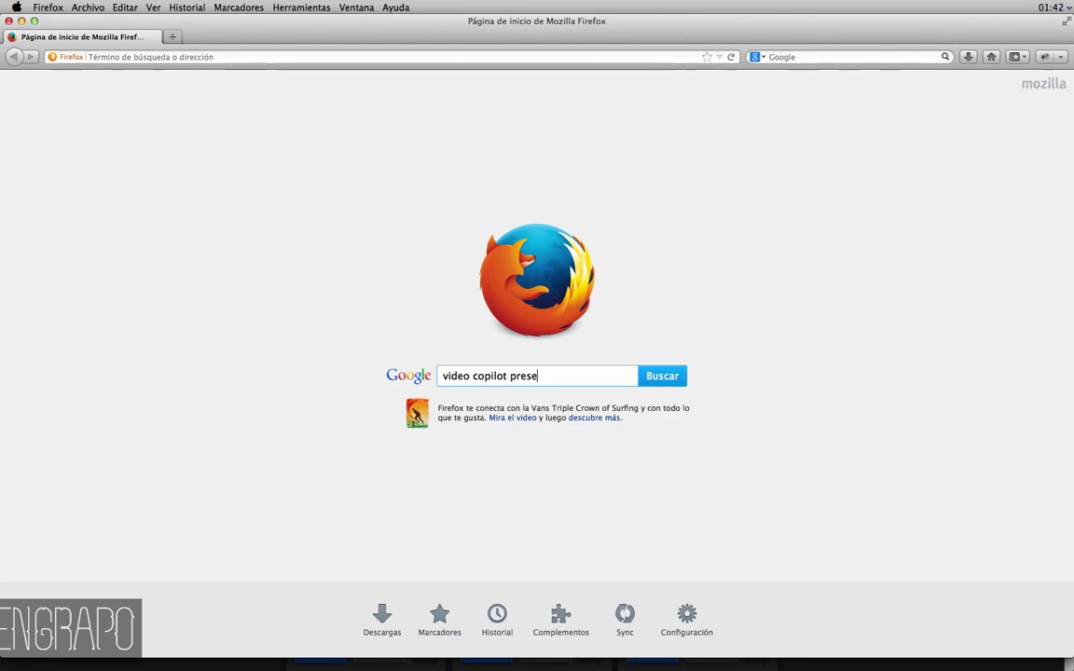
text(ts)
key(Return)
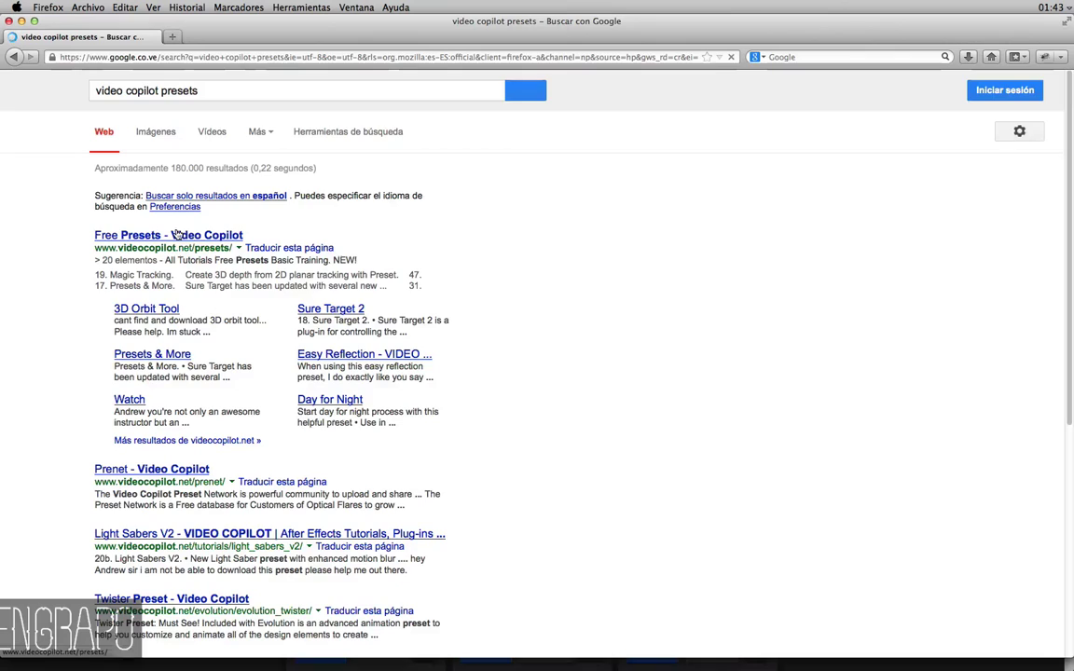
Open Video Copilot's Free Presets page and download the Magic Tracking vc_presets.zip project
click(161, 235)
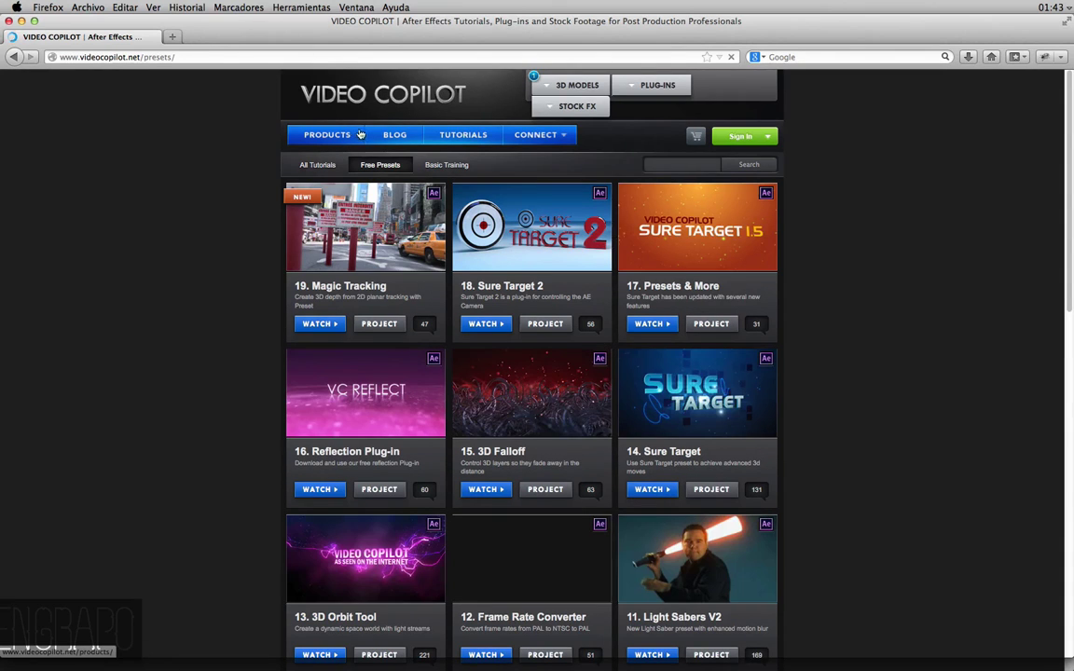
scroll(266, 212, down, 3)
scroll(207, 281, down, 3)
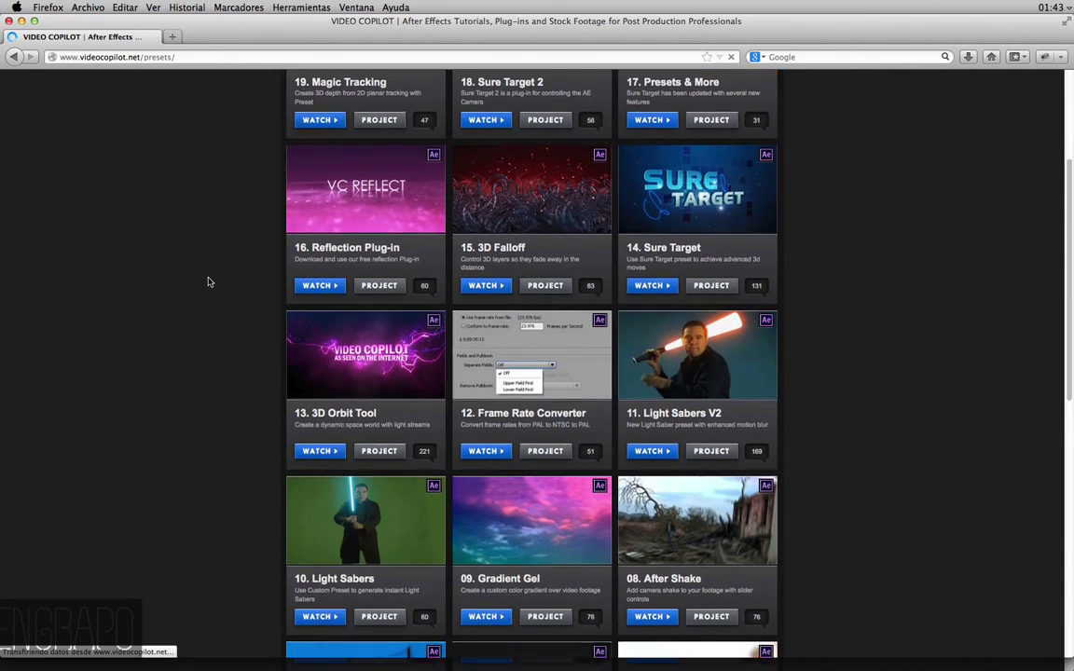
scroll(207, 281, up, 3)
scroll(207, 280, up, 3)
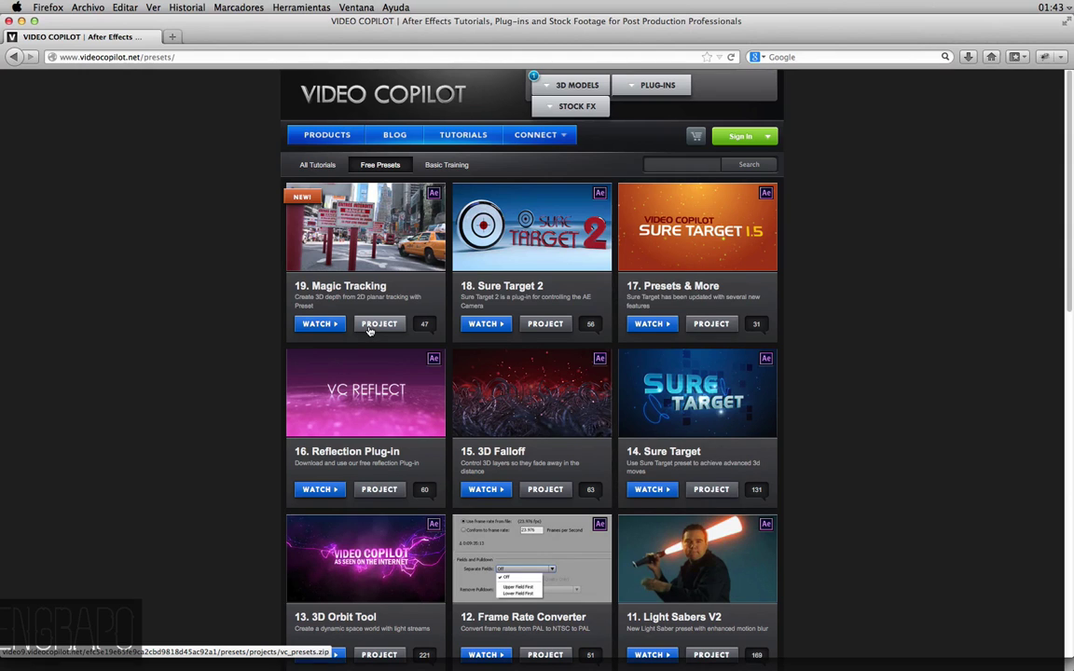
click(370, 326)
mouse_move(673, 340)
mouse_down()
mouse_move(754, 343)
mouse_move(707, 112)
mouse_up()
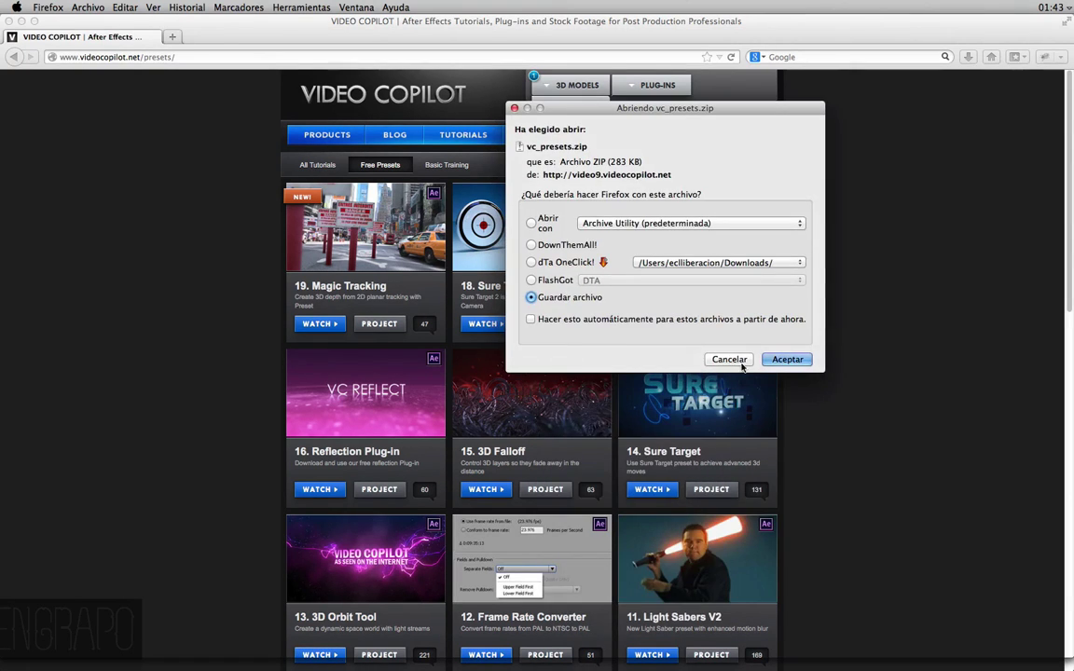
click(741, 363)
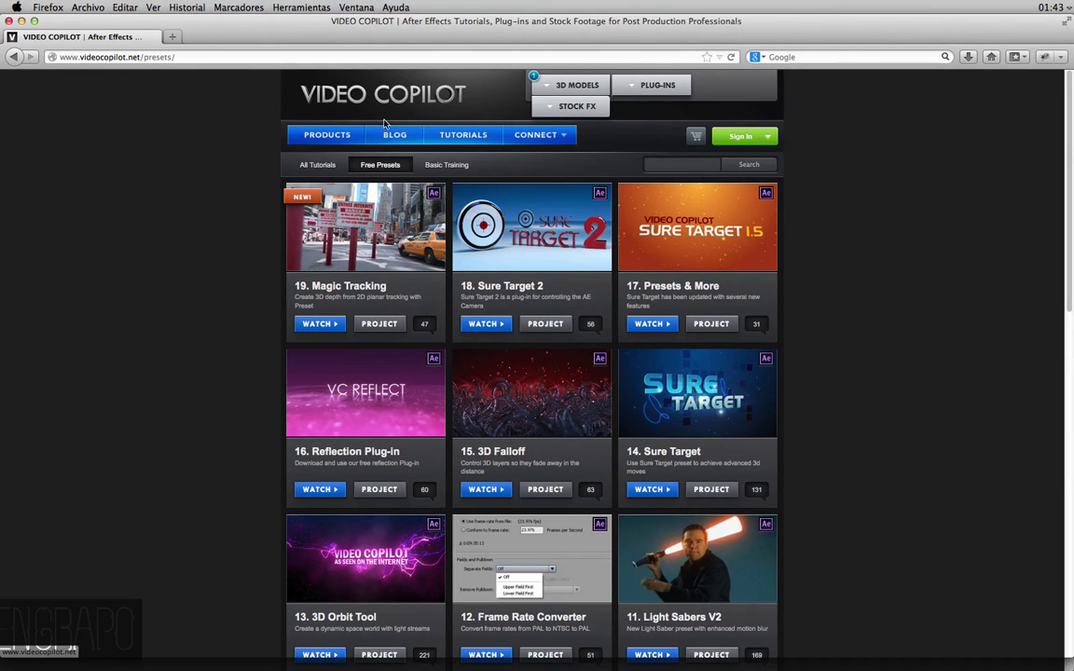
Go to Video Copilot's TUTORIALS page and scroll down the Tutorials By Date list
click(471, 135)
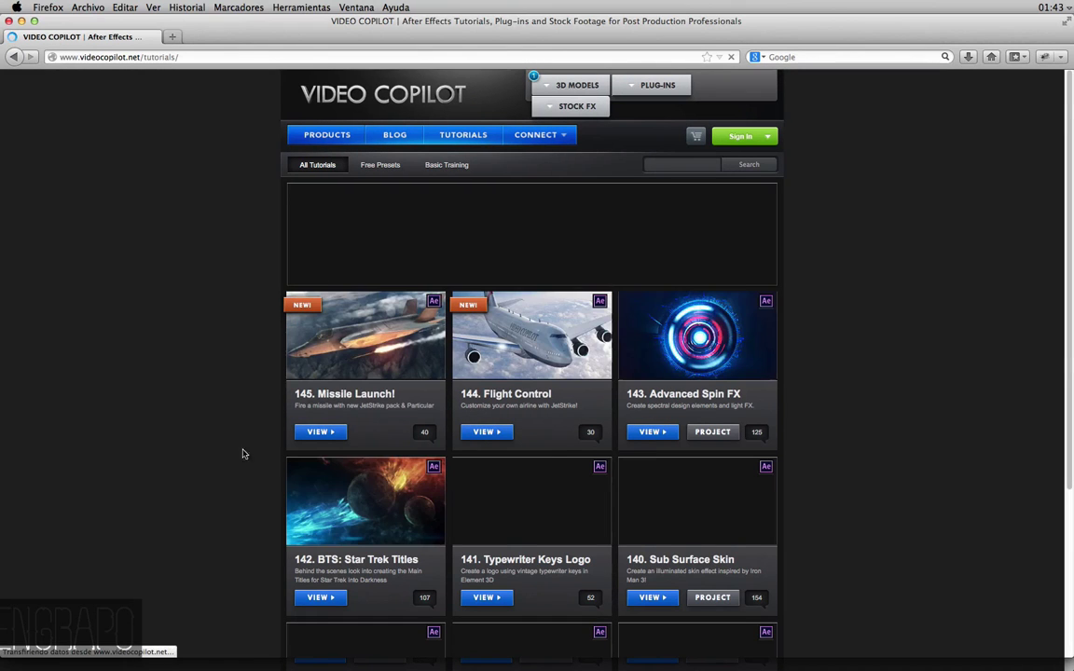
scroll(187, 421, down, 2)
scroll(187, 421, down, 2)
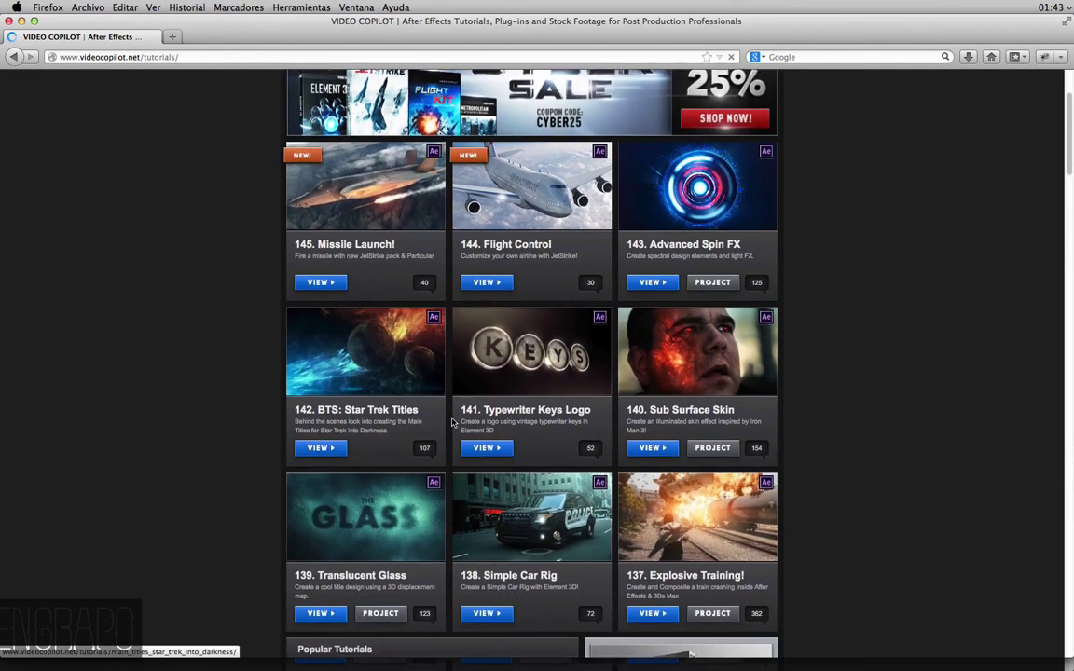
scroll(233, 418, down, 4)
scroll(341, 410, down, 5)
scroll(341, 411, down, 5)
scroll(391, 413, down, 5)
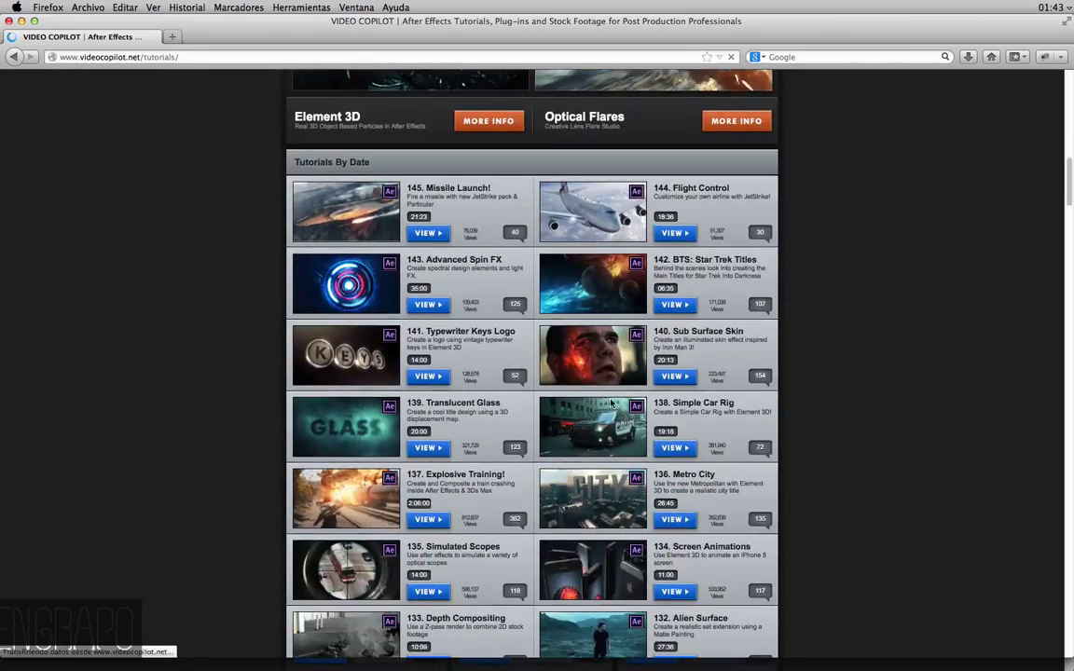
scroll(466, 417, down, 3)
scroll(565, 422, down, 7)
scroll(259, 350, down, 6)
scroll(259, 350, down, 5)
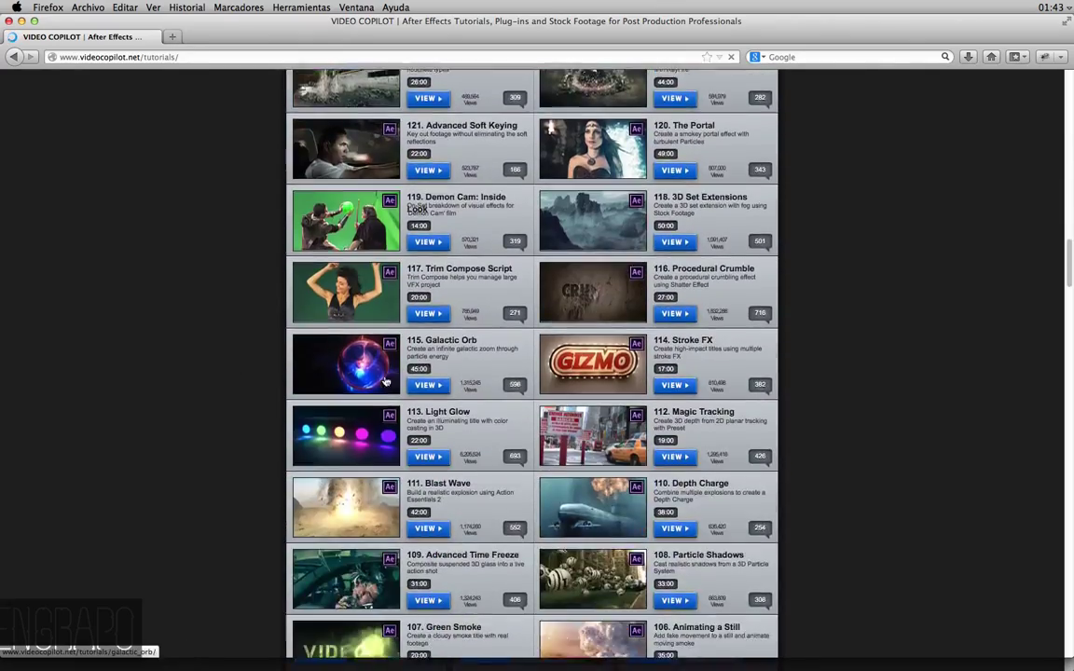
scroll(307, 345, down, 6)
scroll(372, 337, down, 4)
scroll(372, 338, down, 5)
scroll(485, 317, down, 5)
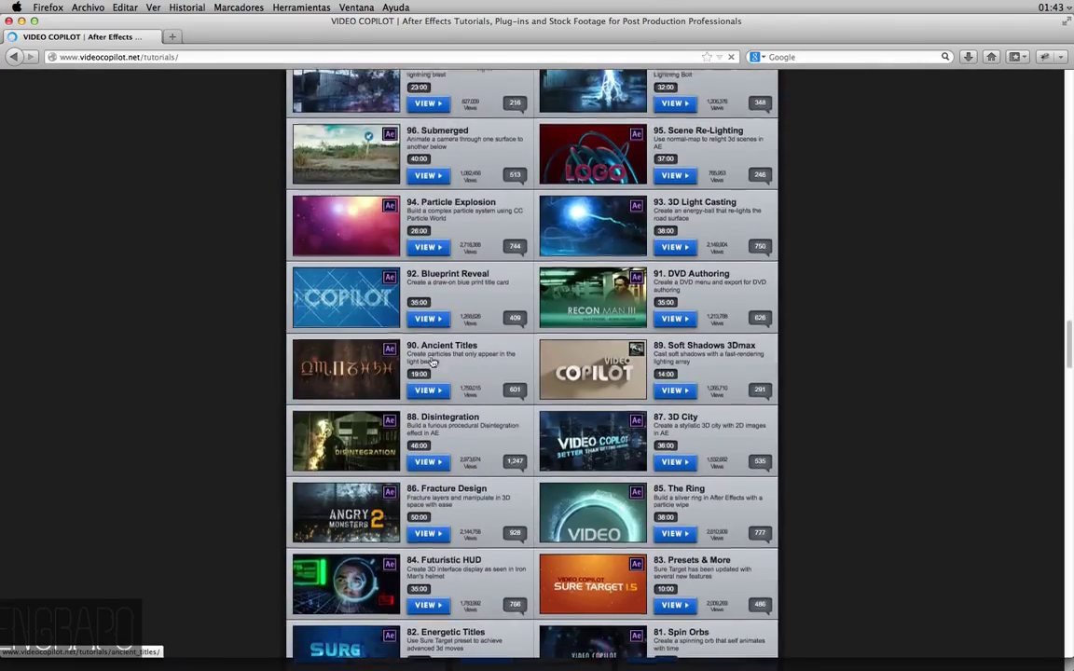
scroll(653, 299, down, 1)
scroll(813, 277, down, 2)
scroll(810, 290, down, 5)
scroll(807, 294, down, 5)
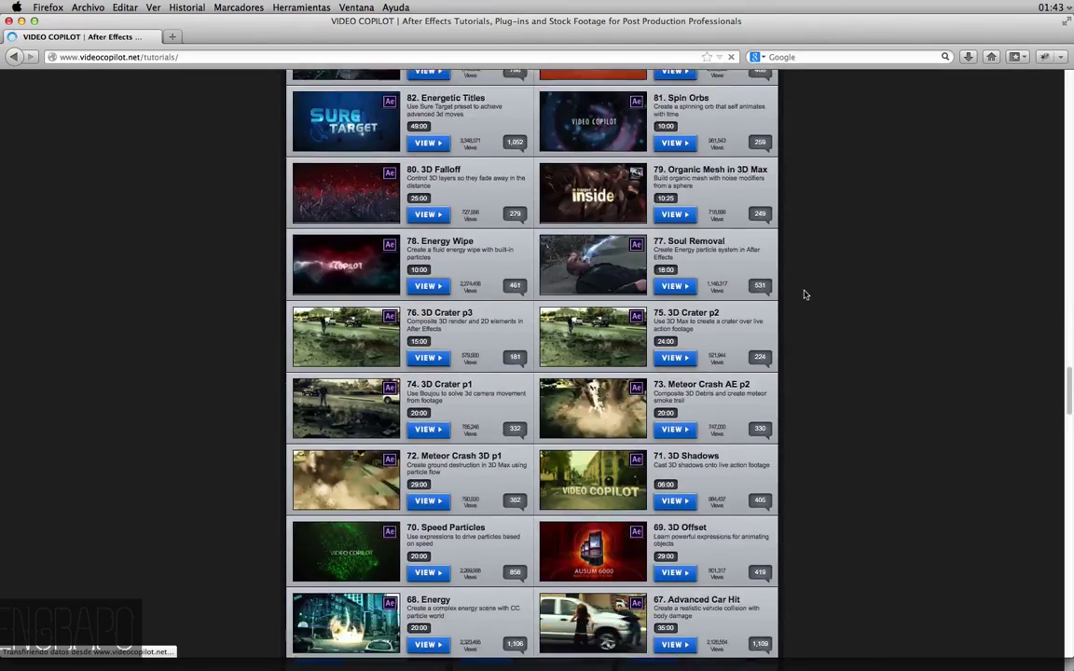
scroll(802, 290, down, 3)
scroll(807, 290, down, 3)
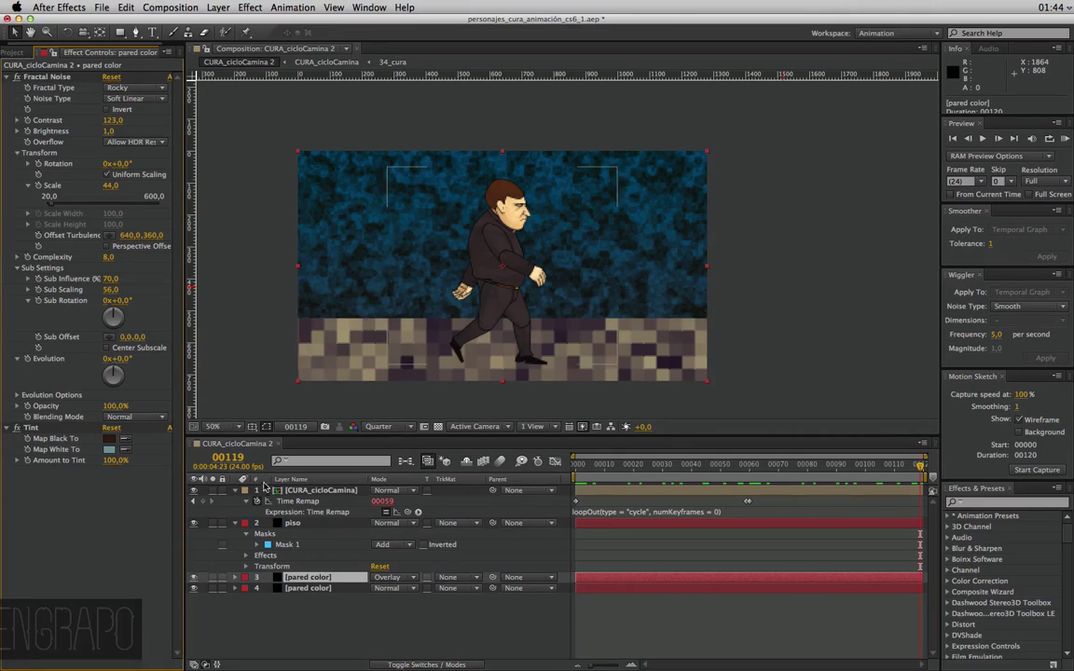
Confirm the noise wall layer's name as pared ruido
click(315, 589)
click(315, 578)
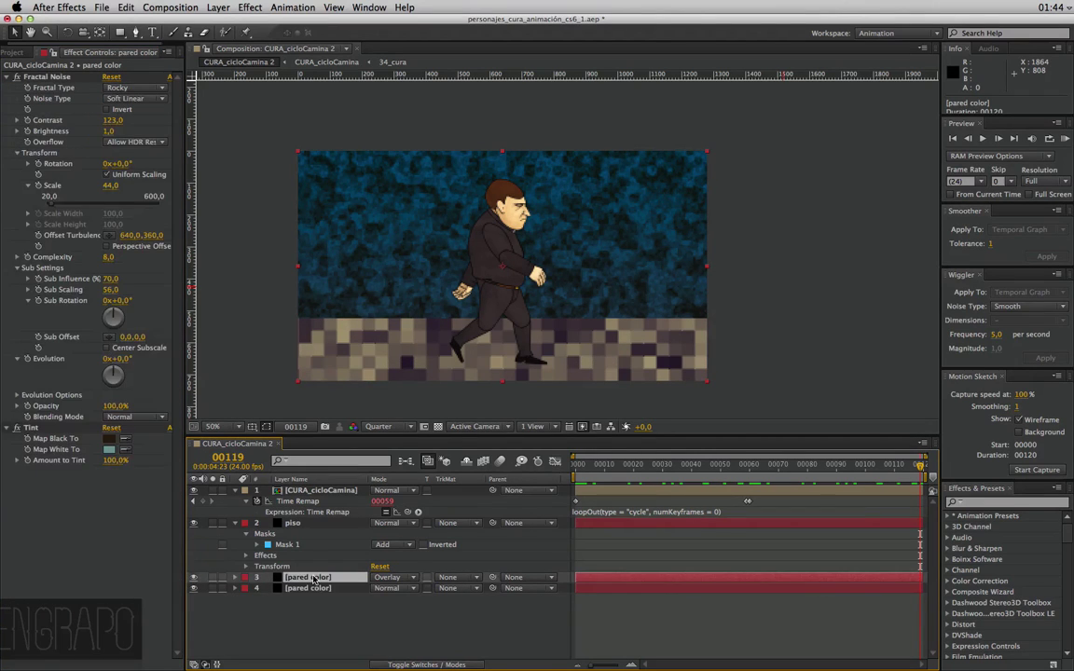
key(Return)
key(Right)
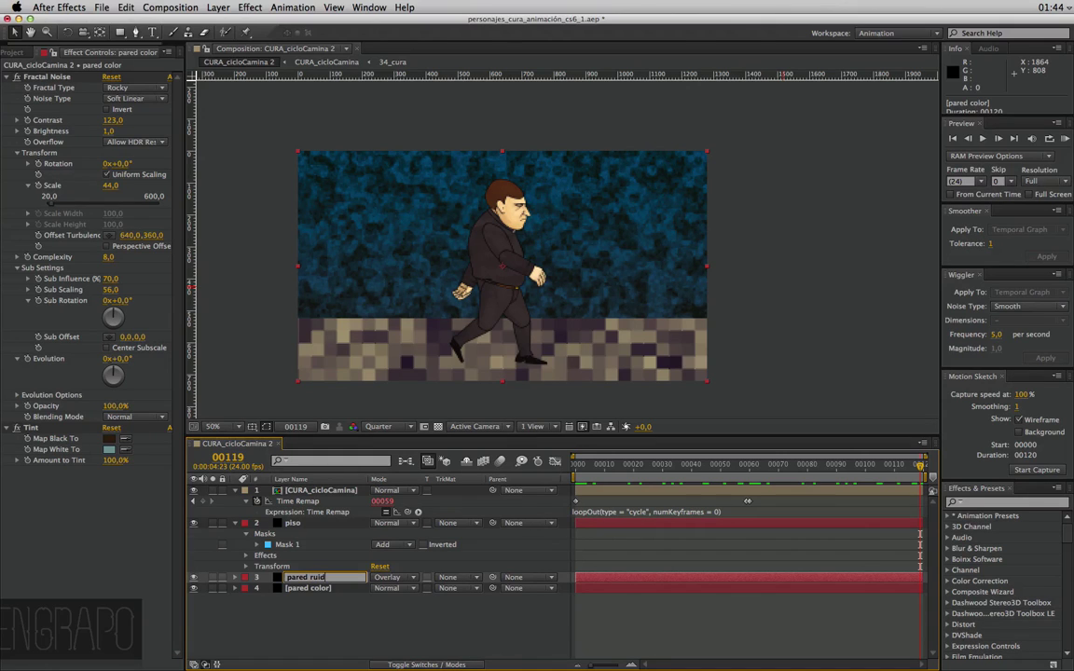
key(Return)
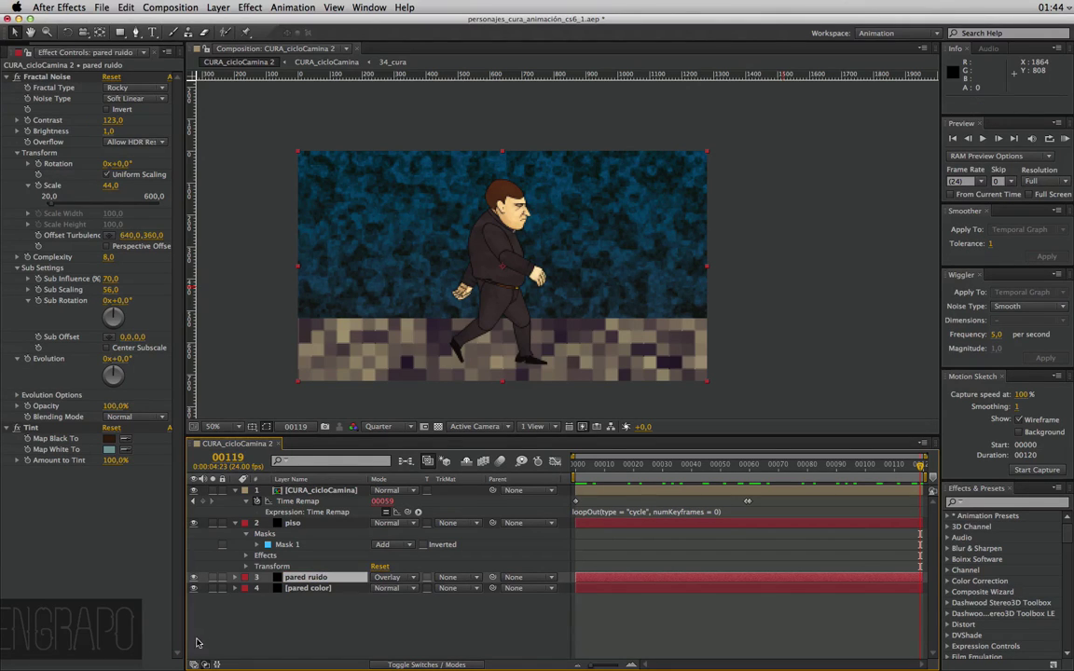
Change the pared color layer's Ramp Start Color to a darker, greyer blue
click(308, 589)
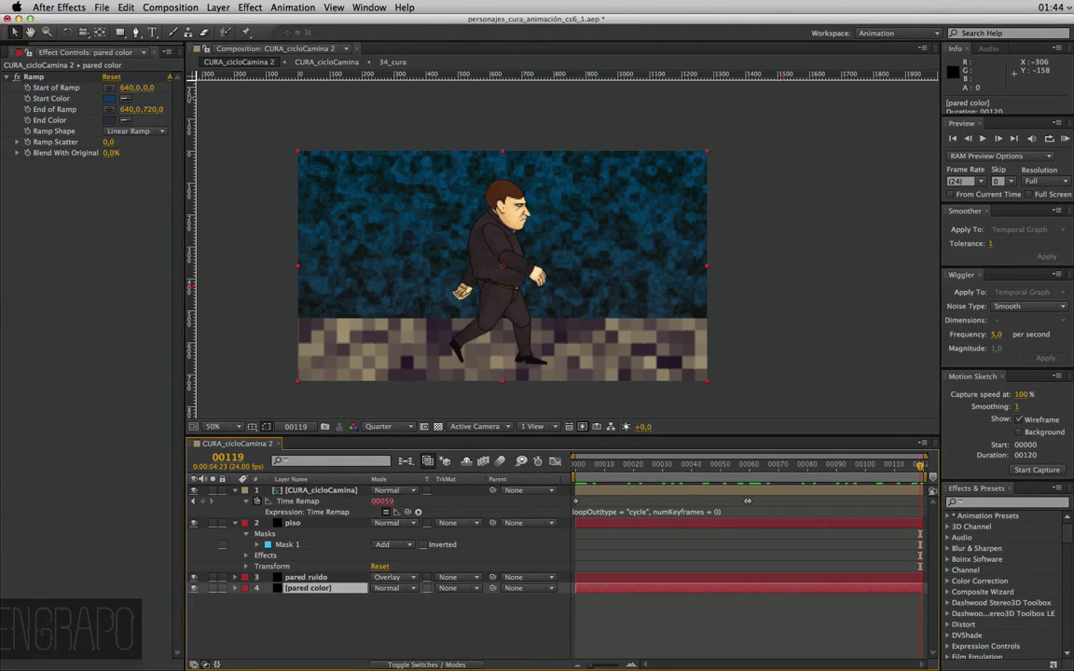
click(110, 98)
click(585, 486)
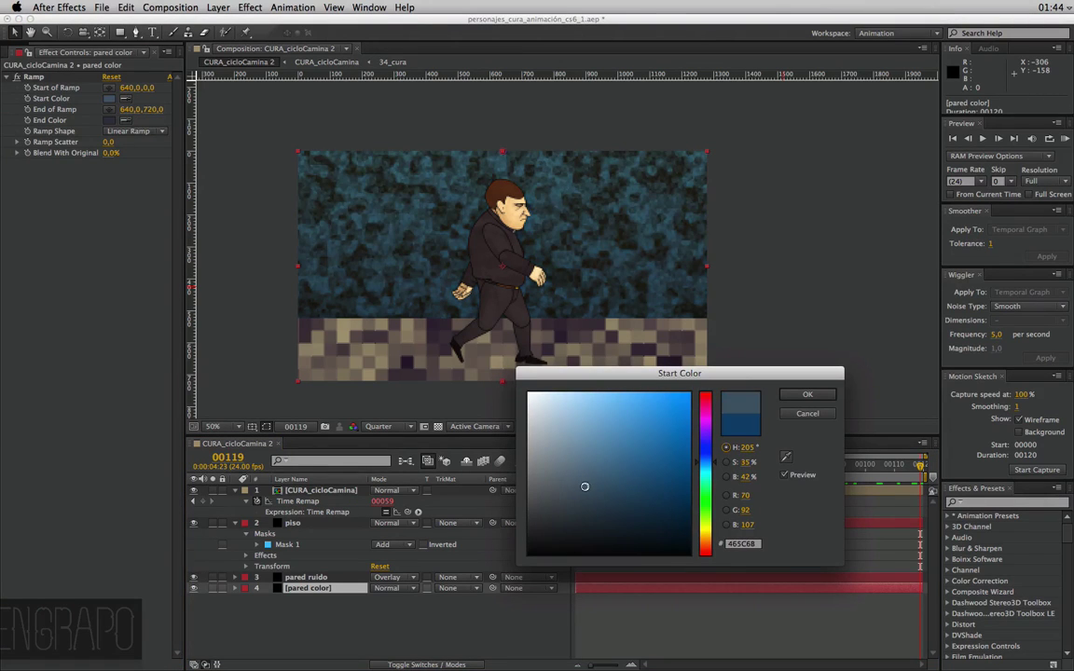
drag(583, 495, 573, 492)
click(807, 412)
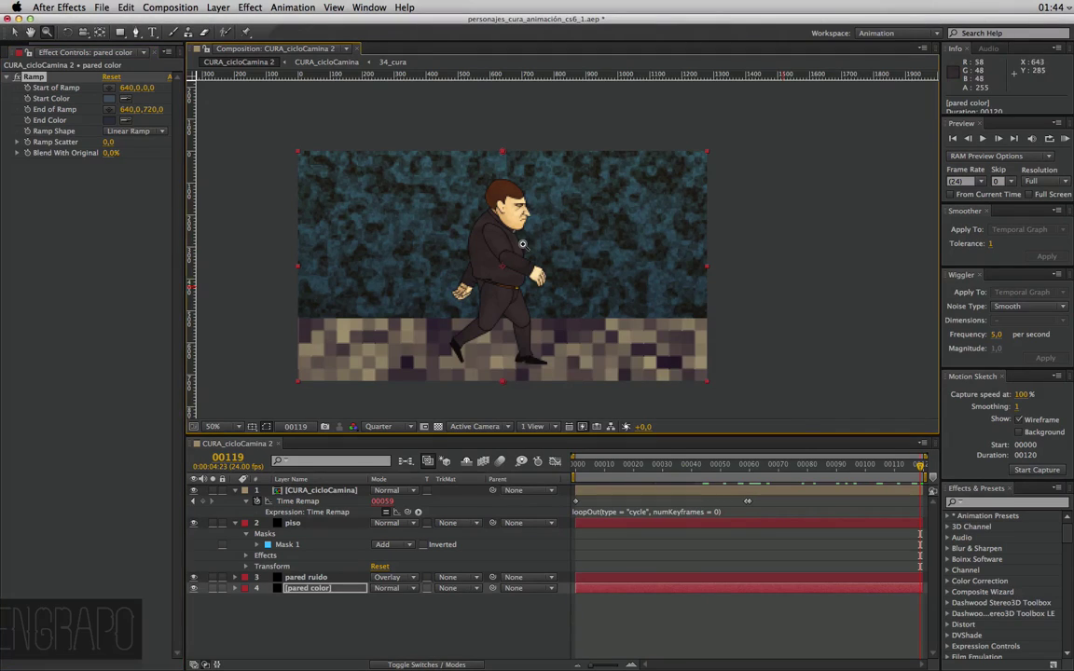
Inspect the walking character at Full resolution, then set the preview back to Quarter
scroll(477, 243, up, 2)
key(comma)
key(Home)
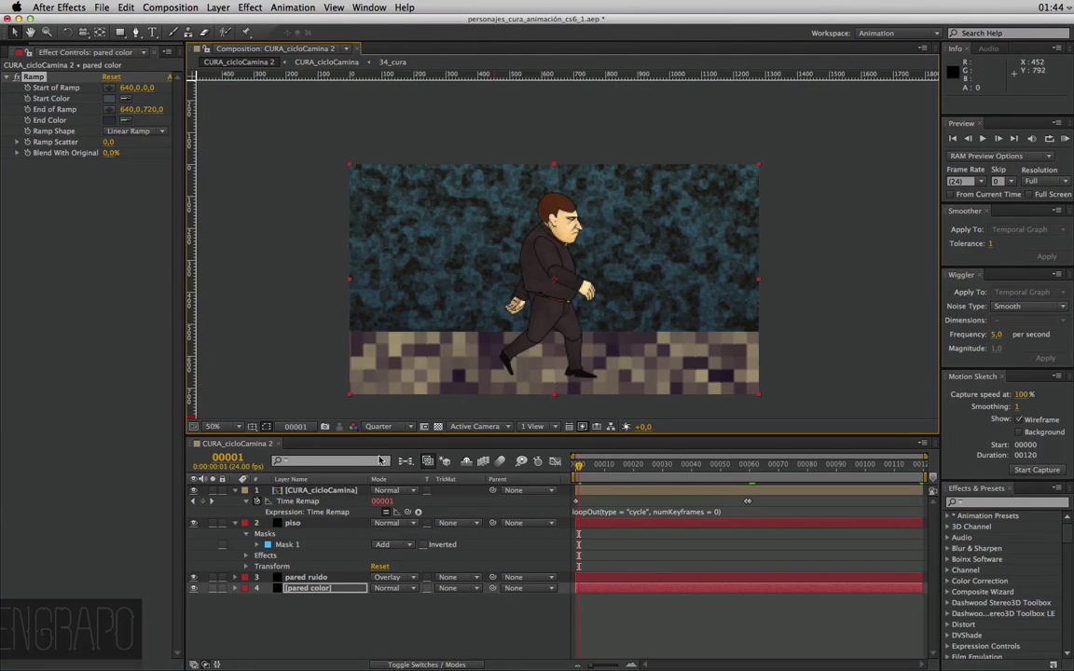
click(378, 427)
click(385, 456)
key(z)
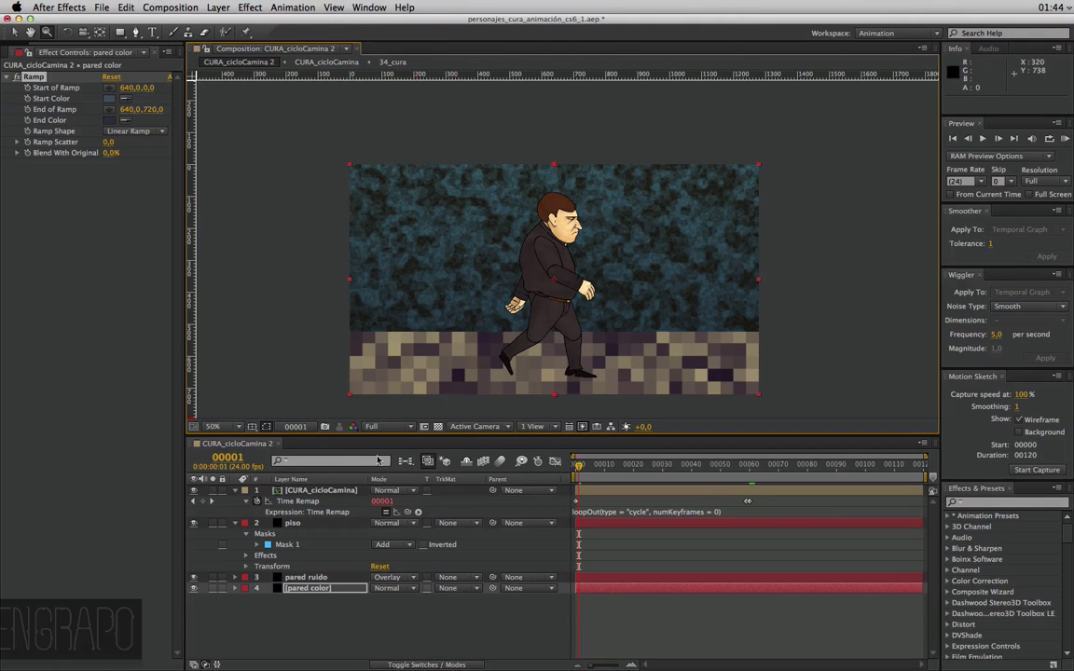
click(513, 348)
alt+click(724, 319)
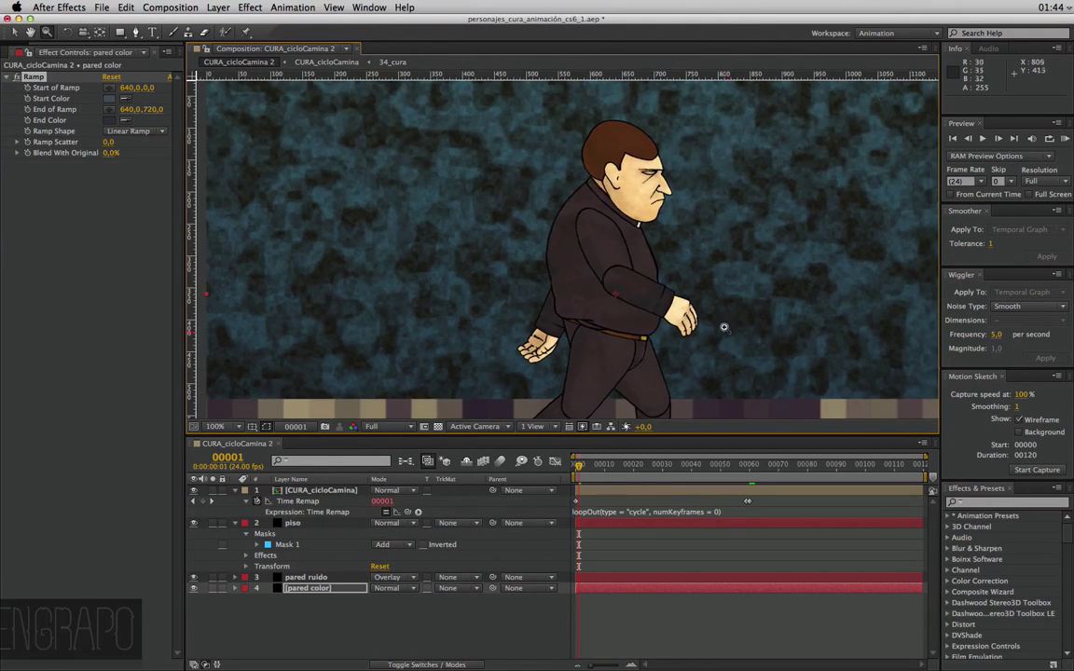
alt+click(675, 264)
key(v)
click(378, 426)
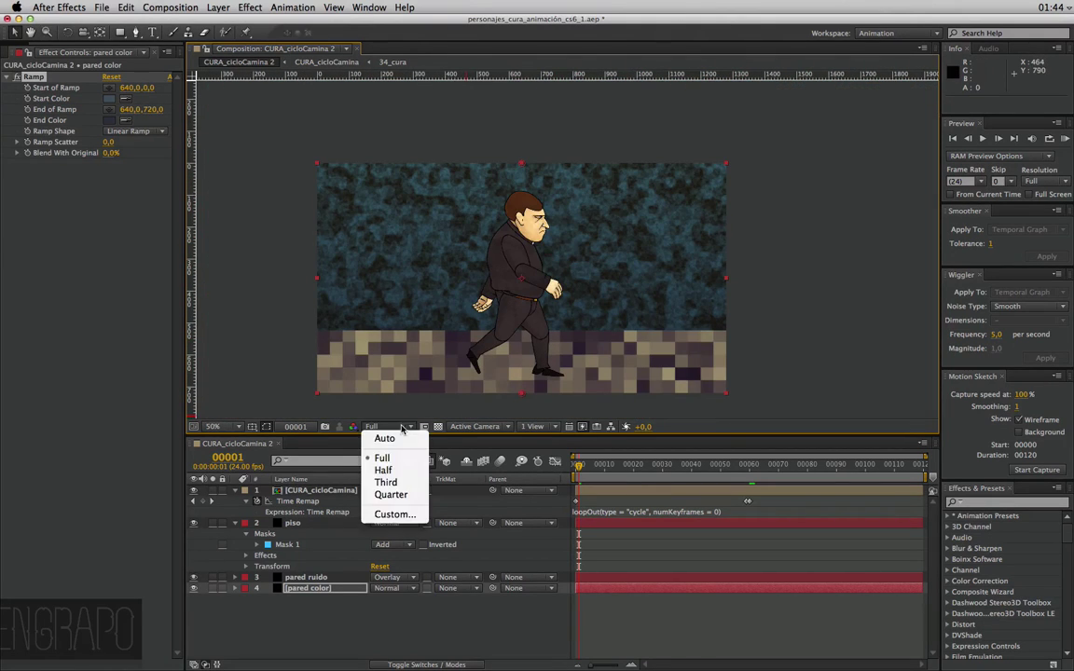
click(411, 496)
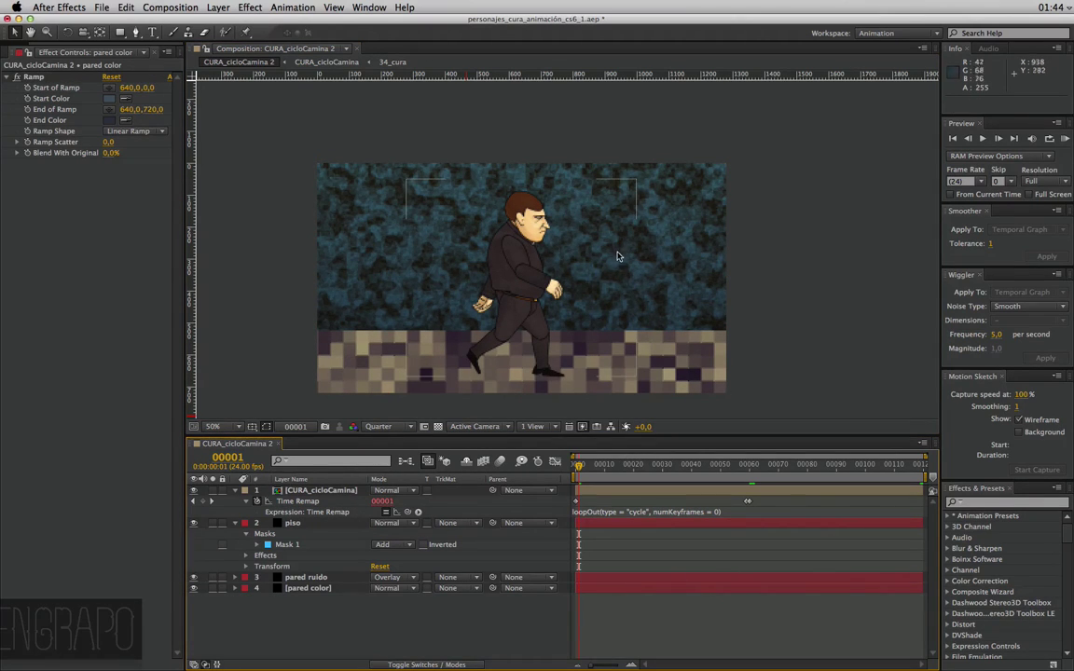
Create a new black solid layer named niebla at the top of the stack
key(super+shift+2)
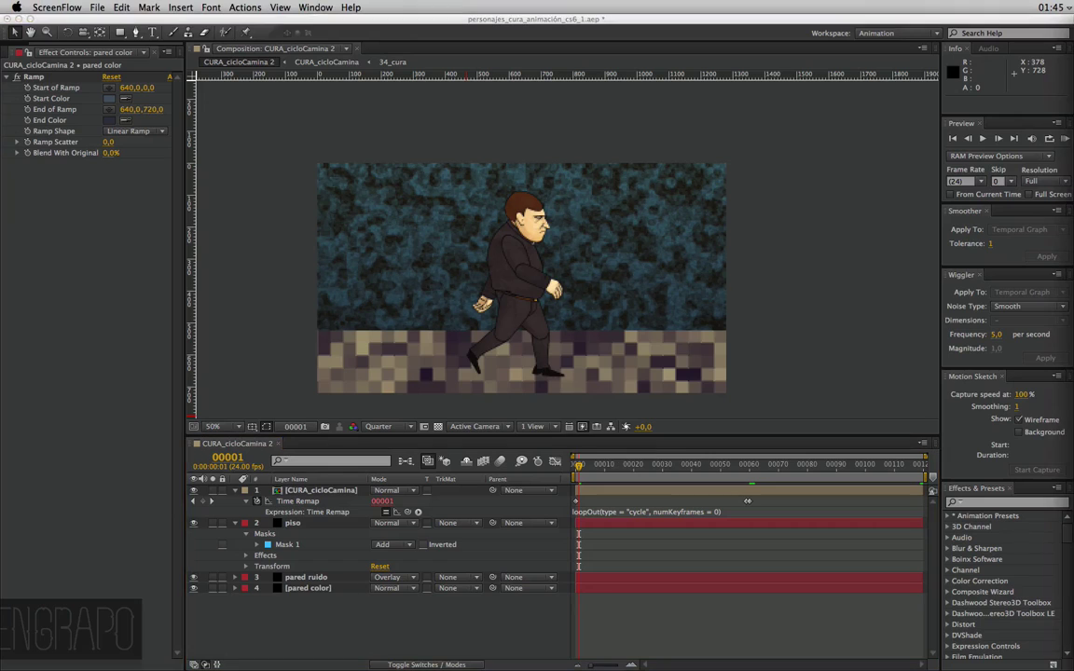
click(597, 547)
key(super+y)
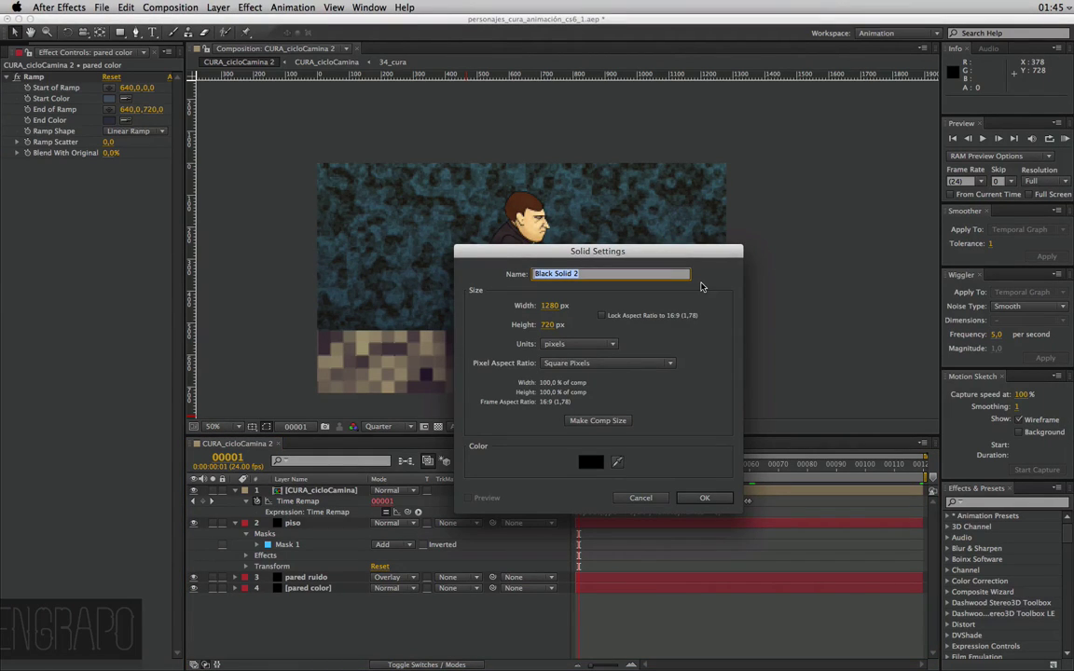
text(f)
key(Return)
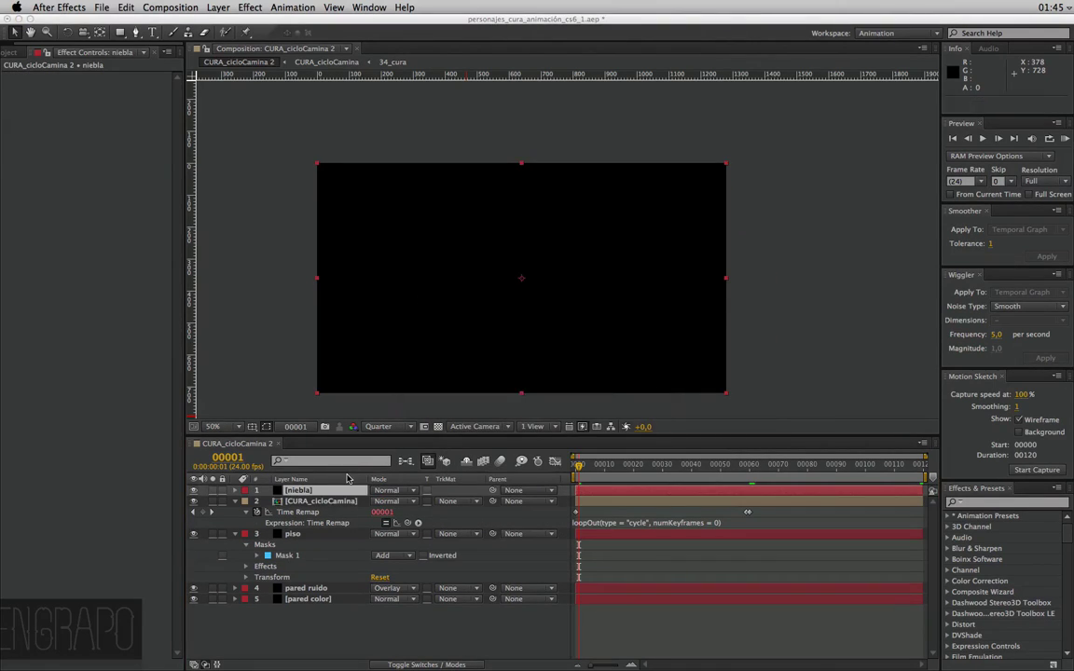
mouse_move(296, 490)
mouse_down()
mouse_move(315, 514)
mouse_move(292, 508)
mouse_up()
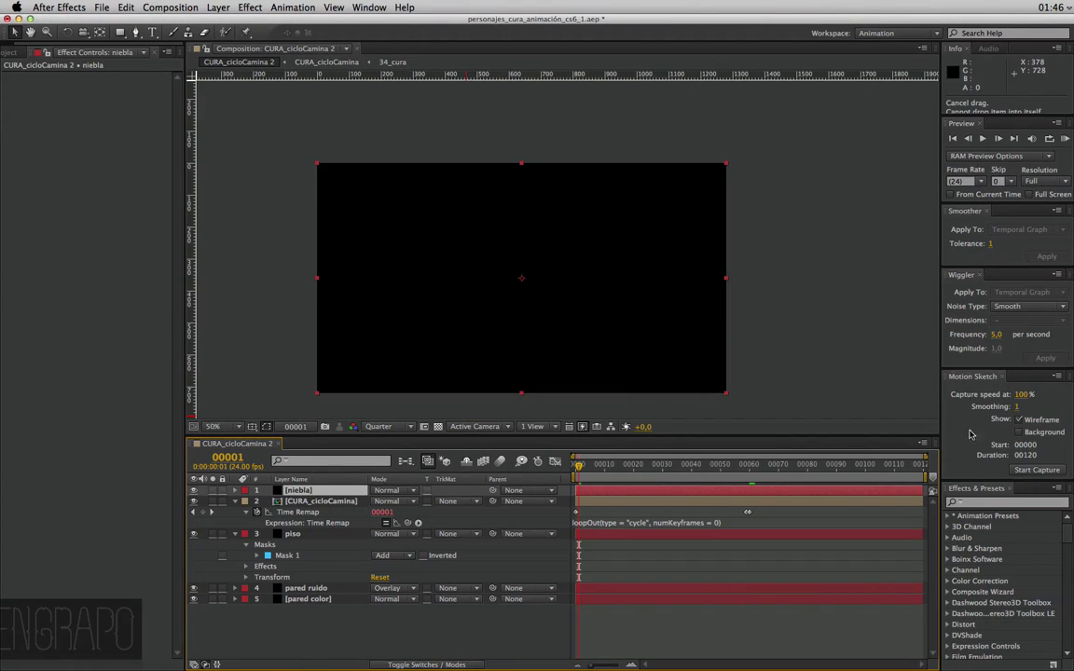
Apply Turbulent Noise to the niebla solid
click(250, 7)
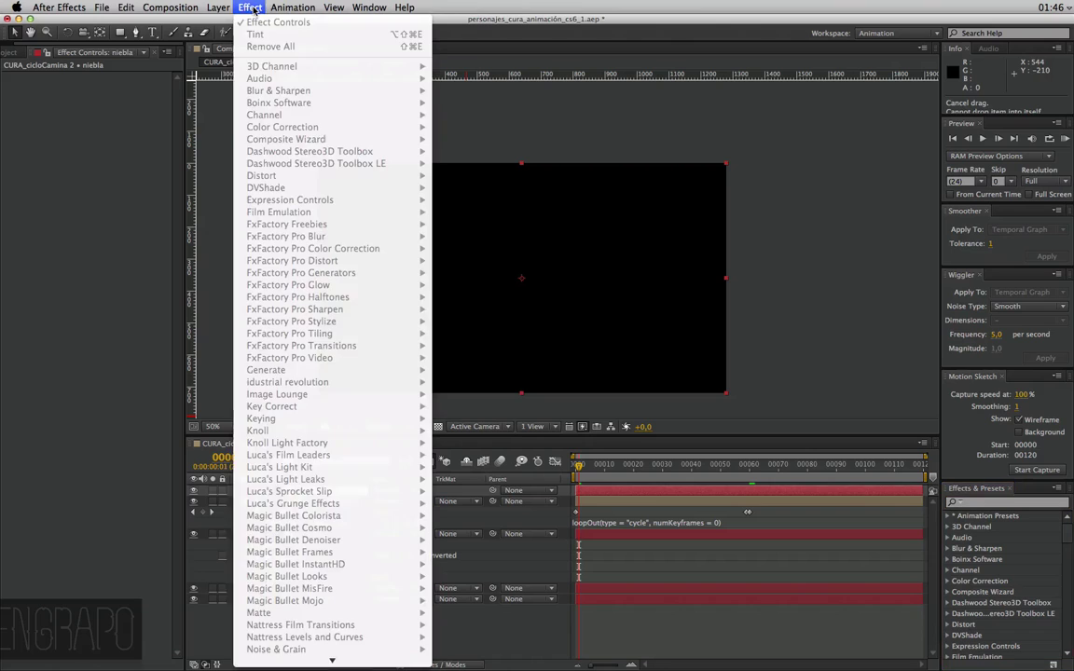
click(304, 529)
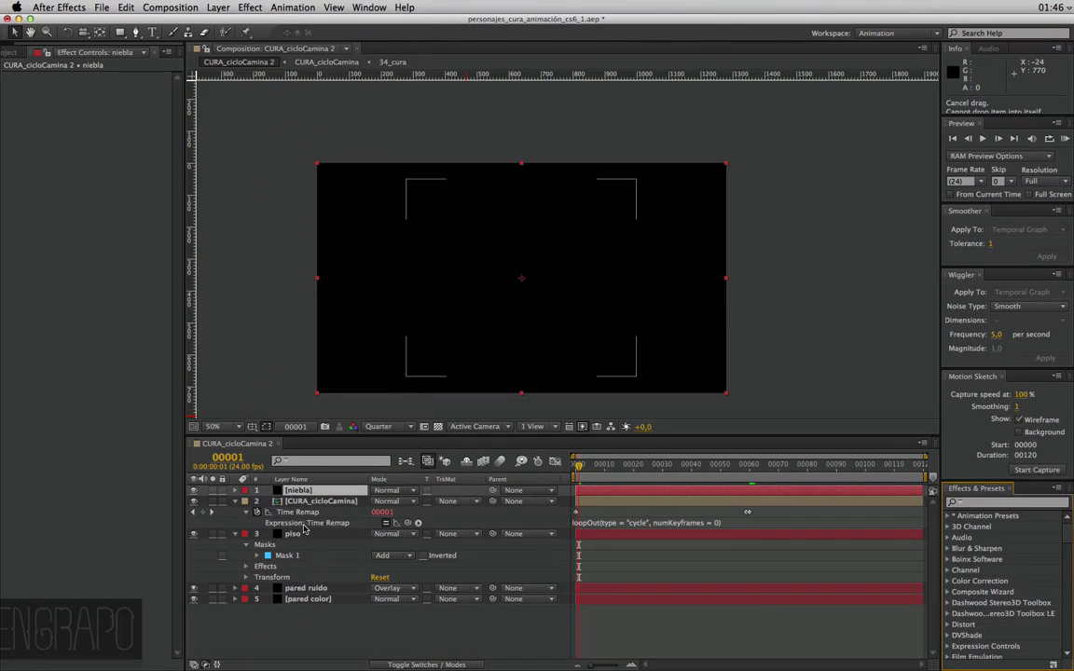
click(249, 7)
mouse_move(304, 528)
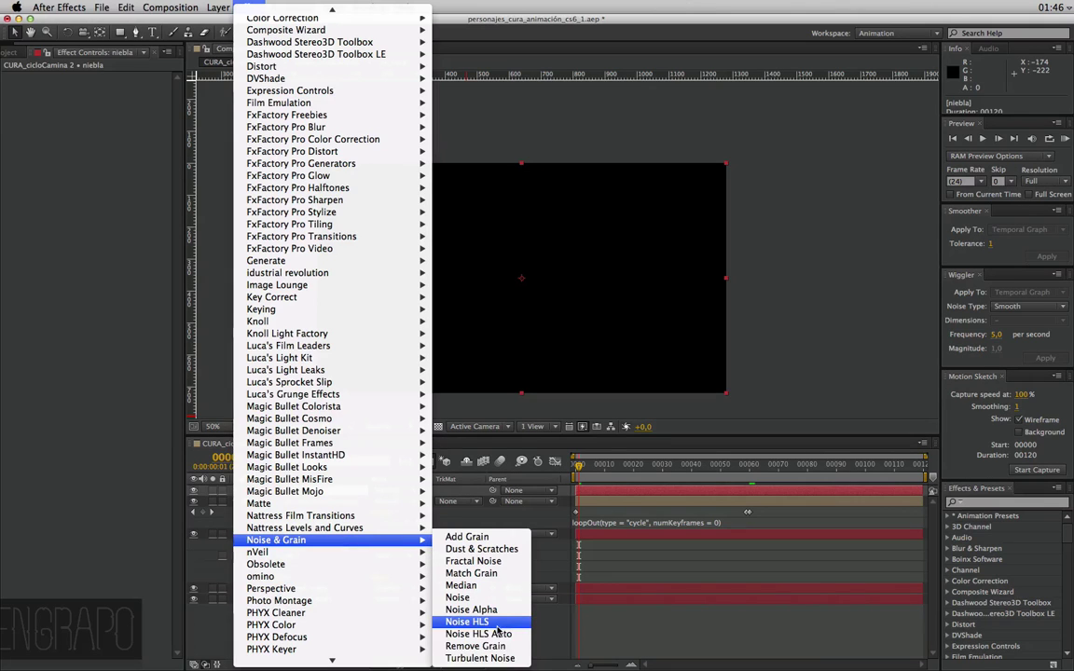
click(478, 659)
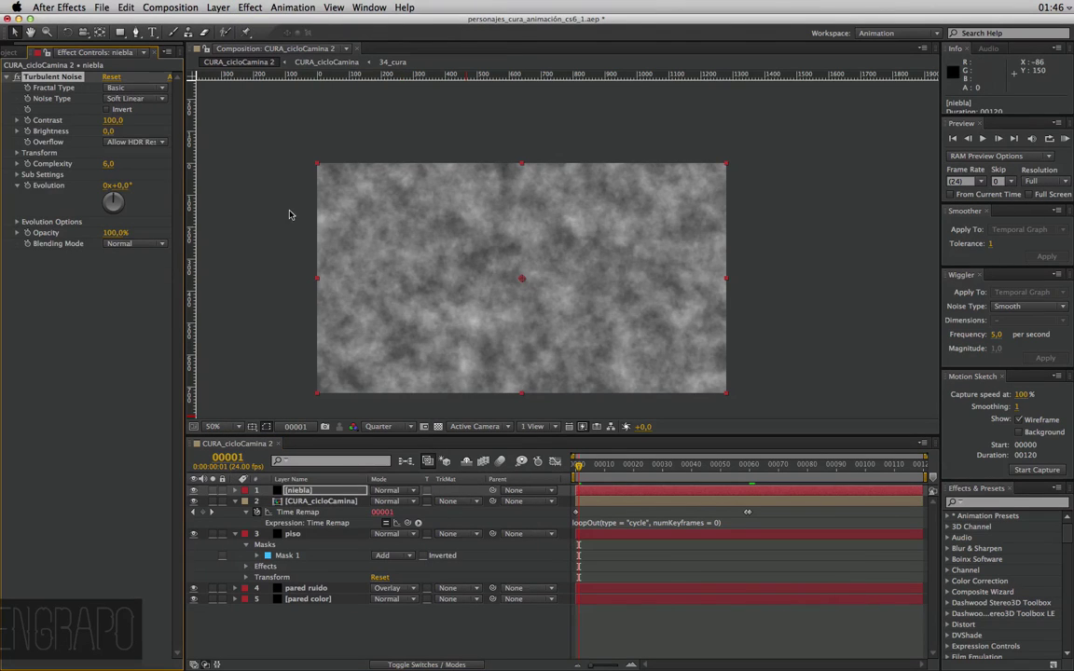
Blend the niebla fog layer in Screen mode at 30% opacity
click(387, 490)
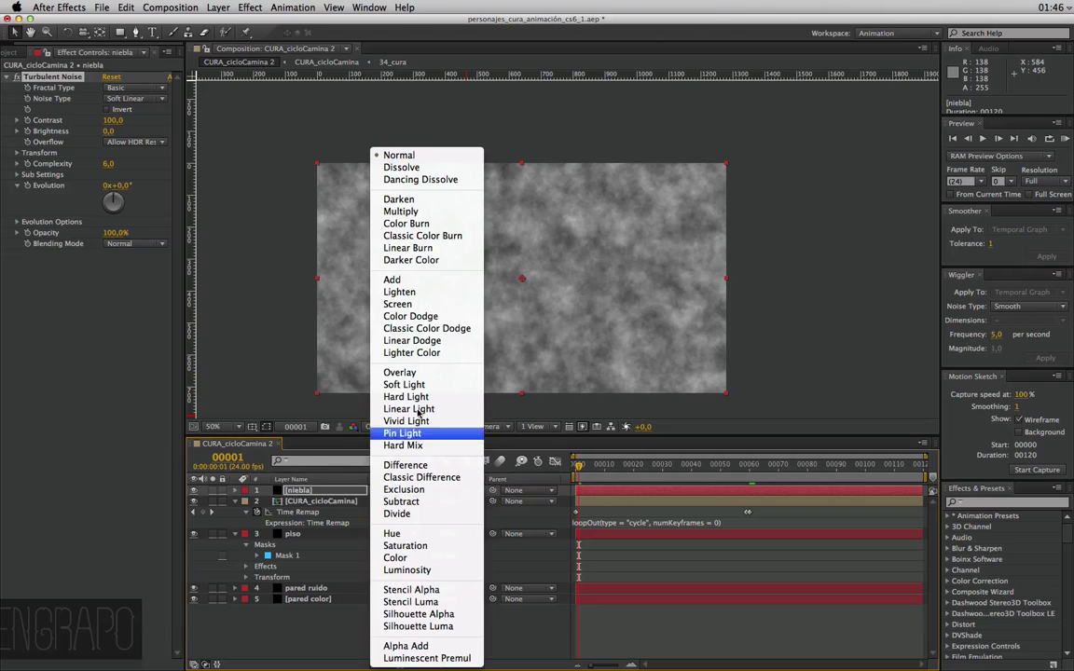
click(427, 304)
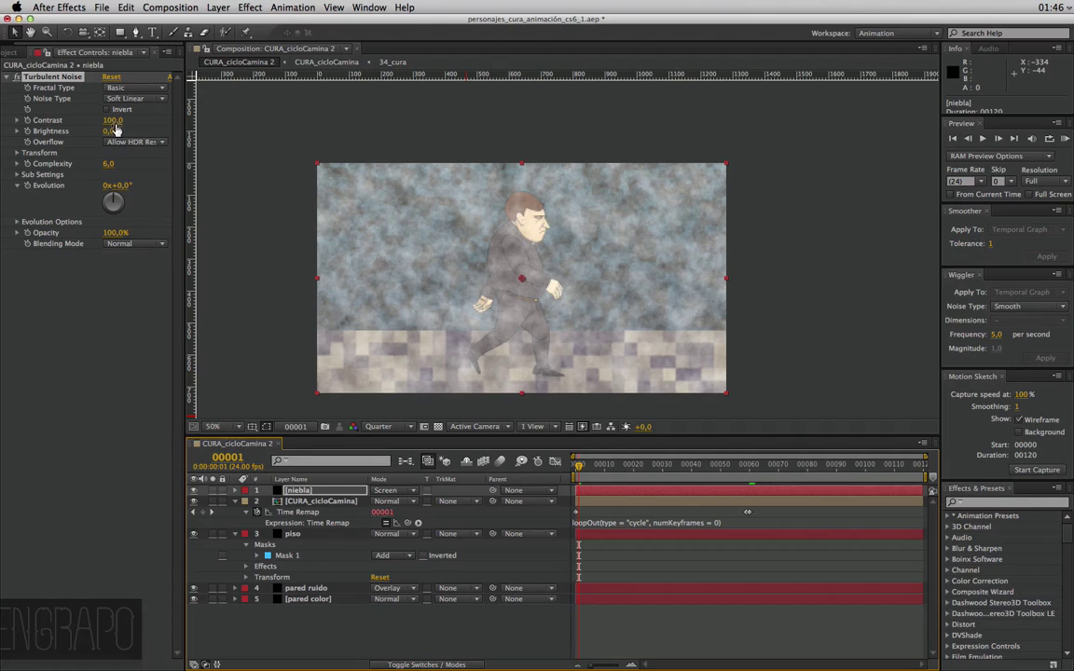
key(t)
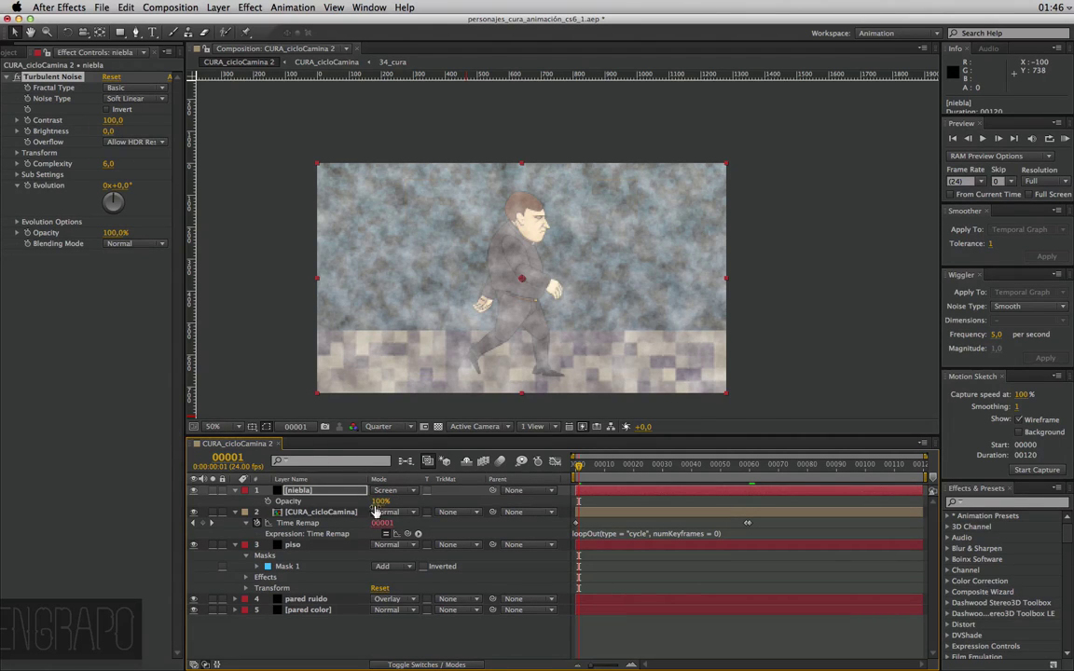
click(381, 501)
text(30)
key(Return)
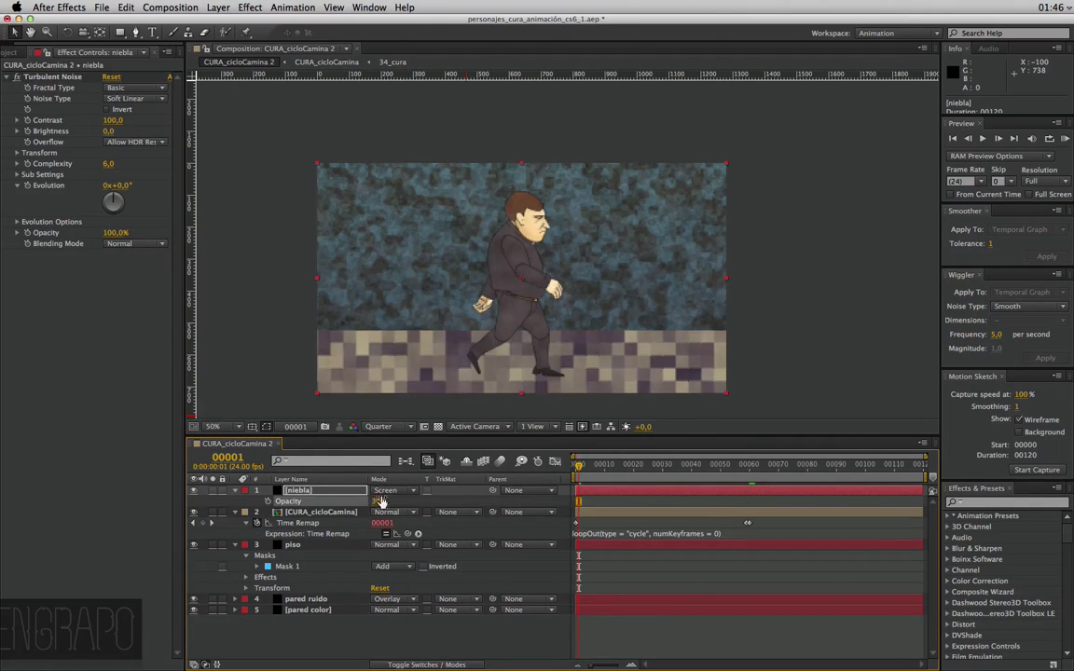
Raise the fog noise contrast to 459 and enlarge its scale to 109
drag(113, 124, 283, 123)
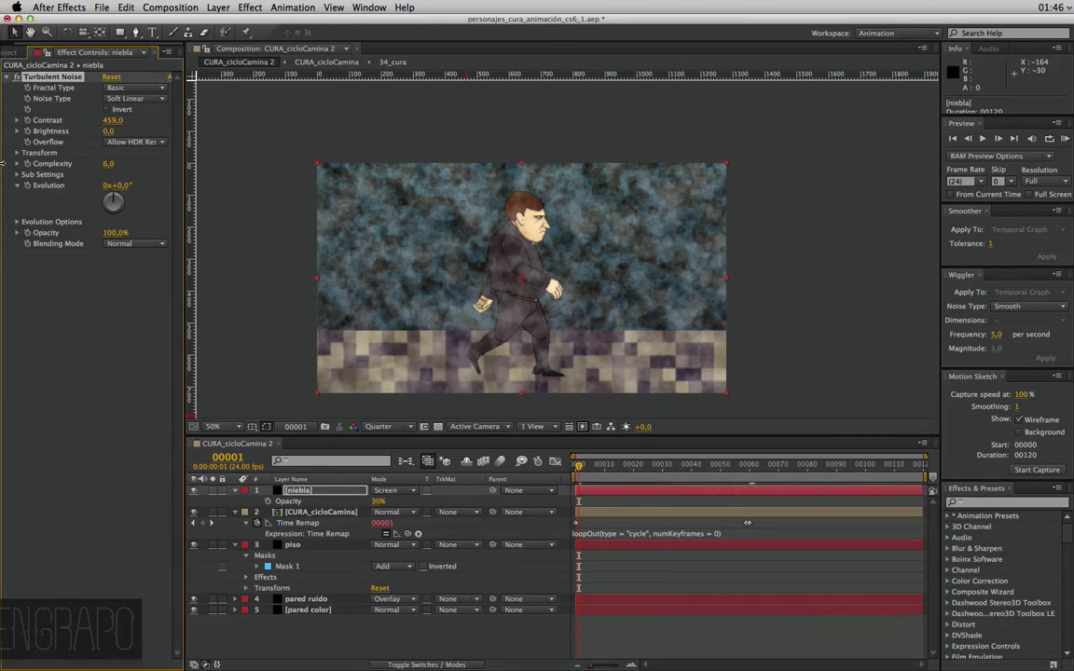
click(17, 153)
click(28, 185)
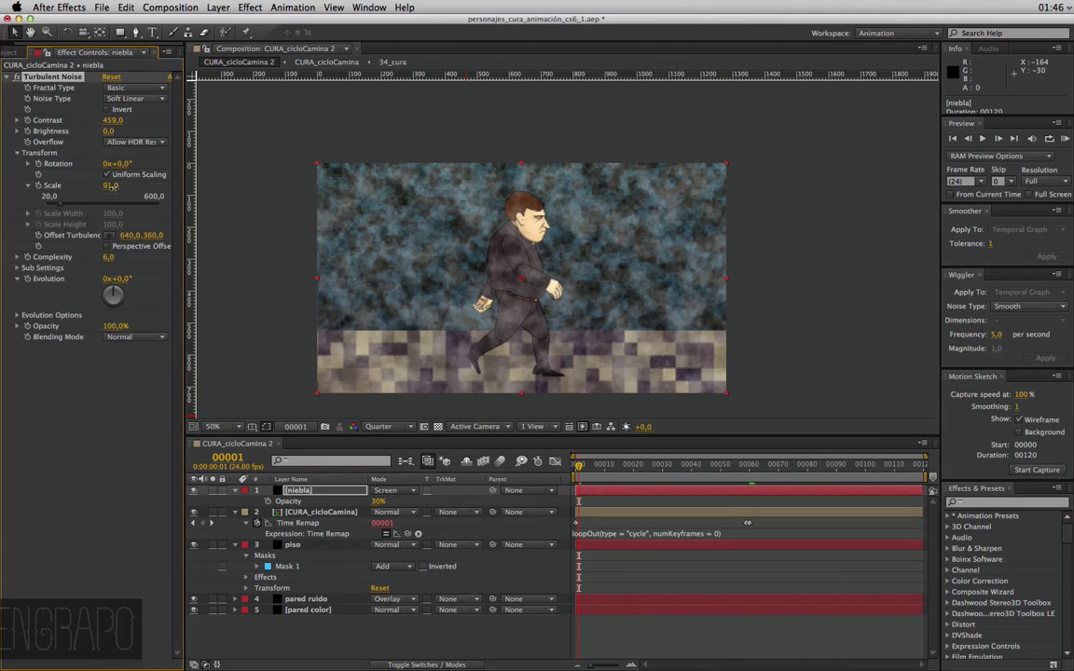
mouse_move(113, 185)
mouse_down()
mouse_move(133, 185)
mouse_move(119, 186)
mouse_up()
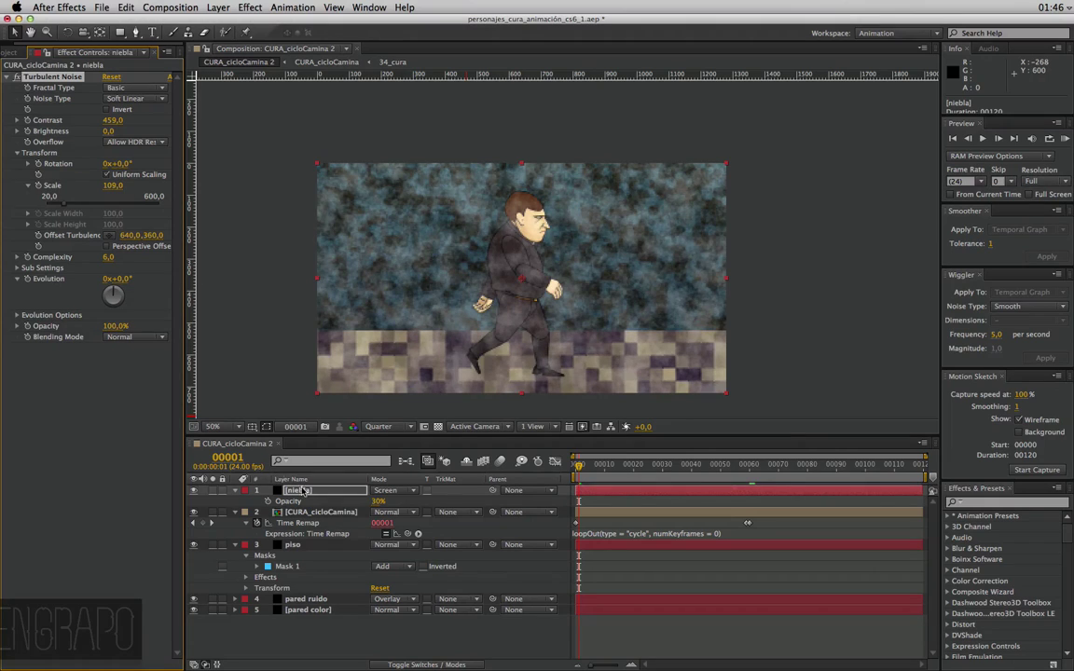
Lower the fog opacity to 25%, then settle on 20%
click(379, 502)
text(25)
key(Return)
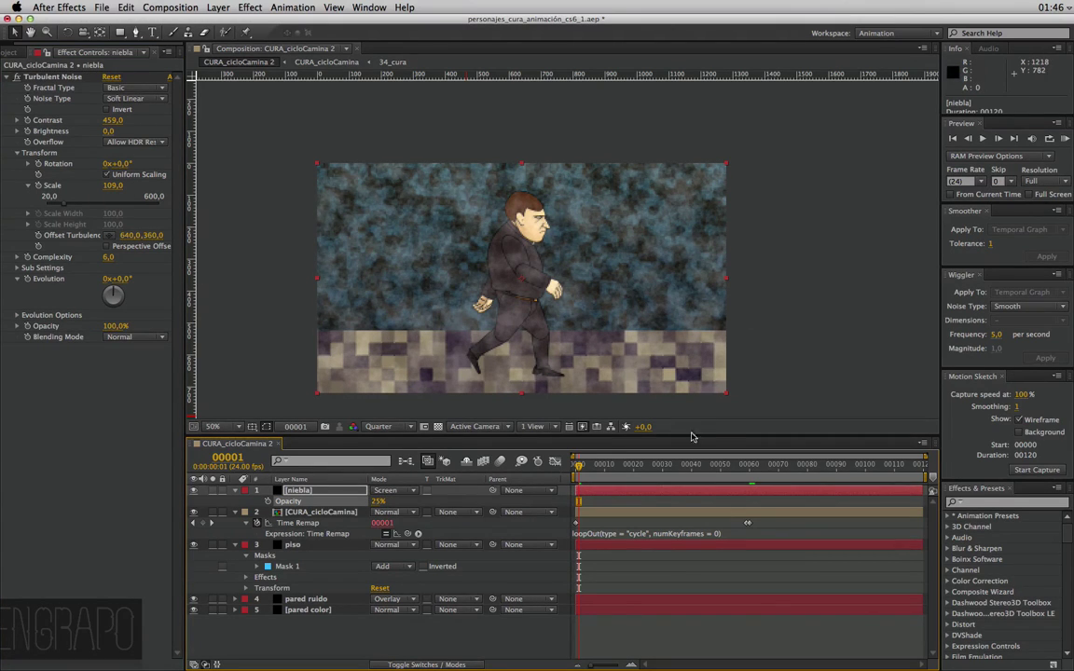
click(379, 502)
text(20)
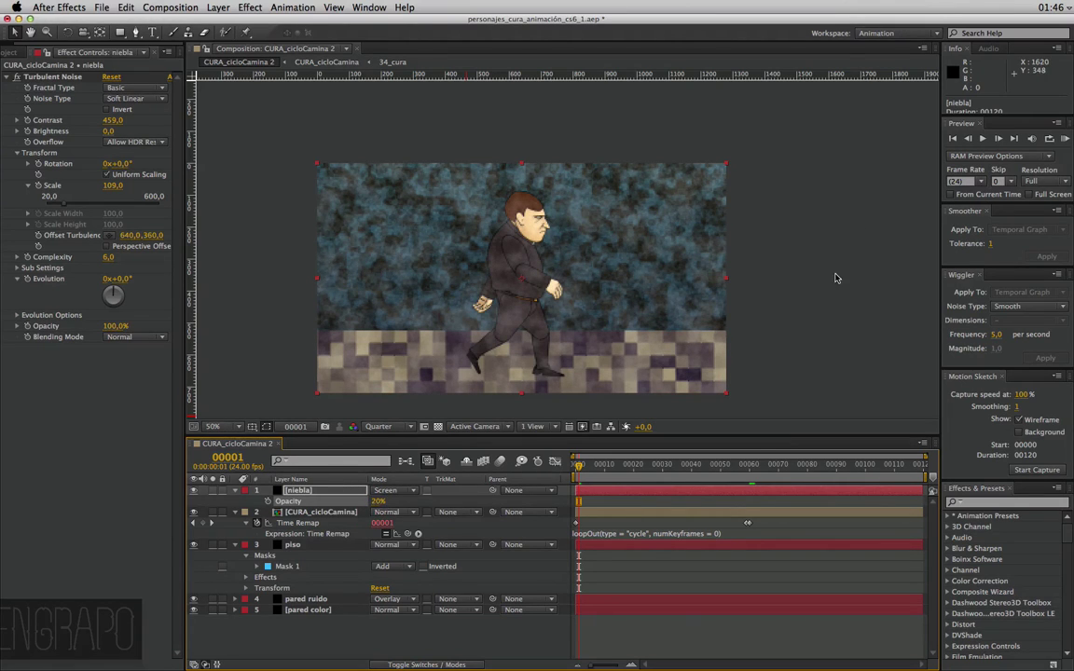
click(1004, 342)
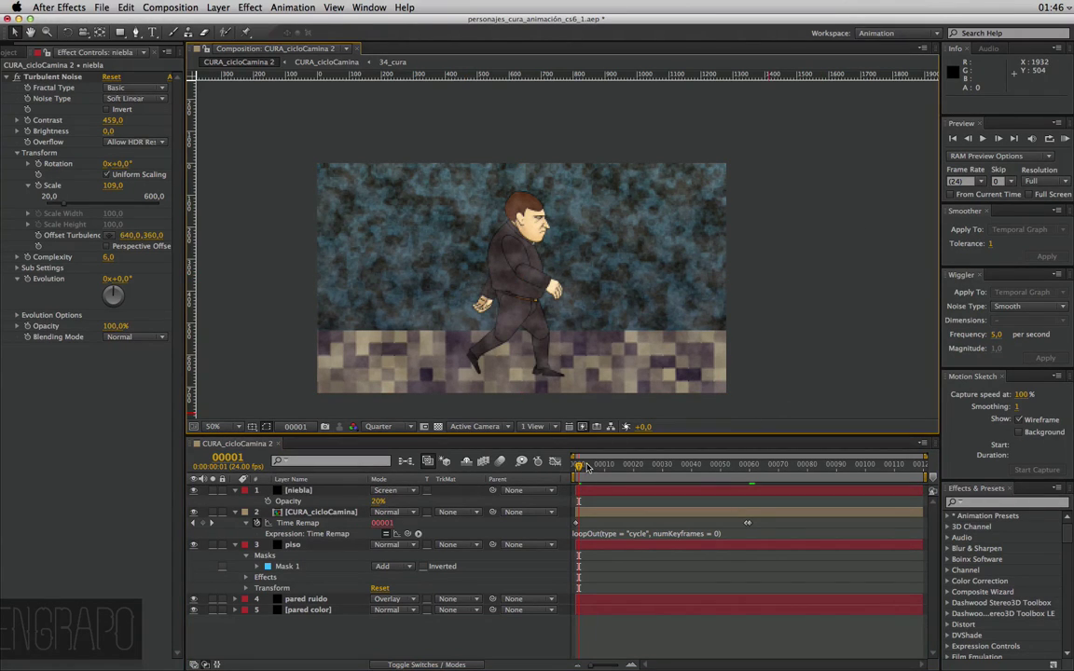
Test-shift the fog texture sideways, undo it, and return to the first frame
click(299, 491)
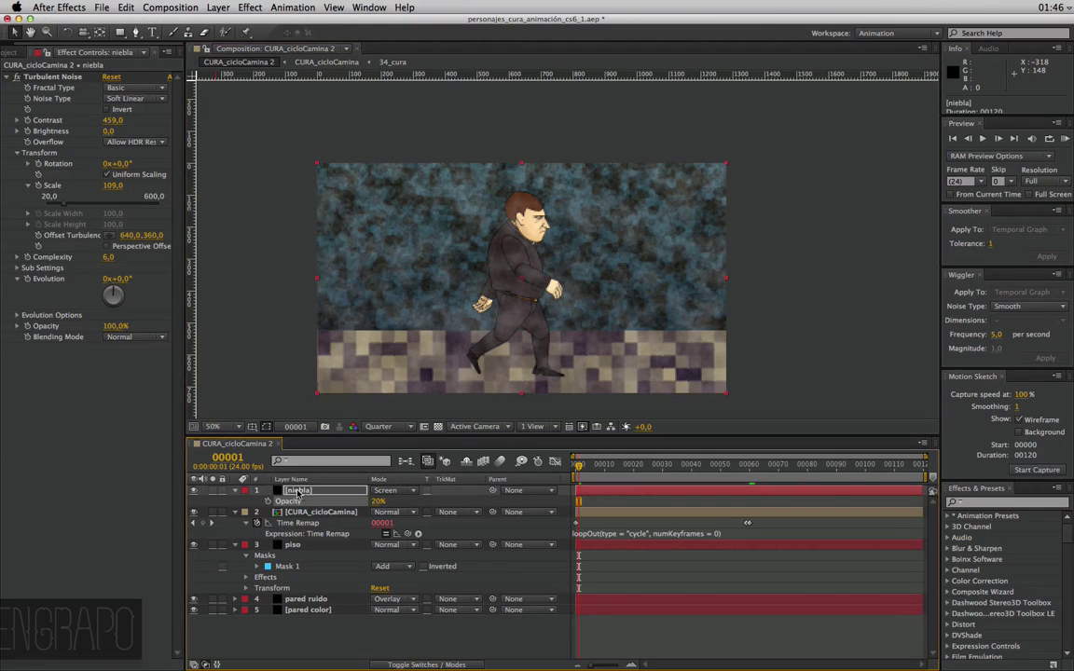
click(144, 371)
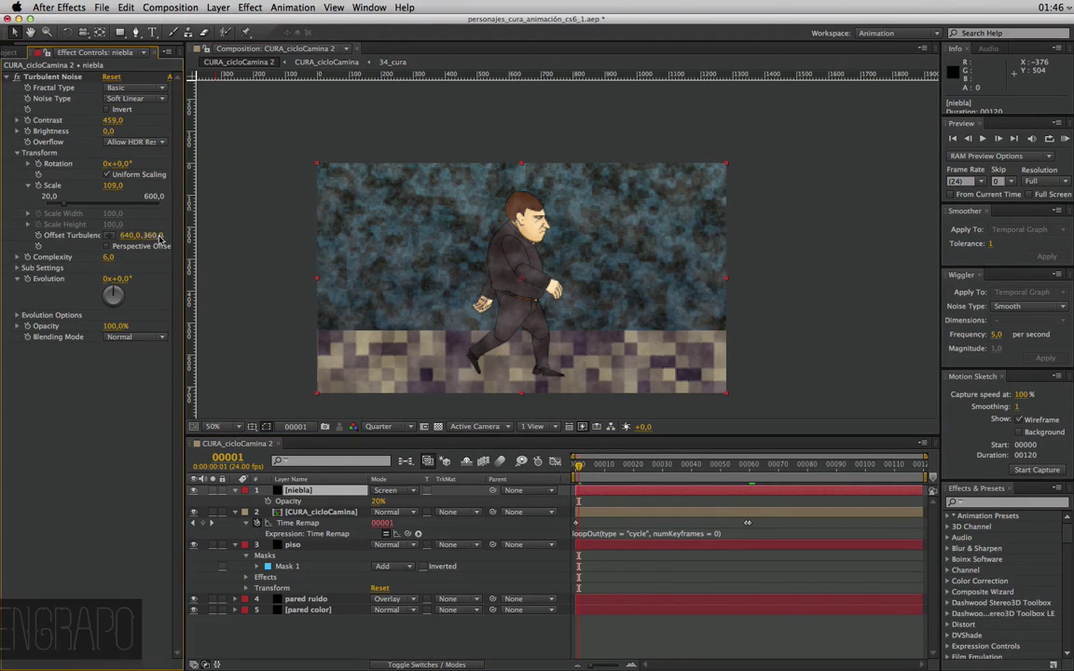
drag(153, 236, 237, 247)
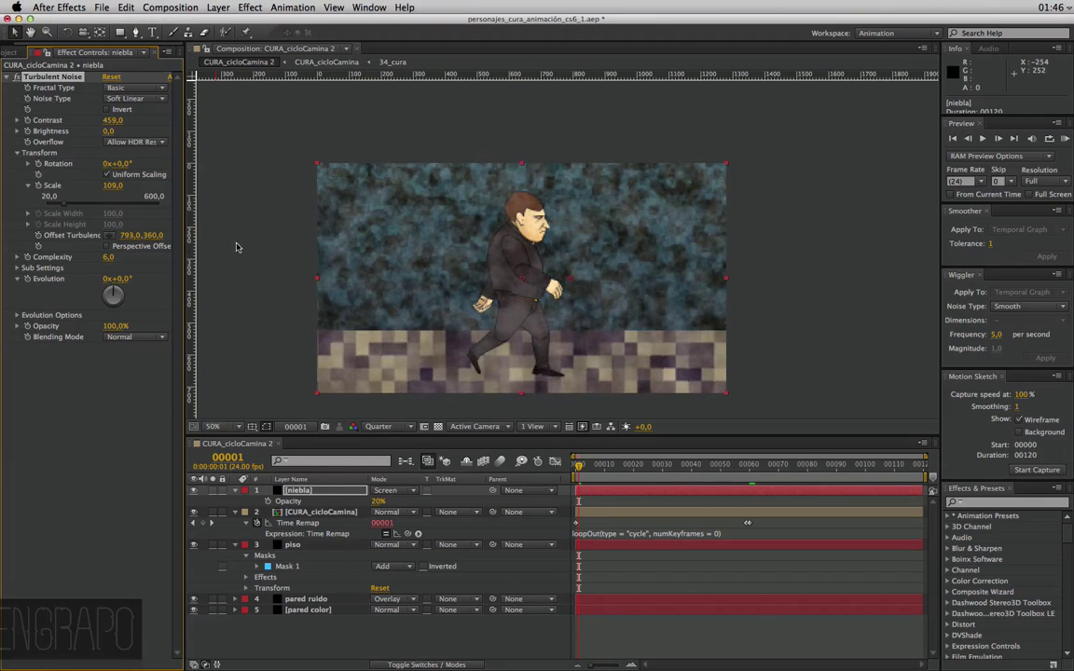
key(ctrl+z)
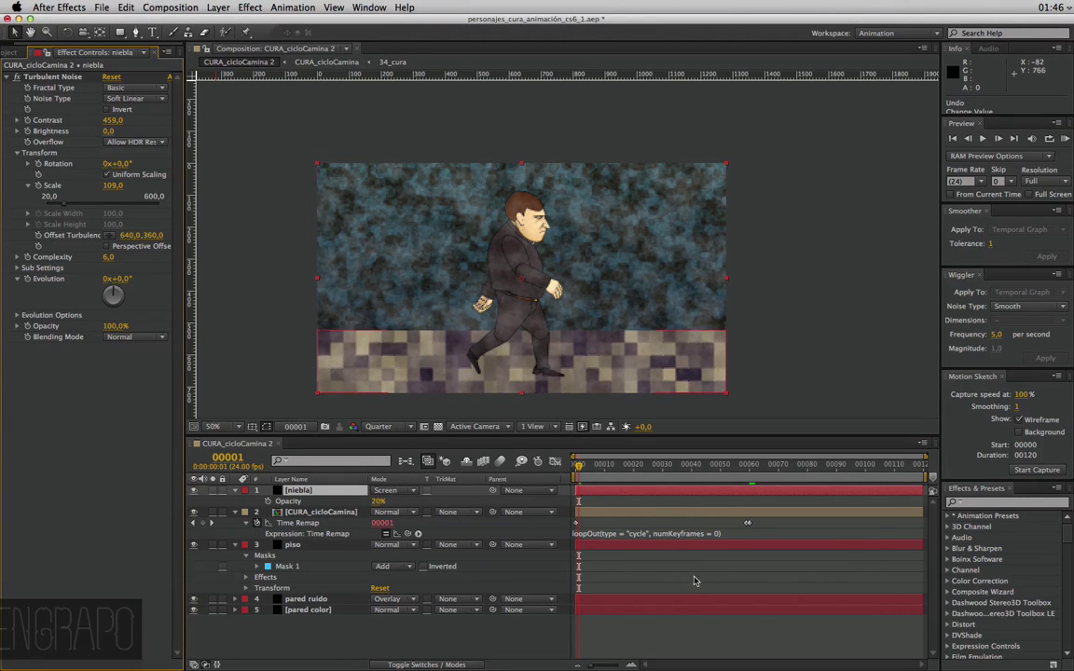
drag(578, 463, 567, 465)
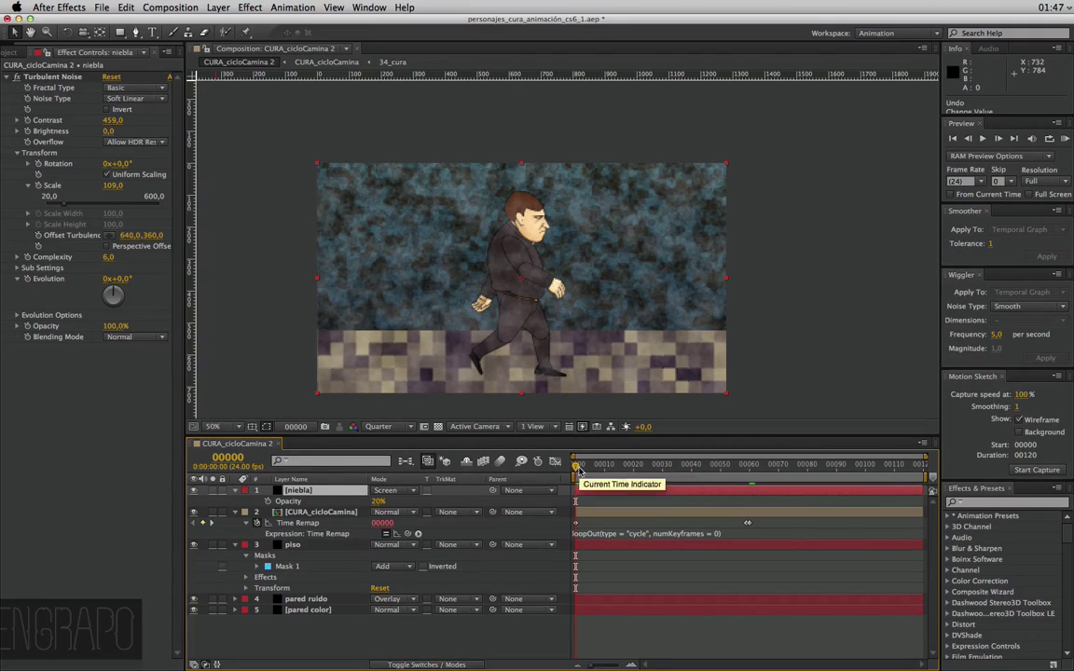
Inspect the niebla, piso and pared ruido effects, ending on the wall's Fractal Noise and Tint
click(297, 490)
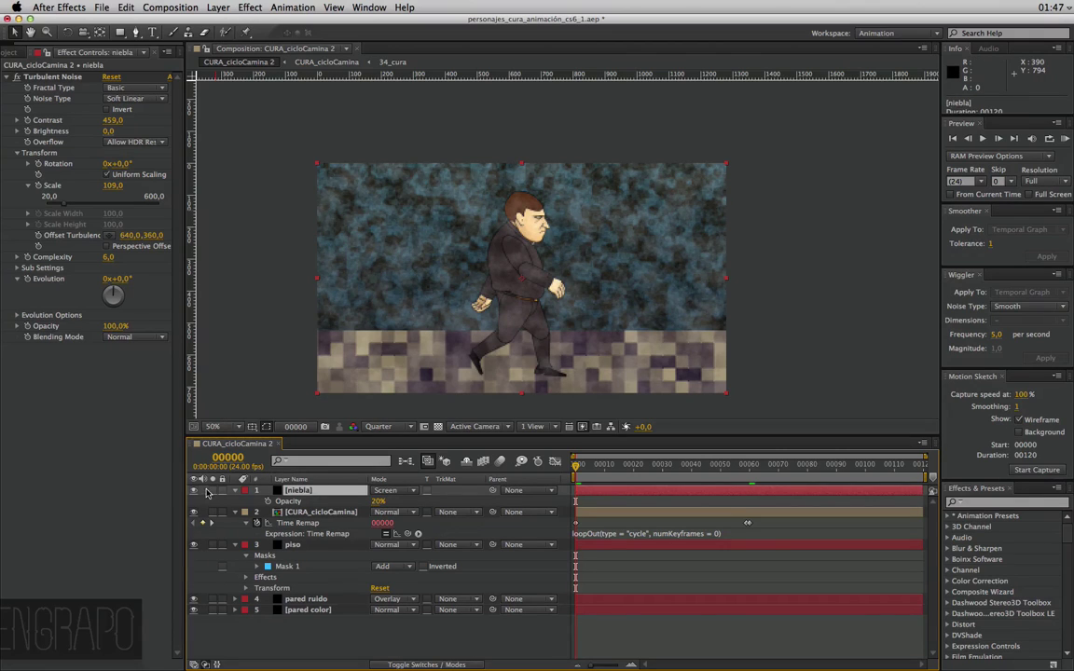
click(279, 566)
click(292, 546)
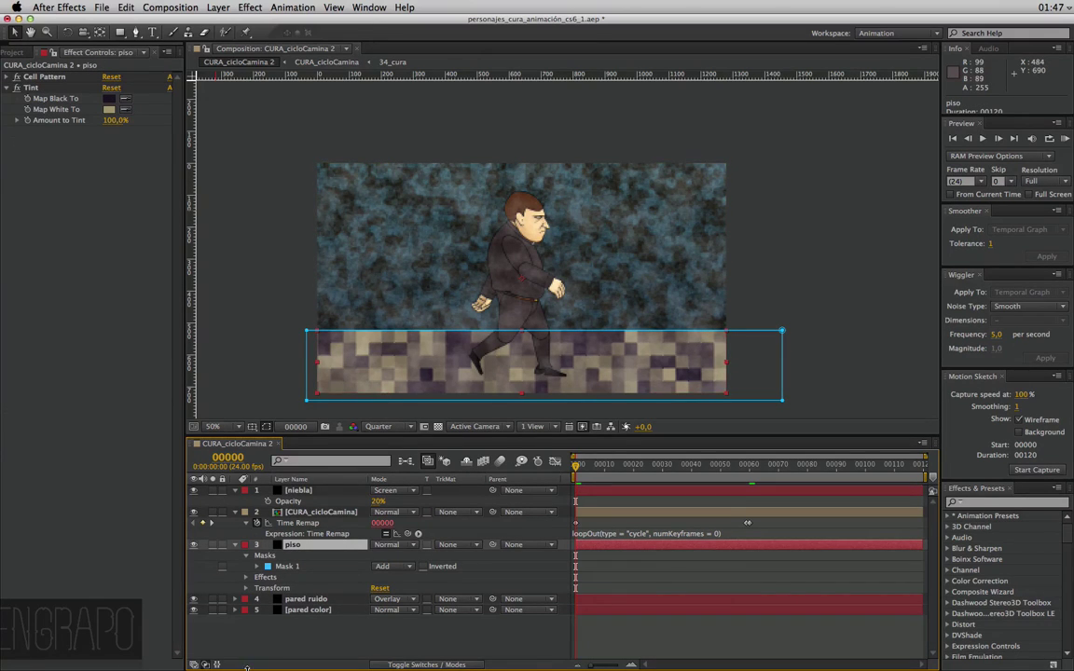
click(308, 599)
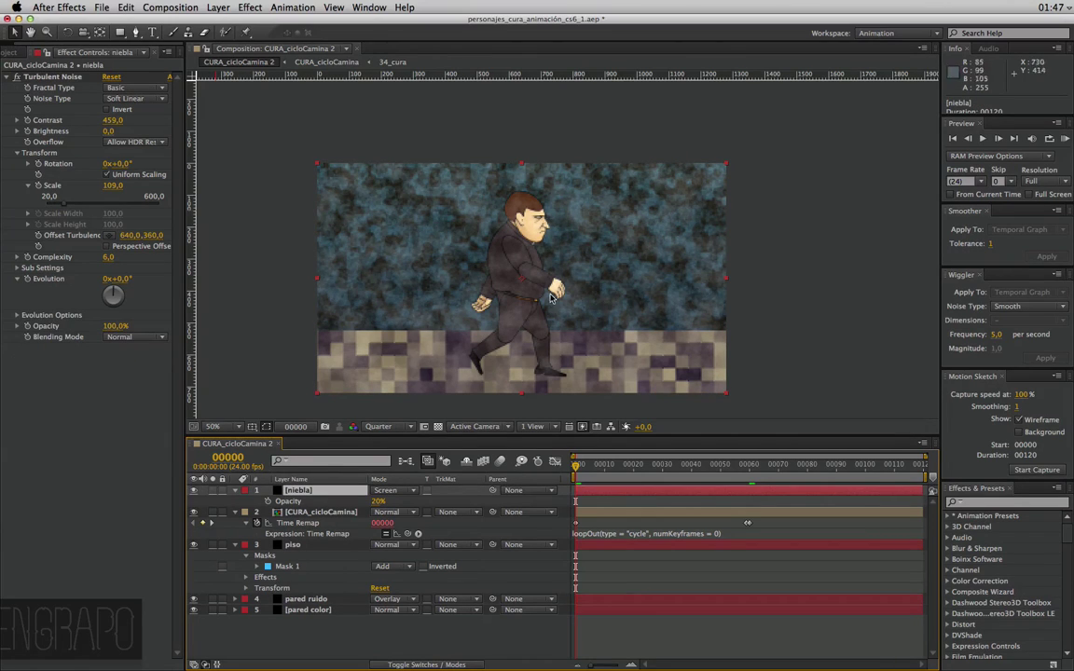
click(300, 492)
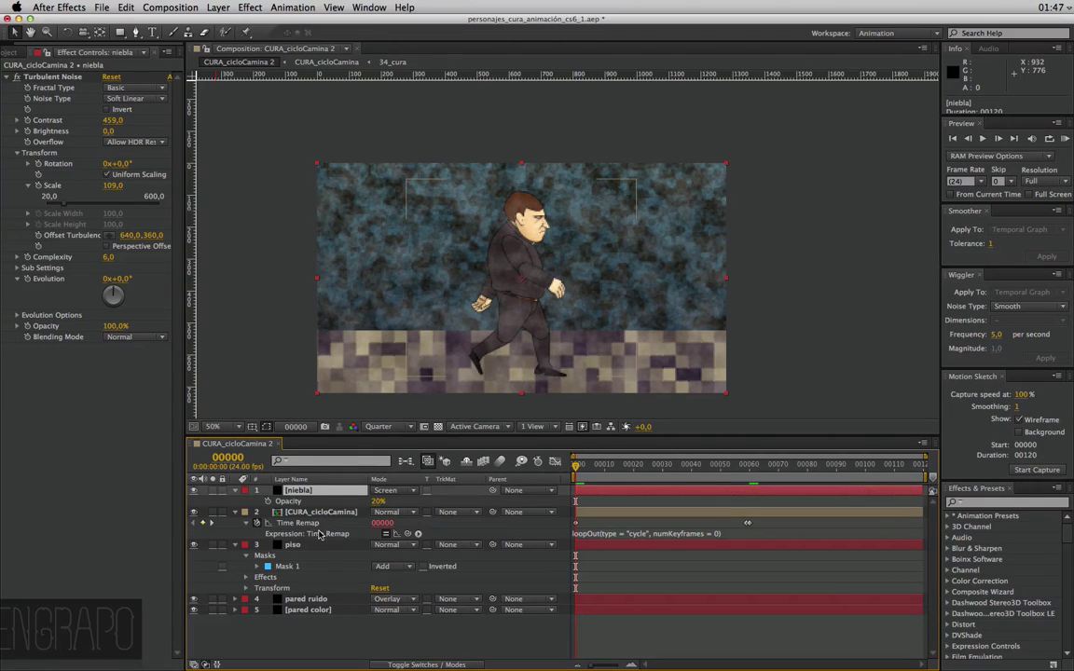
click(306, 599)
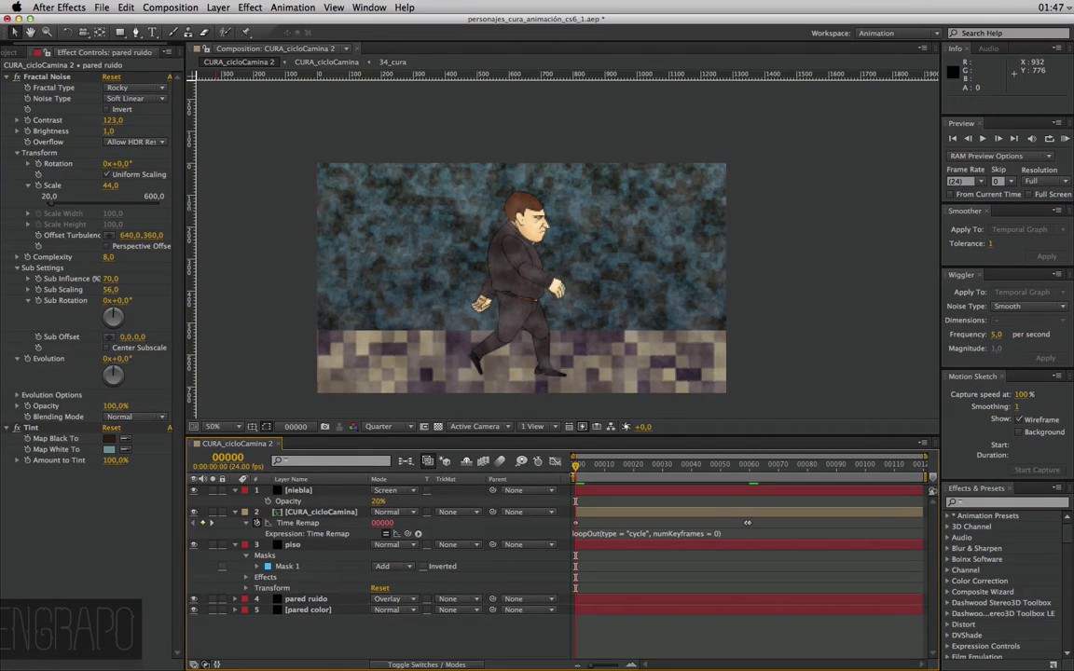
click(289, 494)
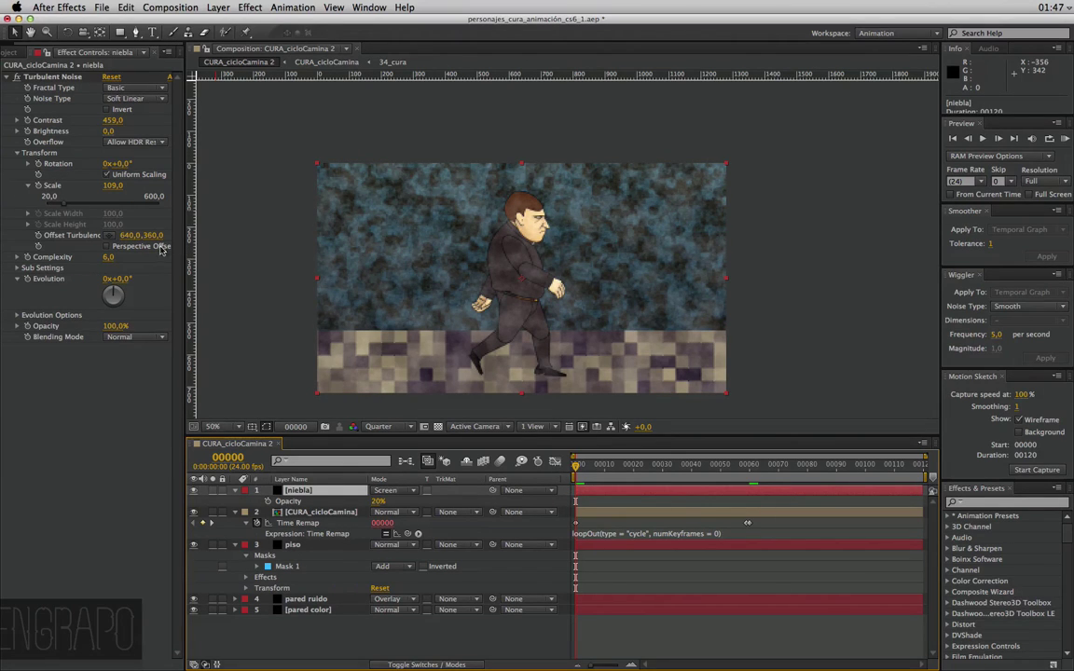
click(294, 568)
click(305, 591)
click(307, 599)
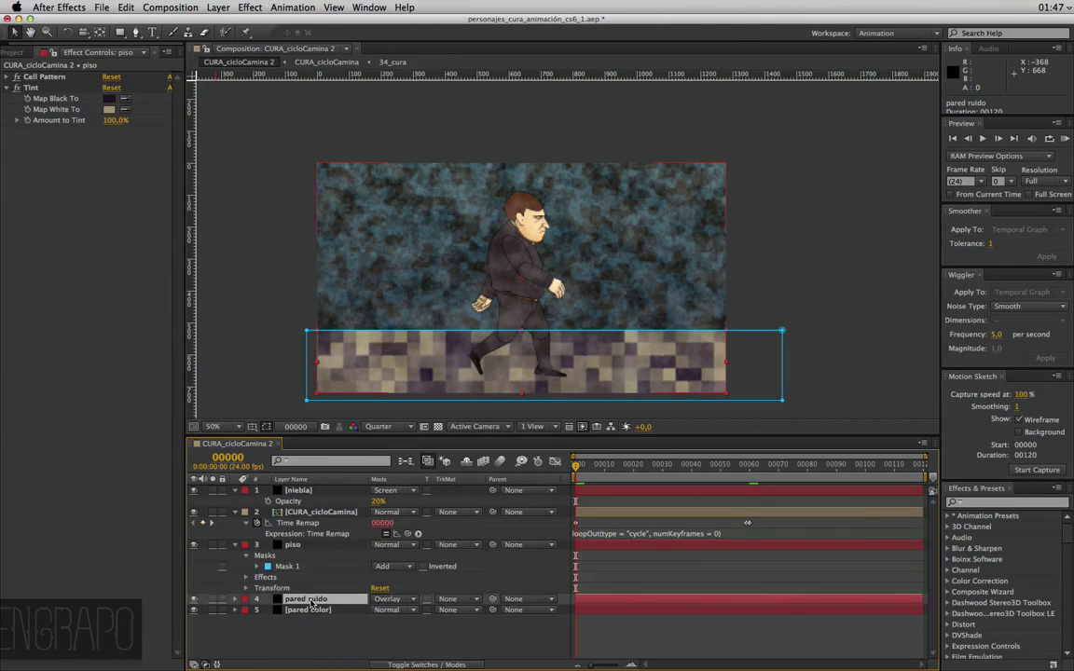
click(294, 547)
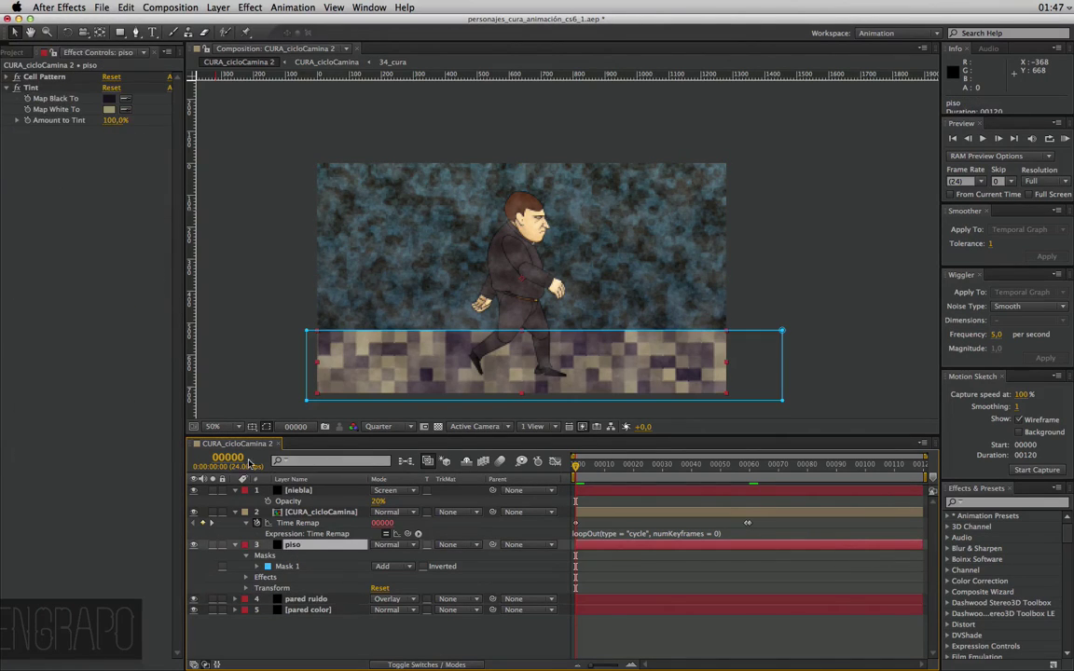
click(7, 76)
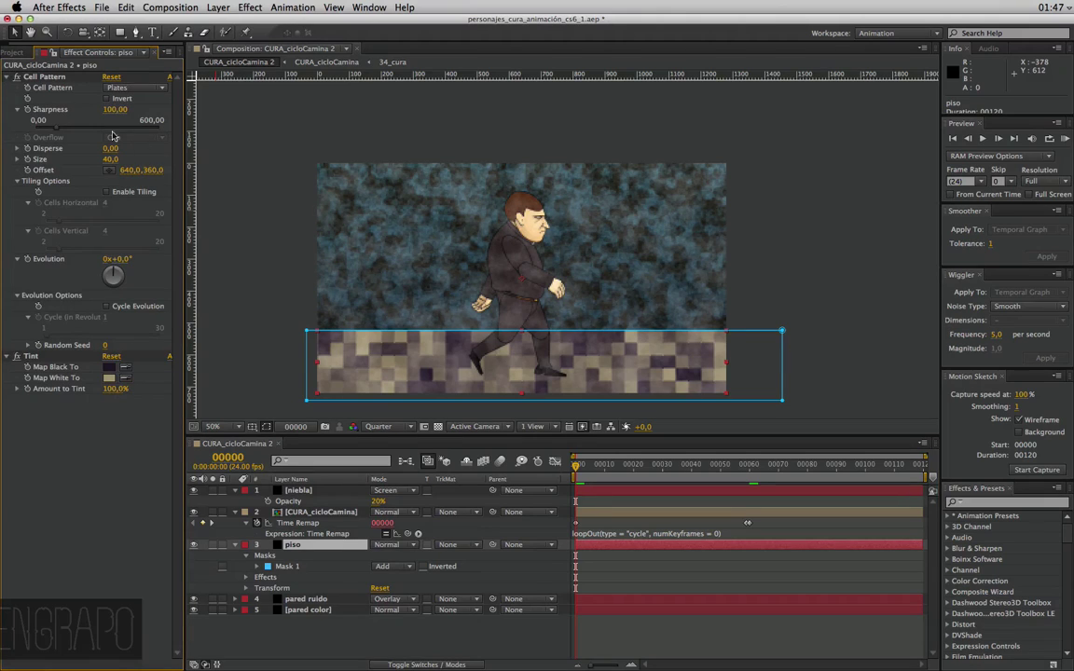
click(289, 490)
click(307, 599)
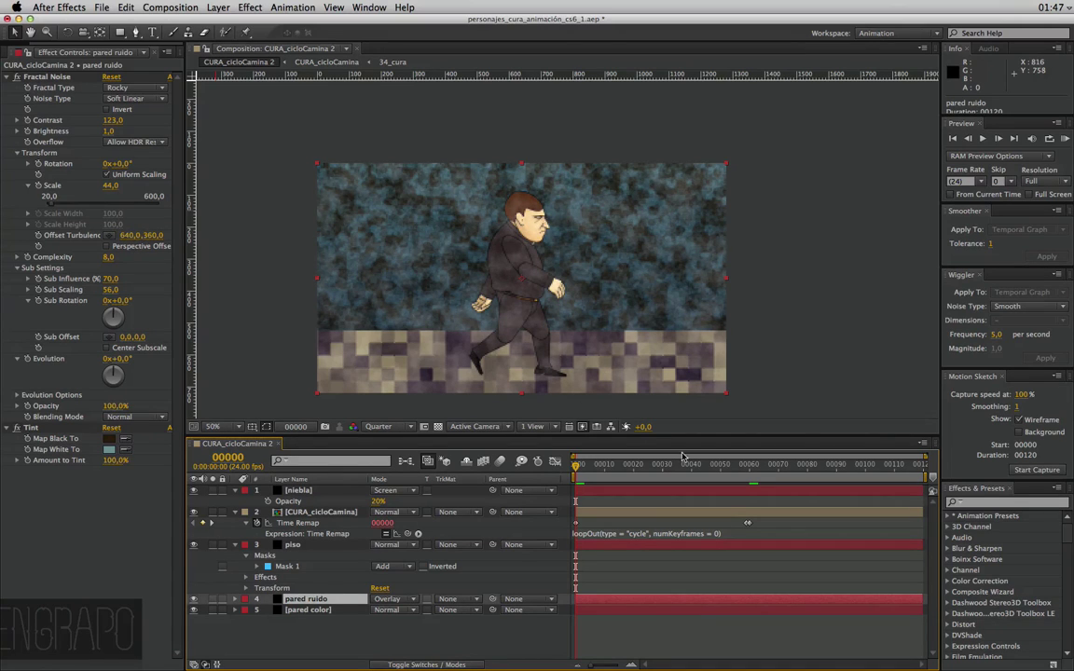
Preview the walk cycle, then test-shift the wall noise offset and undo it
drag(604, 465, 904, 466)
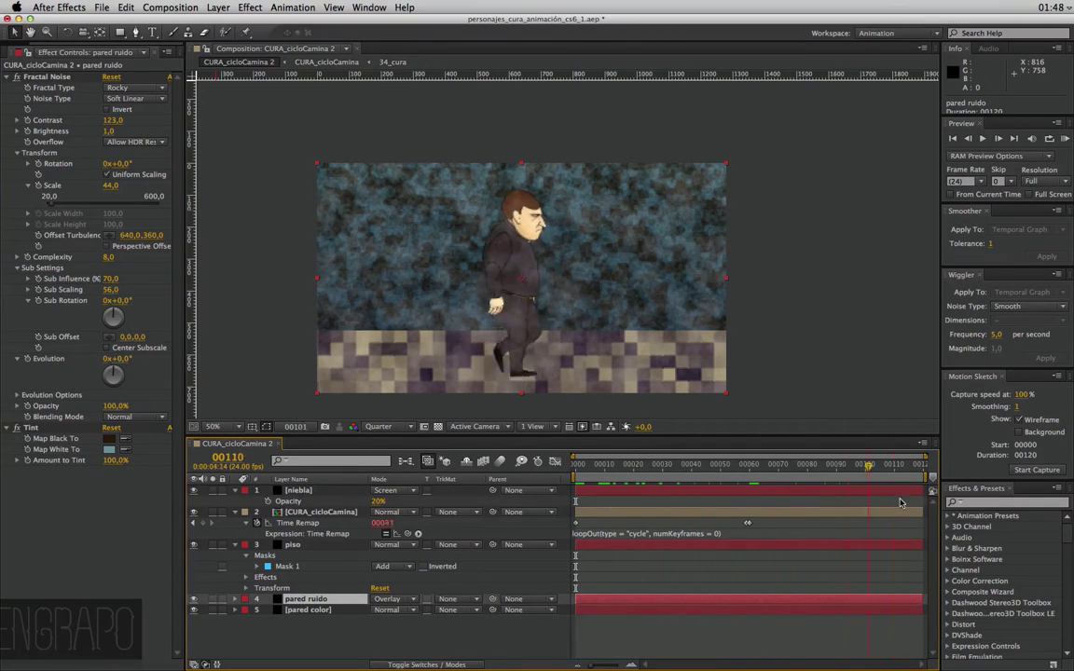
key(space)
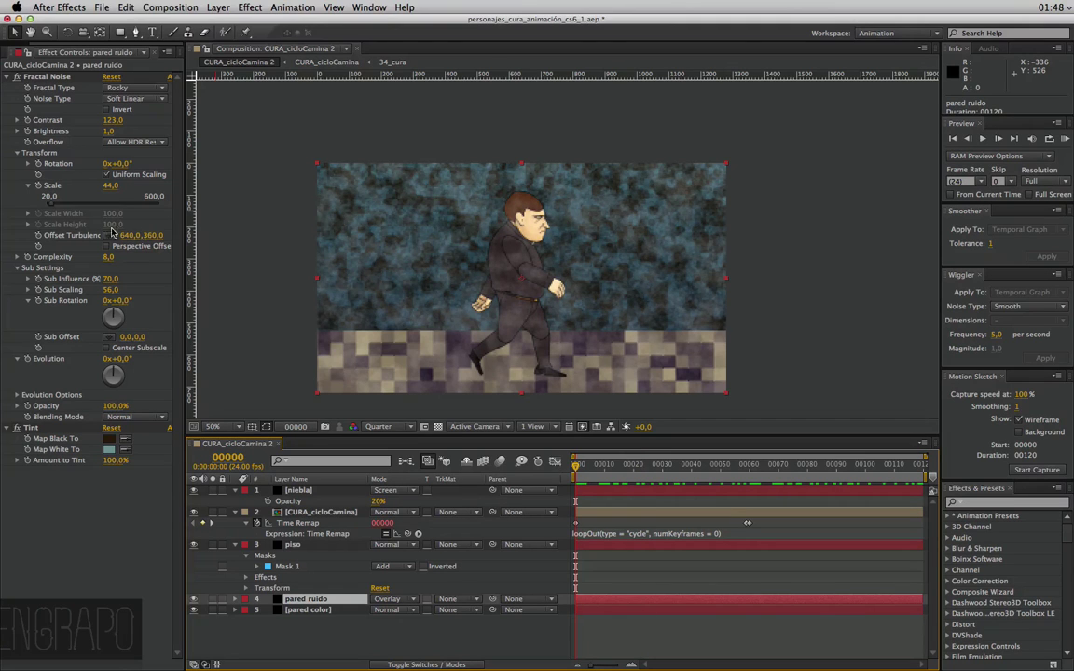
drag(133, 238, 128, 239)
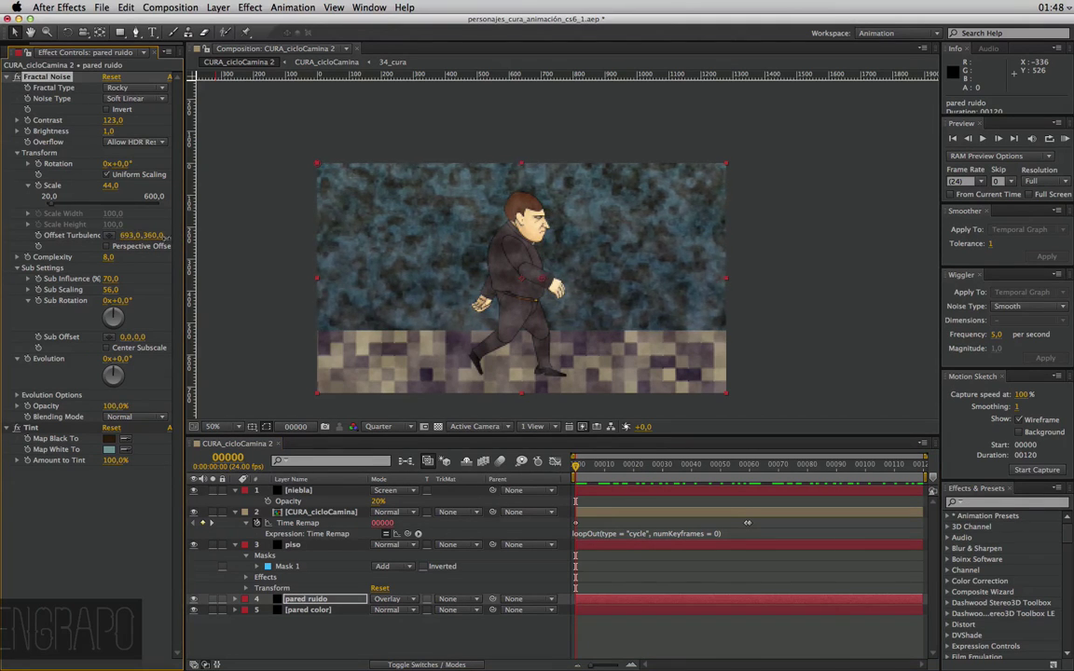
drag(129, 239, 159, 267)
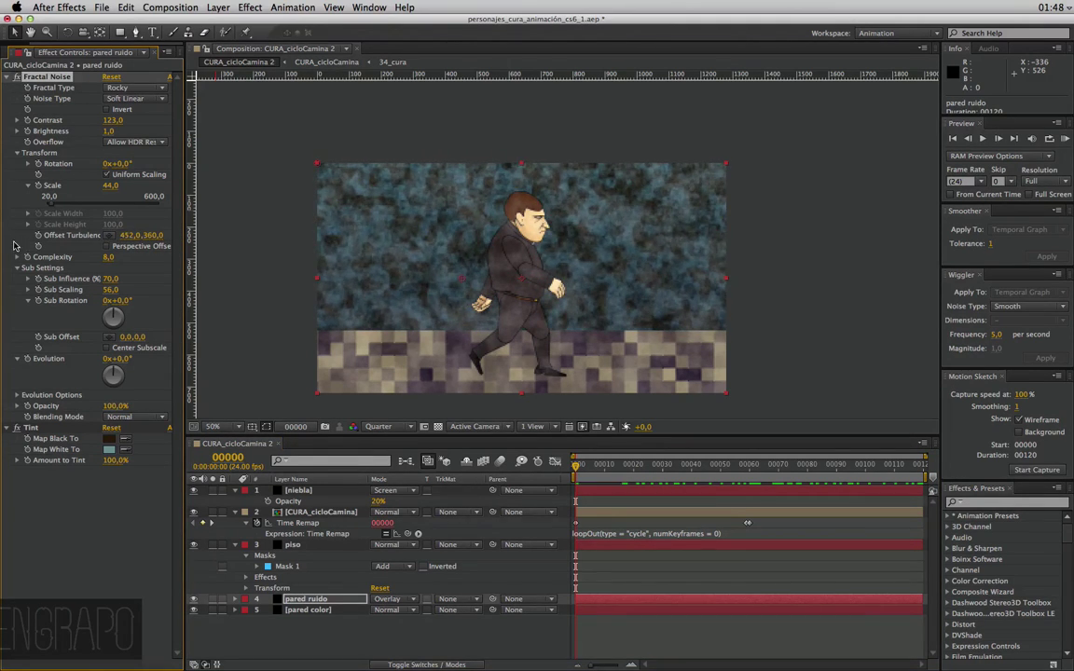
key(ctrl+z)
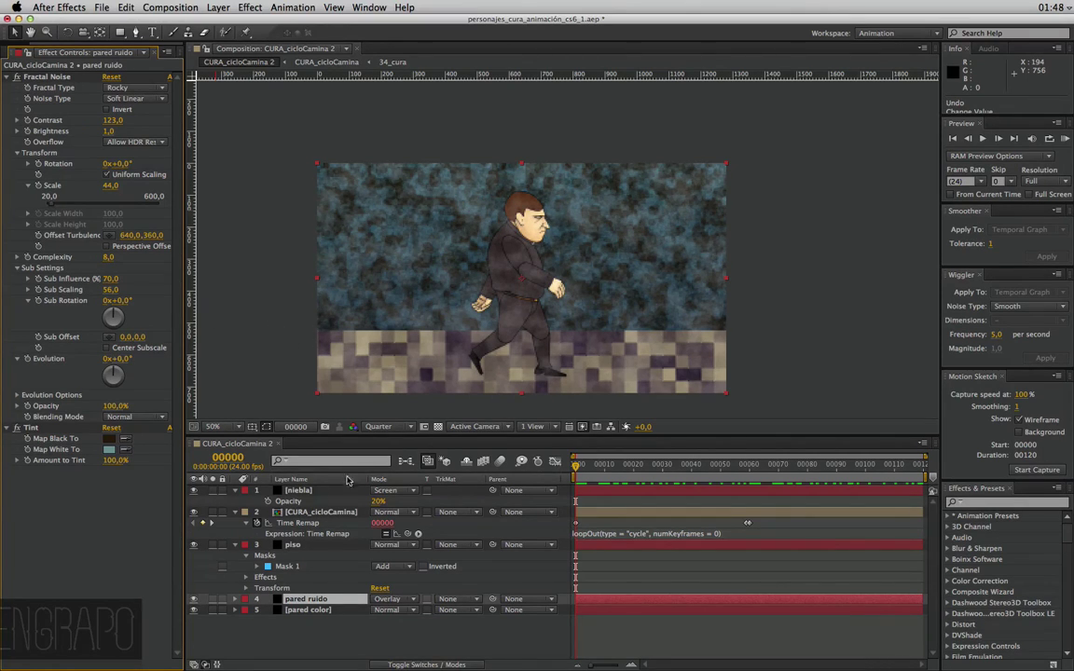
Keyframe the niebla fog's Offset Turbulence at 640,360 on frame 0 and begin editing X
click(306, 491)
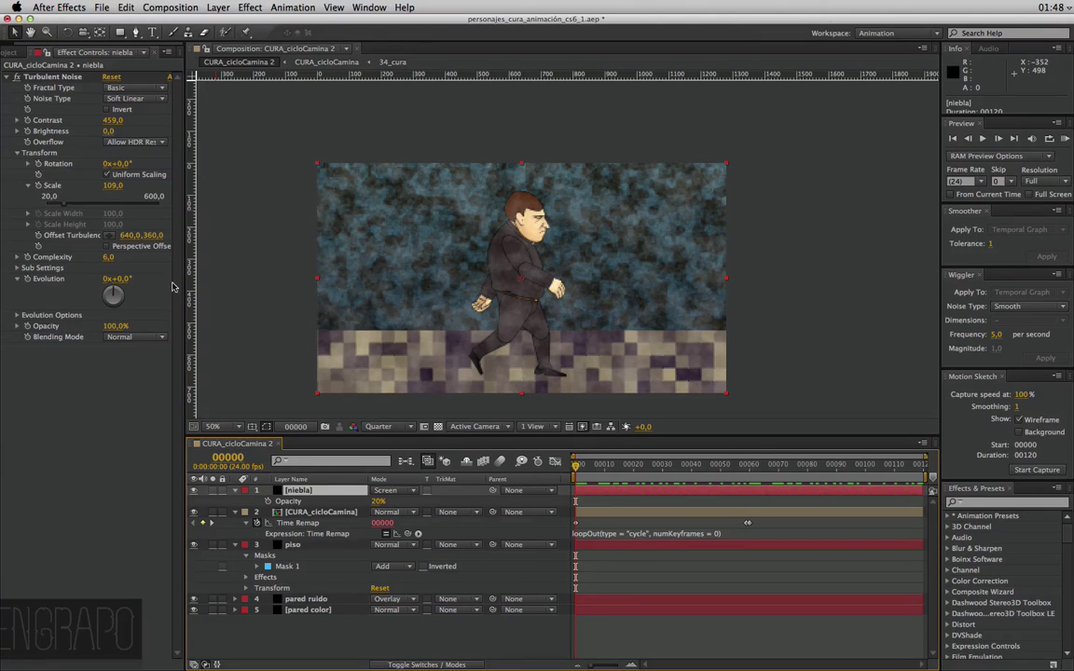
click(39, 235)
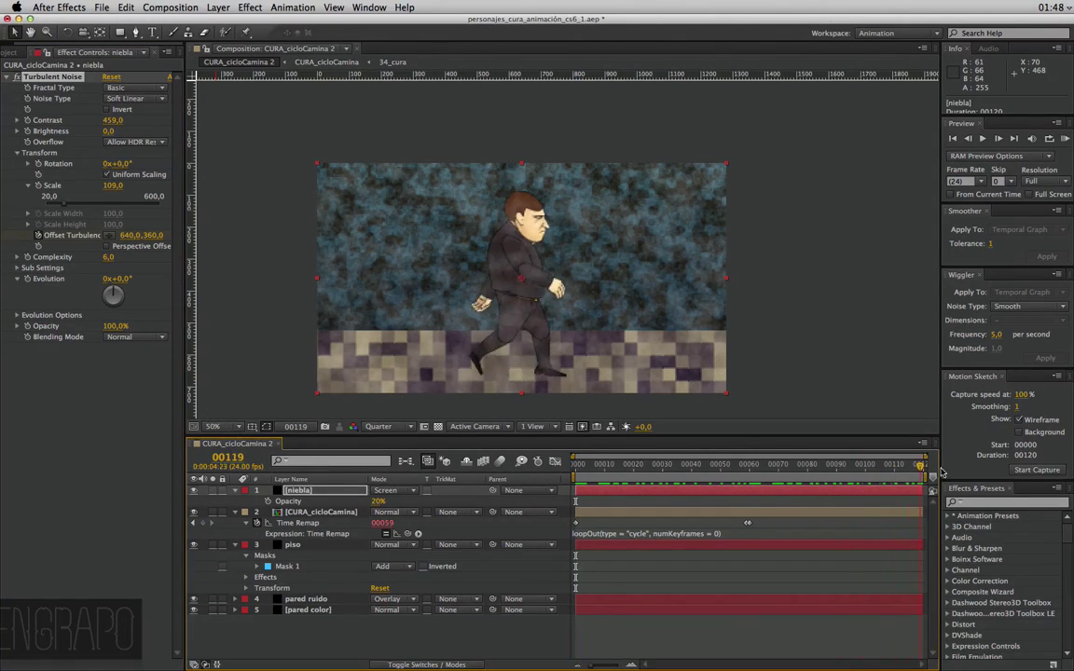
click(130, 236)
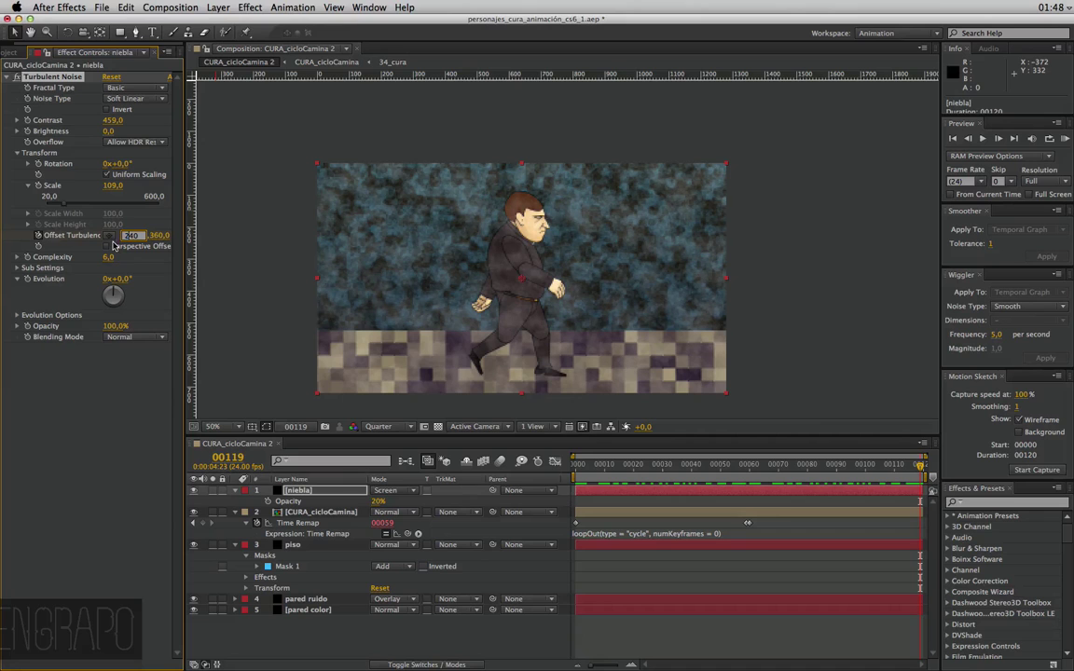
Commit the fog's final Offset Turbulence X of 240 and preview the drifting fog
key(Return)
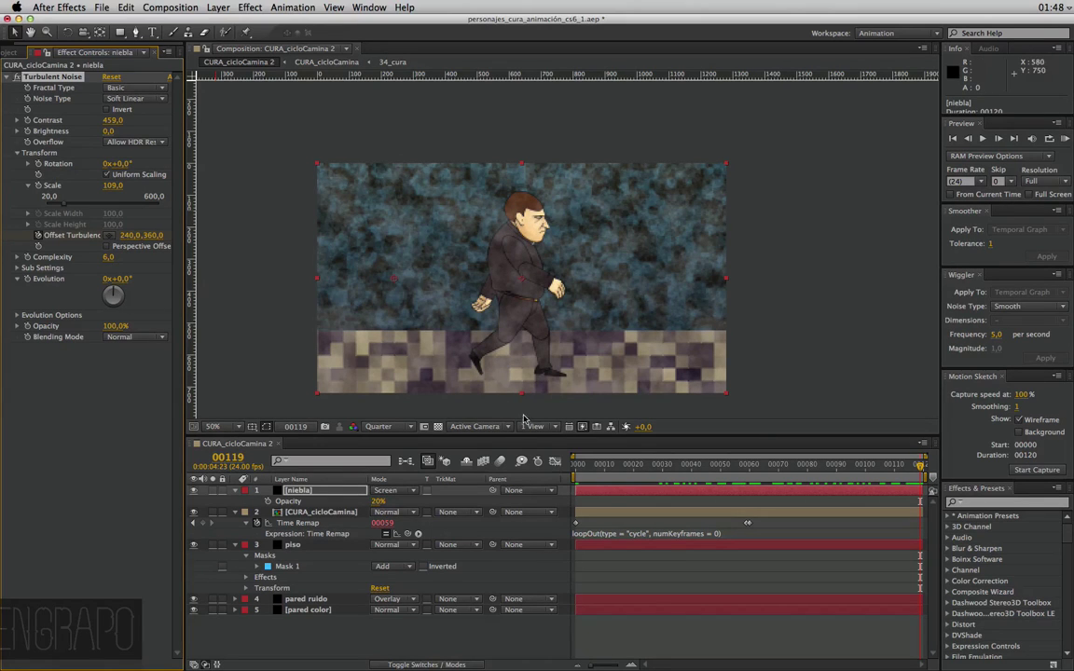
drag(586, 466, 728, 491)
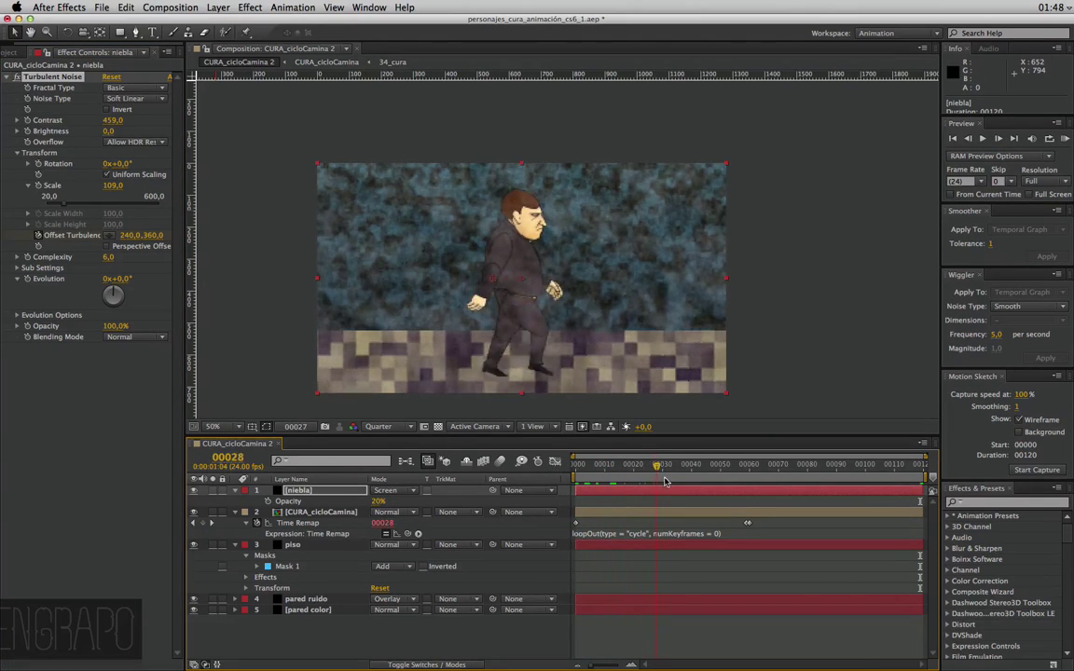
drag(727, 492, 920, 491)
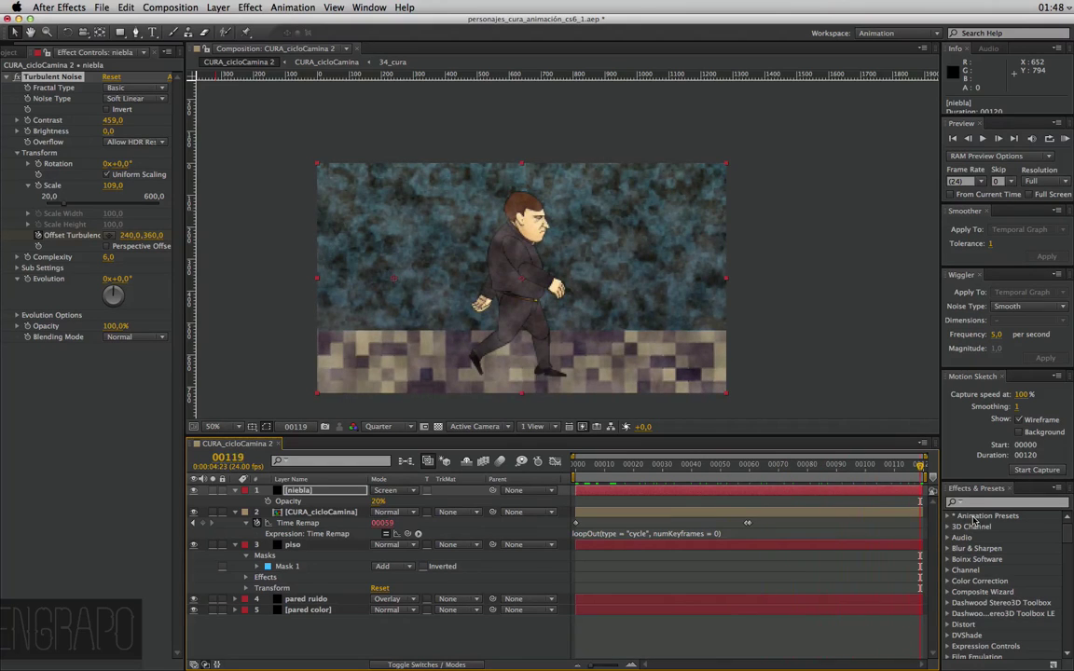
Keyframe the piso Cell Pattern Offset from frame 0 to 340,360 at the last frame
click(294, 551)
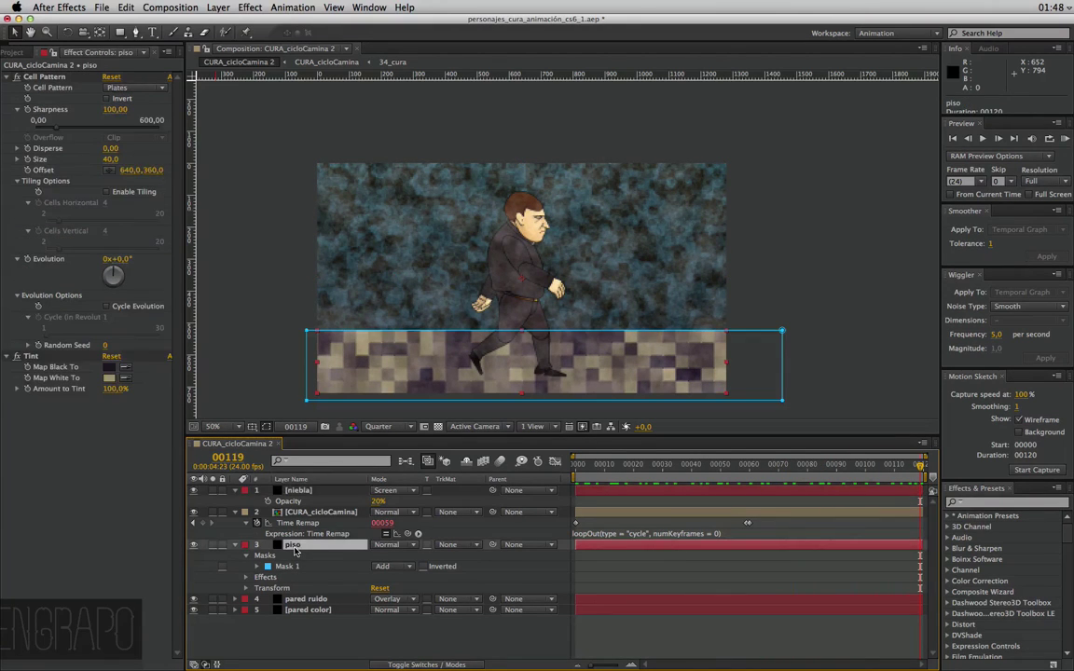
drag(595, 474, 106, 205)
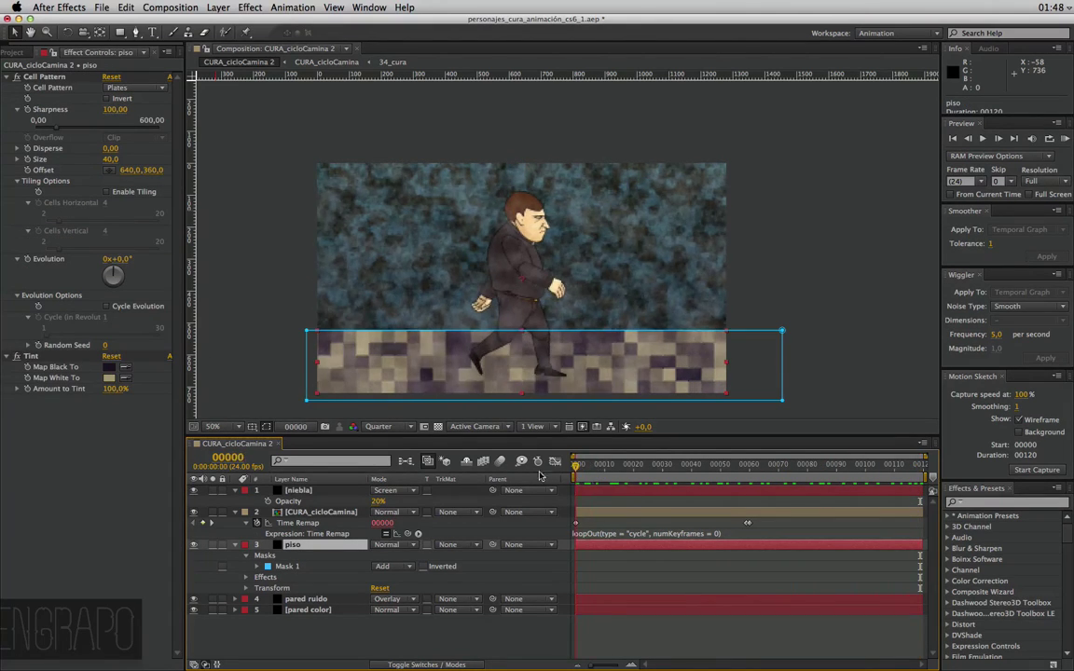
click(27, 177)
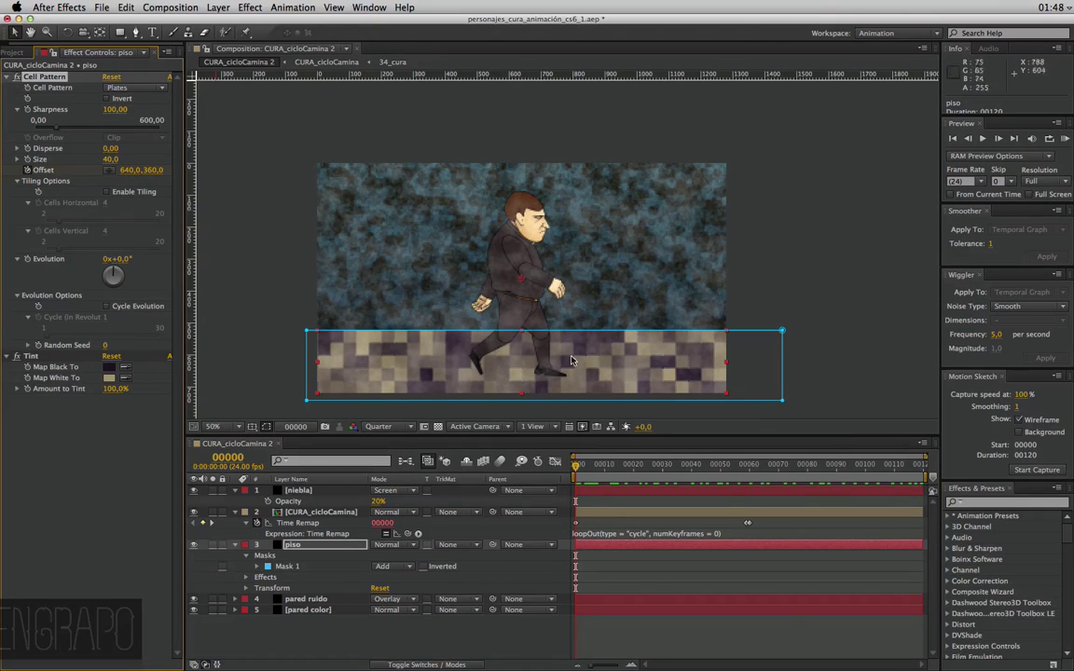
drag(911, 467, 924, 466)
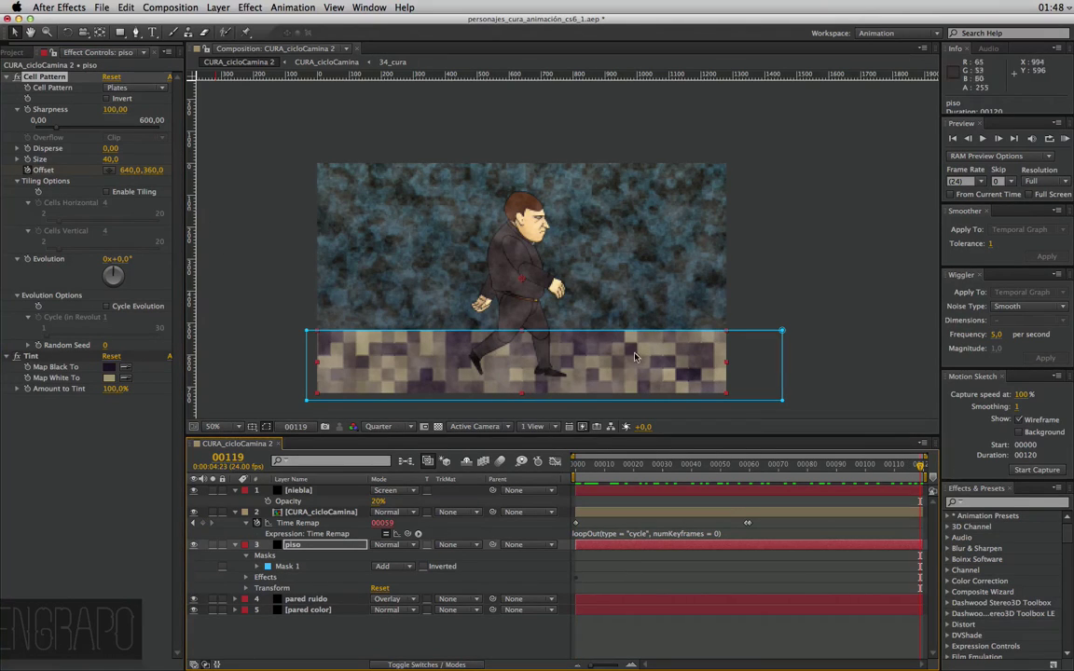
click(133, 171)
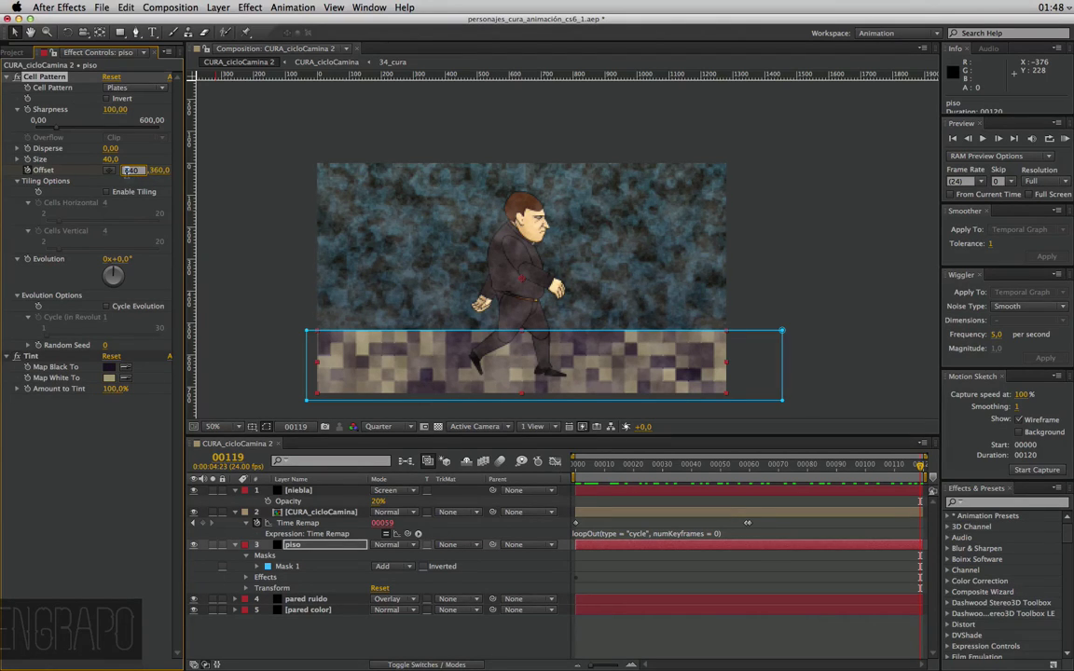
text(340)
key(Return)
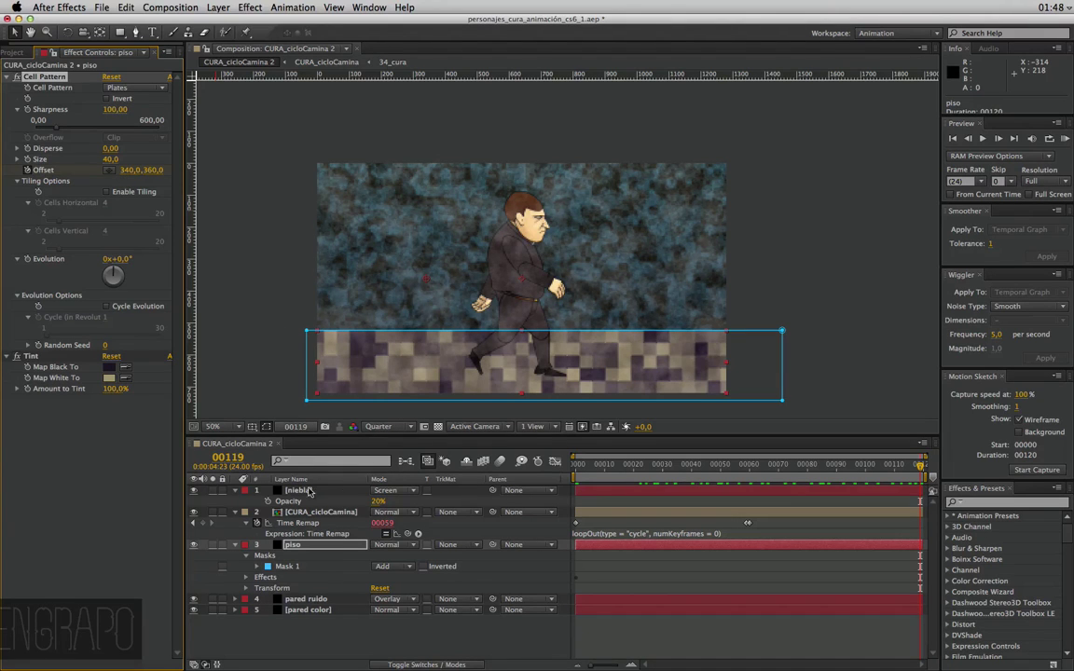
click(314, 598)
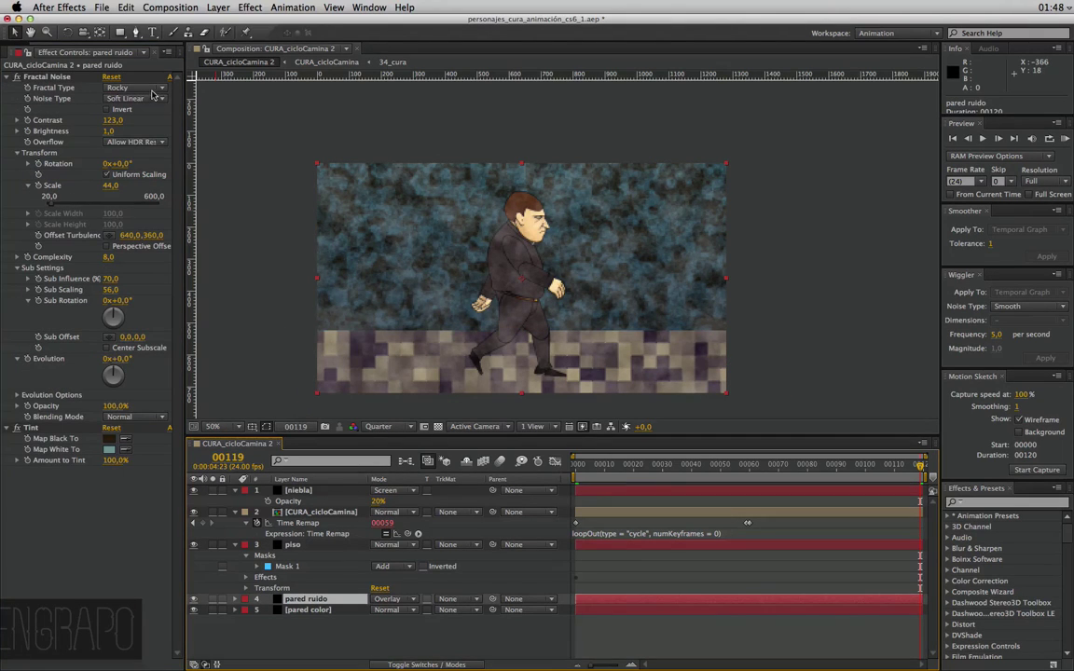
Keyframe the wall's Offset Turbulence X from 640 at frame 0 to 240 at frame 119, then RAM preview
click(578, 466)
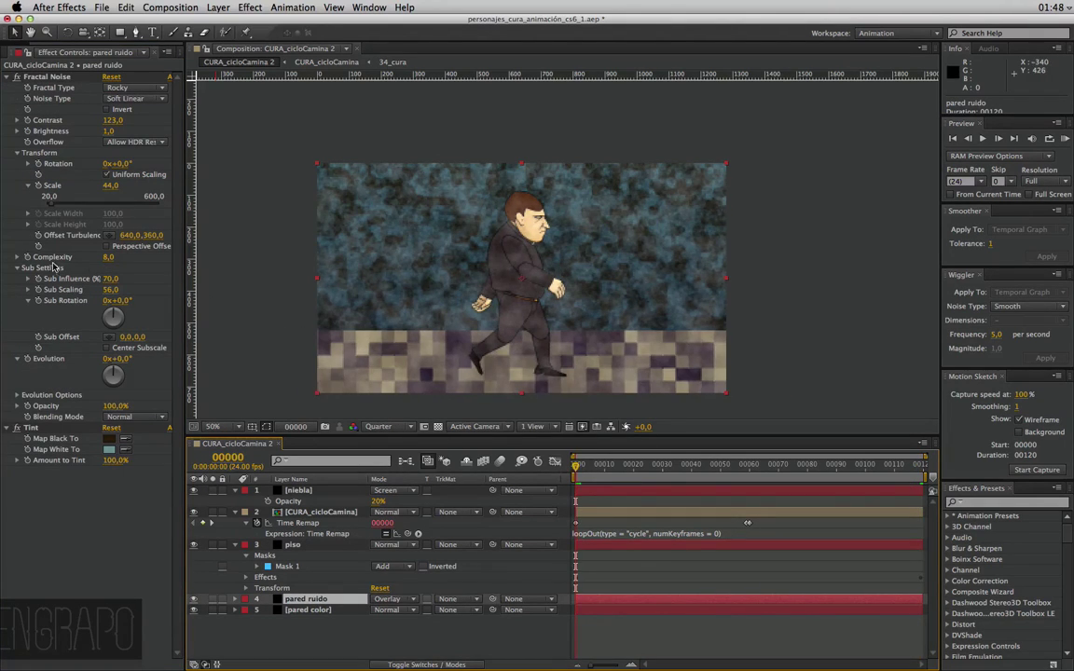
click(40, 237)
click(917, 467)
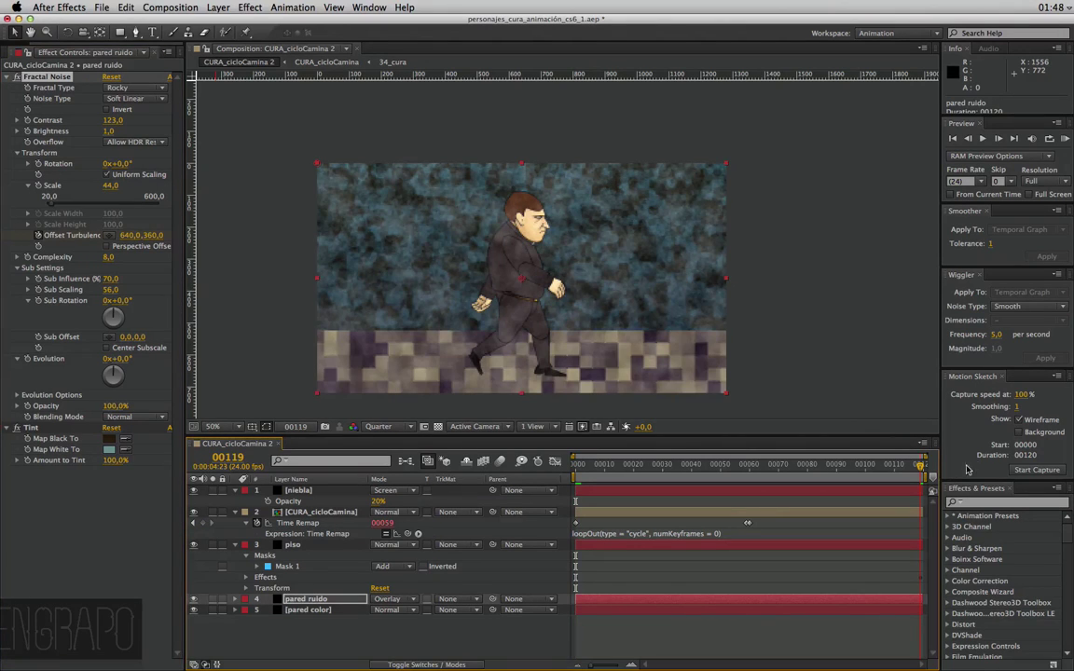
click(130, 235)
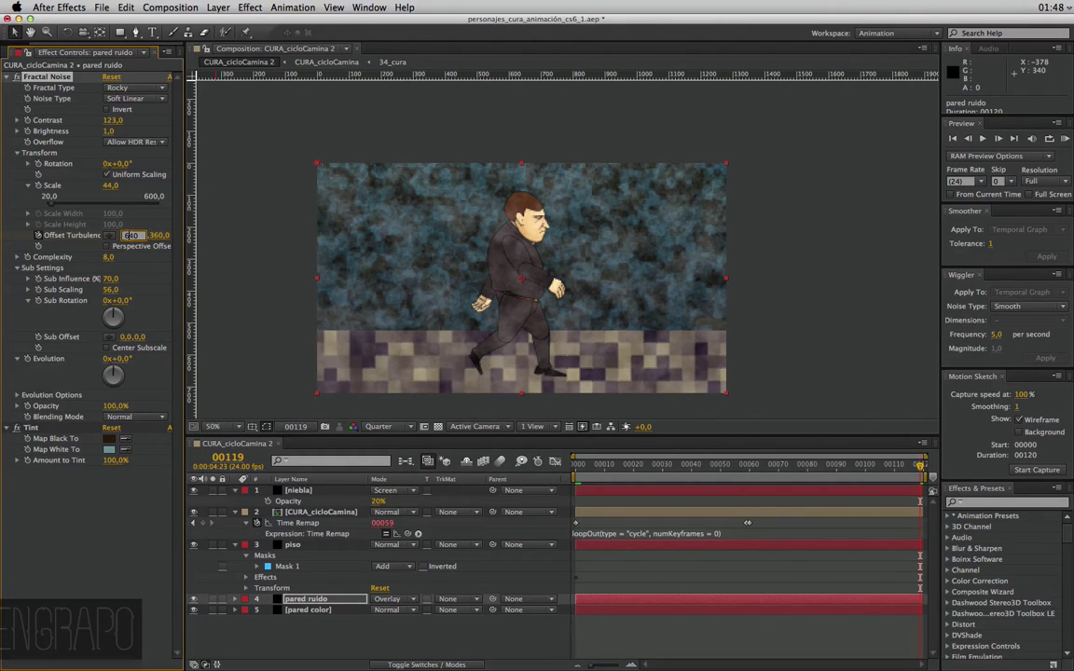
text(2340)
key(Return)
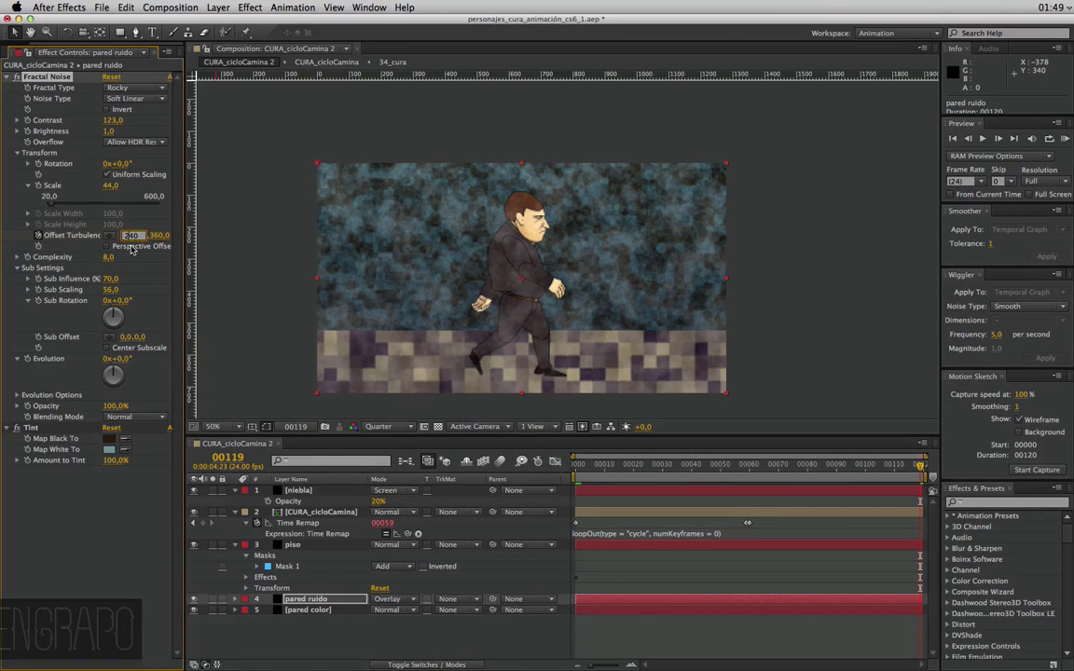
key(Return)
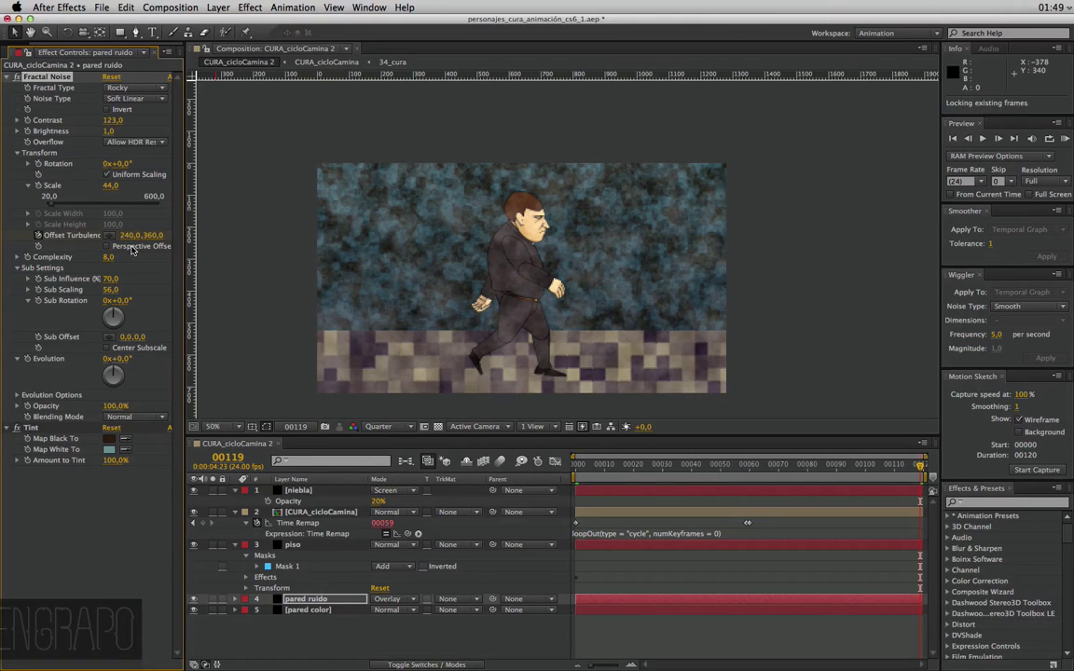
key(KP_0)
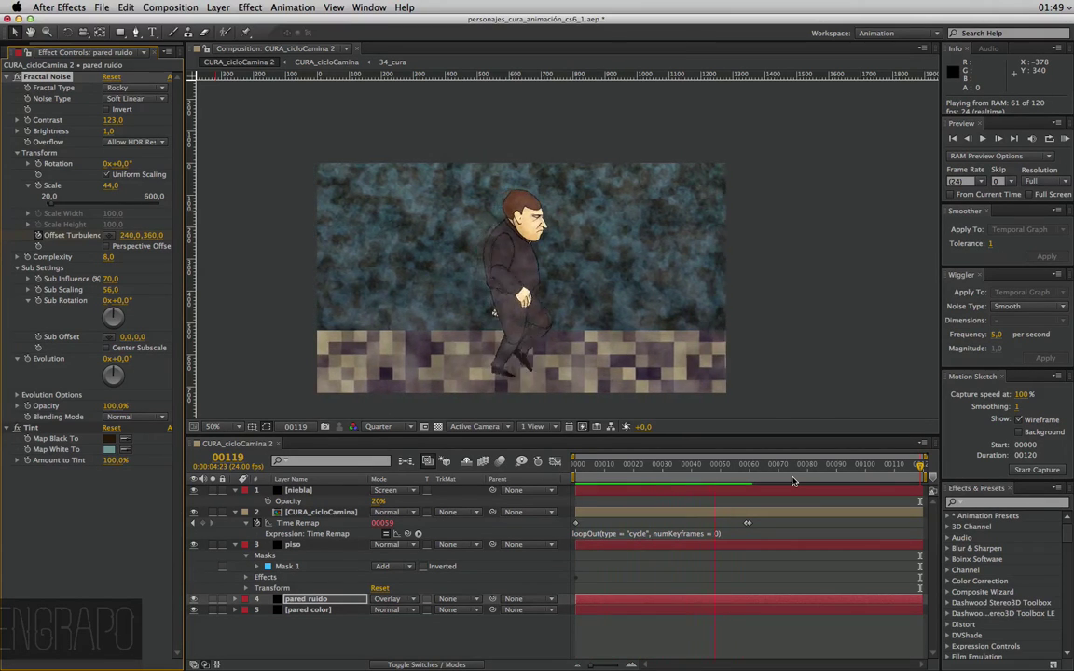
Stop the preview, scrub to about frame 109, and check the pared color and pared ruido effects
click(762, 481)
drag(598, 471, 984, 468)
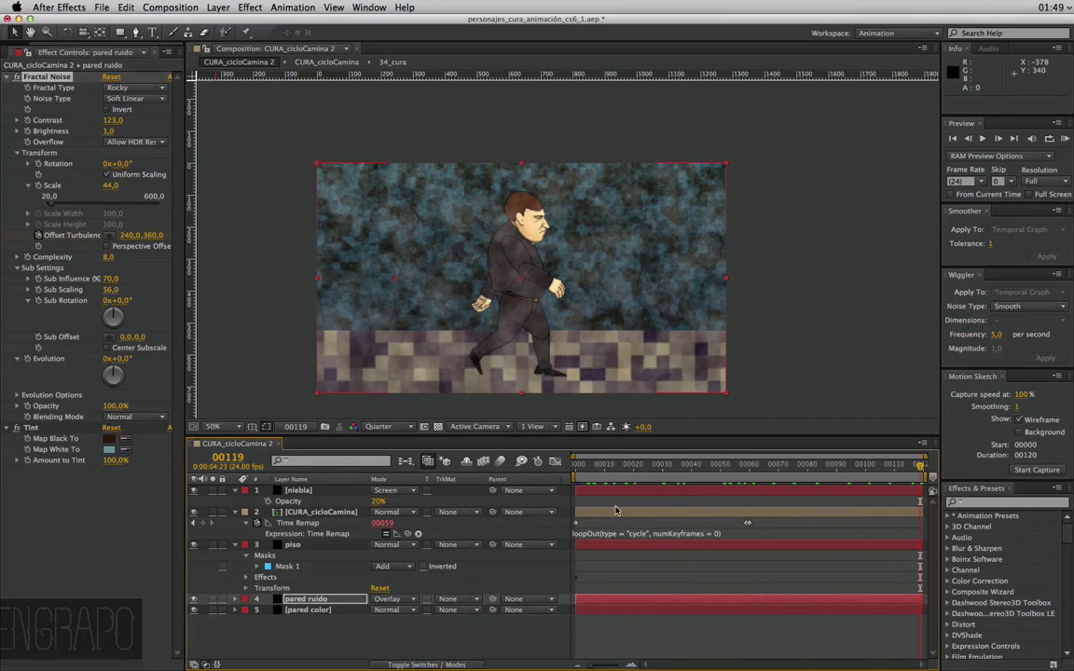
drag(579, 463, 891, 467)
click(307, 608)
click(306, 600)
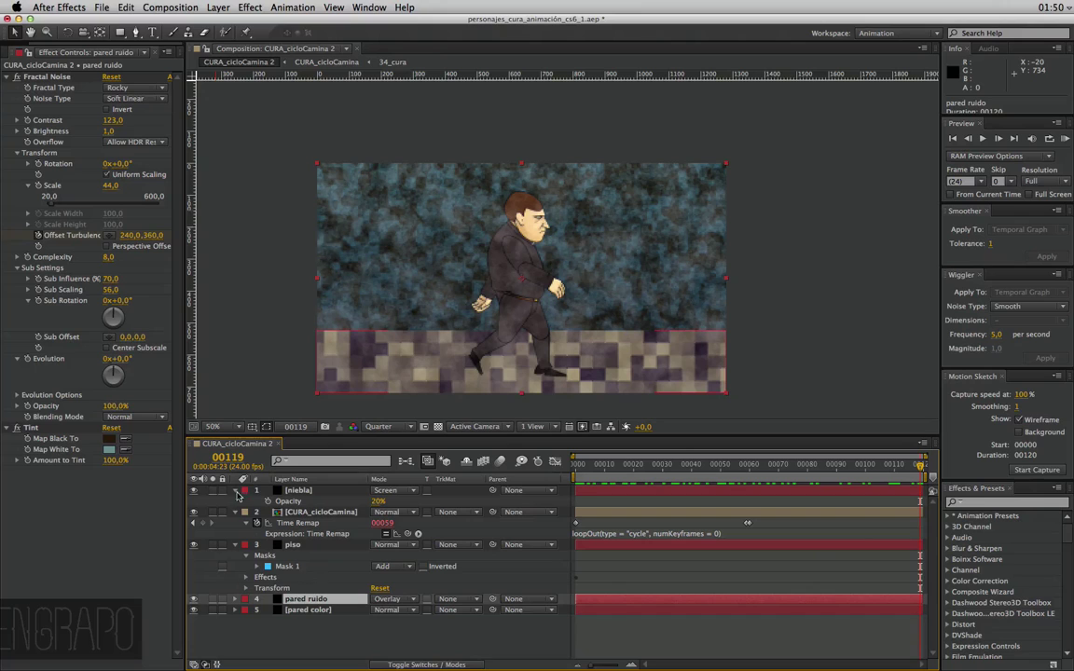
Change the wall's final Offset Turbulence X to 440 and RAM preview from the first frame
click(129, 235)
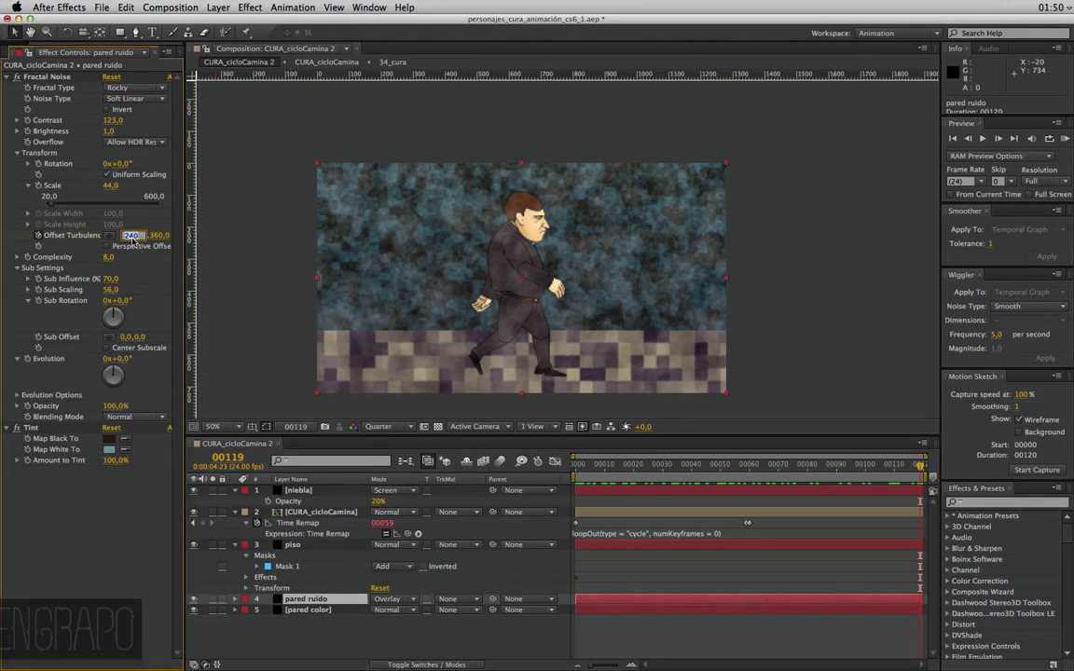
click(301, 545)
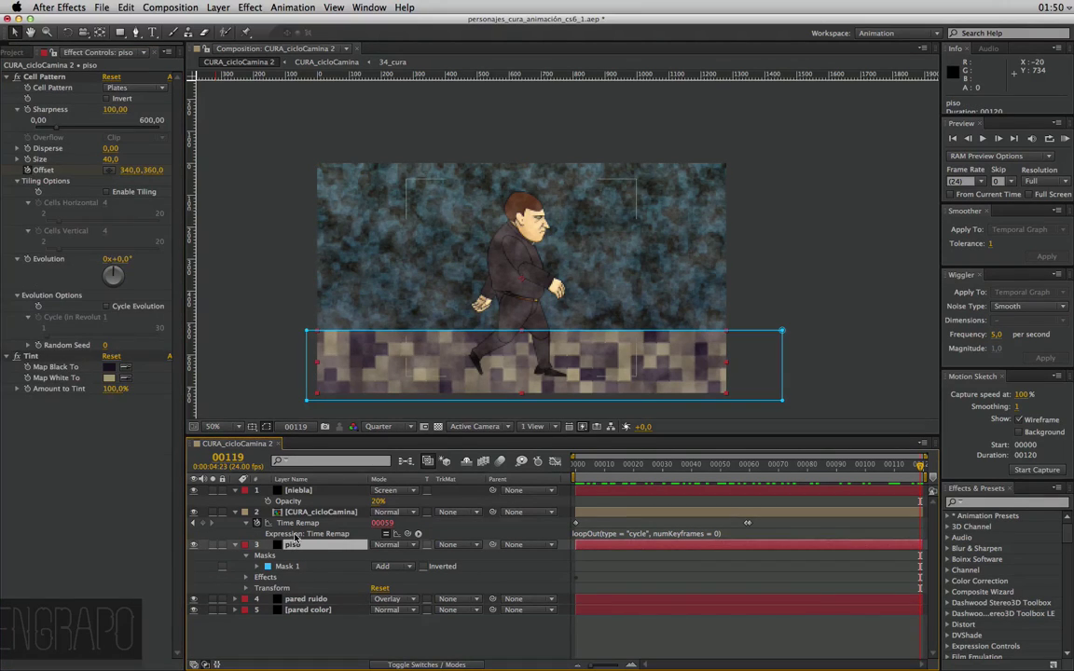
click(299, 490)
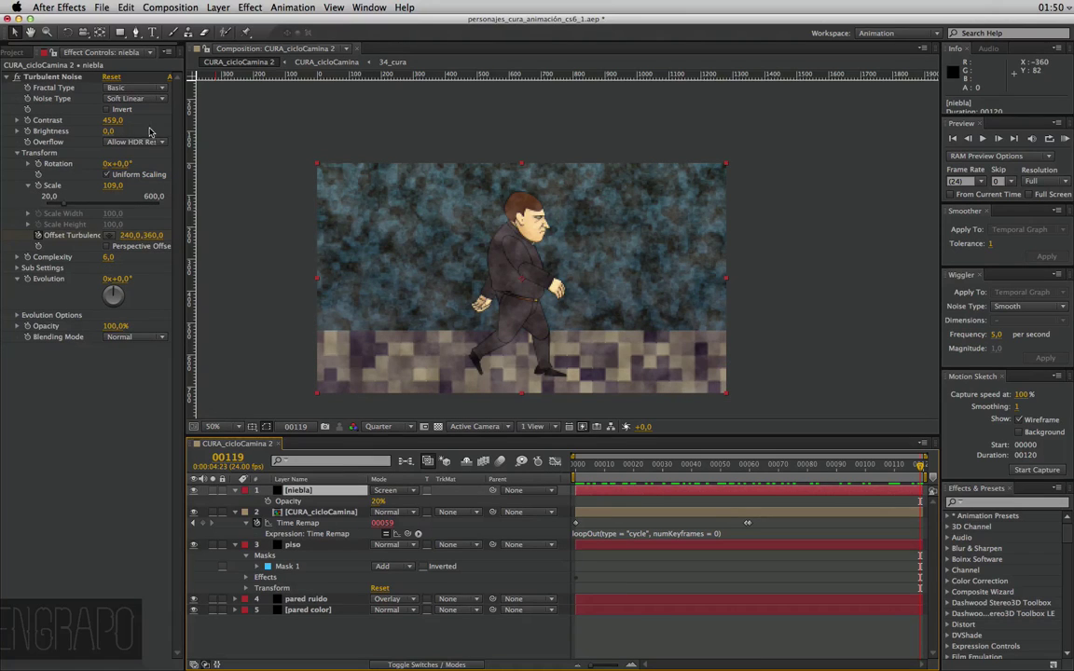
click(308, 599)
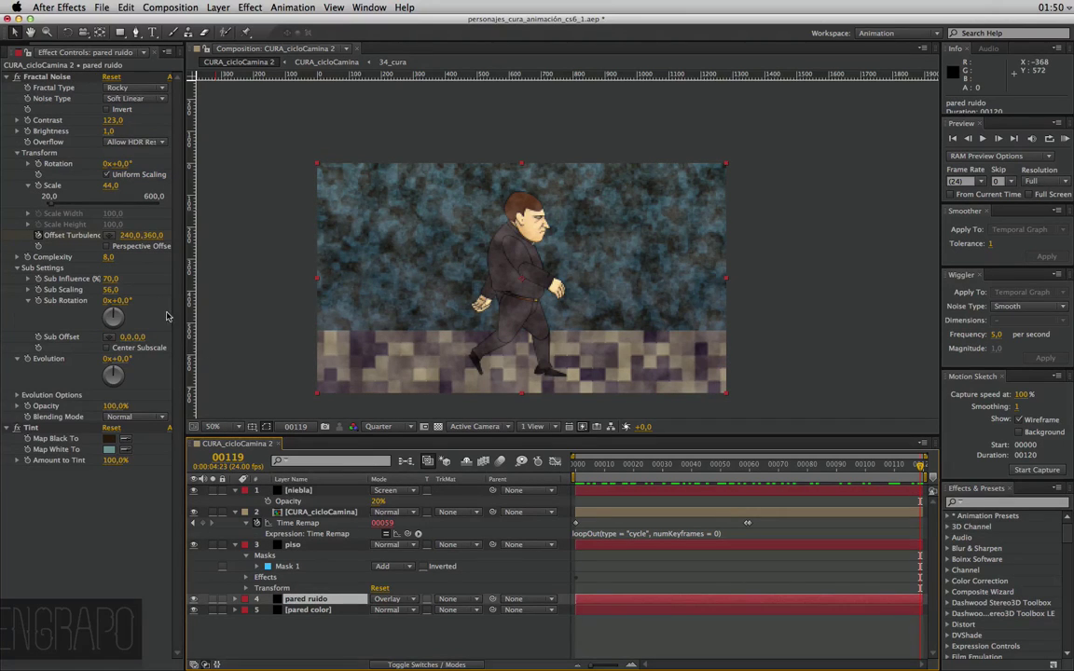
click(131, 235)
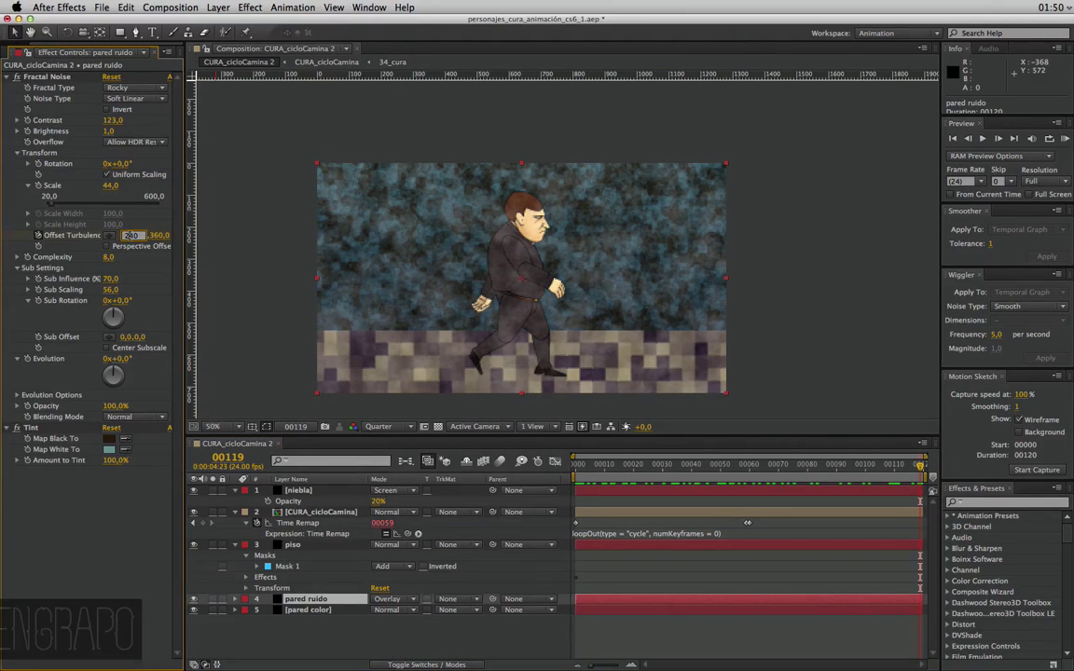
text(440)
key(Return)
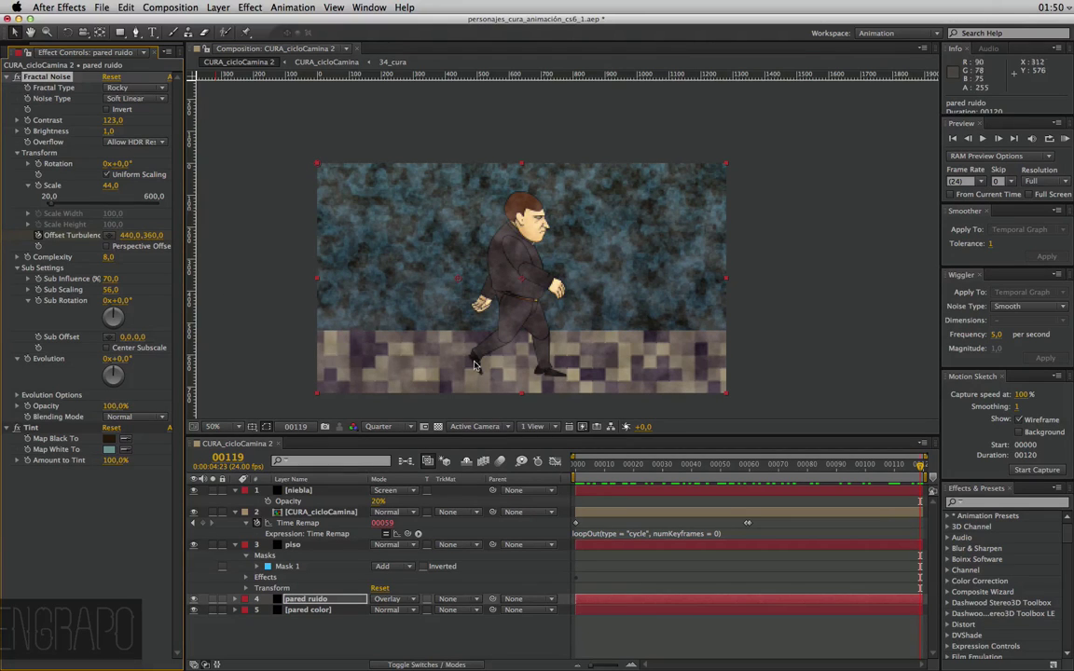
click(570, 464)
key(KP_0)
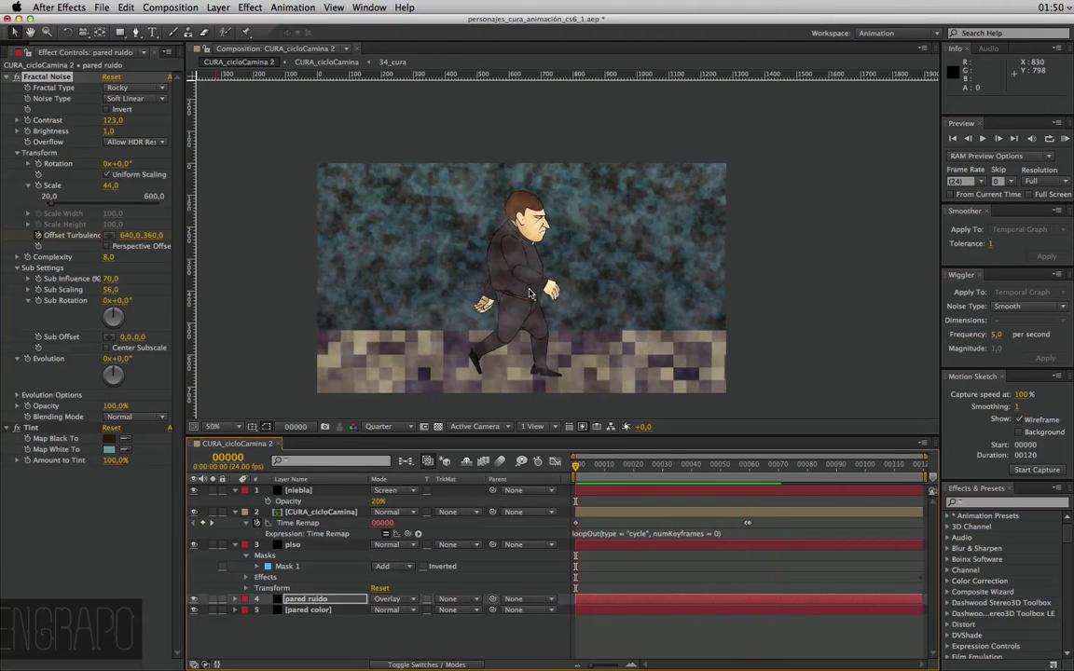
Stop the preview and step through the walk cycle around frames 69 to 77
click(720, 482)
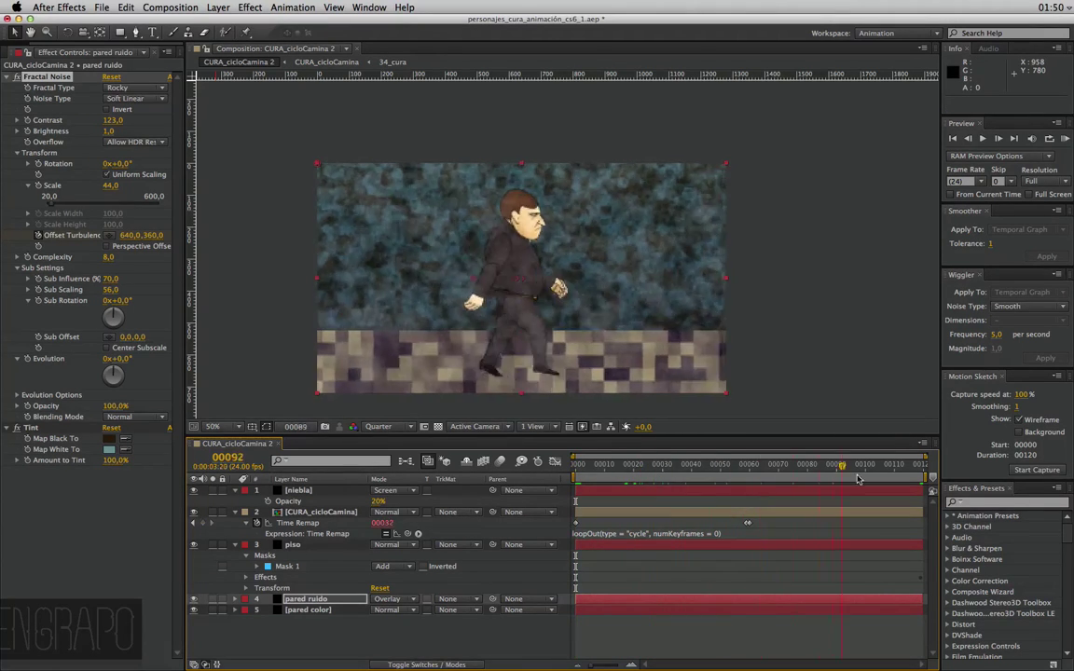
drag(685, 464, 575, 465)
key(space)
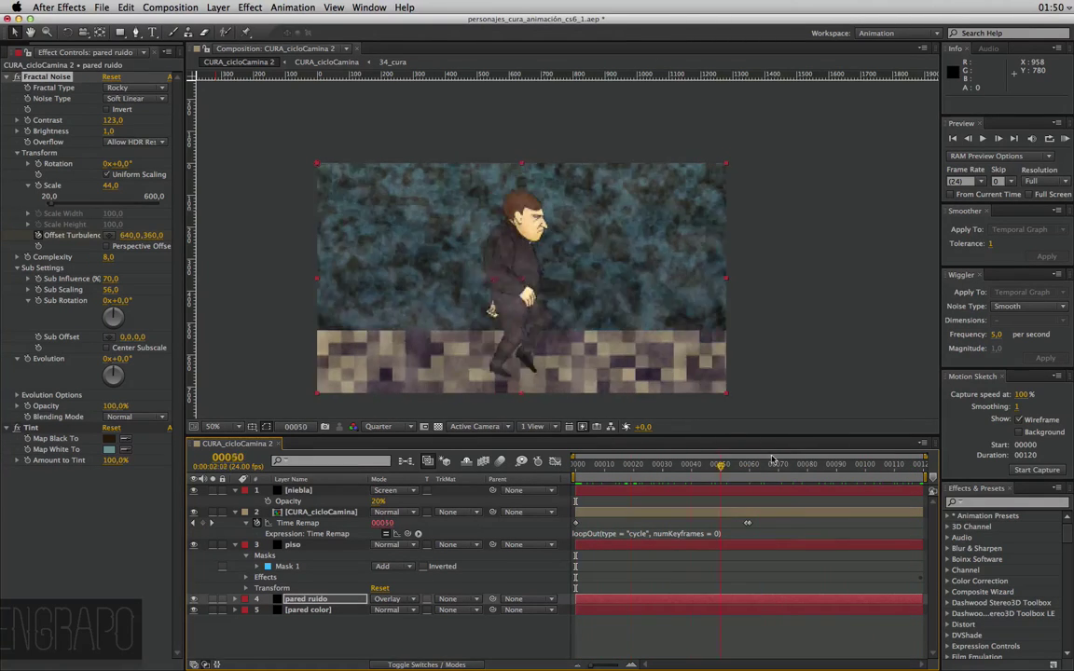
click(799, 464)
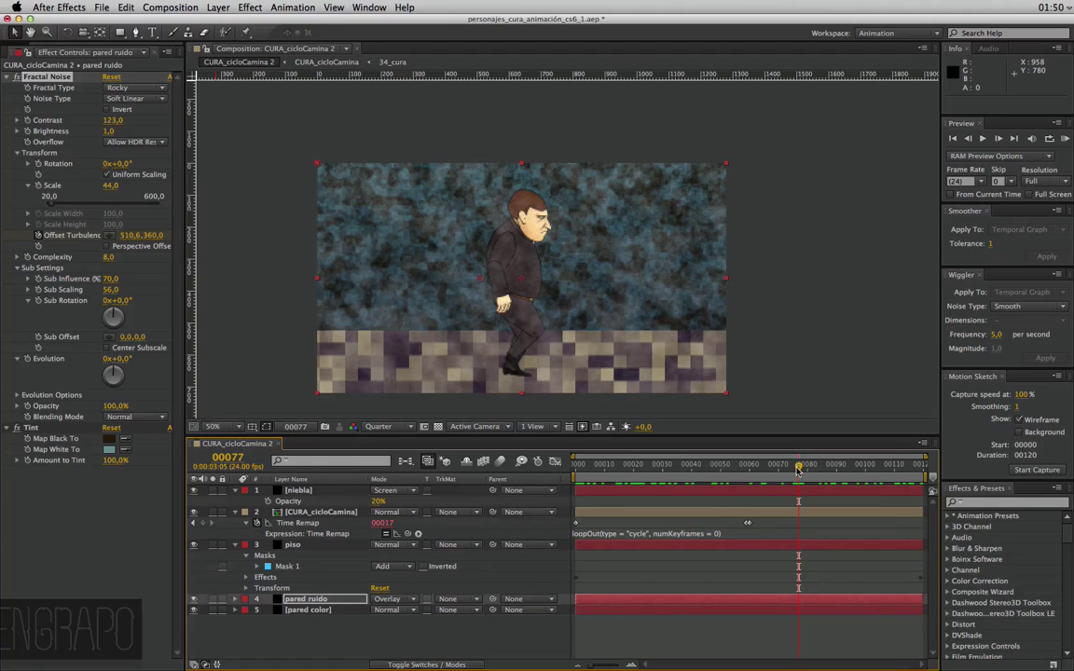
drag(799, 469, 776, 465)
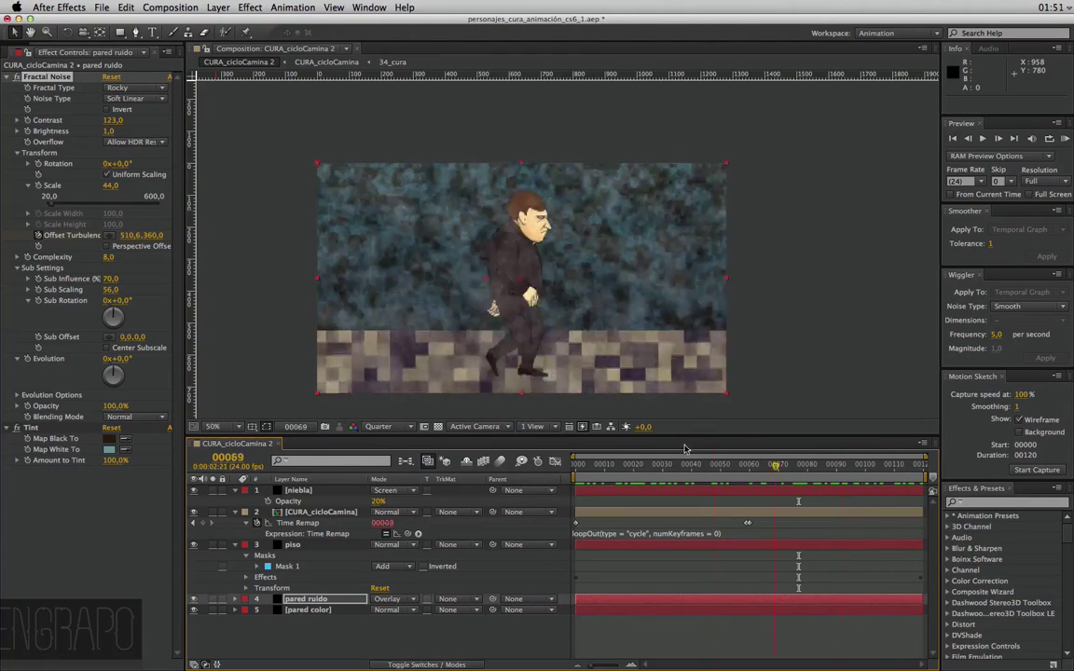
key(space)
Save the project, scrub the walk once more, and return to frame 0
key(super+s)
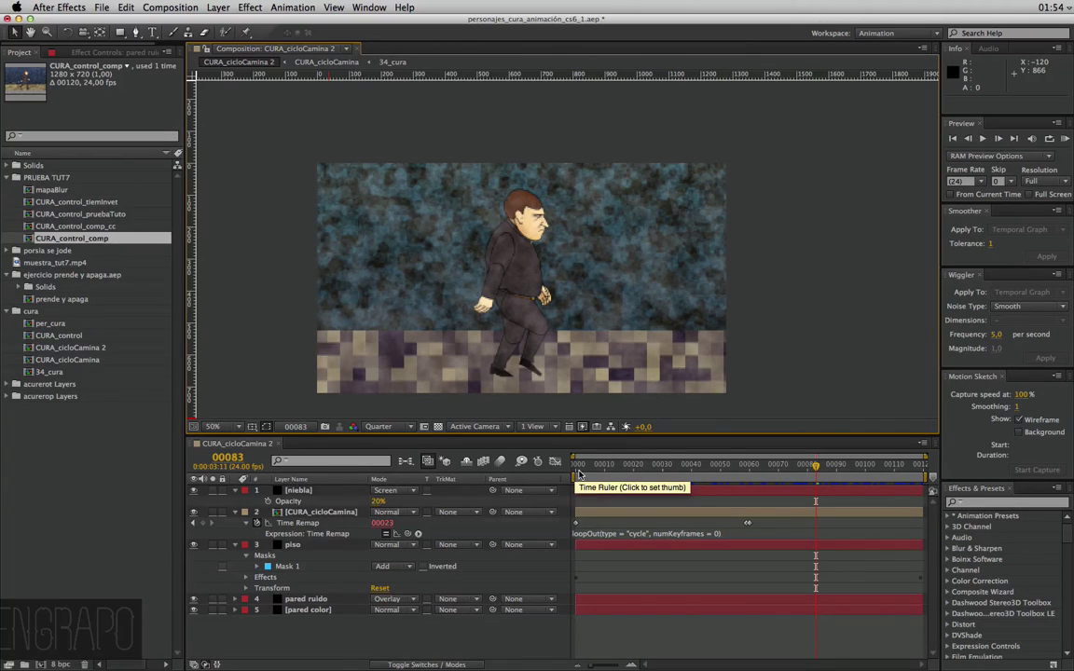
mouse_move(579, 475)
mouse_down()
mouse_move(720, 463)
mouse_move(792, 433)
mouse_up()
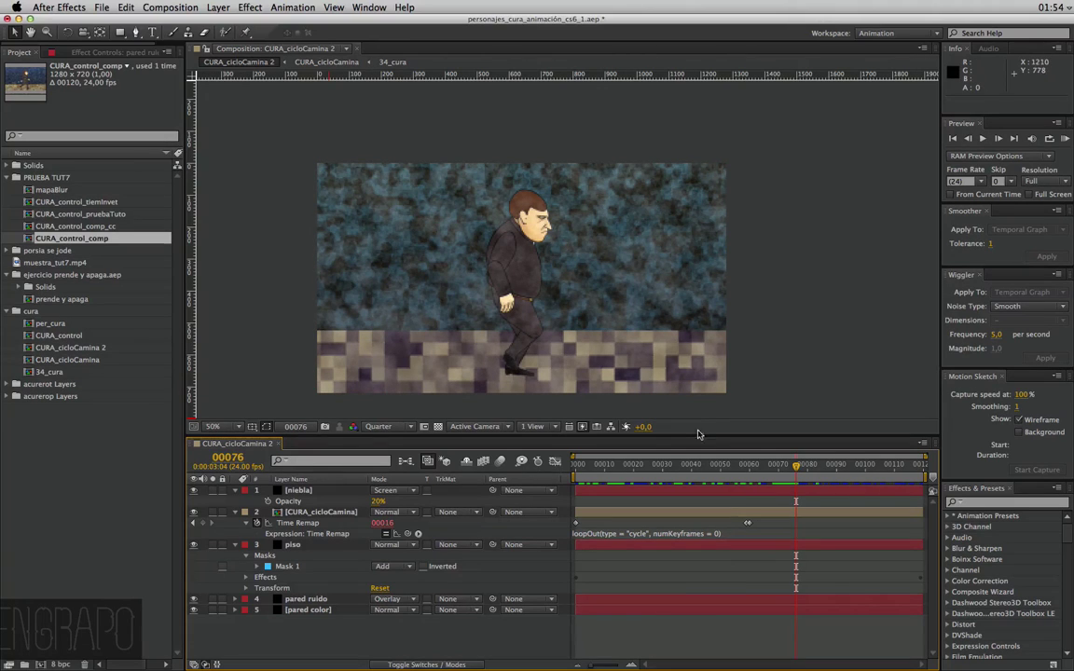
key(Home)
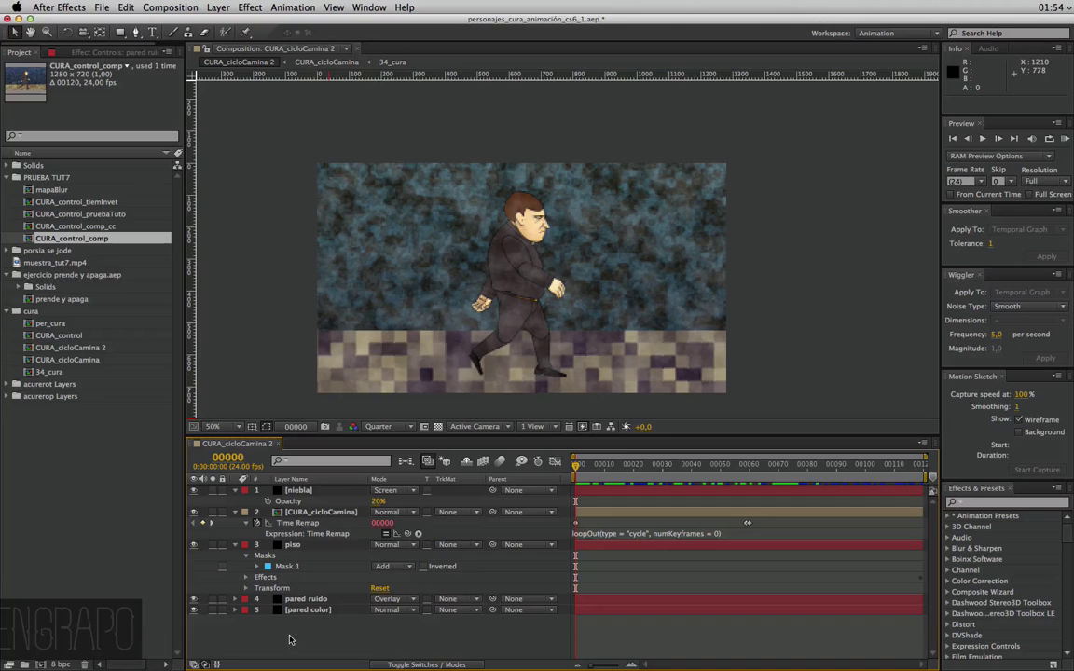
Cancel the accidentally created Photoshop File layer's save dialog from the timeline context menu
right_click(271, 578)
click(239, 573)
right_click(264, 573)
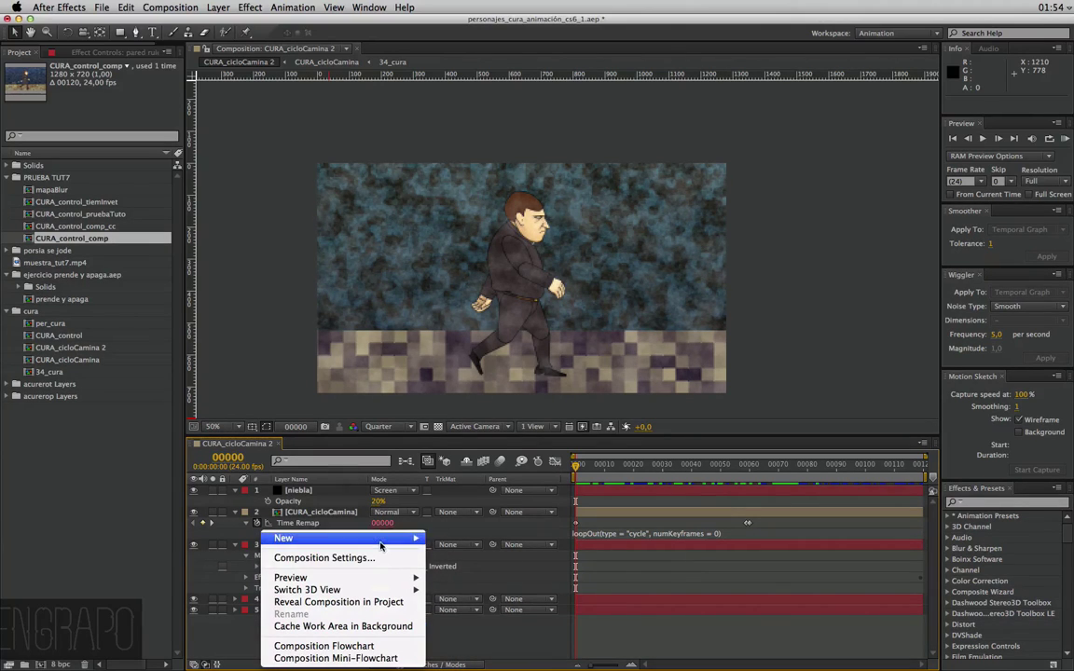
mouse_move(383, 539)
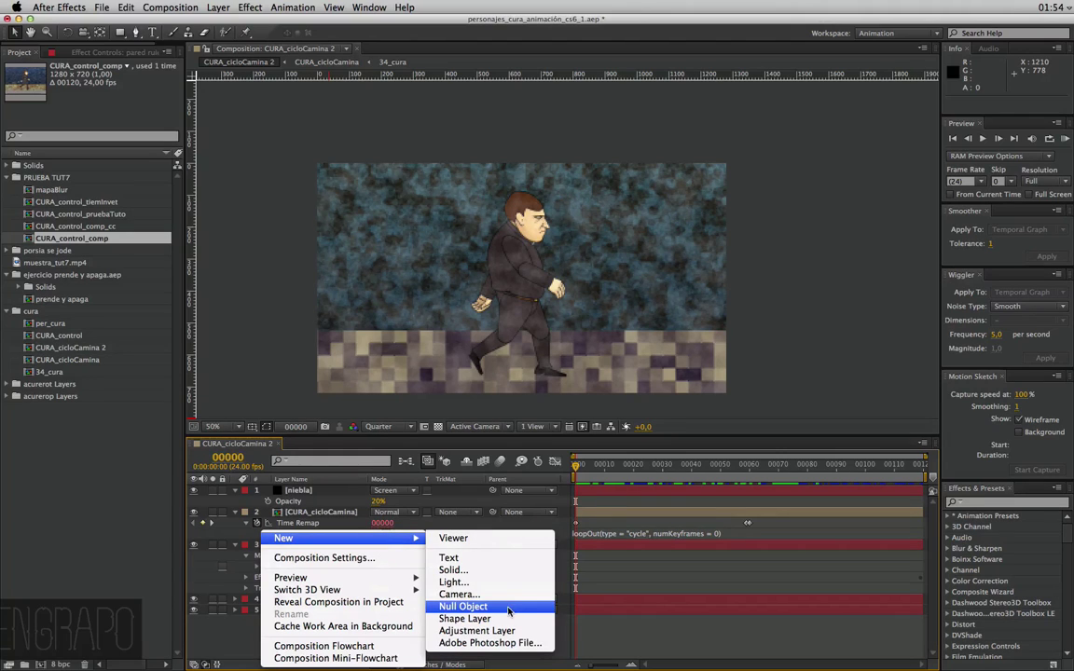
click(446, 642)
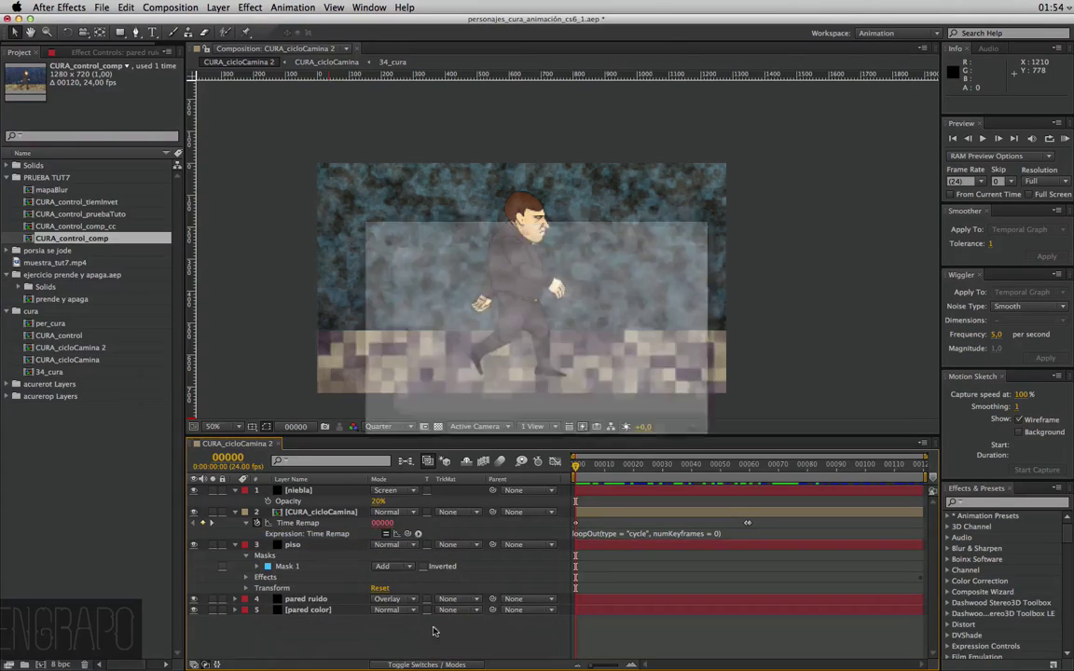
key(Escape)
Add Adjustment Layer 11 via New > Adjustment Layer and check the top layers
right_click(467, 626)
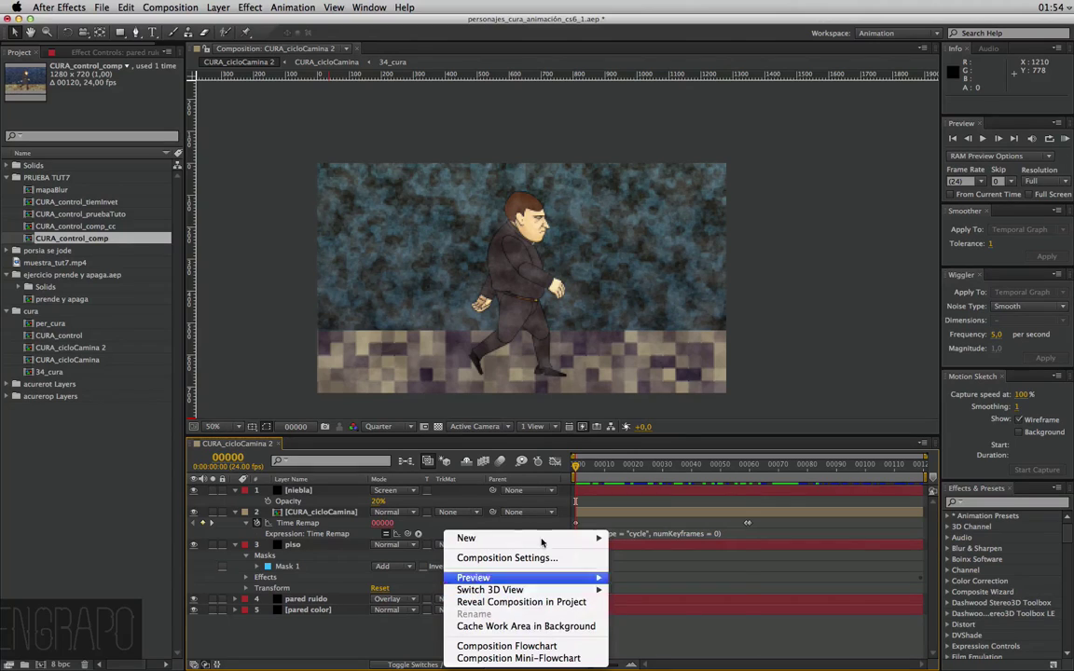
mouse_move(559, 538)
click(684, 632)
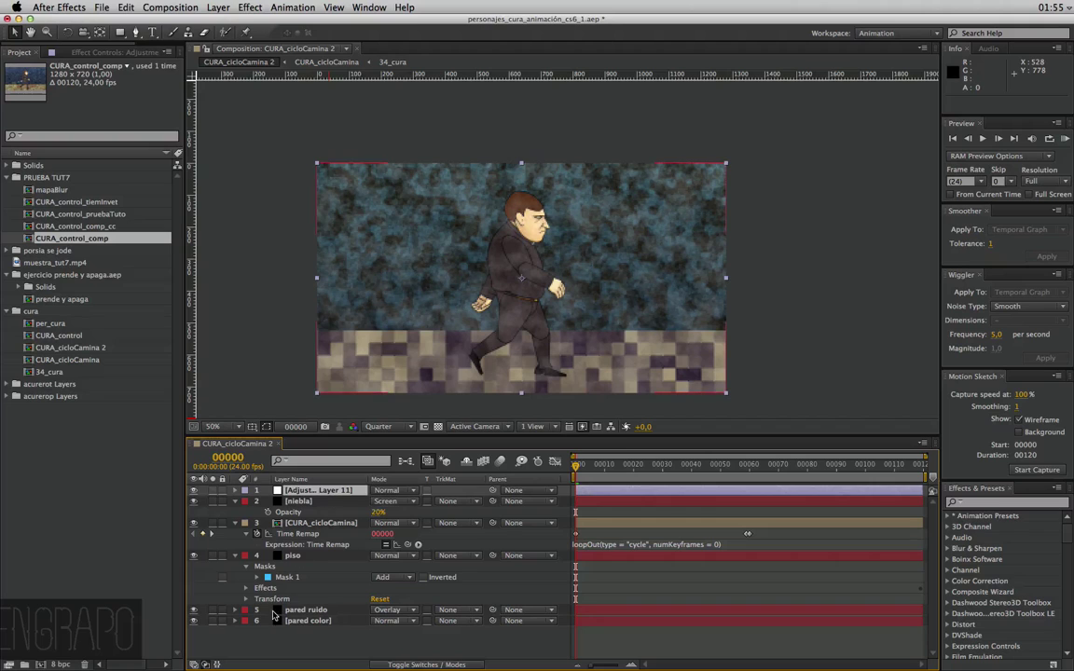
click(264, 556)
click(291, 491)
click(320, 495)
click(315, 501)
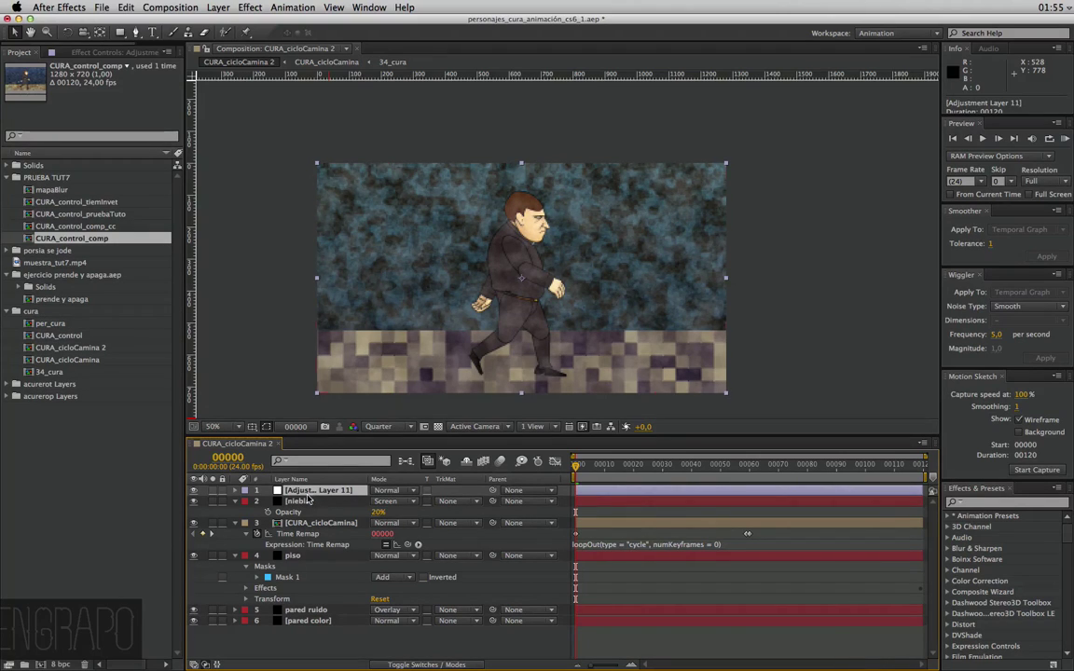
click(307, 501)
Rename the adjustment layer to desenfoque
key(Return)
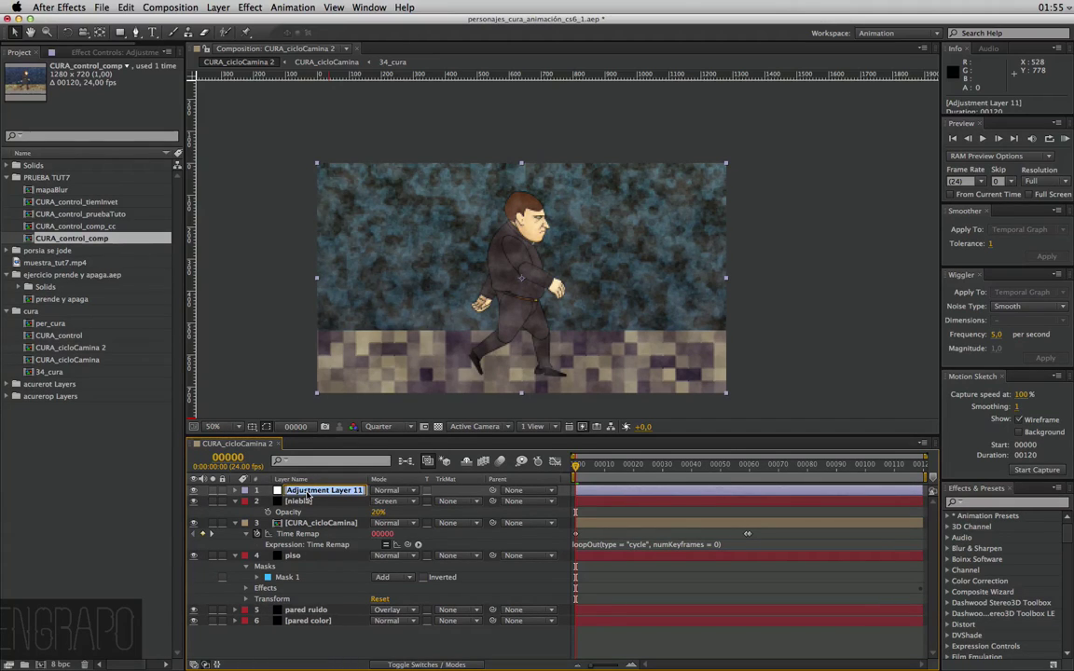
text(des)
key(BackSpace)
key(BackSpace)
text(es)
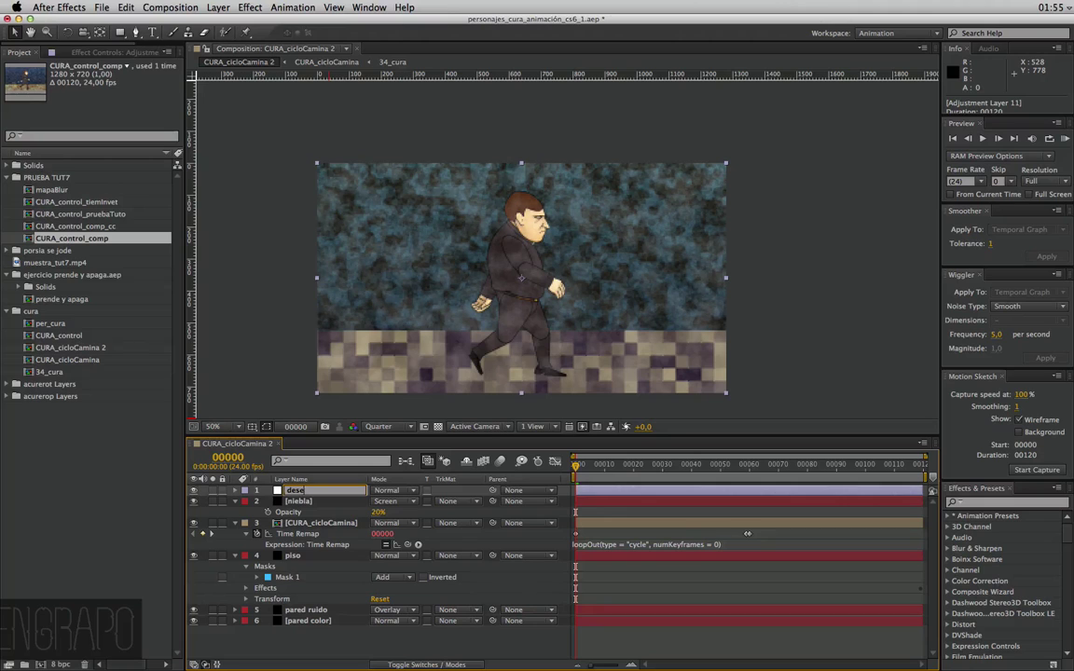
text(e)
key(Return)
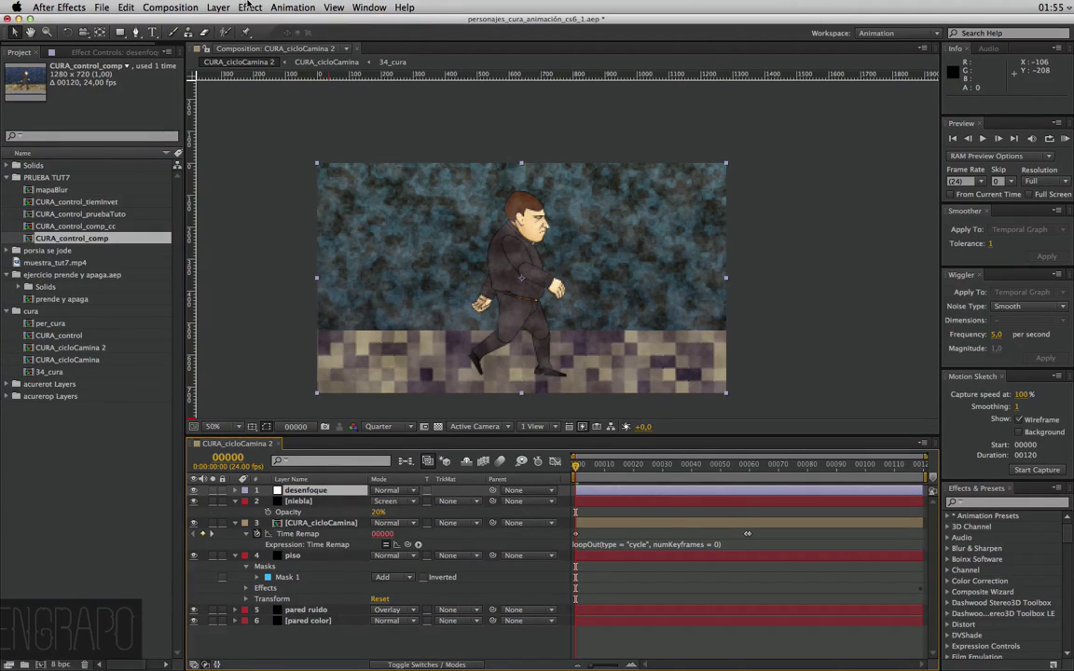
Apply Blur & Sharpen > Camera Lens Blur with Repeat Edge Pixels turned on
click(249, 7)
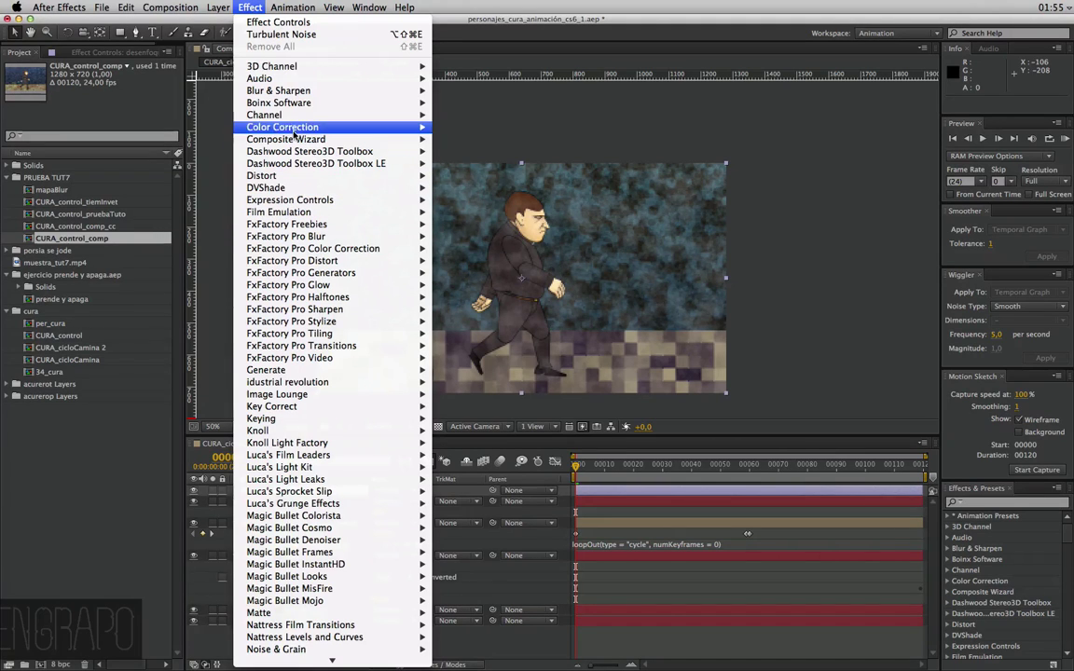
mouse_move(280, 91)
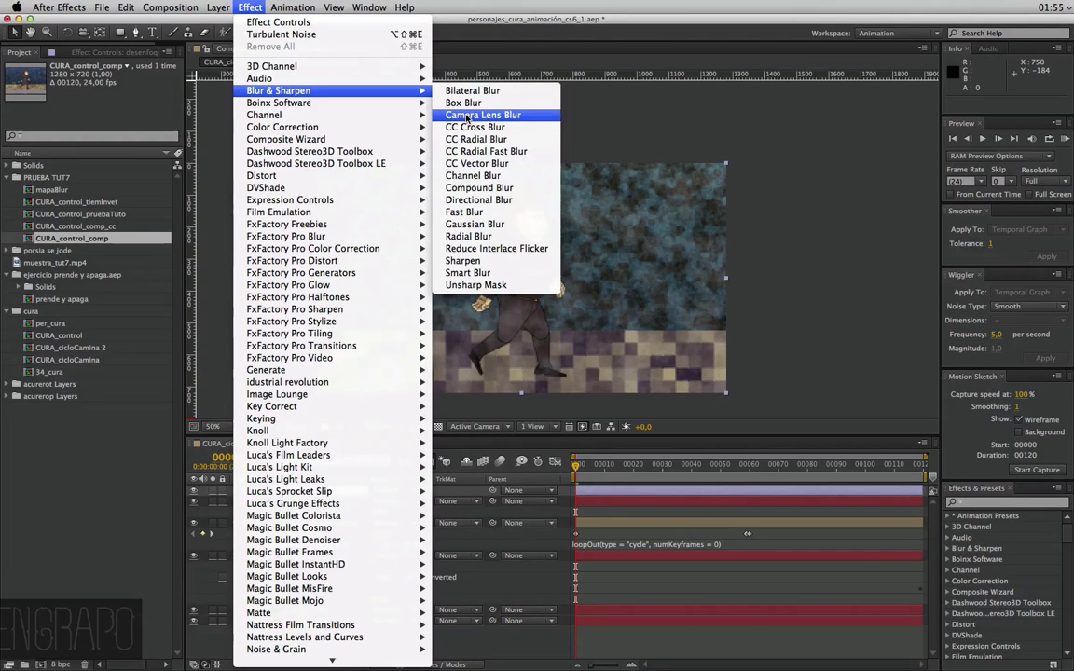
click(463, 118)
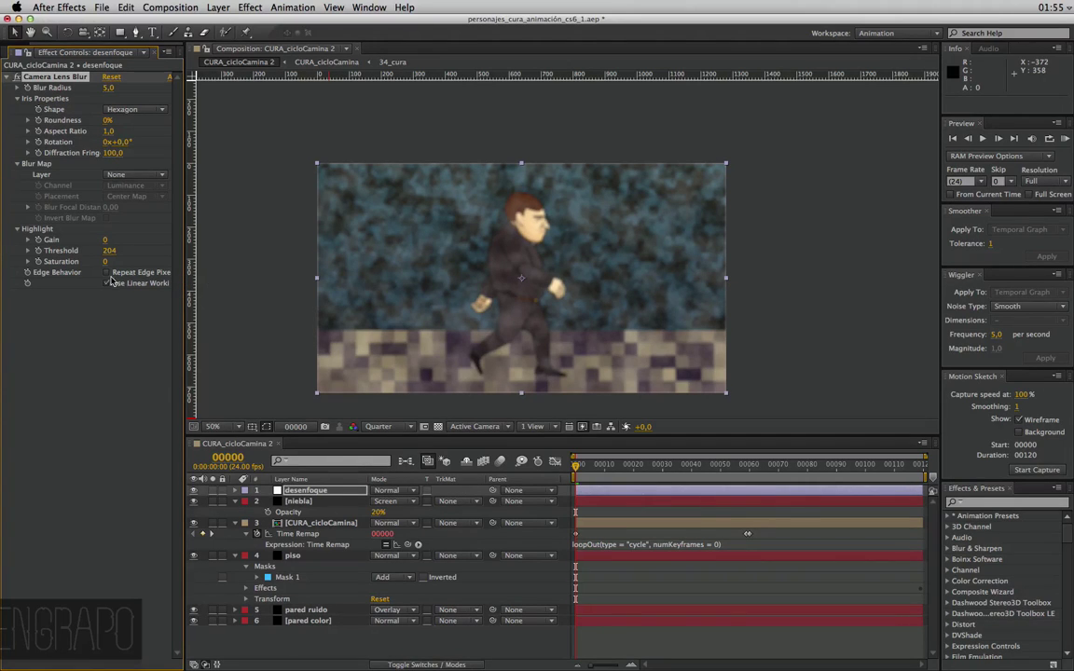
key(z)
click(314, 165)
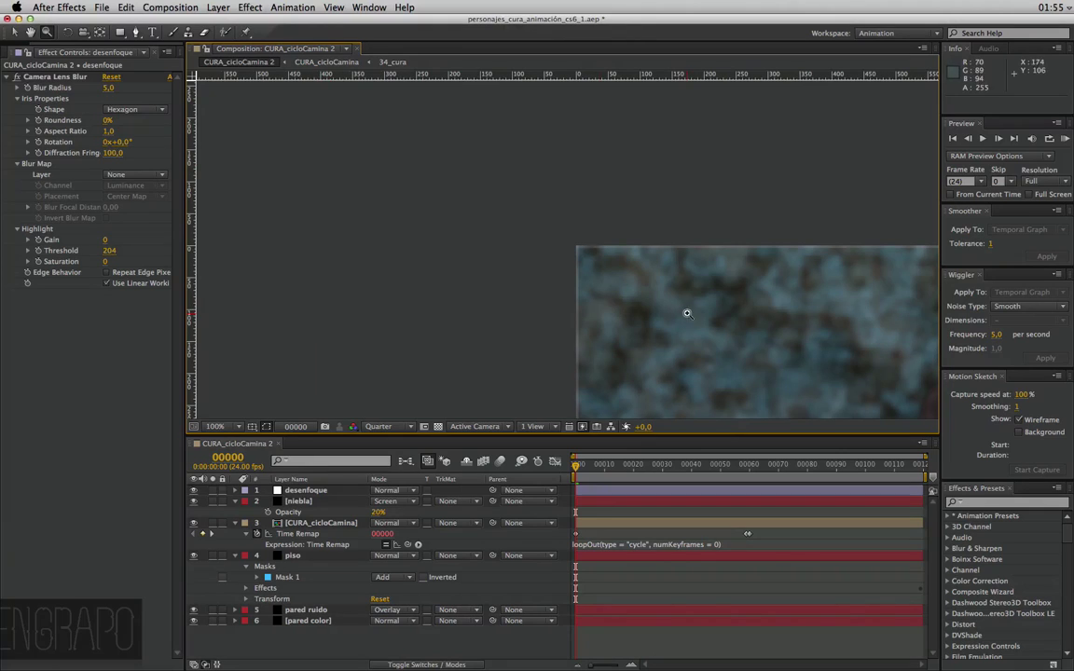
alt+click(564, 252)
alt+click(585, 265)
key(v)
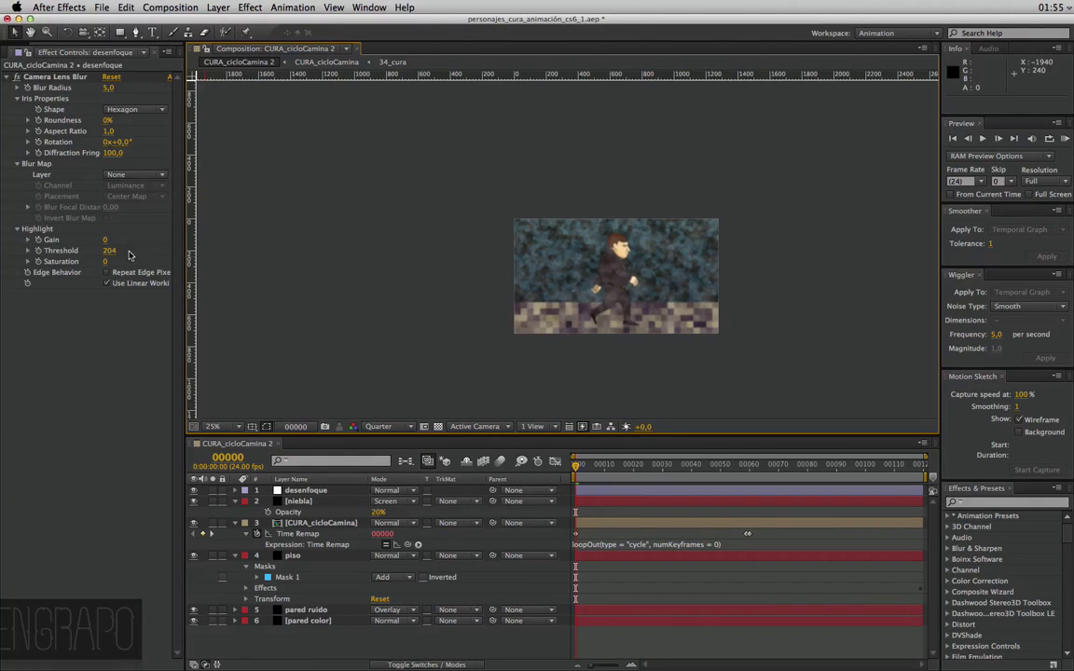
click(106, 274)
Fit the whole frame in view and set the Camera Lens Blur radius to 21
key(z)
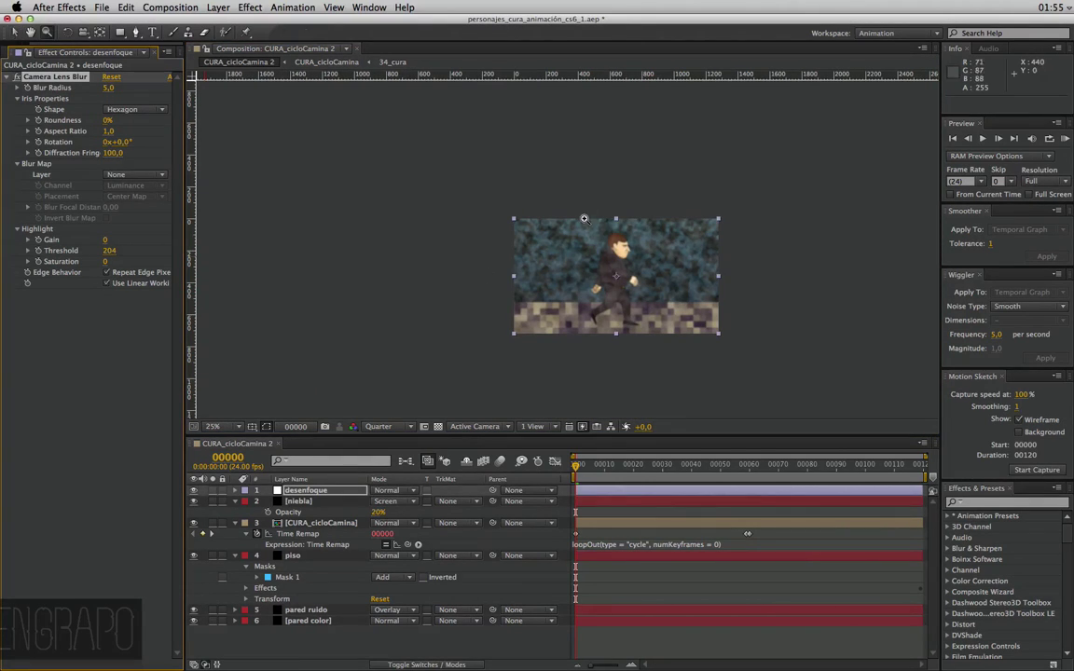
click(582, 230)
drag(657, 360, 562, 253)
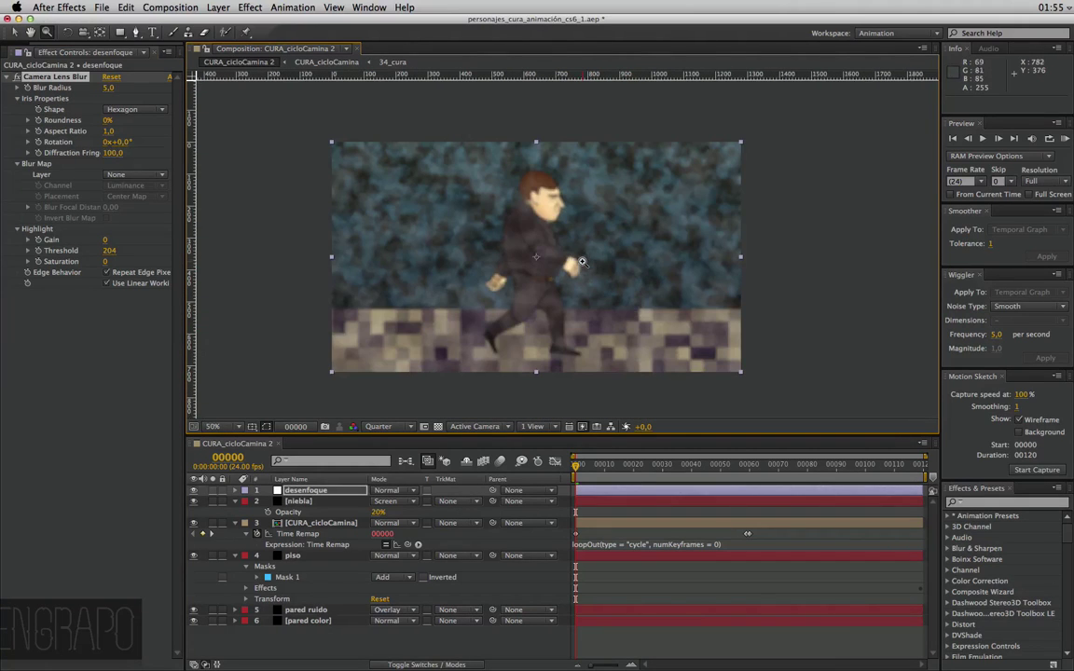
key(v)
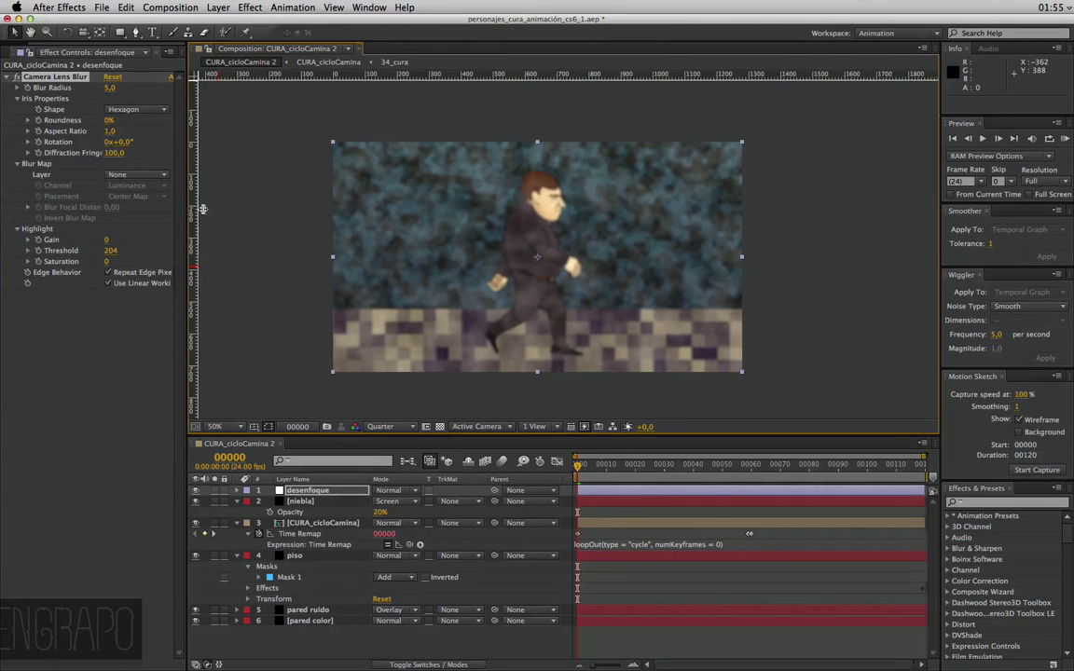
drag(185, 209, 211, 209)
click(323, 501)
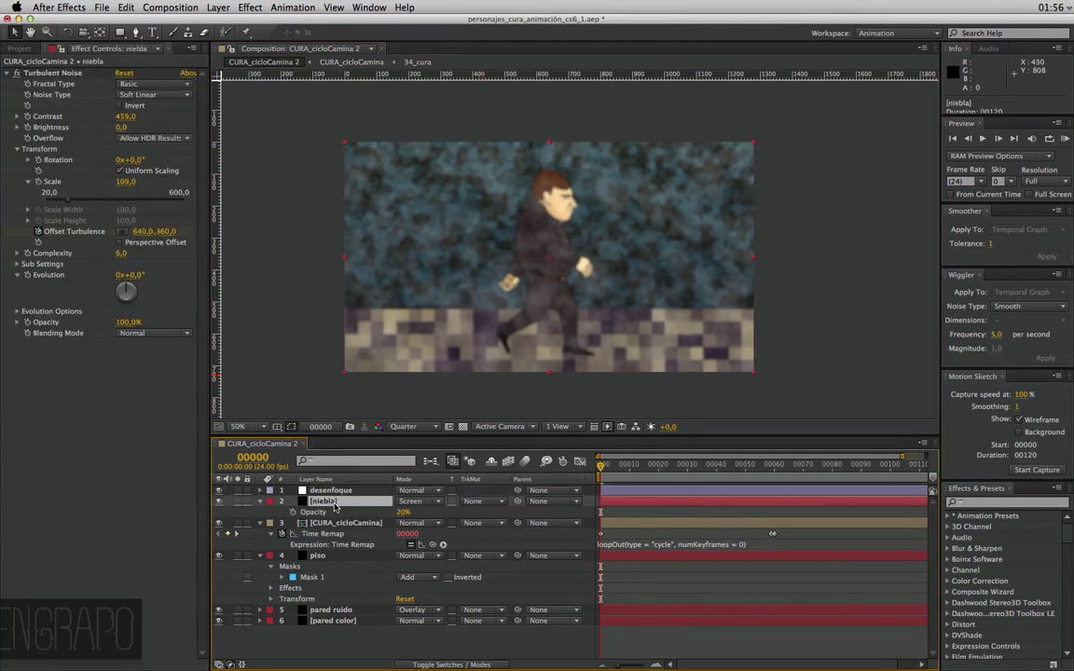
click(331, 490)
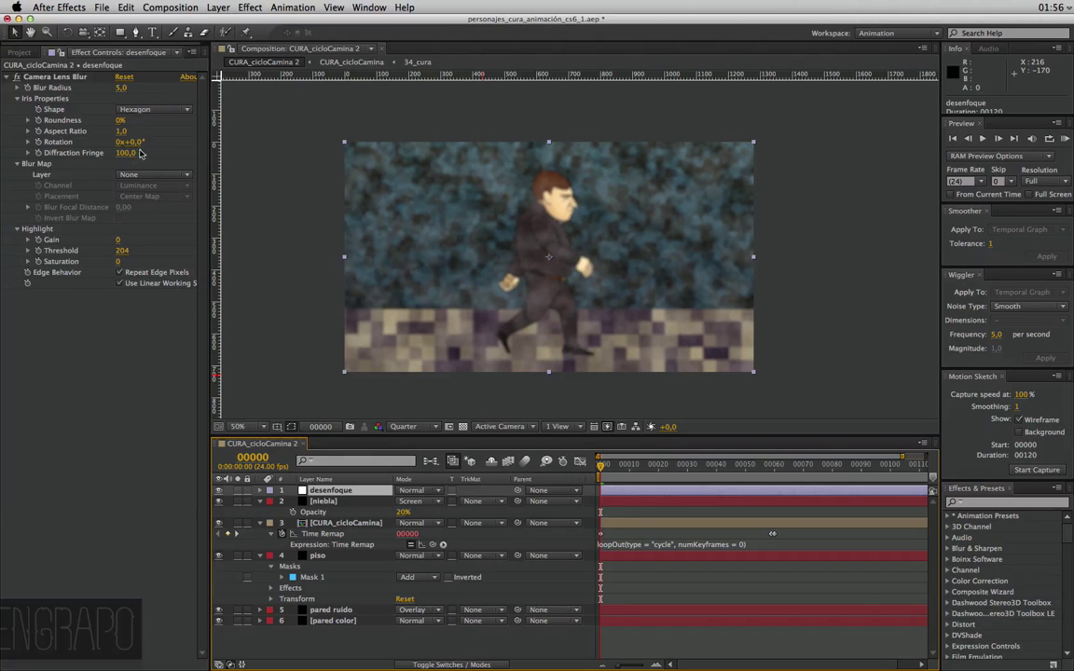
mouse_move(122, 90)
mouse_down()
mouse_move(136, 91)
mouse_move(123, 87)
mouse_up()
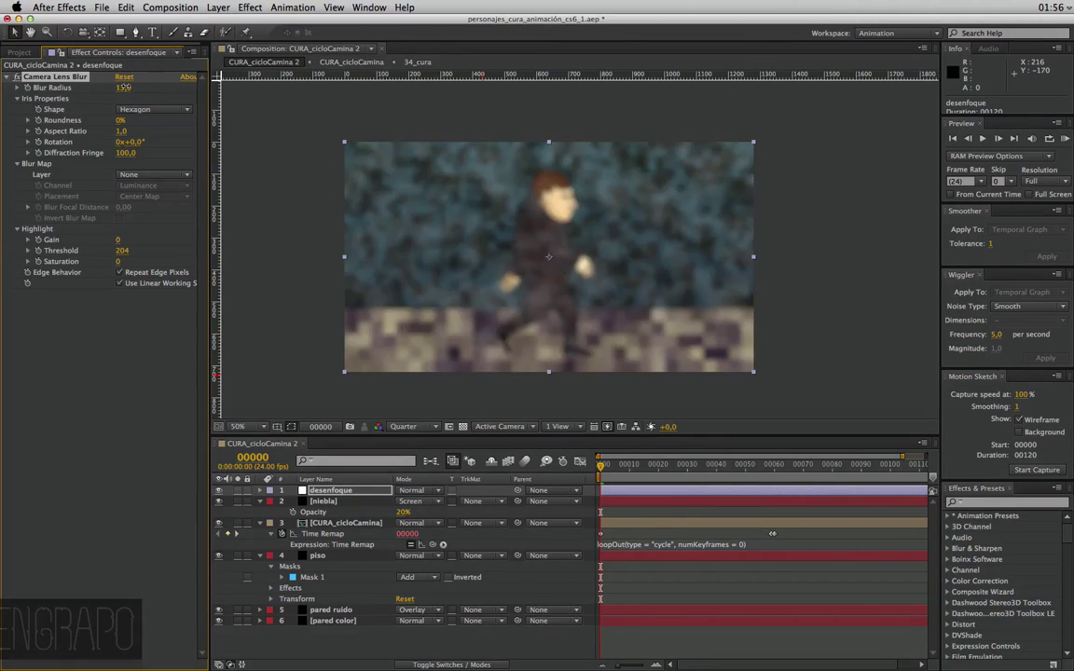
drag(124, 87, 132, 83)
click(122, 332)
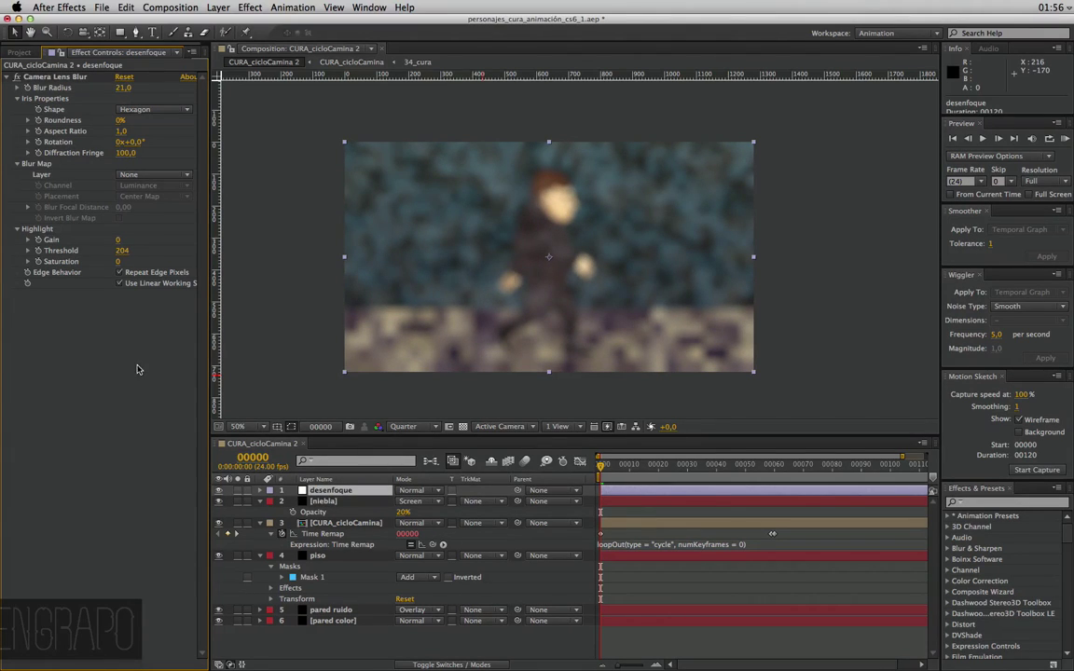
key(super+y)
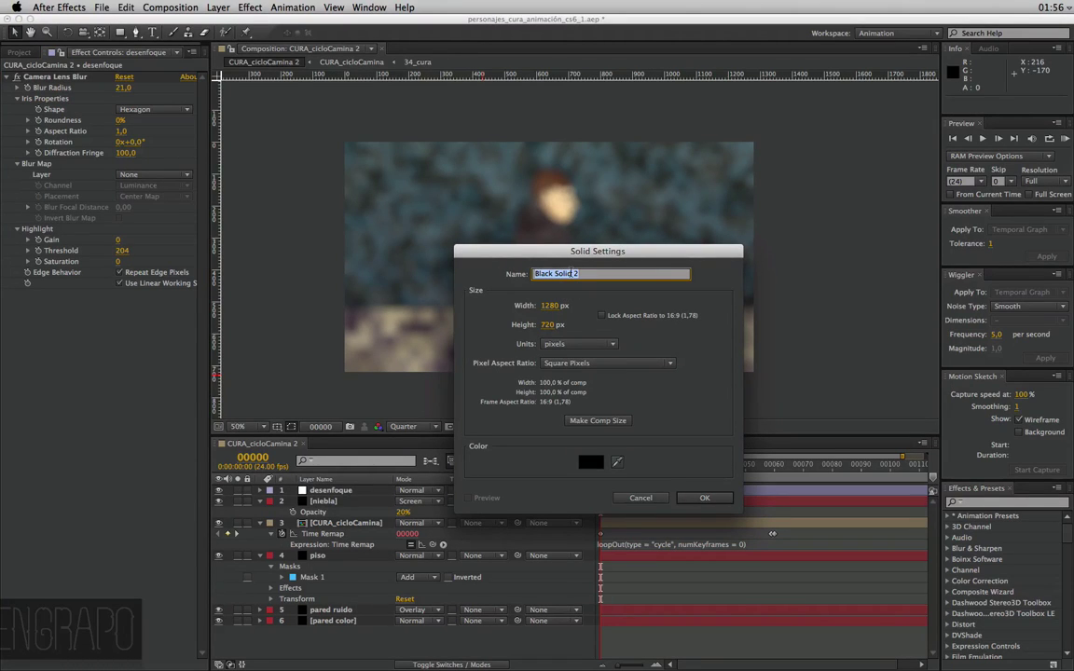
Create a new solid named 'mapa desenfoque'
text(mapa)
text(esenfoque)
key(Return)
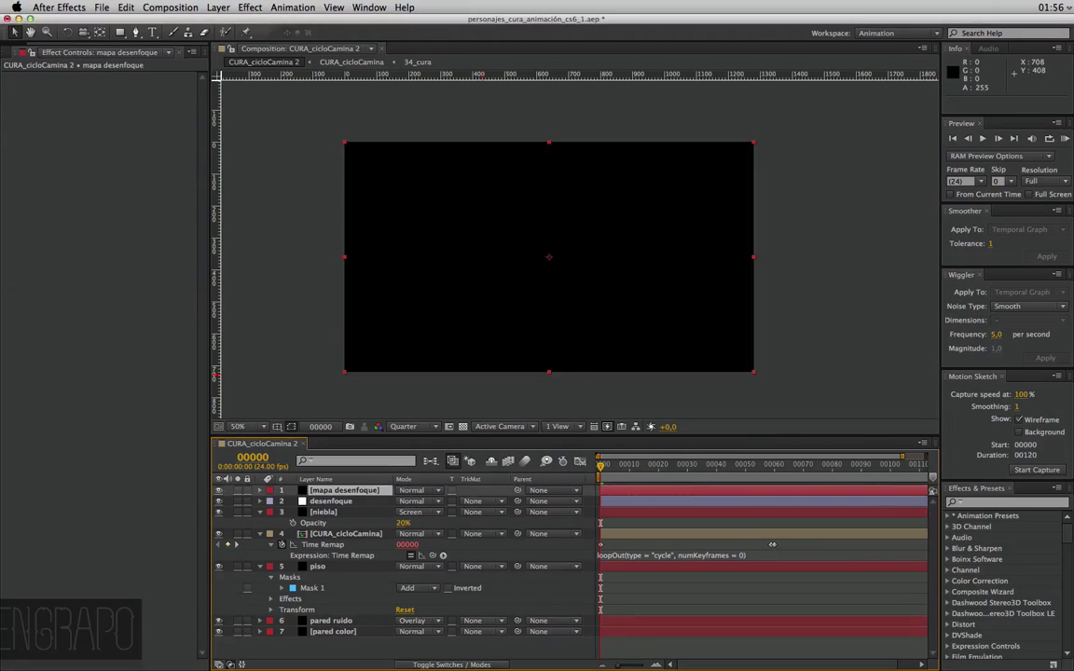
Apply a Ramp gradient to mapa desenfoque and blend it in Multiply mode
click(989, 503)
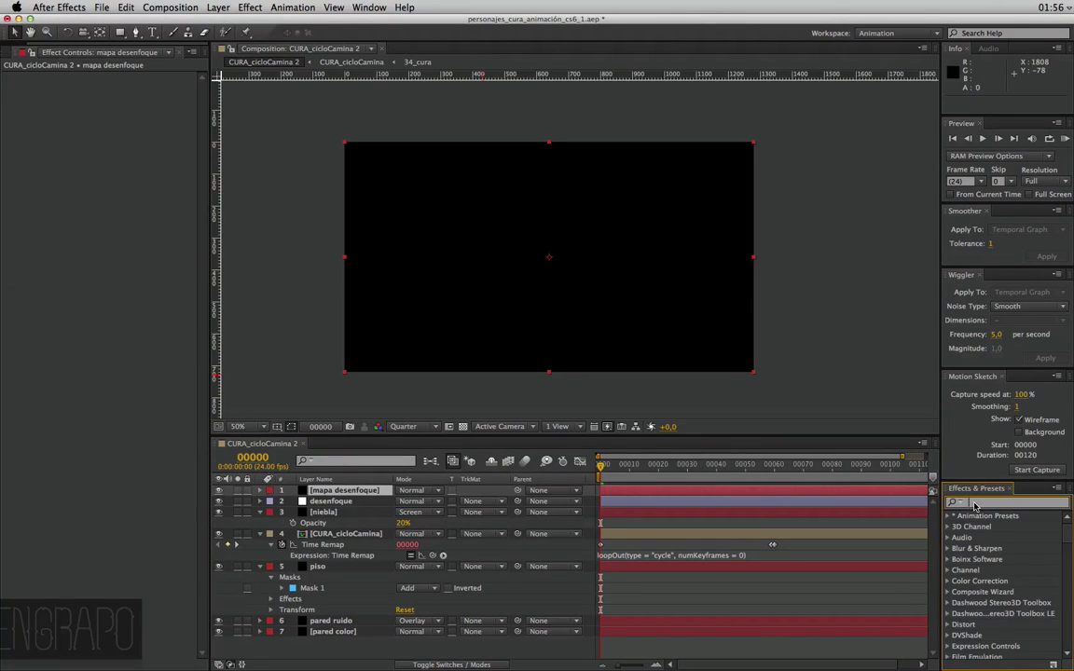
text(ramp)
drag(987, 530, 375, 490)
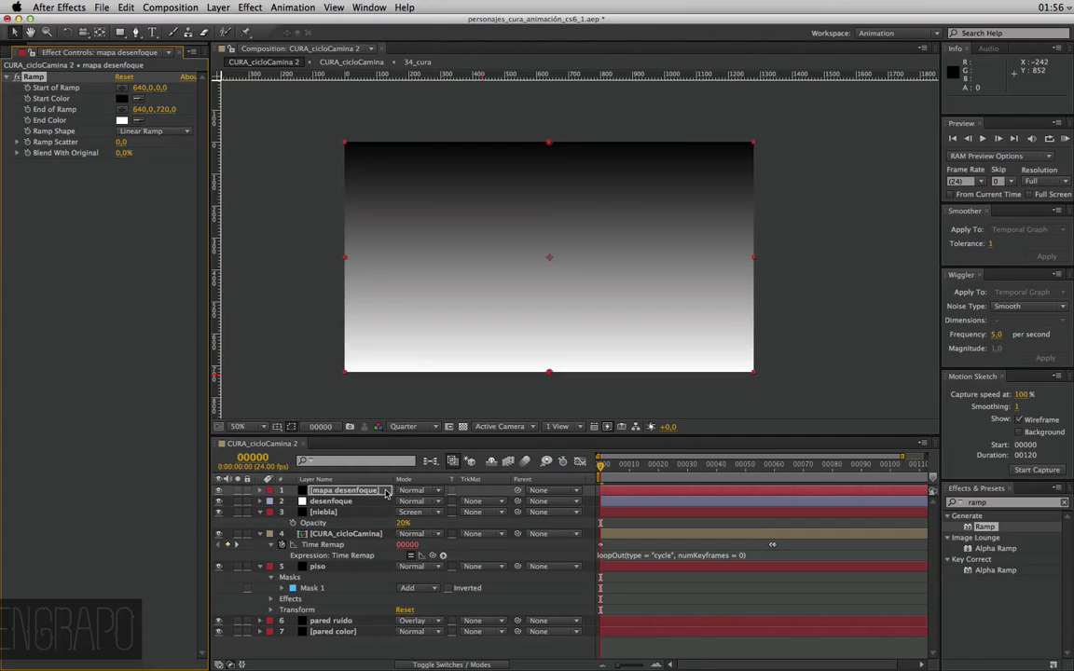
click(420, 497)
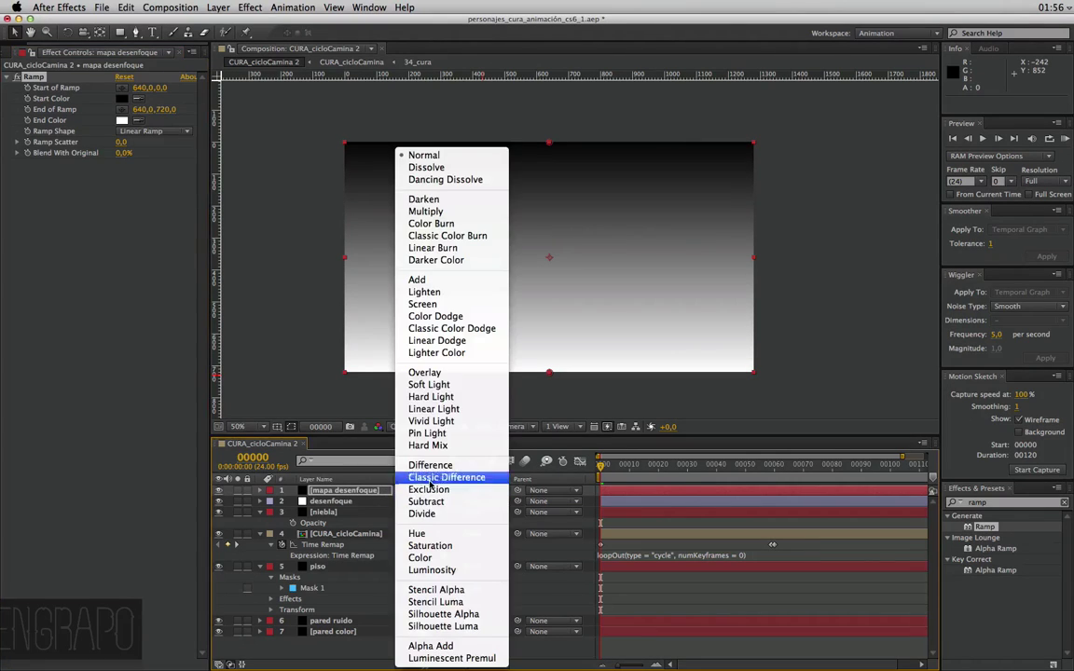
click(429, 209)
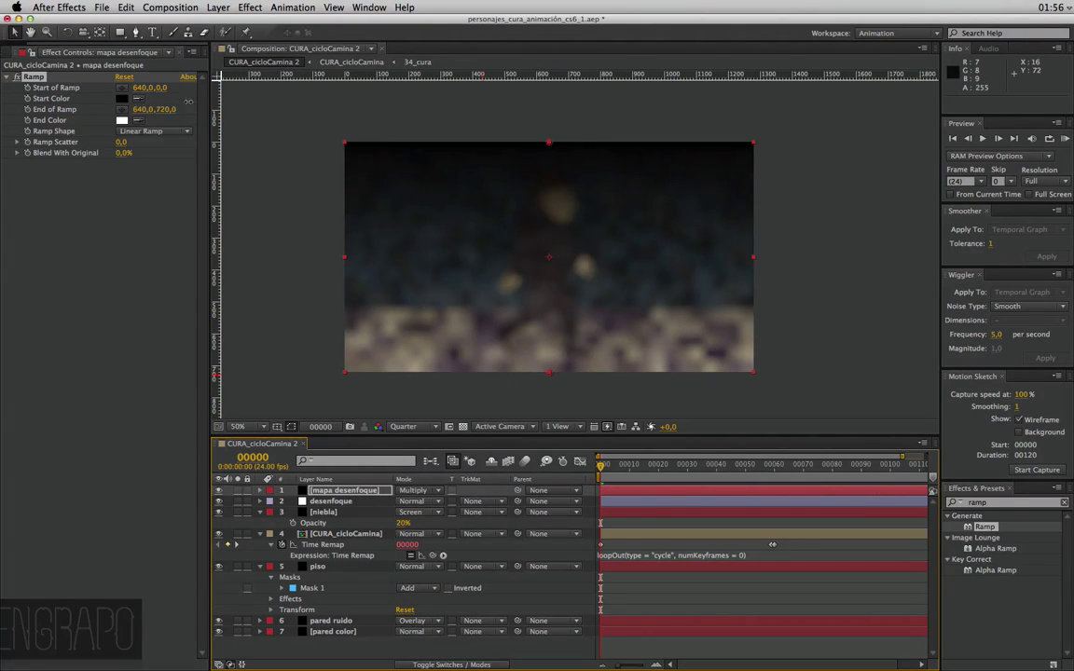
Scrub the Ramp to run from 331,0, 50,0 to 646,0, 381,0, then reselect mapa desenfoque
mouse_move(154, 88)
mouse_down()
mouse_move(162, 97)
mouse_move(56, 87)
mouse_up()
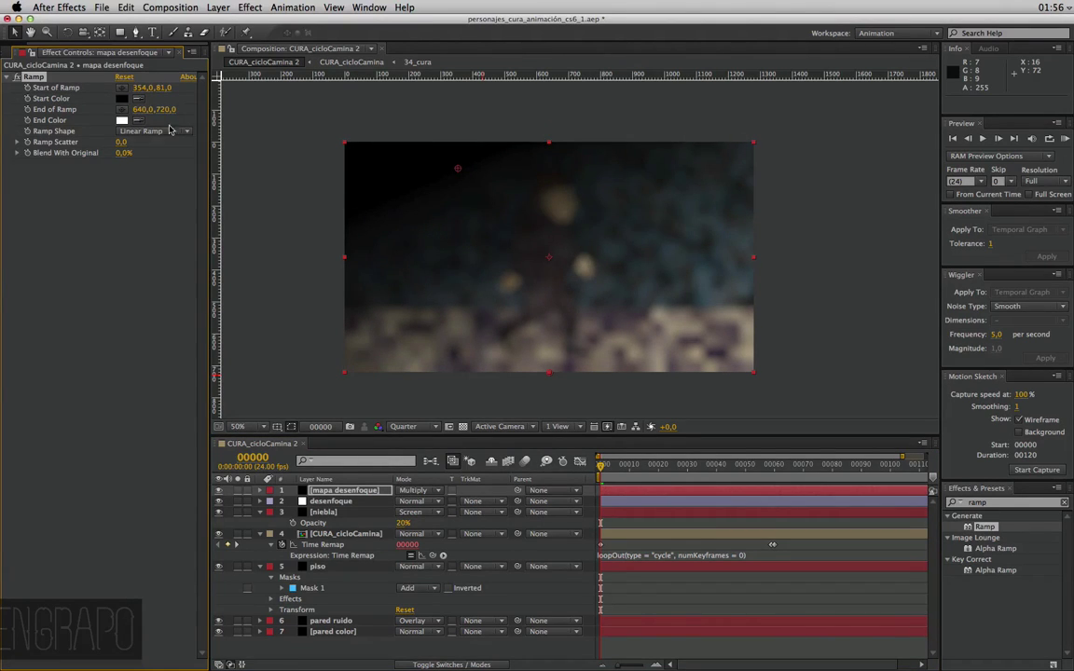
drag(150, 96, 109, 91)
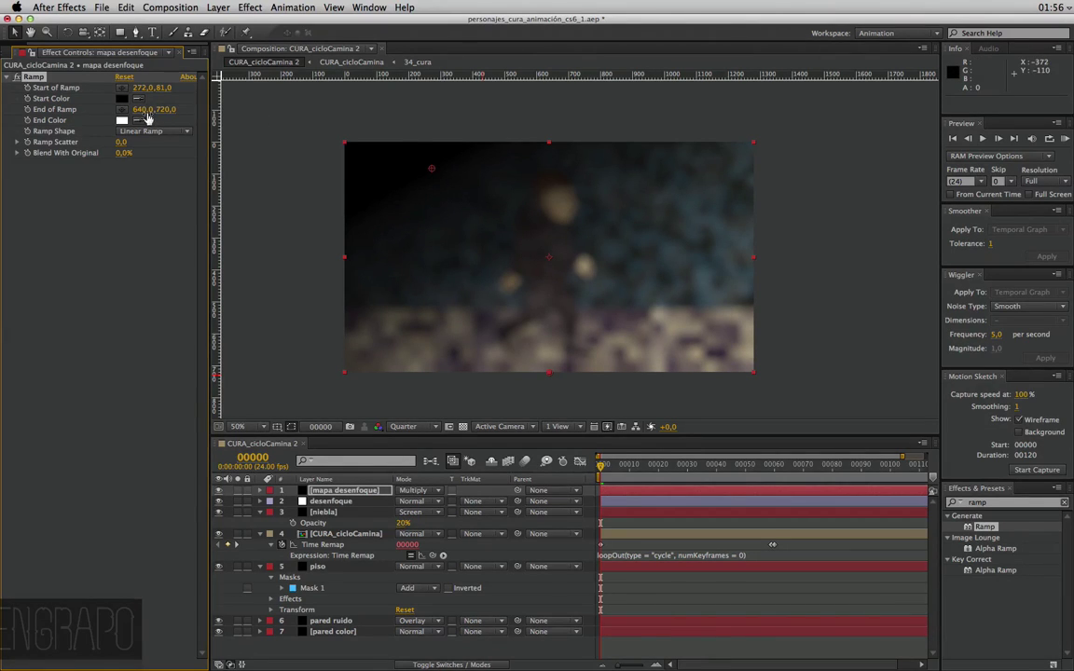
drag(142, 109, 191, 109)
drag(258, 105, 263, 111)
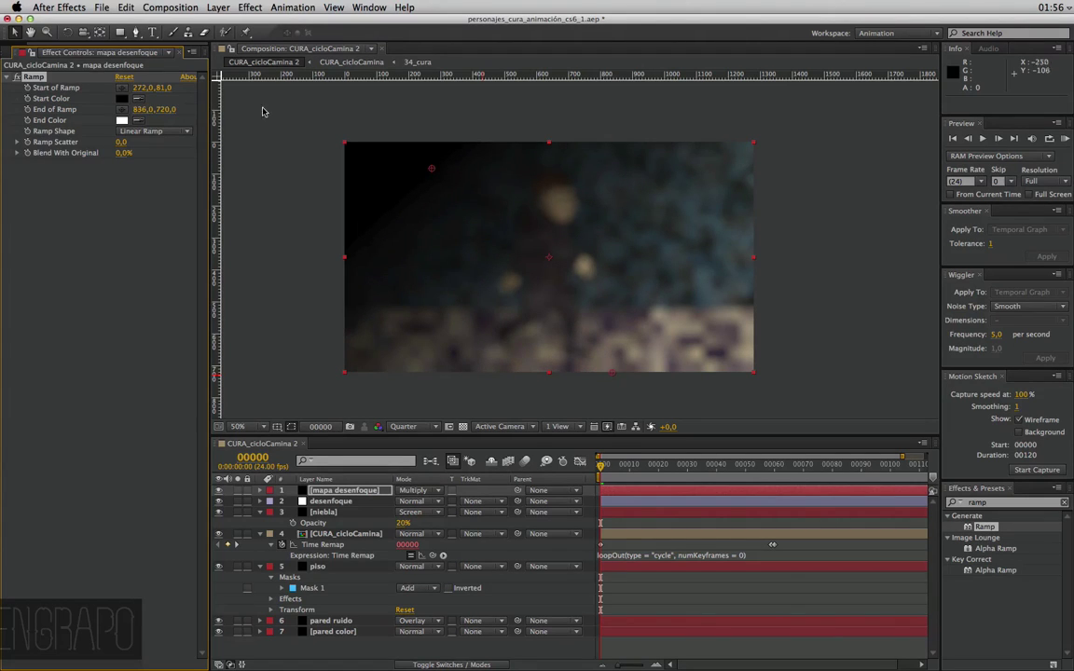
drag(611, 365, 612, 293)
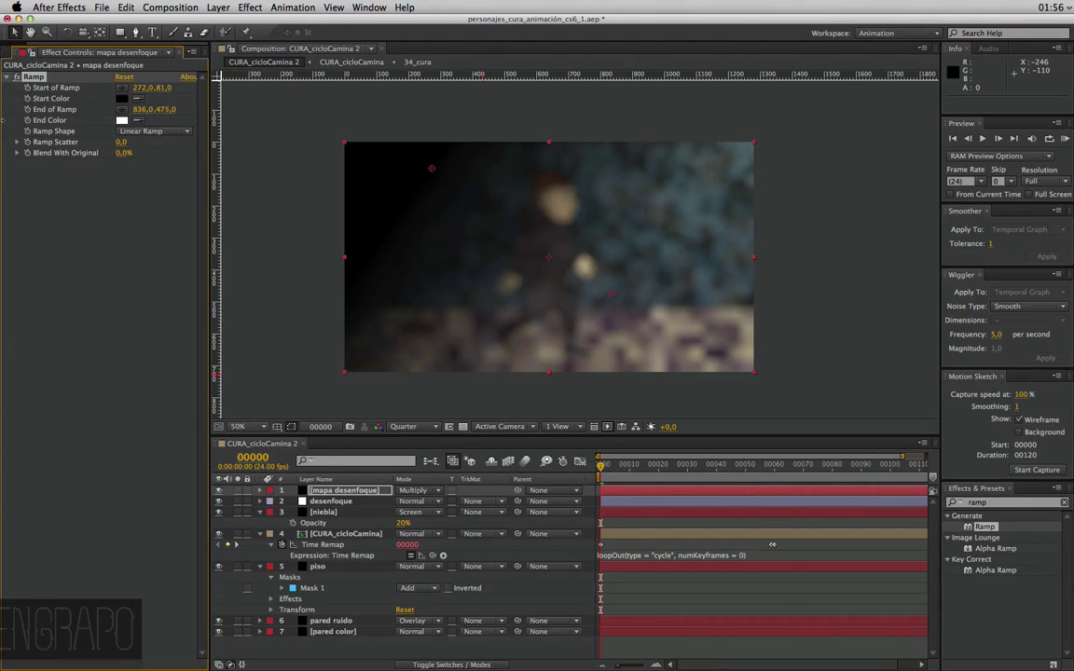
drag(161, 110, 65, 109)
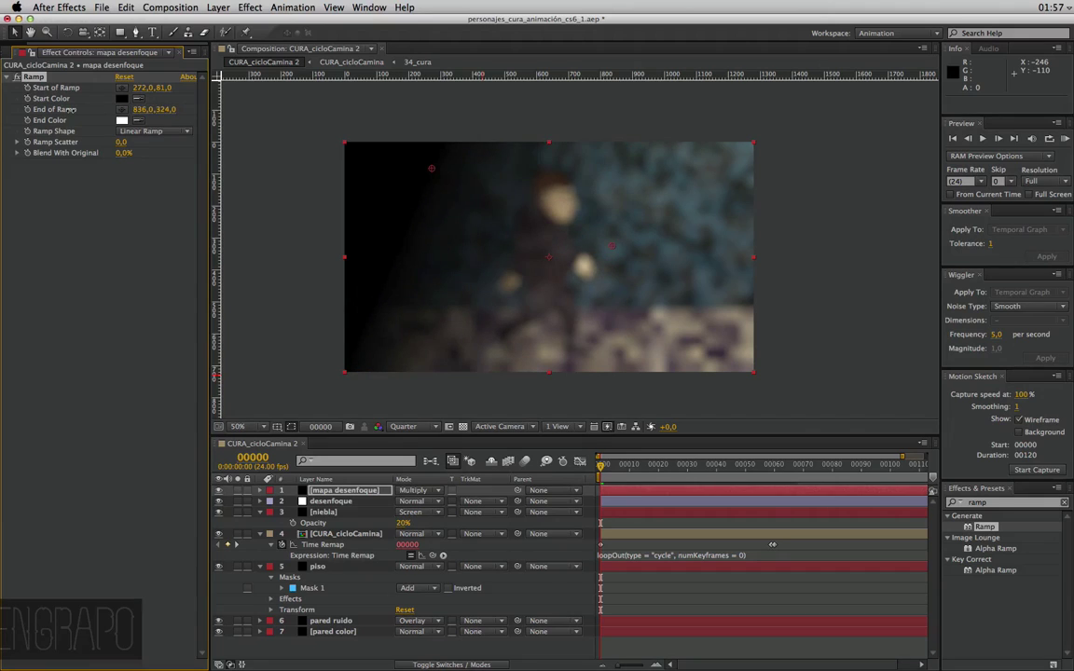
drag(611, 259, 551, 262)
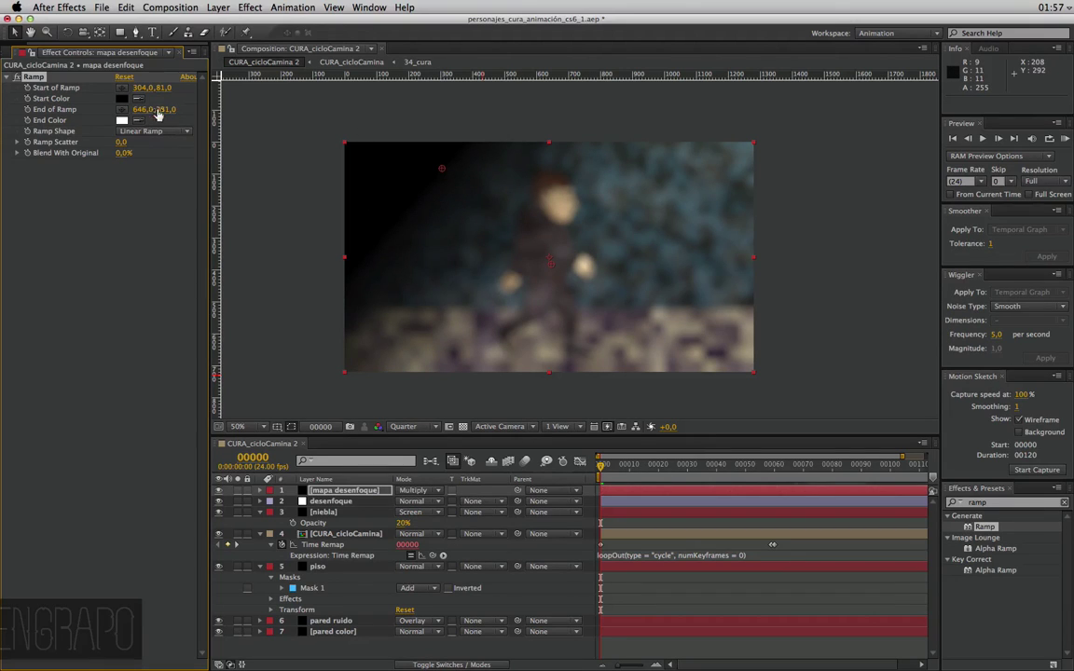
mouse_move(158, 86)
mouse_down()
mouse_move(140, 87)
mouse_move(149, 87)
mouse_up()
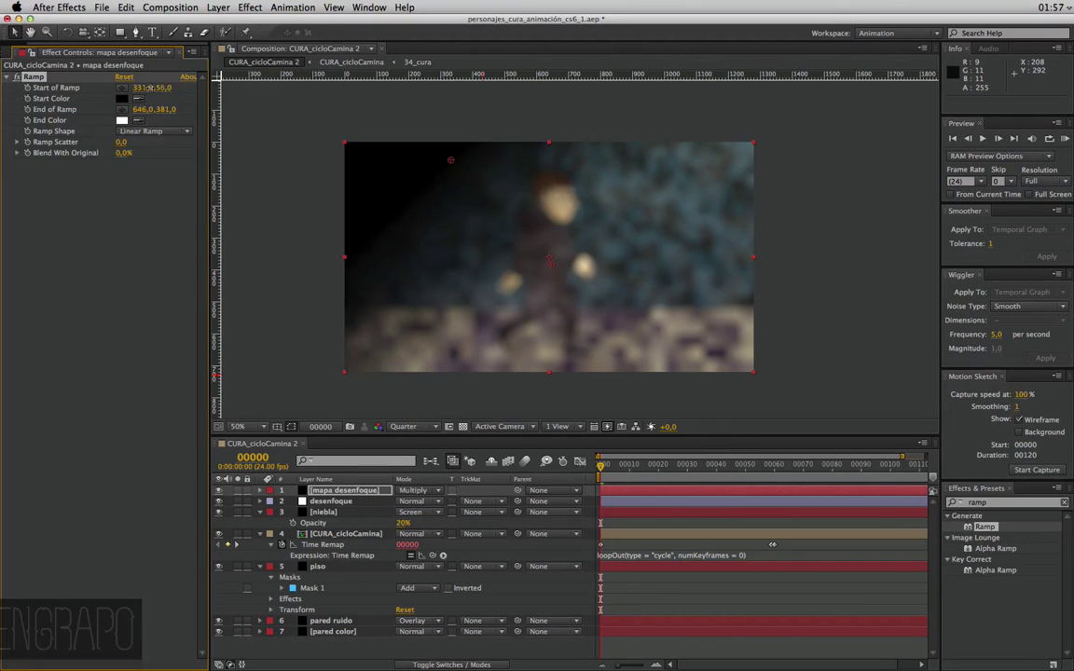
click(804, 203)
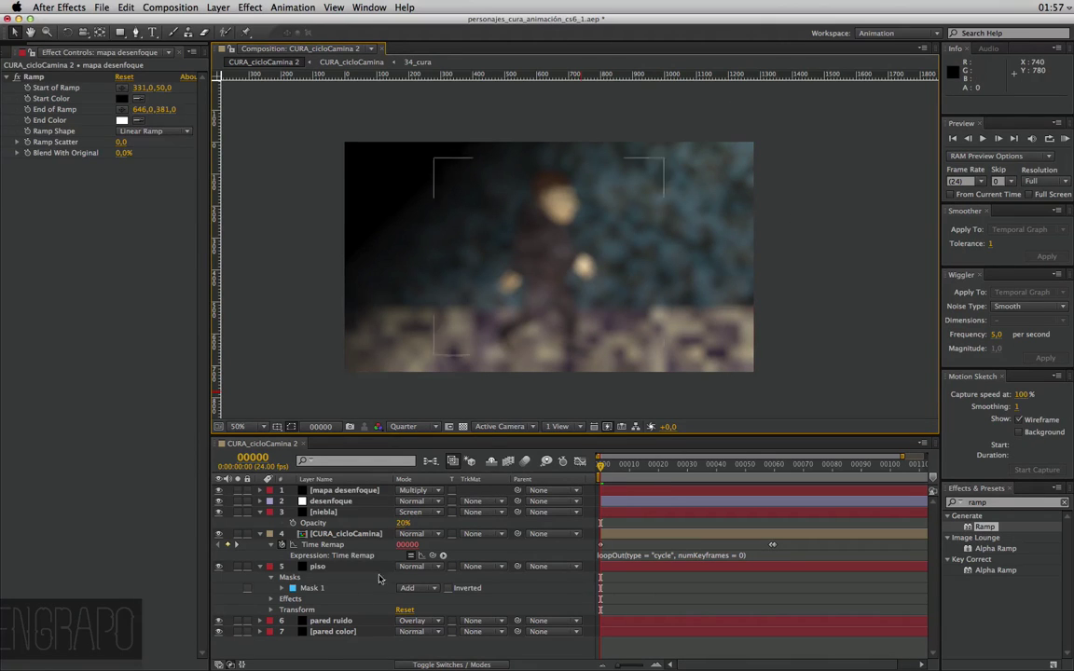
click(345, 491)
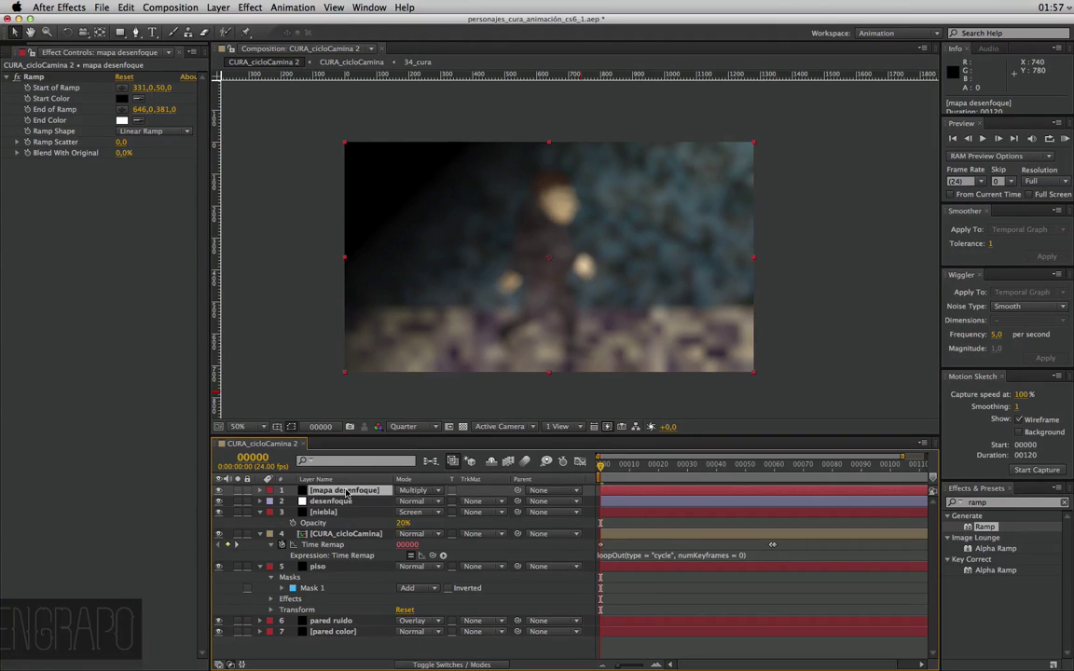
Duplicate mapa desenfoque, rotate the copy 180°, and set its Ramp from 320,0, 11,0 to 522,0, 324,0
key(super+d)
key(r)
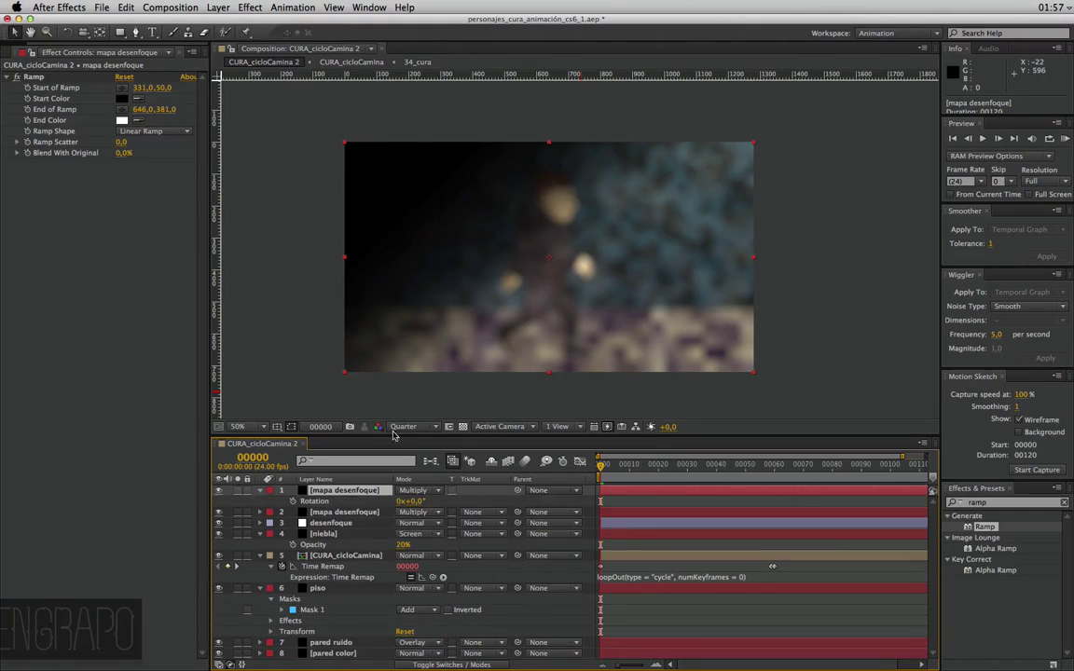
click(415, 502)
key(Return)
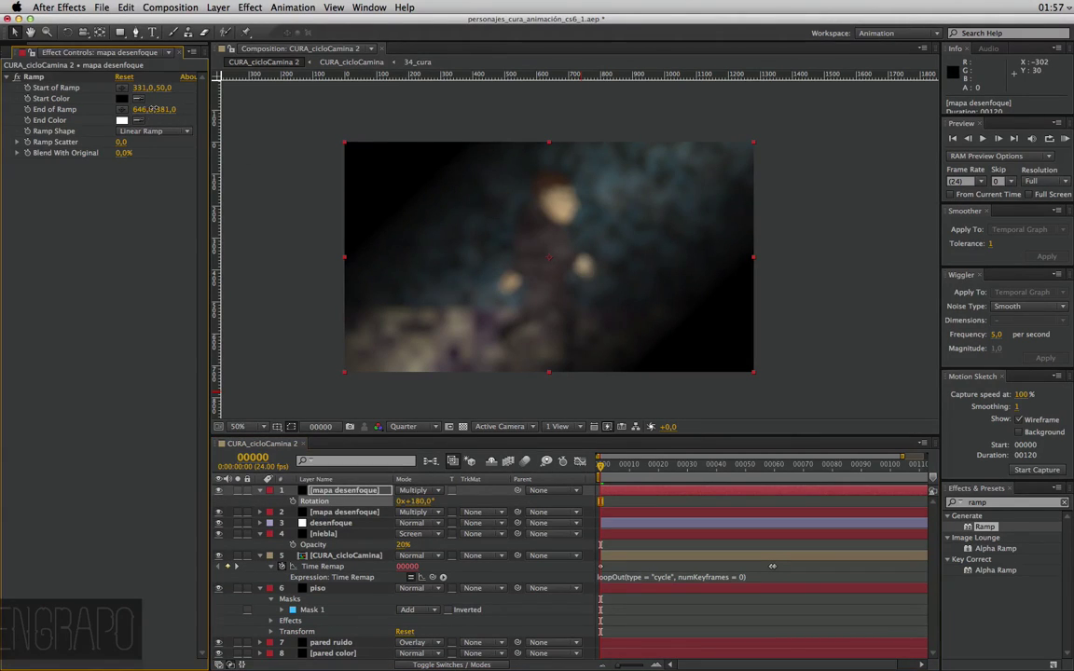
drag(157, 111, 53, 110)
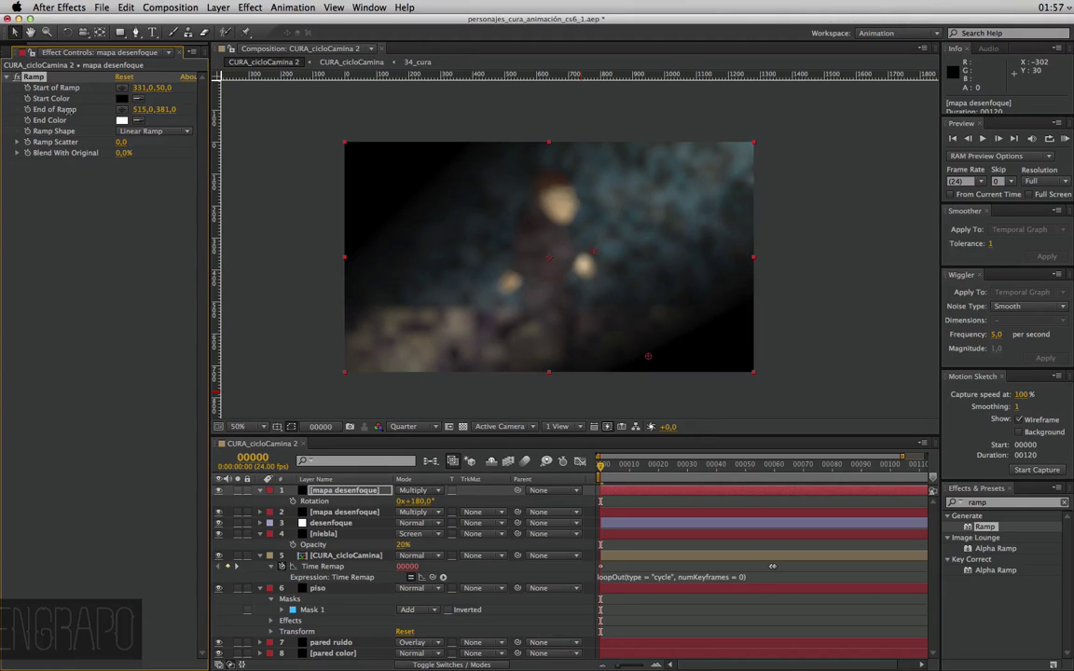
mouse_move(169, 88)
mouse_down()
mouse_move(95, 129)
mouse_move(147, 93)
mouse_move(112, 89)
mouse_move(164, 87)
mouse_move(140, 86)
mouse_up()
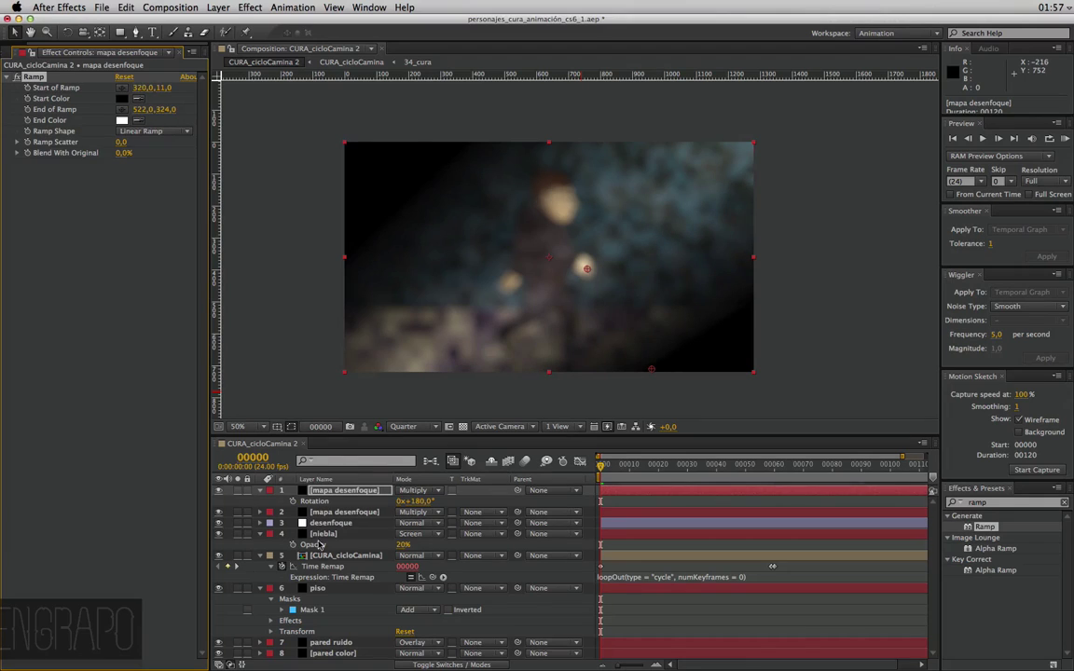
Set desenfoque's Camera Lens Blur Blur Map Layer to 1. mapa desenfoque
click(333, 525)
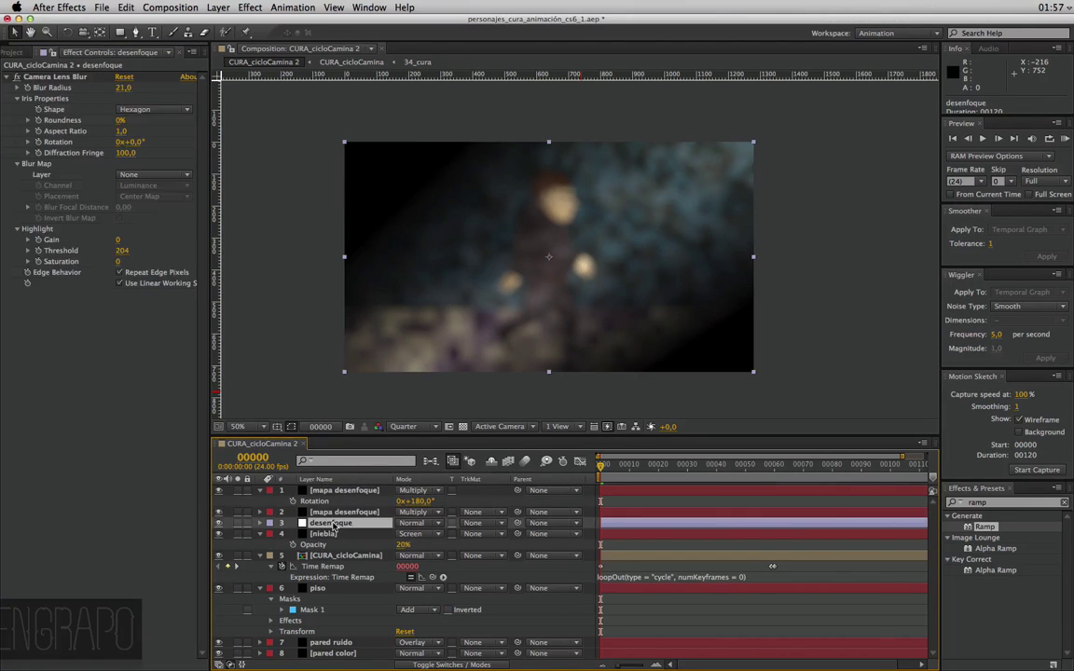
click(39, 76)
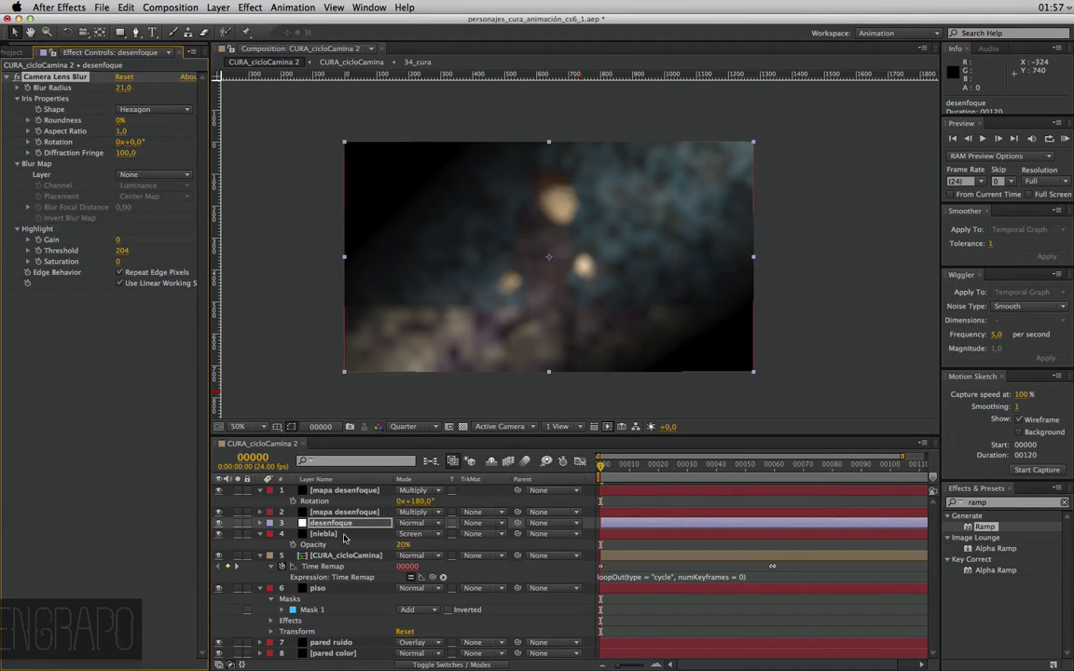
key(ctrl+Up)
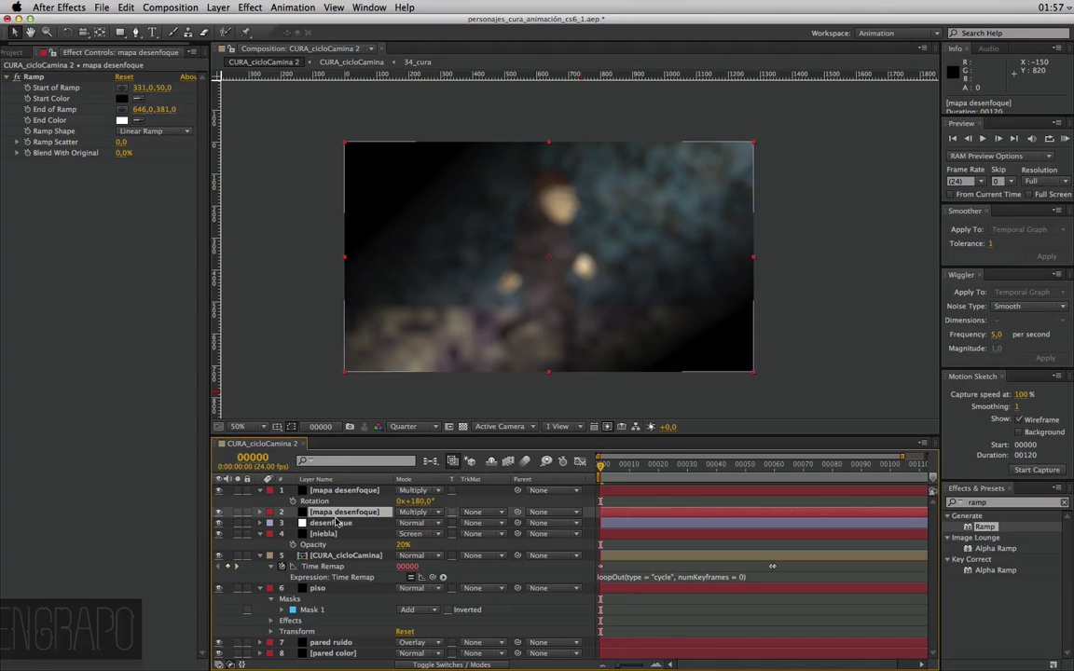
key(ctrl+Down)
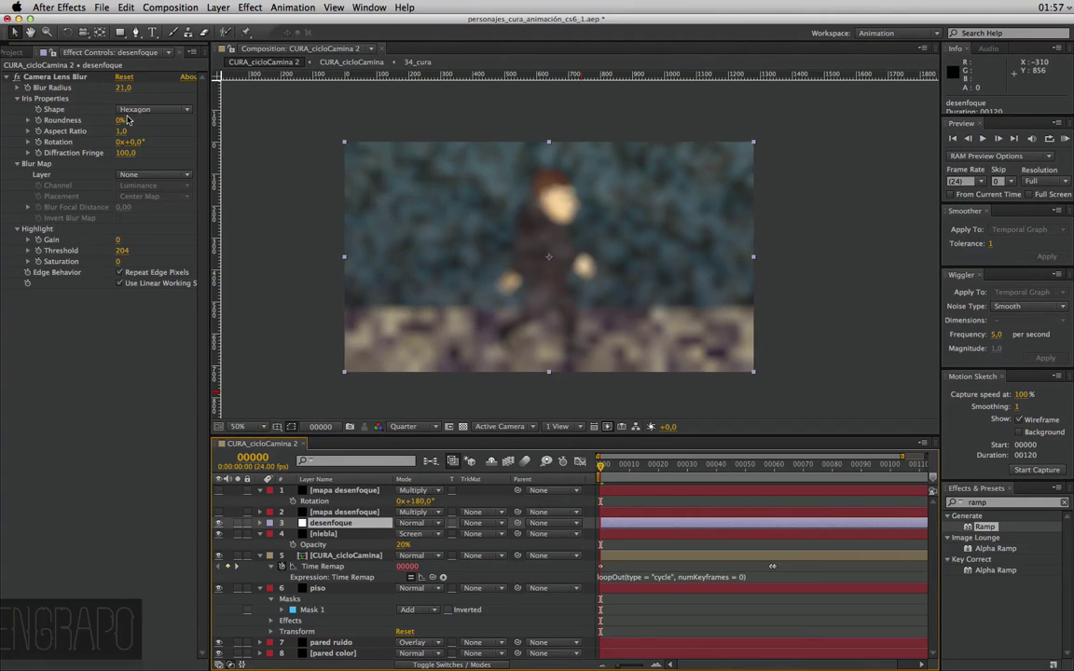
click(131, 176)
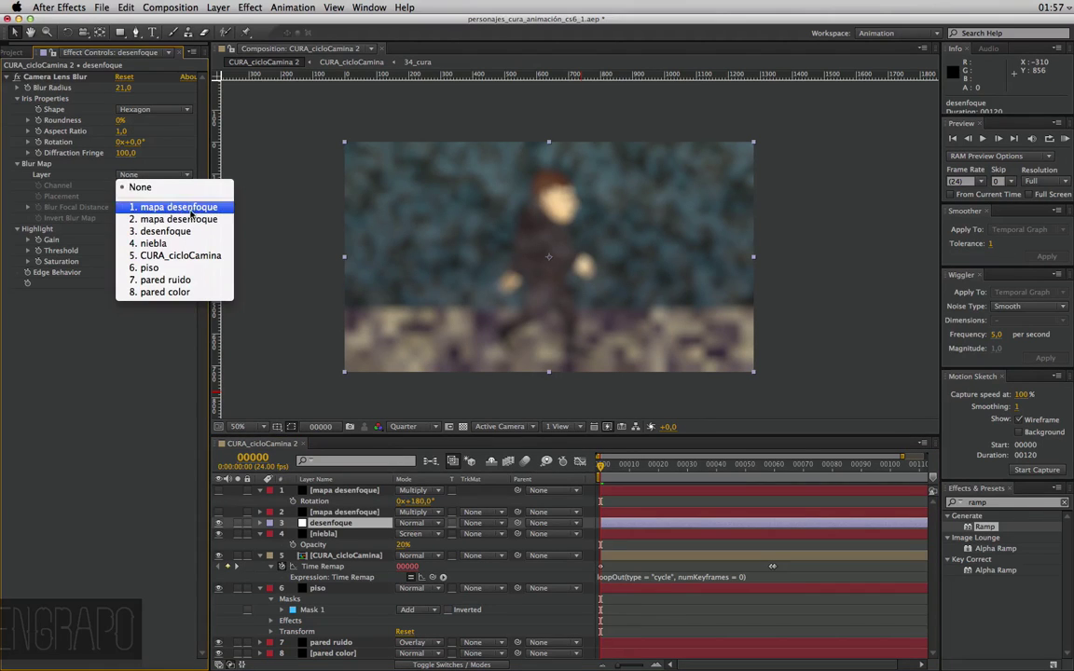
click(154, 209)
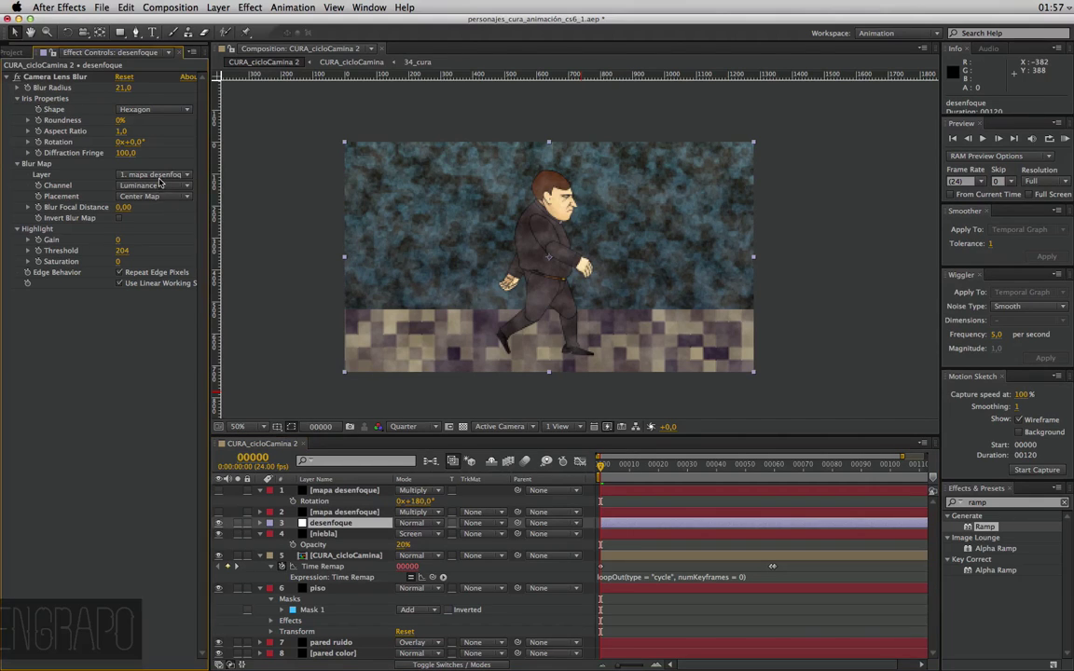
Return the blur map to None and select both mapa desenfoque layers
click(154, 175)
click(149, 181)
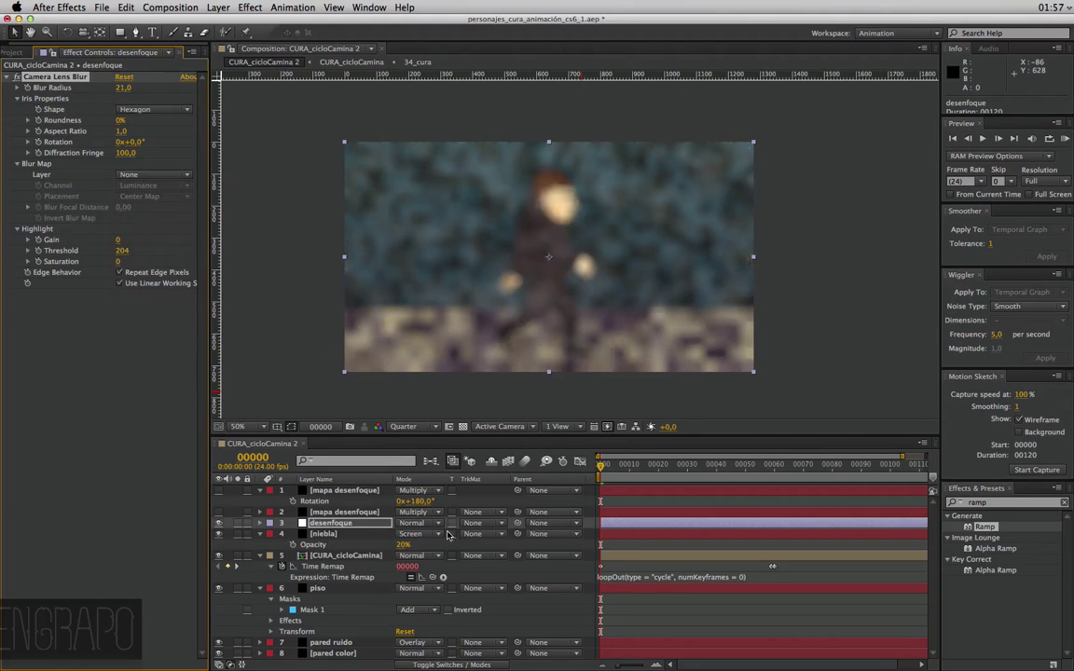
click(354, 512)
shift+click(353, 491)
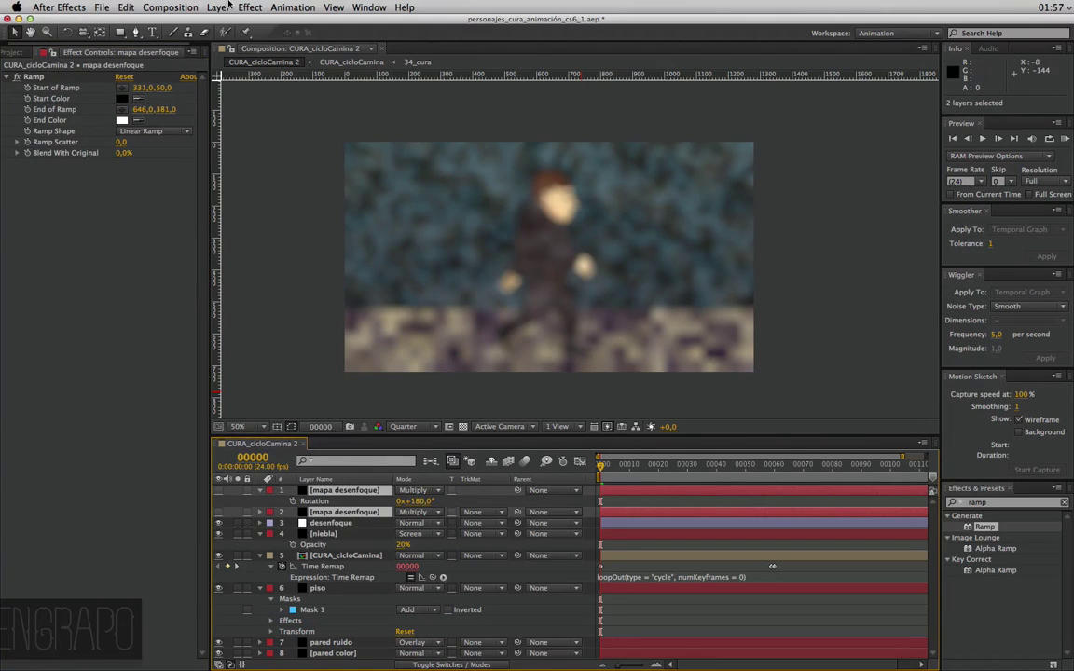
Pre-compose both mapa desenfoque layers into mapa_desenfoque_comp, then select desenfoque
click(247, 433)
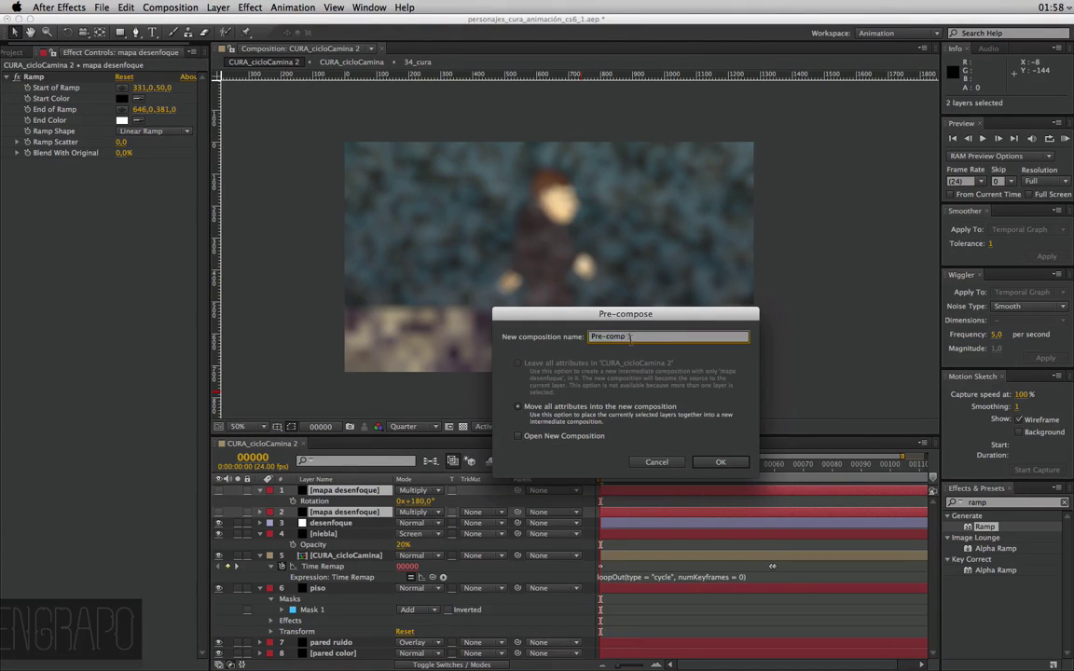
text(mapa_desenfoque_)
key(Return)
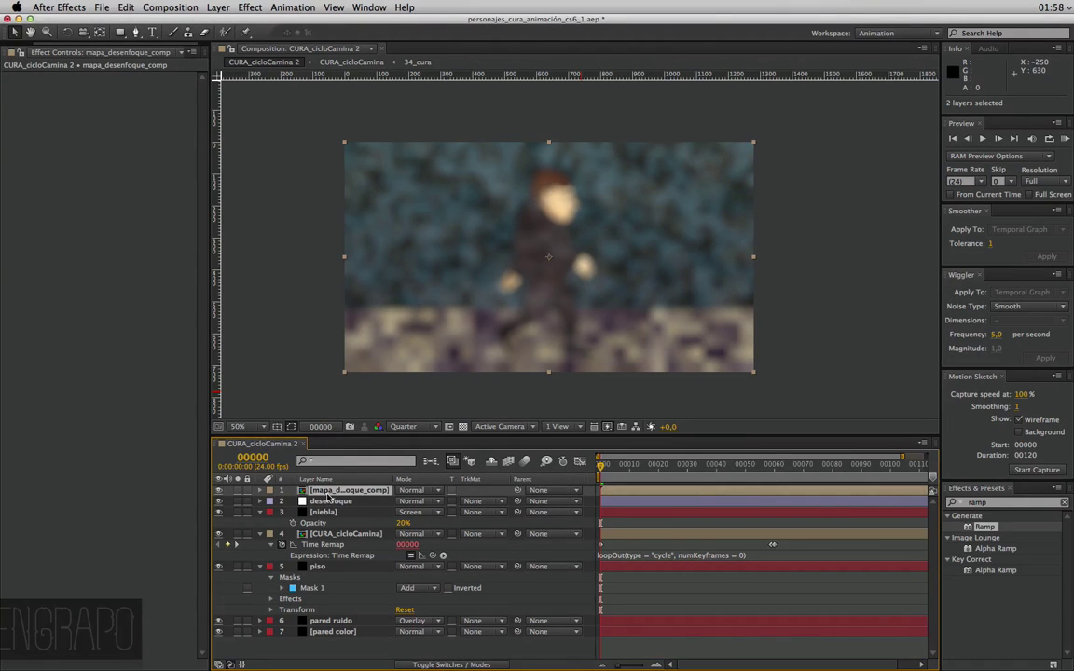
click(328, 502)
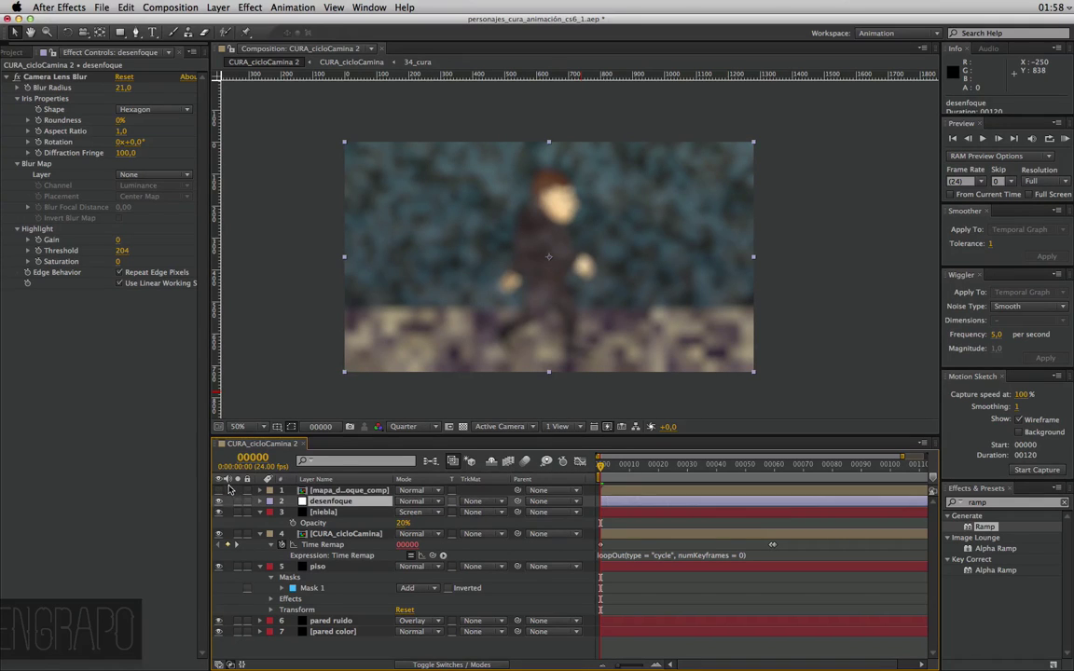
Make the gradient layers visible inside mapa_desenfoque_comp and hide the precomp layer in the main comp
double_click(326, 491)
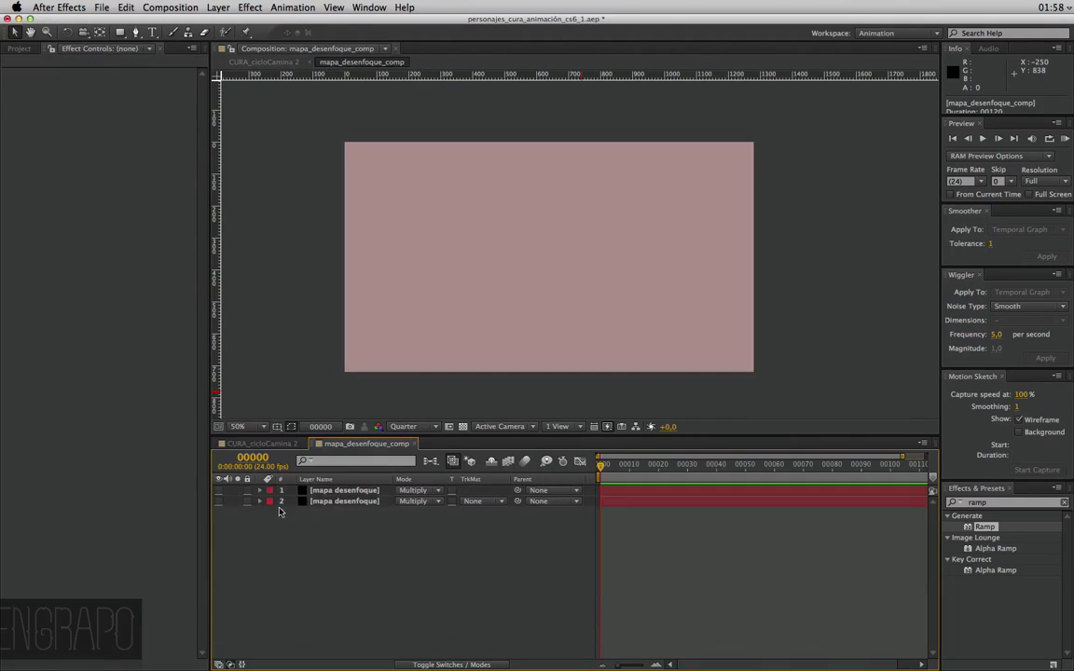
click(217, 496)
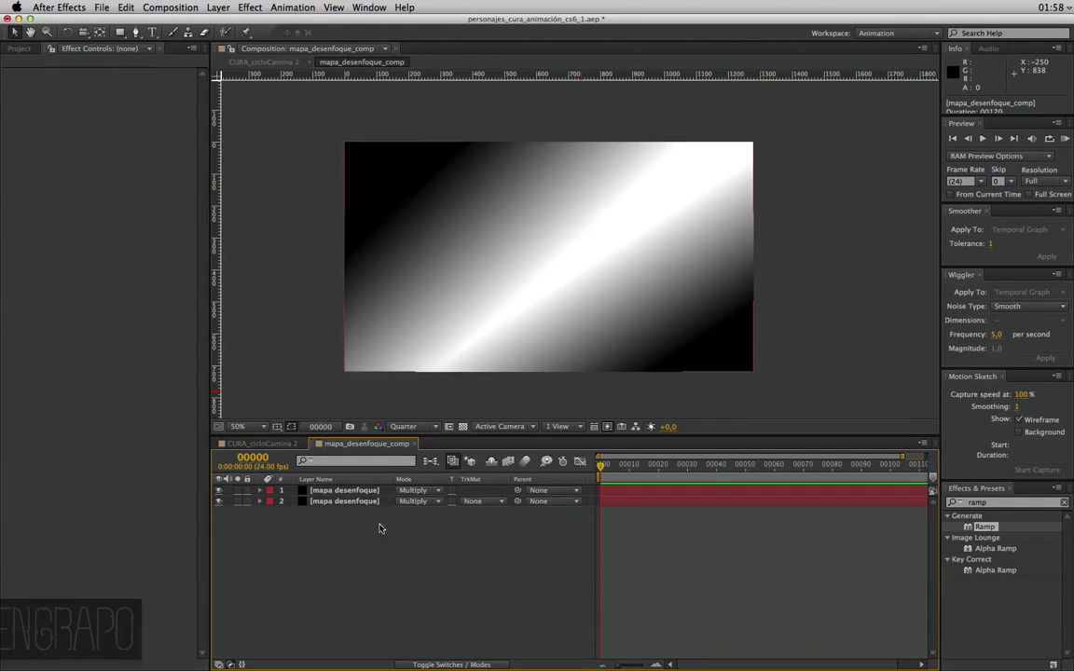
click(262, 444)
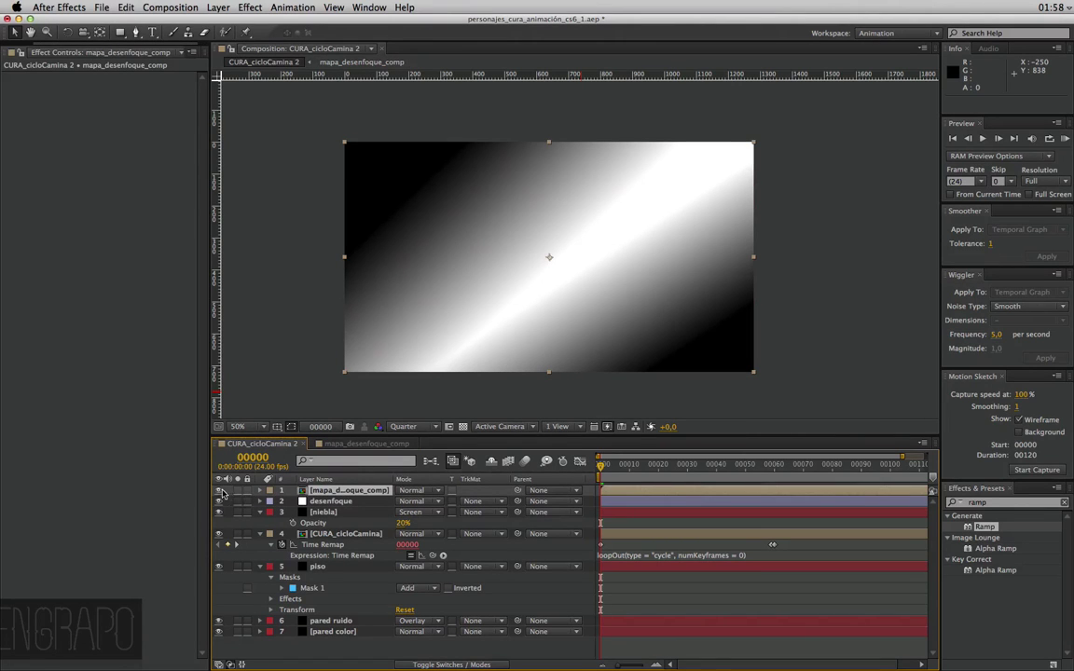
click(218, 490)
Set desenfoque's Blur Map Layer to mapa_desenfoque_comp with Invert Blur Map checked
click(331, 500)
click(153, 175)
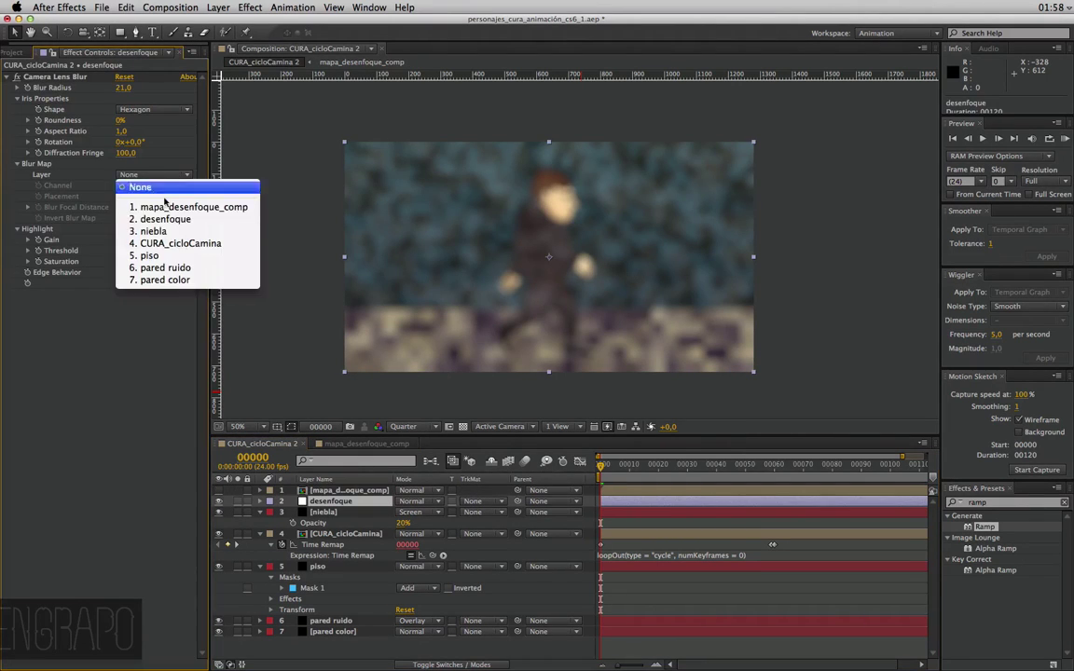
click(166, 206)
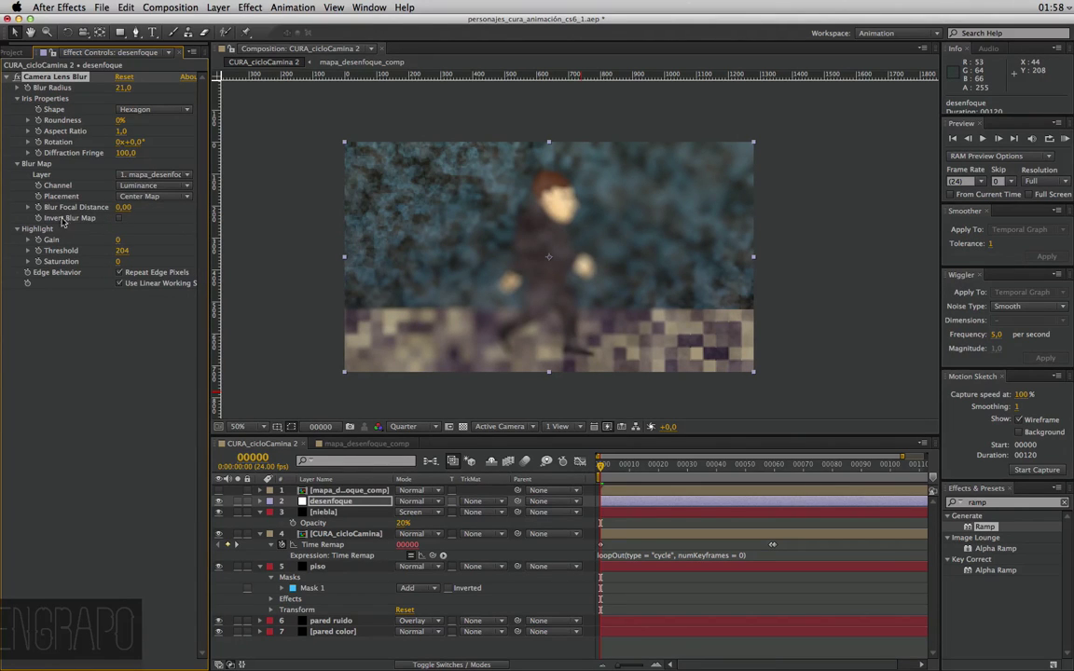
click(118, 218)
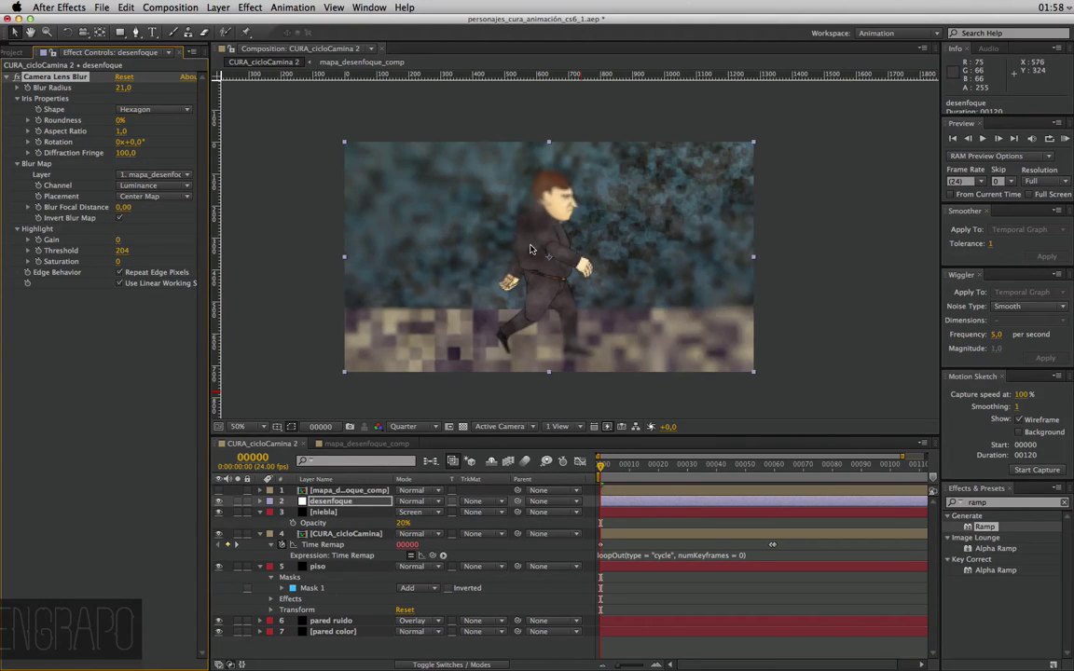
scroll(630, 259, up, 2)
scroll(640, 297, down, 2)
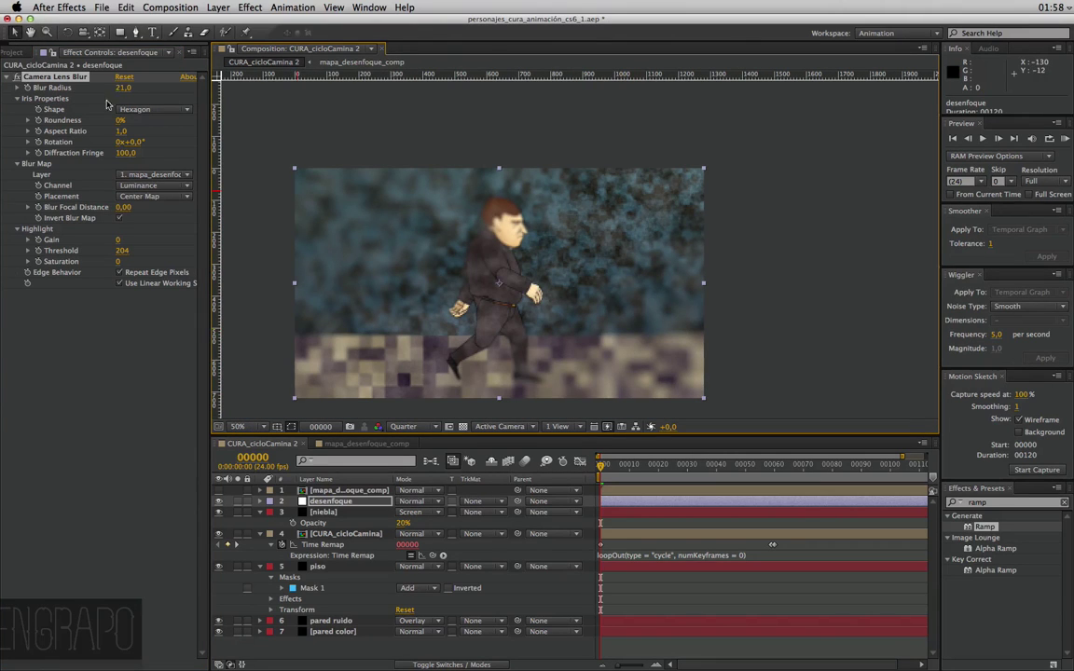
Raise the Camera Lens Blur radius to 24,0
mouse_move(122, 88)
mouse_down()
mouse_move(105, 91)
mouse_move(120, 90)
mouse_up()
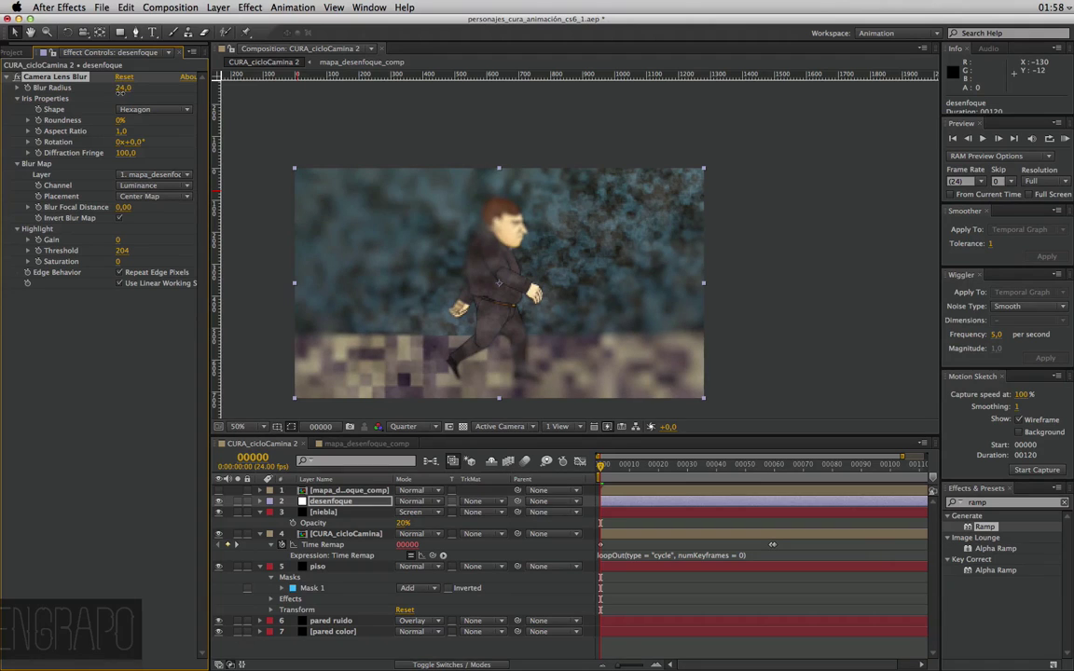
scroll(586, 297, up, 2)
scroll(586, 297, down, 2)
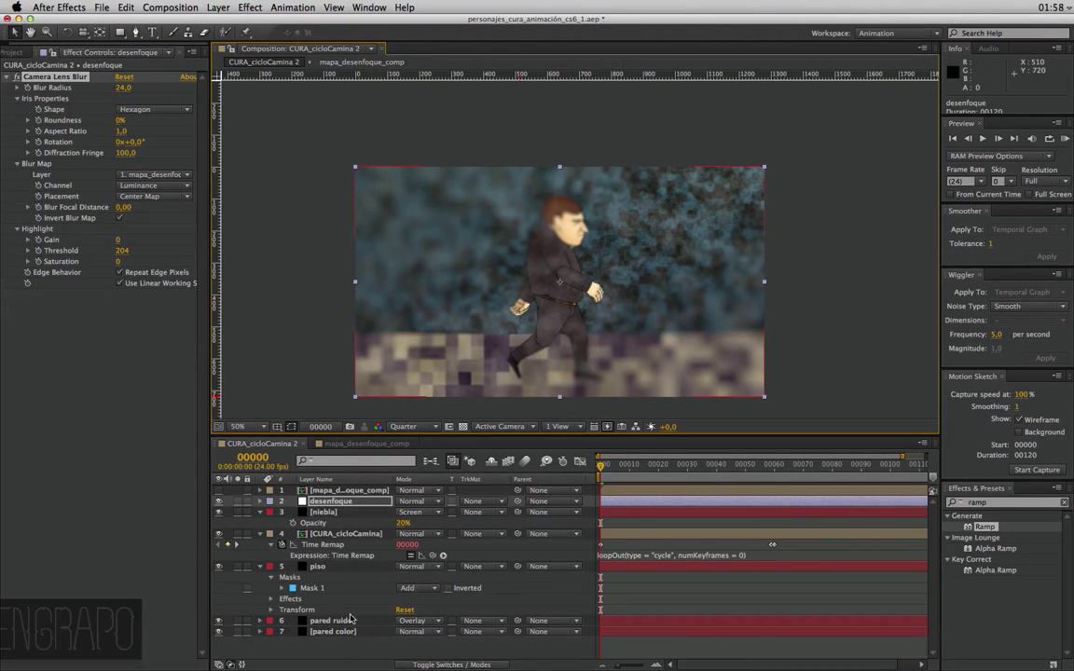
Nudge the CURA_cicloCamina walking layer right to position 705, 360
click(337, 534)
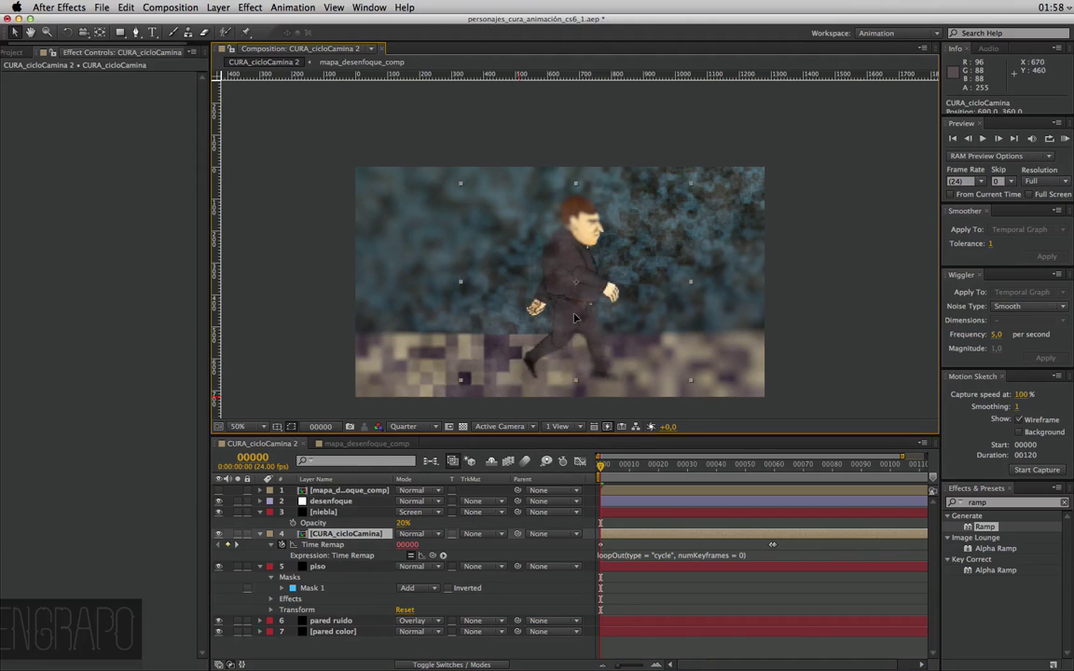
drag(613, 229, 599, 230)
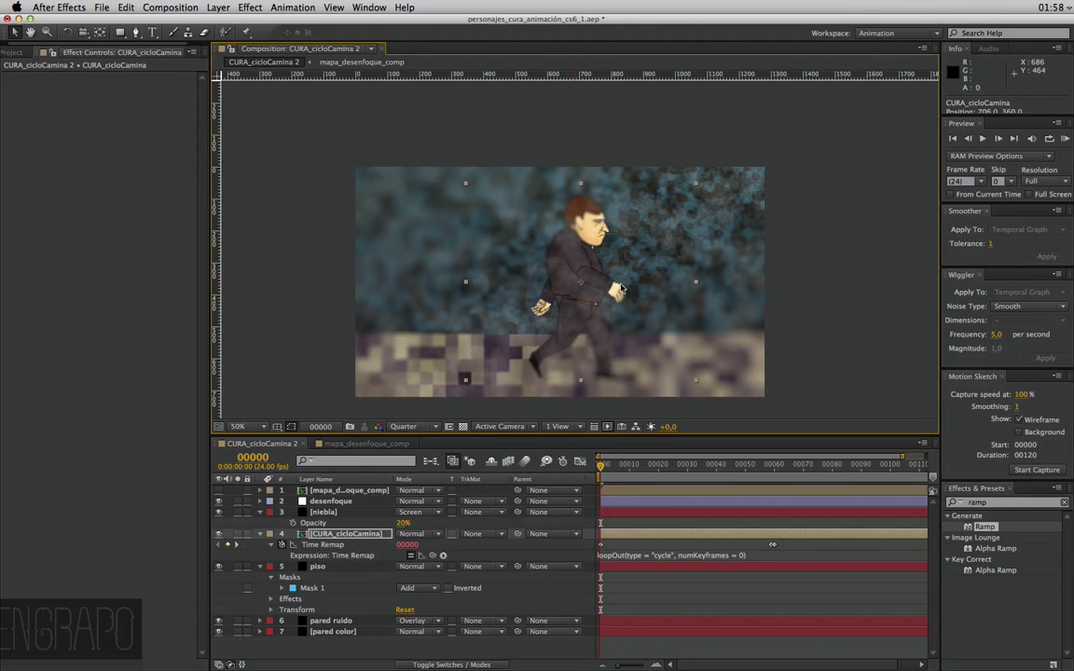
scroll(598, 230, up, 3)
scroll(599, 229, down, 3)
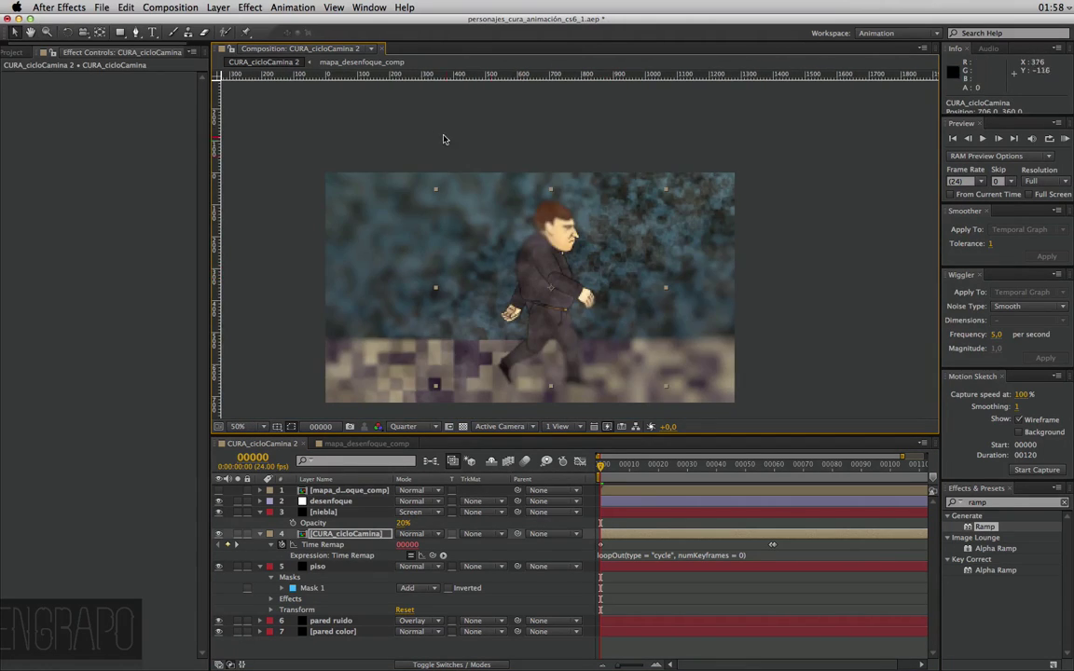
click(396, 115)
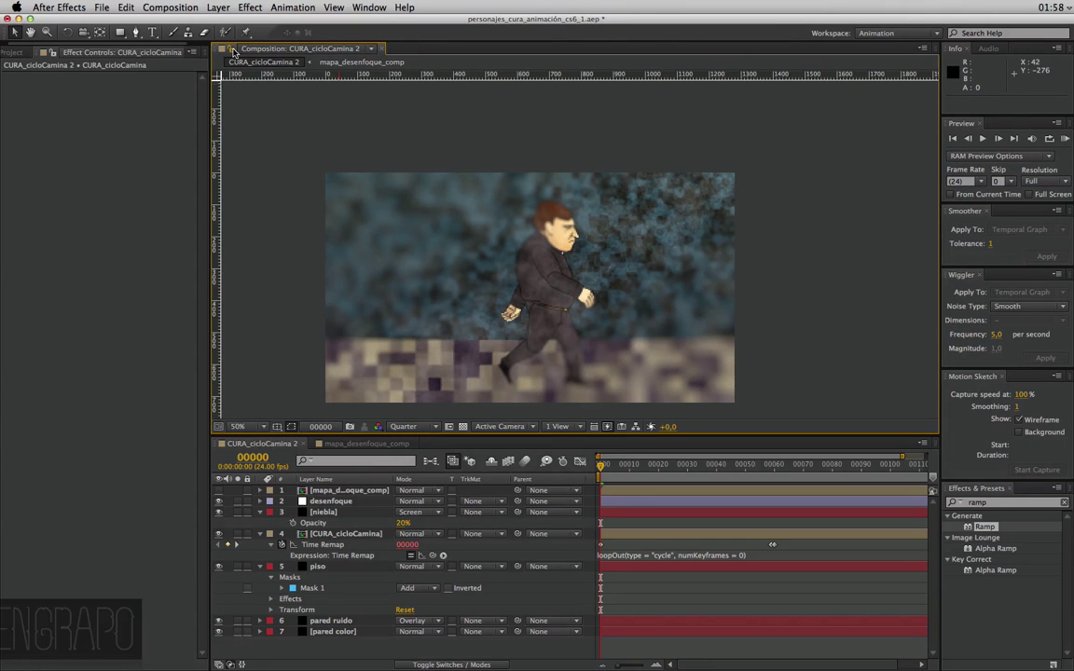
click(336, 9)
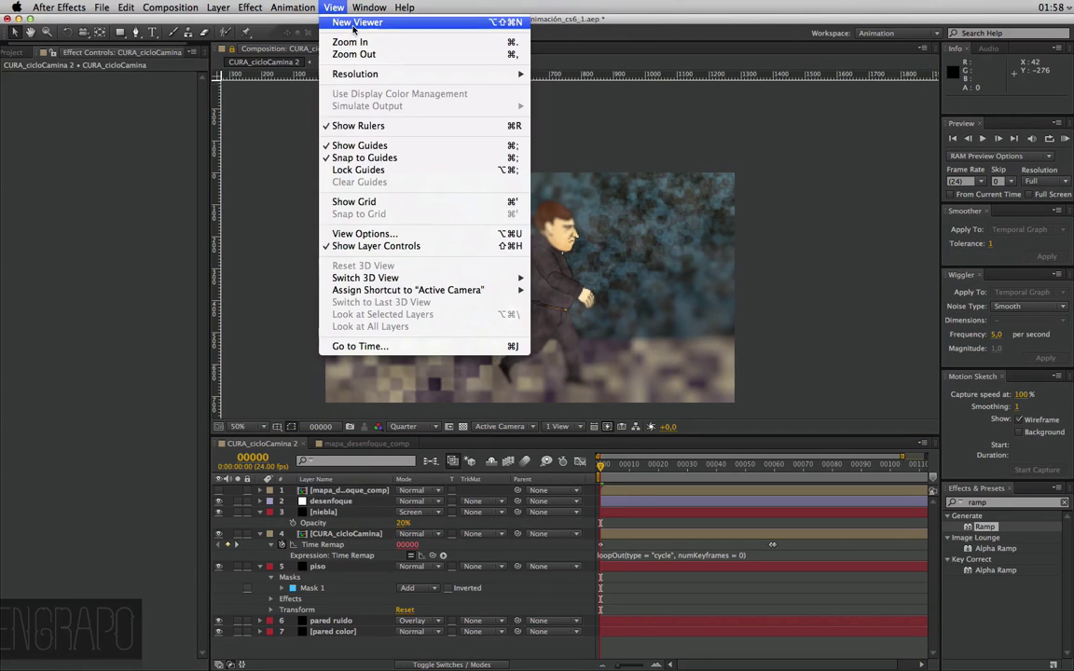
Show mapa_desenfoque_comp in a second viewer and shift the first ramp's start point
click(322, 19)
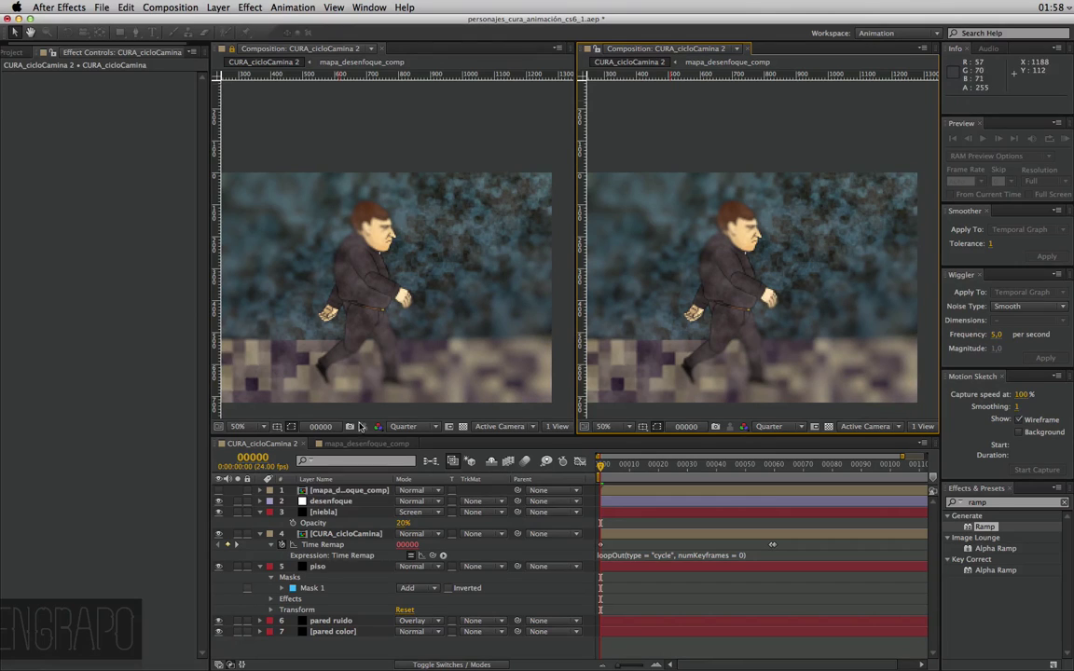
click(667, 56)
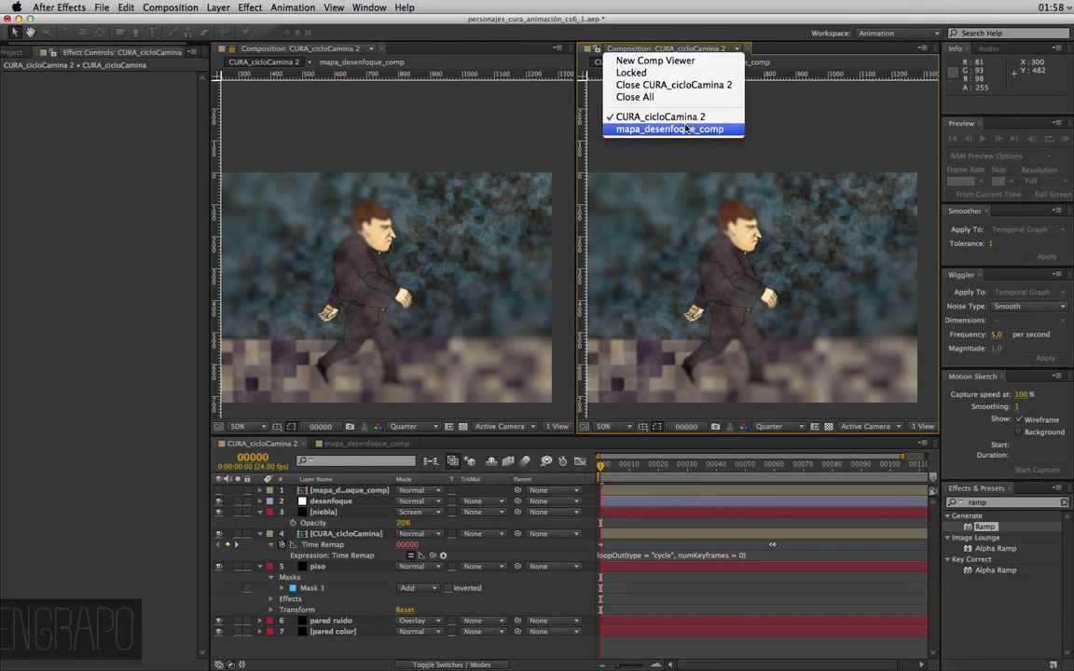
click(653, 91)
click(326, 490)
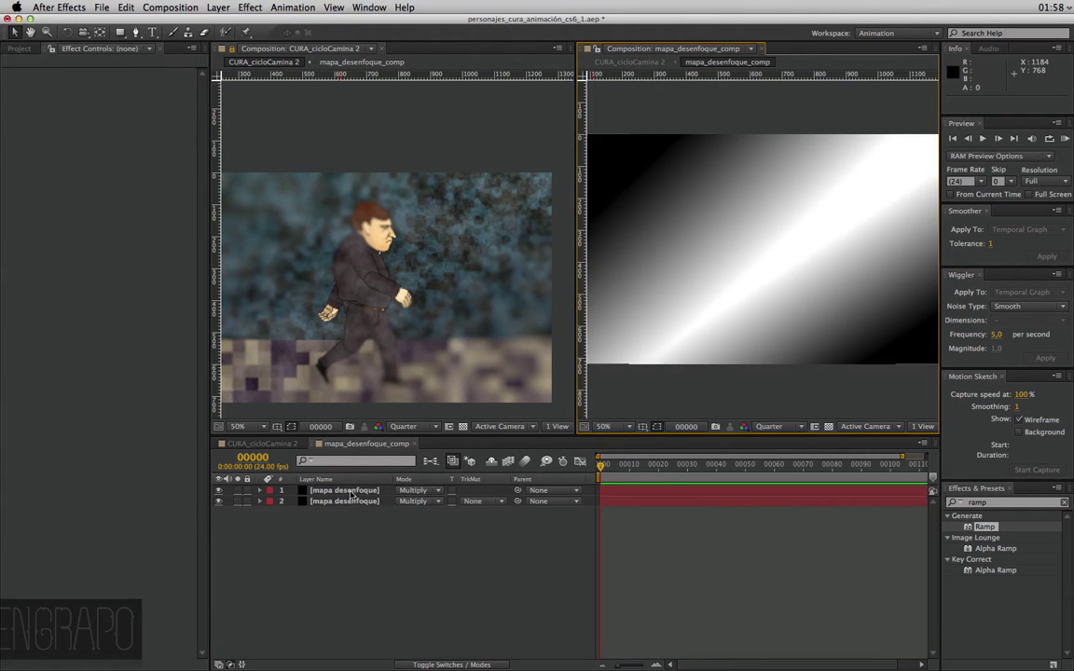
drag(138, 89, 152, 97)
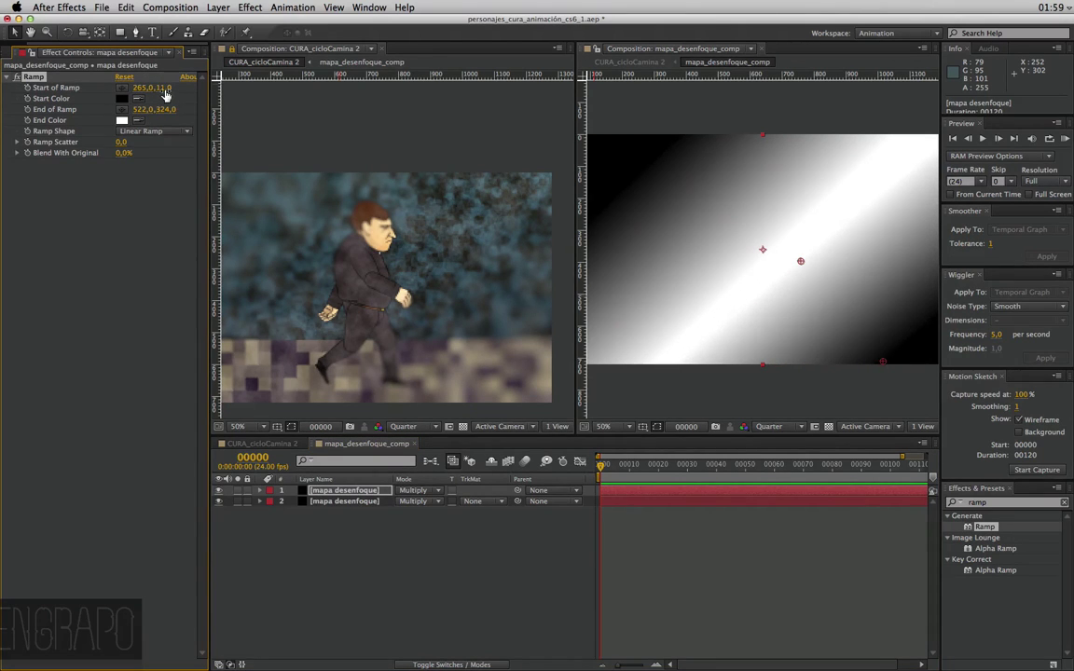
drag(166, 96, 200, 96)
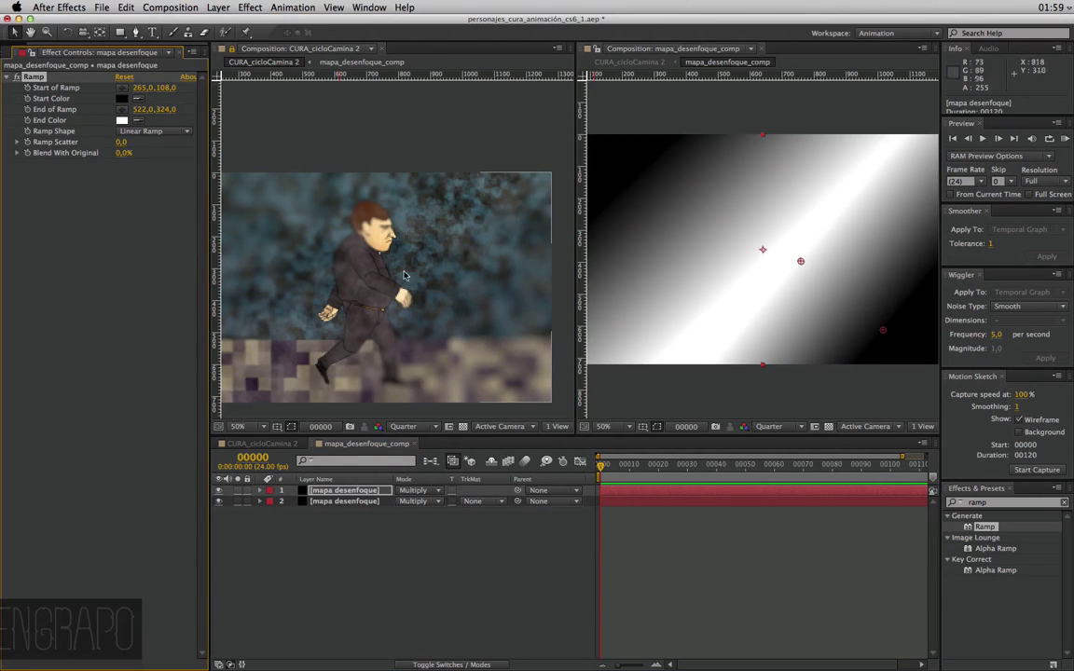
Move the second mapa desenfoque ramp's start and end points up and left
click(344, 502)
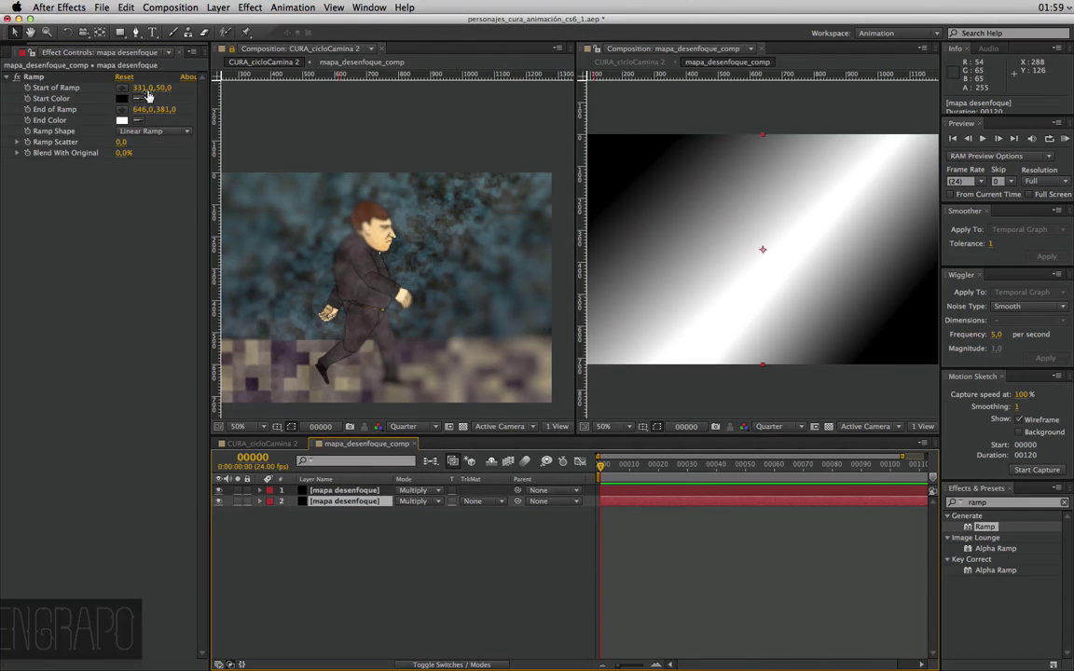
drag(145, 93, 155, 92)
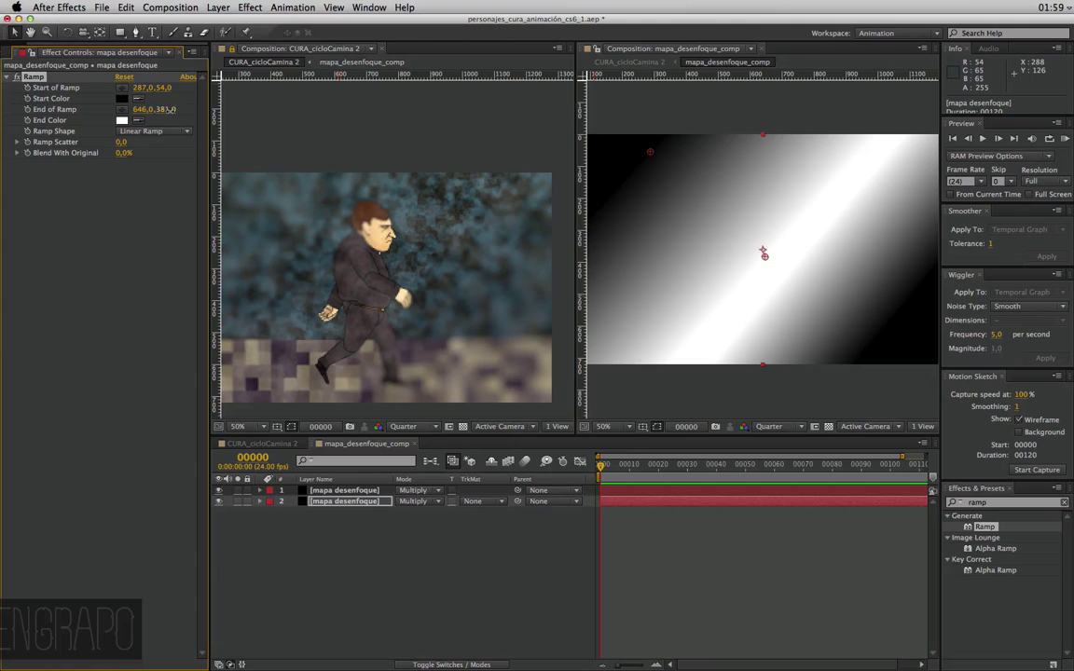
drag(168, 110, 61, 120)
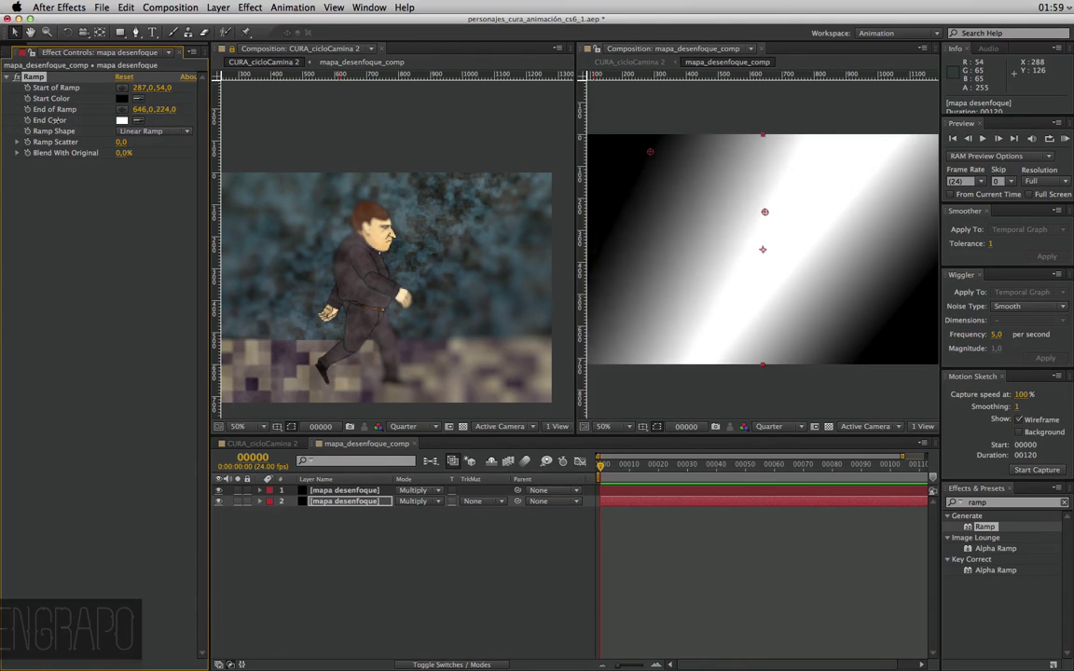
mouse_move(165, 88)
mouse_down()
mouse_move(101, 87)
mouse_move(127, 98)
mouse_up()
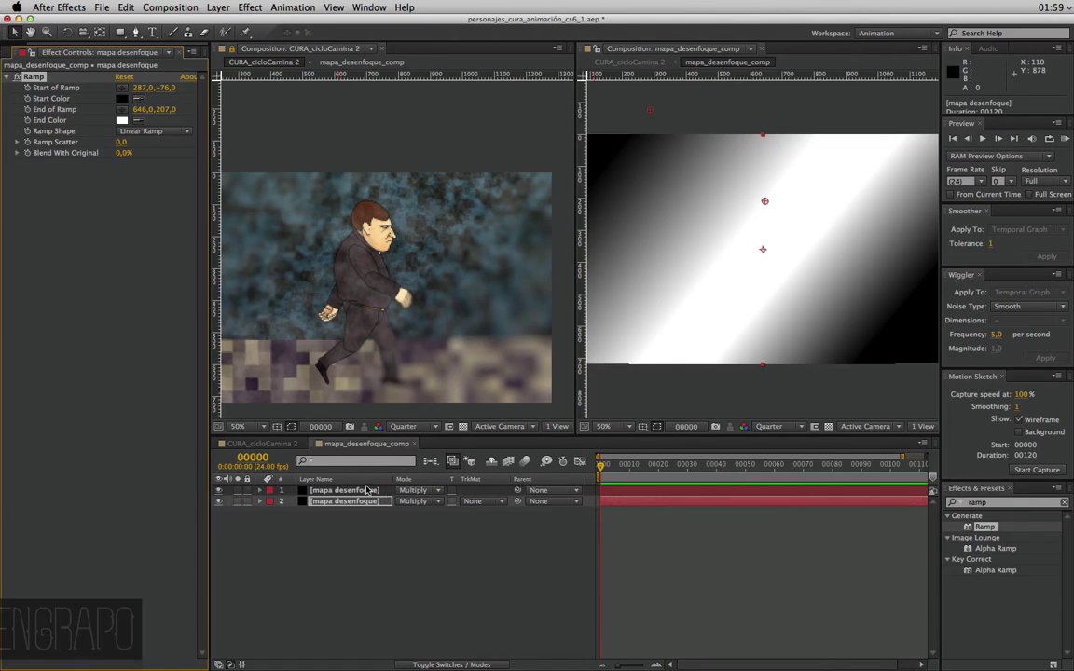
Move the first ramp's end point so it runs from 265,0, 108,0 to 440,0, 196,0
click(359, 494)
click(94, 118)
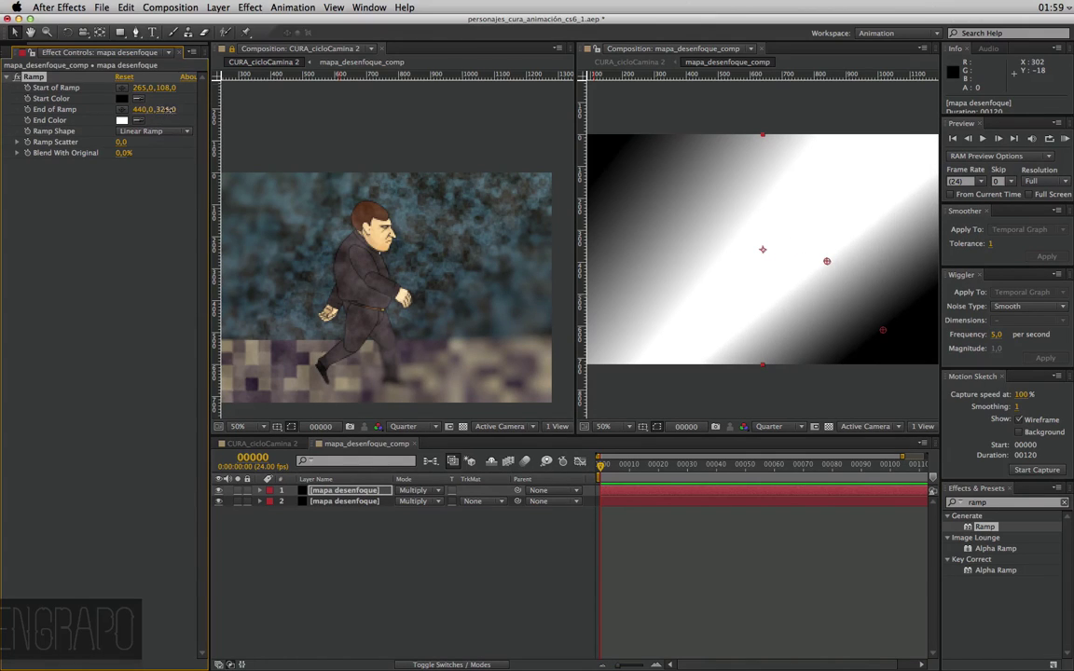
mouse_move(168, 109)
mouse_down()
mouse_move(121, 121)
mouse_move(135, 113)
mouse_up()
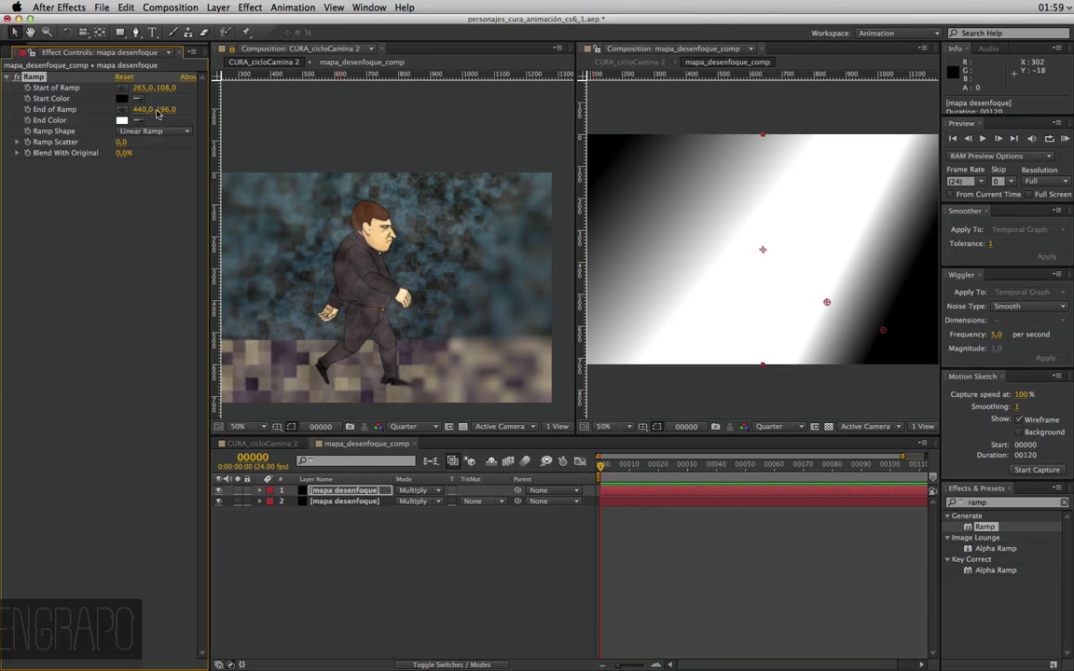
click(597, 522)
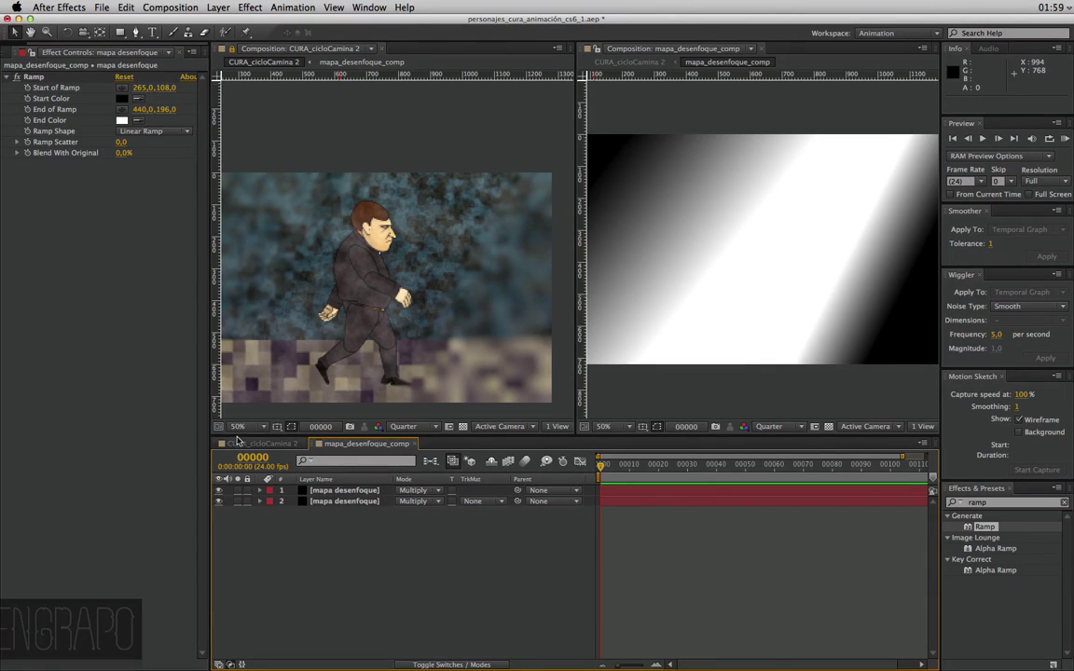
click(350, 489)
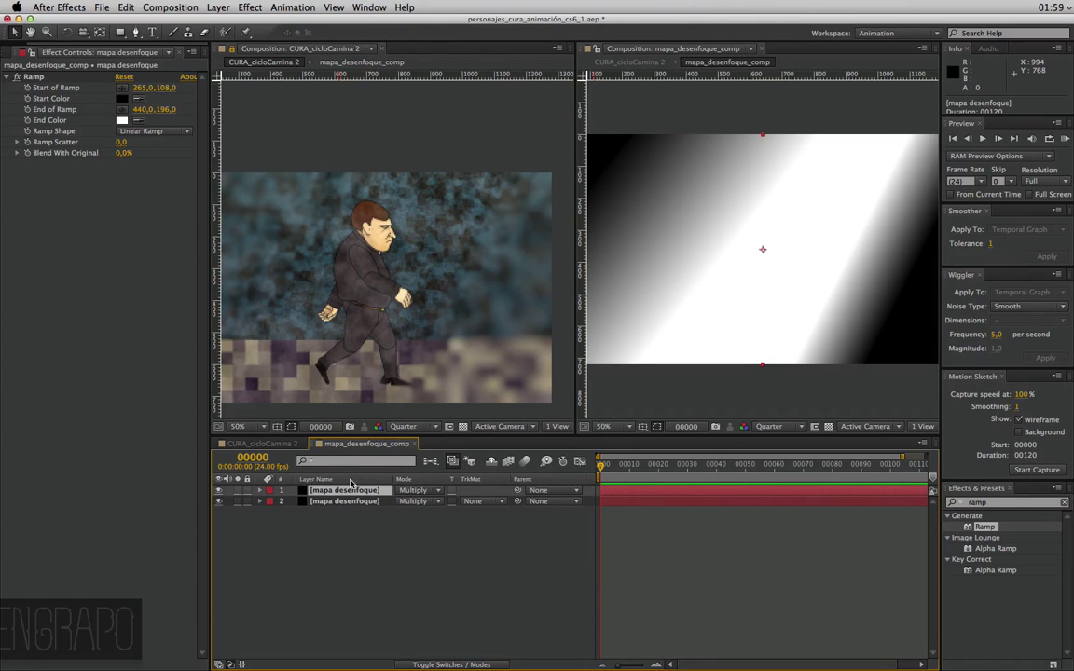
drag(673, 224, 774, 241)
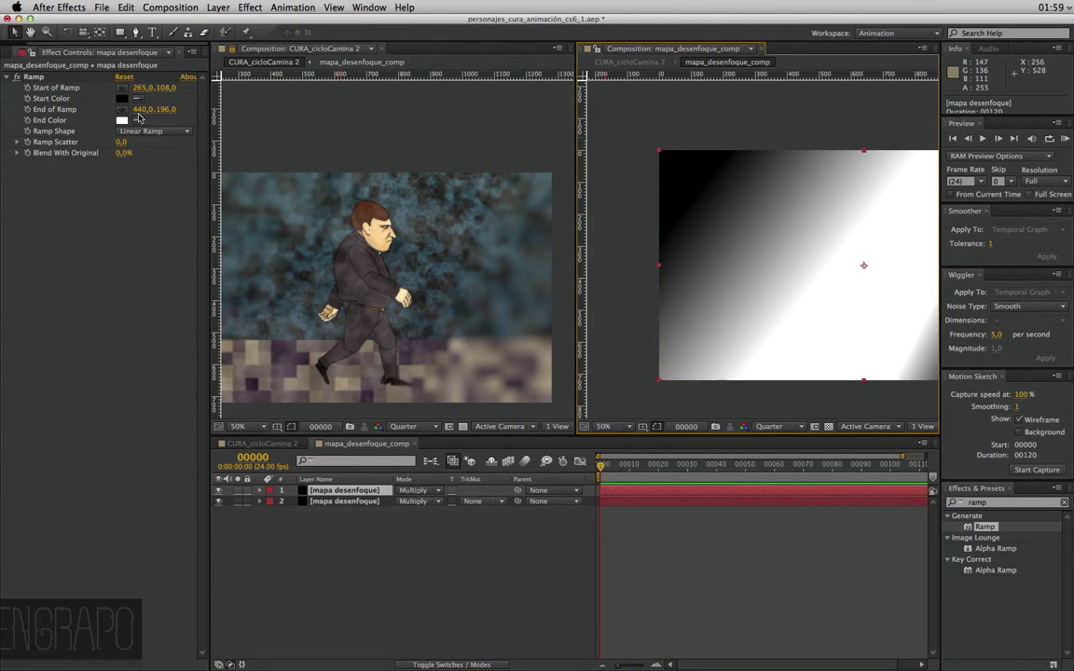
Change the first ramp's Start Color to grey 747474
click(123, 99)
click(528, 480)
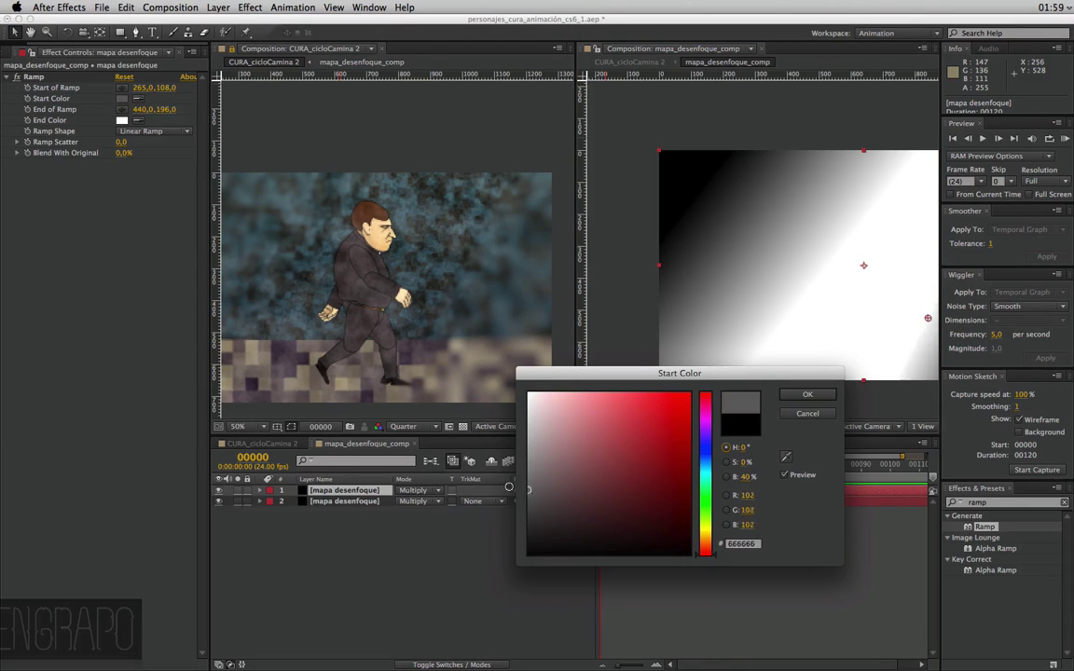
click(791, 396)
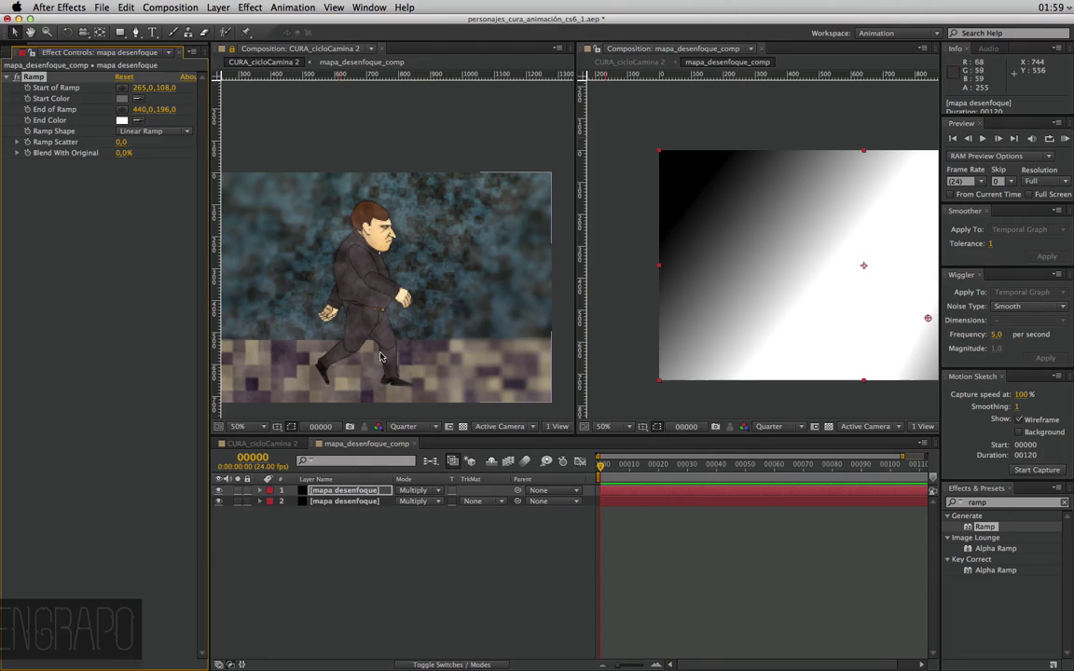
Set the second ramp's Start Color to dark grey 2A2A2A and close the blur-map viewer
key(ctrl+Down)
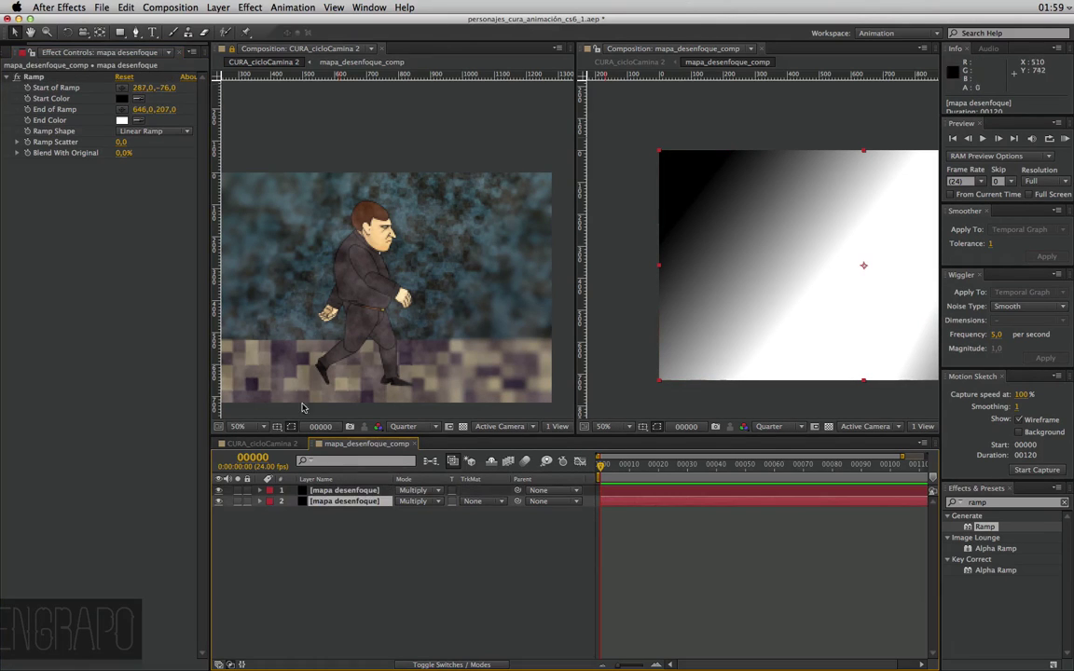
click(121, 98)
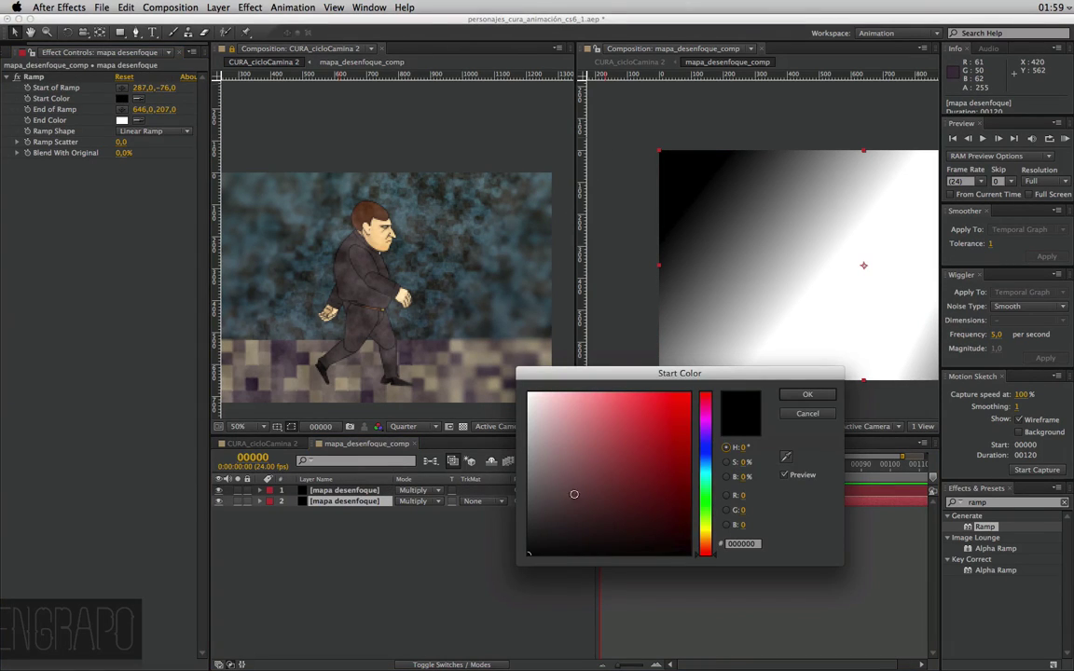
drag(575, 494, 526, 511)
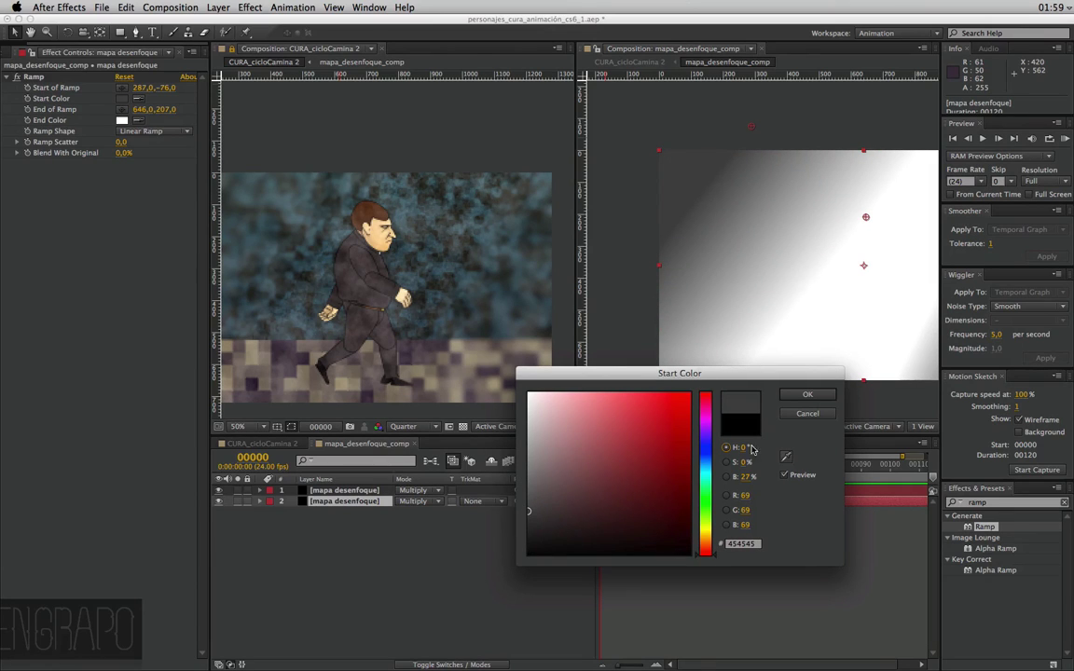
click(527, 528)
click(788, 396)
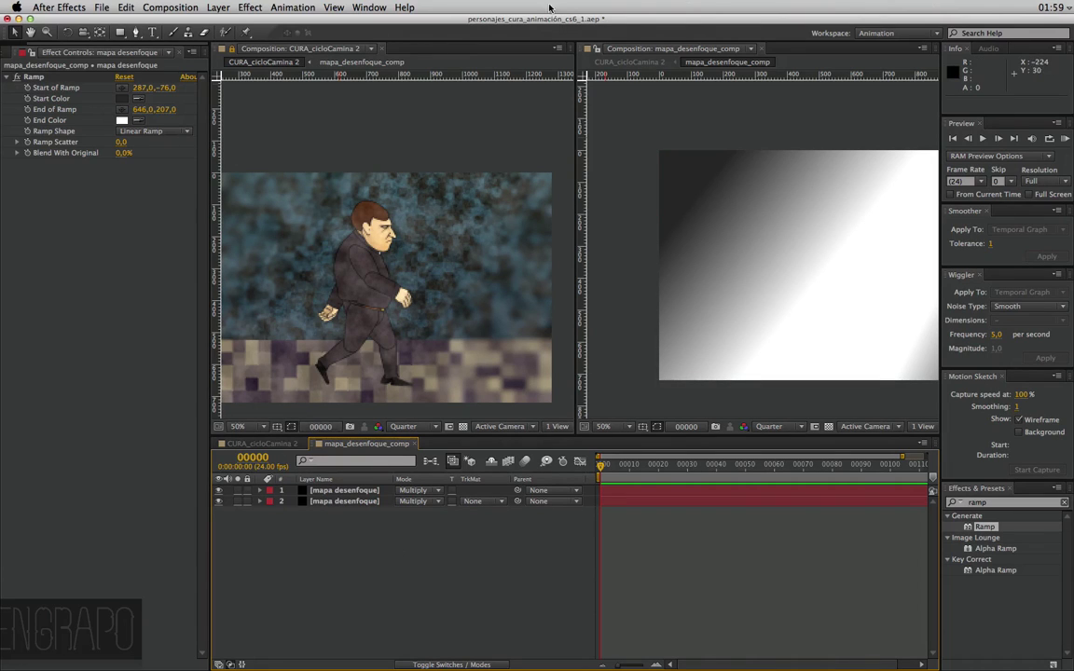
click(597, 48)
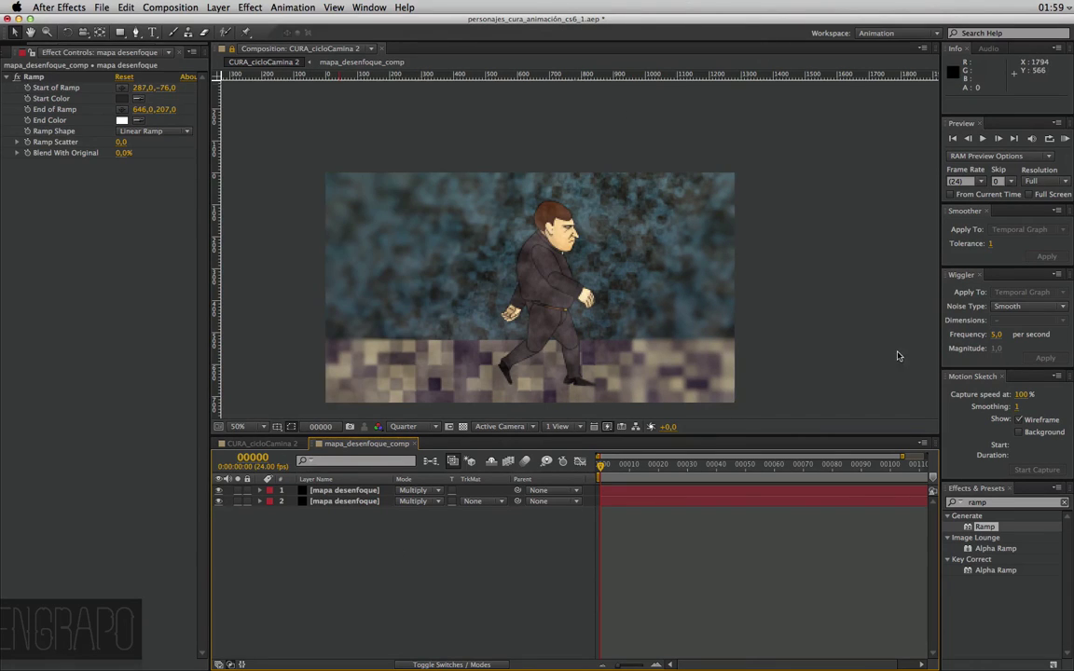
Close the mapa_desenfoque_comp timeline and select the desenfoque layer
click(390, 532)
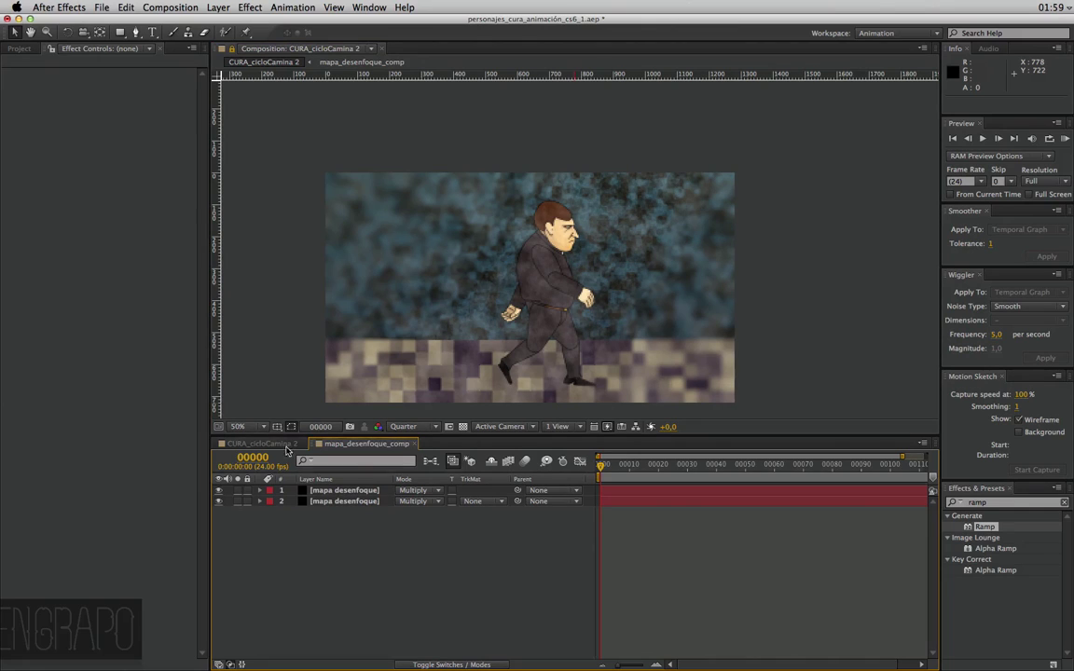
click(414, 444)
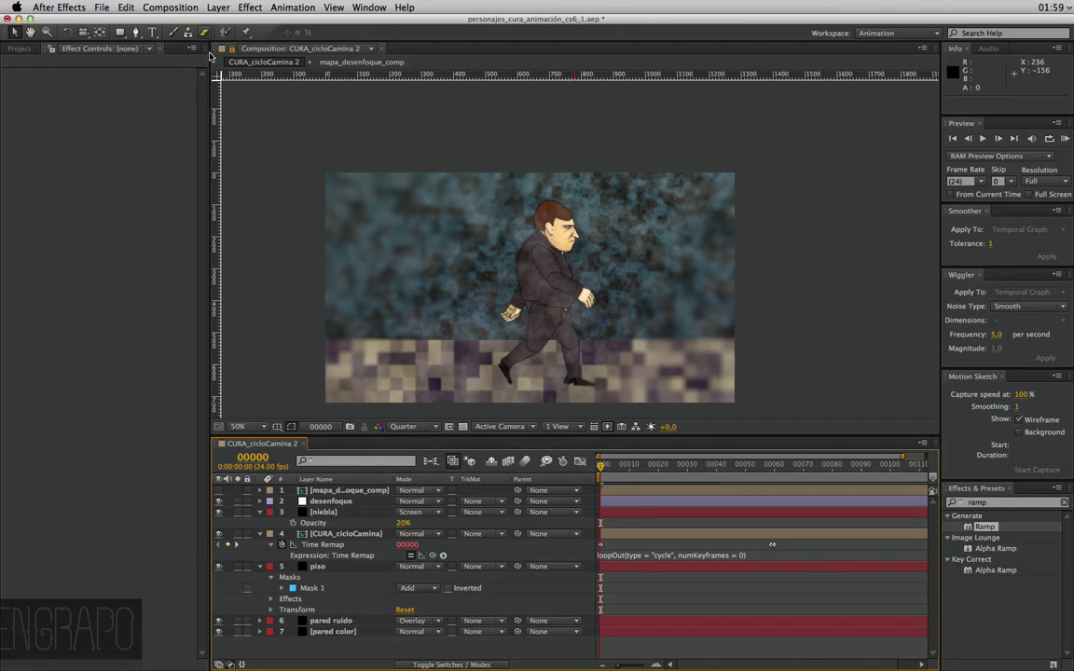
click(351, 503)
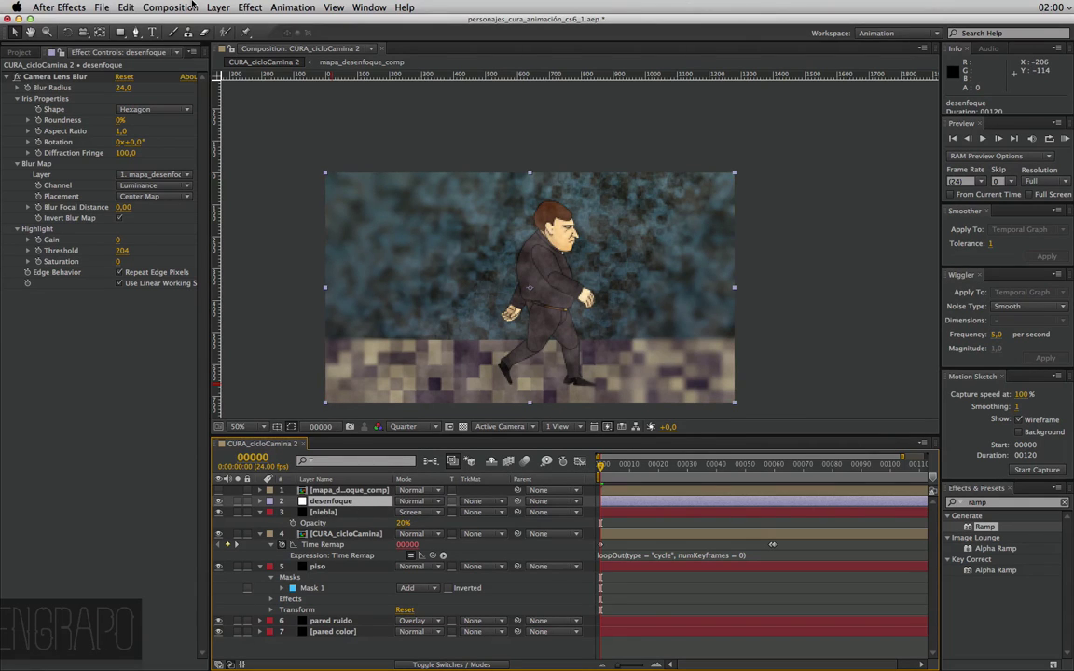
Choose Layer > New > Solid from the menu bar
click(218, 7)
click(219, 8)
click(218, 7)
click(465, 78)
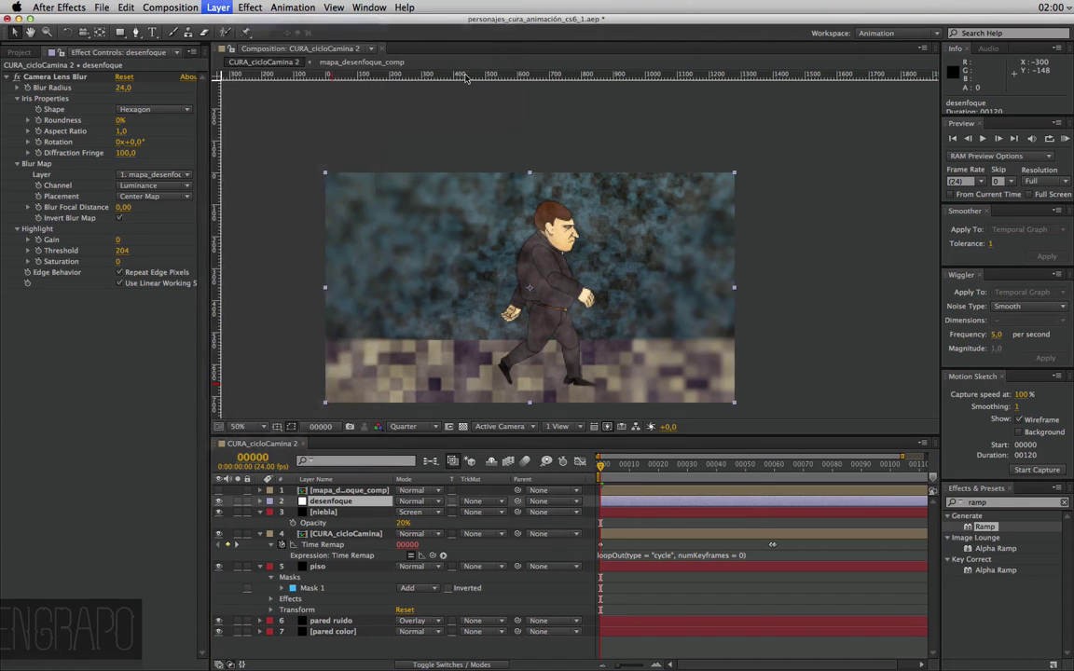
Create Black Solid 2 and clear the Effects & Presets search
key(Return)
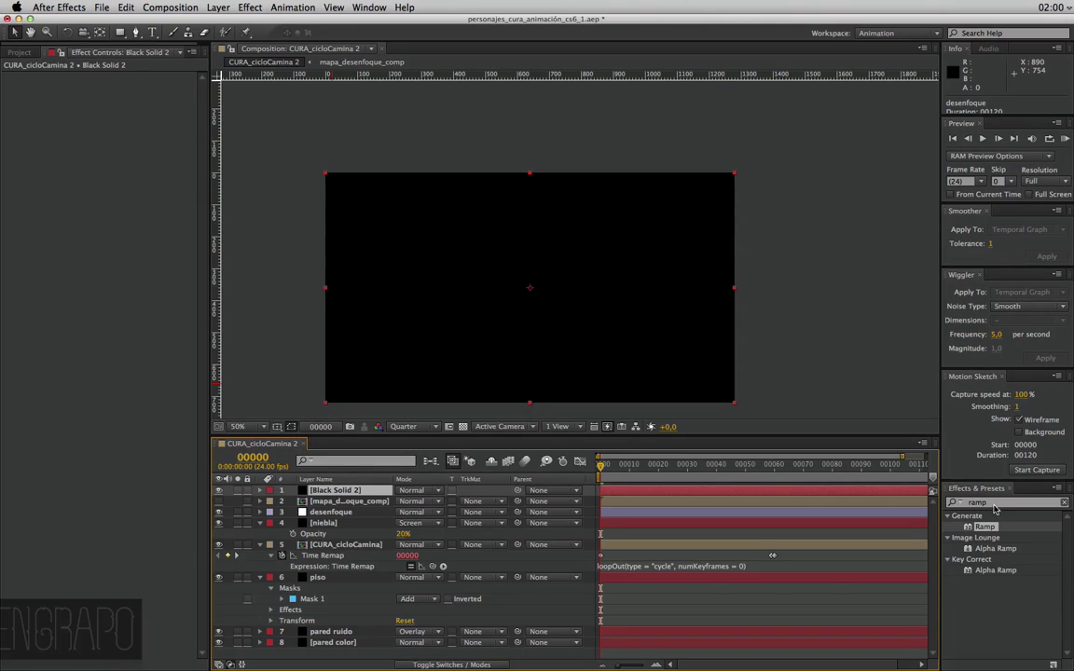
click(955, 502)
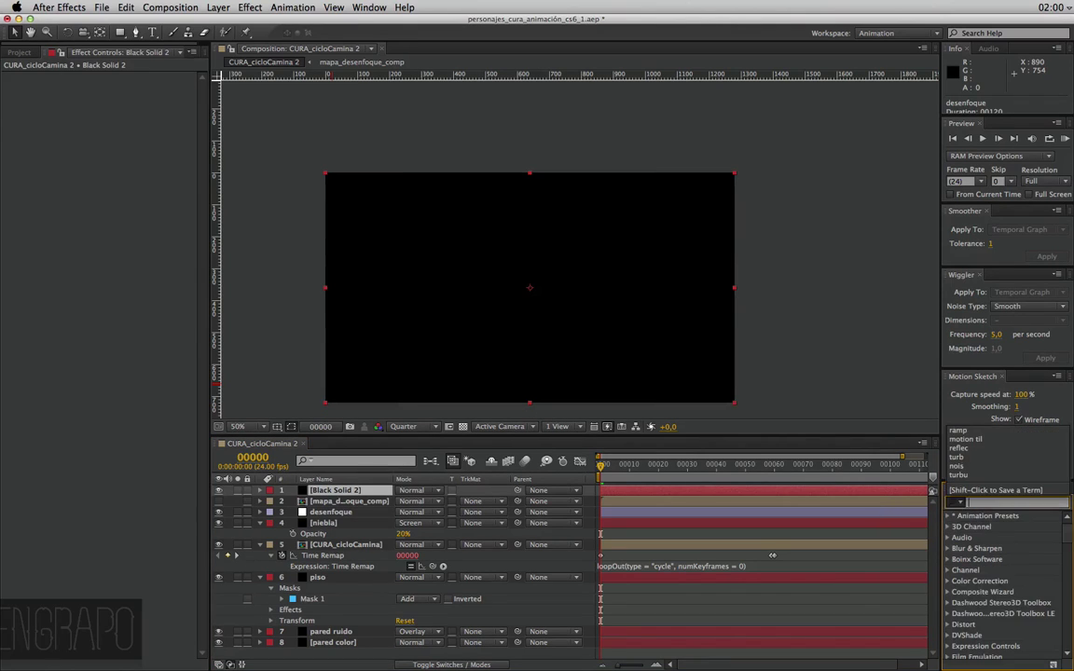
click(1013, 543)
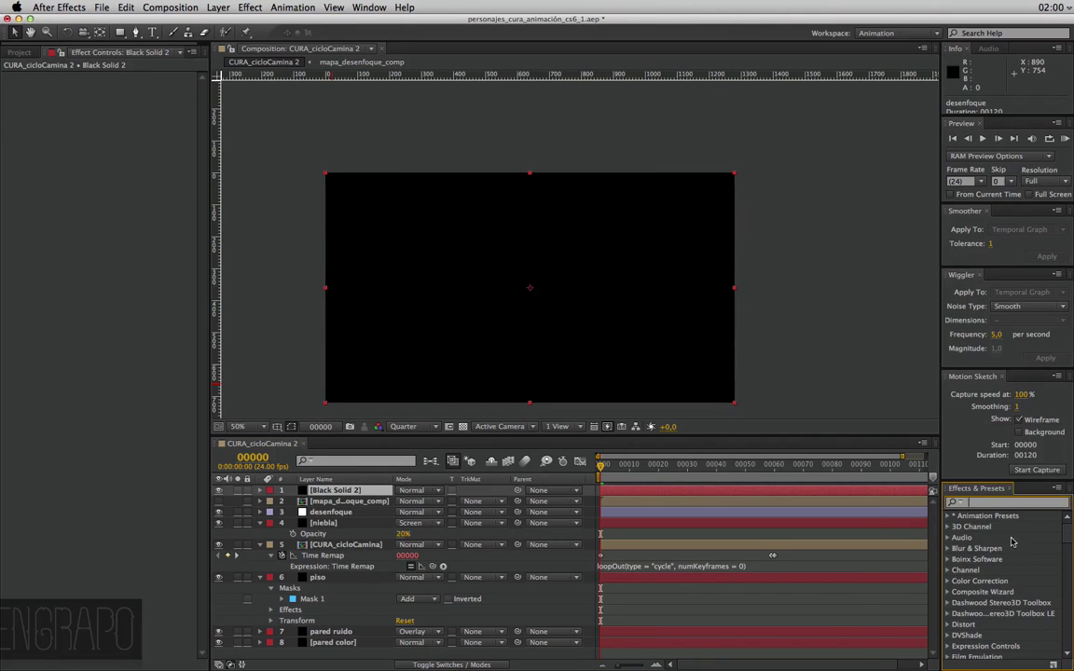
Expand Animation Presets > Presets > Video Copilot Presets in Effects & Presets
click(949, 517)
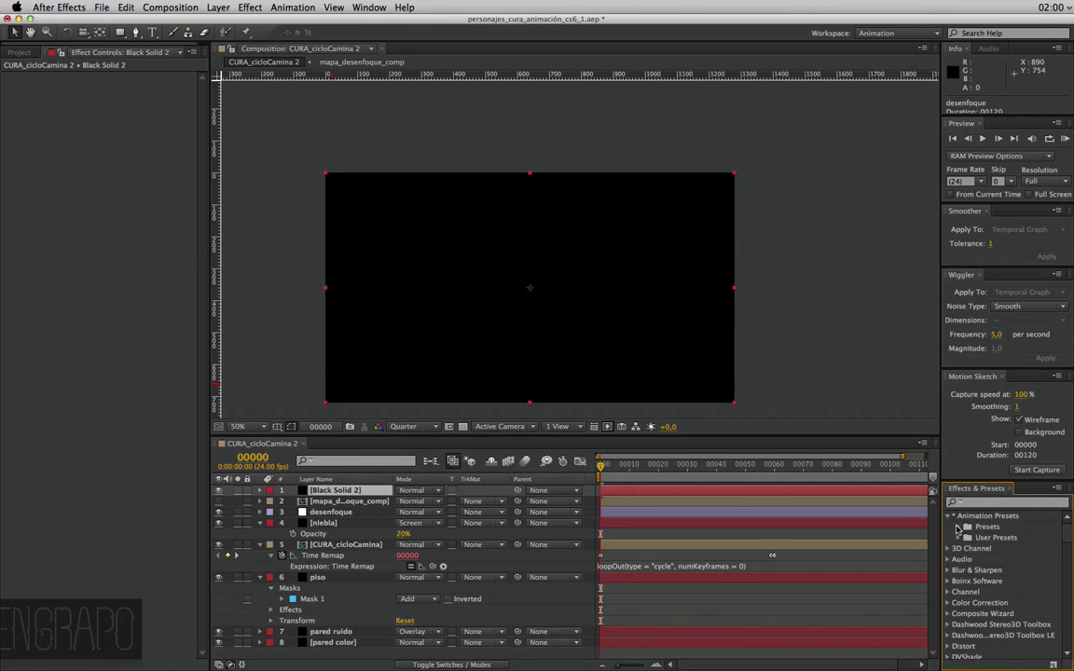
click(958, 528)
scroll(1035, 559, down, 5)
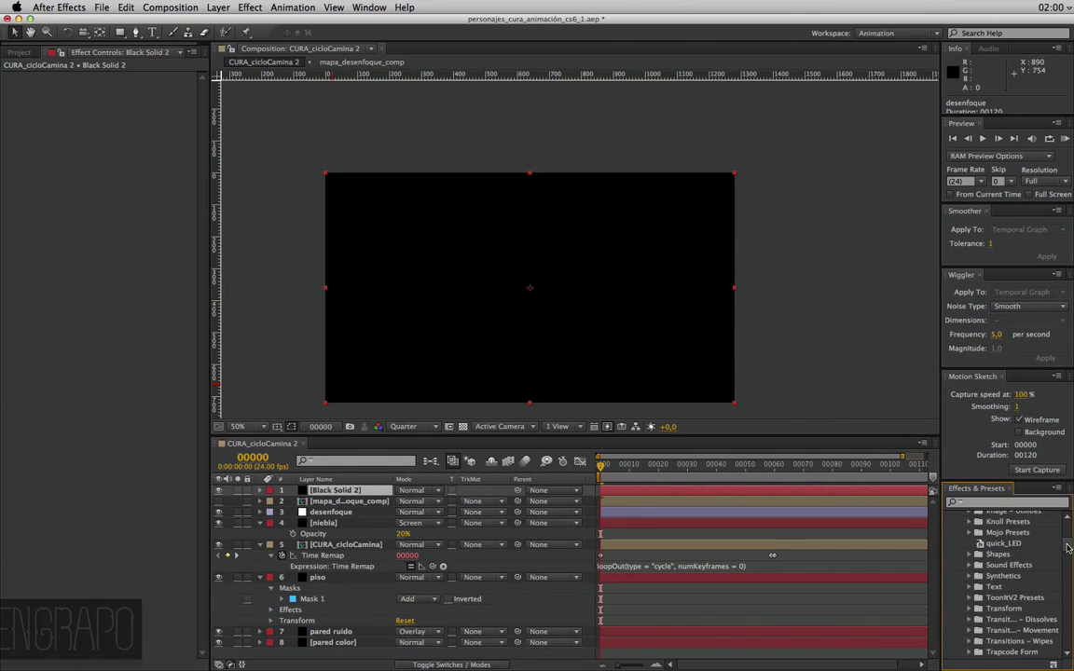
drag(1069, 548, 1070, 556)
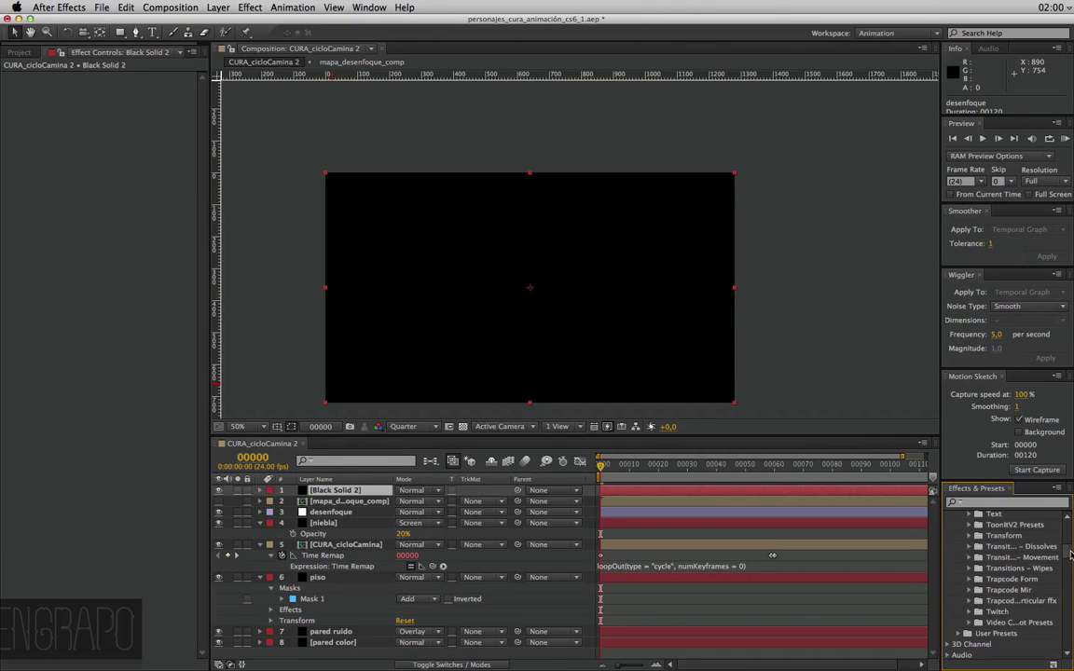
click(968, 624)
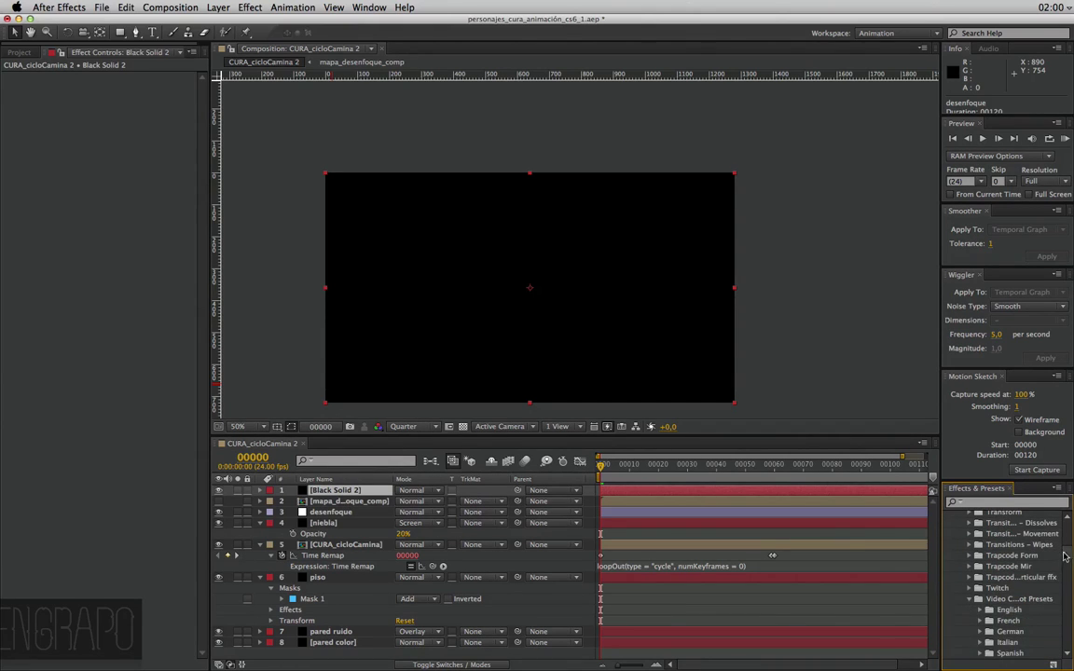
drag(1065, 557, 1069, 561)
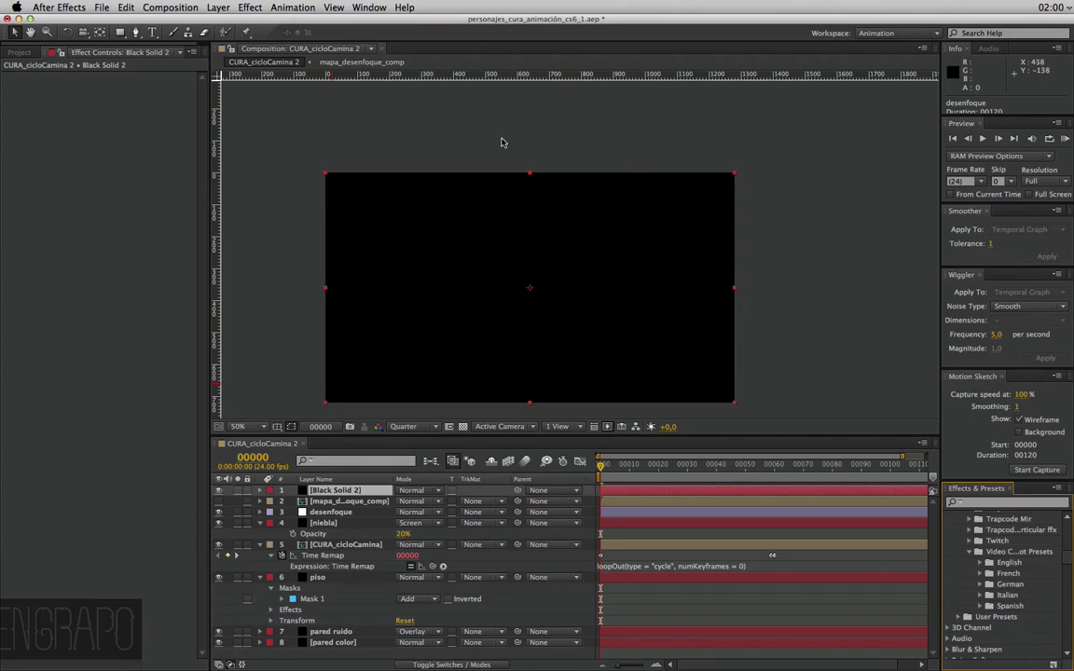
Expand Video Copilot Presets > English > Video Copilot > Lens Flares, widen the right panel, and select AutoBright
click(981, 564)
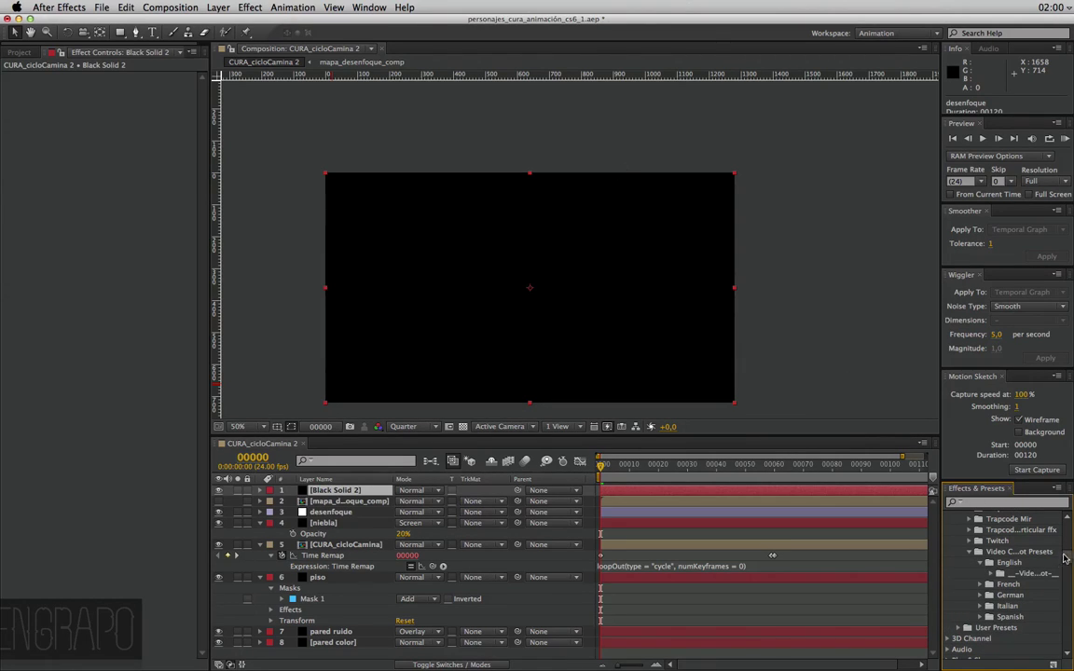
click(992, 574)
scroll(1062, 558, down, 5)
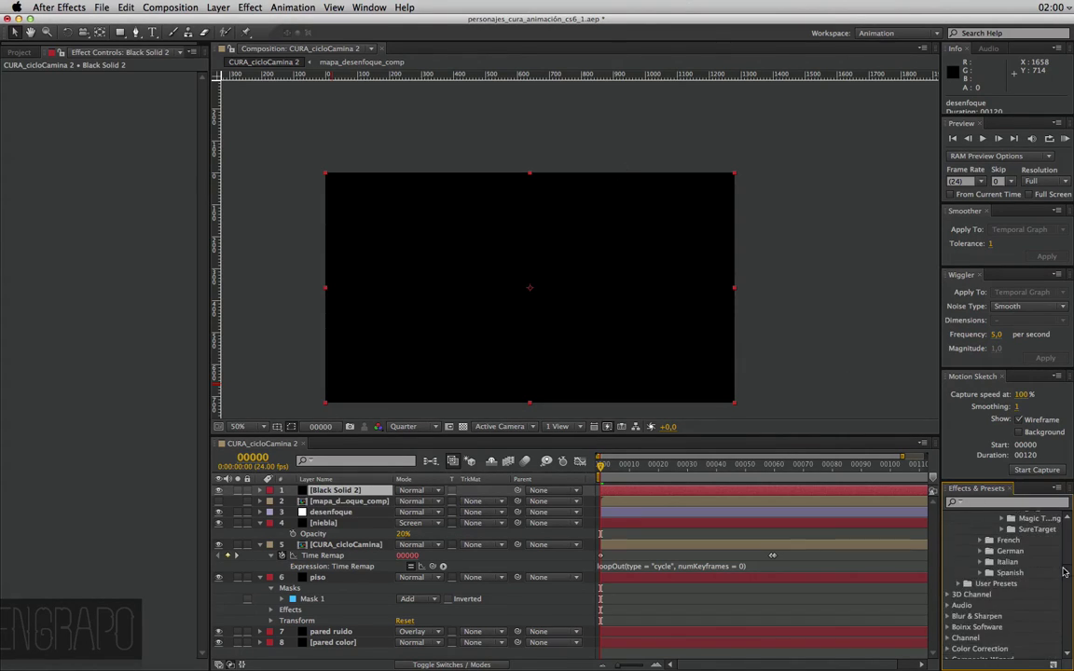
drag(940, 514, 849, 515)
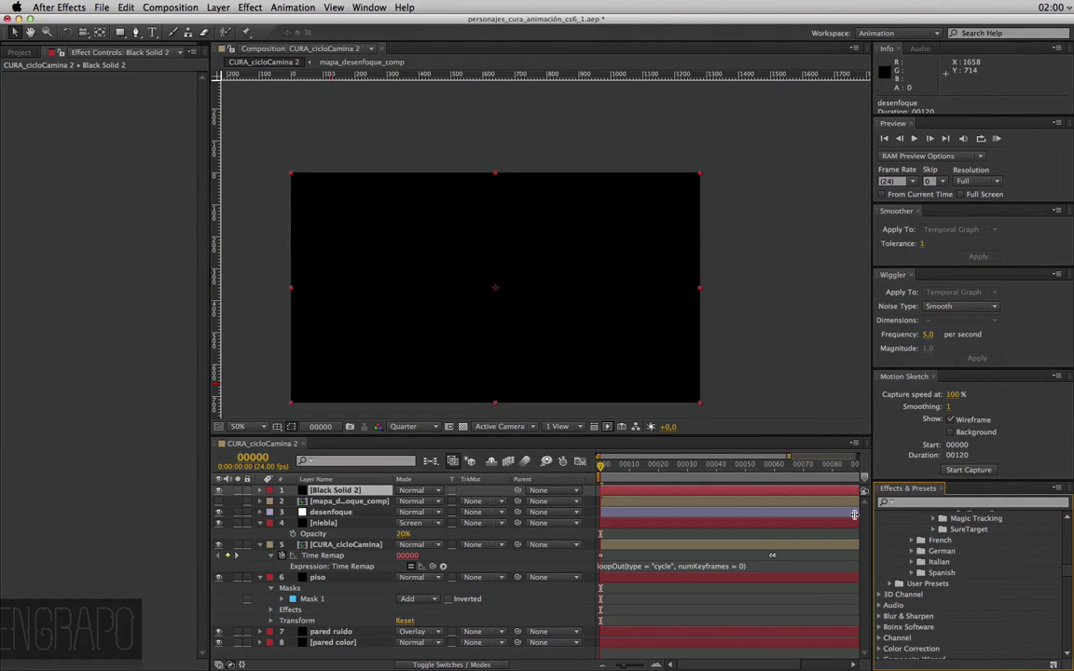
scroll(1066, 565, up, 4)
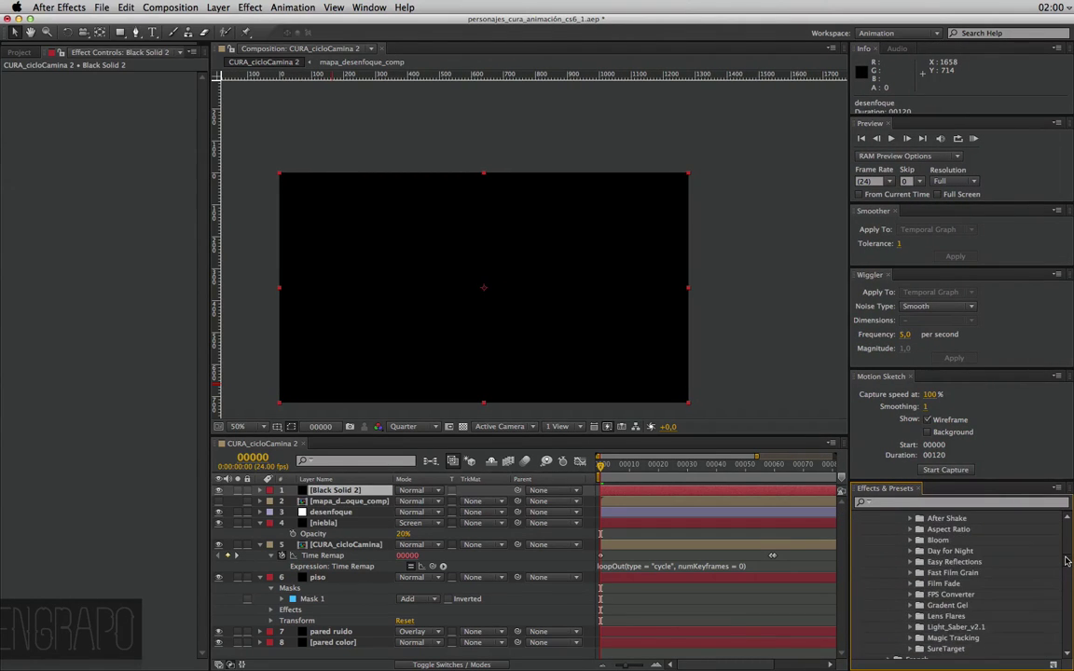
scroll(1067, 560, up, 2)
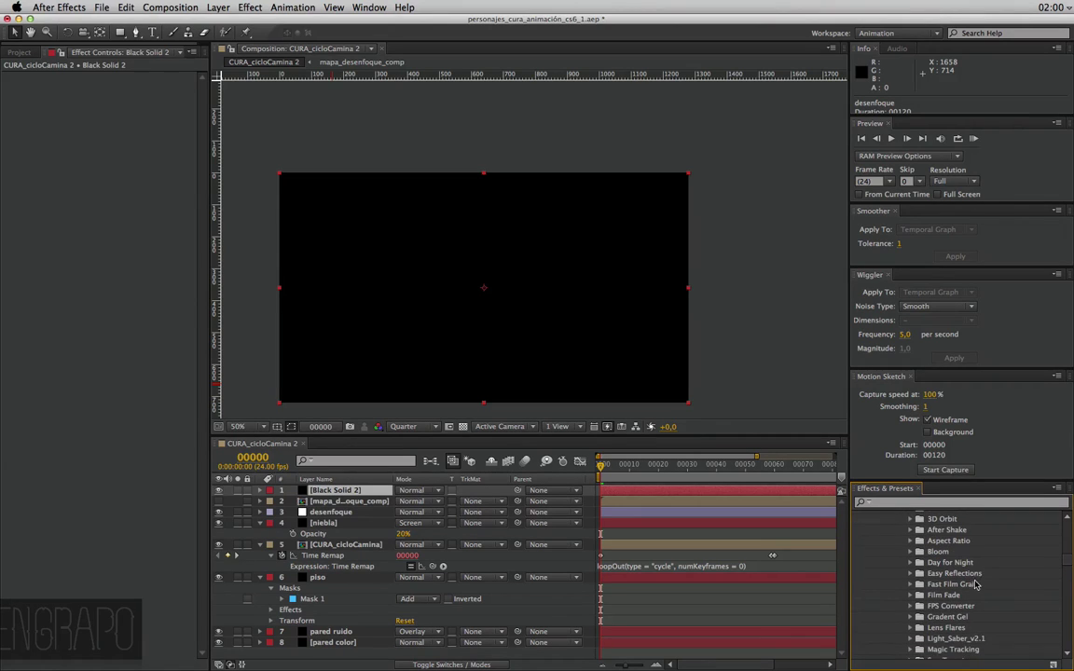
scroll(979, 578, down, 2)
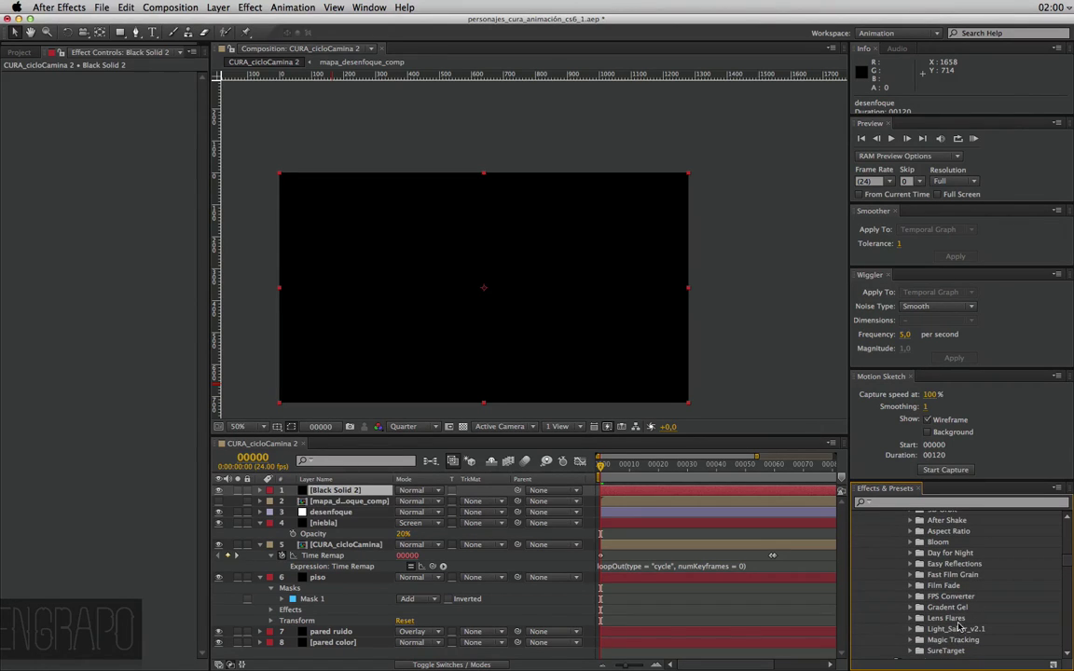
click(911, 620)
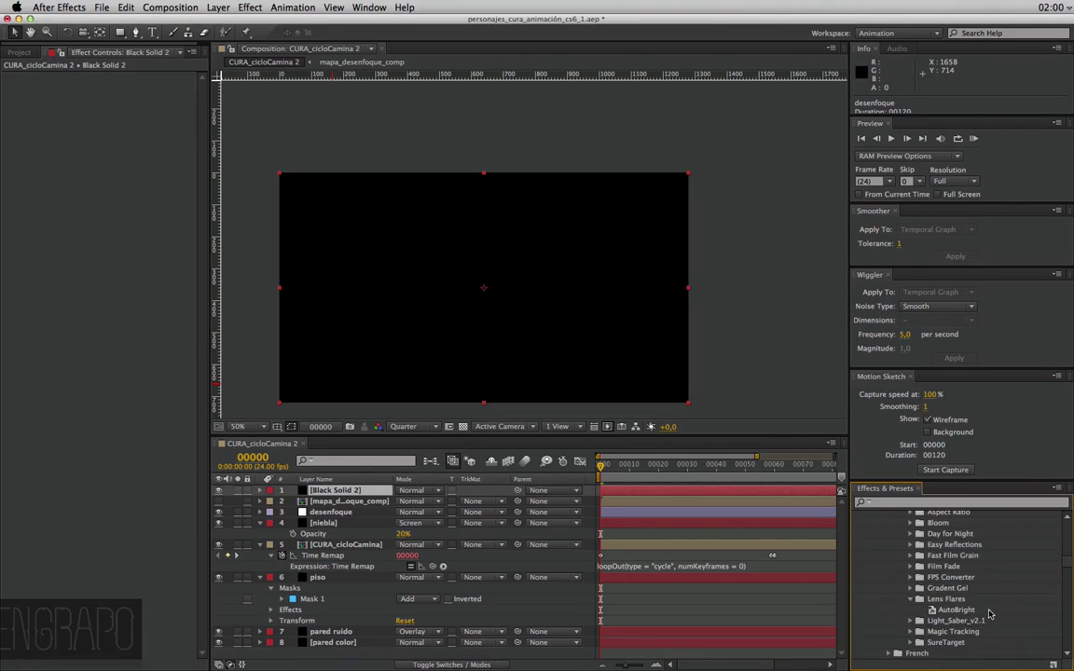
click(955, 611)
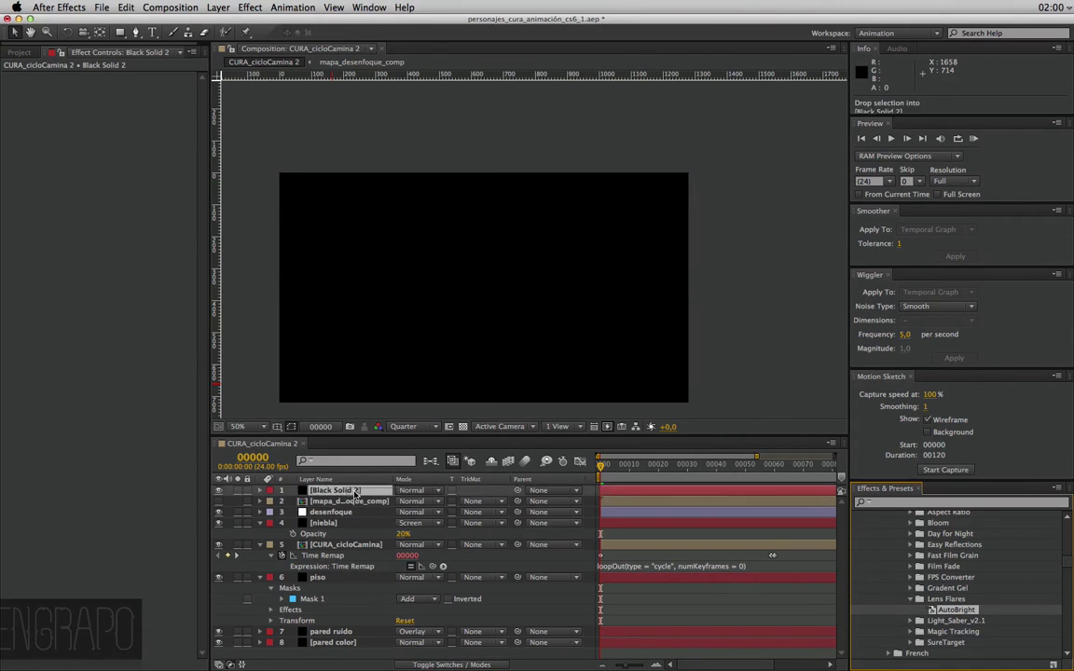
Drop AutoBright onto Black Solid 2 and scrub the timeline to watch the flare animate and fade
drag(933, 610, 358, 499)
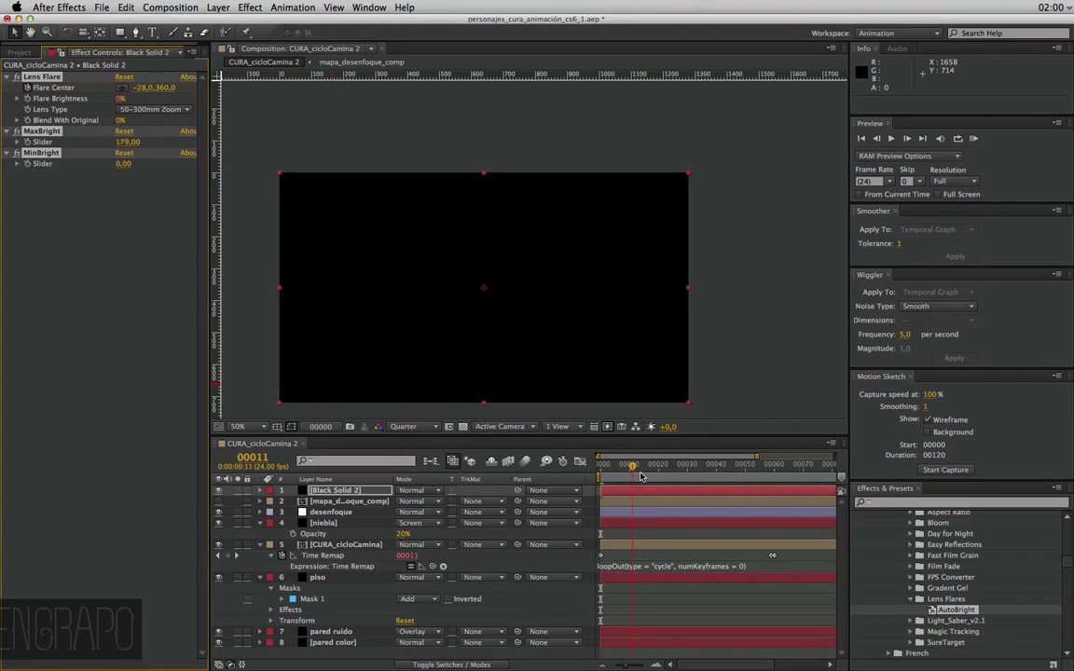
drag(601, 464, 638, 464)
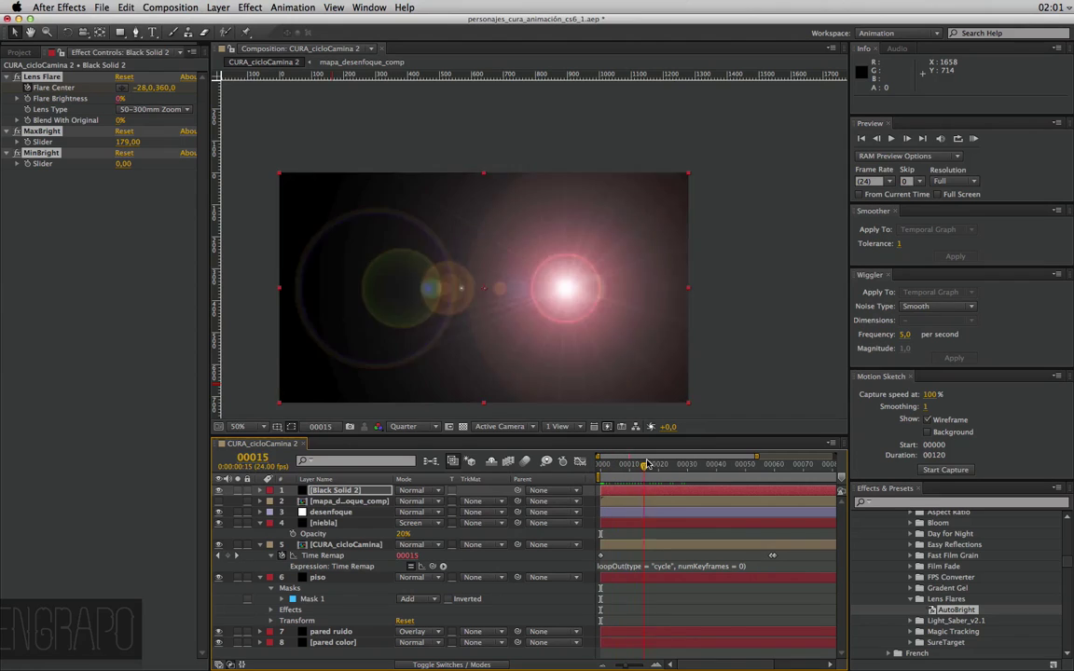
click(93, 199)
drag(640, 466, 872, 458)
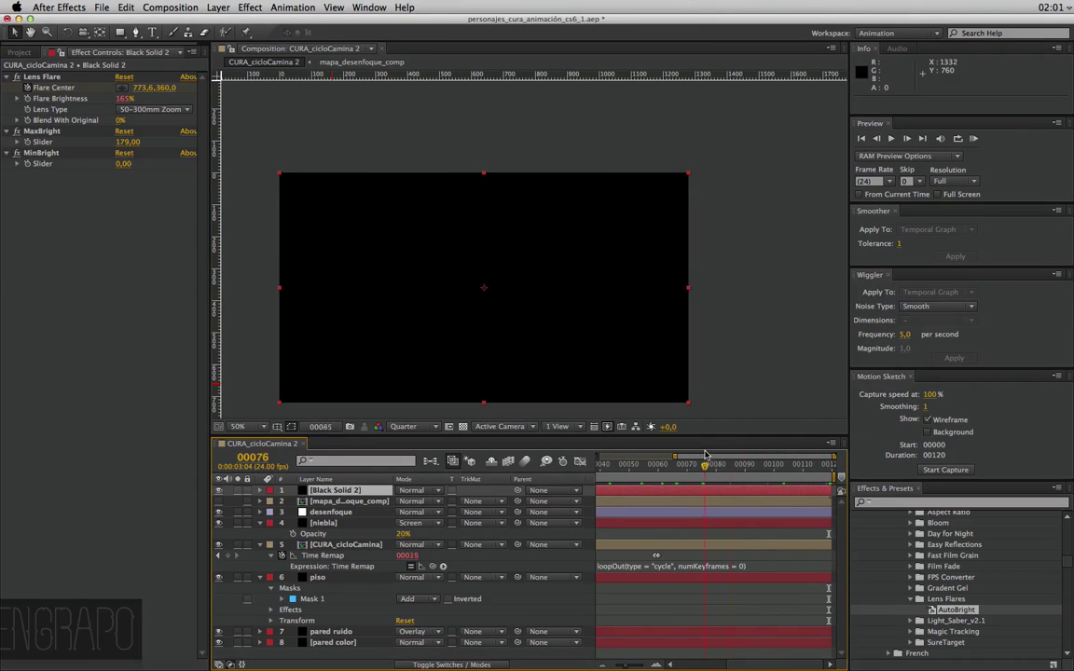
key(Home)
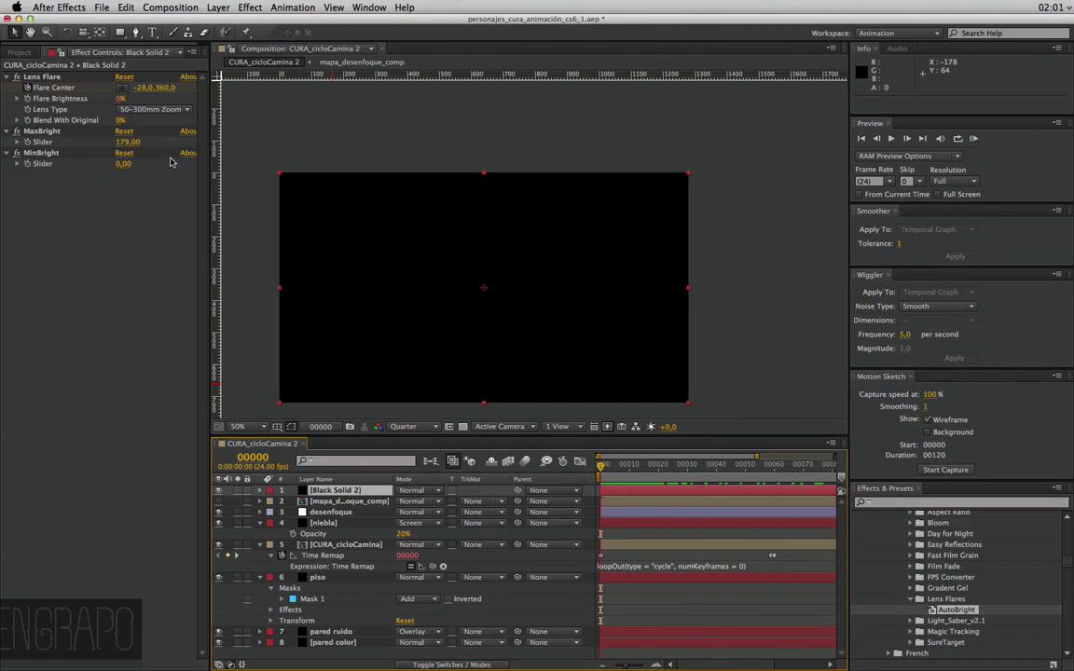
mouse_move(641, 463)
mouse_down()
mouse_move(664, 467)
mouse_move(650, 464)
mouse_up()
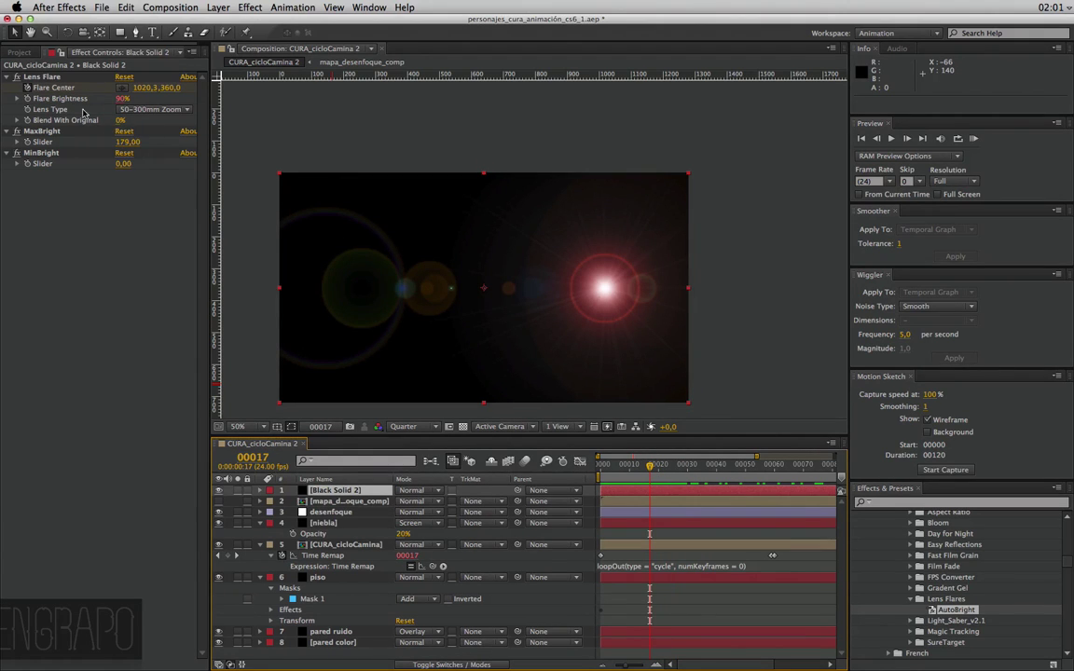
click(16, 99)
click(17, 99)
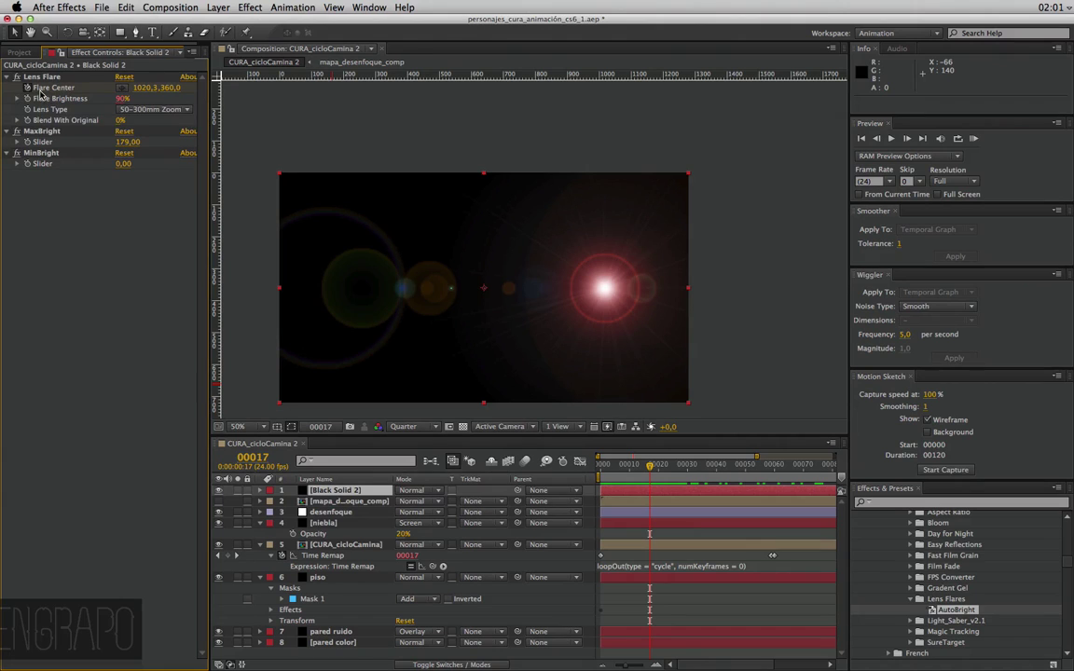
click(334, 492)
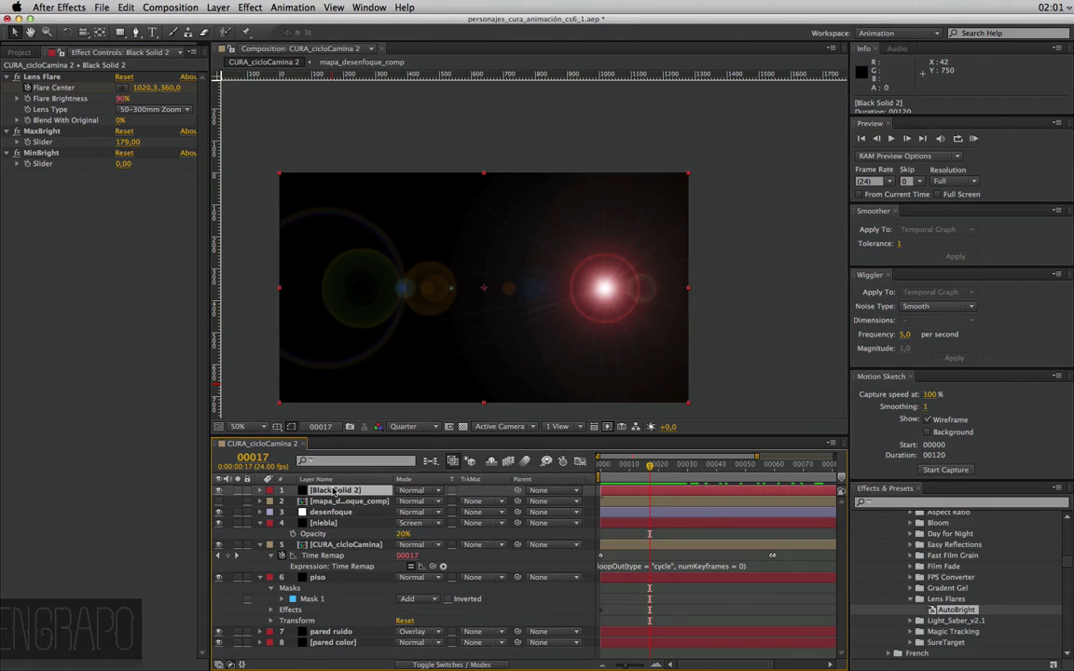
Reveal the layer's animated properties and delete the Flare Center keyframes
key(u)
click(616, 638)
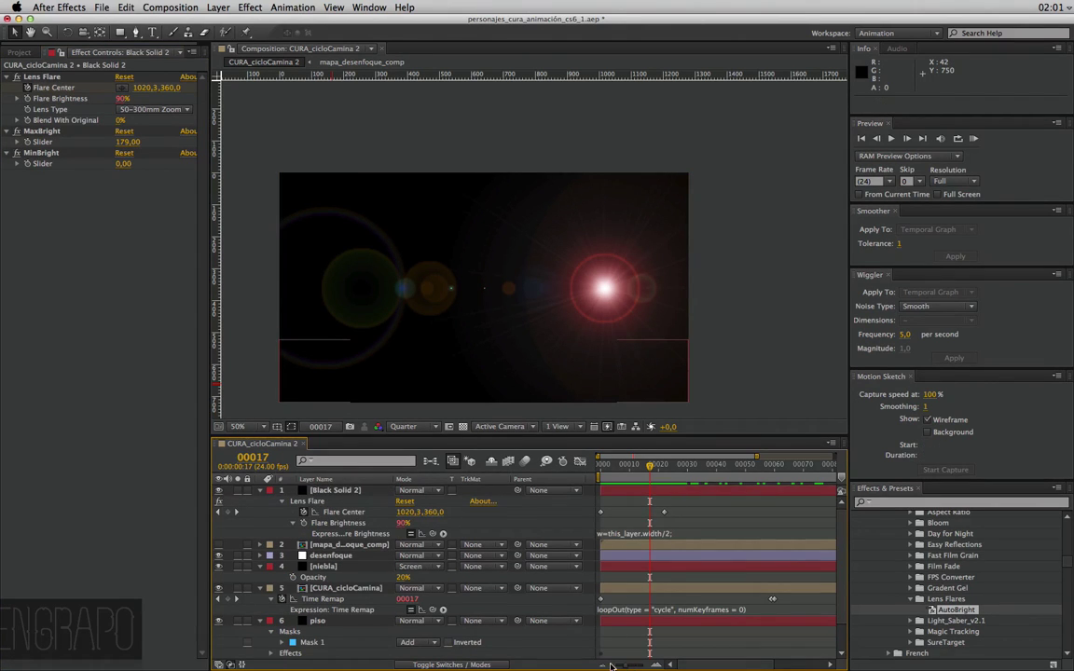
click(610, 666)
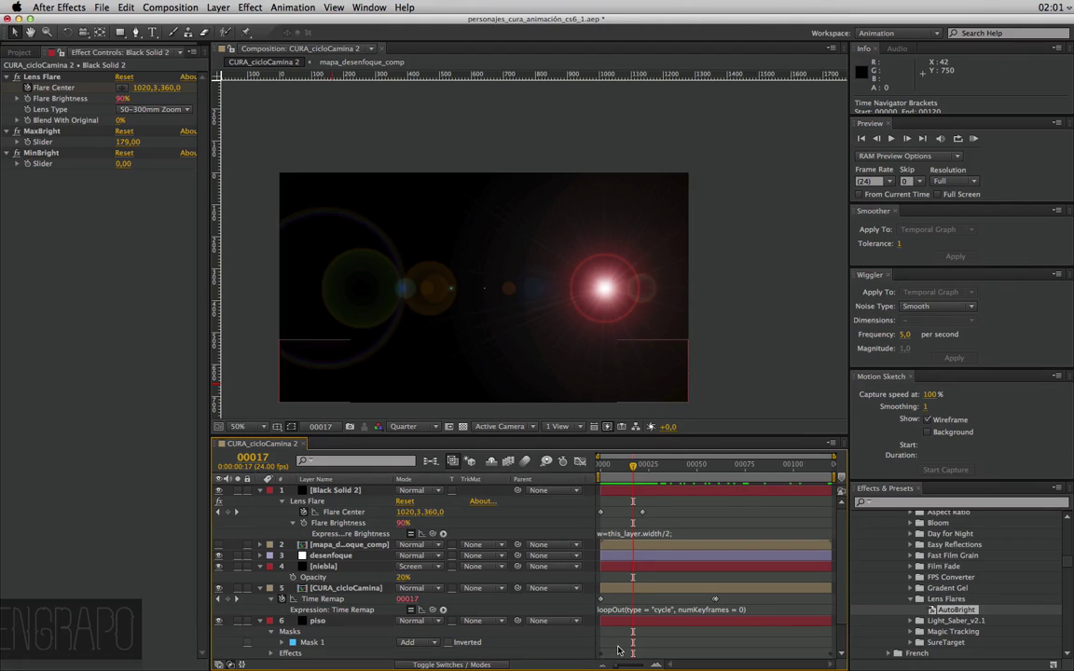
click(337, 528)
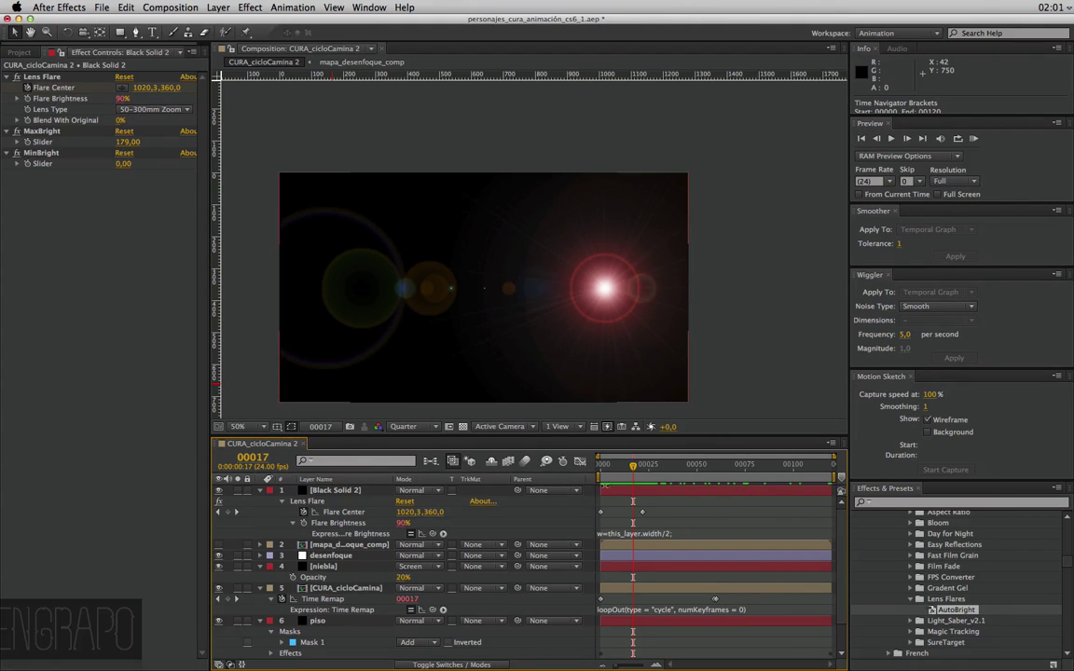
drag(633, 464, 660, 468)
drag(754, 466, 716, 467)
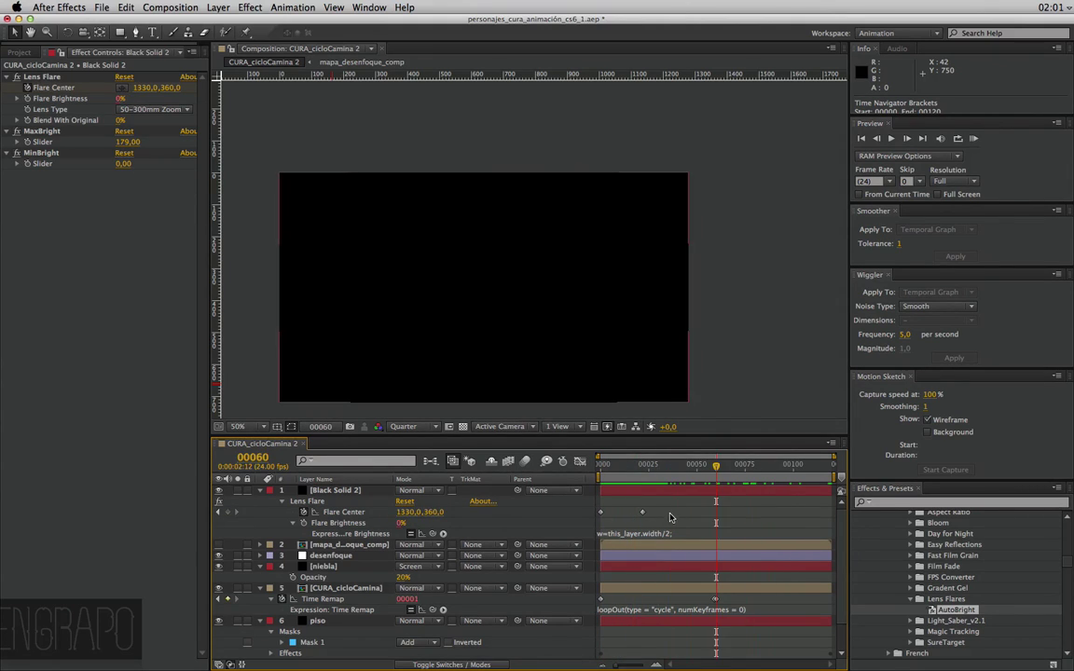
click(343, 512)
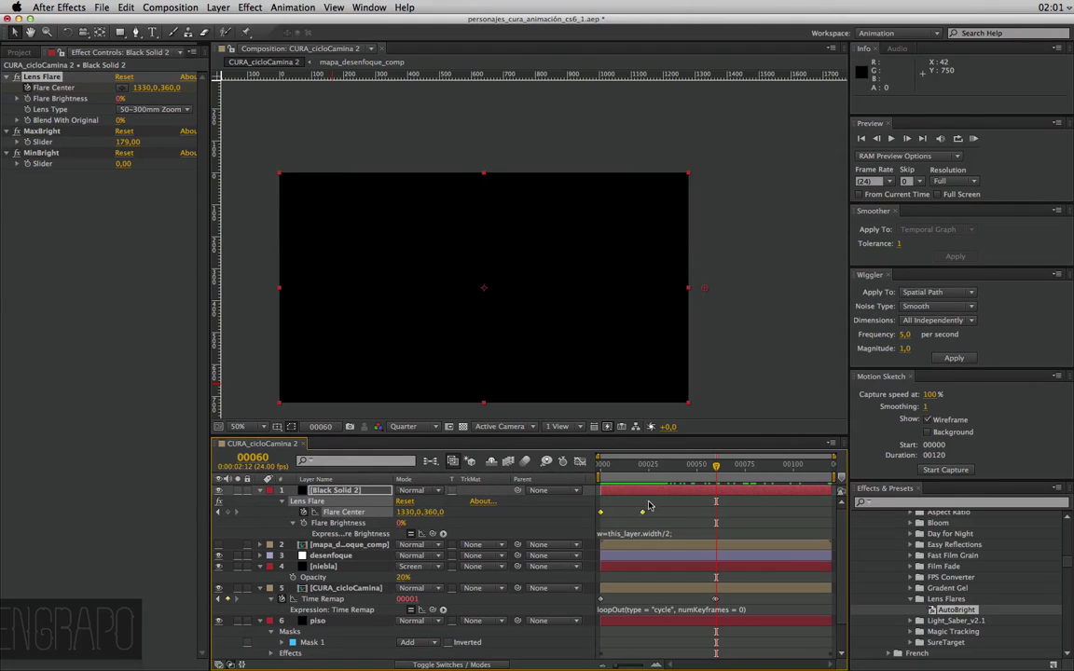
key(Delete)
Fix Flare Center at 1236, 18 near the top-right corner and raise MinBright to 126
key(End)
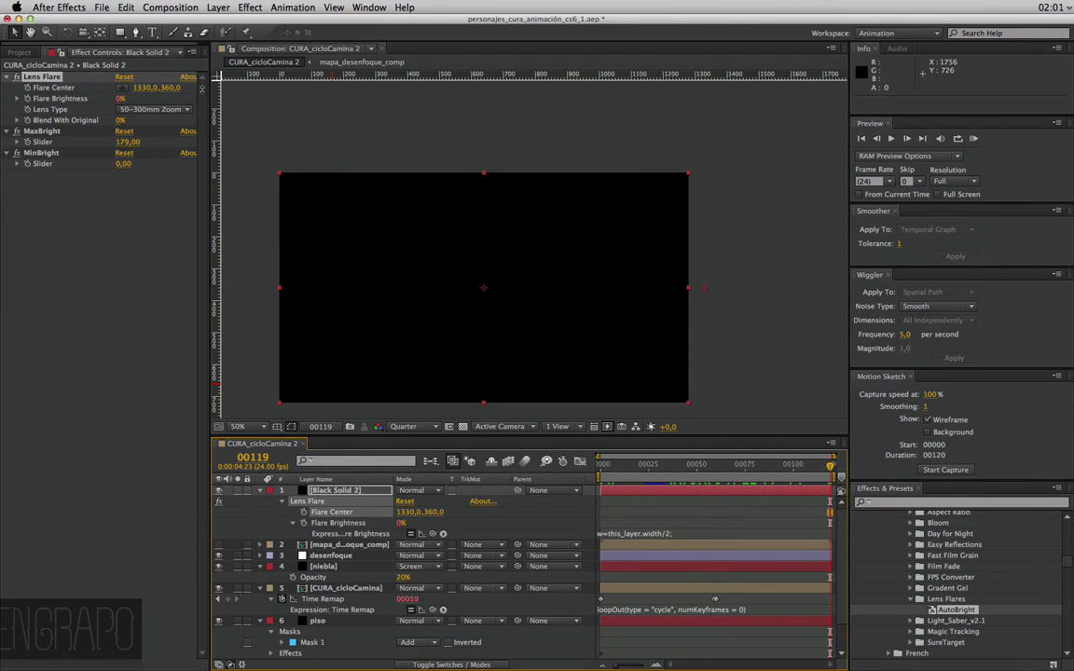
click(122, 95)
click(675, 178)
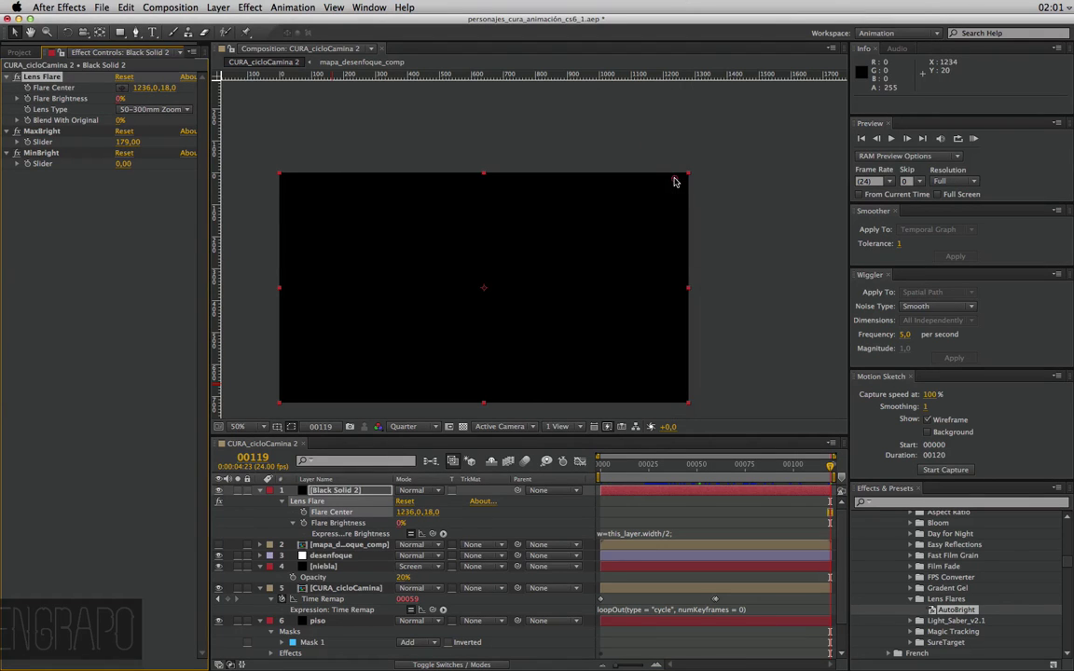
key(space)
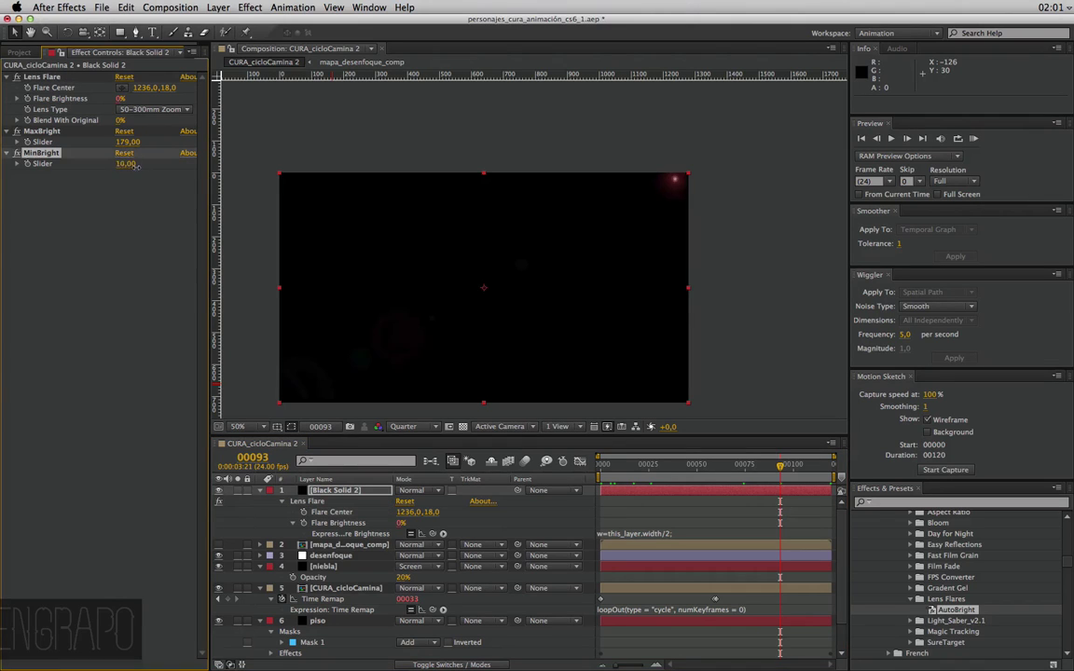
drag(122, 165, 199, 165)
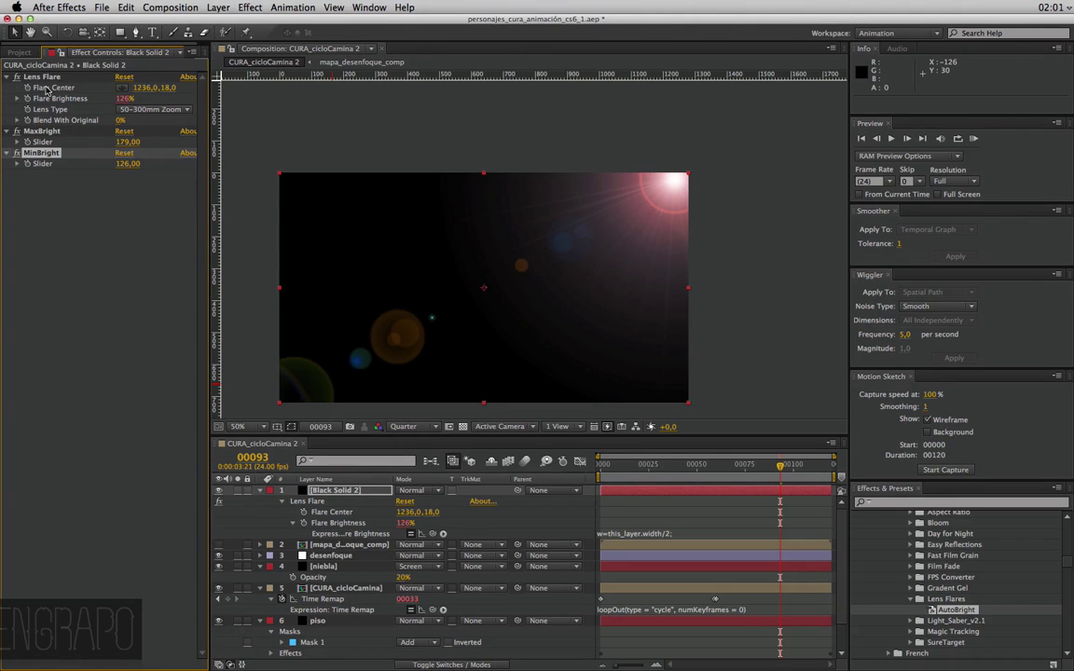
click(47, 78)
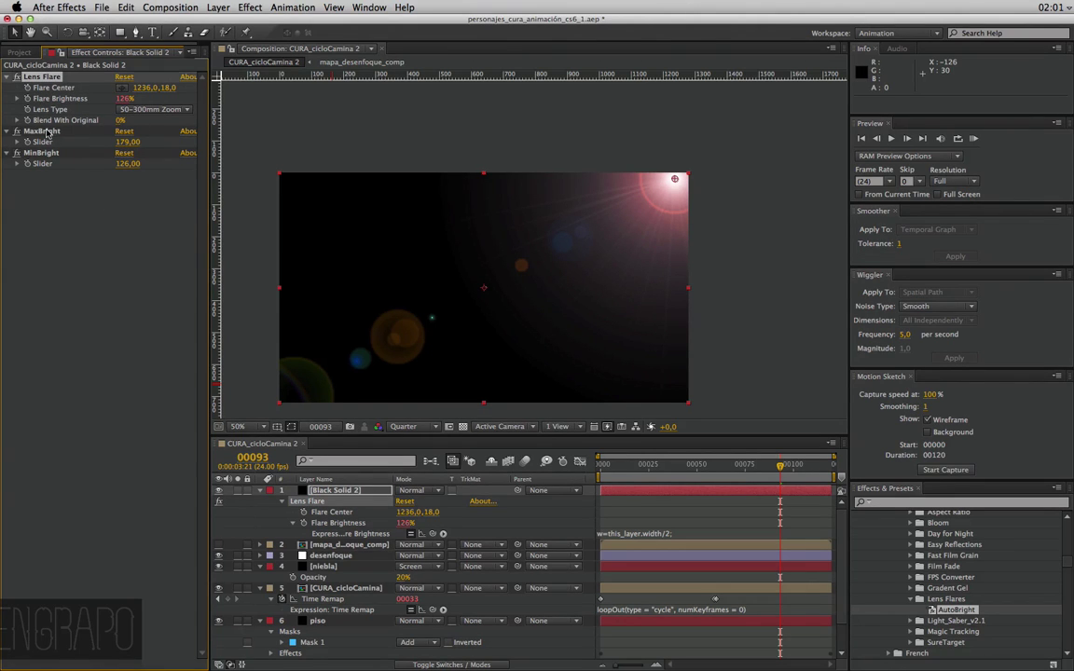
click(249, 7)
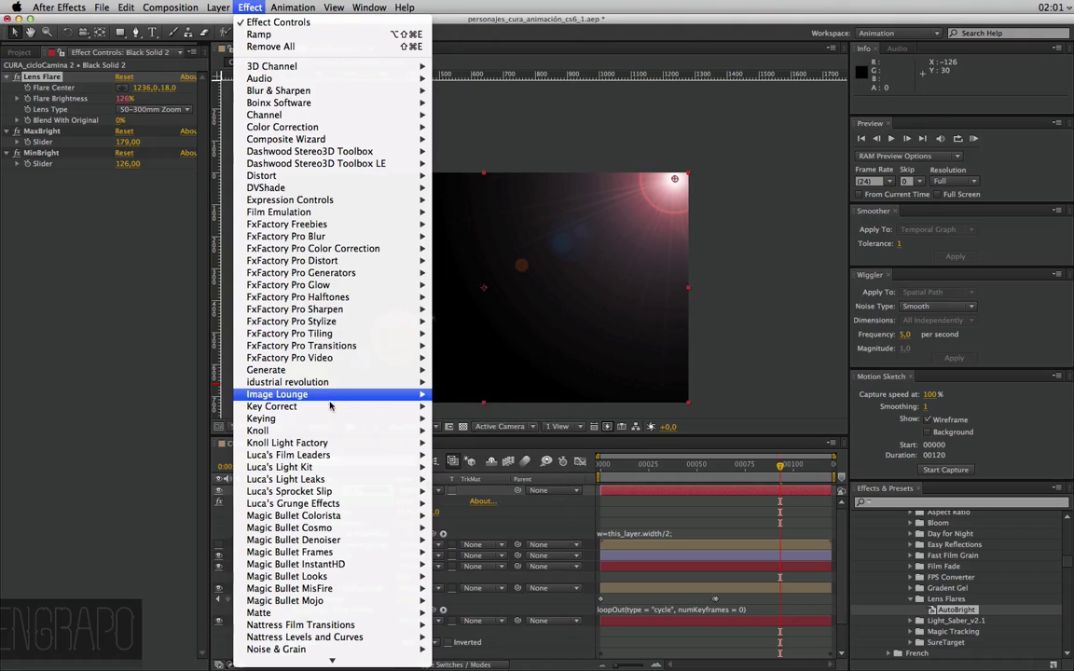
Dismiss the effects menu and rename the Black Solid 2 layer to 'brillo'
mouse_move(313, 370)
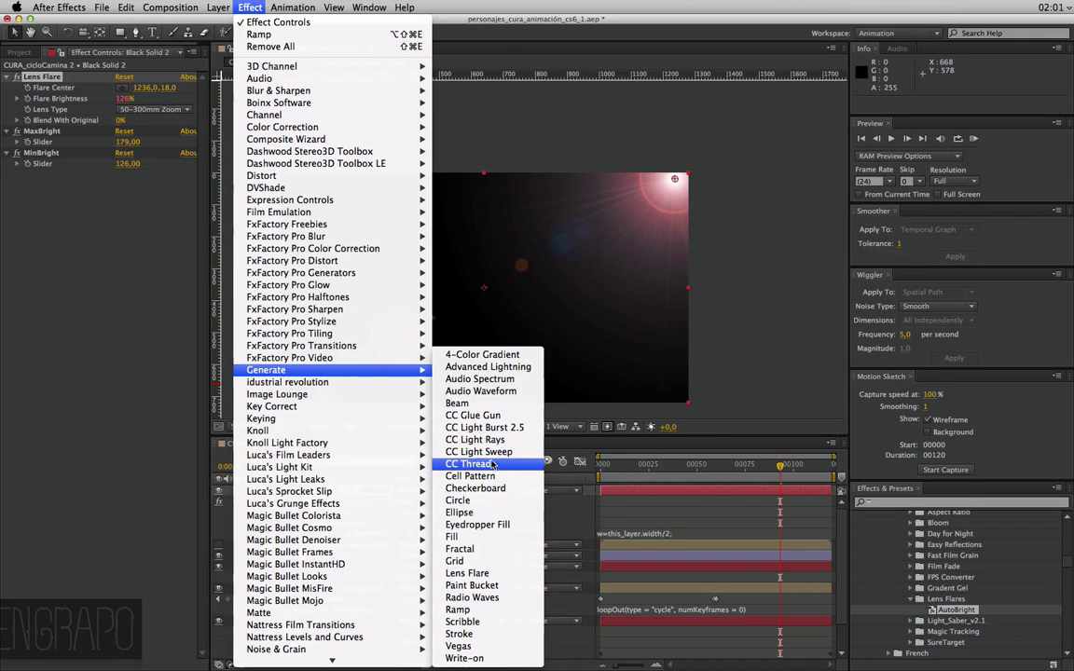
click(557, 556)
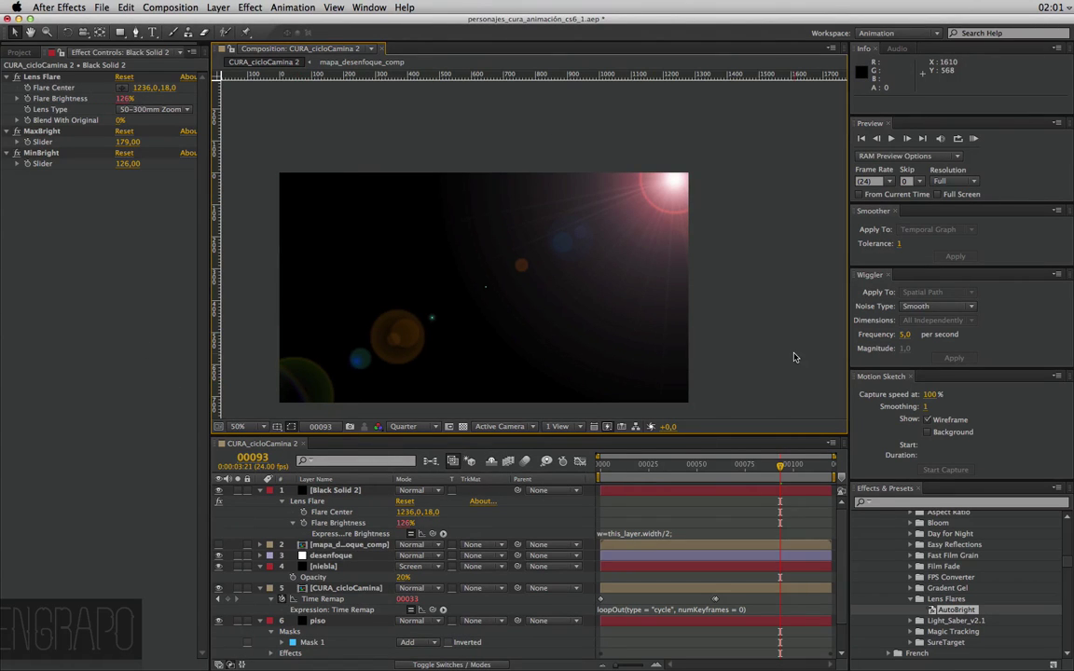
click(830, 464)
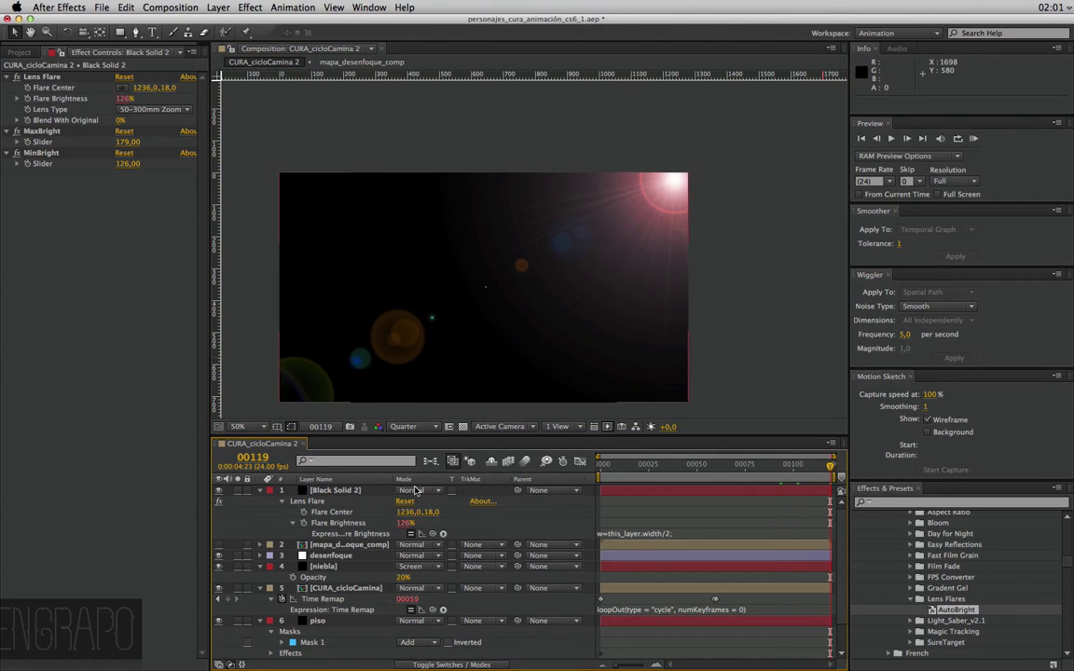
click(347, 490)
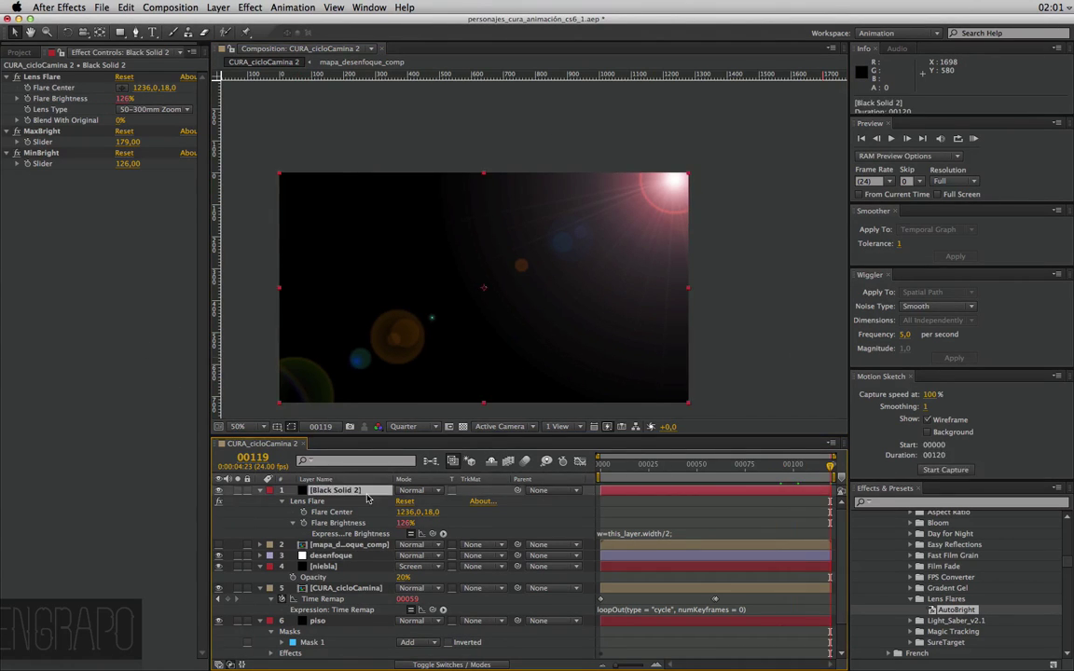
key(Return)
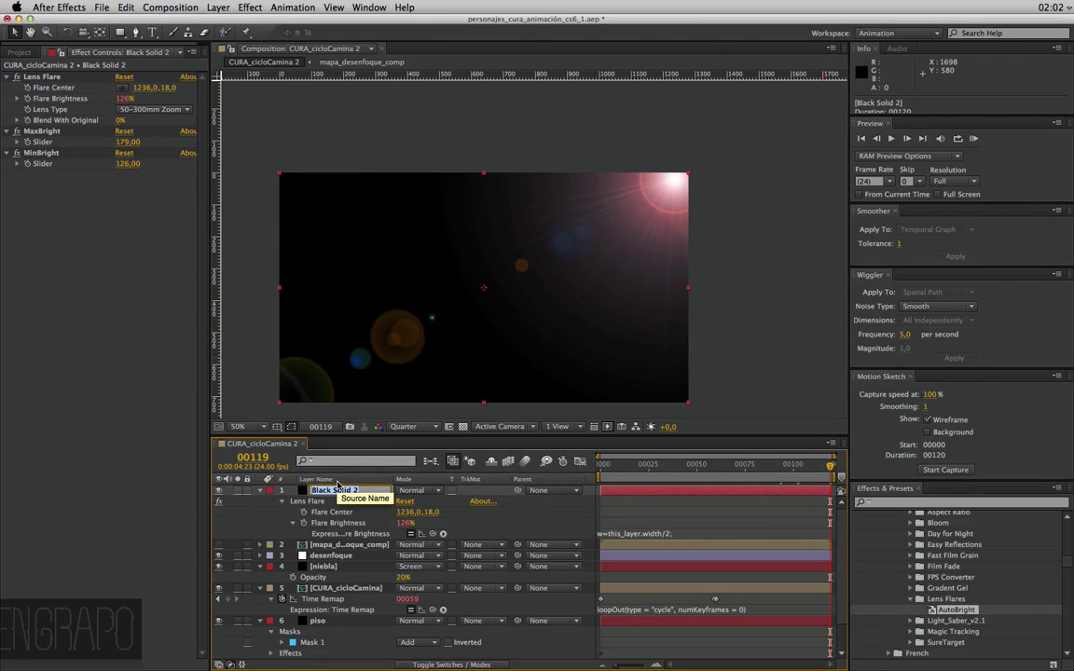
text(brillo)
key(Return)
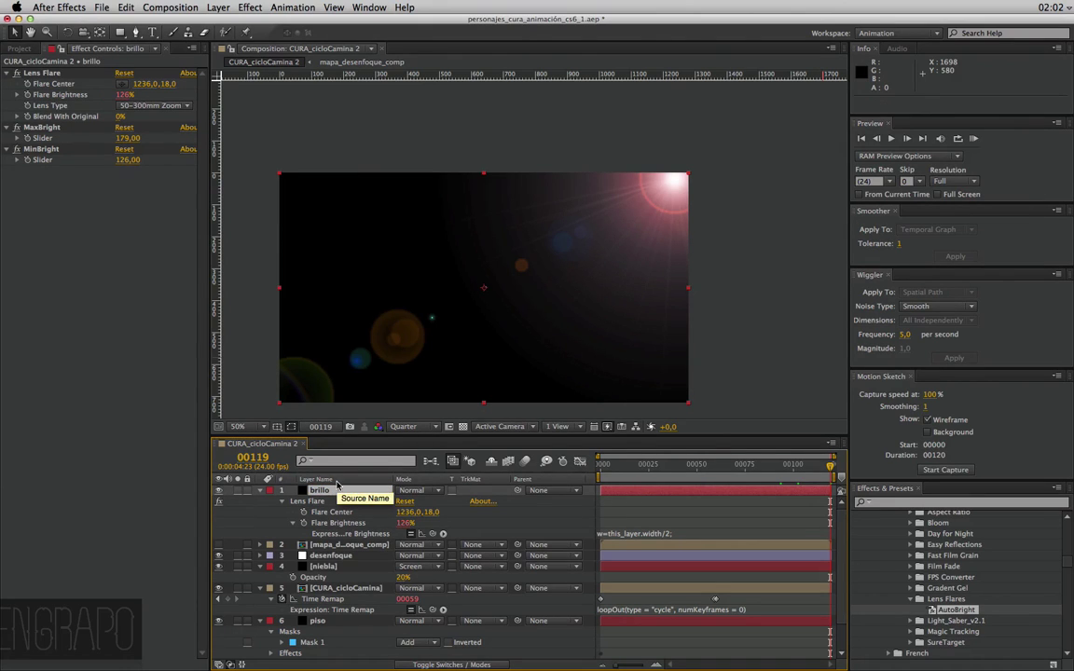
Set the brillo layer's mode to Screen and move Flare Center to 1290, -74
click(415, 491)
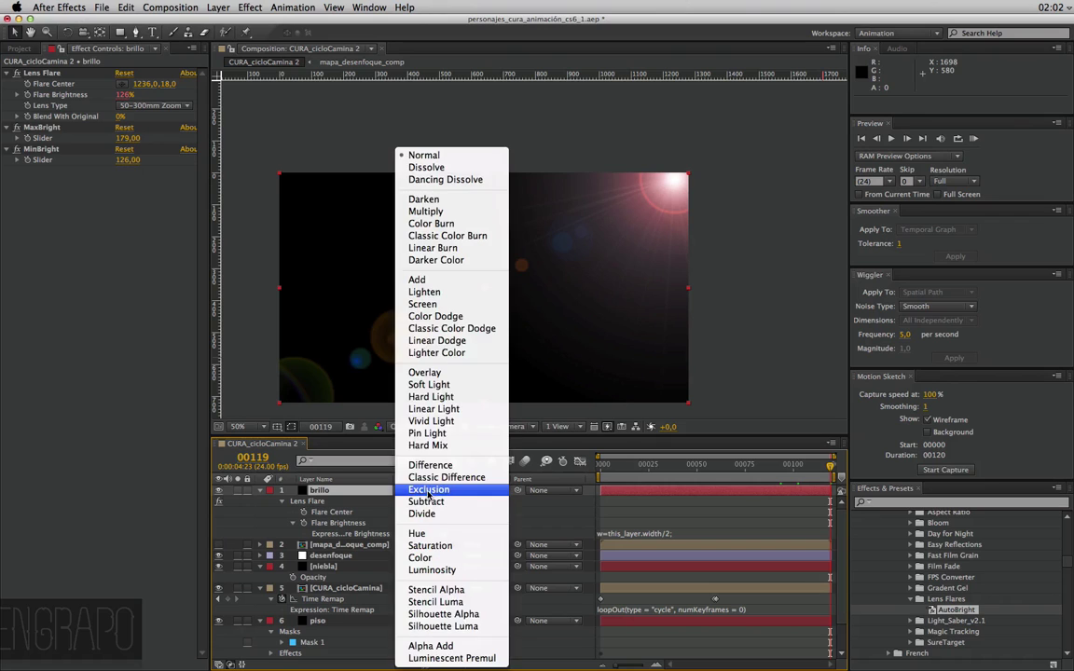
click(447, 304)
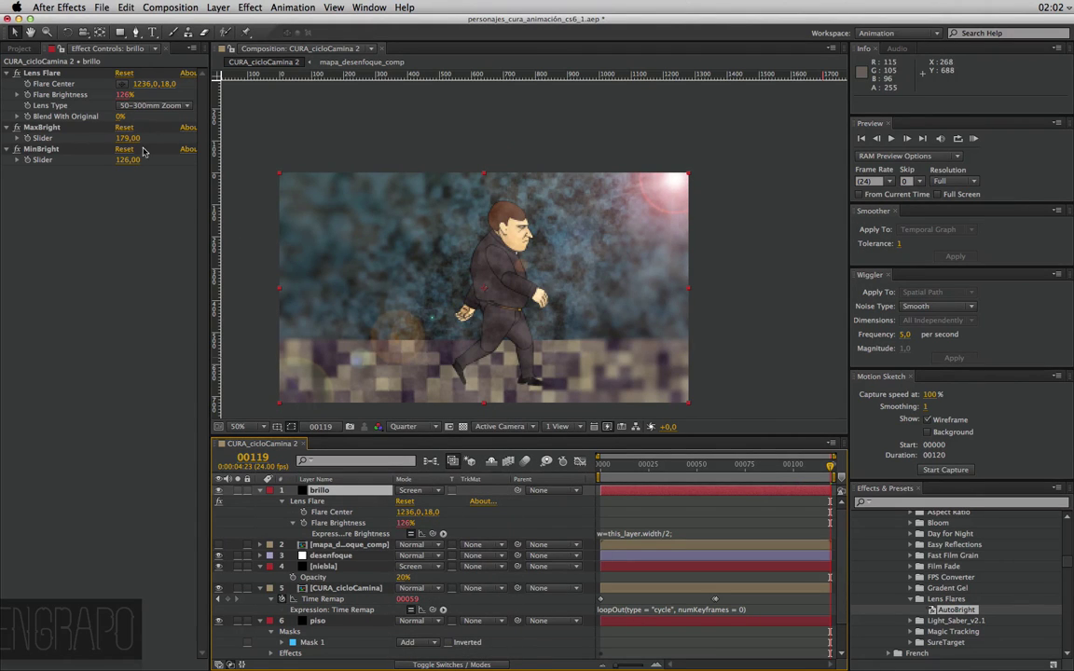
mouse_move(157, 87)
mouse_down()
mouse_move(126, 86)
mouse_move(173, 90)
mouse_move(158, 85)
mouse_up()
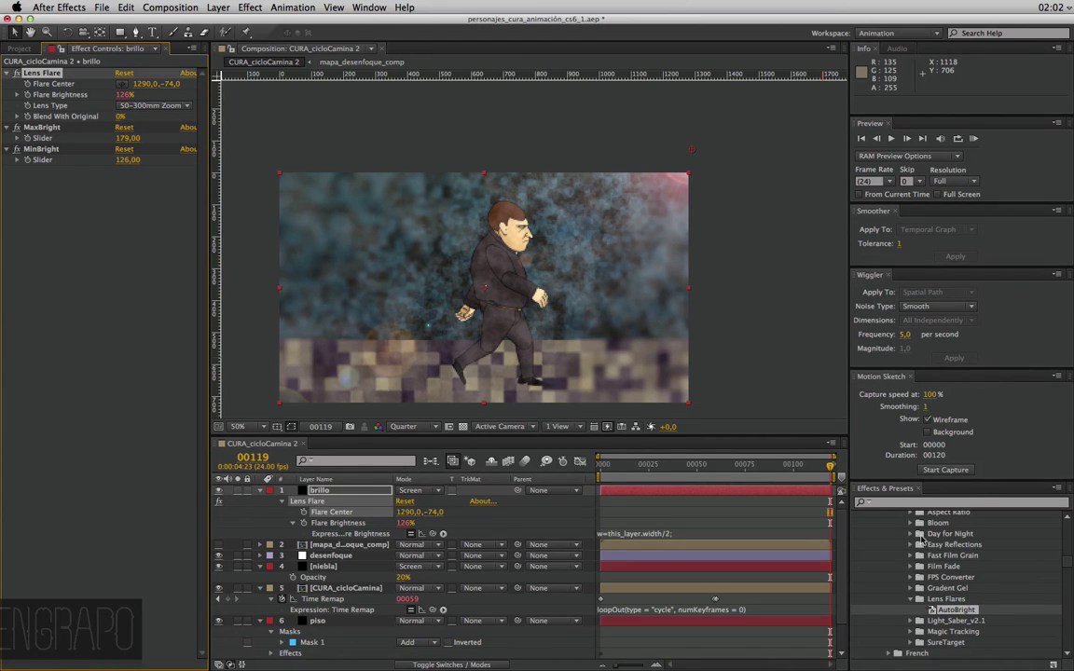
scroll(922, 541, down, 10)
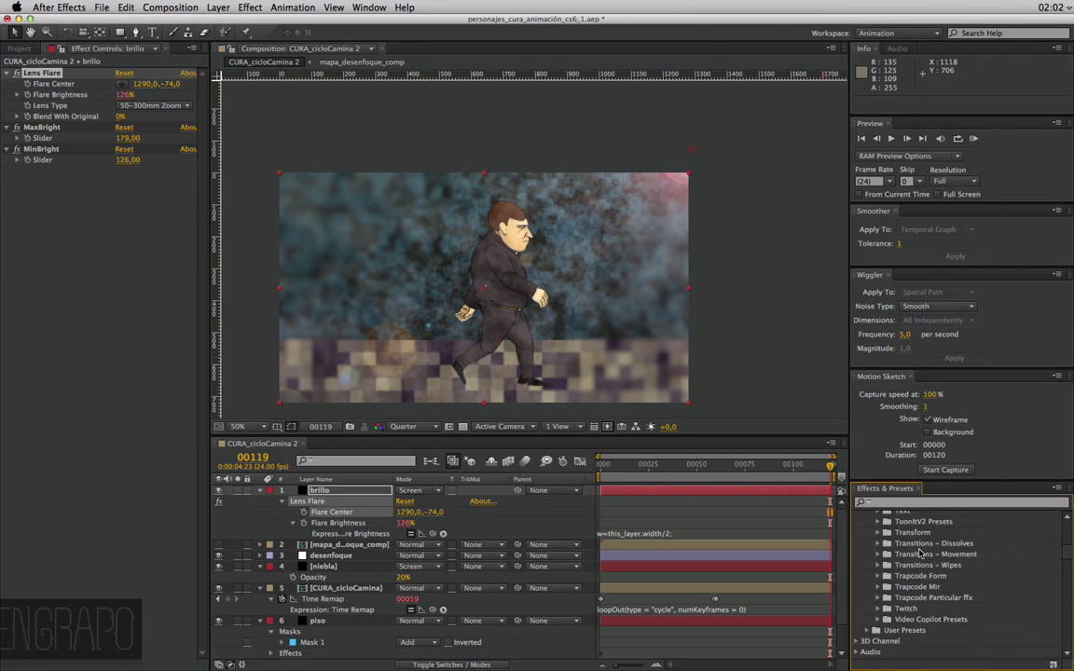
scroll(896, 548, up, 15)
Apply Distort > Turbulent Displace to the brillo layer, at Amount 50 and Size 100
click(858, 520)
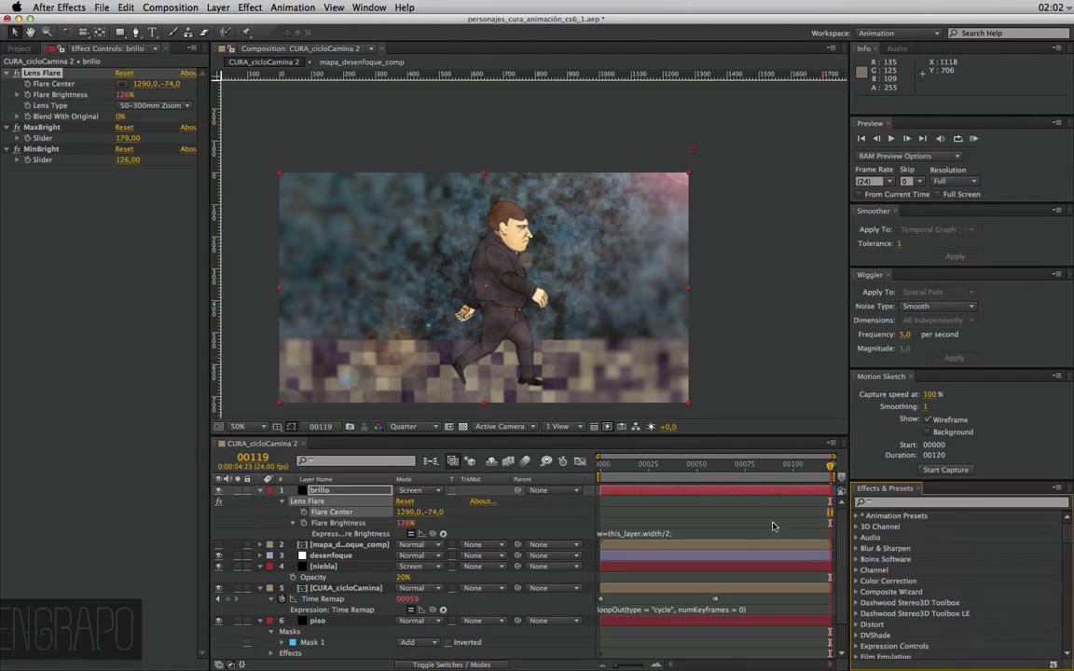
click(405, 474)
click(326, 486)
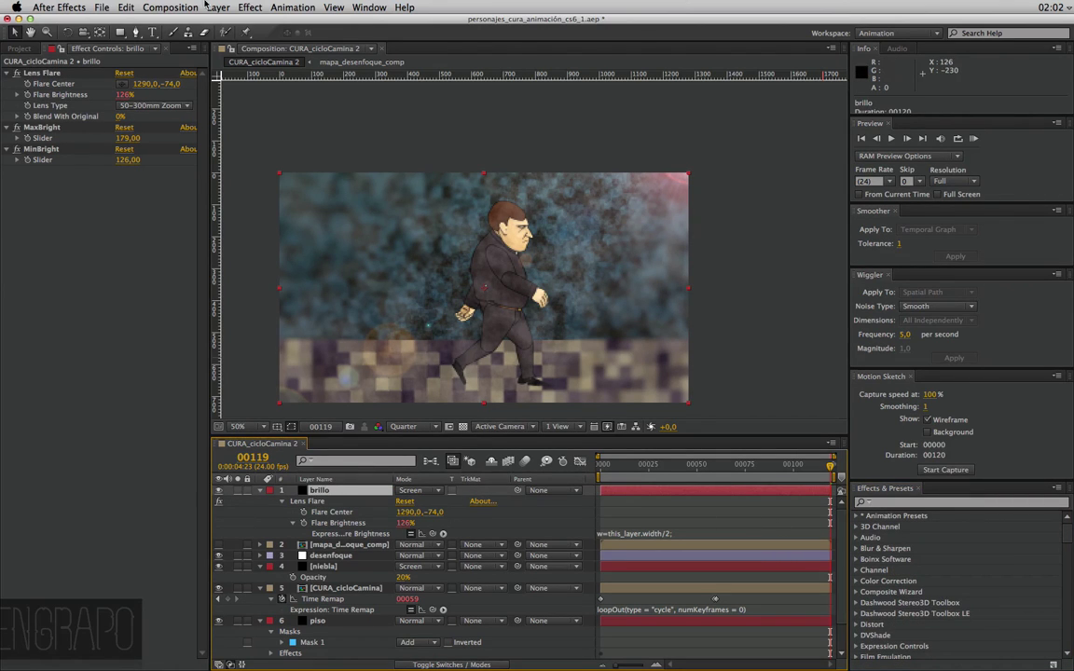
click(250, 8)
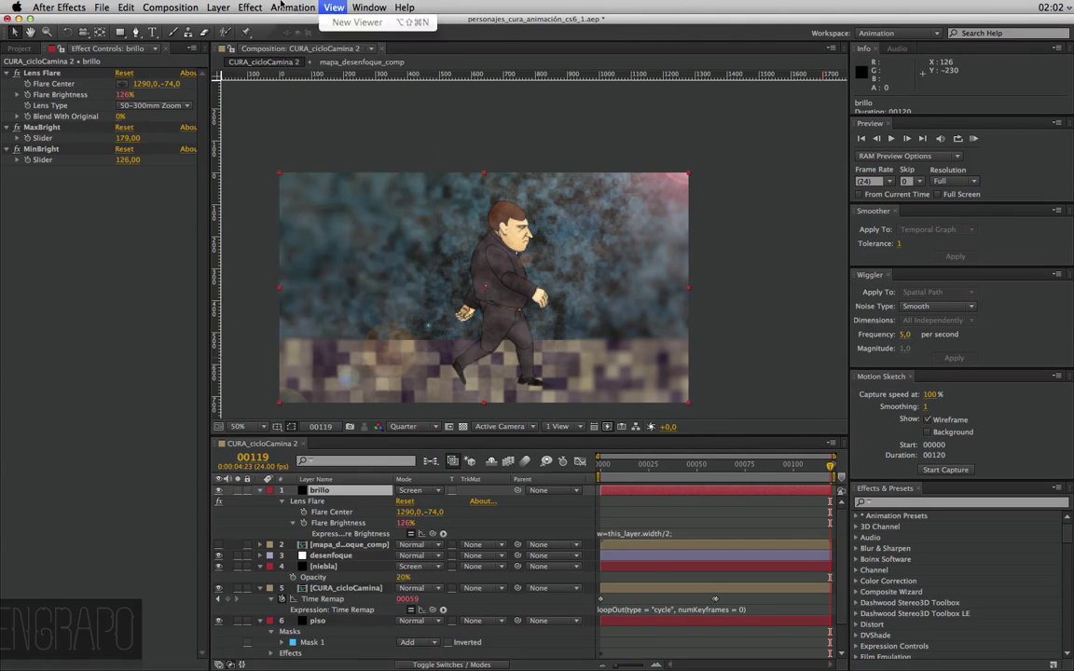
mouse_move(335, 664)
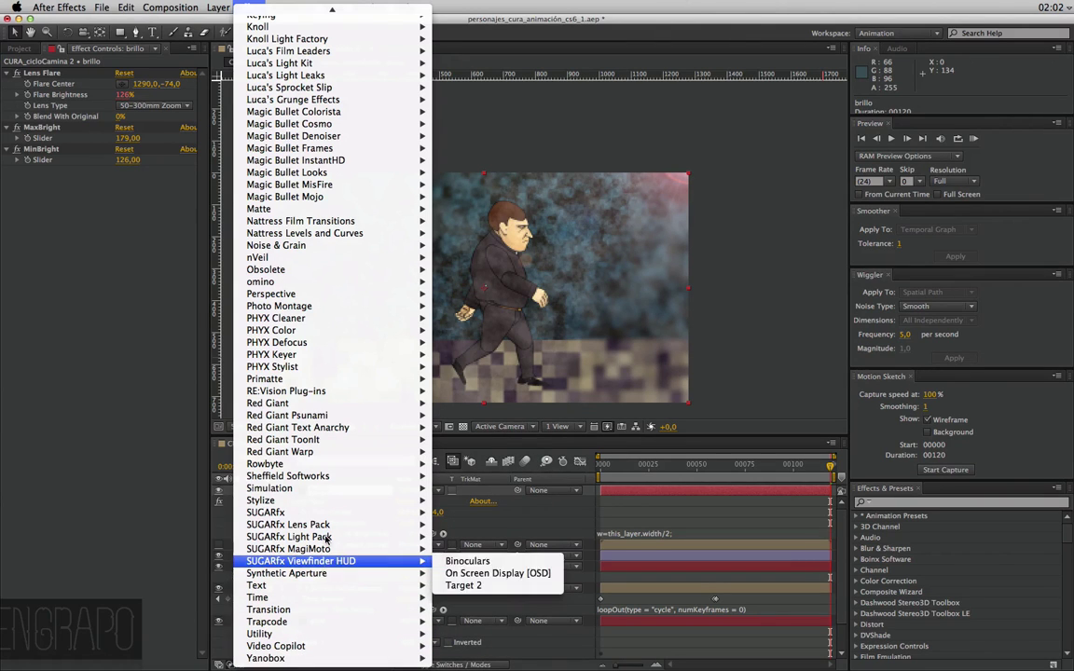
mouse_move(313, 489)
mouse_move(286, 504)
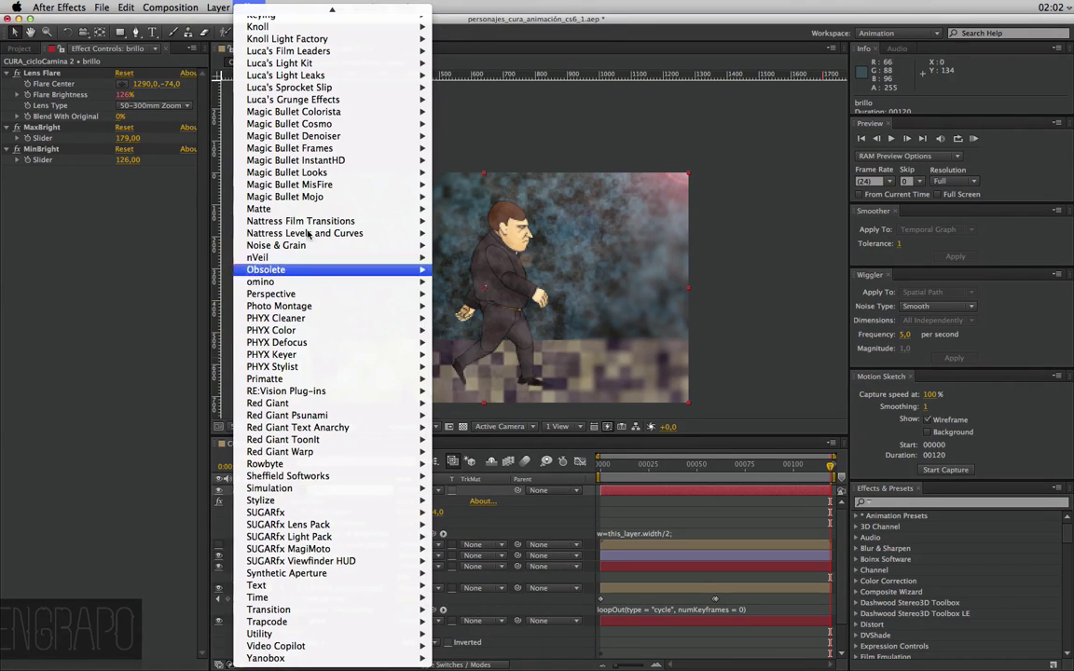
click(249, 9)
click(249, 9)
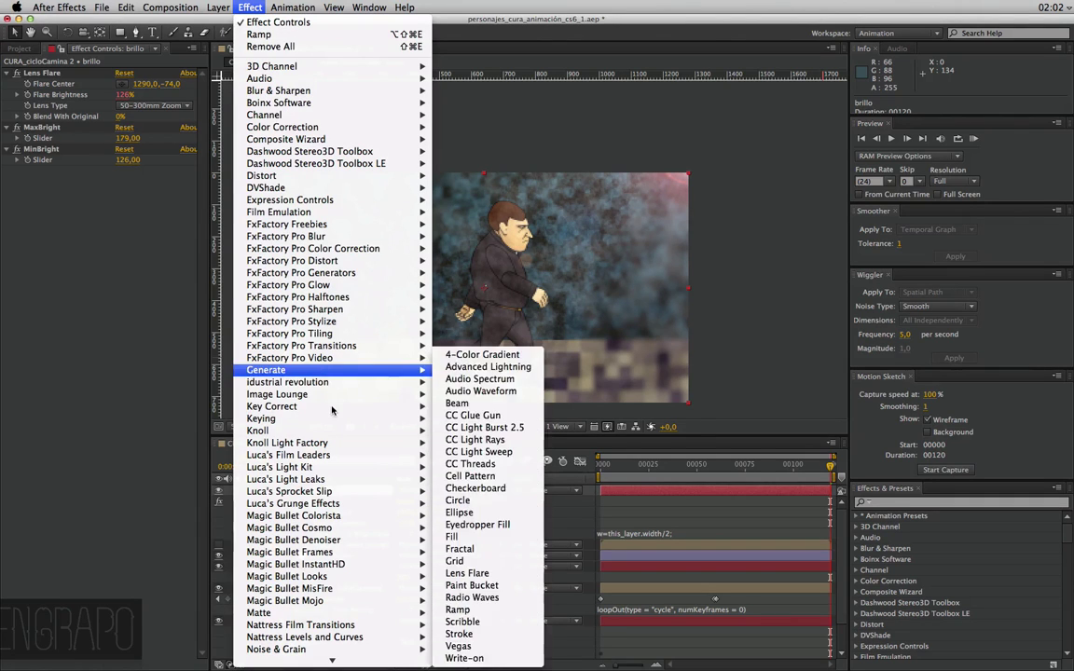
mouse_move(308, 175)
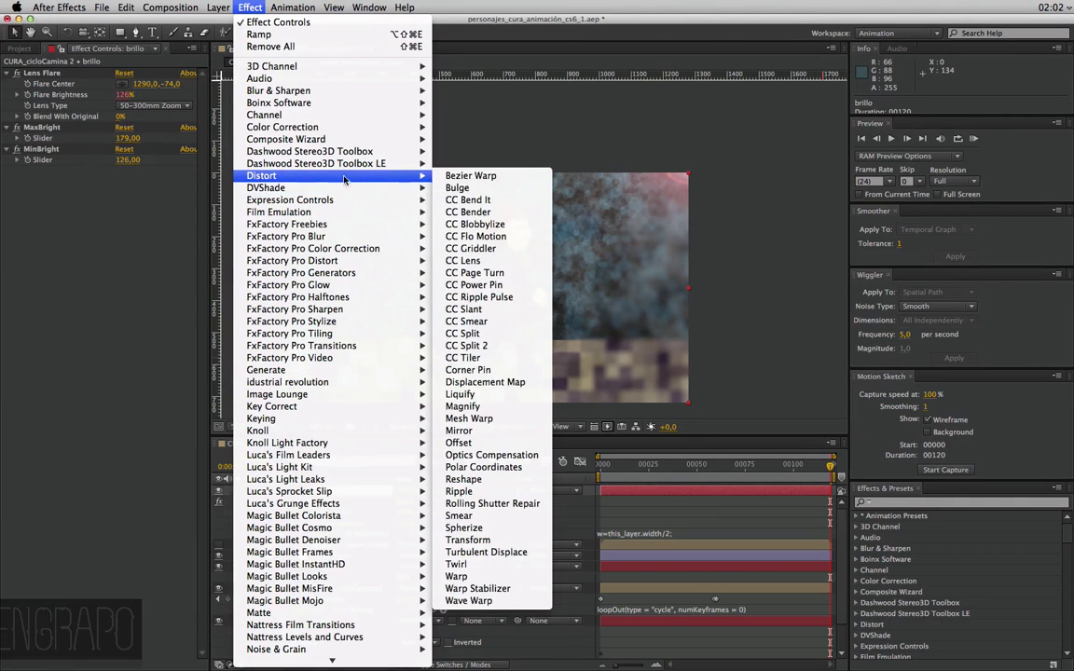
click(505, 554)
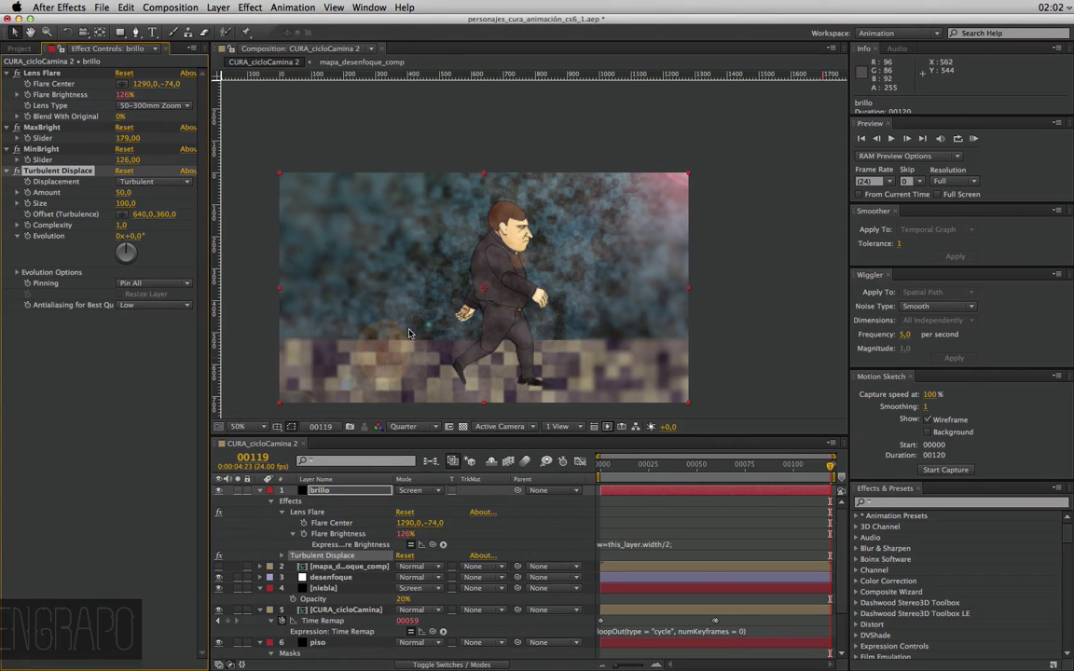
Zoom the comp view to 100%, play the preview, and toggle Turbulent Displace to compare
key(z)
click(528, 221)
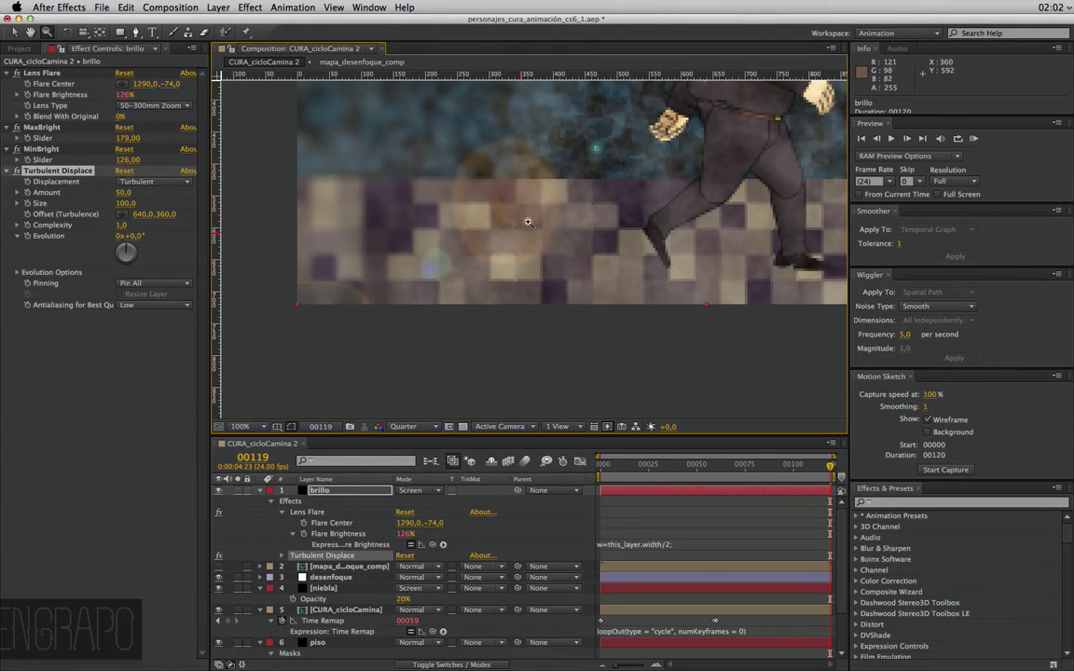
key(space)
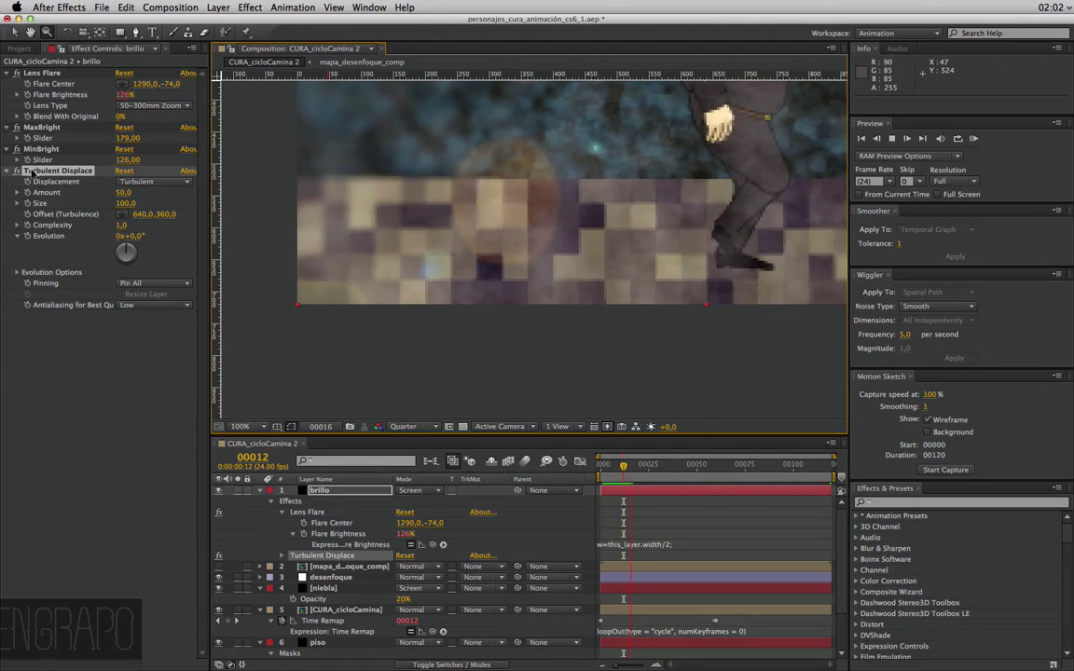
key(space)
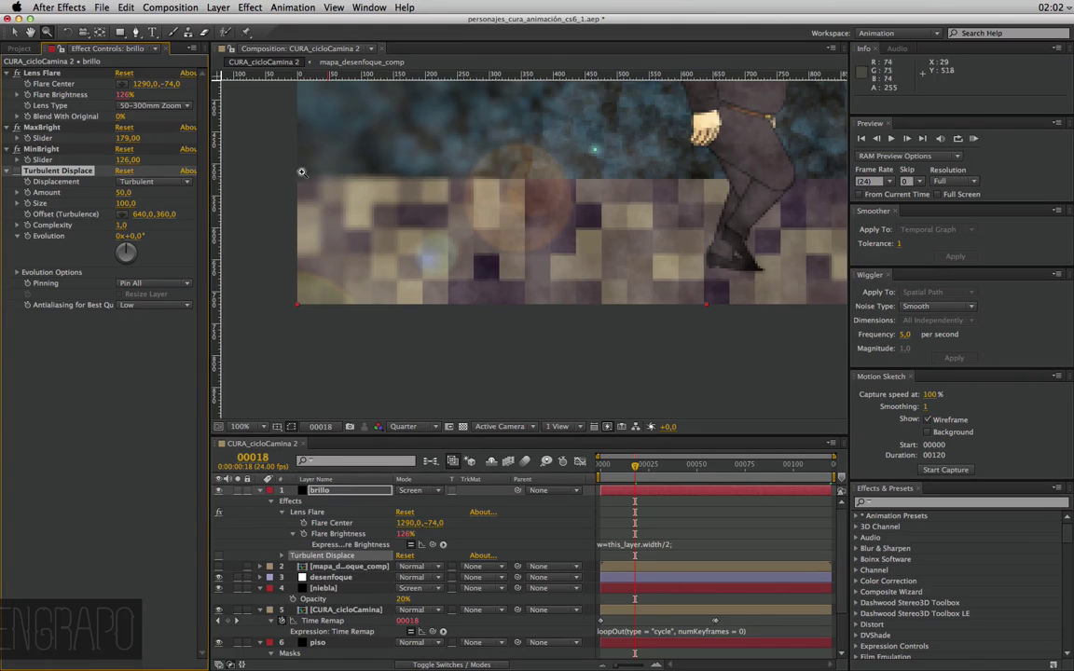
click(17, 170)
Zoom back to 50%, return to the Selection tool, and search 'glow' in Effects & Presets
alt+click(641, 166)
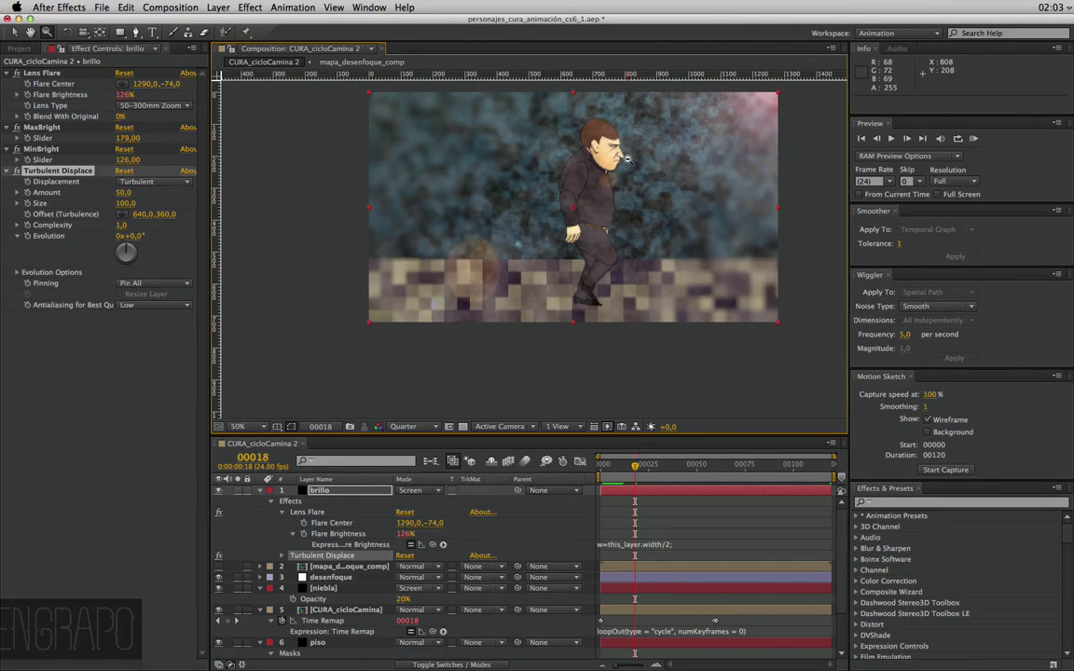
key(v)
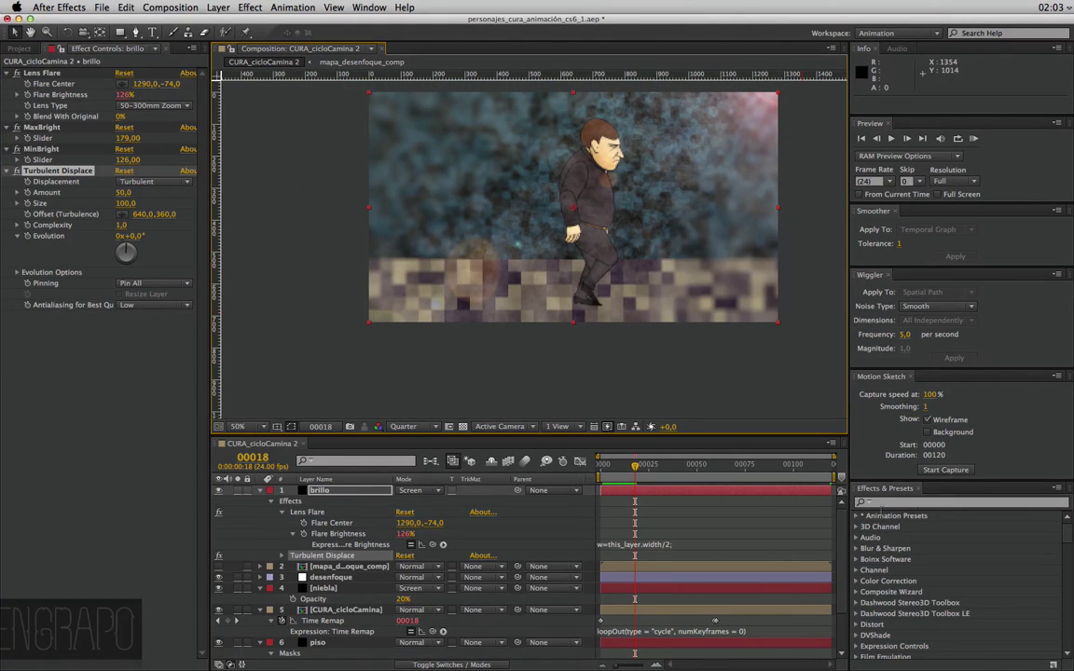
click(246, 7)
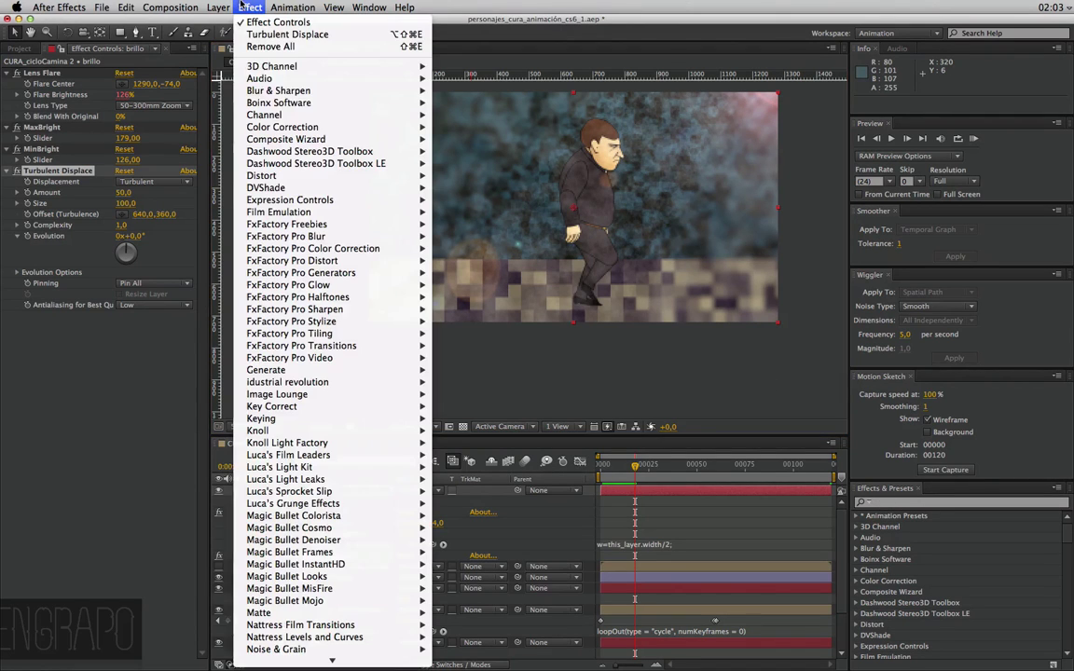
scroll(350, 654, down, 10)
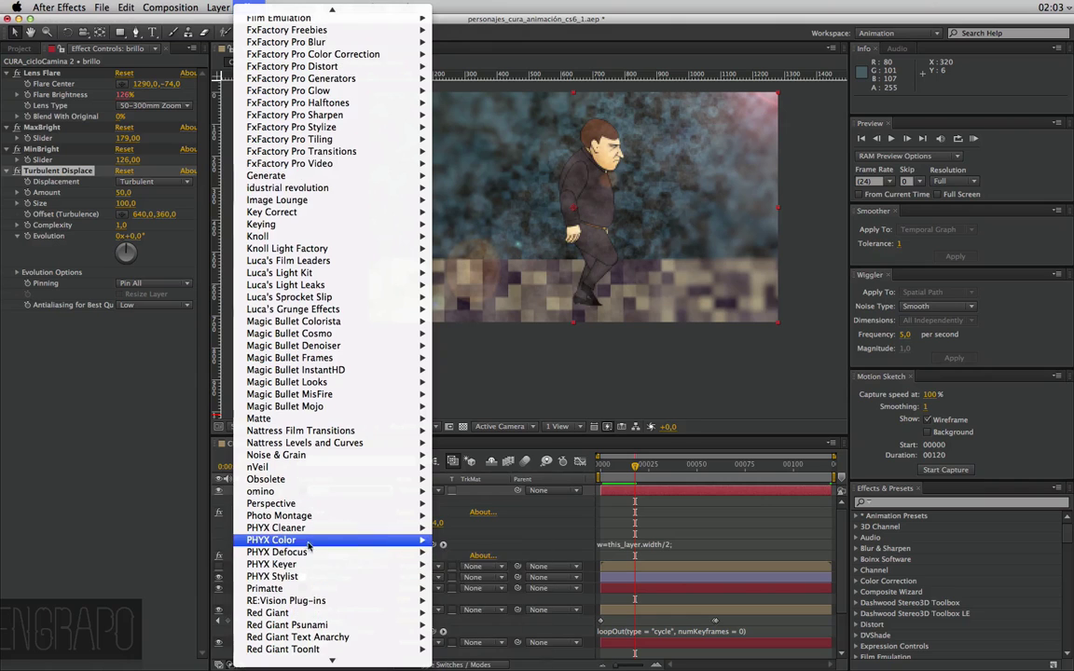
click(241, 6)
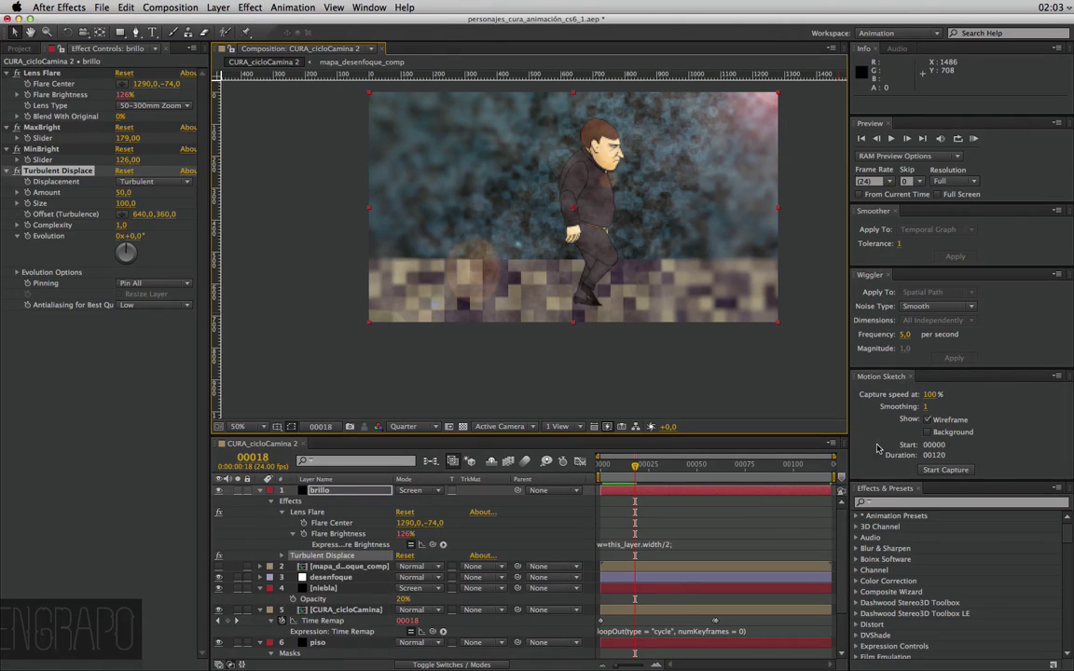
click(885, 503)
text(glow)
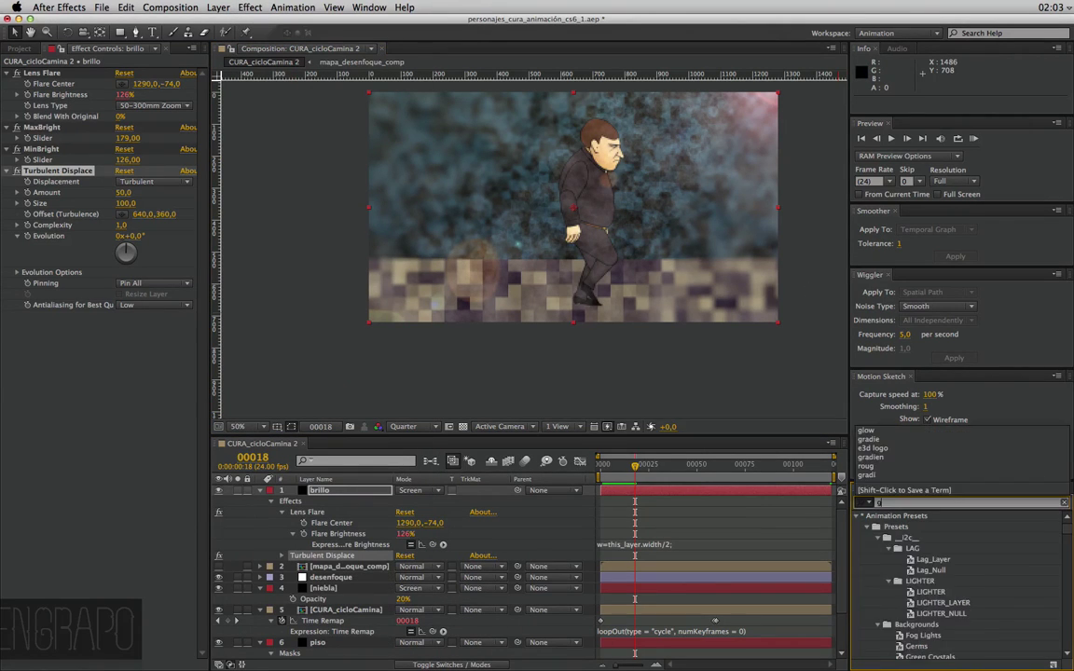
scroll(937, 560, down, 8)
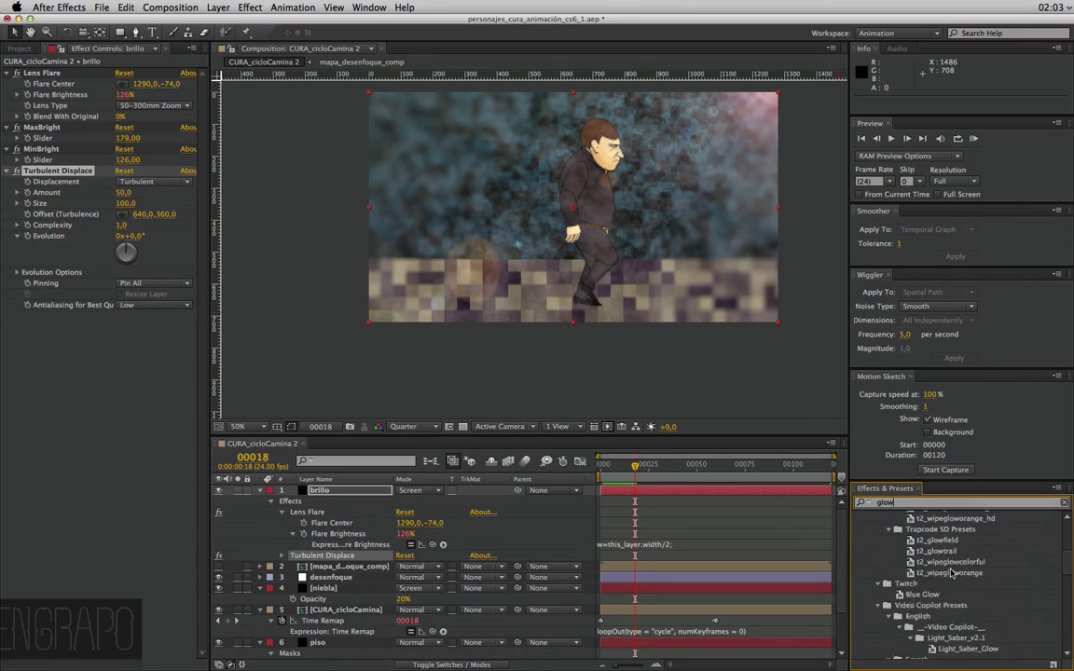
click(885, 633)
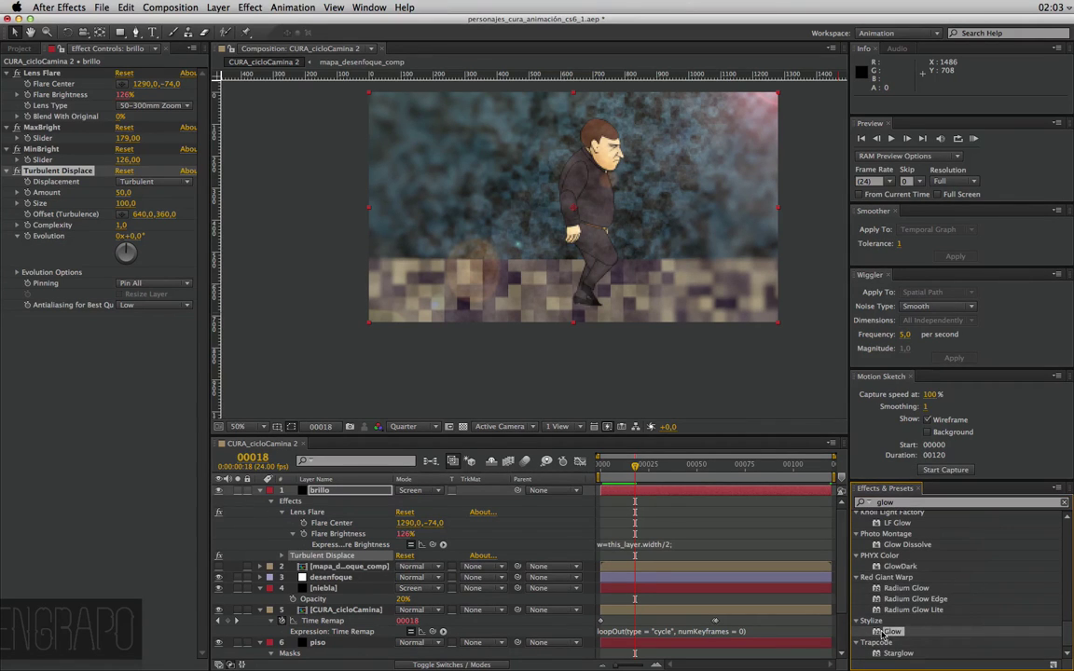
Apply Stylize > Glow to the brillo layer (Threshold 60%, Radius 10, Intensity 1)
click(250, 7)
click(310, 478)
click(315, 492)
click(217, 6)
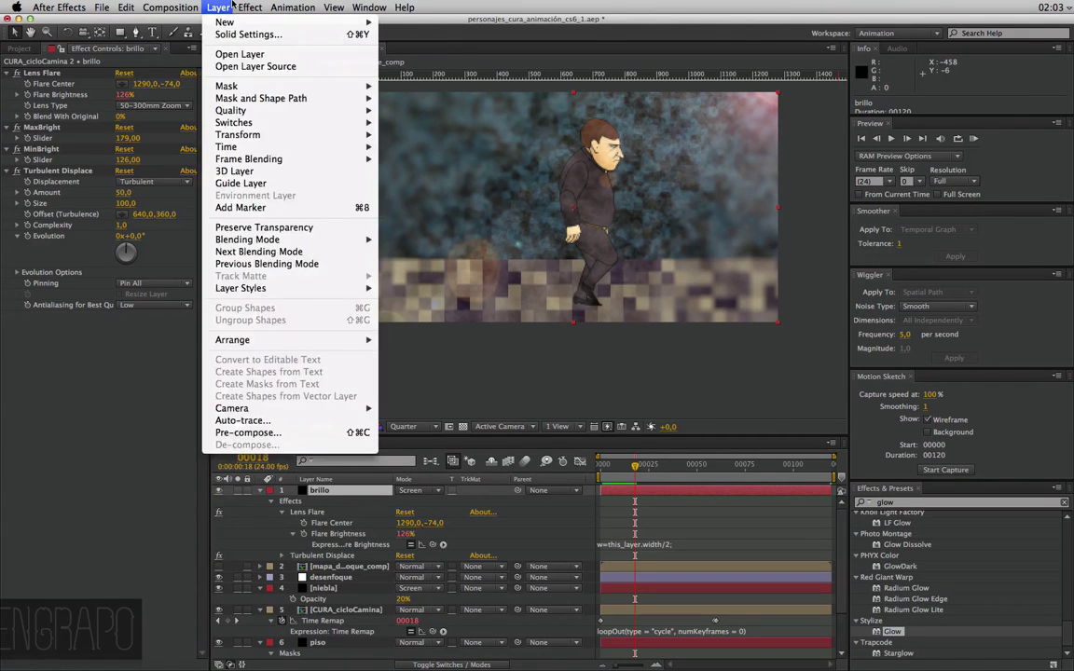
click(217, 6)
click(250, 7)
scroll(364, 578, down, 5)
scroll(364, 615, down, 5)
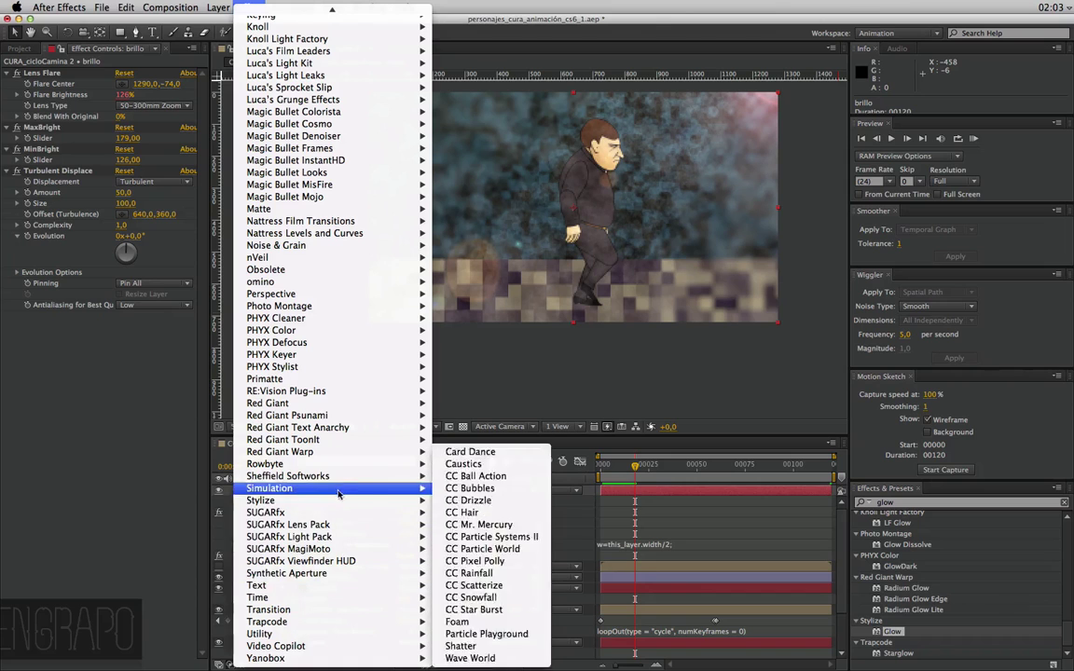
mouse_move(411, 501)
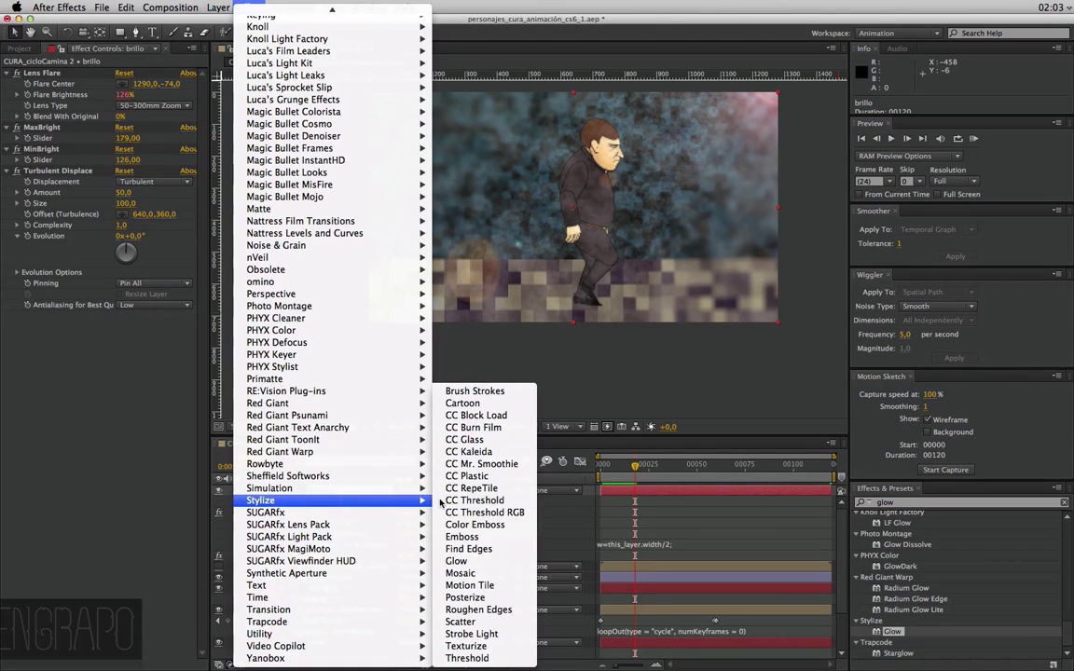
click(457, 560)
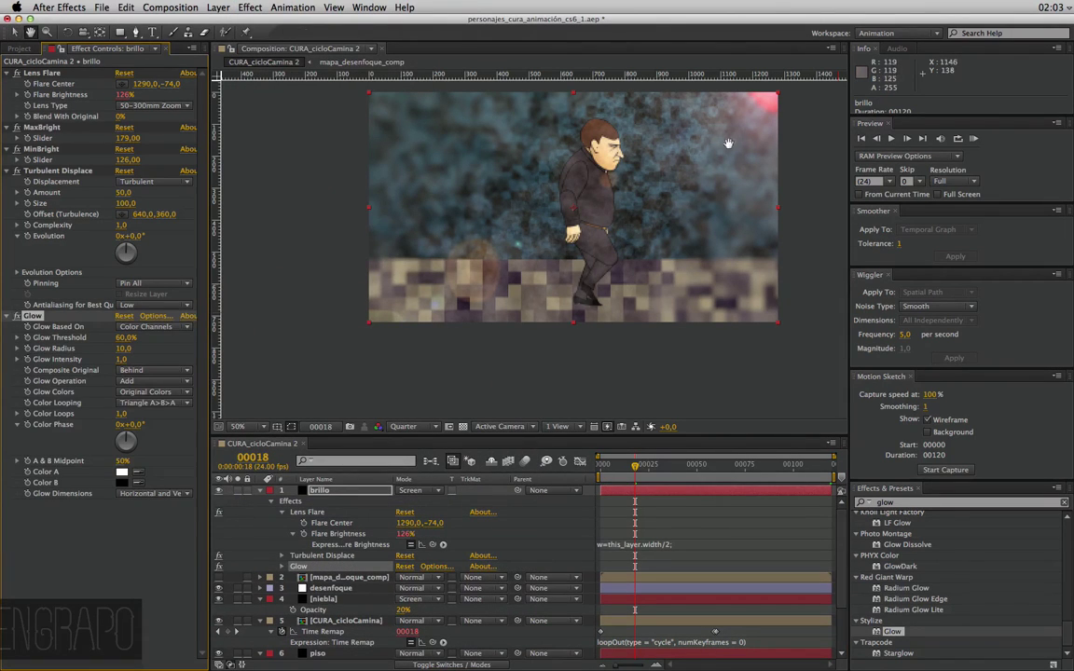
Keep Glow based on Color Channels with the original composited behind, undoing a threshold change
drag(725, 136, 703, 171)
click(168, 325)
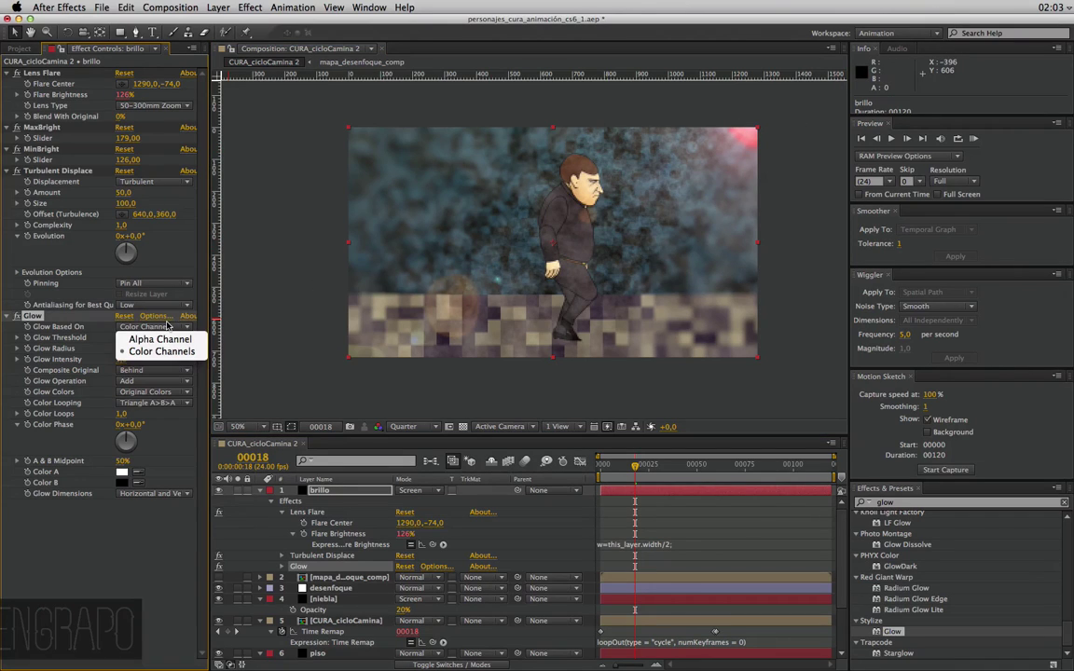
click(181, 315)
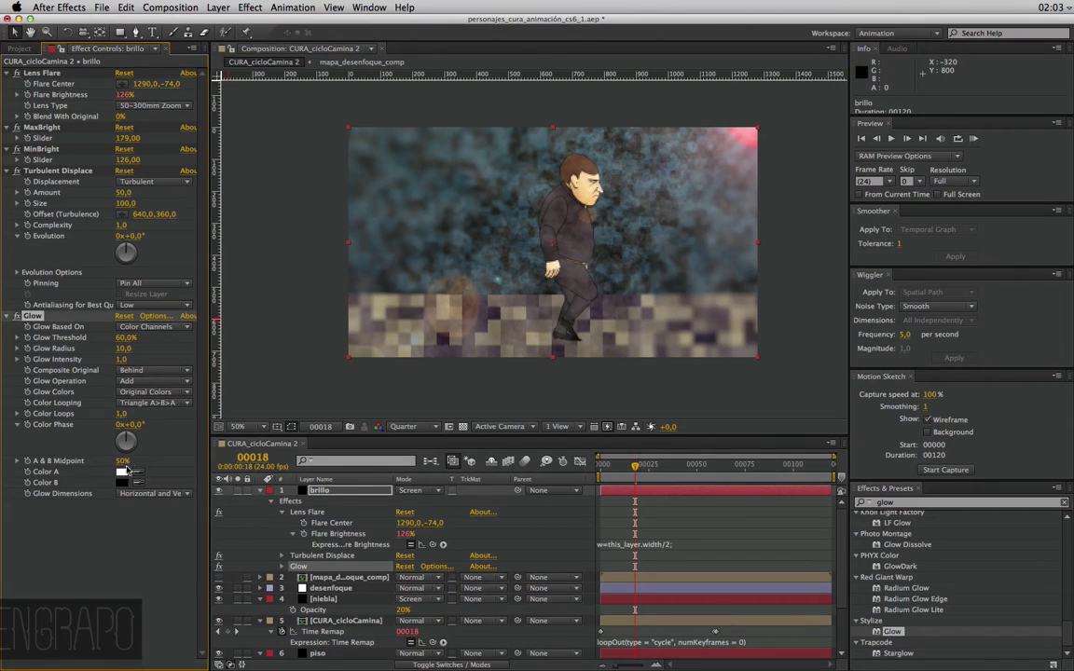
drag(124, 338, 151, 341)
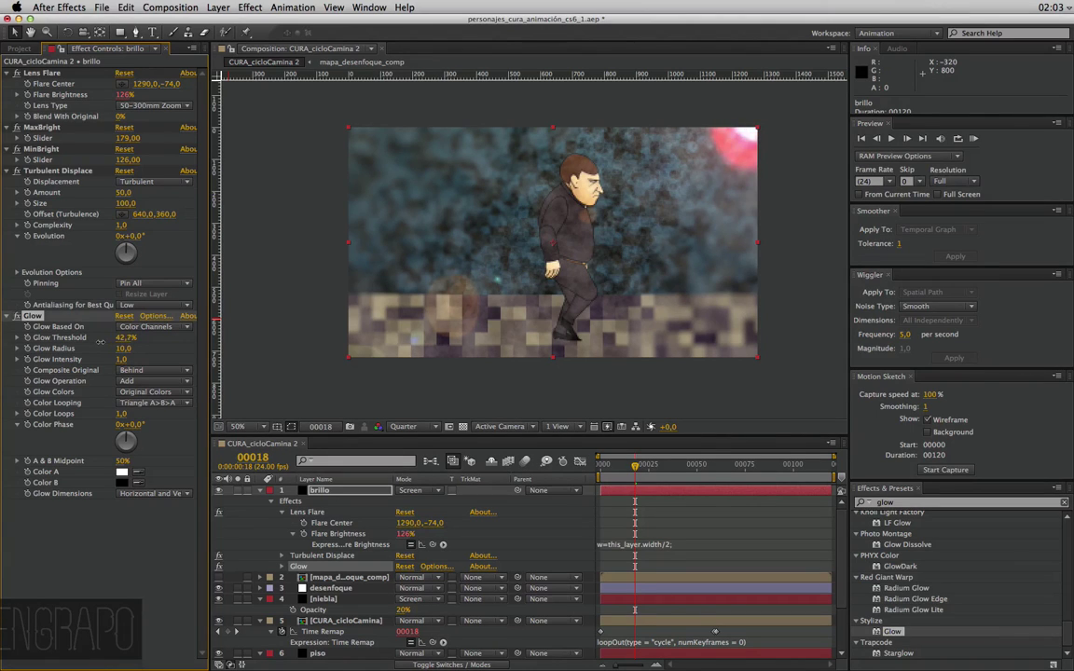
key(ctrl+z)
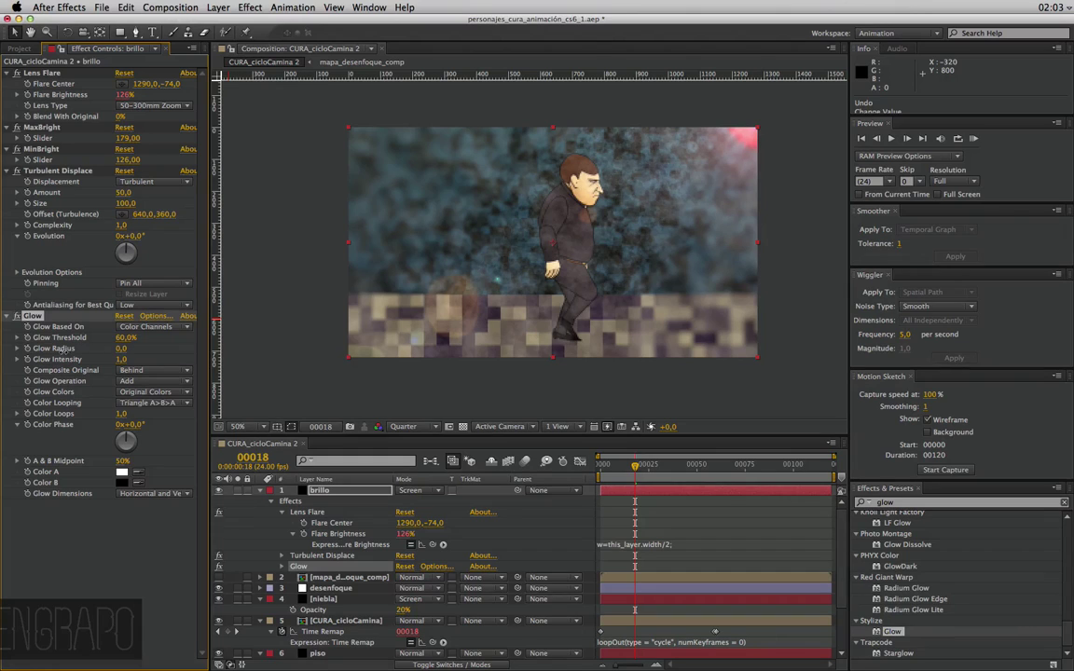
click(162, 371)
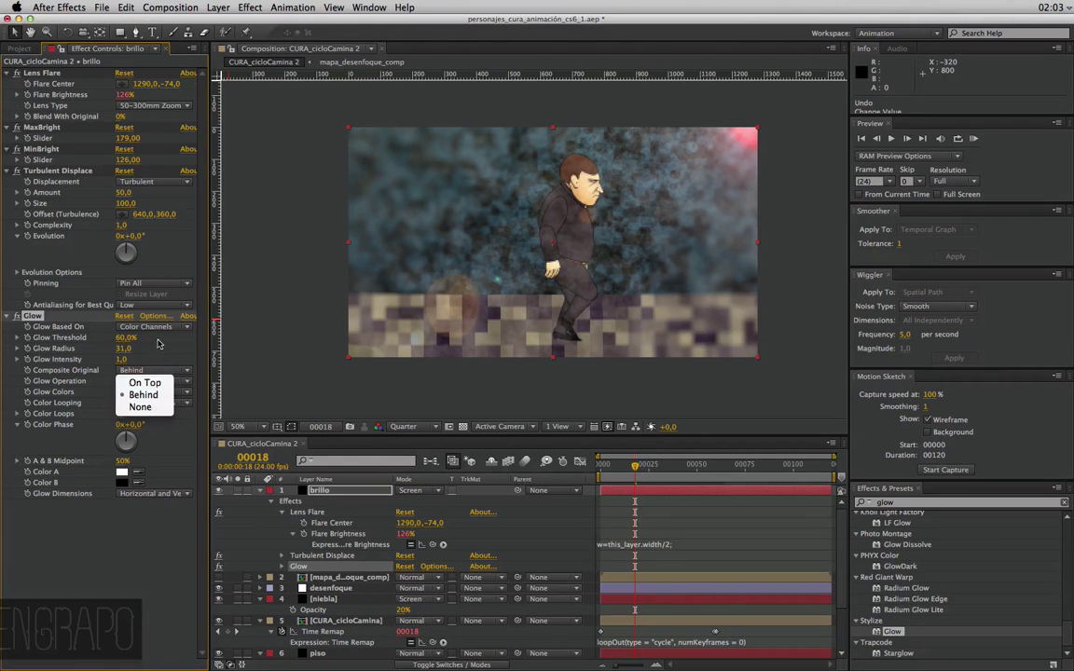
click(125, 348)
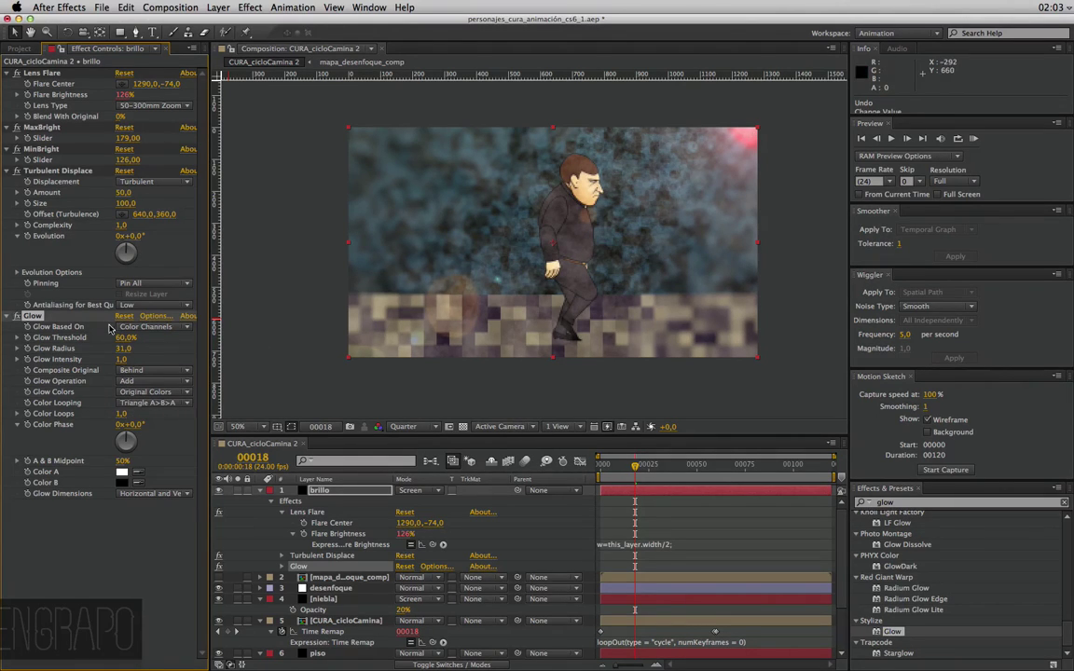
Replace Glow with a Curves effect on brillo and bow the RGB curve upward to brighten
key(Delete)
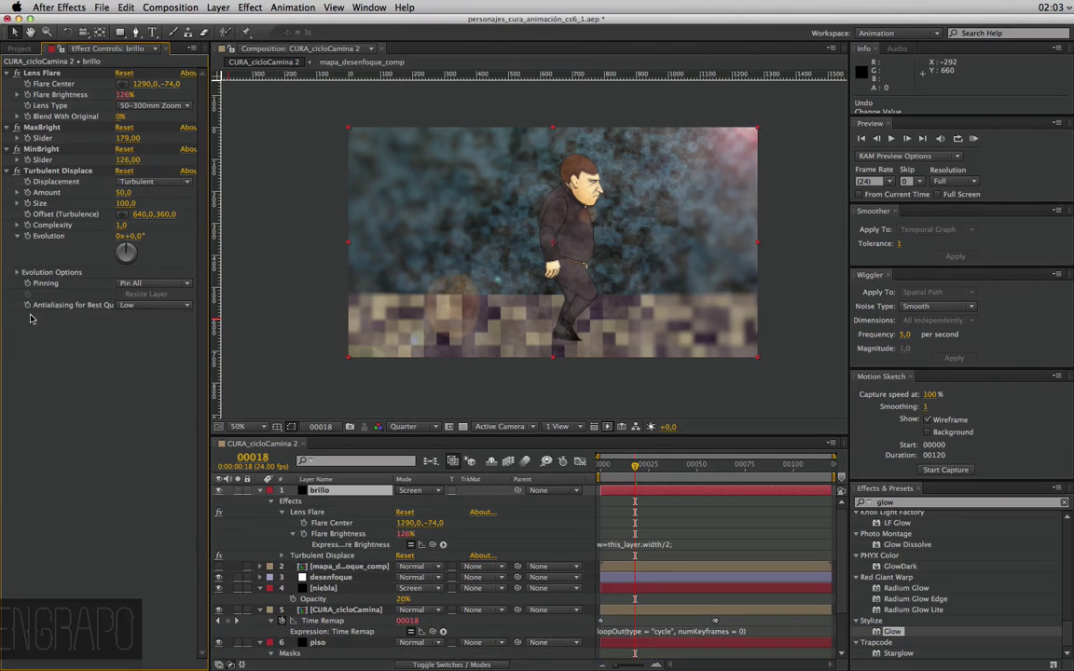
key(super+5)
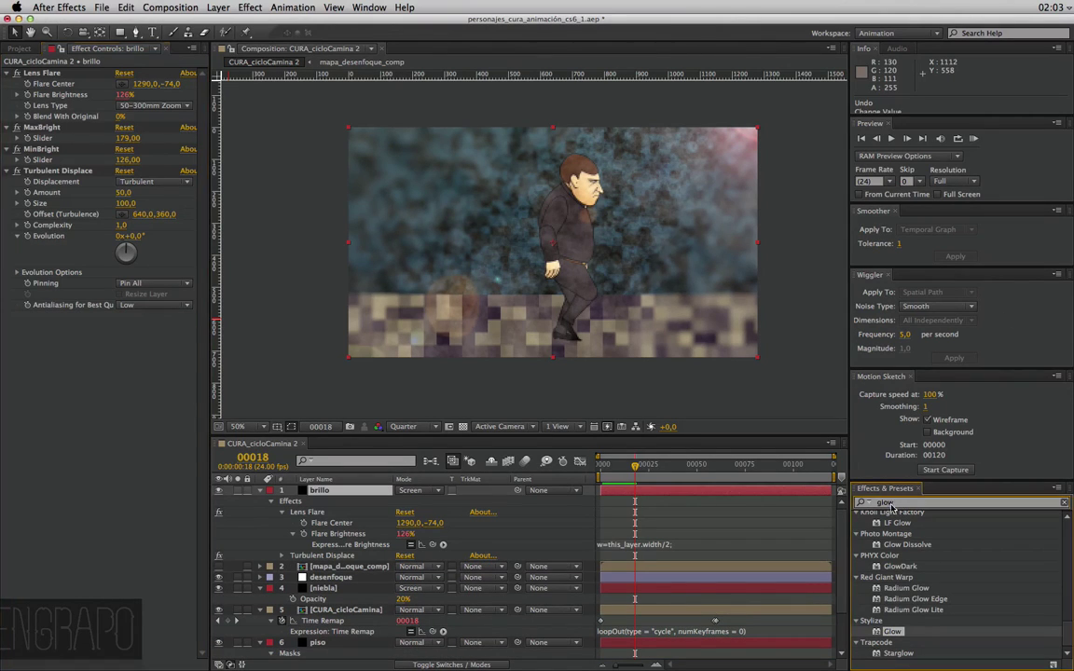
text(curves)
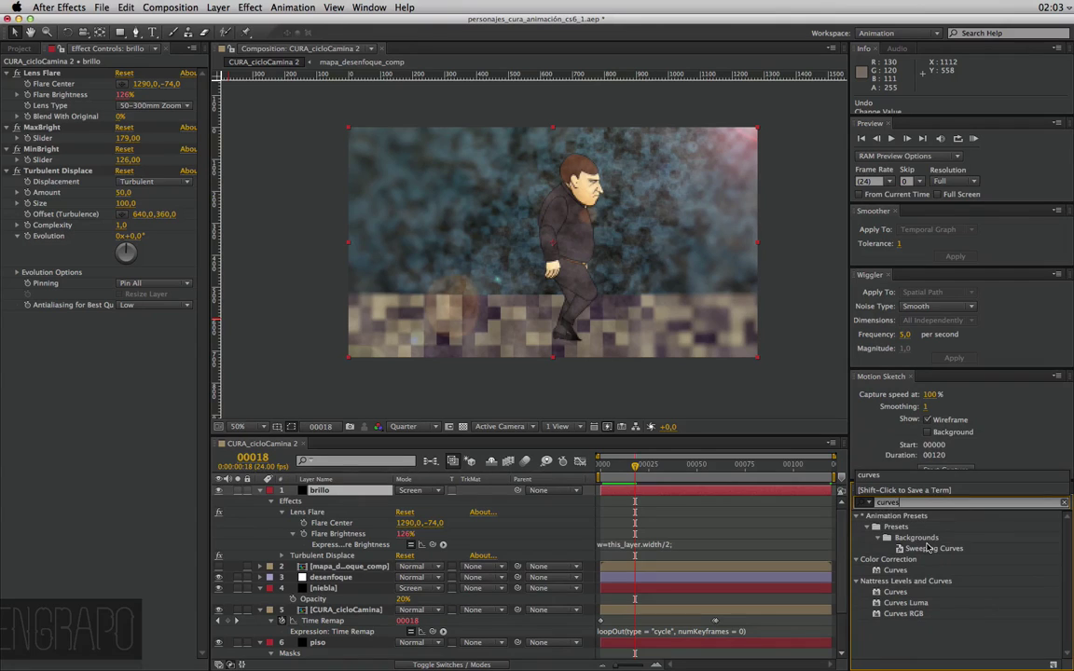
drag(892, 570, 168, 298)
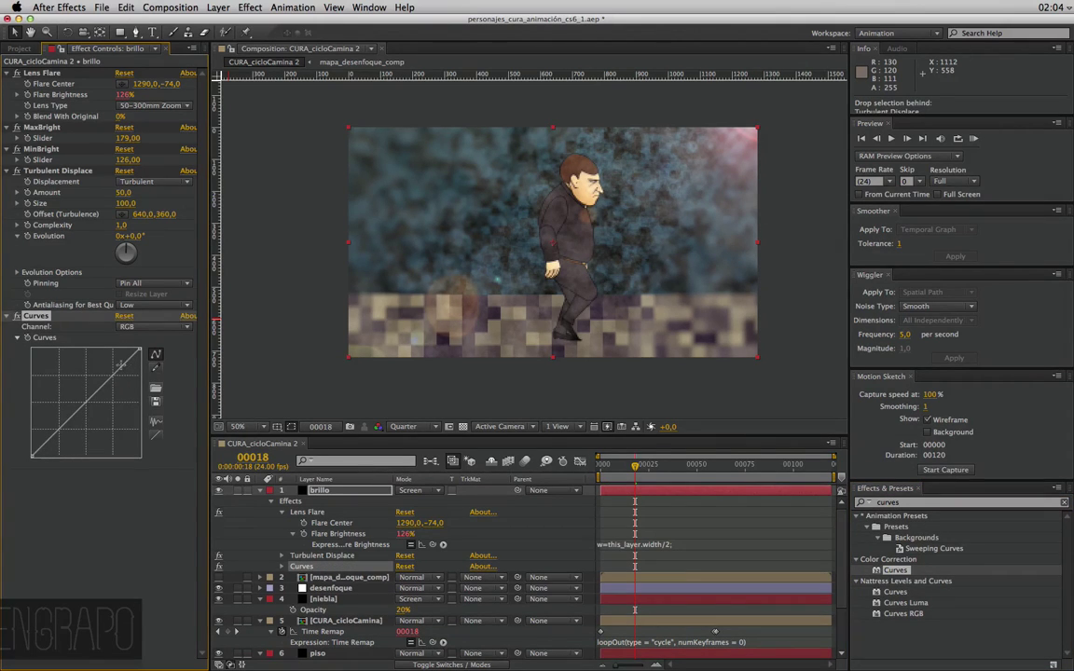
drag(109, 372, 98, 383)
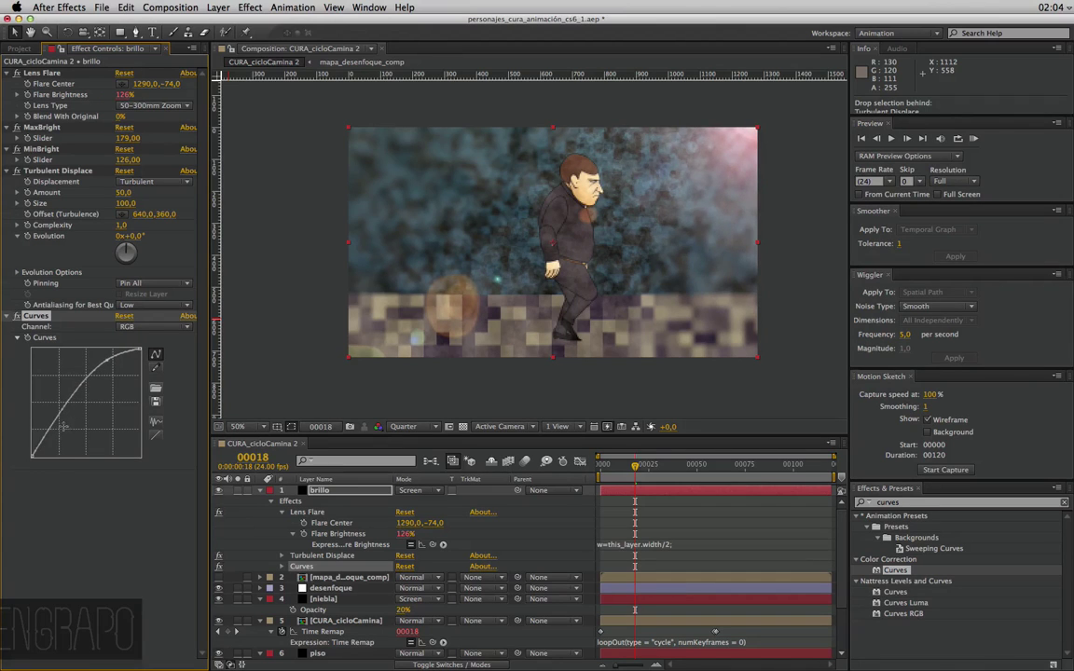
drag(64, 427, 52, 437)
Reshape the Blue, Red and Green channel curves, pulling red down, then collapse the layer
click(173, 324)
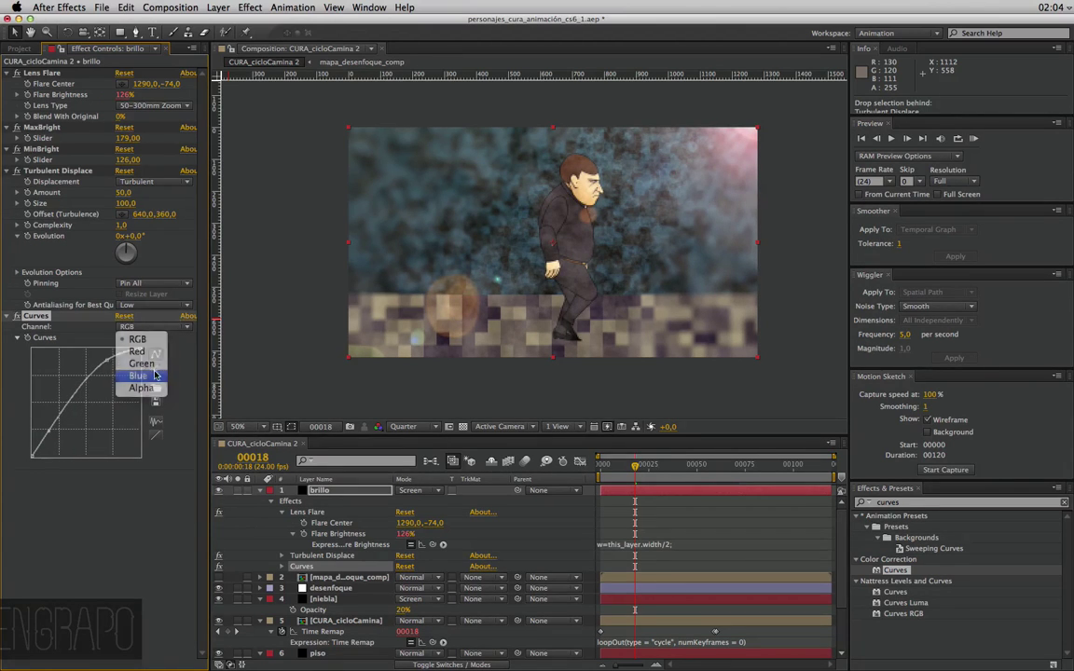
click(138, 383)
drag(110, 378, 50, 446)
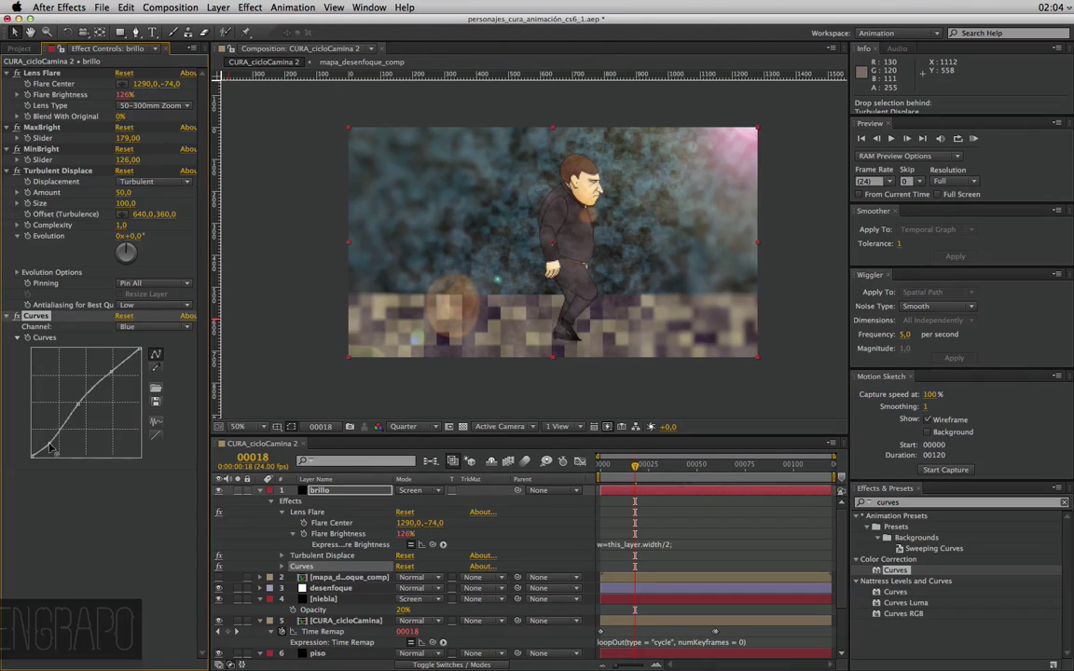
click(149, 327)
click(131, 317)
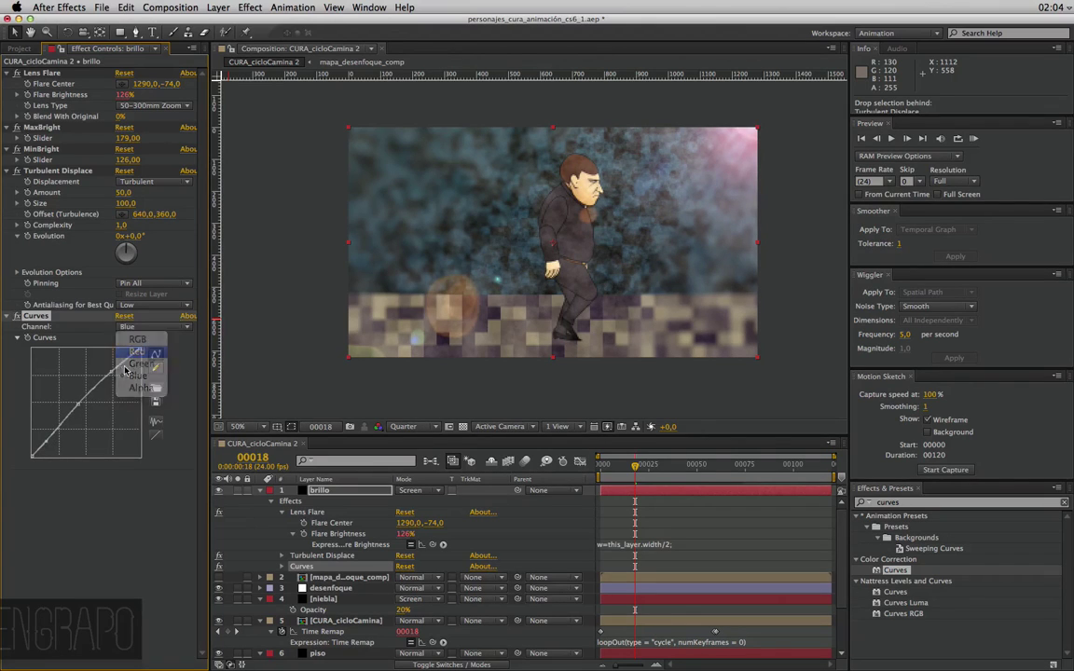
mouse_move(121, 373)
mouse_down()
mouse_move(128, 380)
mouse_move(89, 422)
mouse_move(50, 434)
mouse_up()
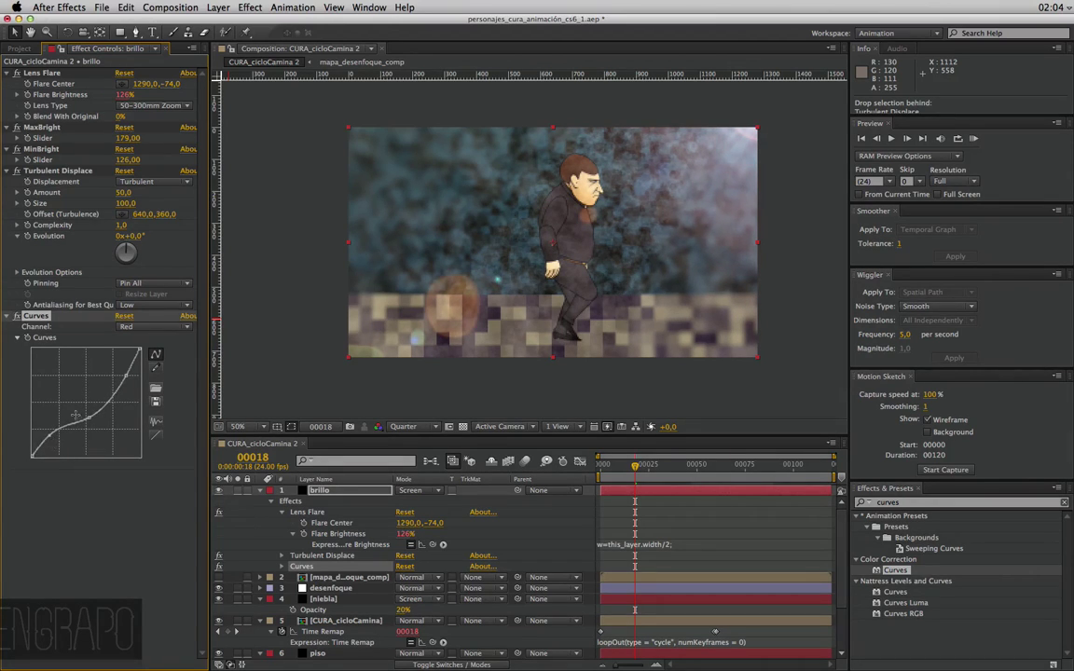
click(149, 326)
click(128, 371)
mouse_move(129, 371)
mouse_down()
mouse_move(122, 382)
mouse_move(108, 373)
mouse_move(28, 446)
mouse_move(37, 447)
mouse_move(37, 411)
mouse_up()
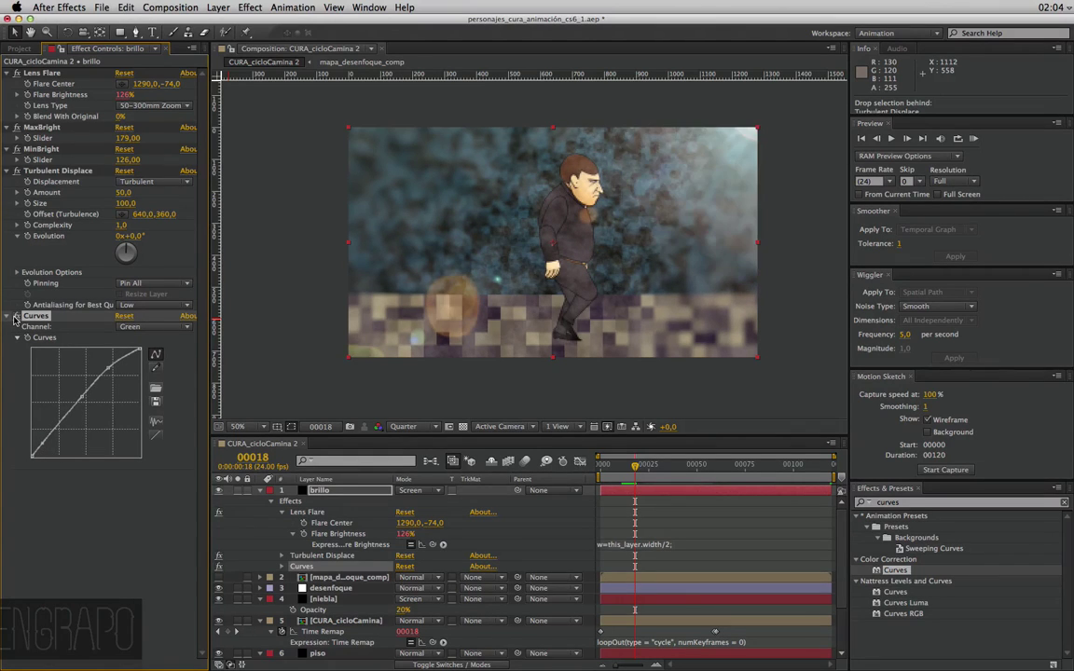
click(158, 515)
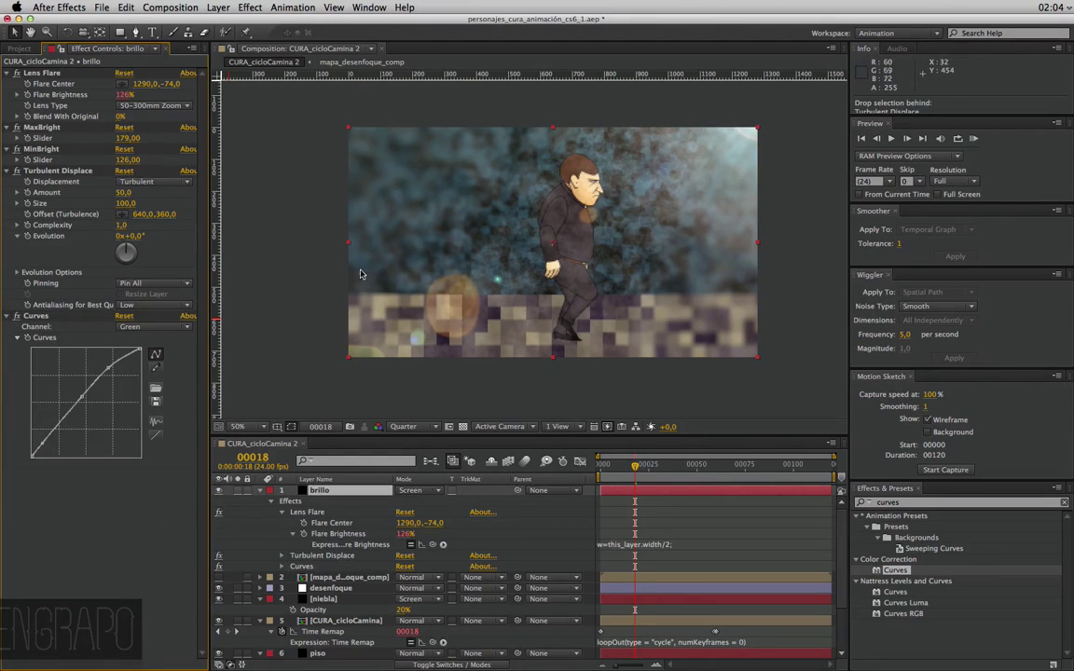
click(261, 491)
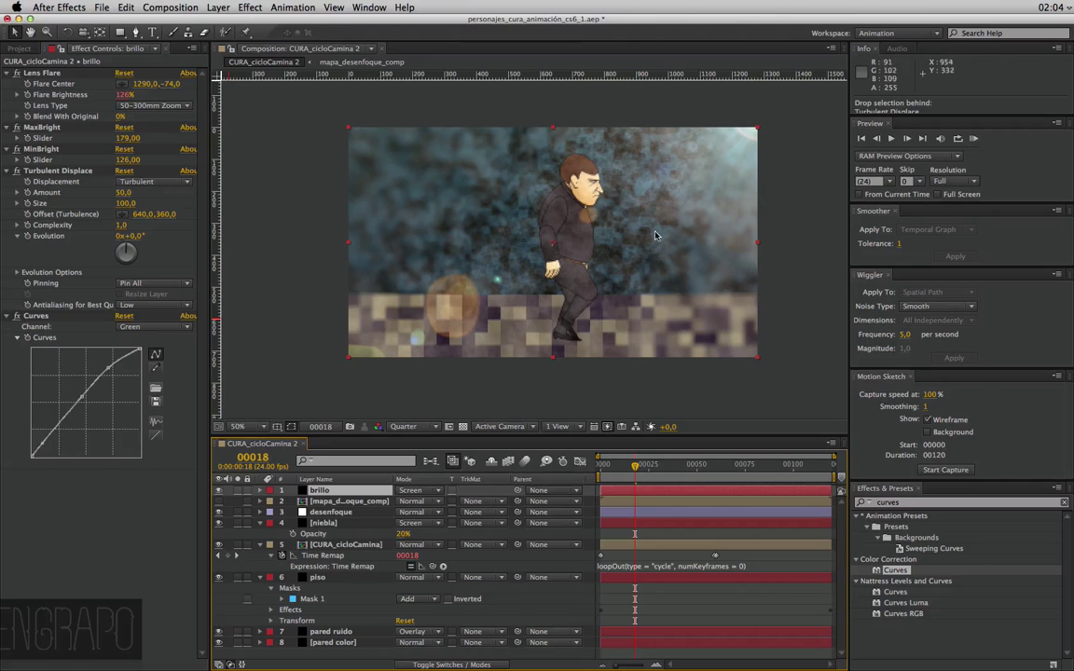
Zoom in and out on the walking character to inspect the comp, returning to 50%
key(z)
click(760, 145)
alt+click(551, 250)
alt+click(546, 233)
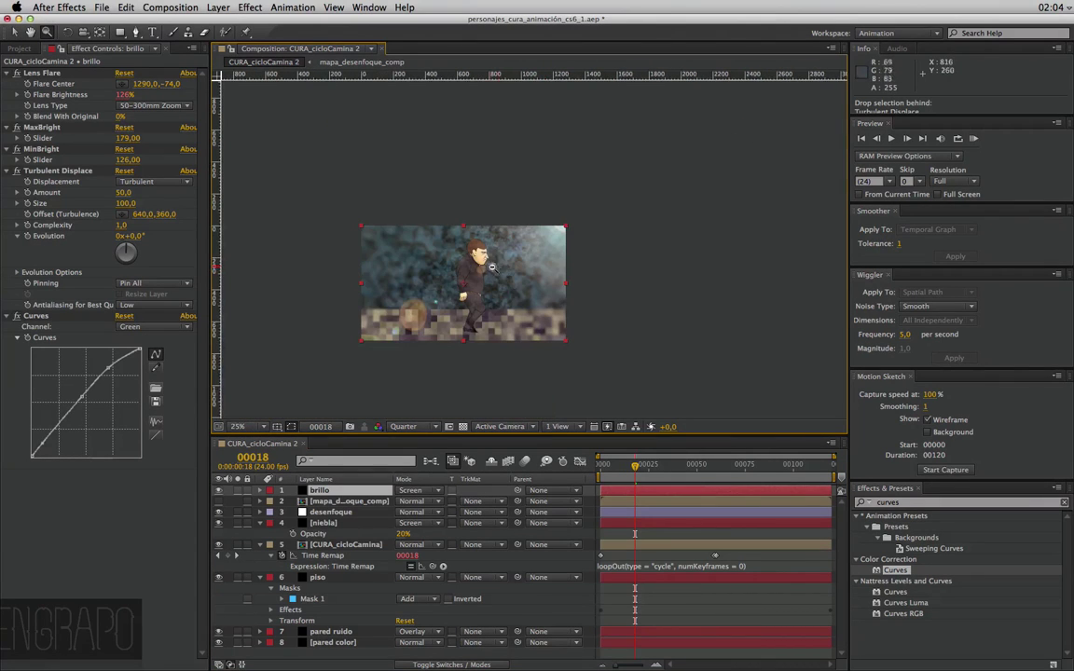
click(438, 315)
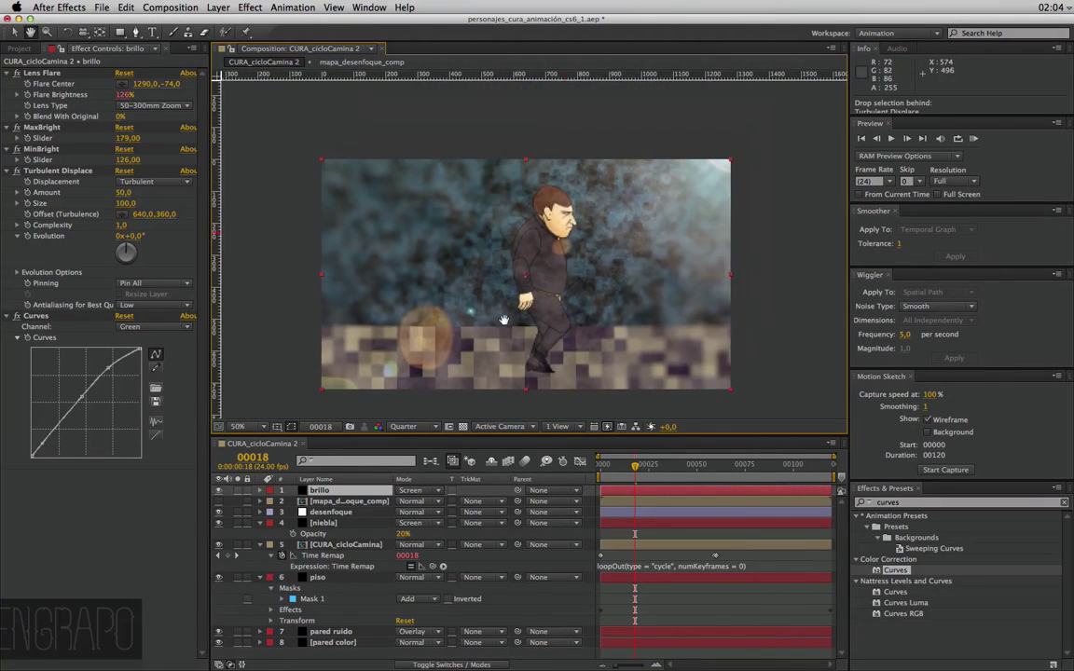
click(541, 295)
alt+click(541, 296)
key(v)
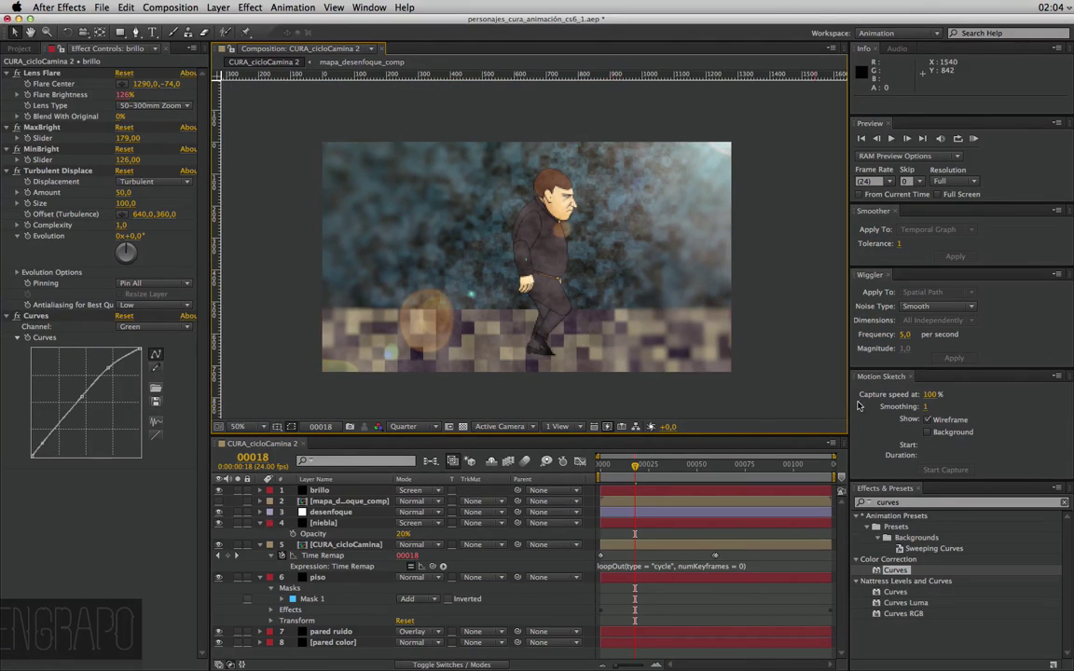
Collapse the niebla, Time Remap and piso layer rows, then save the project
click(261, 523)
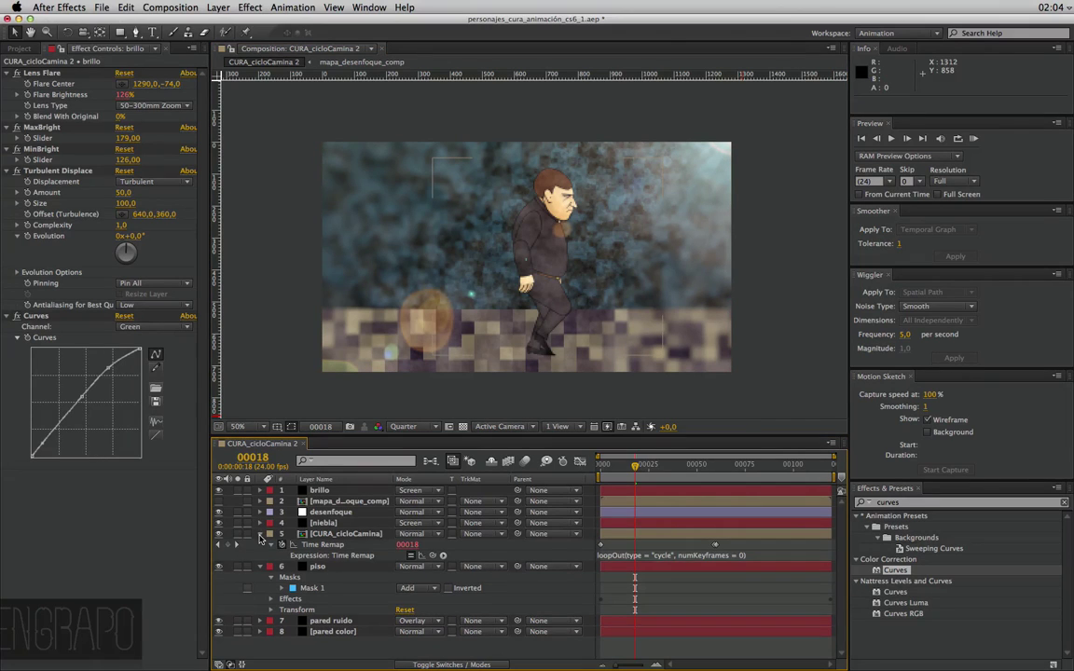
click(260, 534)
click(260, 545)
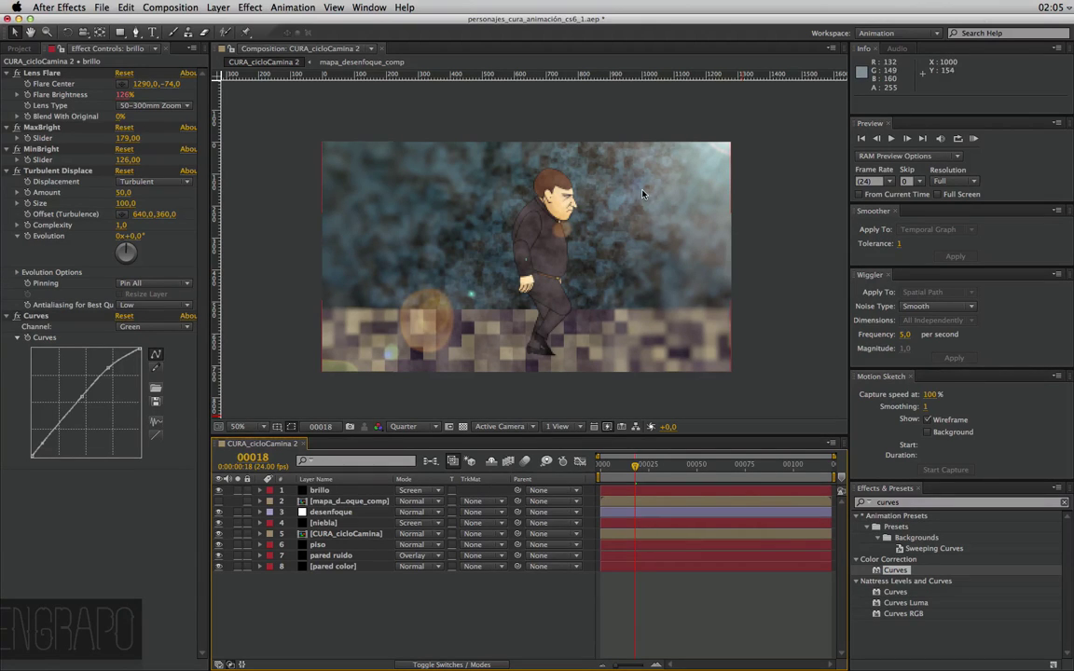
key(ctrl+s)
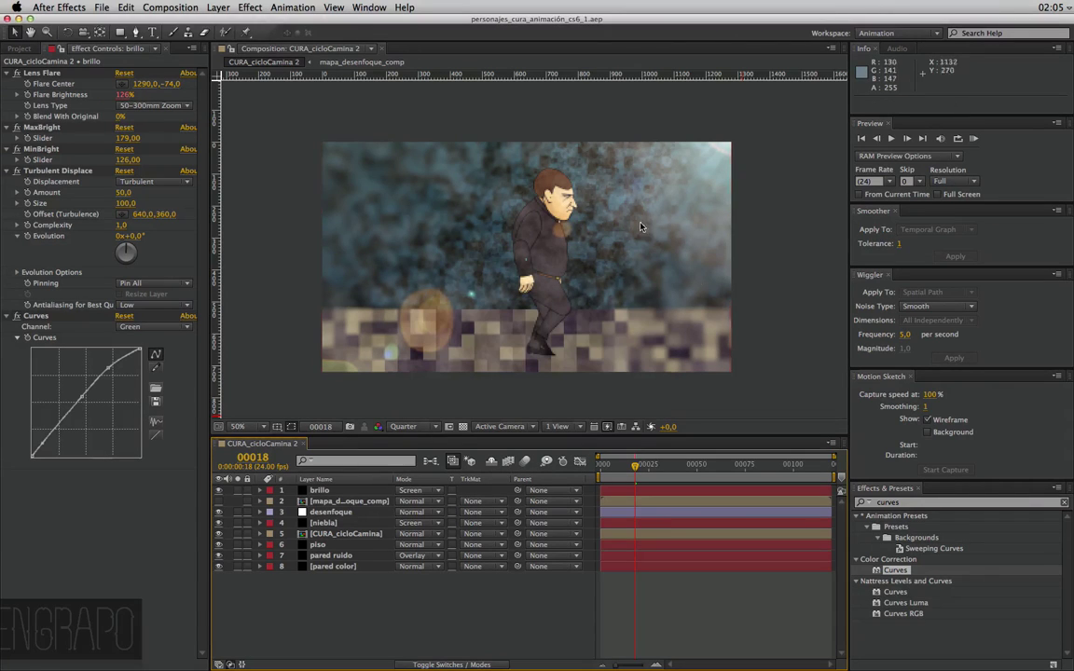
Create a new adjustment layer named 'camara'
right_click(390, 534)
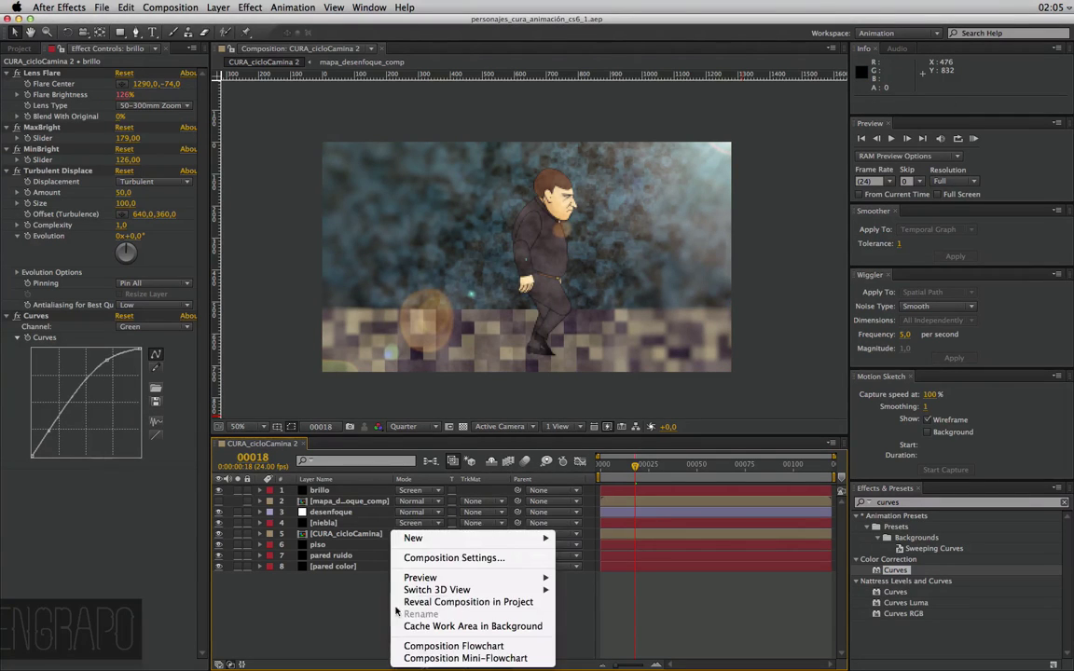
click(349, 619)
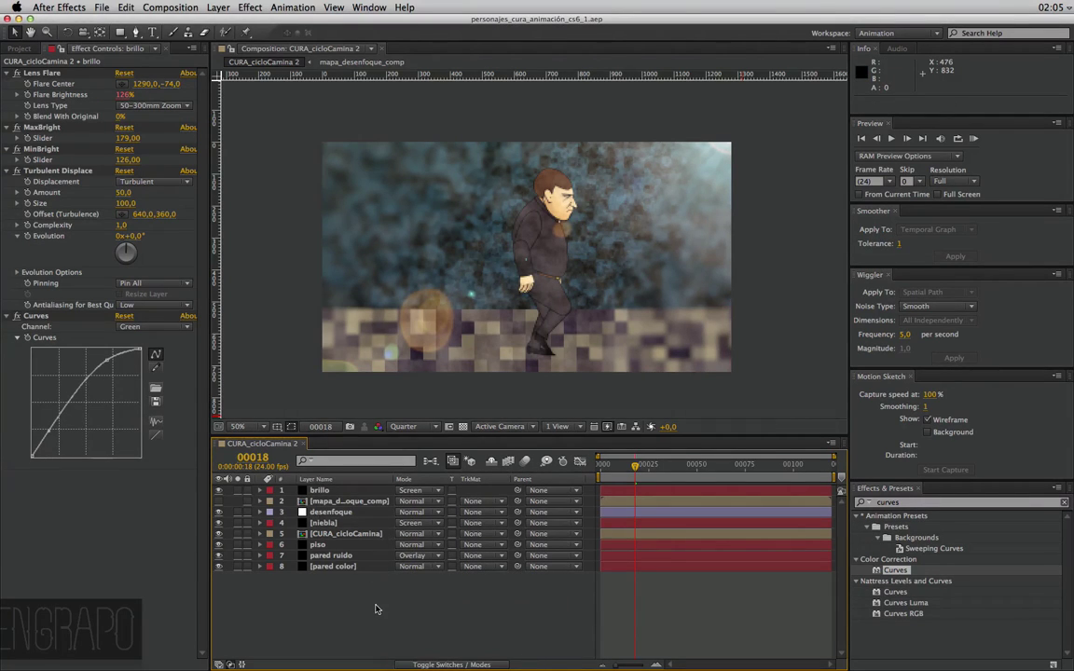
right_click(353, 606)
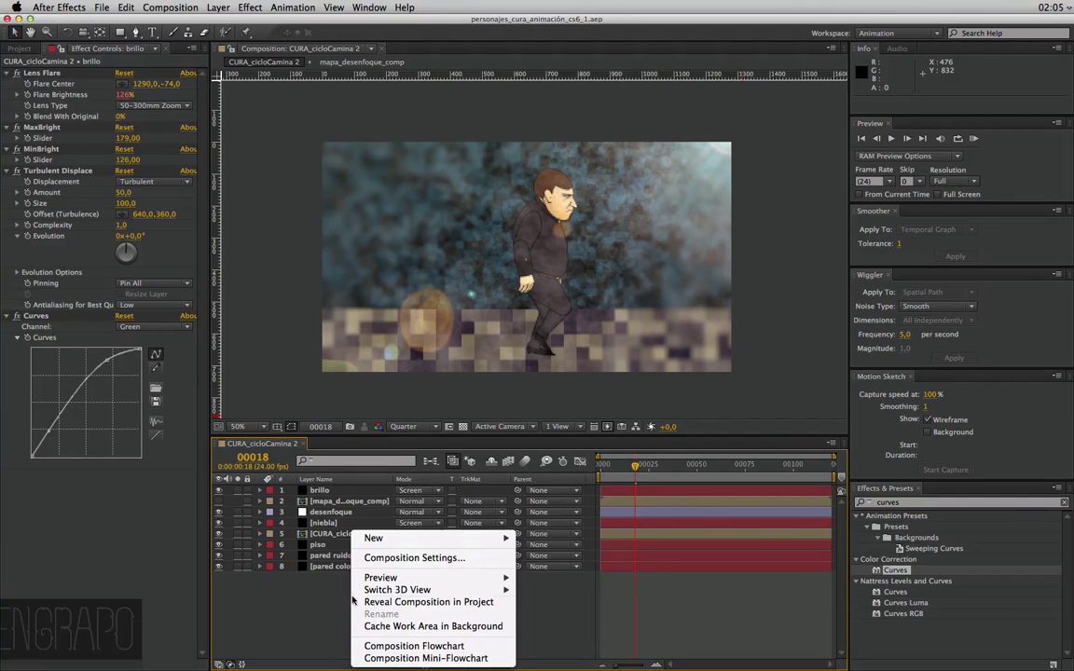
mouse_move(438, 539)
click(568, 633)
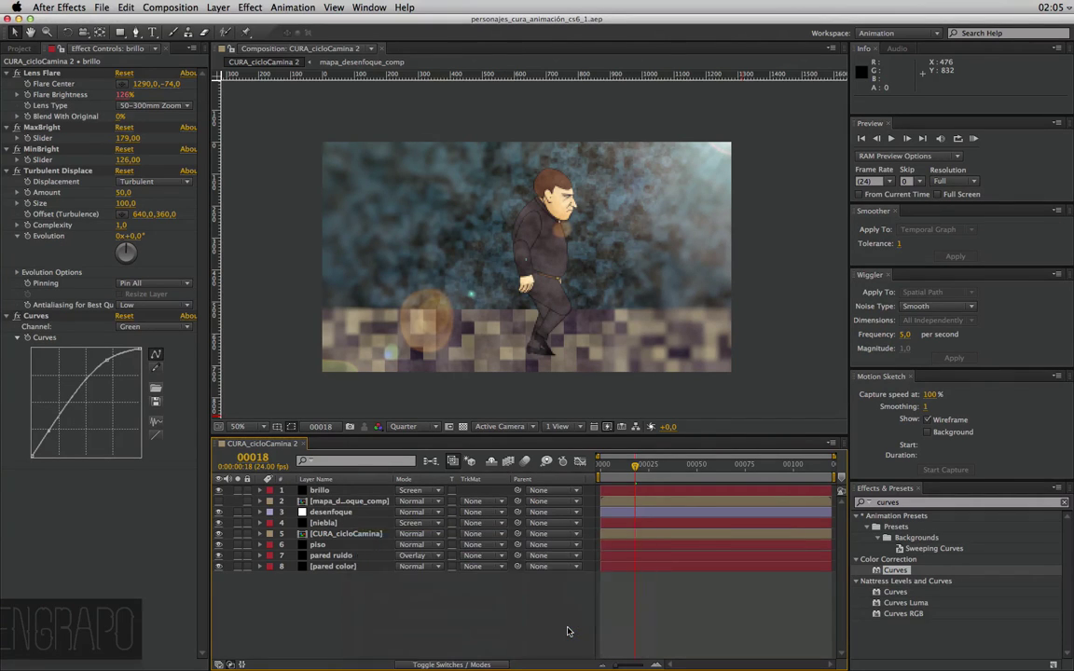
key(Return)
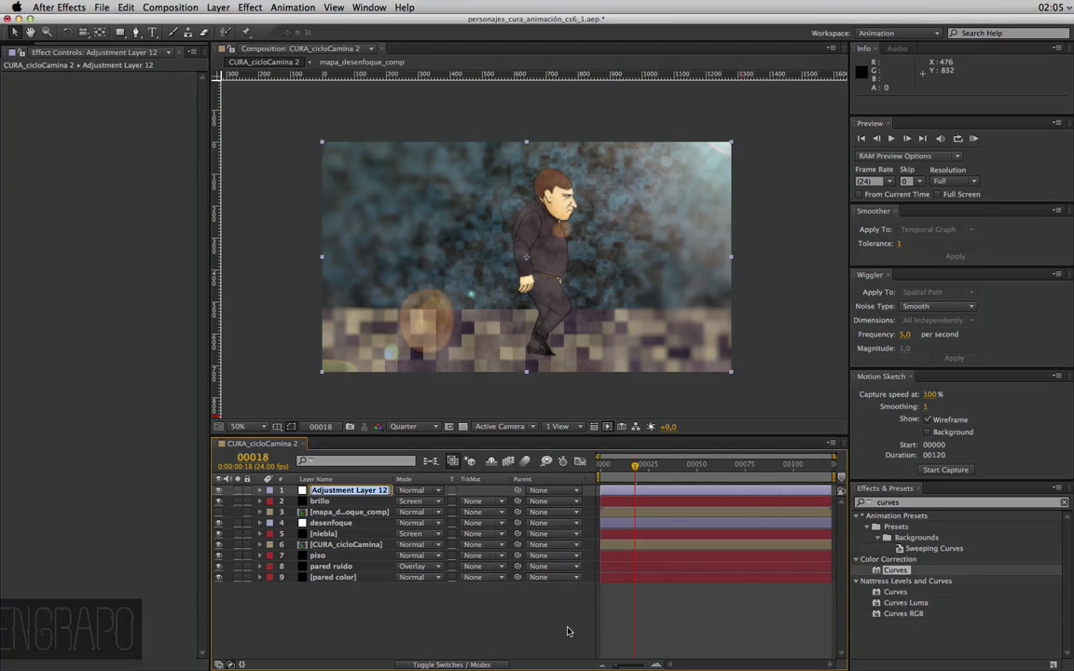
text(can)
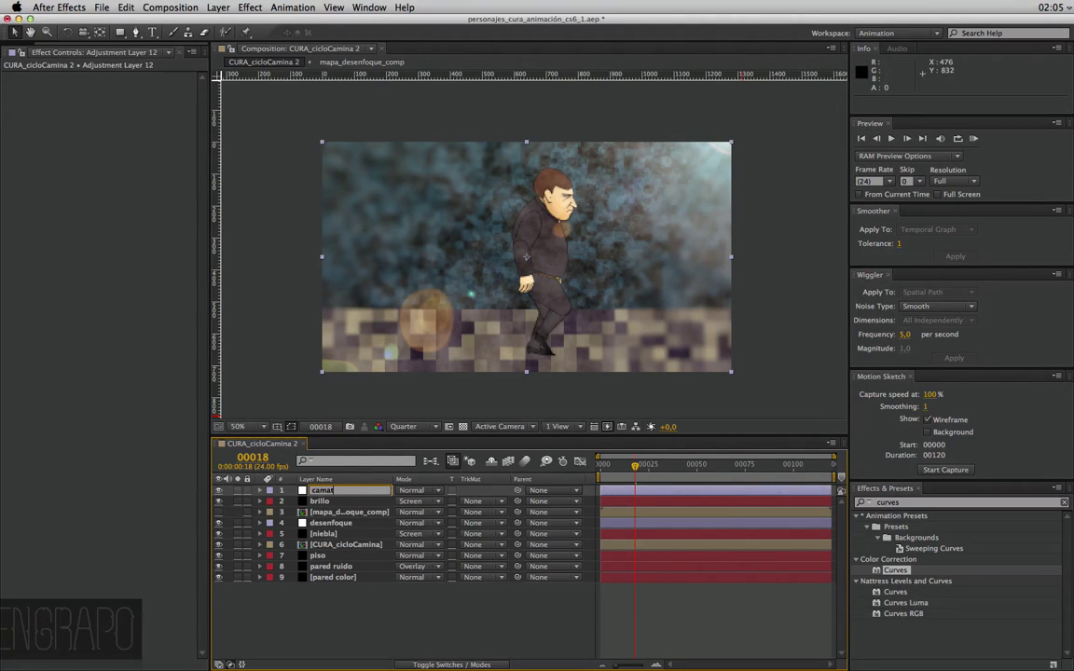
key(Return)
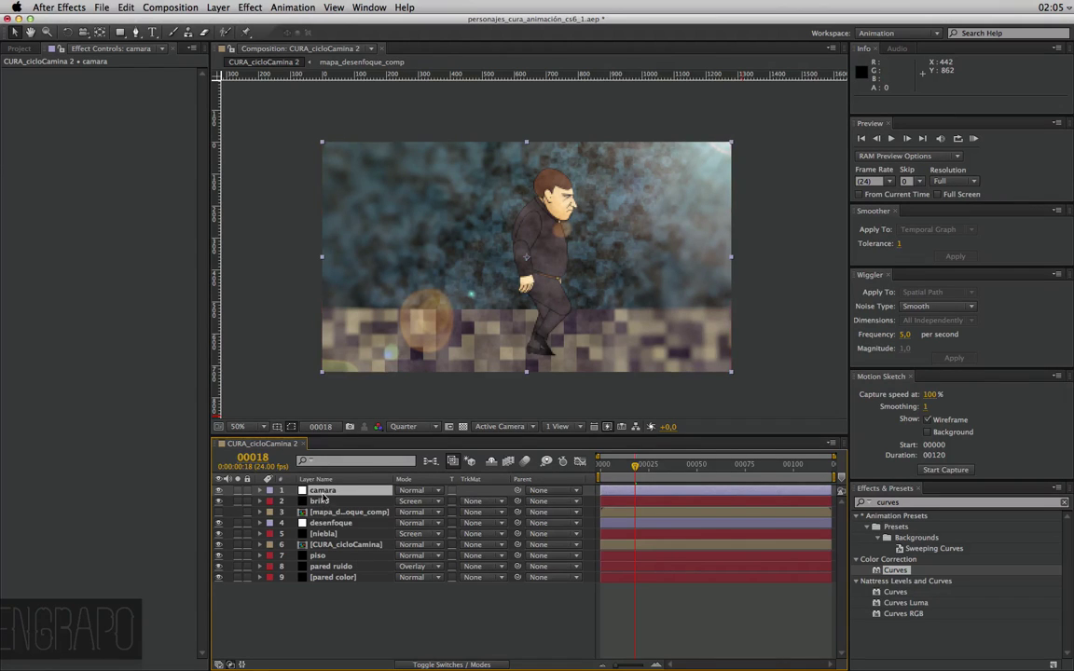
Search Effects & Presets for 'transf' to find the Transform effect
click(250, 7)
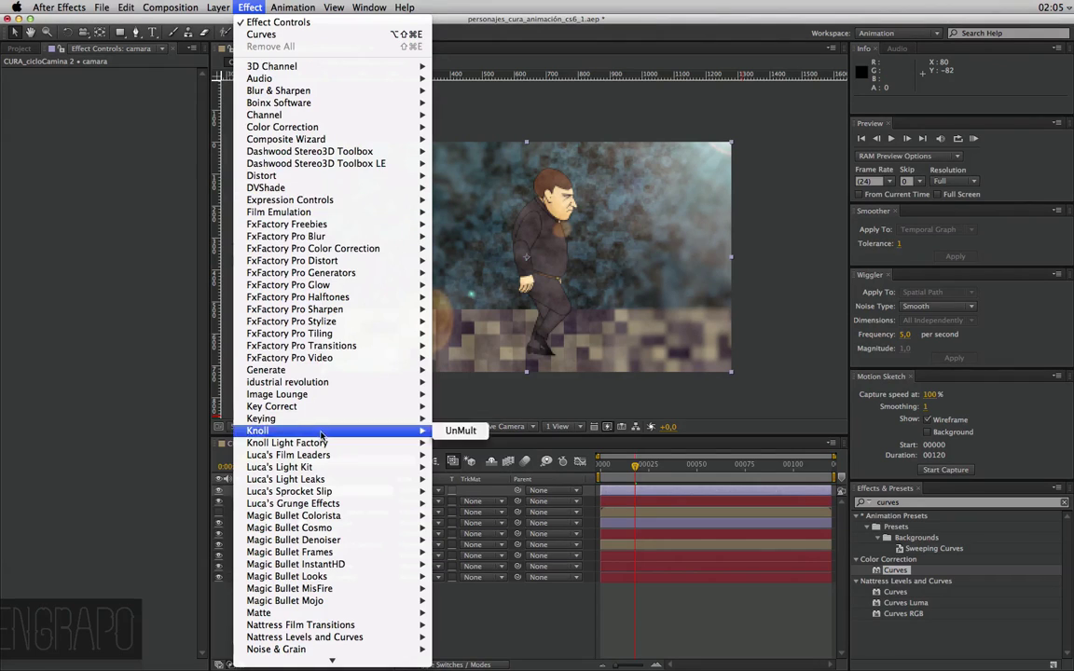
scroll(313, 542, down, 5)
scroll(313, 543, down, 5)
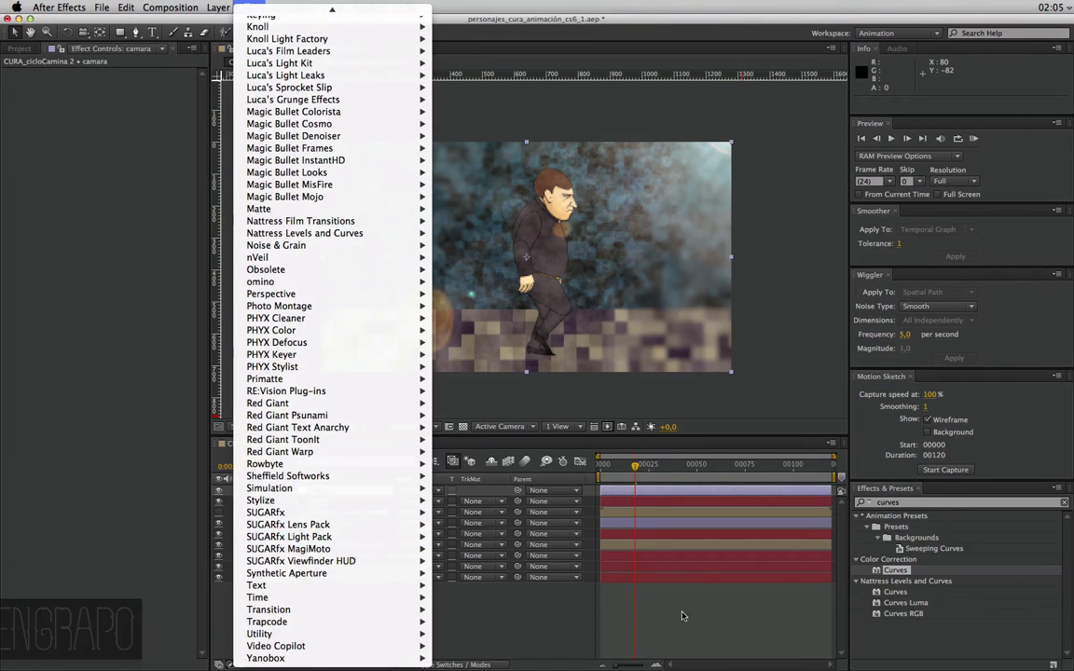
click(614, 550)
click(932, 503)
text(tra)
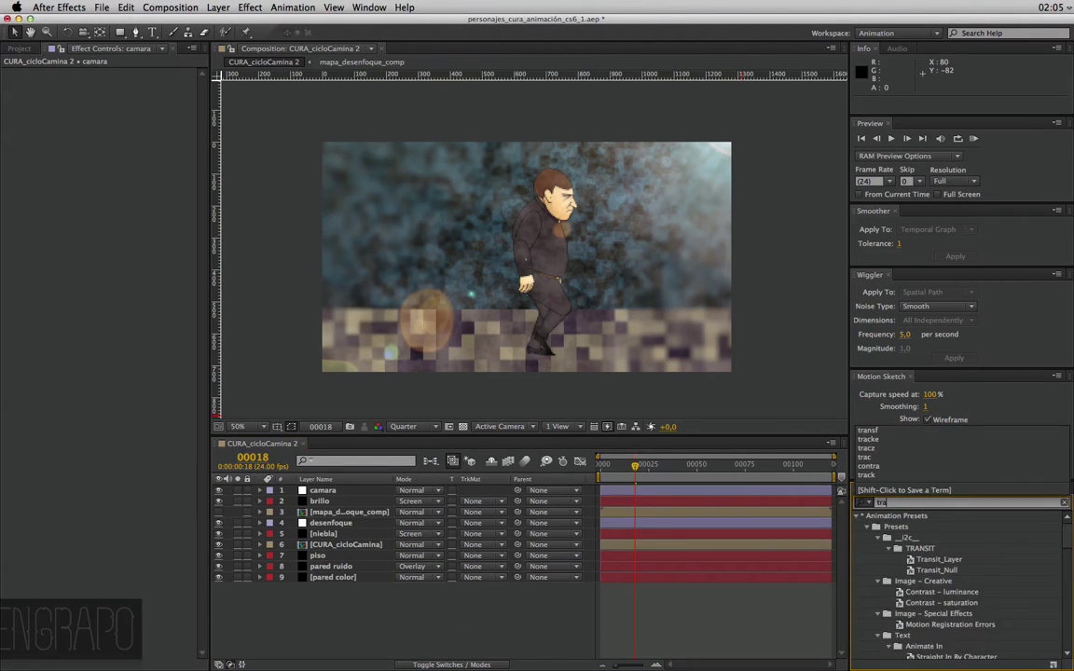
text(nsf)
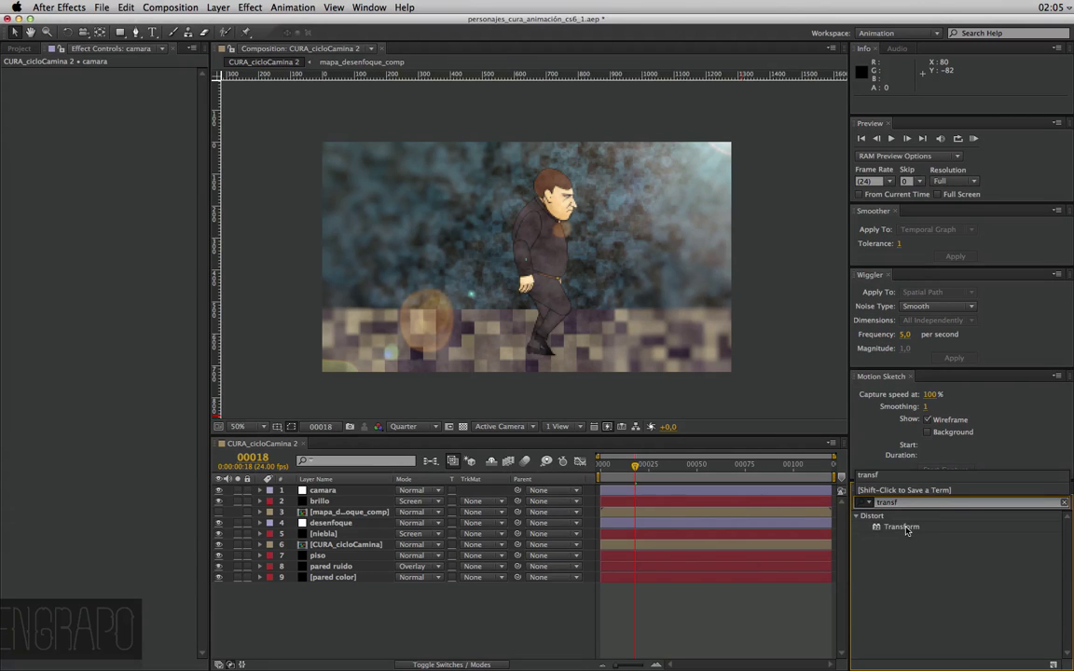
click(906, 529)
Apply Distort > Transform to the camara layer
click(250, 8)
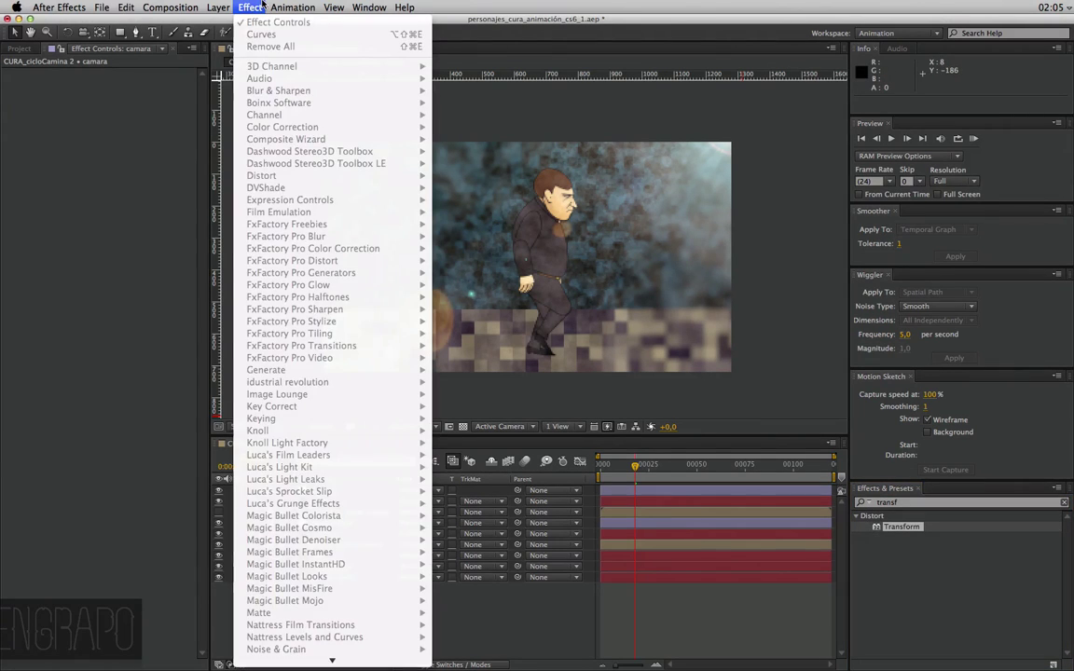
click(249, 7)
click(314, 501)
click(322, 491)
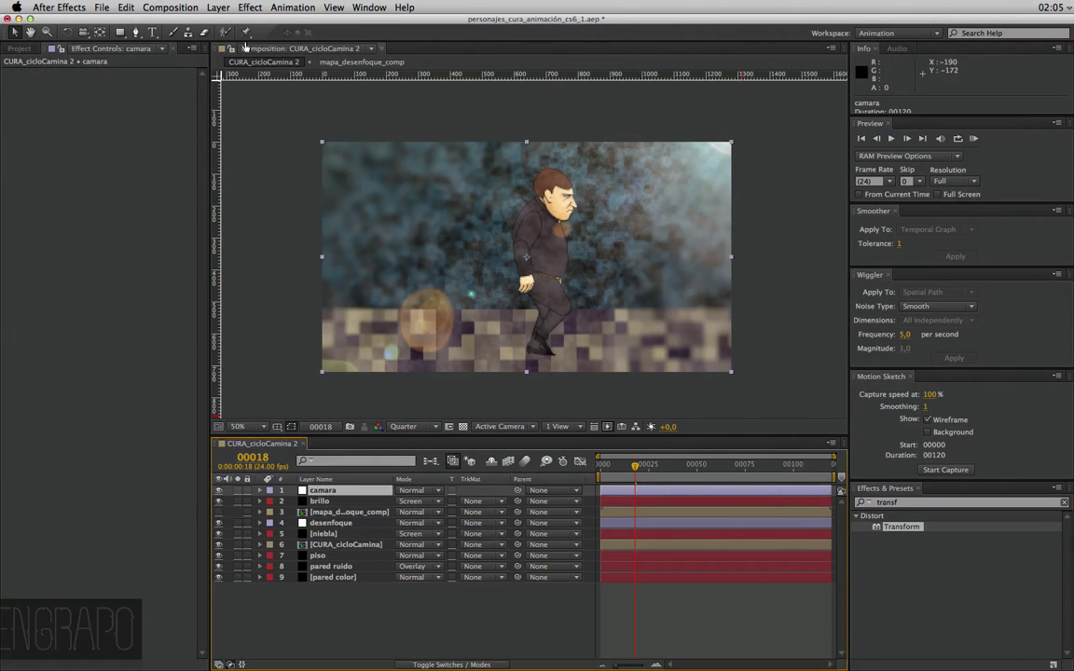
click(250, 8)
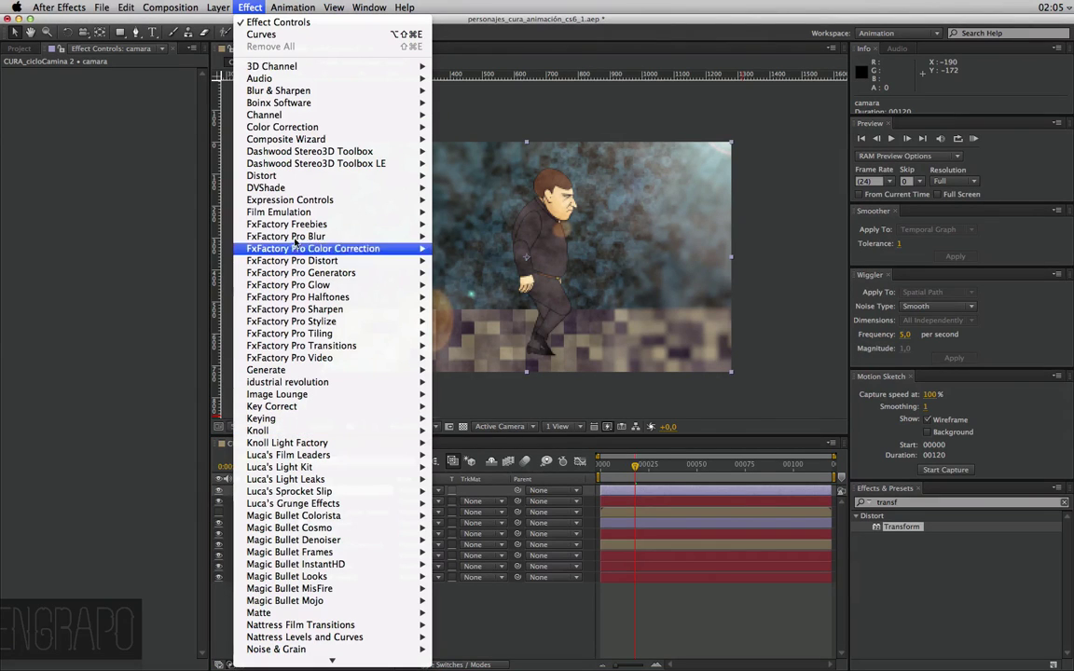
mouse_move(284, 180)
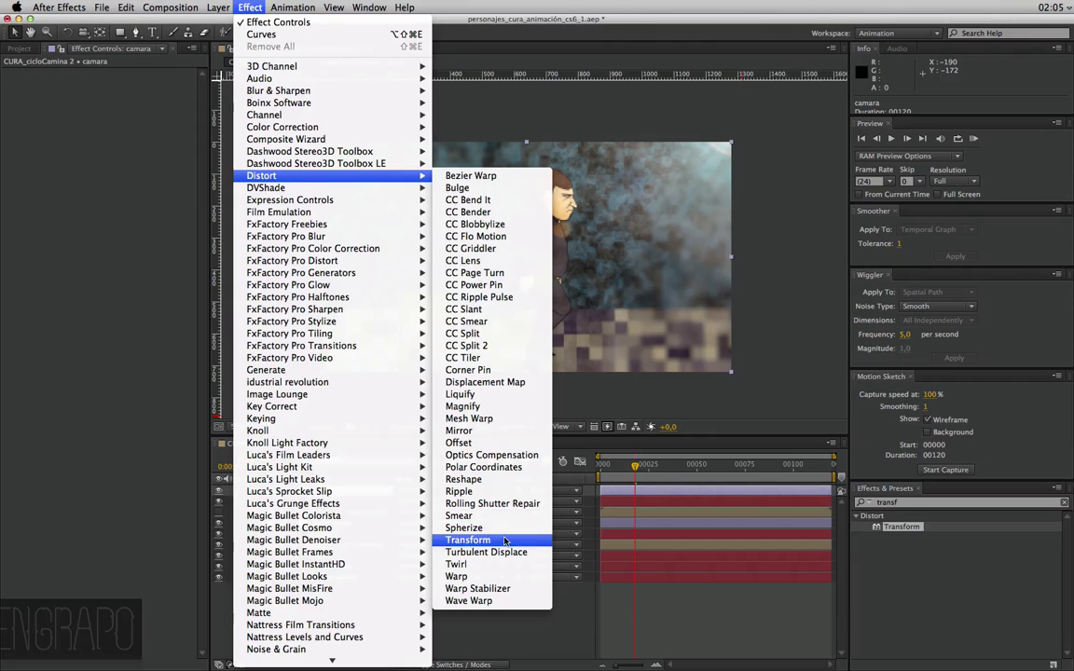
click(462, 540)
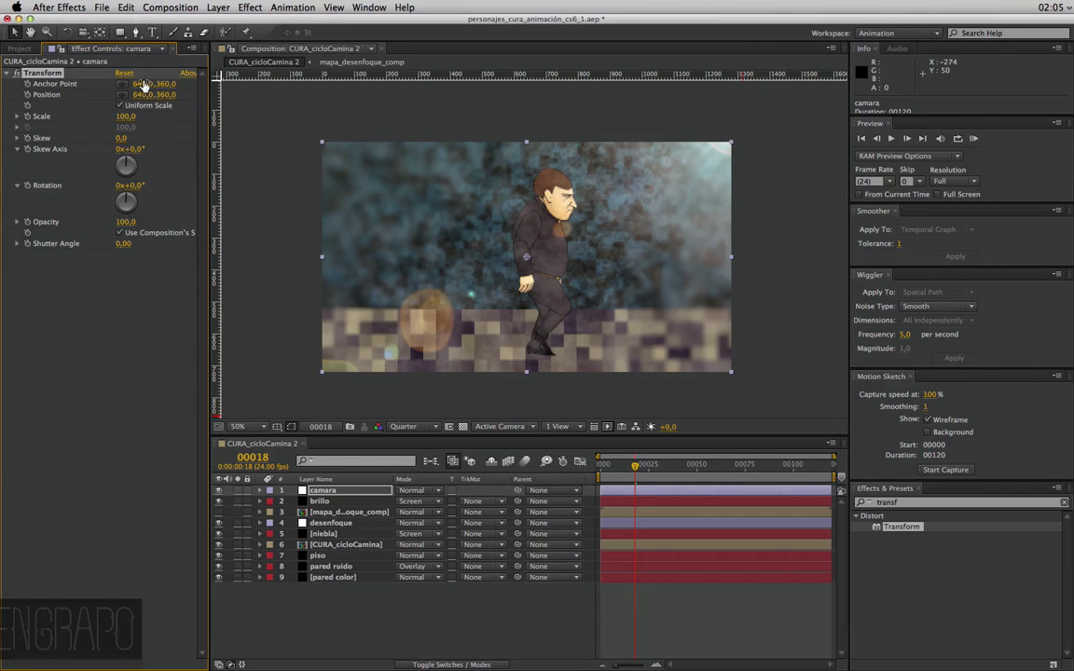
Test-drag the Transform Position left and right, undoing back to 640,360
drag(138, 94, 3, 105)
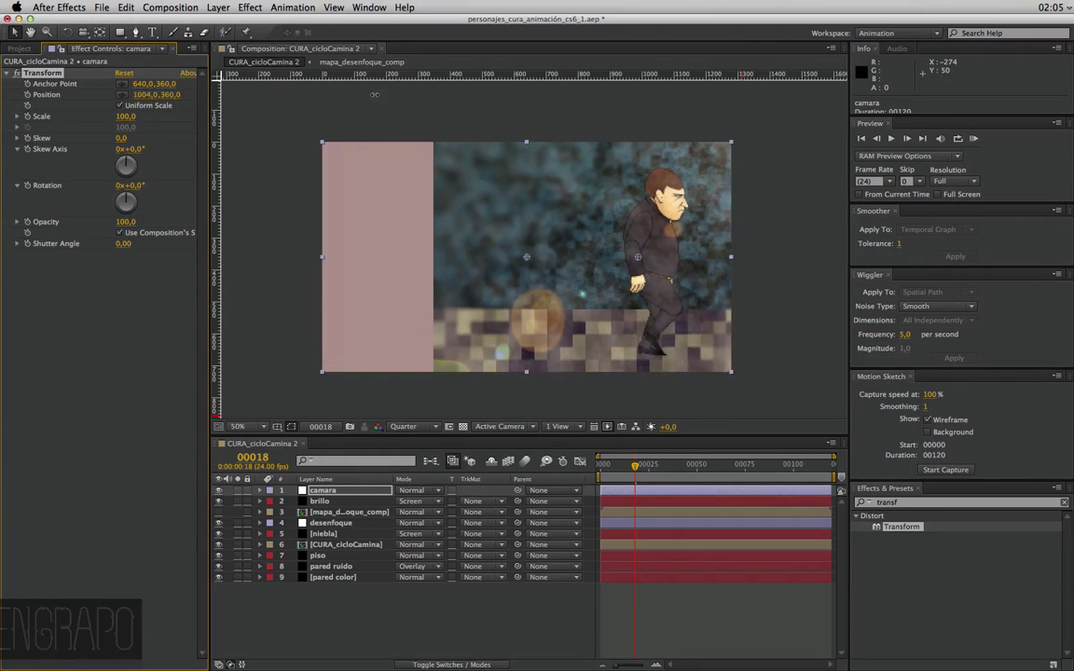
key(super+z)
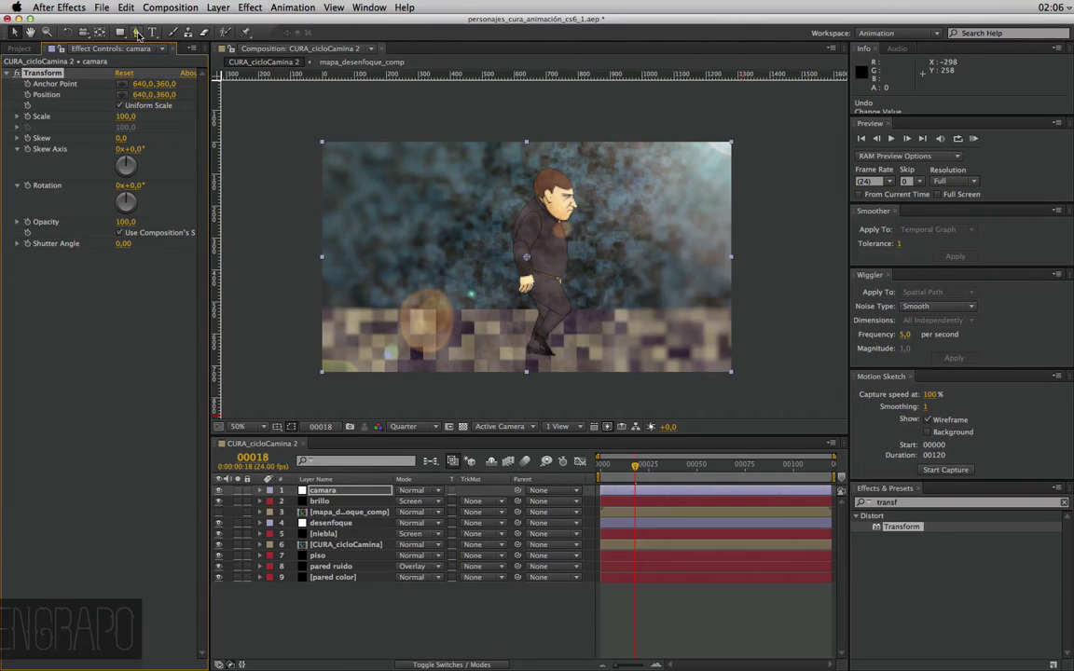
drag(136, 94, 309, 94)
key(super+z)
Search effects for 'mosaic', then 'tile', and drag Motion Tile above camara's Transform effect
click(860, 504)
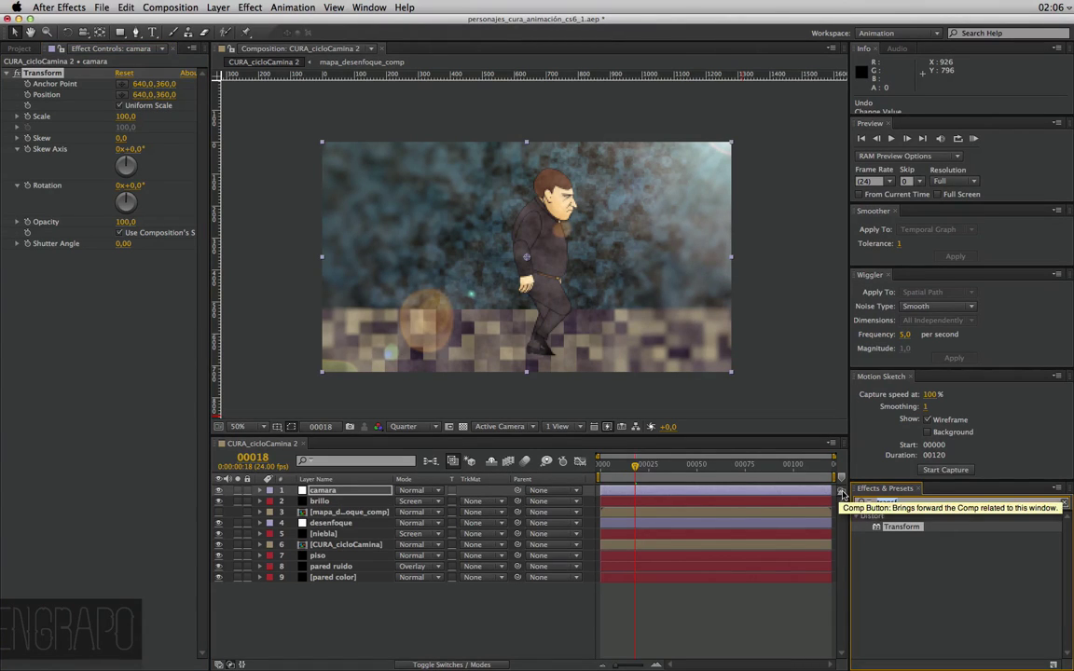
text(mosaic)
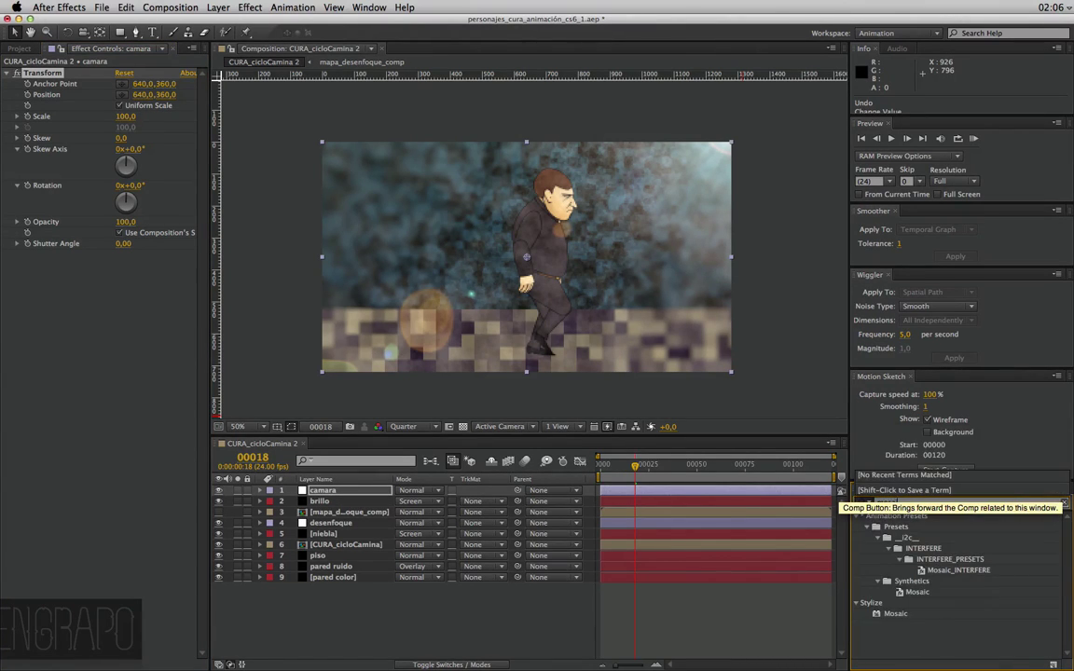
click(899, 616)
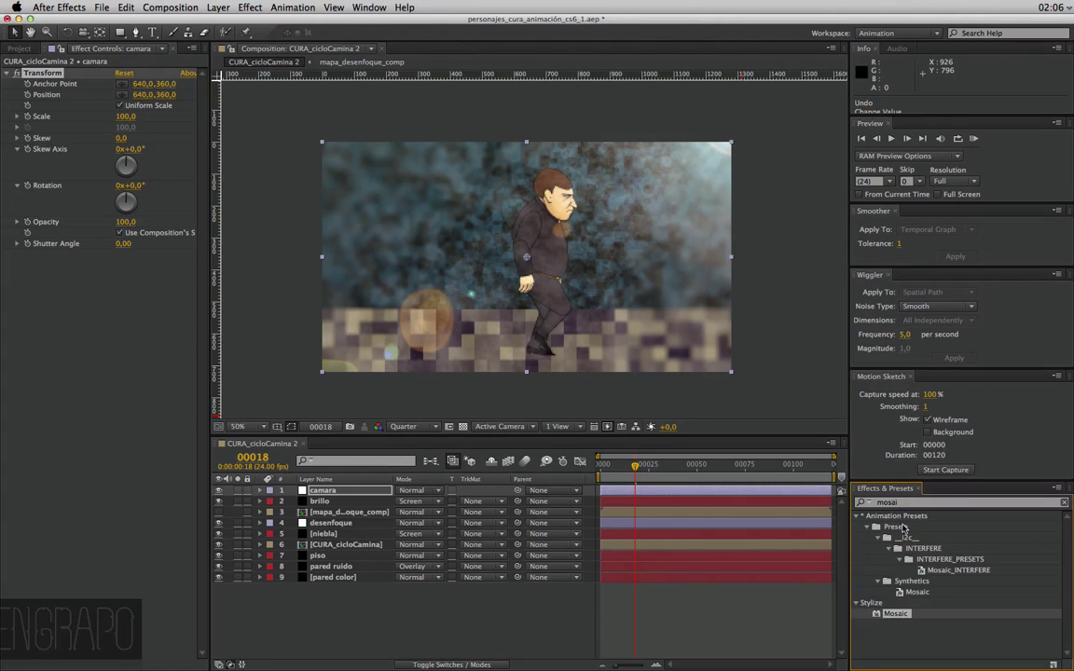
double_click(890, 505)
text(tile)
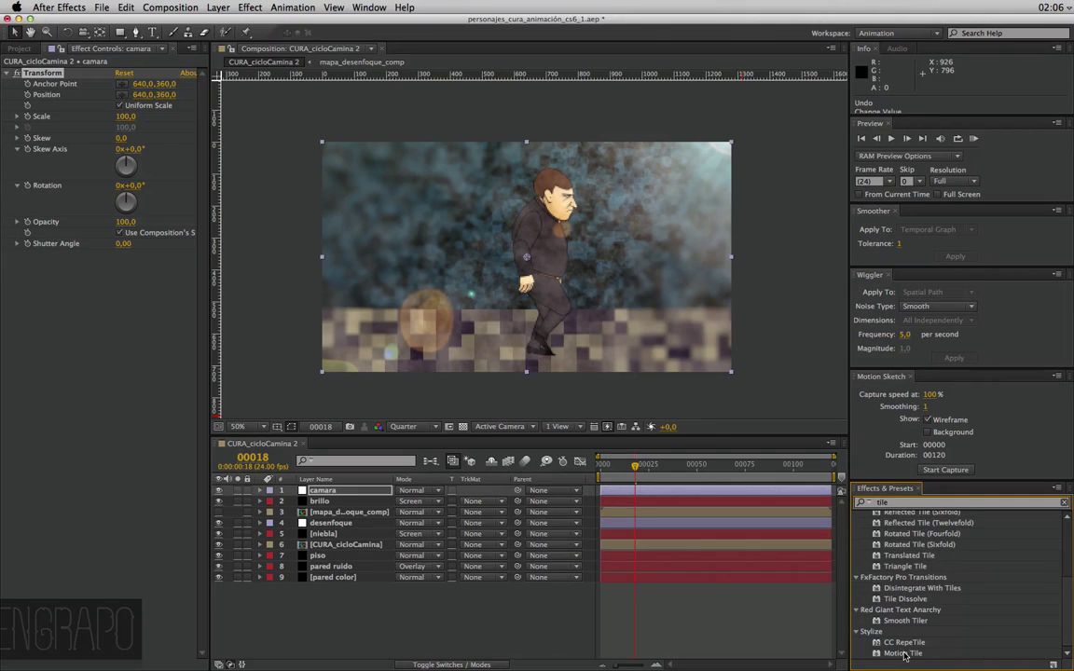
click(904, 654)
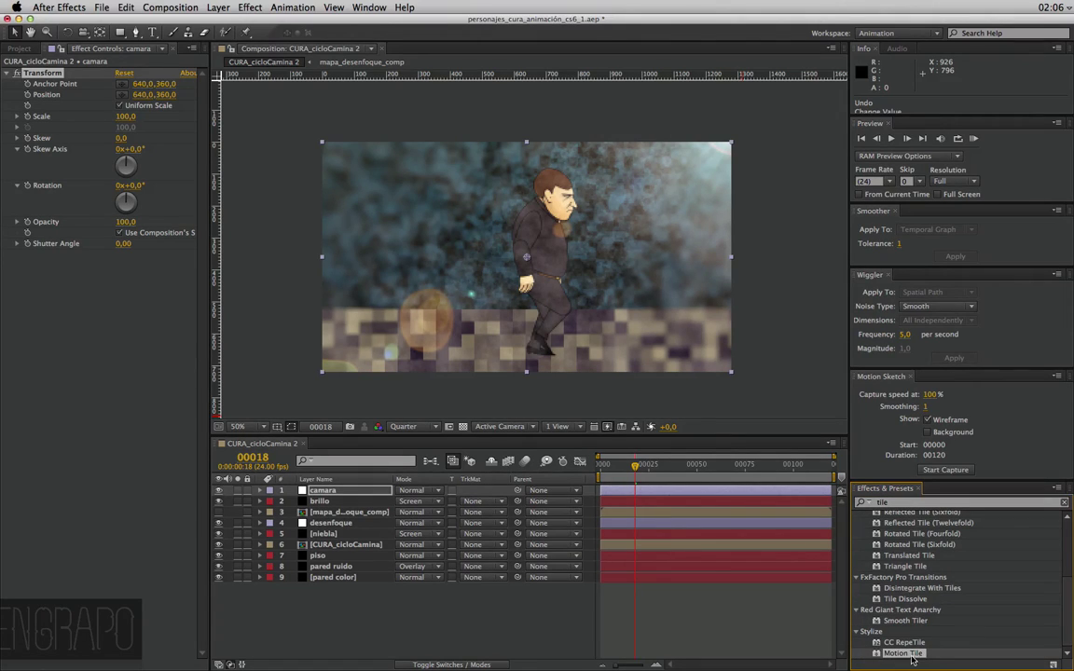
mouse_move(881, 655)
mouse_down()
mouse_move(114, 323)
mouse_move(138, 74)
mouse_up()
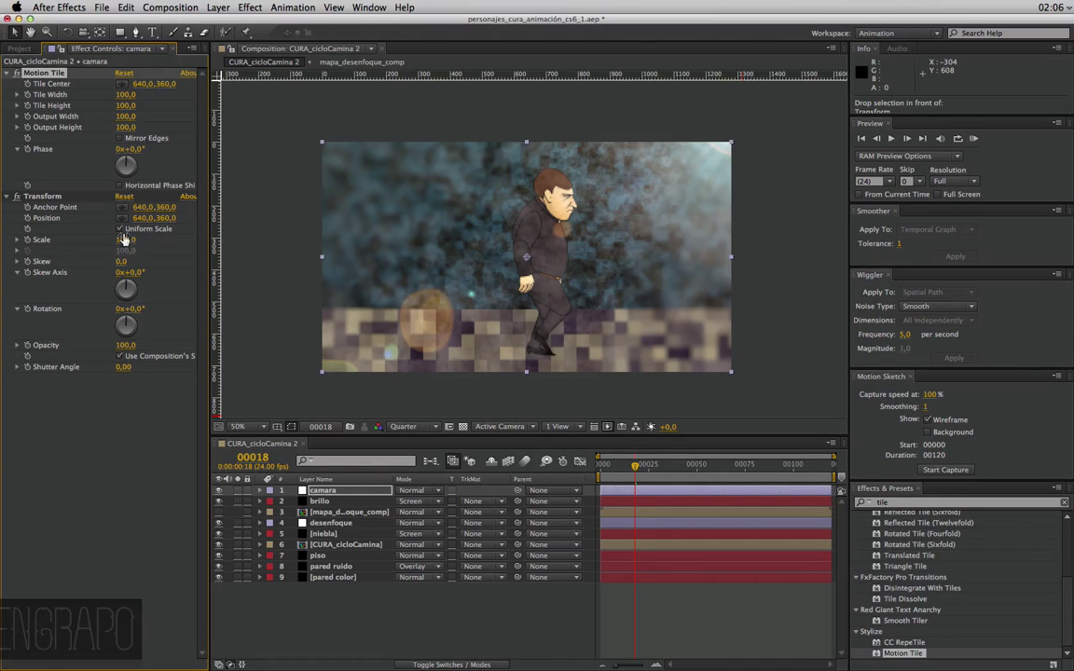
Set Transform Position to 664,374 and Motion Tile output width and height to 110
click(45, 198)
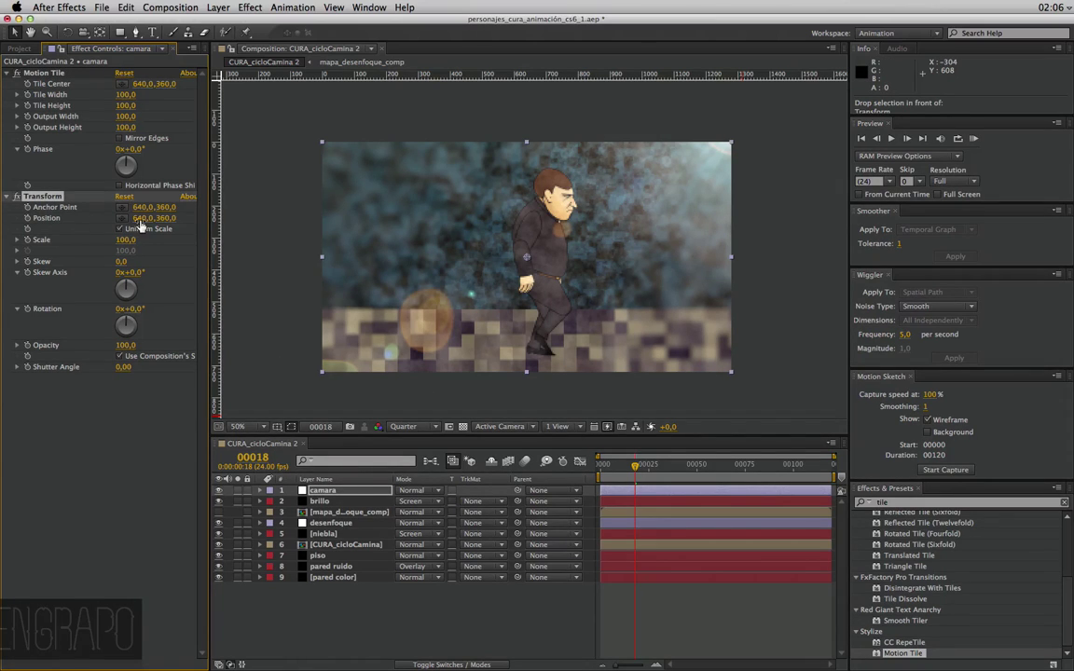
drag(135, 218, 185, 221)
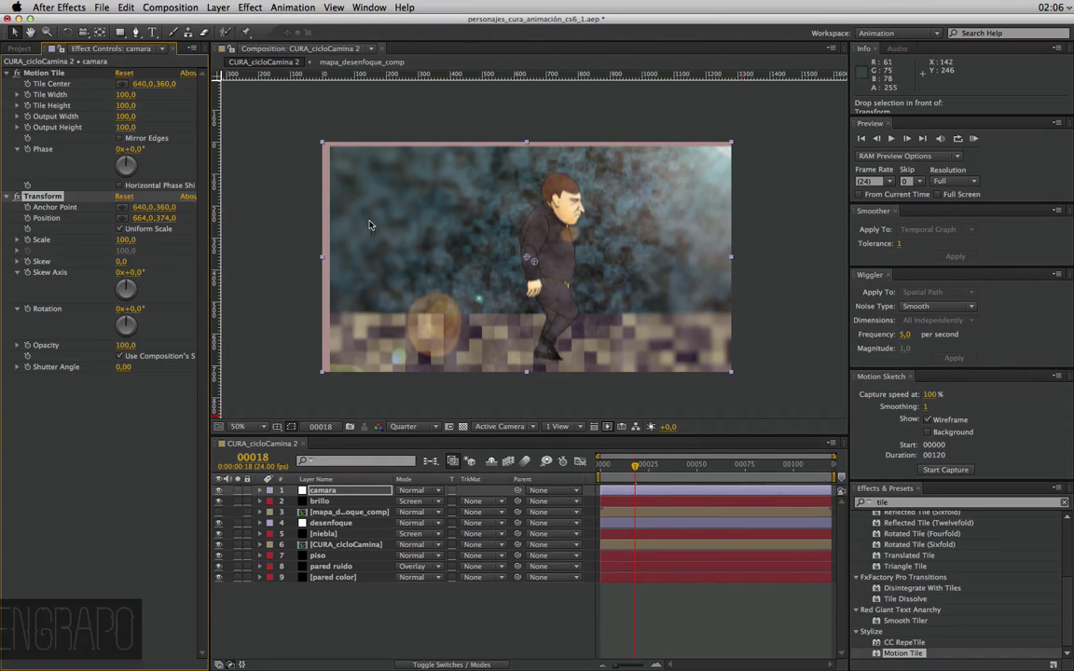
click(45, 73)
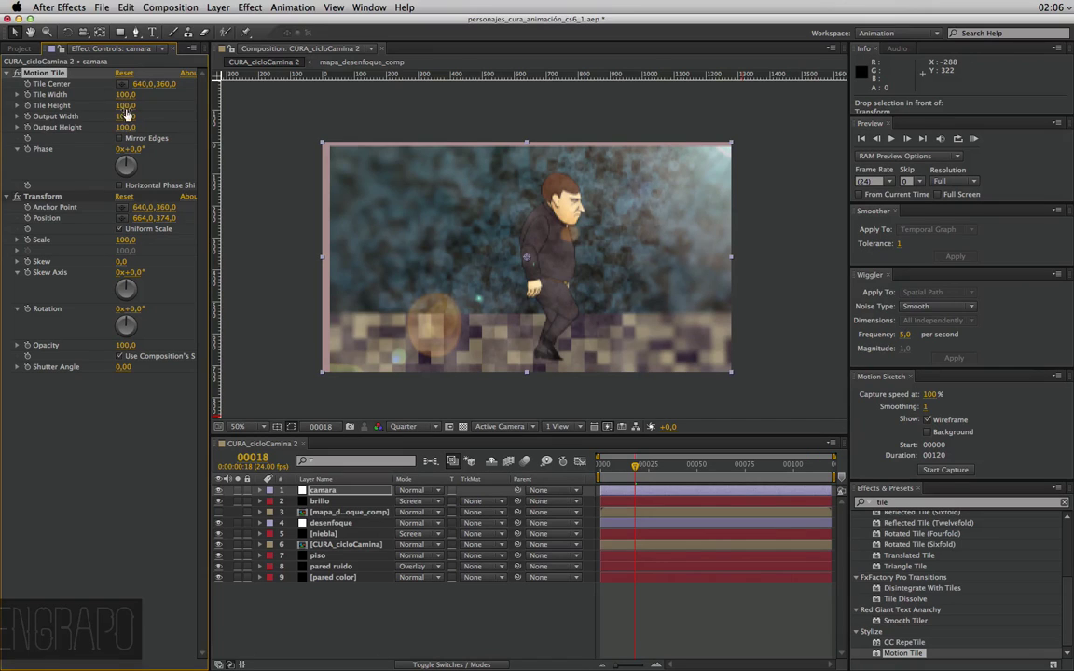
mouse_move(122, 119)
mouse_down()
mouse_move(131, 117)
mouse_move(121, 141)
mouse_up()
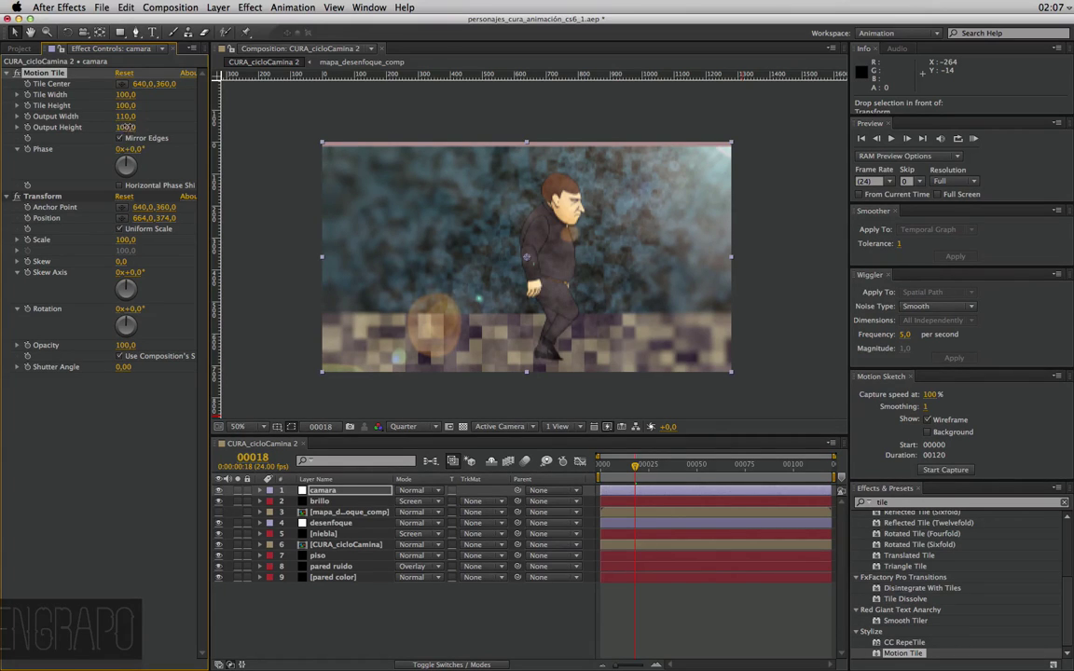
drag(127, 126, 149, 127)
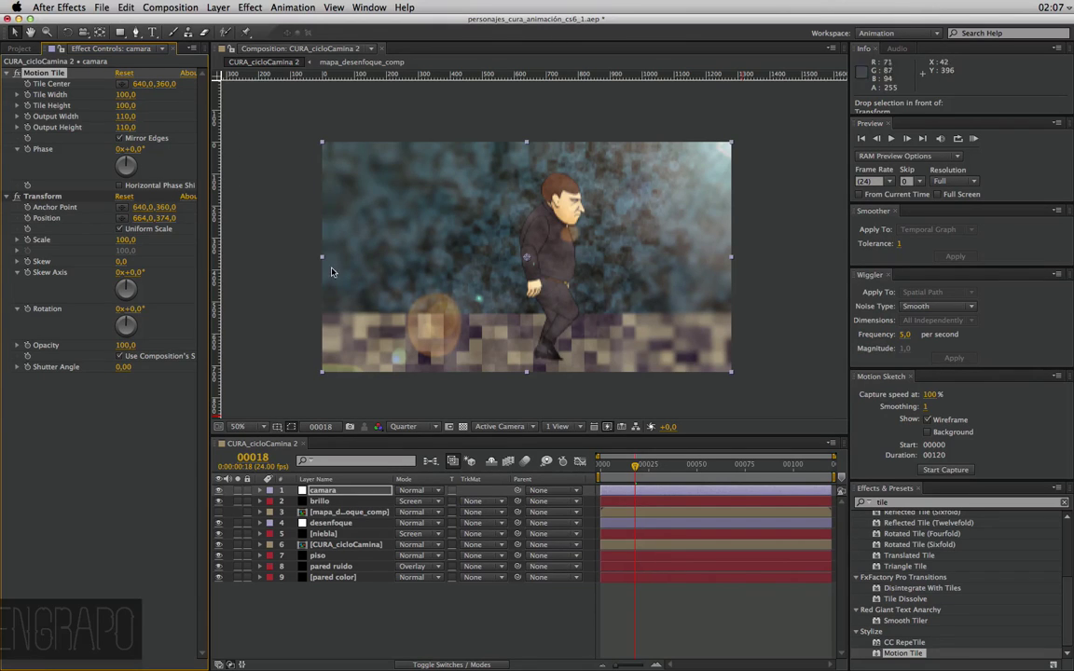
Create a Null Object layer and rename it 'control camara'
click(35, 196)
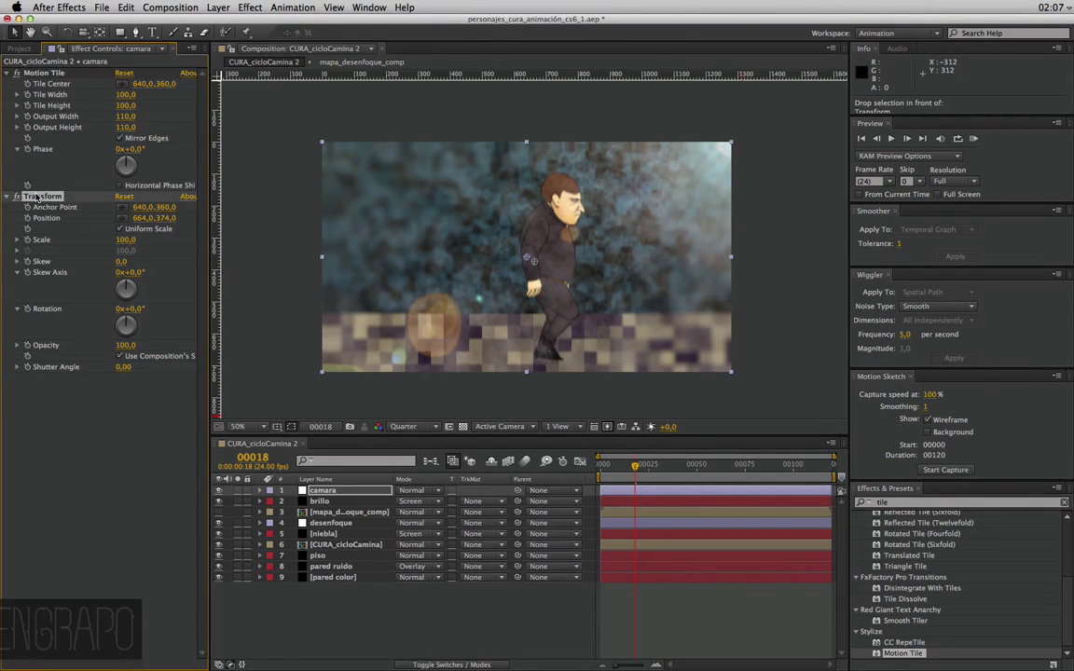
right_click(399, 620)
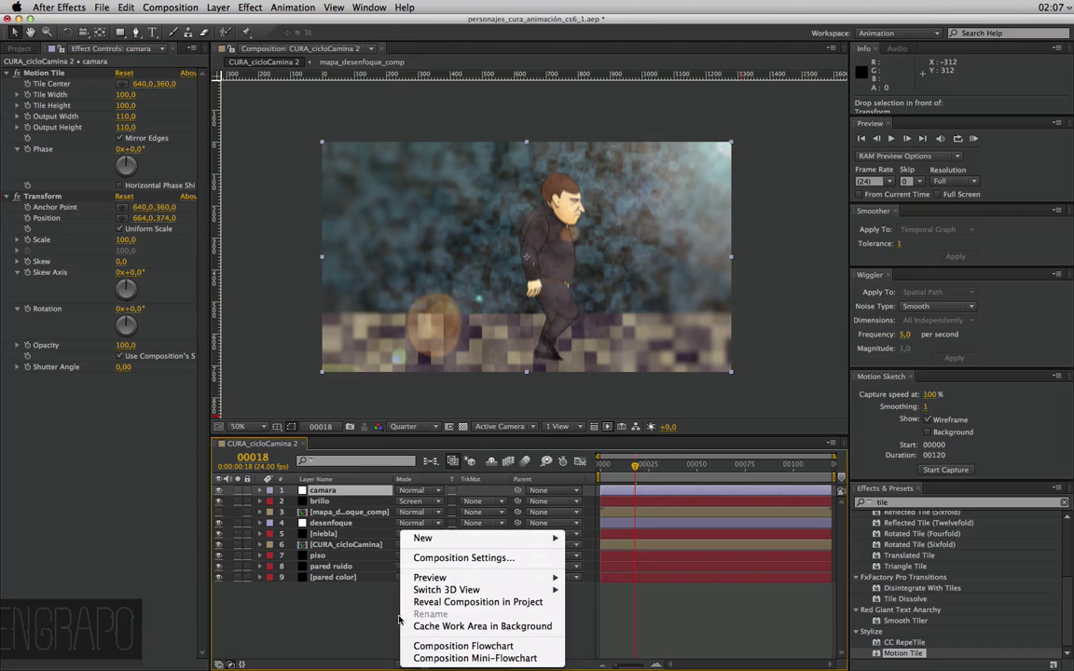
mouse_move(503, 538)
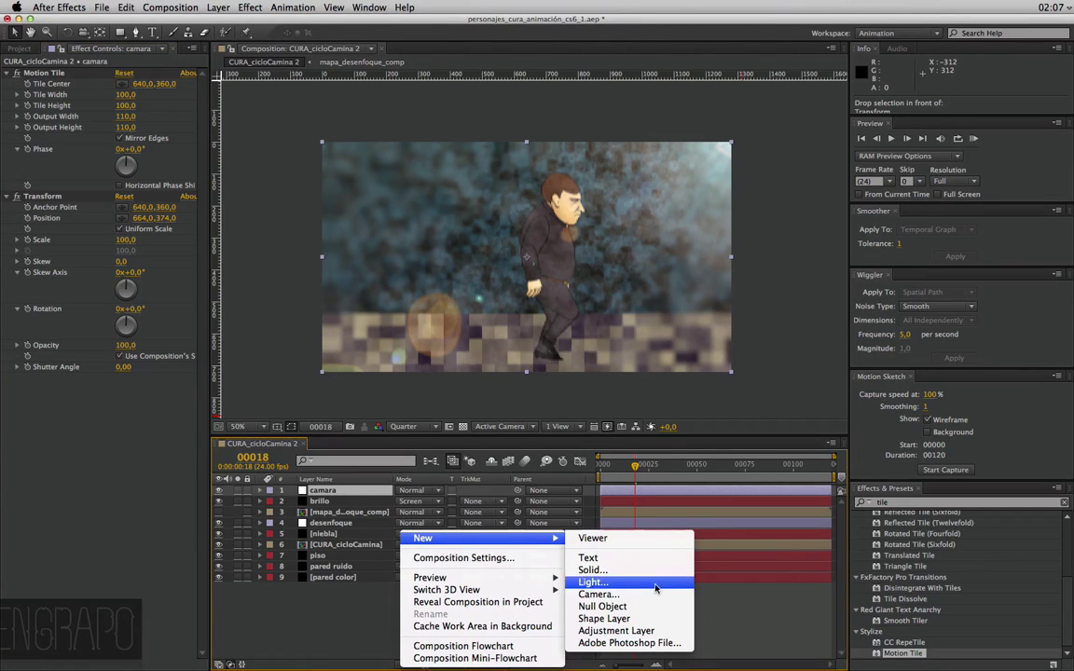
key(Escape)
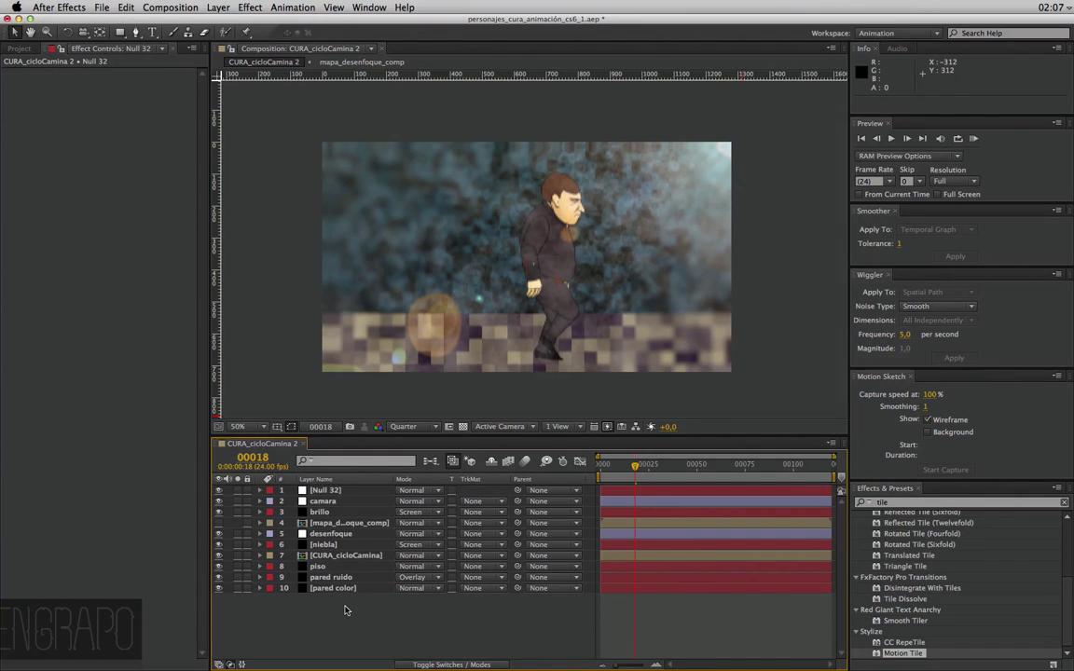
click(323, 493)
key(Return)
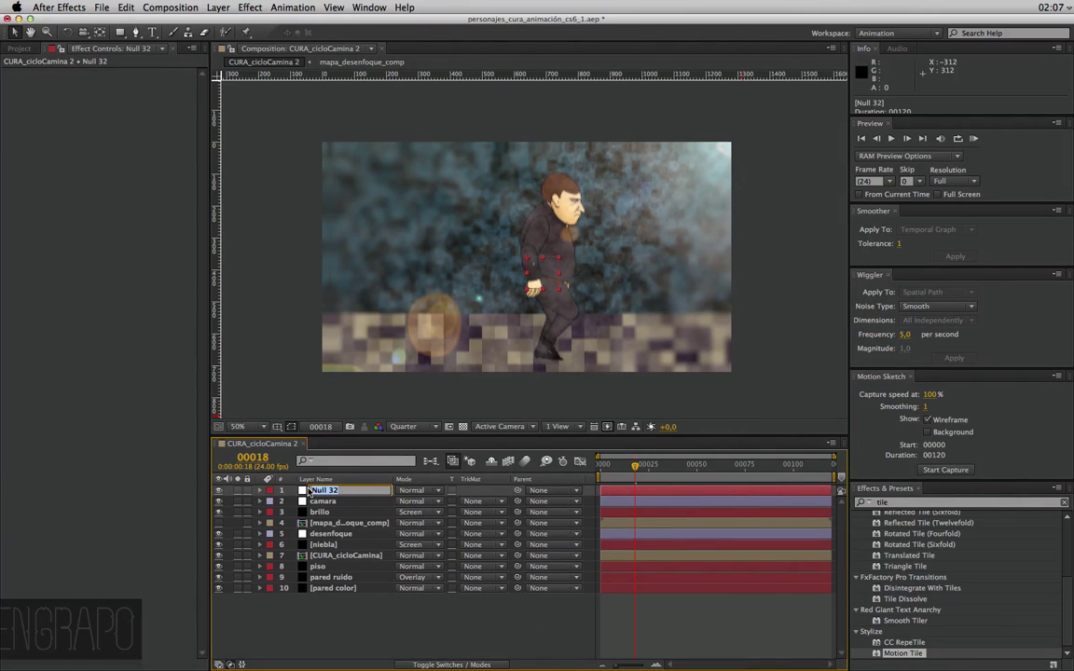
text(control camara)
key(Return)
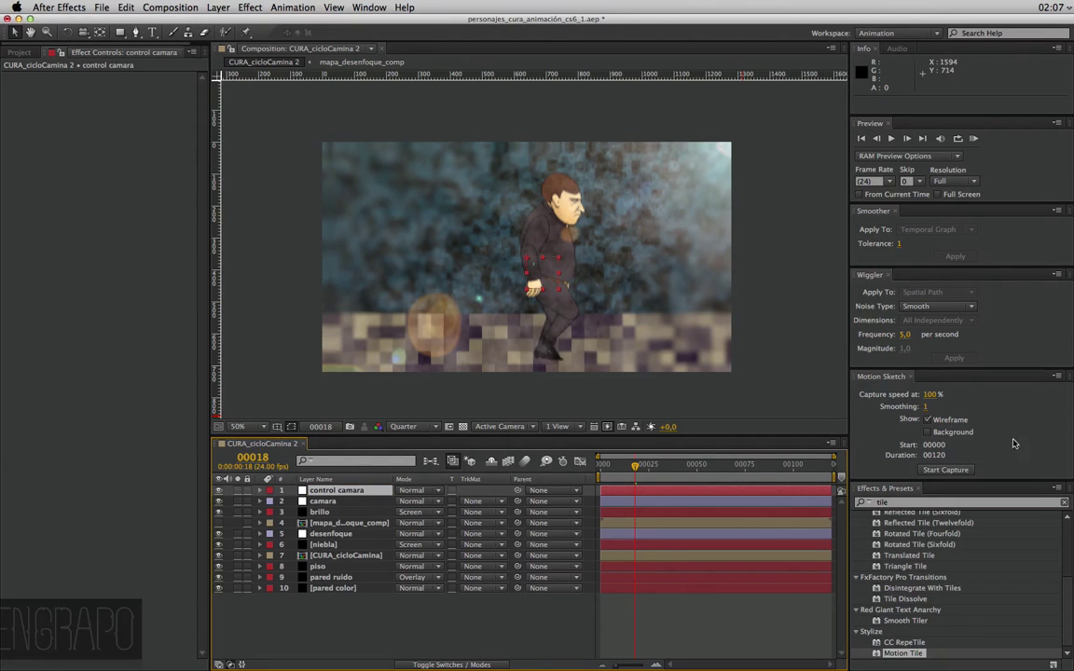
drag(1067, 603, 1067, 522)
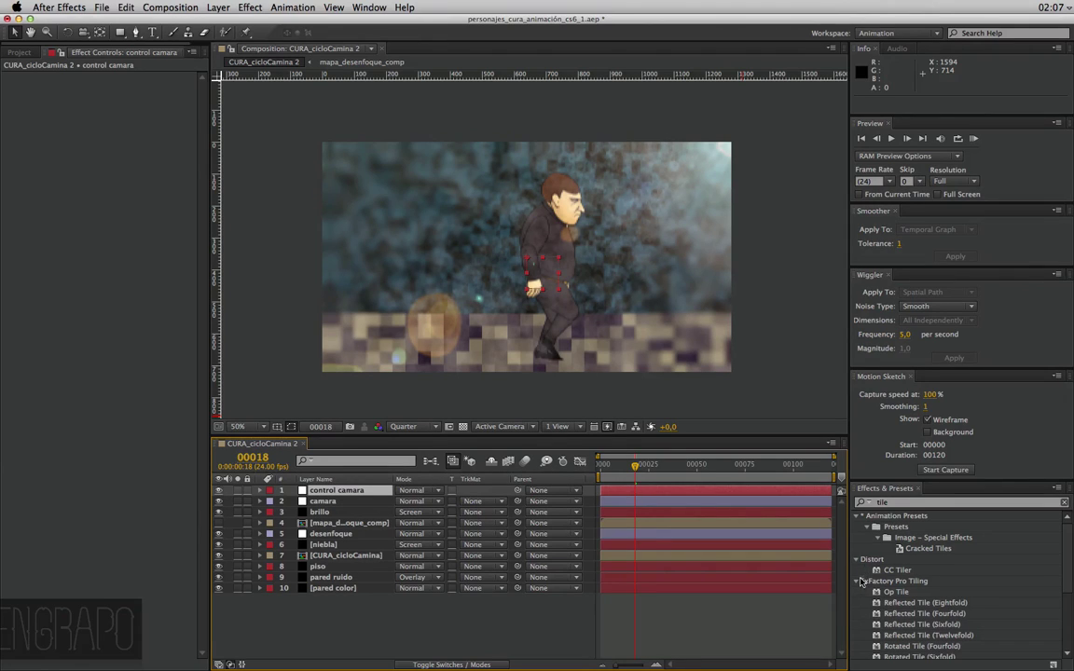
Collapse the open Animation Presets, Distort and Tiling groups and clear the effects search
click(857, 517)
click(857, 528)
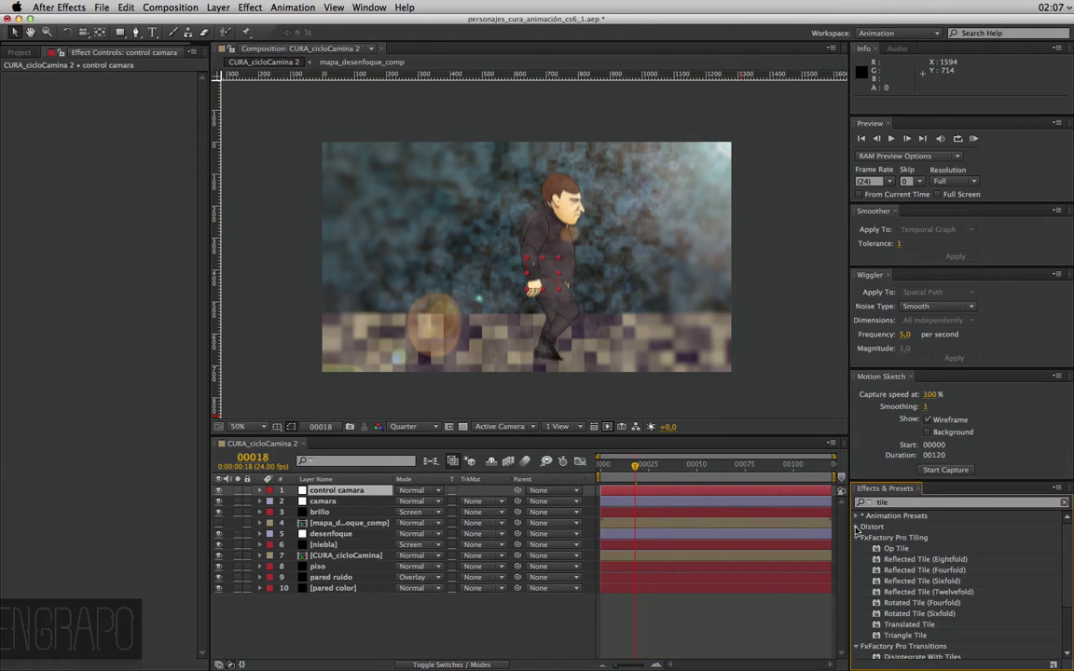
click(857, 538)
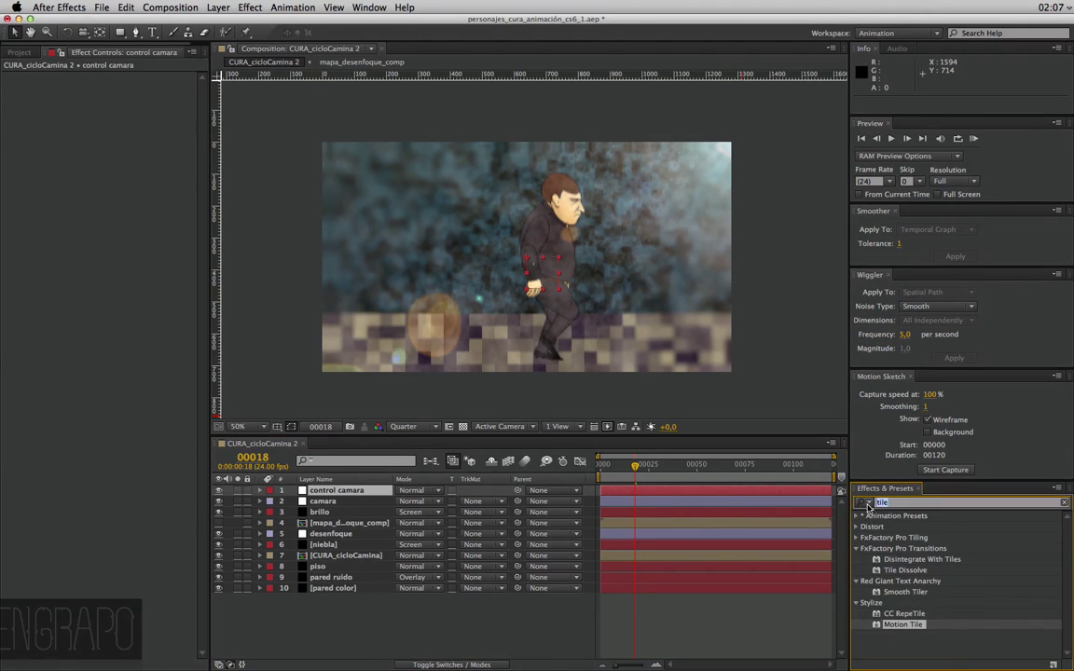
click(862, 503)
Drag AfterShakePro_Null from Video Copilot > After Shake onto the control camara null
click(857, 518)
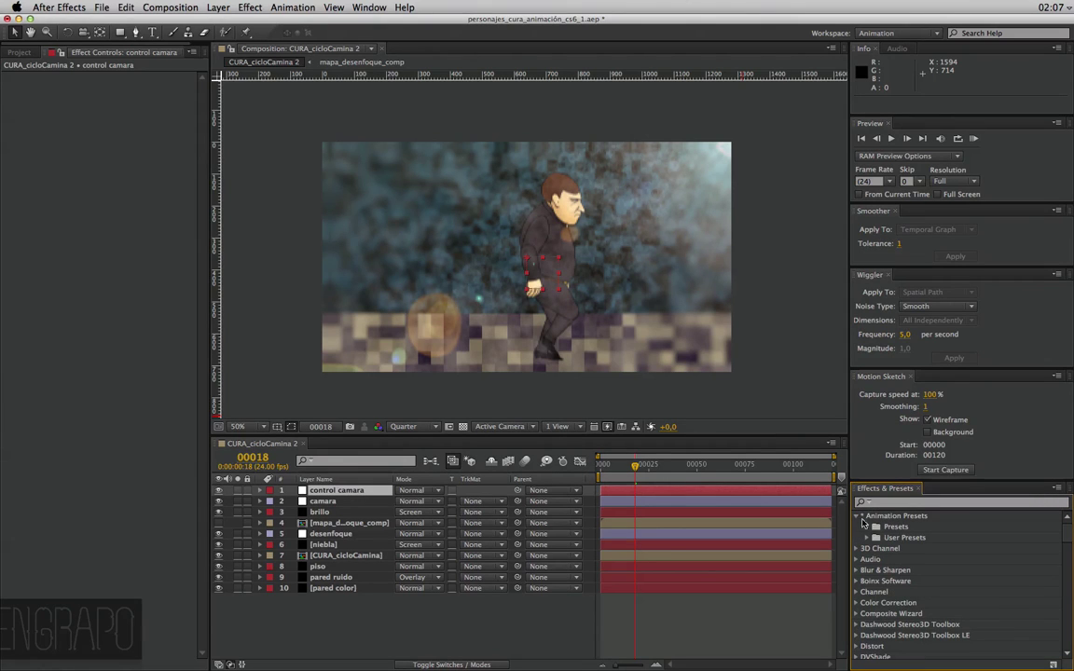
click(867, 527)
scroll(928, 580, down, 10)
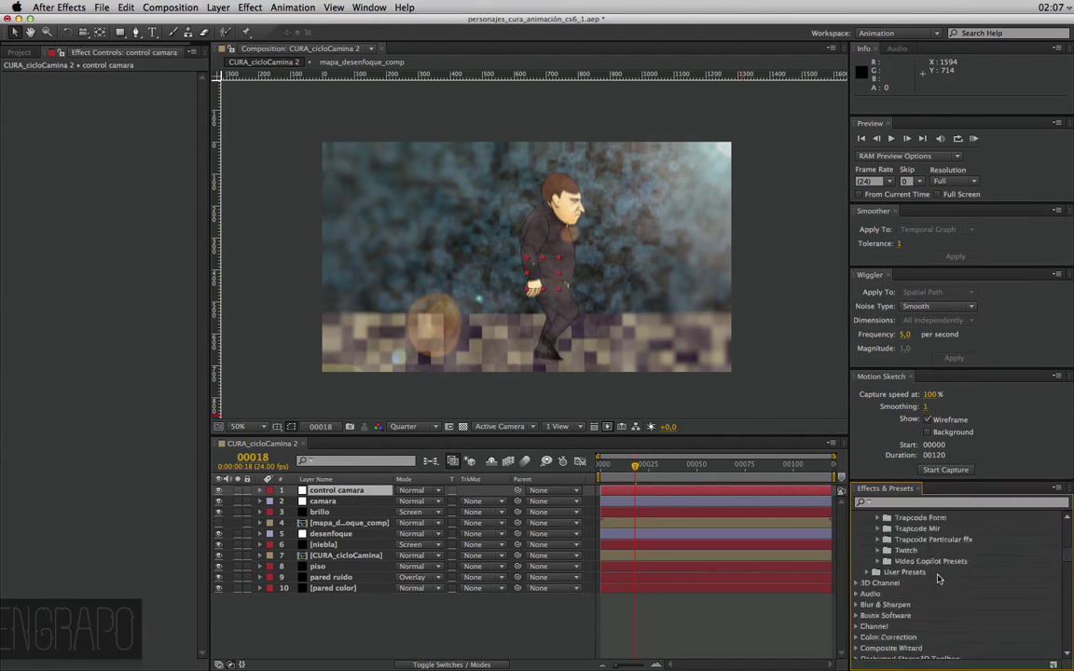
scroll(927, 580, up, 5)
scroll(927, 580, down, 5)
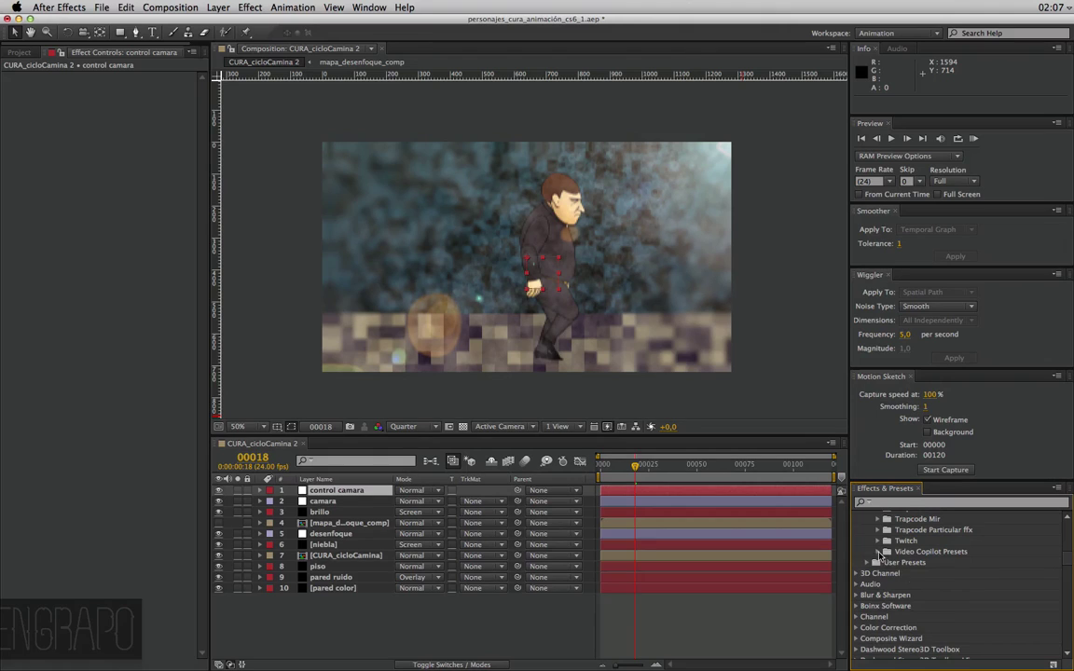
click(879, 552)
click(889, 563)
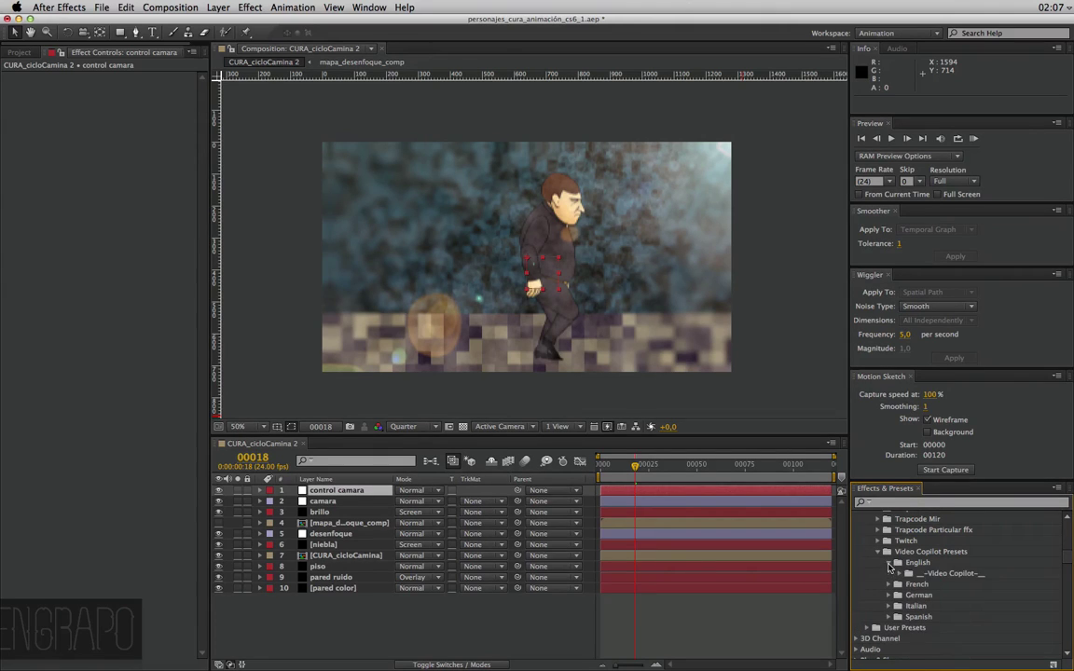
click(901, 574)
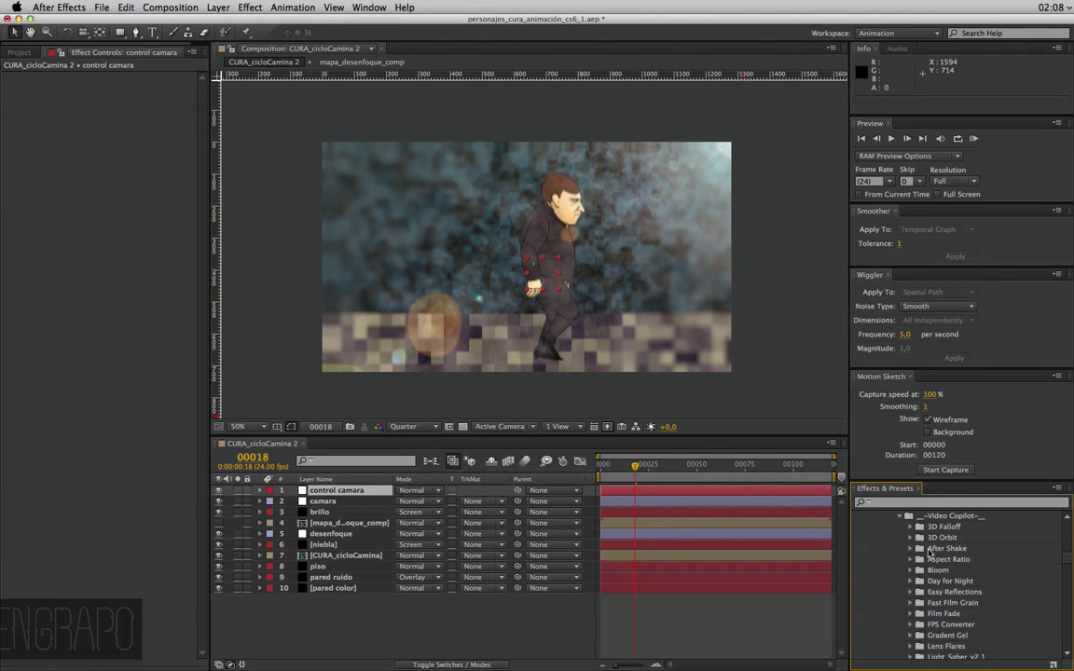
click(911, 550)
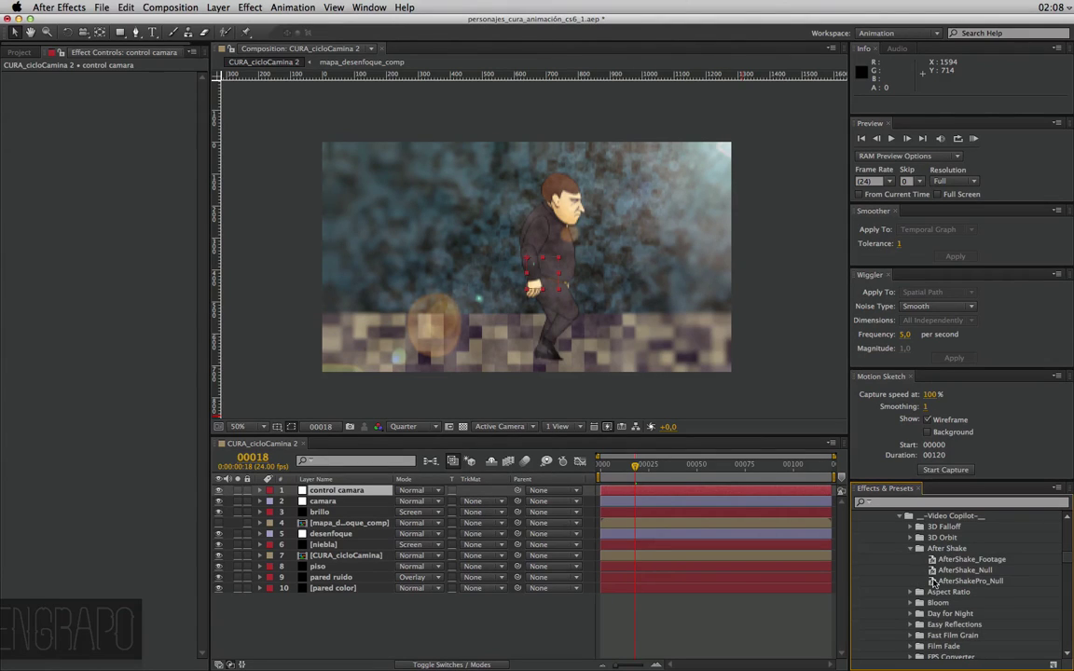
drag(932, 582, 347, 494)
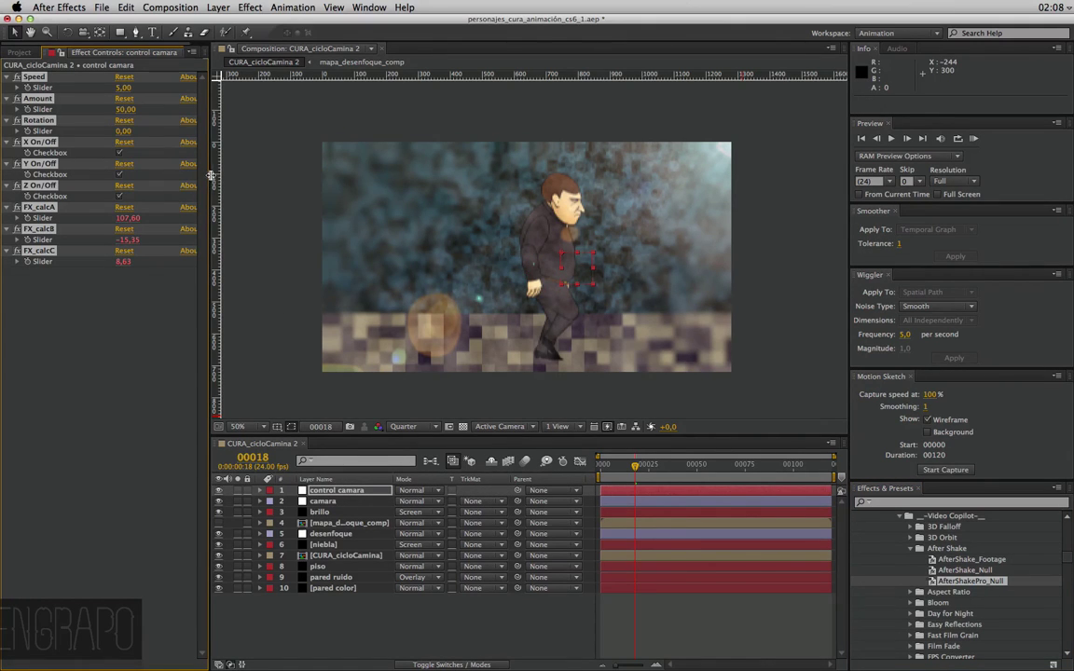
Enter shake Speed 2, Amount 10 and Rotation 3 on control camara, then scrub the walk
drag(211, 175, 234, 186)
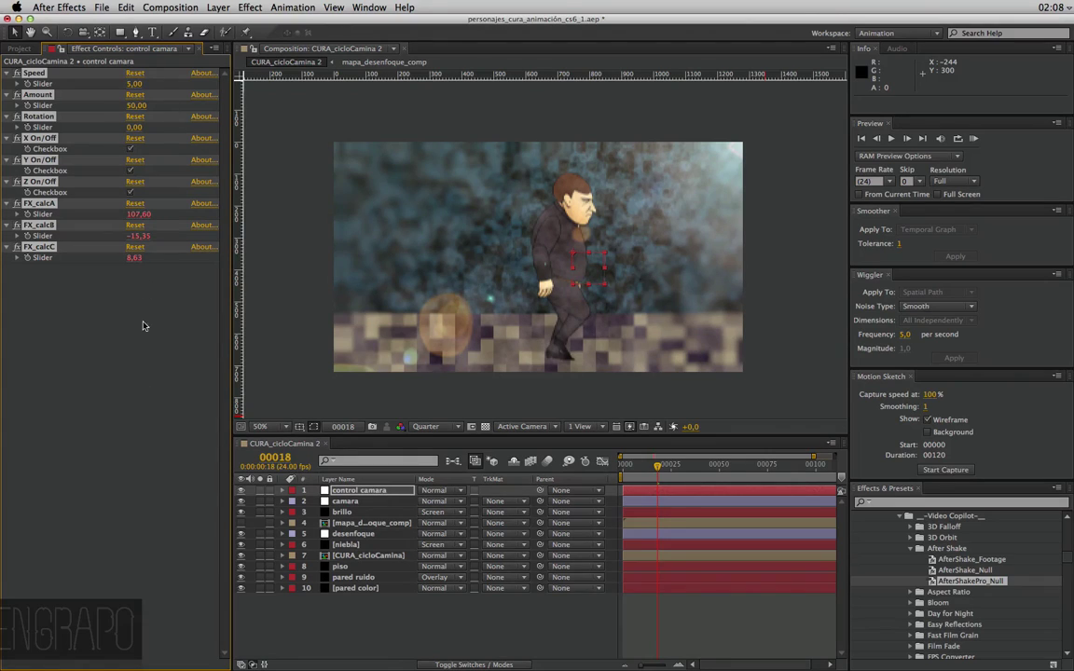
click(113, 295)
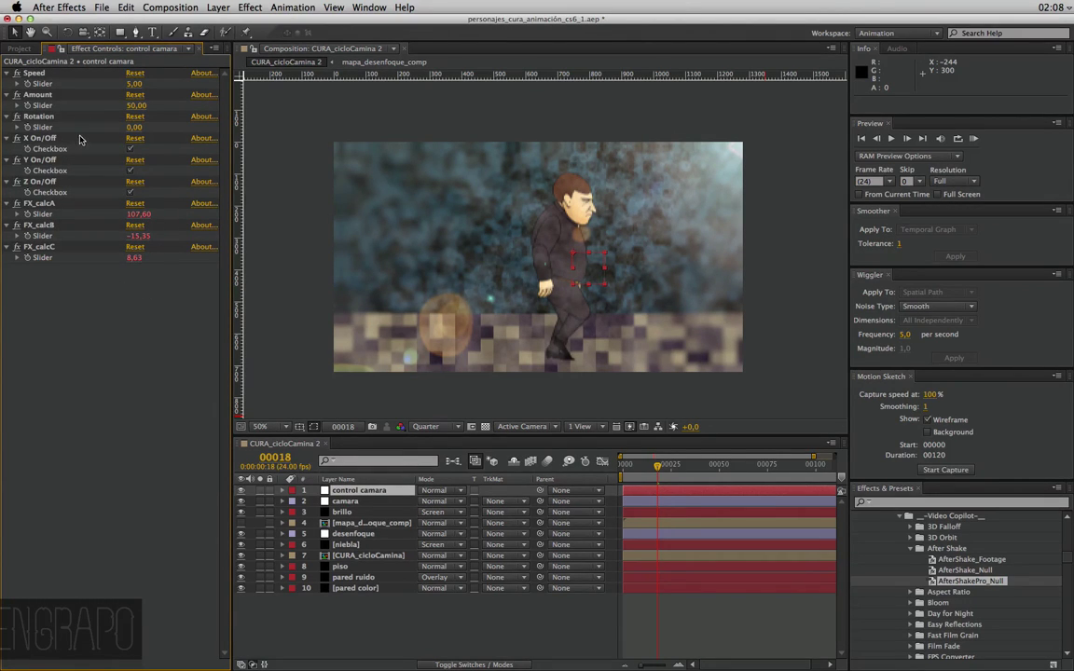
mouse_move(658, 464)
mouse_down()
mouse_move(742, 457)
mouse_move(623, 463)
mouse_up()
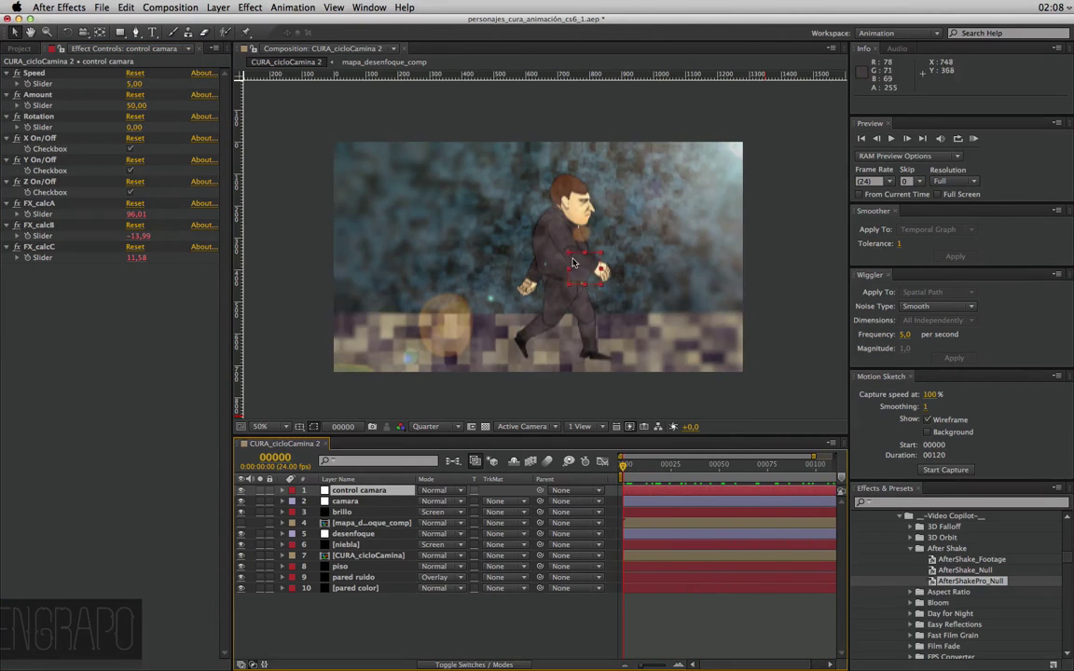
click(135, 83)
text(5)
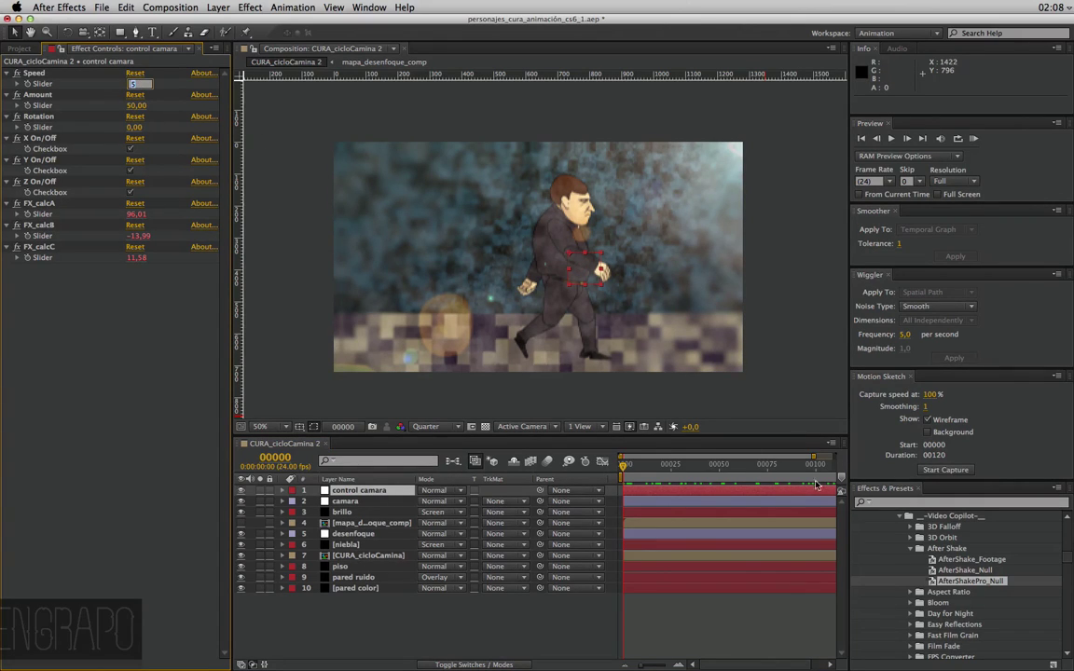
key(BackSpace)
text(2)
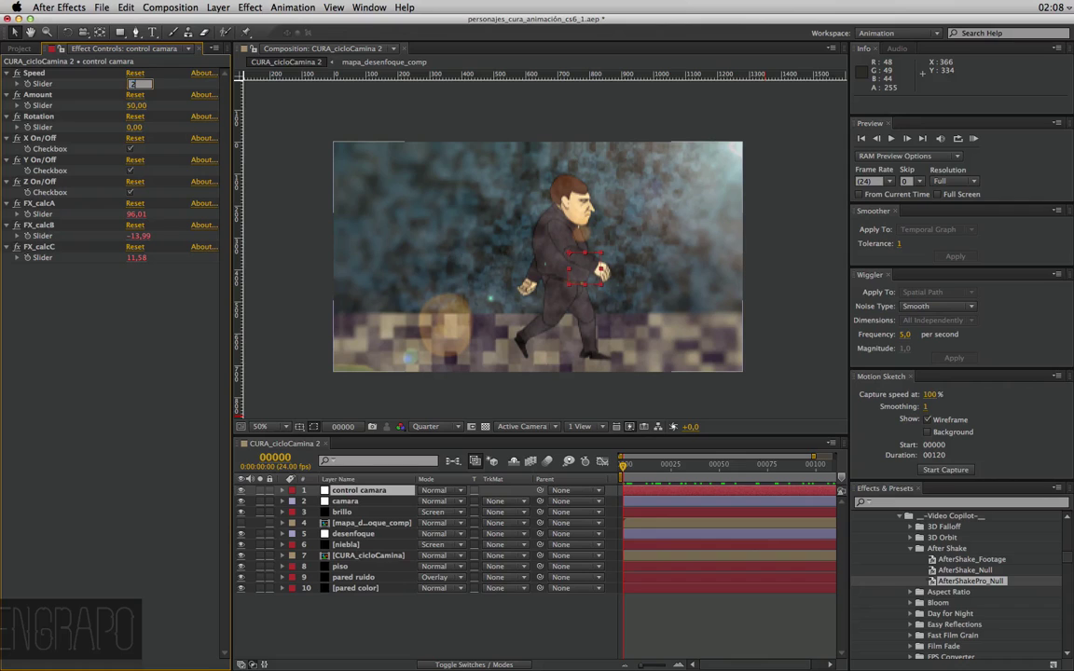
key(Tab)
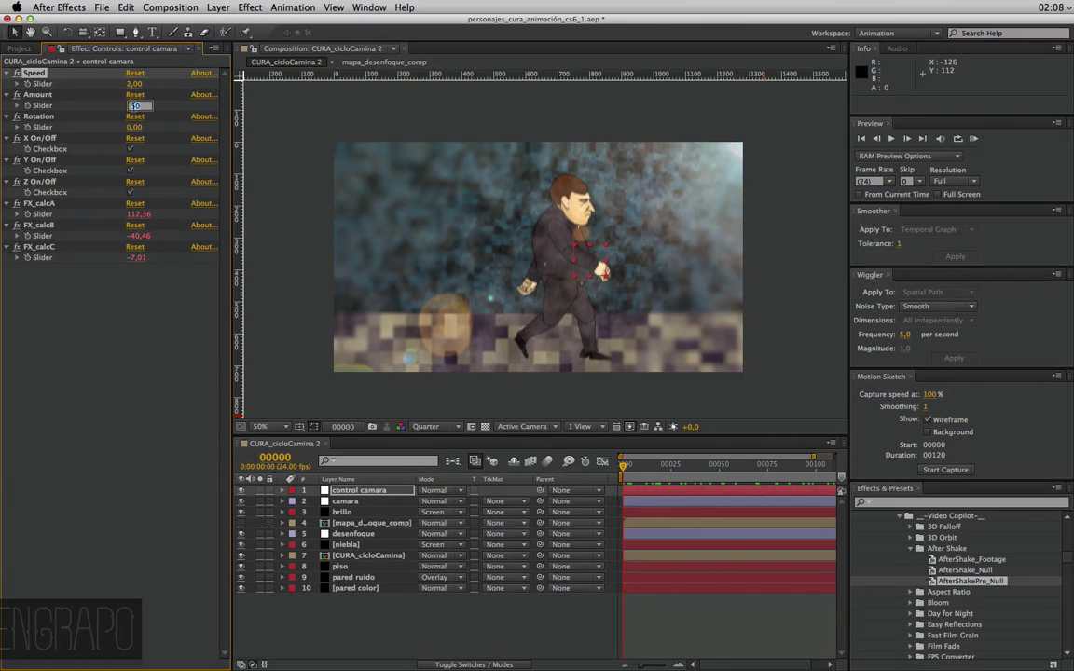
text(10)
key(Tab)
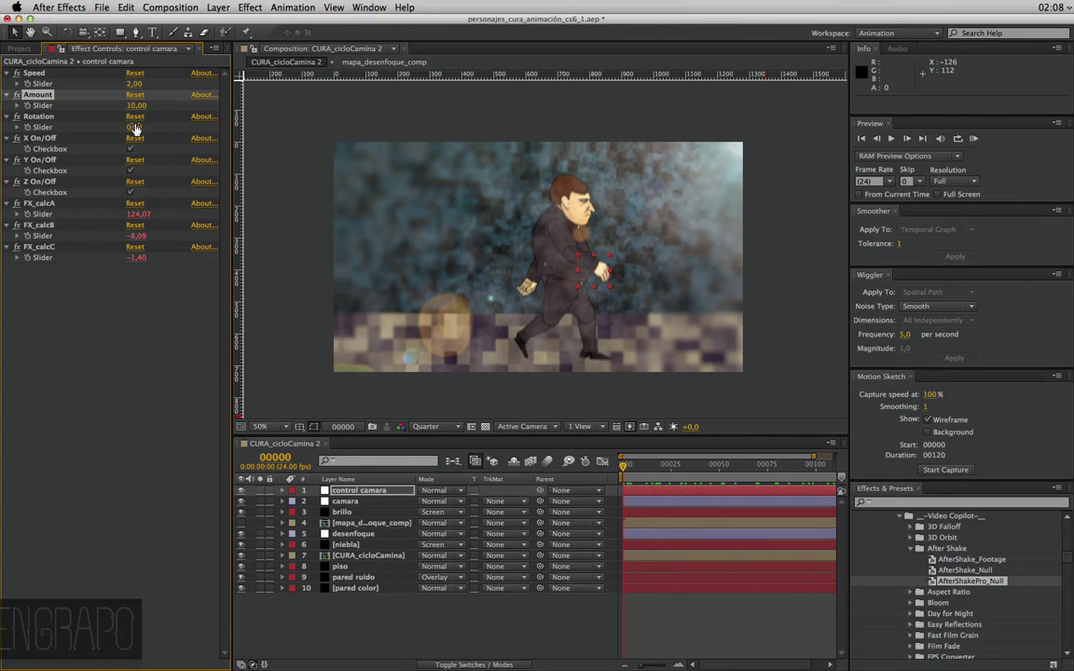
text(3)
key(Return)
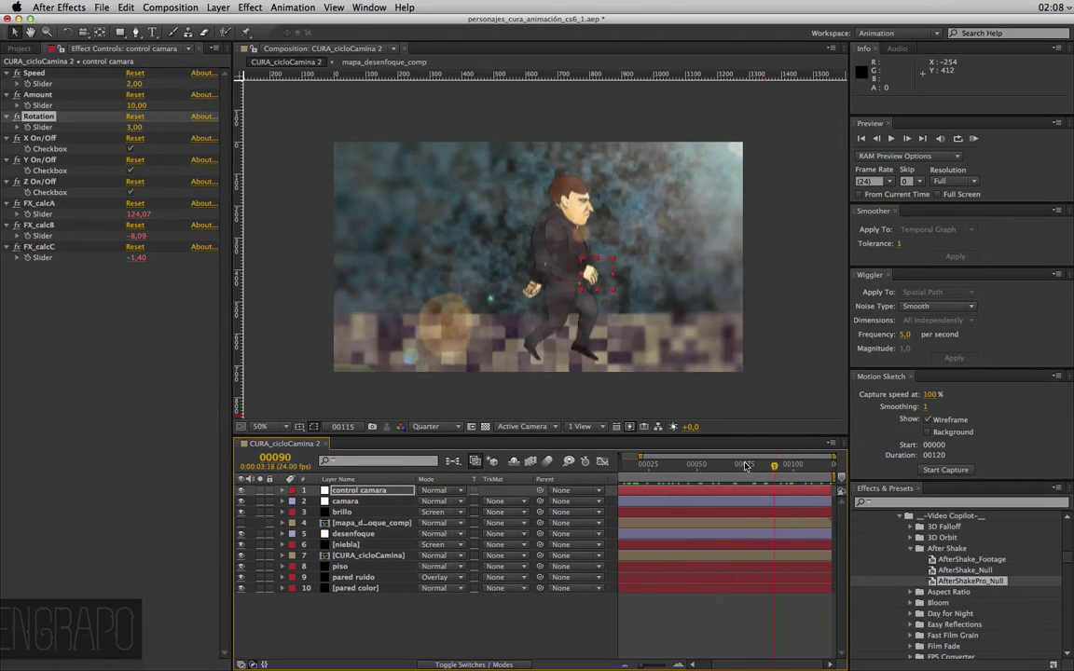
drag(616, 467, 599, 467)
click(343, 503)
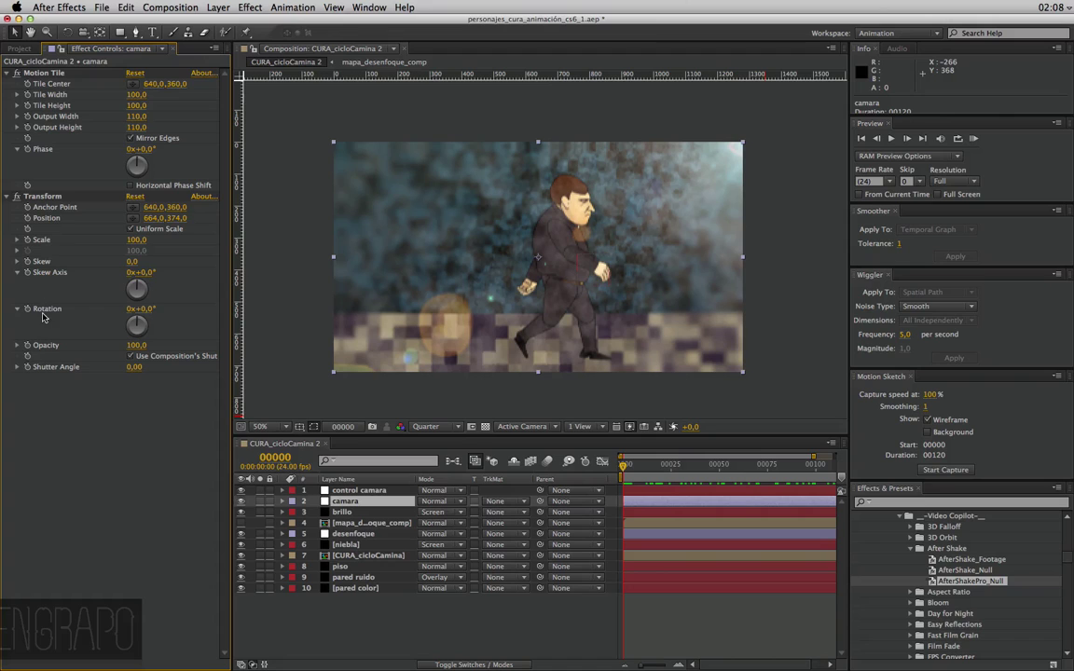
Reveal the Position property of the camara layer's Transform effect
click(359, 491)
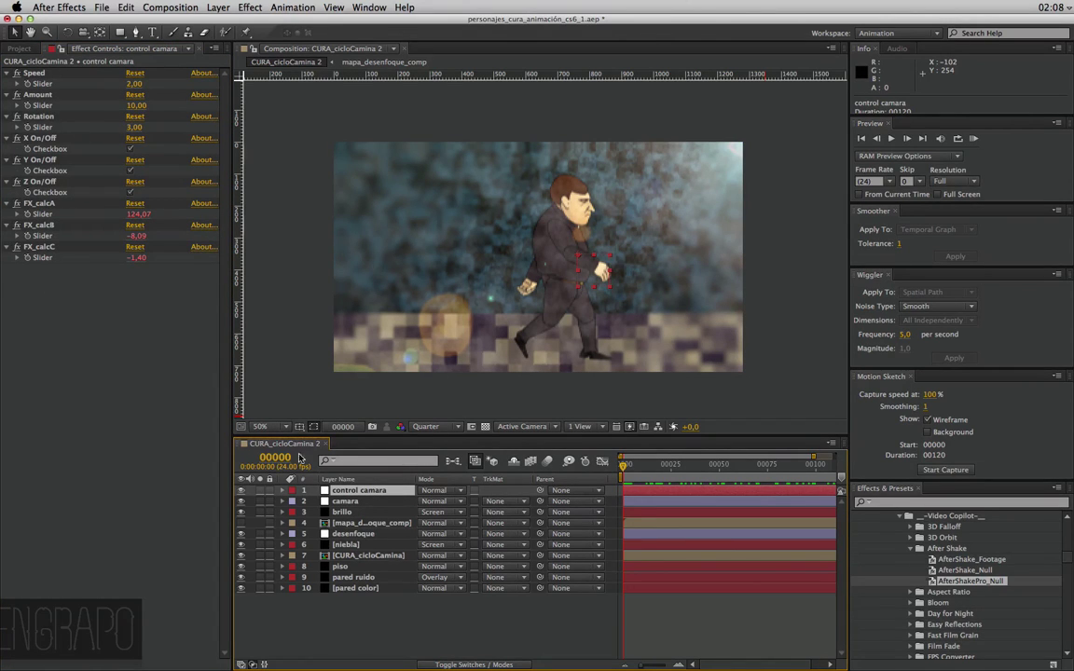
drag(355, 436, 354, 351)
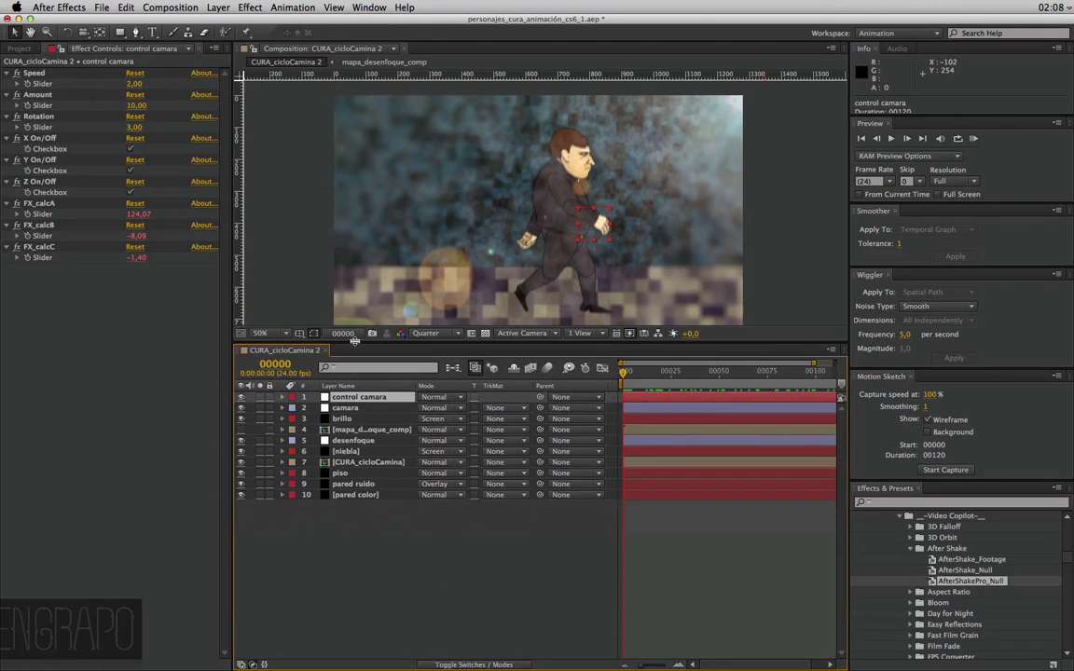
click(345, 418)
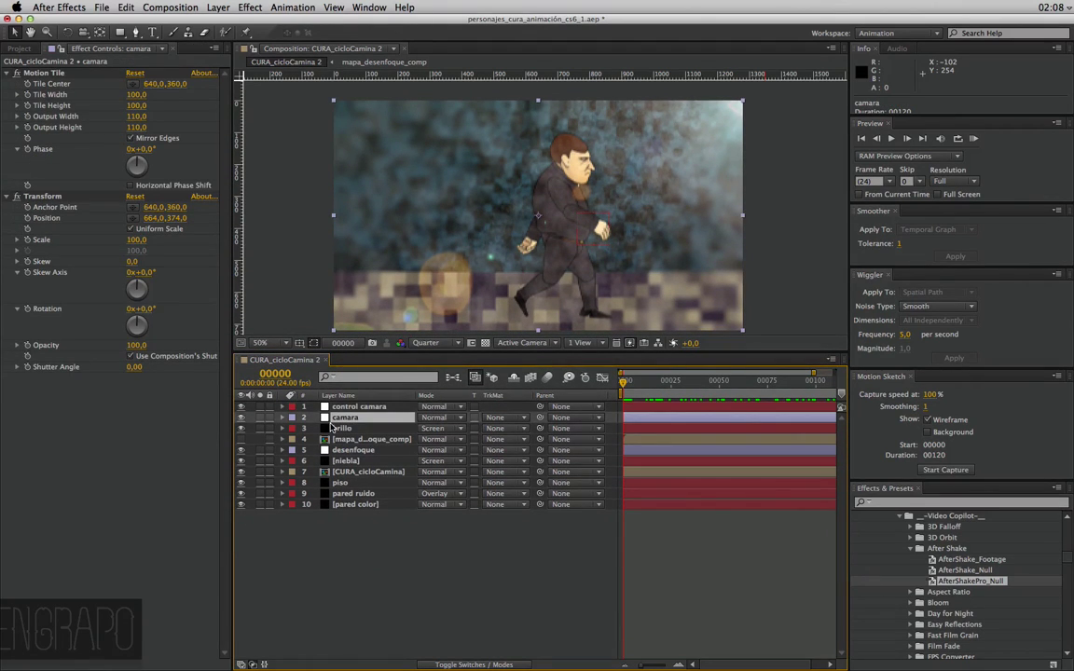
key(p)
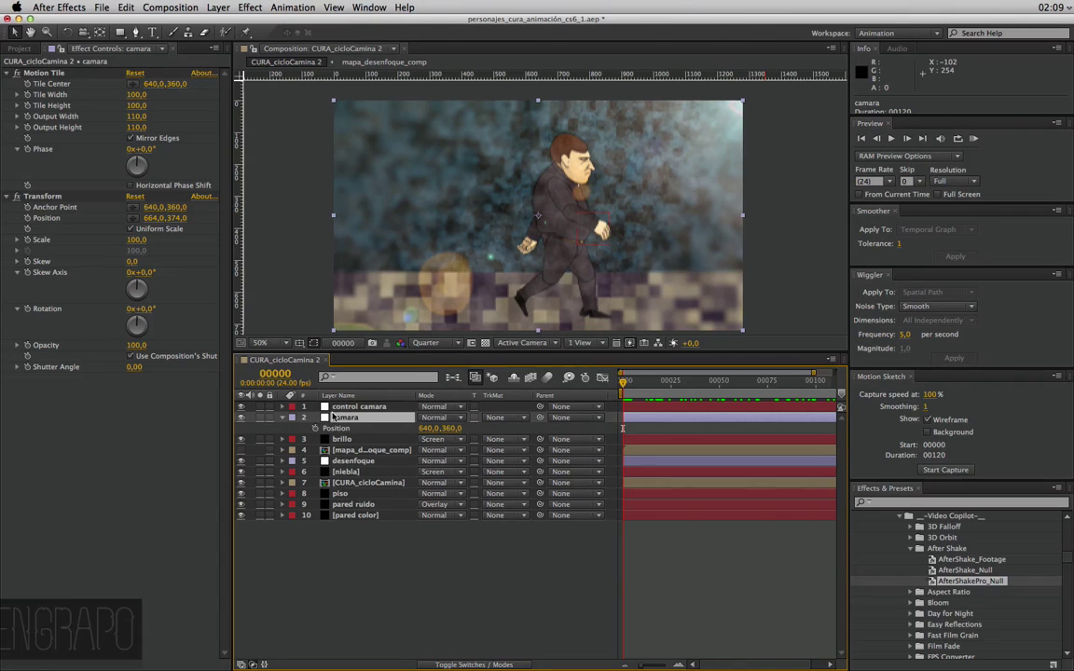
key(p)
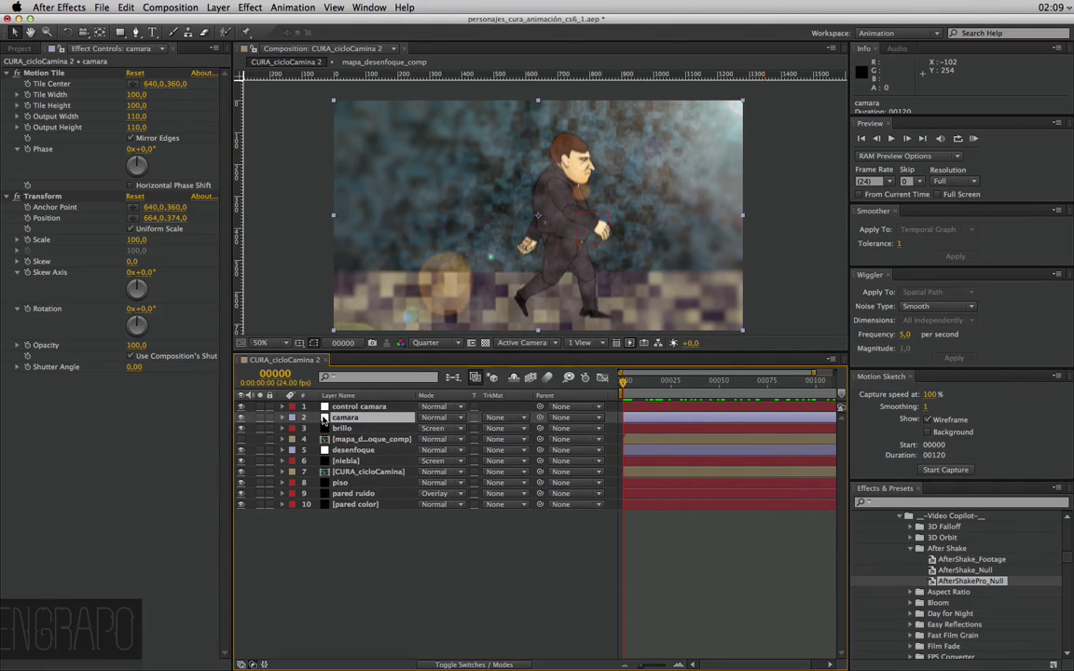
key(e)
click(305, 440)
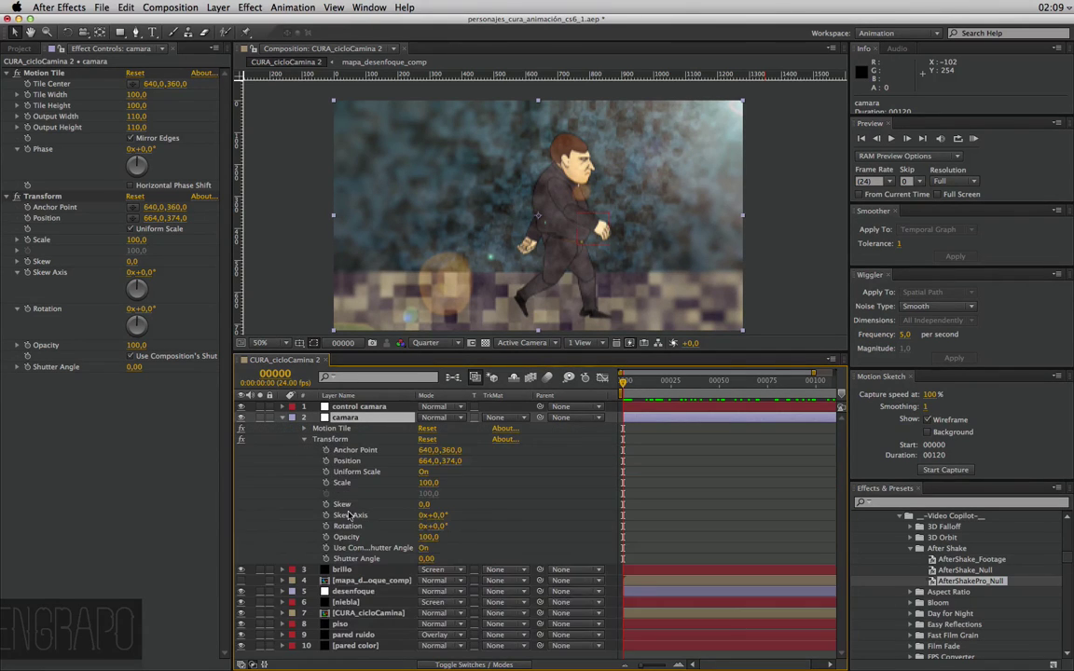
click(283, 460)
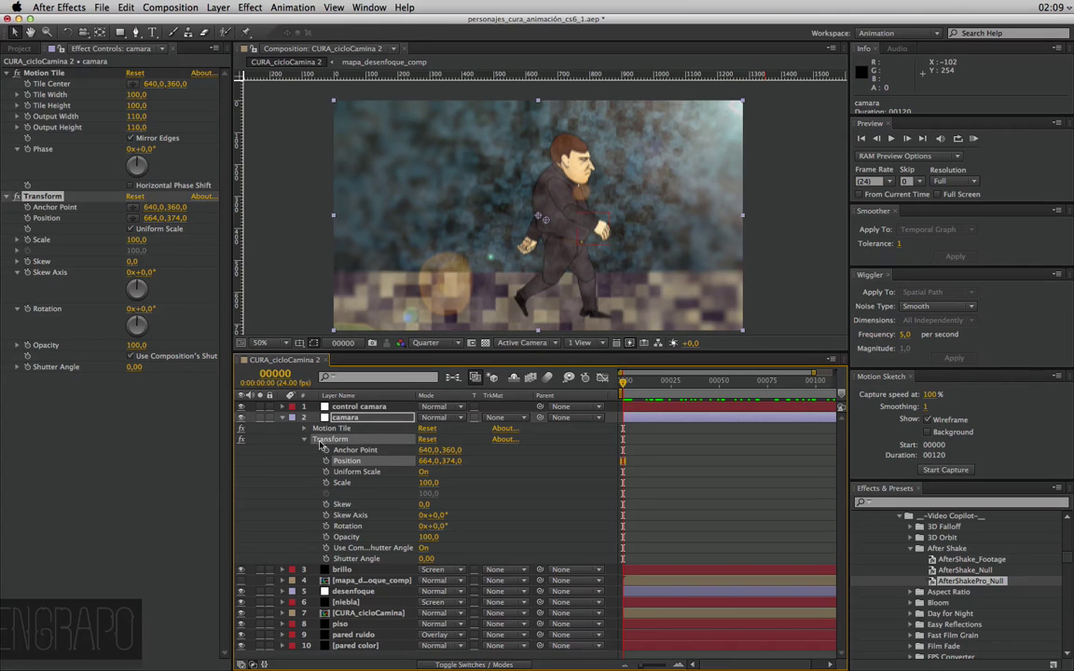
Add a Position expression pick-whipped to control camara's Position
click(283, 407)
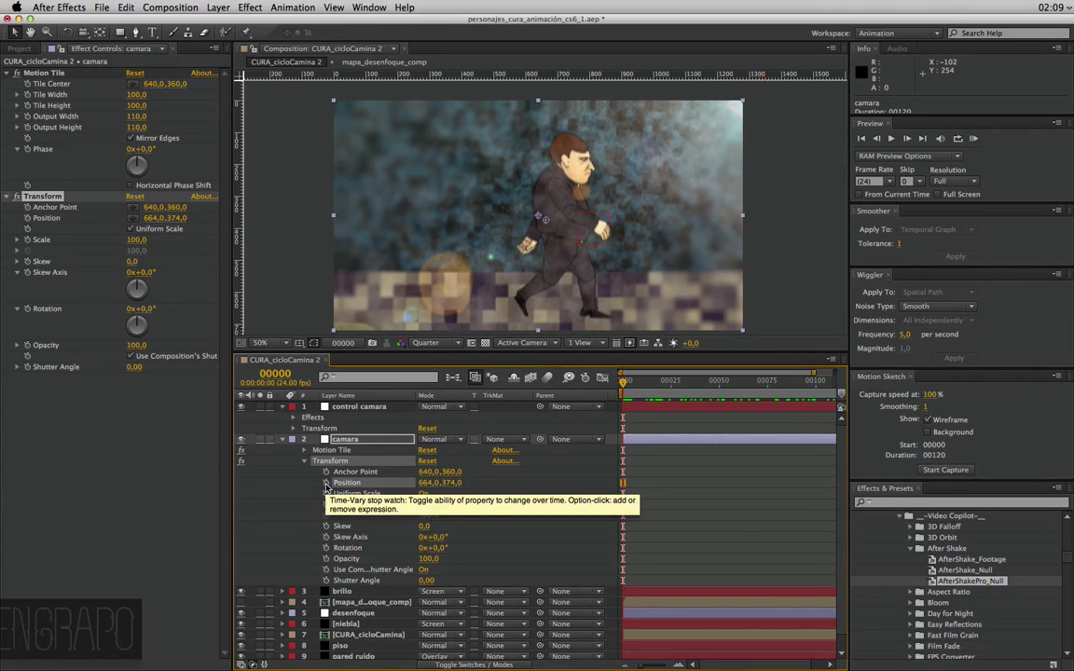
alt+click(326, 483)
click(366, 407)
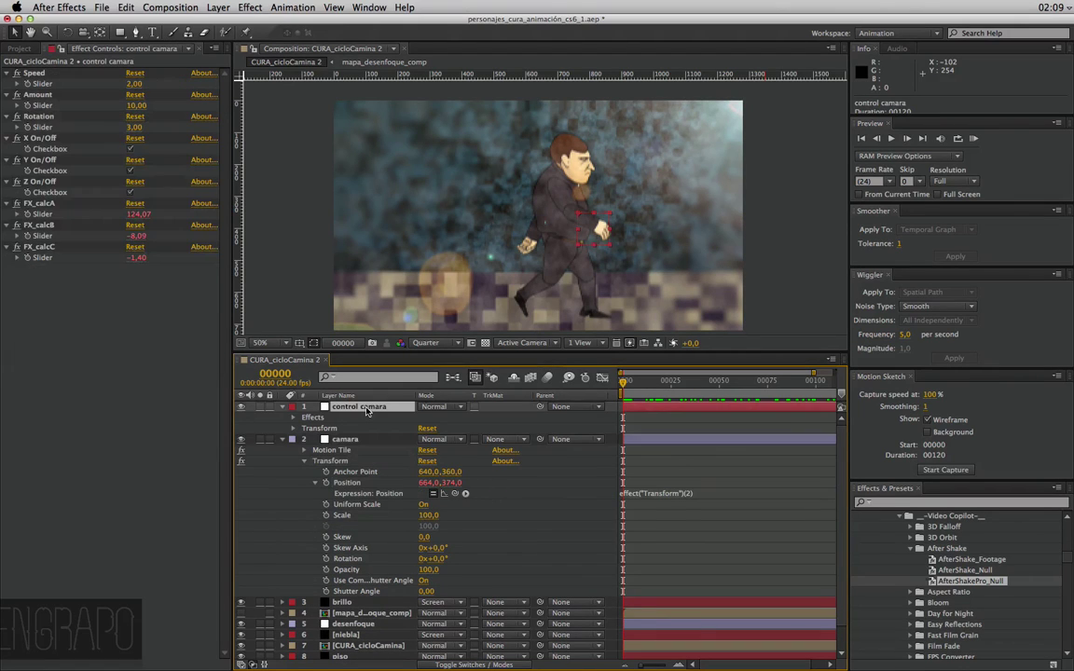
key(p)
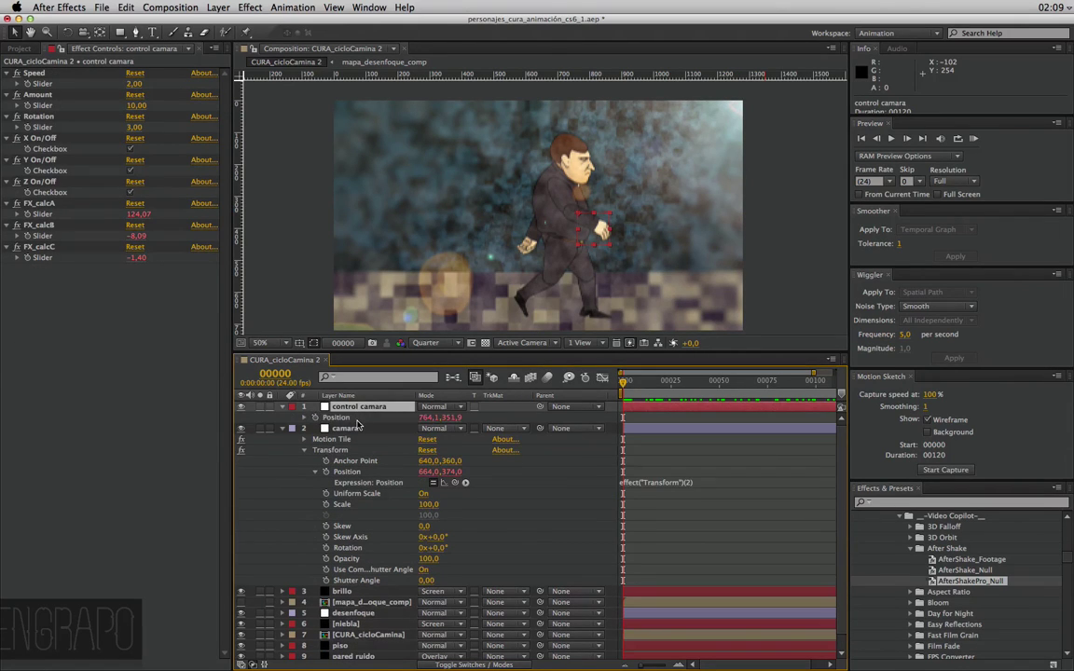
click(388, 482)
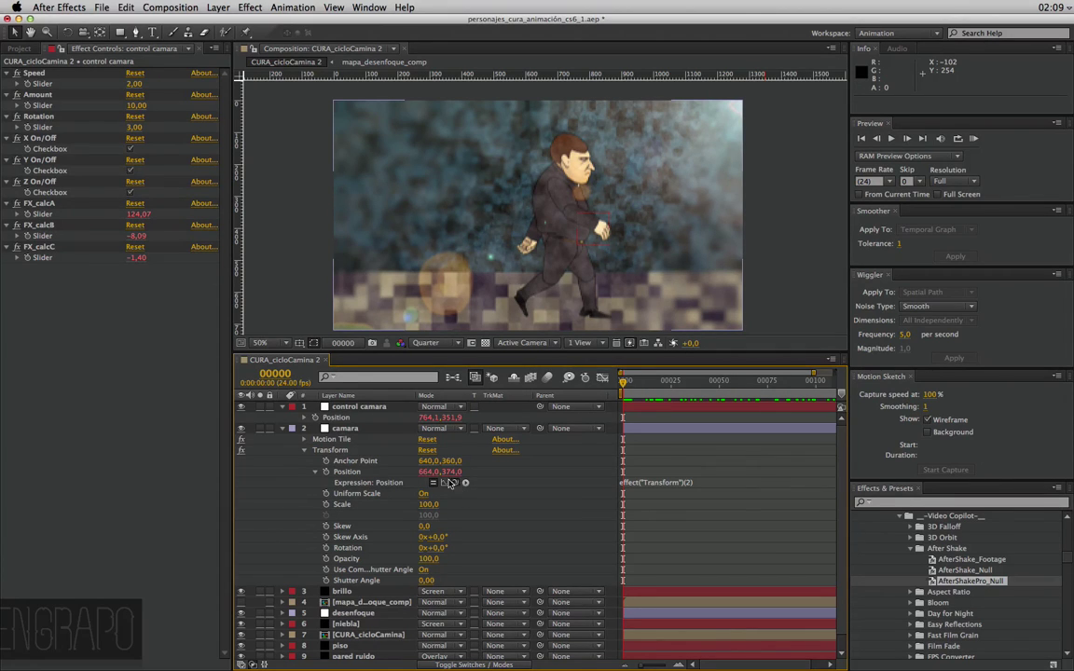
drag(455, 484, 355, 437)
drag(356, 437, 344, 420)
click(370, 439)
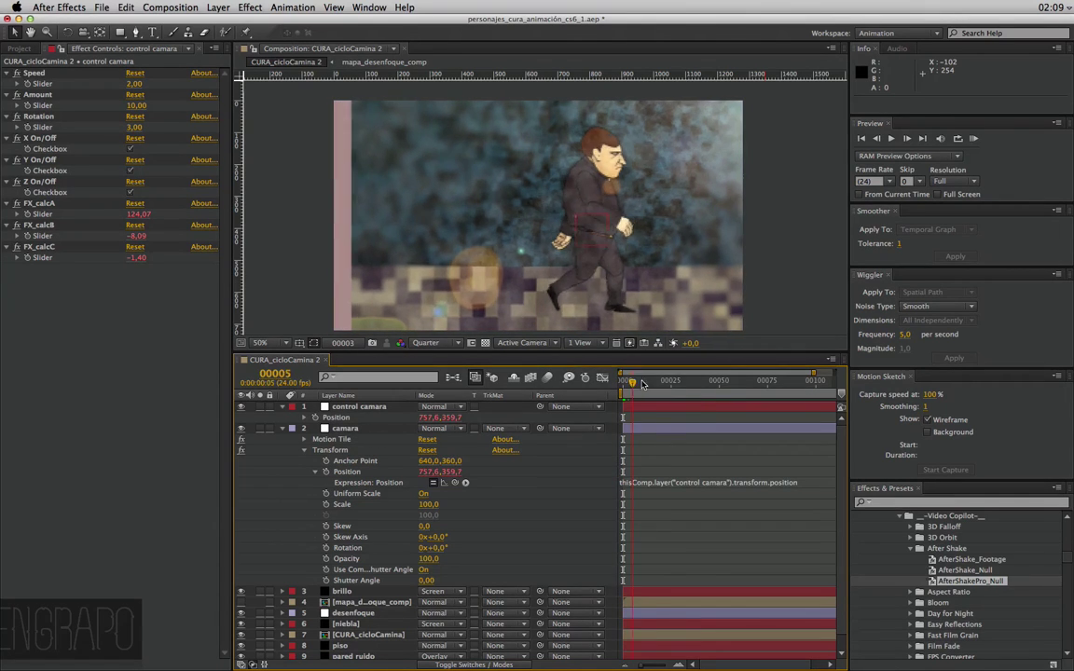
Nudge the control camara null in the viewer and play the walk to check the follow
mouse_move(624, 380)
mouse_down()
mouse_move(784, 384)
mouse_move(772, 382)
mouse_up()
key(Home)
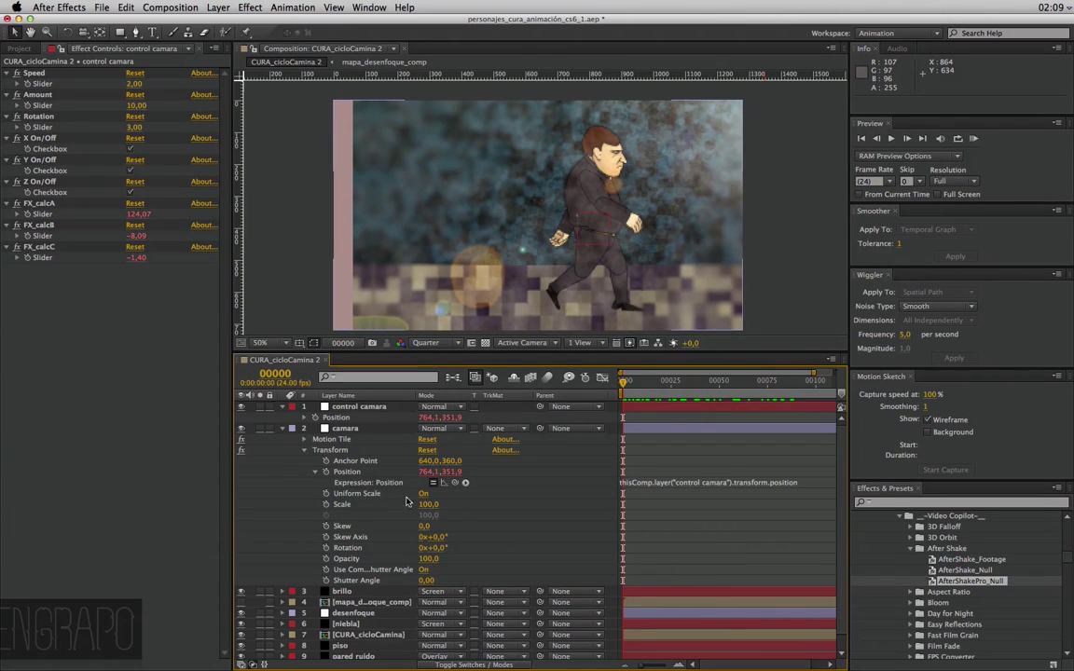
click(361, 406)
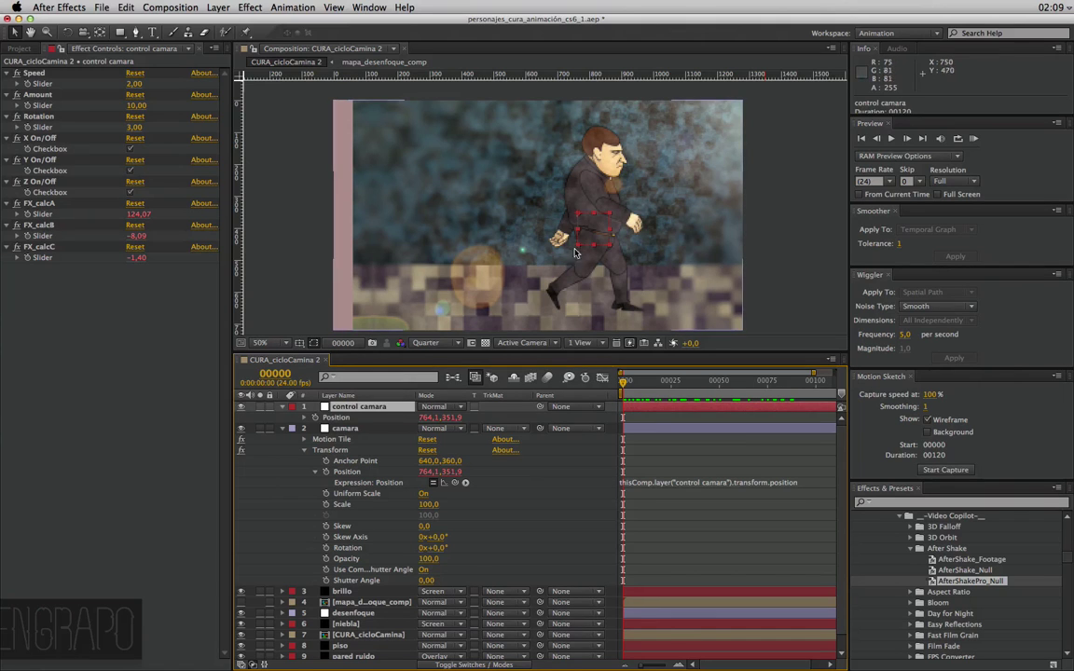
drag(576, 253, 562, 244)
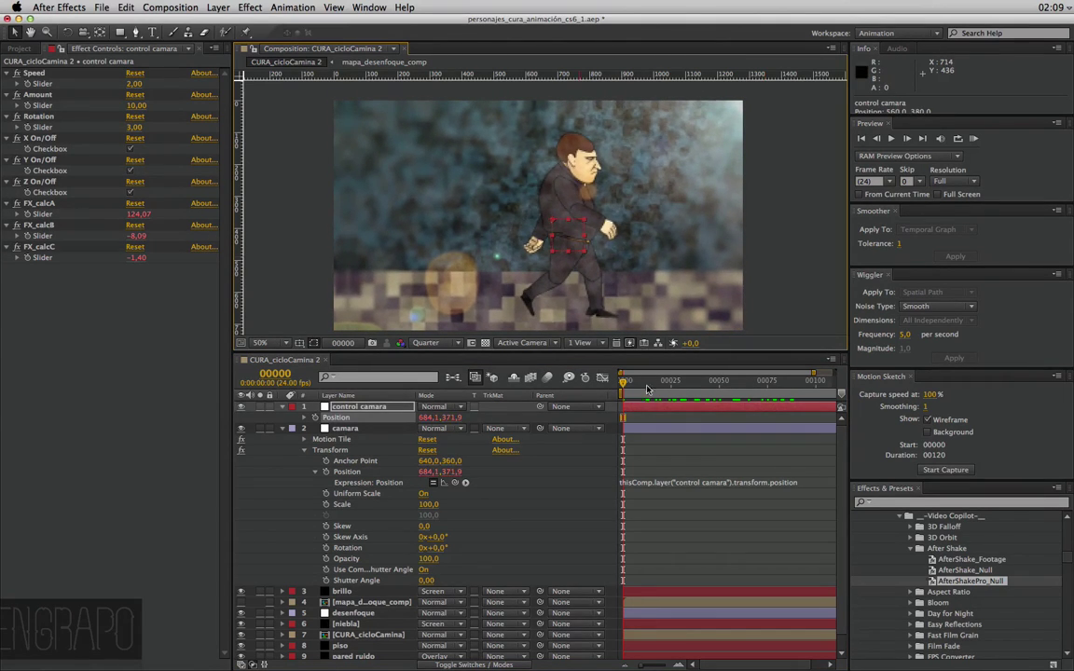
drag(624, 380, 693, 381)
key(space)
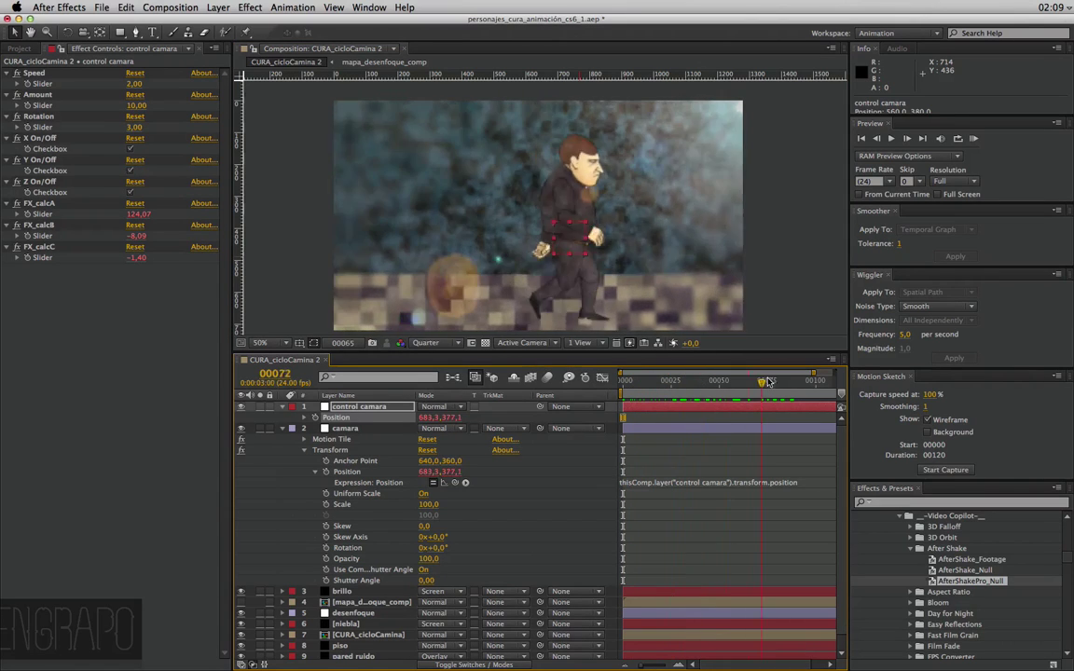
key(shift+F3)
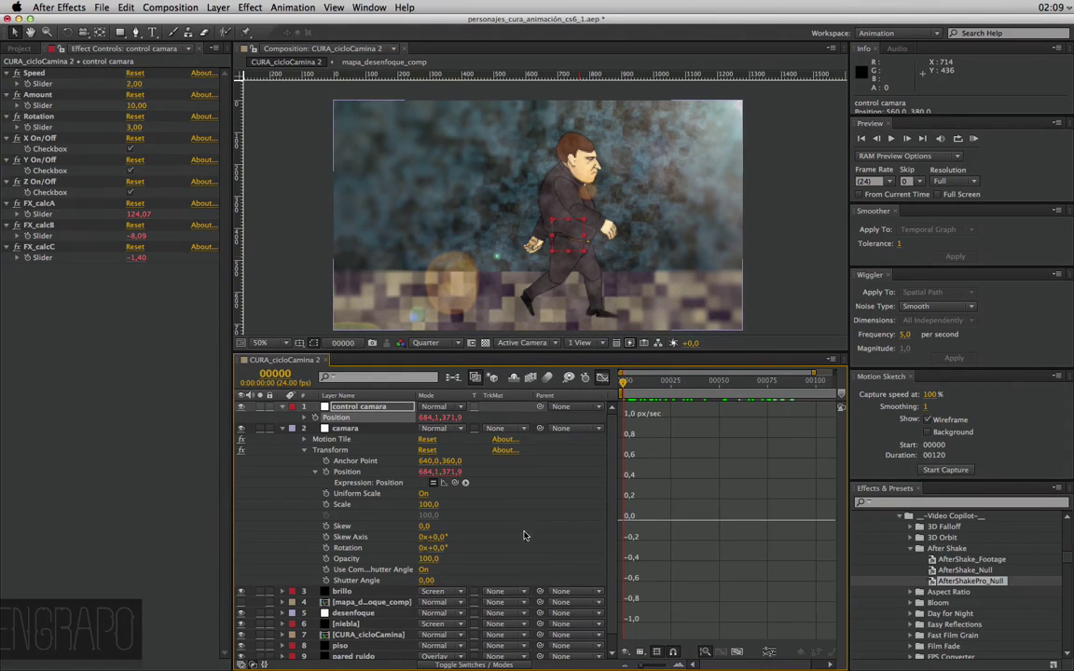
Pick-whip camara's Transform Rotation expression to control camara's rotation and RAM-preview the walk
click(442, 427)
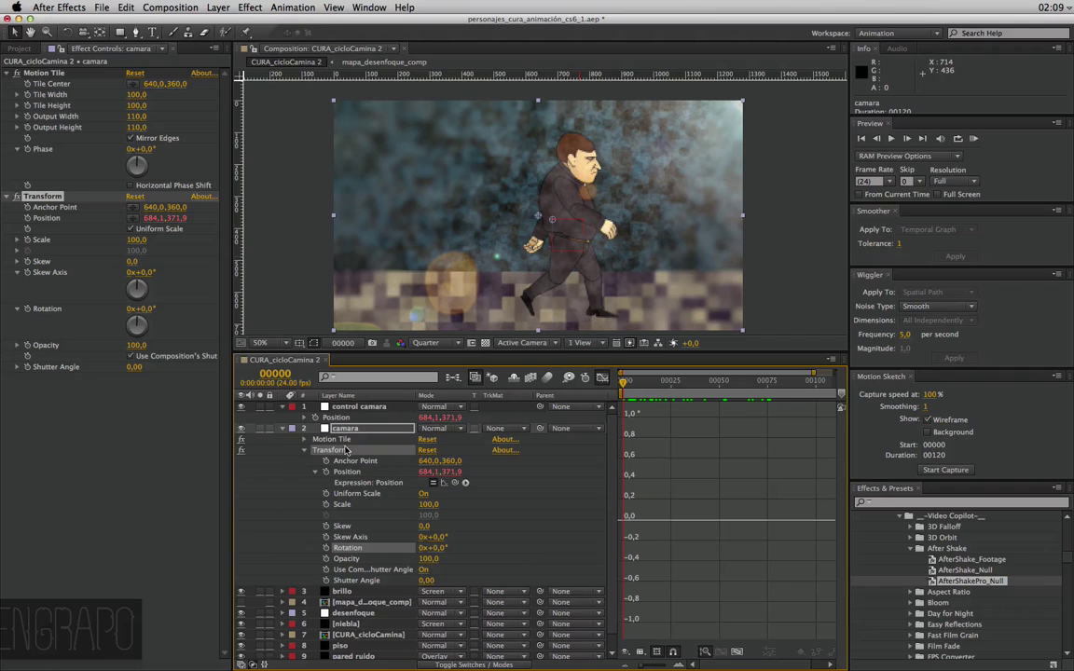
alt+click(327, 549)
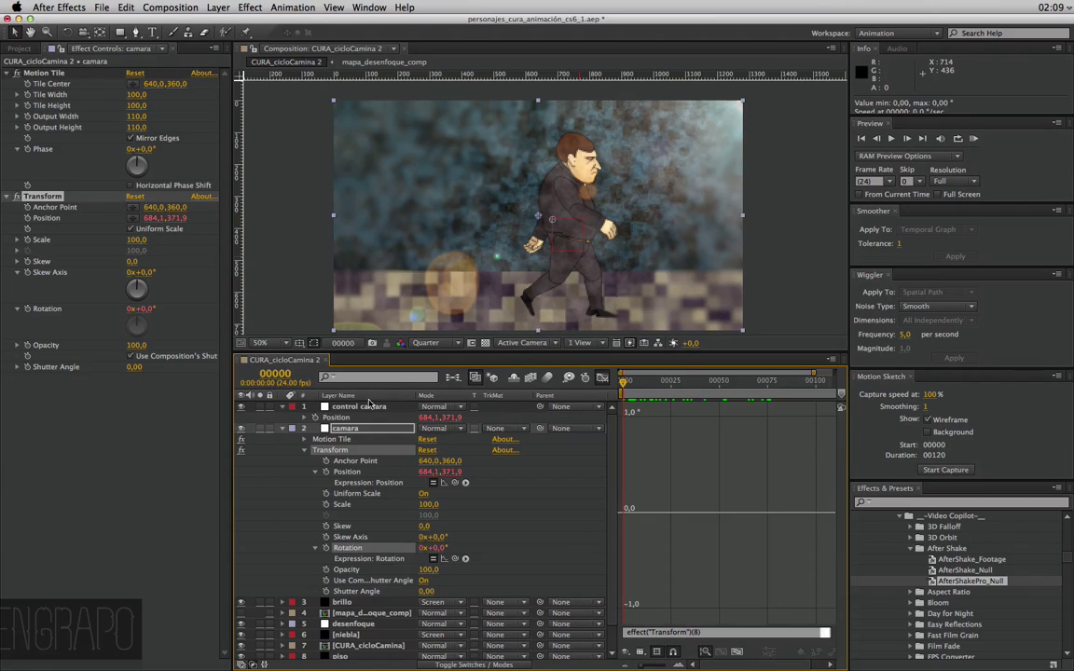
click(369, 407)
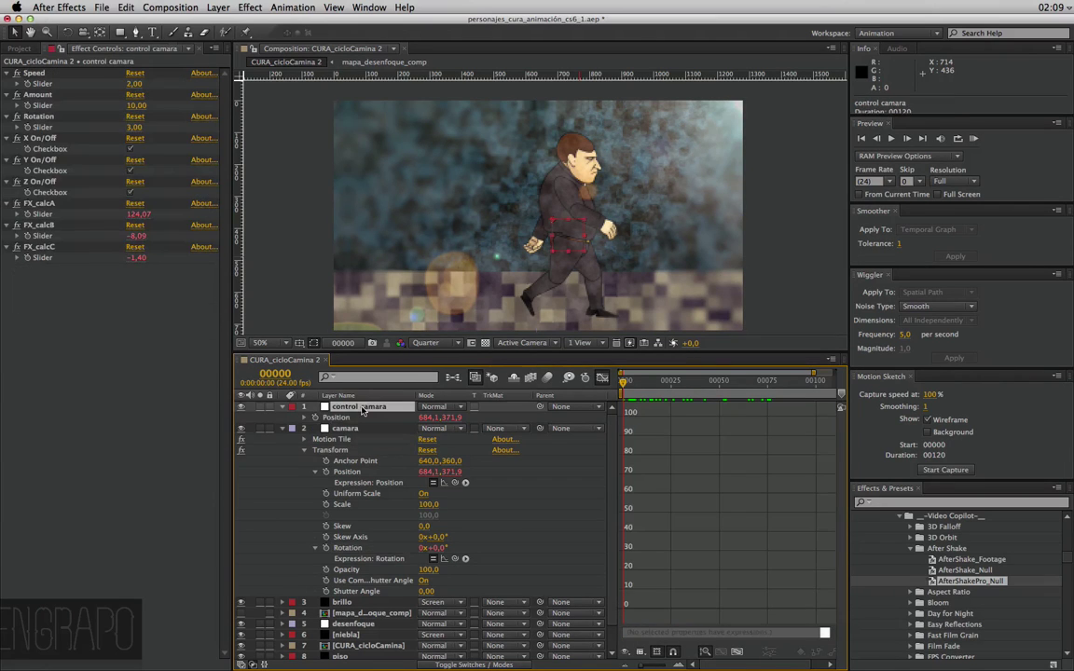
click(602, 376)
mouse_move(454, 559)
mouse_down()
mouse_move(368, 427)
mouse_move(338, 417)
mouse_up()
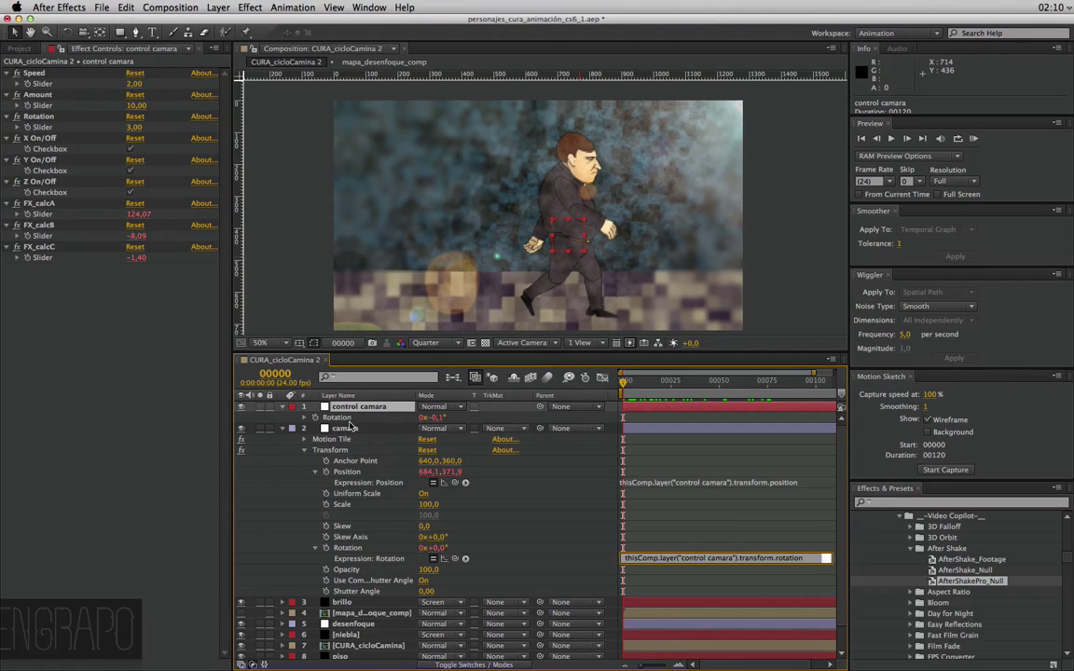
mouse_move(623, 382)
mouse_down()
mouse_move(699, 383)
mouse_move(623, 381)
mouse_up()
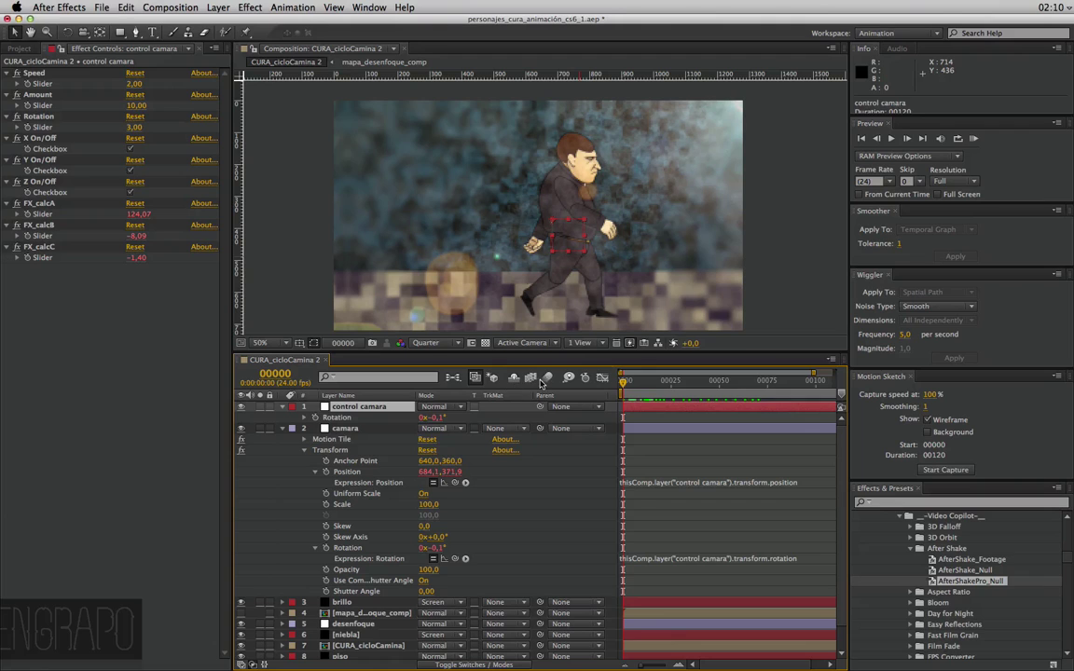
key(KP_0)
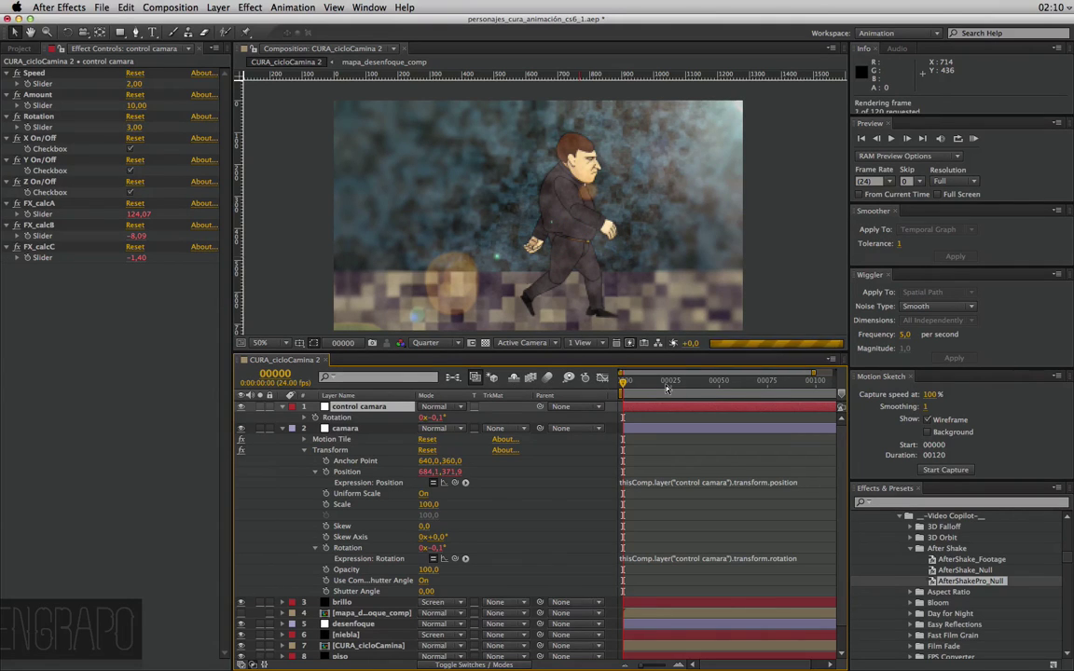
Collapse the layers and test a stronger shake with Amount 25
click(284, 428)
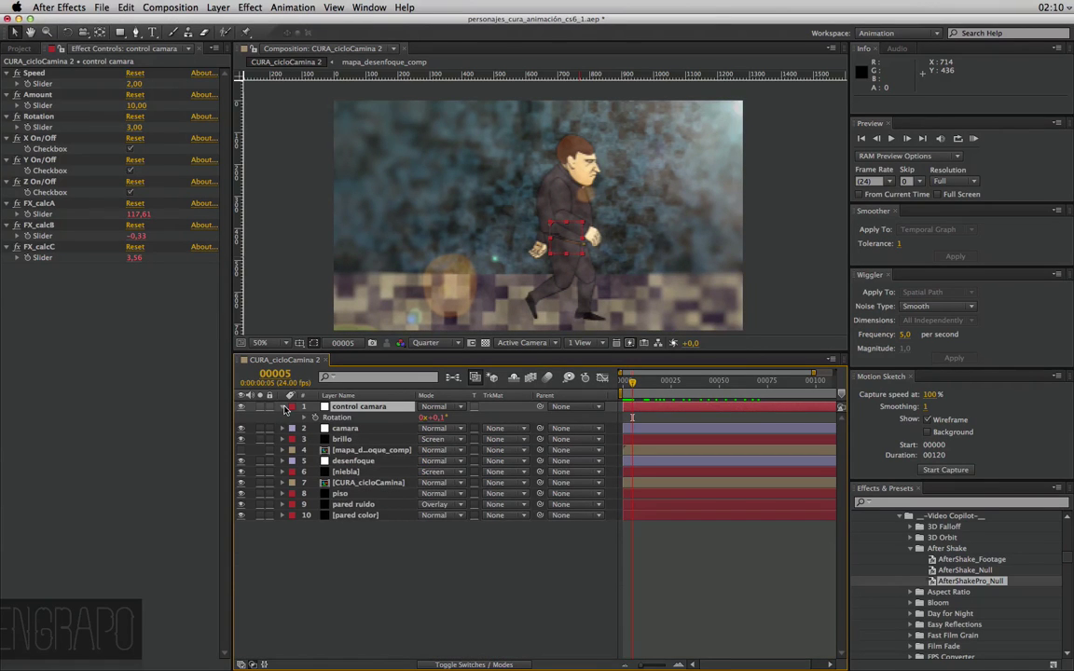
click(283, 407)
drag(651, 383, 750, 387)
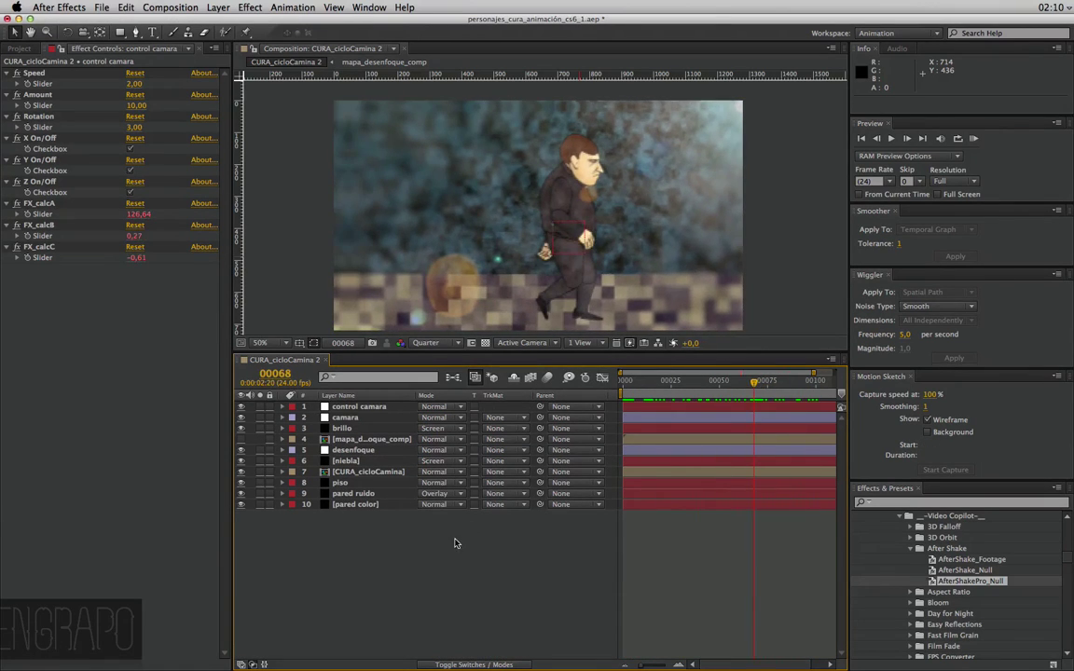
click(372, 407)
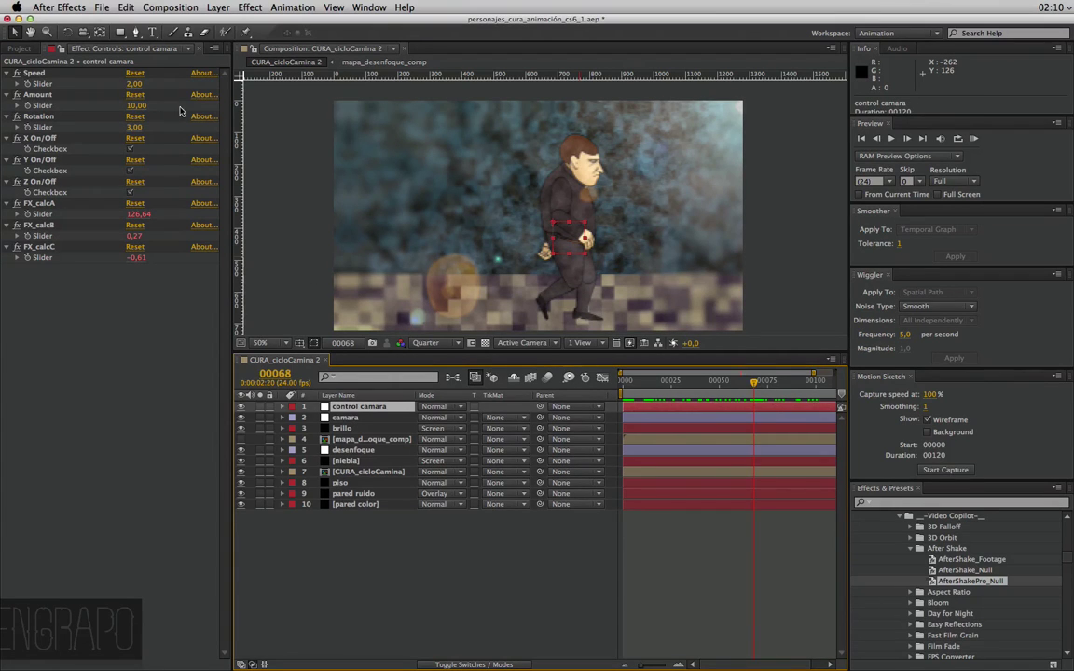
click(137, 106)
text(25)
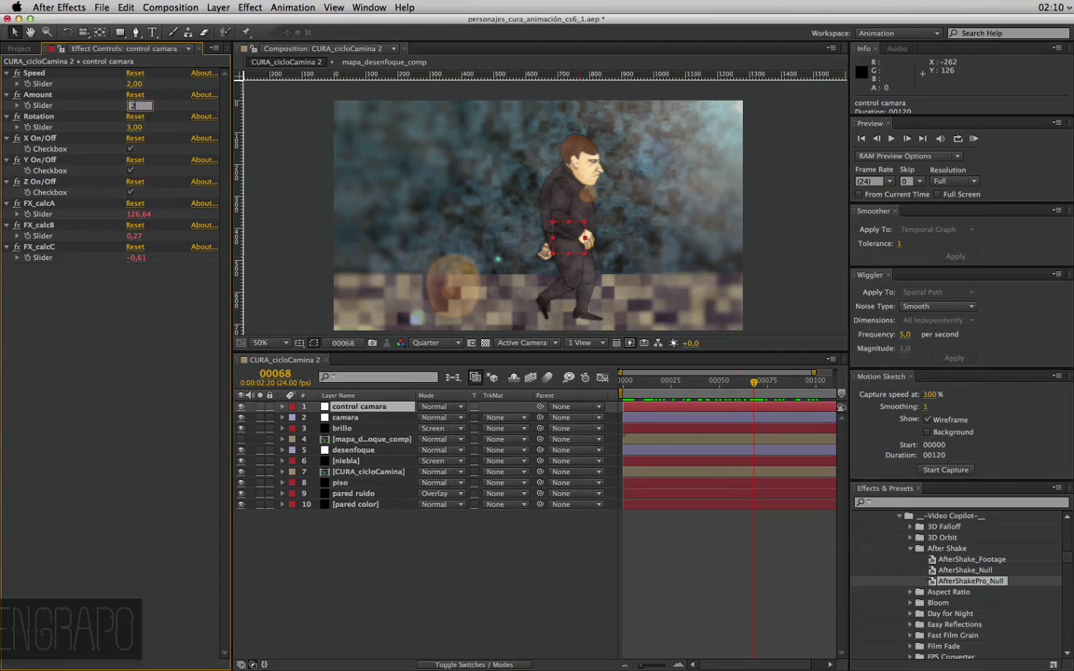
key(Return)
click(768, 625)
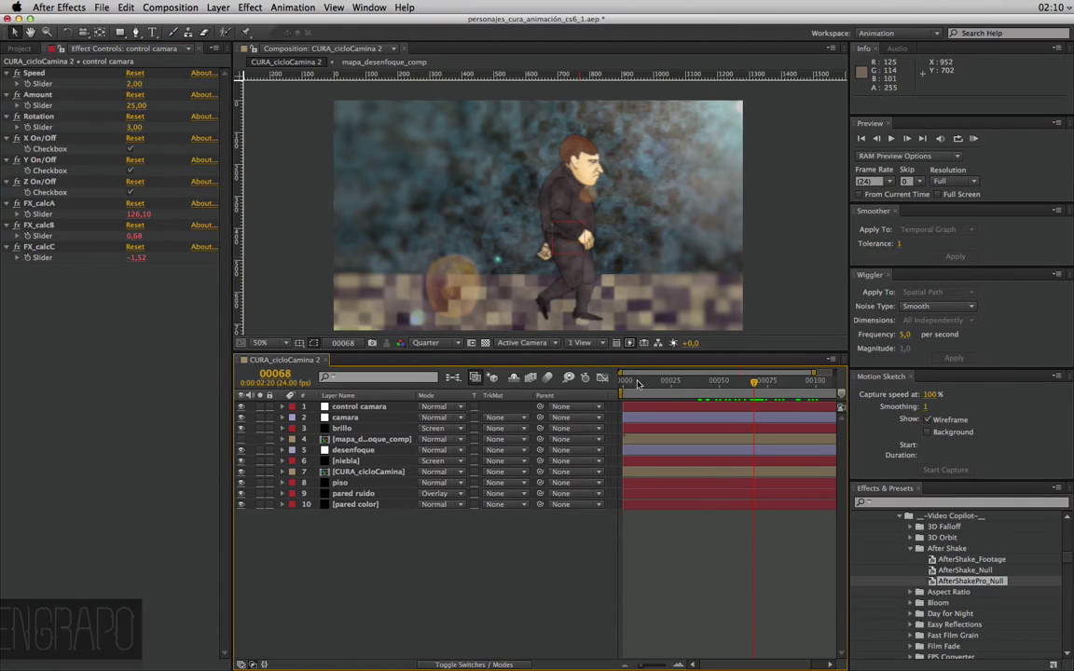
mouse_move(638, 383)
mouse_down()
mouse_move(782, 379)
mouse_move(643, 376)
mouse_move(678, 378)
mouse_up()
Restore the shake to Speed 2 and Amount 10
click(138, 84)
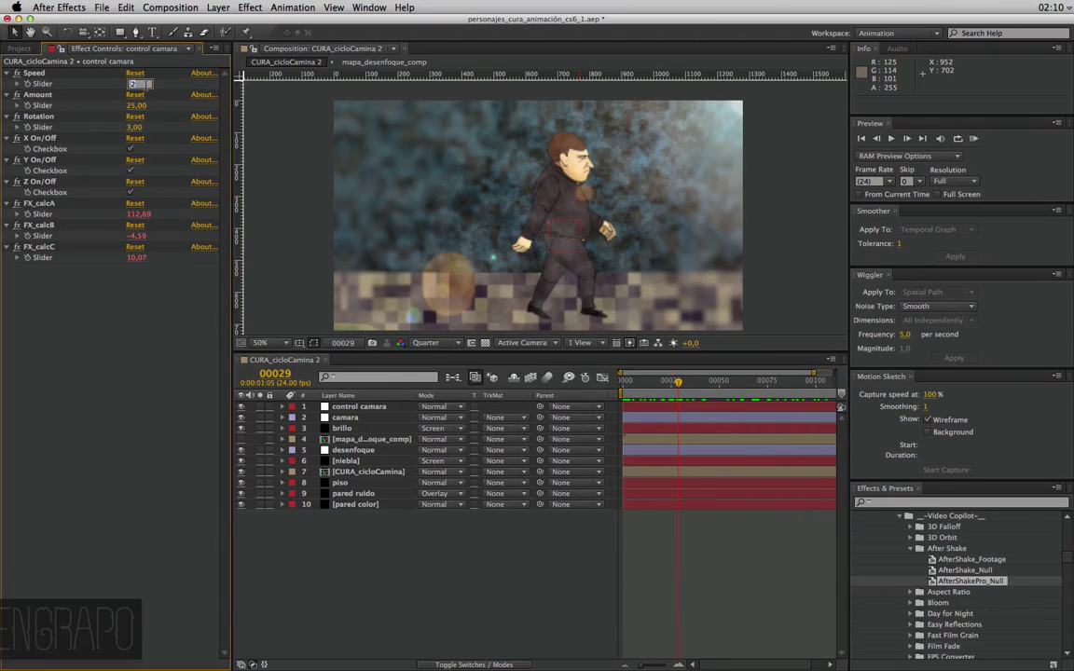
text(2)
key(Return)
drag(628, 387, 759, 388)
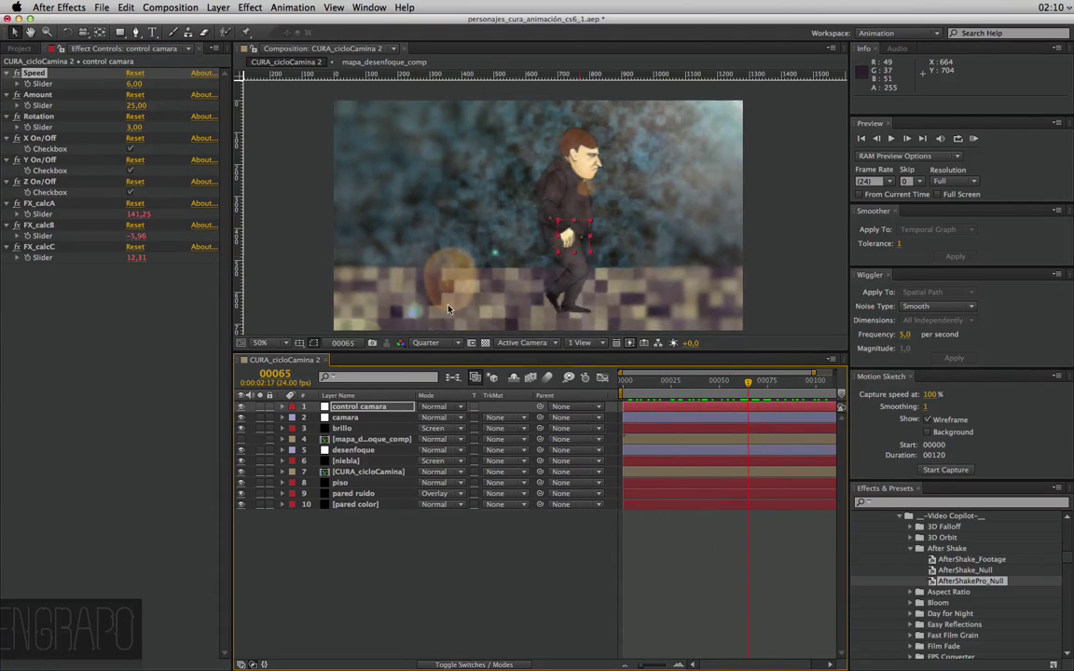
click(135, 85)
text(2)
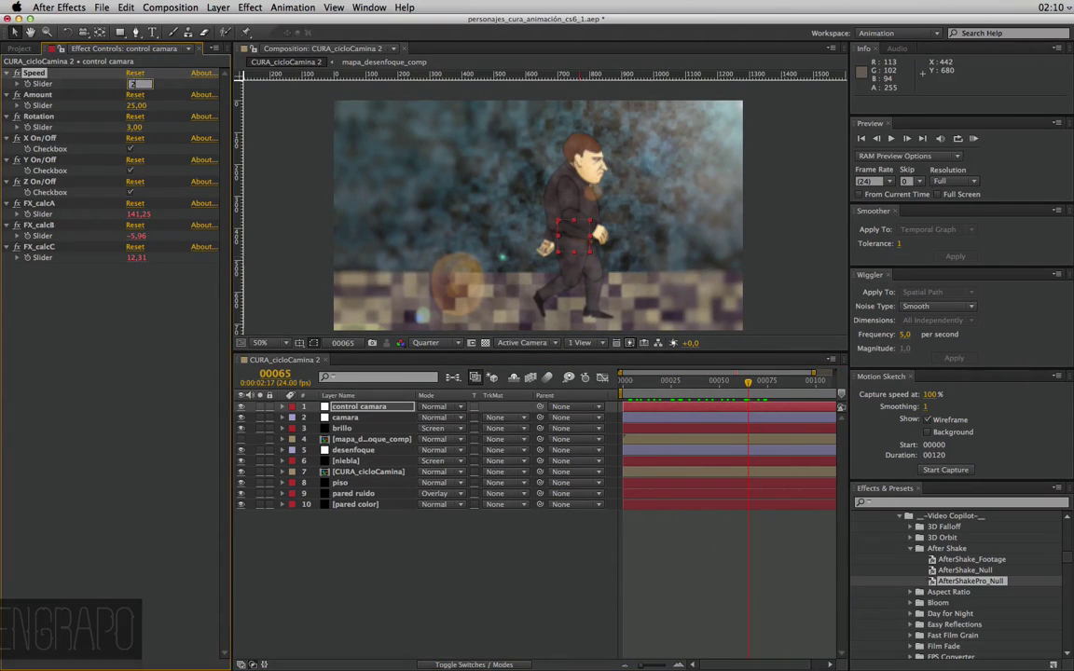
key(Tab)
text(10)
key(Return)
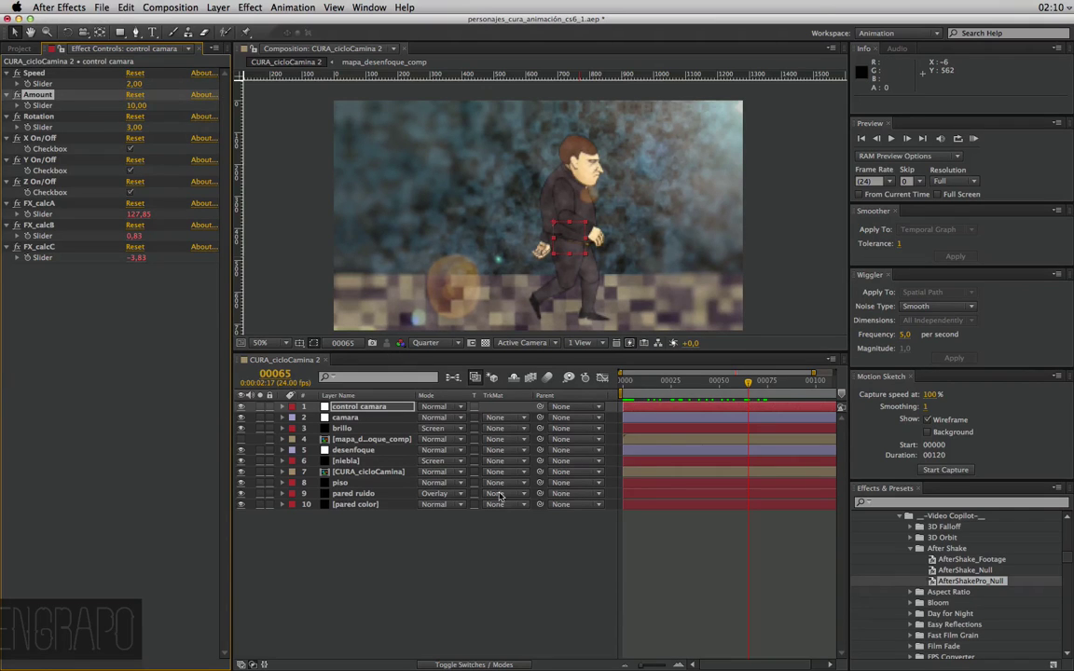
Set shake Rotation to 4 and scrub to the walk's last frame
click(695, 571)
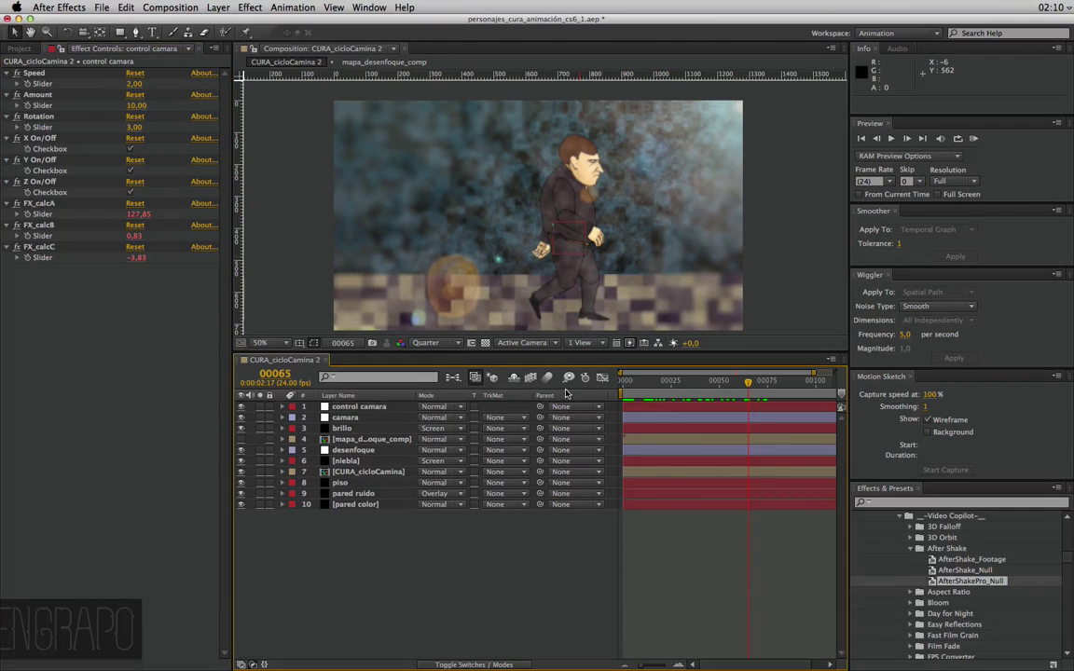
click(134, 127)
text(4)
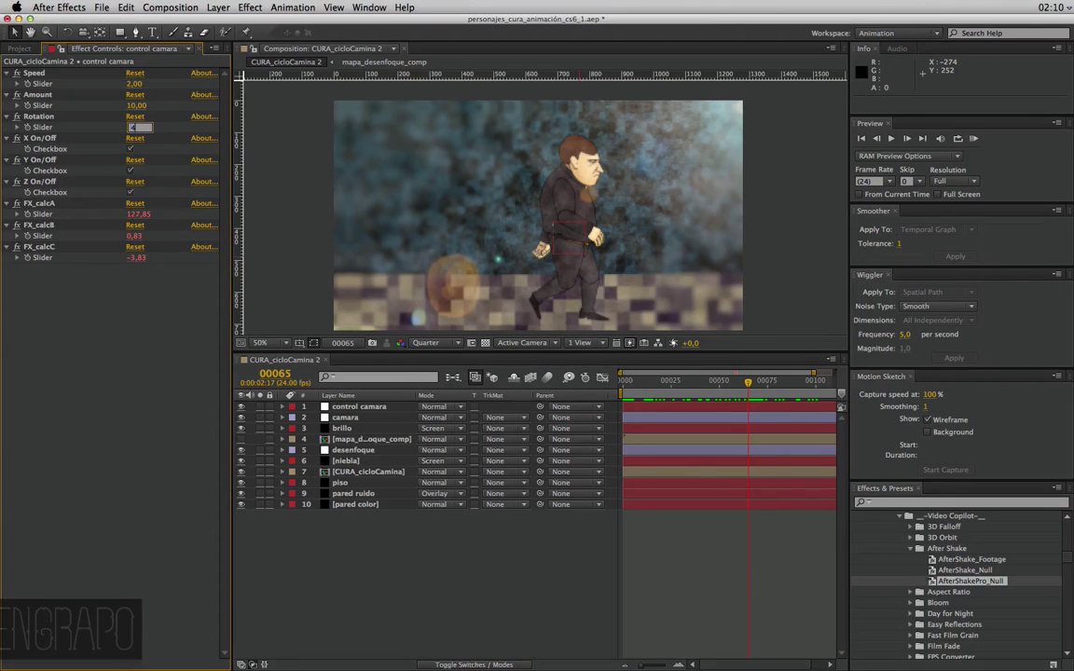
key(Return)
drag(627, 387, 832, 388)
click(785, 517)
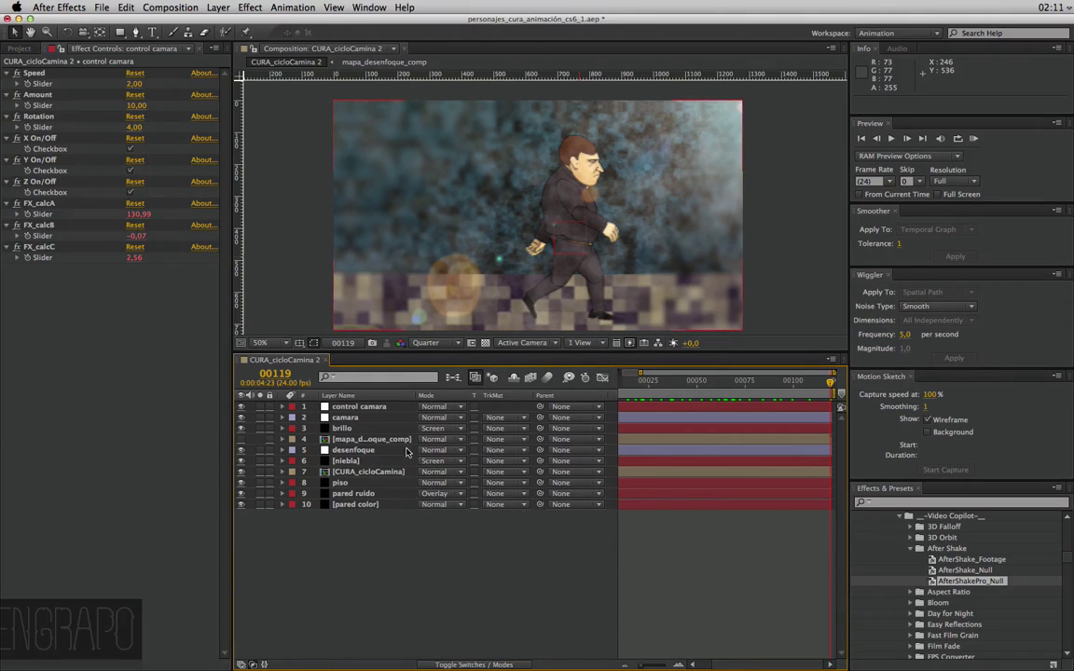
click(253, 7)
click(261, 7)
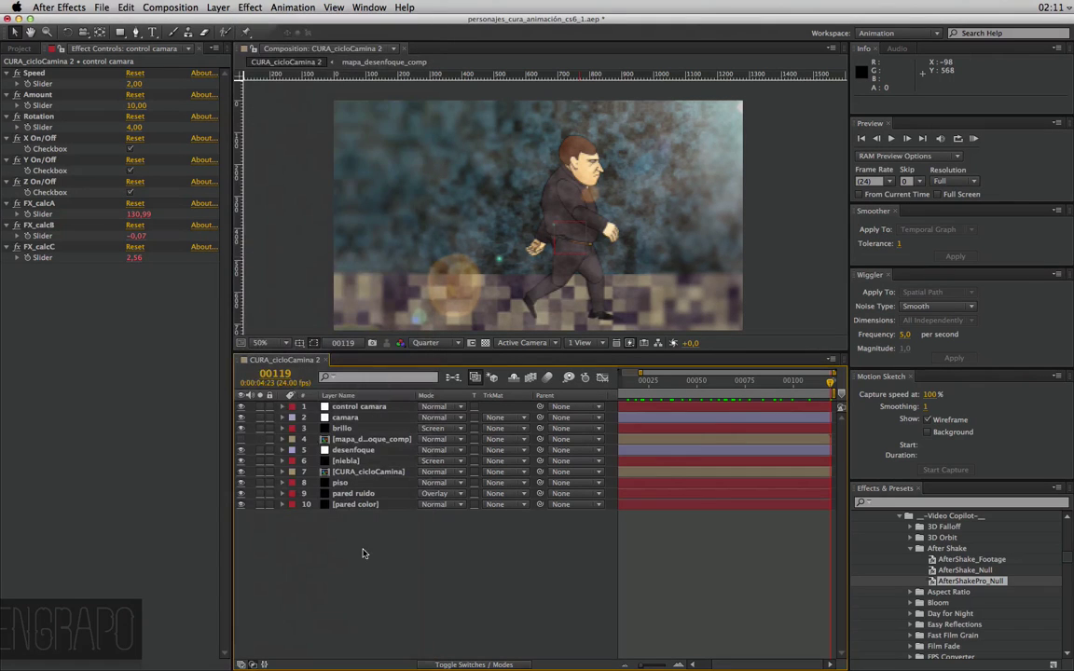
click(355, 493)
click(250, 8)
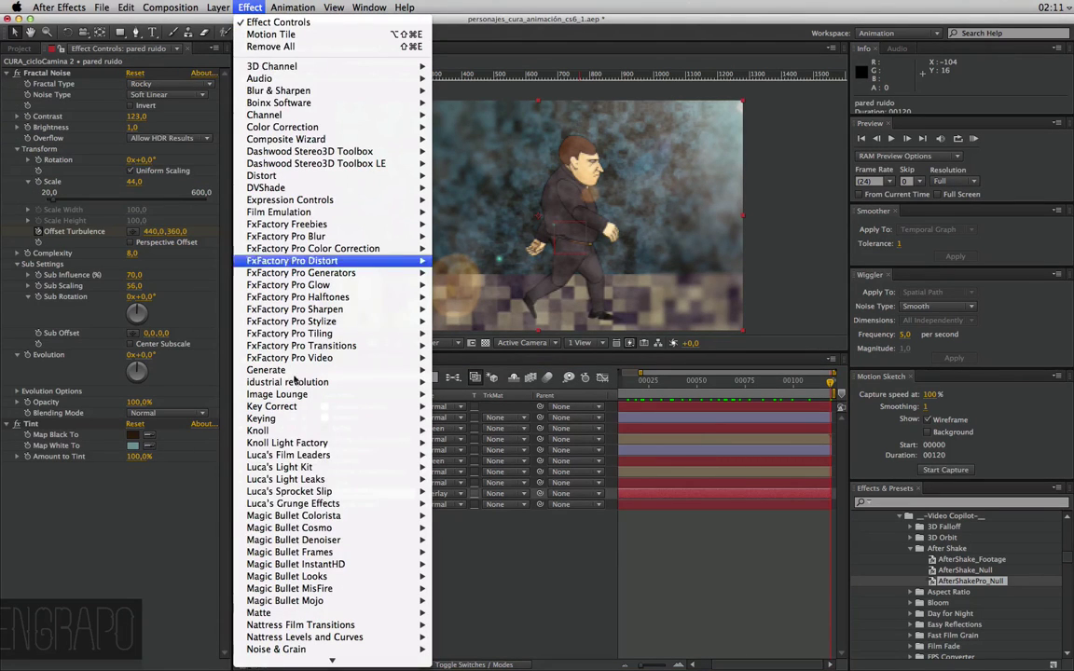
mouse_move(302, 515)
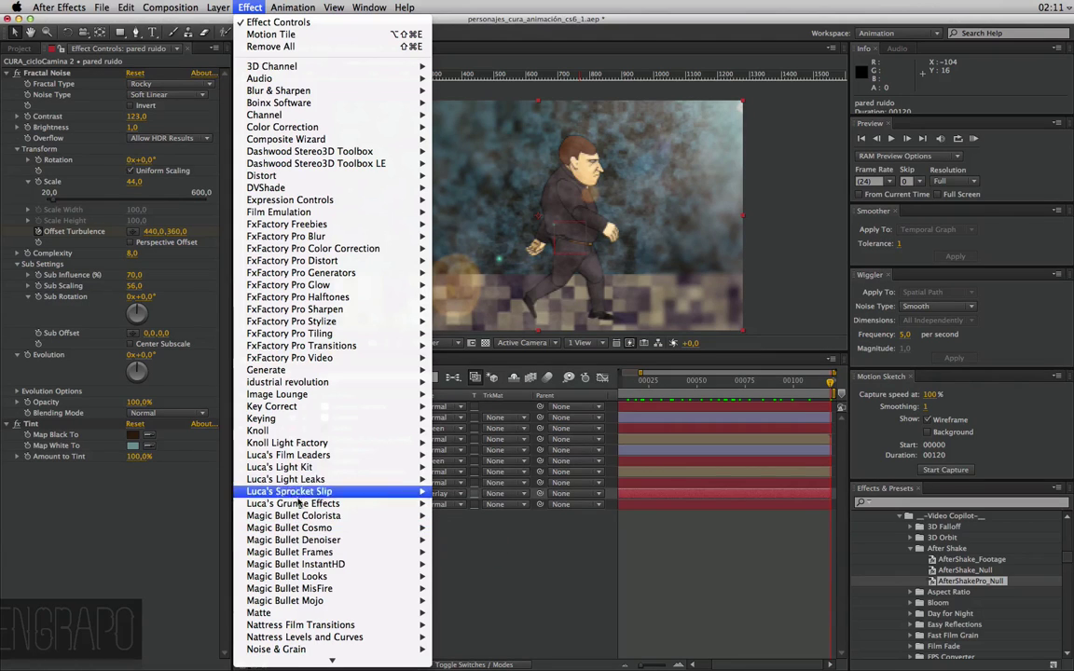
scroll(317, 560, down, 5)
mouse_move(391, 552)
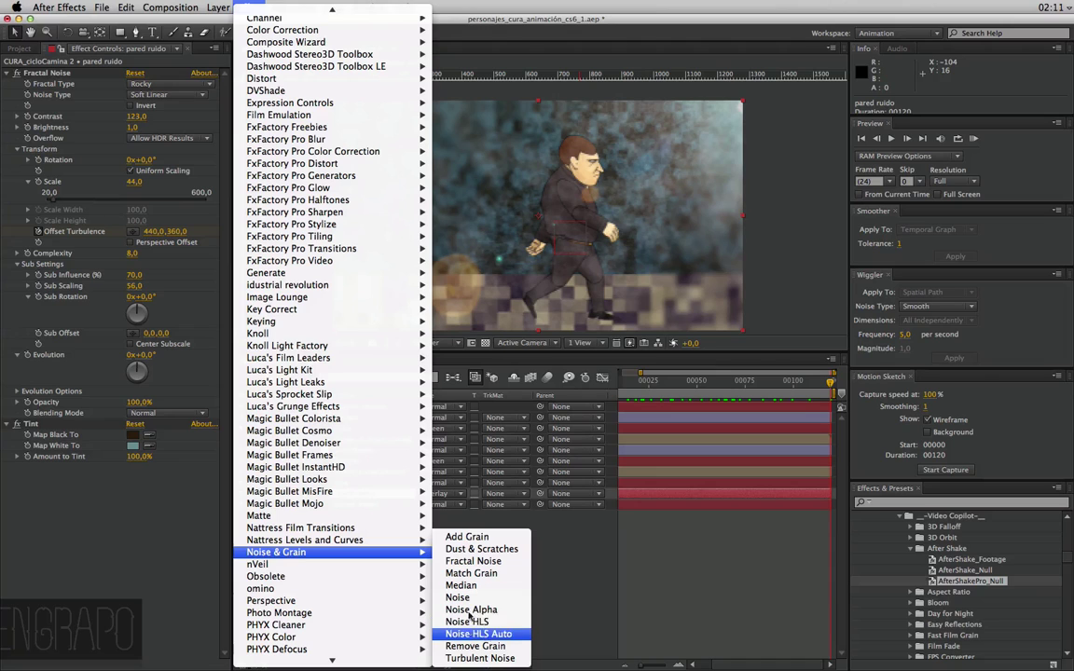
click(554, 578)
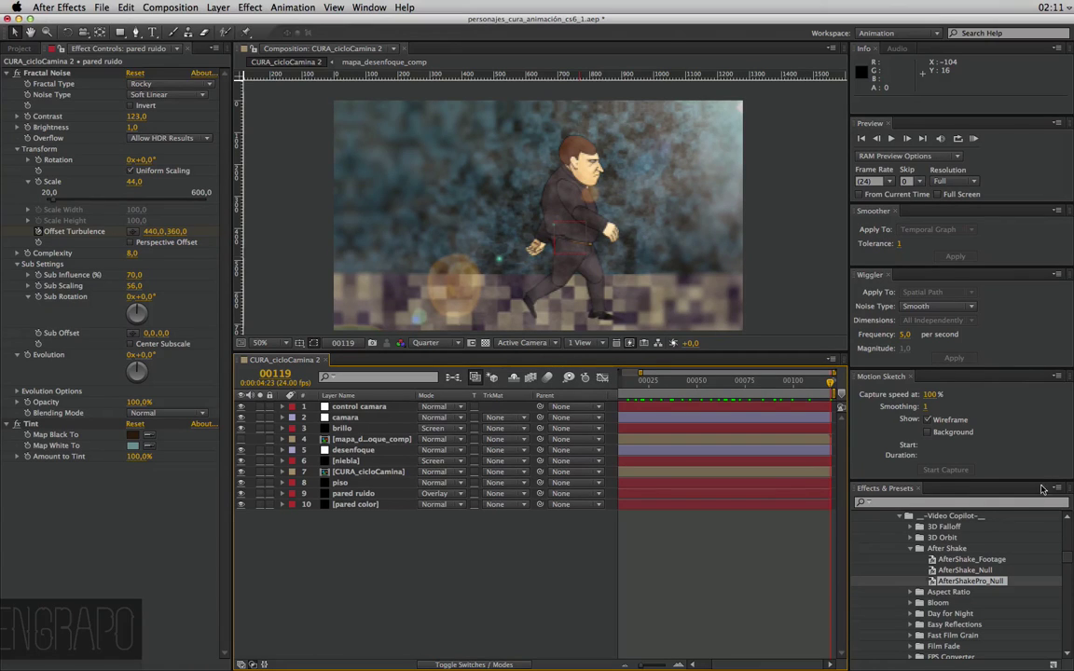
Collapse After Shake and select the FastFilmGrain preset inside the Fast Film Grain folder
click(910, 549)
scroll(963, 559, down, 3)
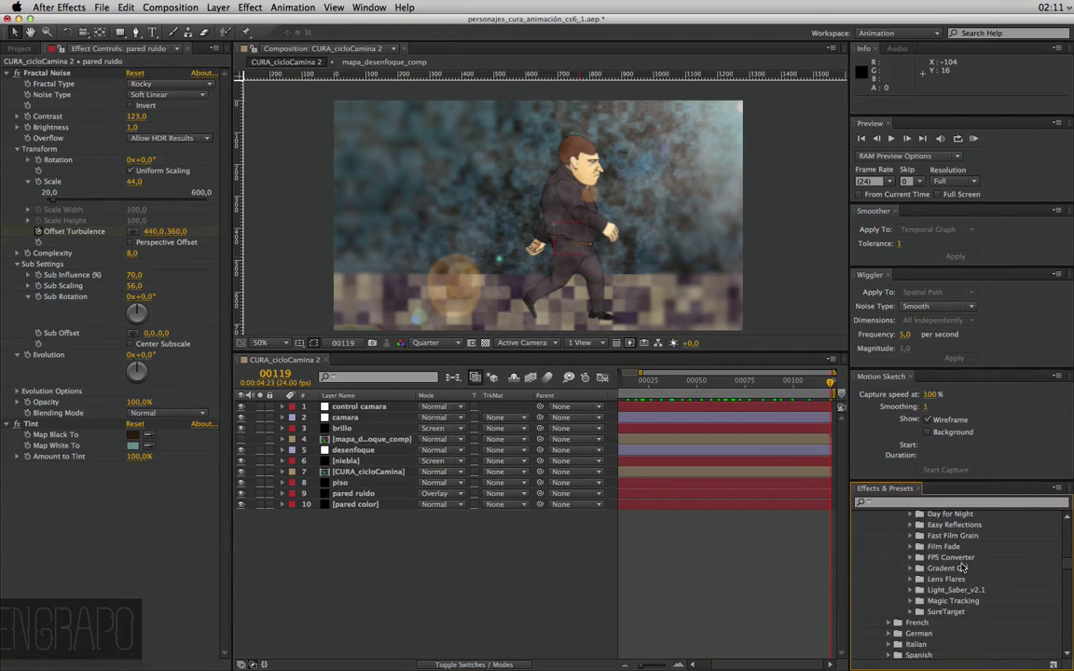
scroll(961, 569, up, 2)
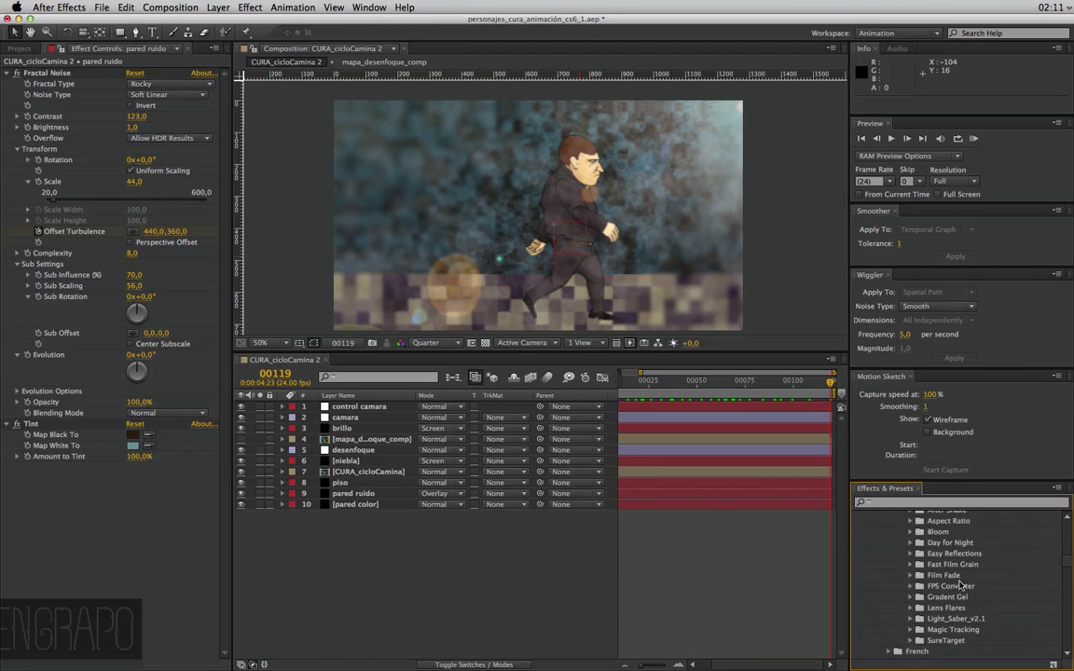
click(911, 565)
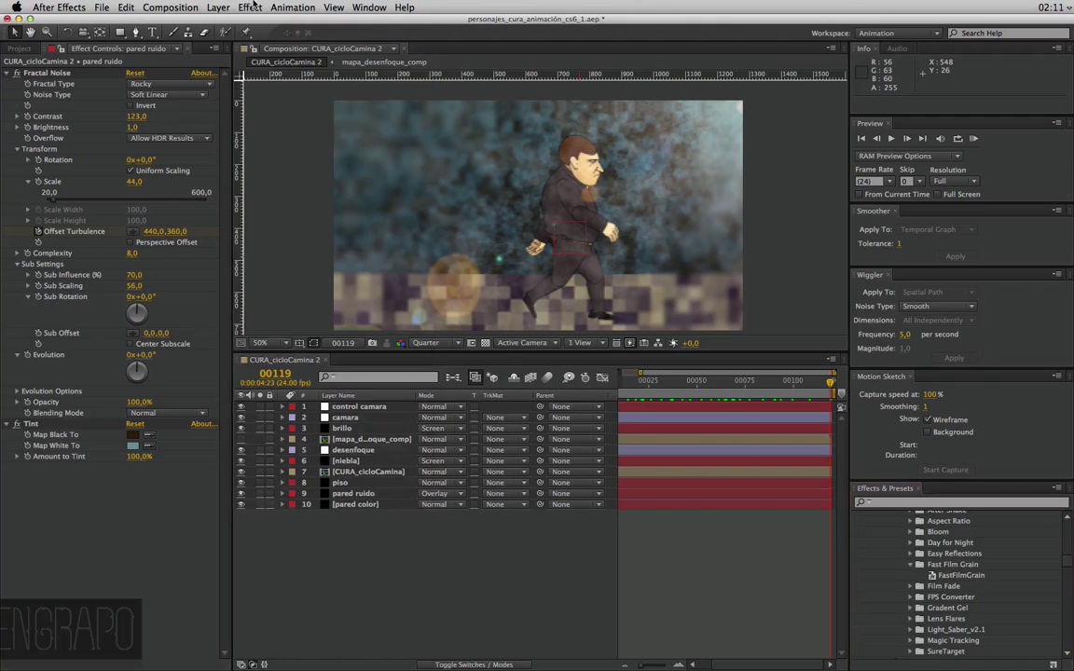
click(218, 6)
click(415, 614)
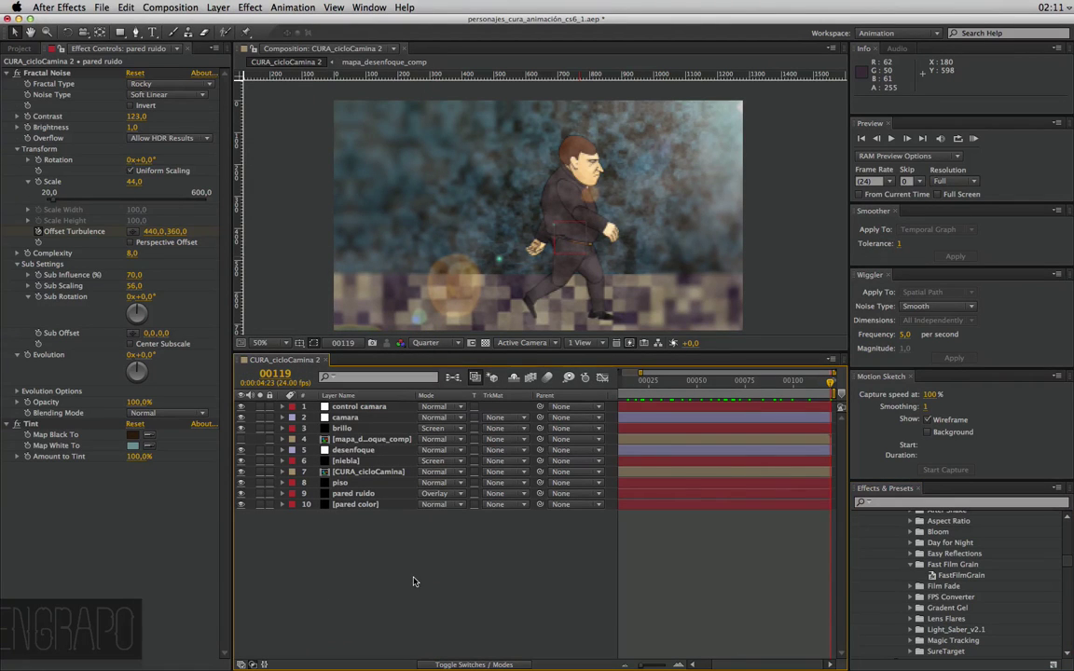
click(963, 576)
Bring up the timeline's New layer options in the composition
click(495, 558)
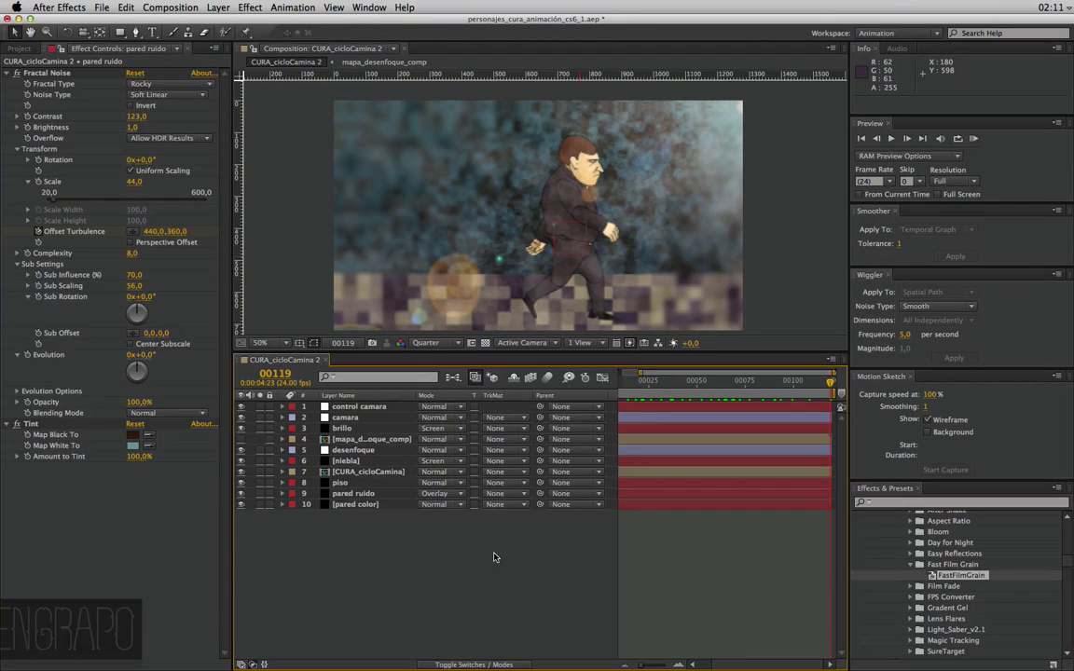
right_click(377, 532)
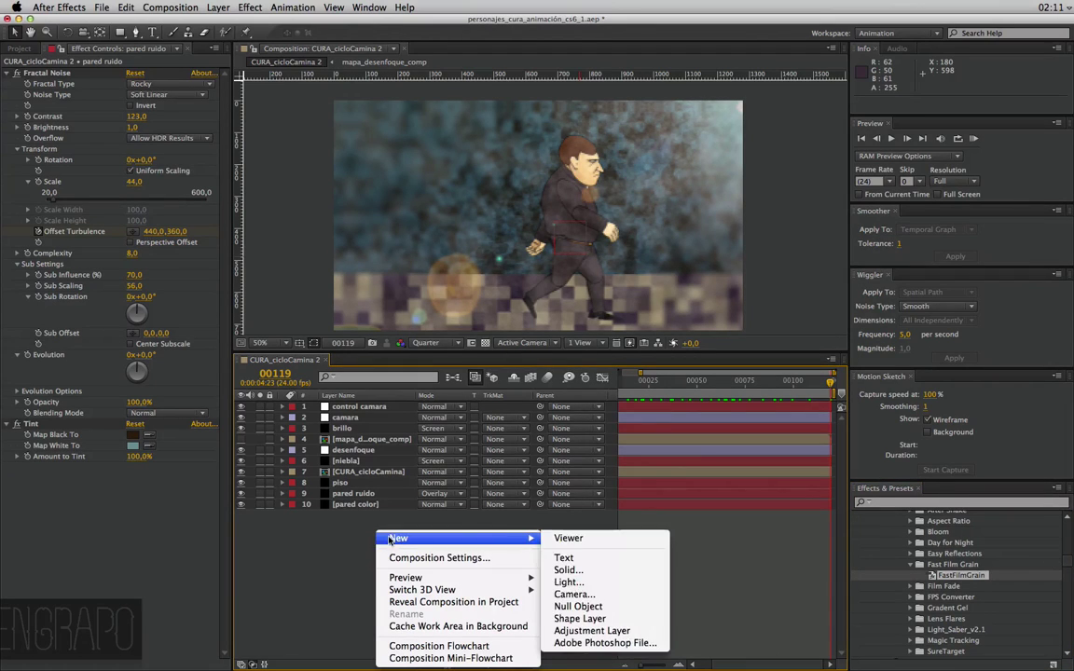
mouse_move(423, 538)
Create an adjustment layer, apply FastFilmGrain to it and set it to Overlay mode
click(626, 633)
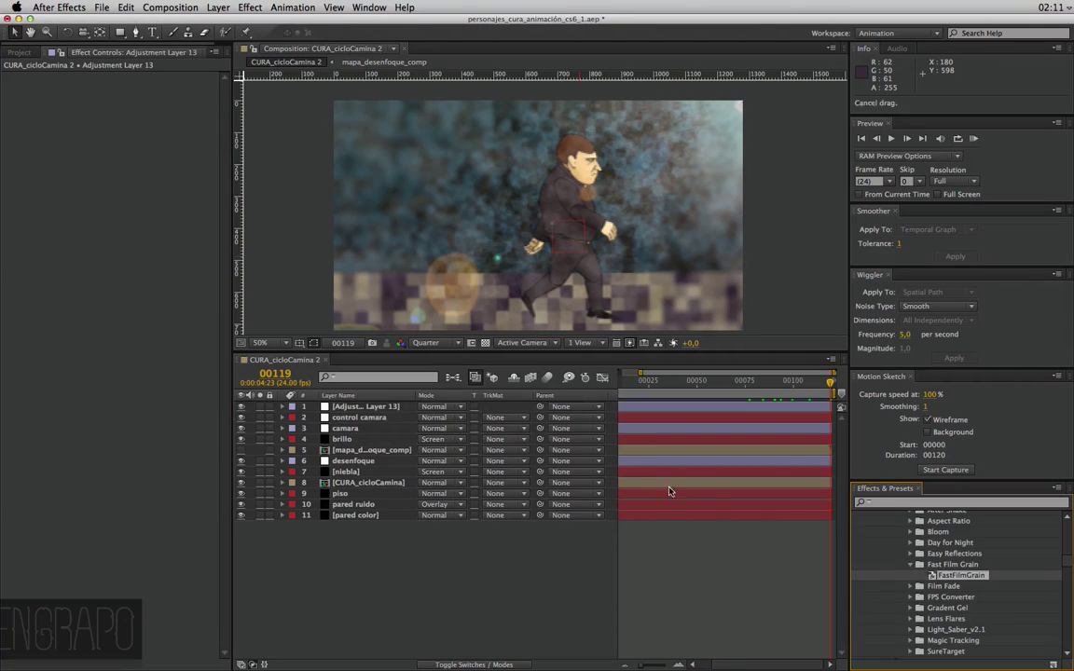
drag(932, 578, 408, 411)
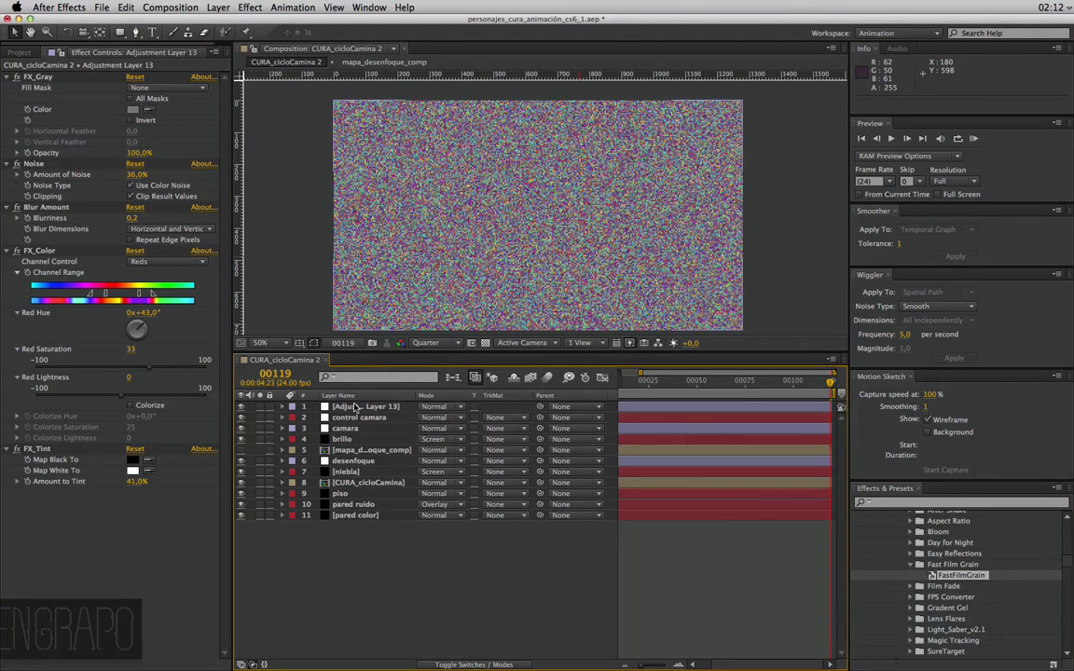
click(368, 406)
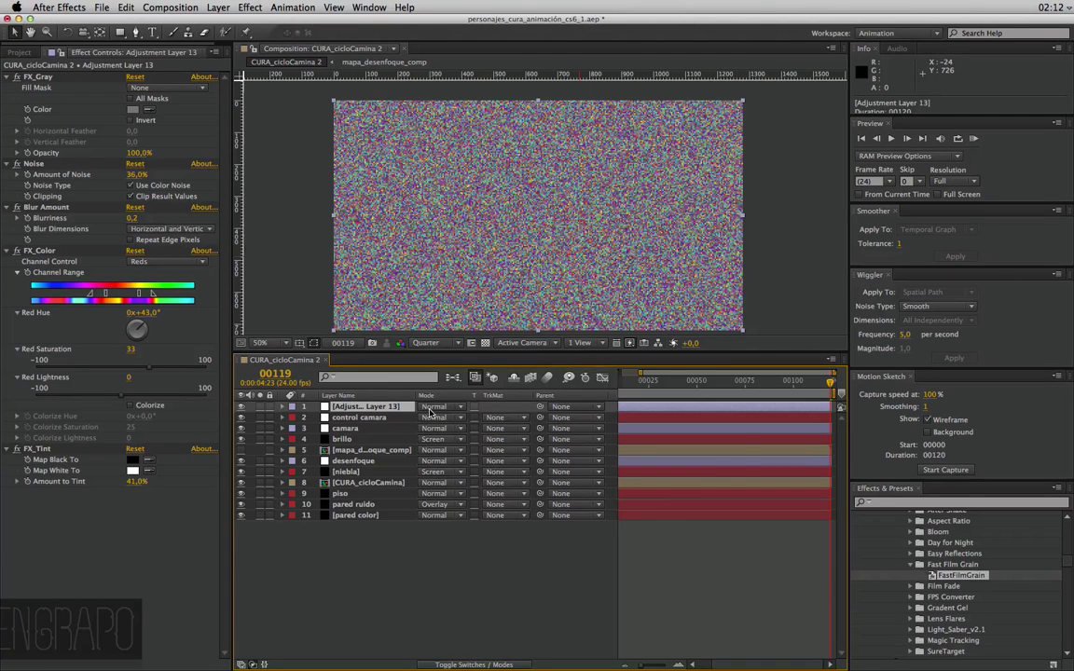
click(431, 411)
click(464, 375)
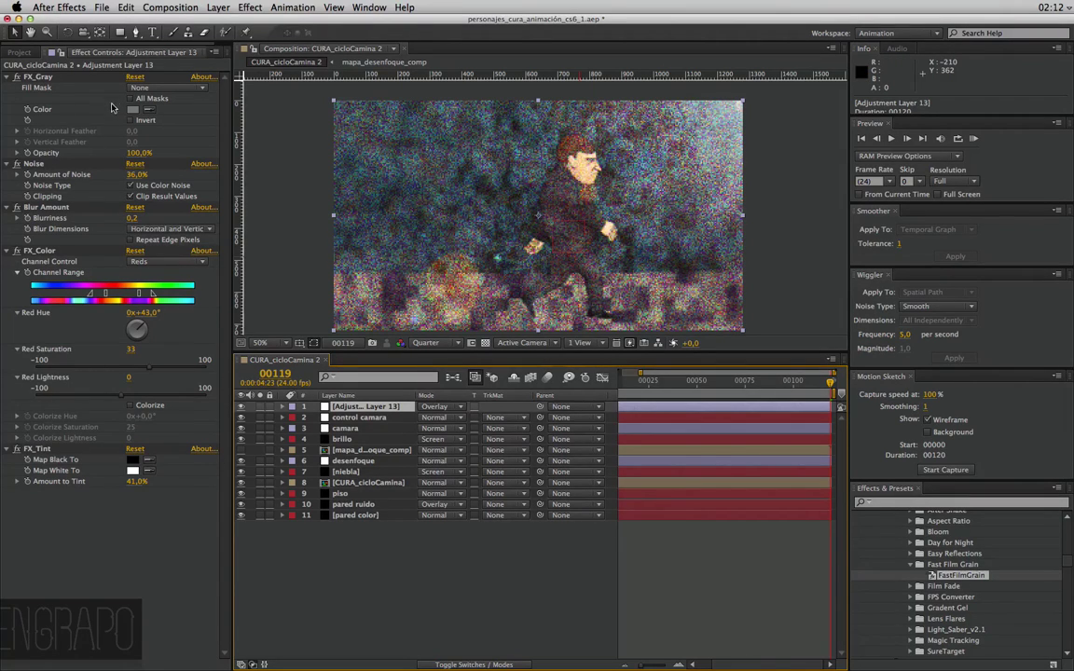
Lower the grain's Amount of Noise to 20% and the layer opacity to 10%
click(137, 174)
text(20)
key(Return)
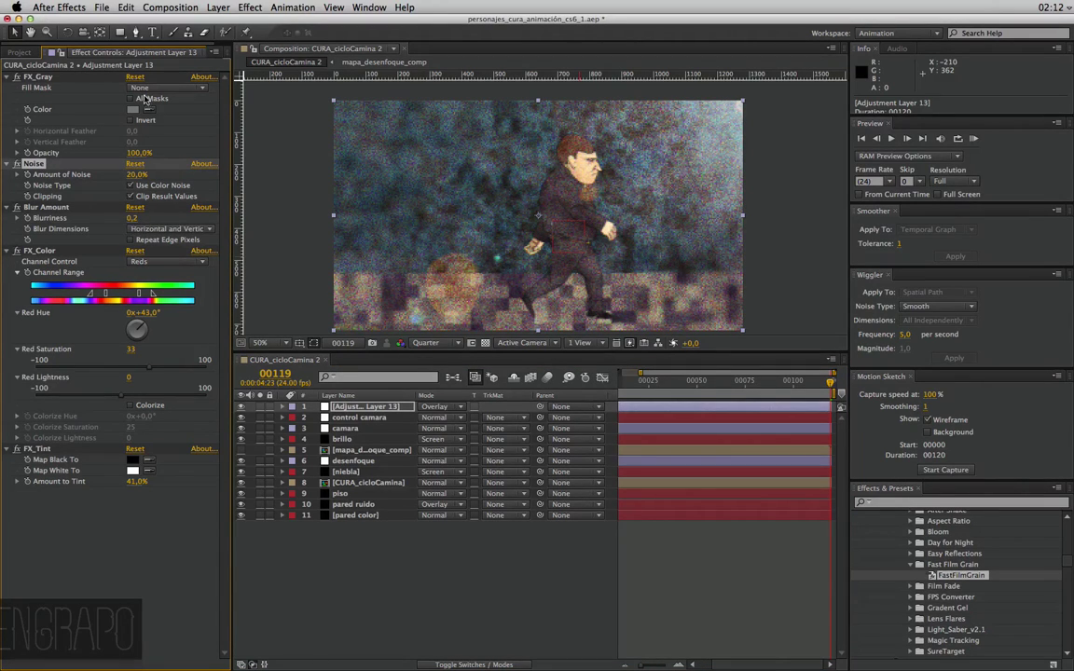
click(356, 411)
key(t)
click(428, 418)
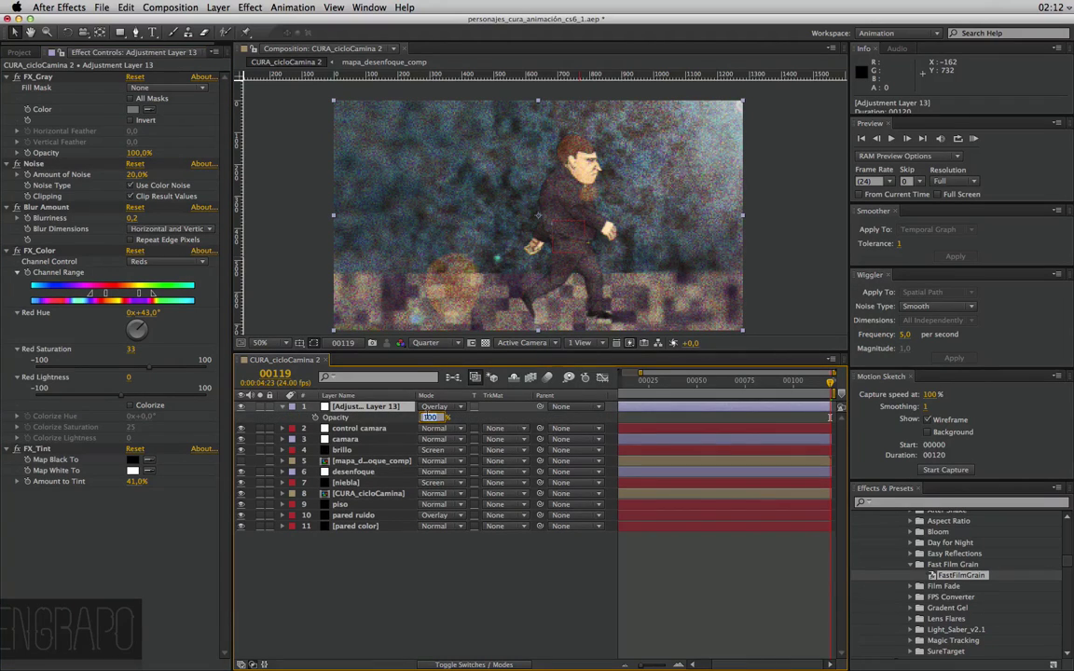
text(10)
key(Return)
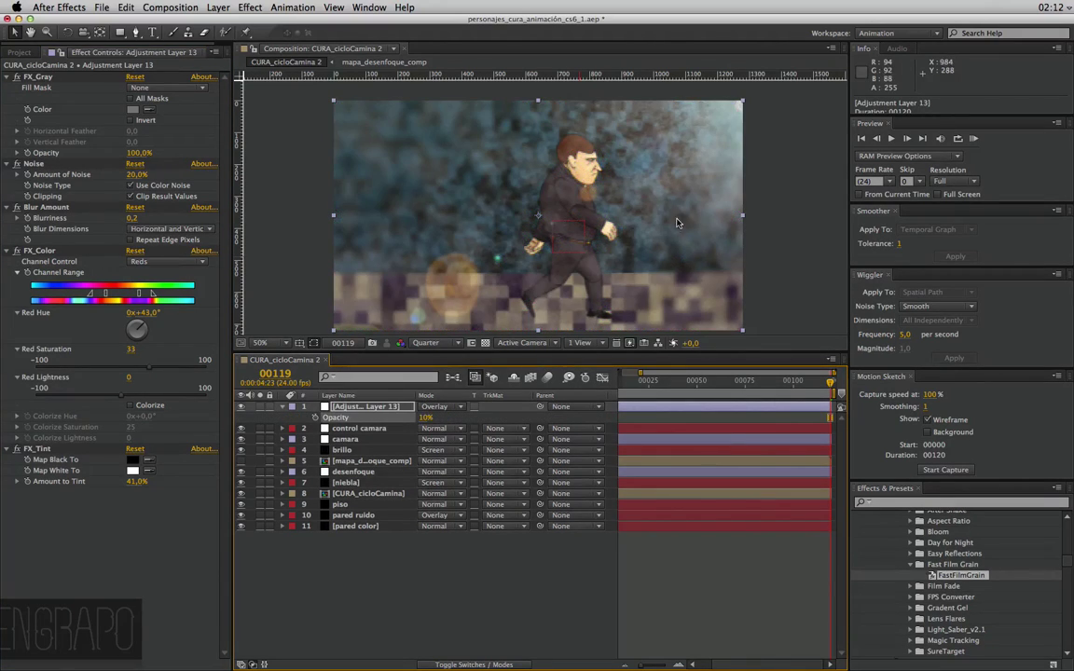
Zoom the comp to 400% to inspect the grain, then fit it back
key(z)
click(648, 199)
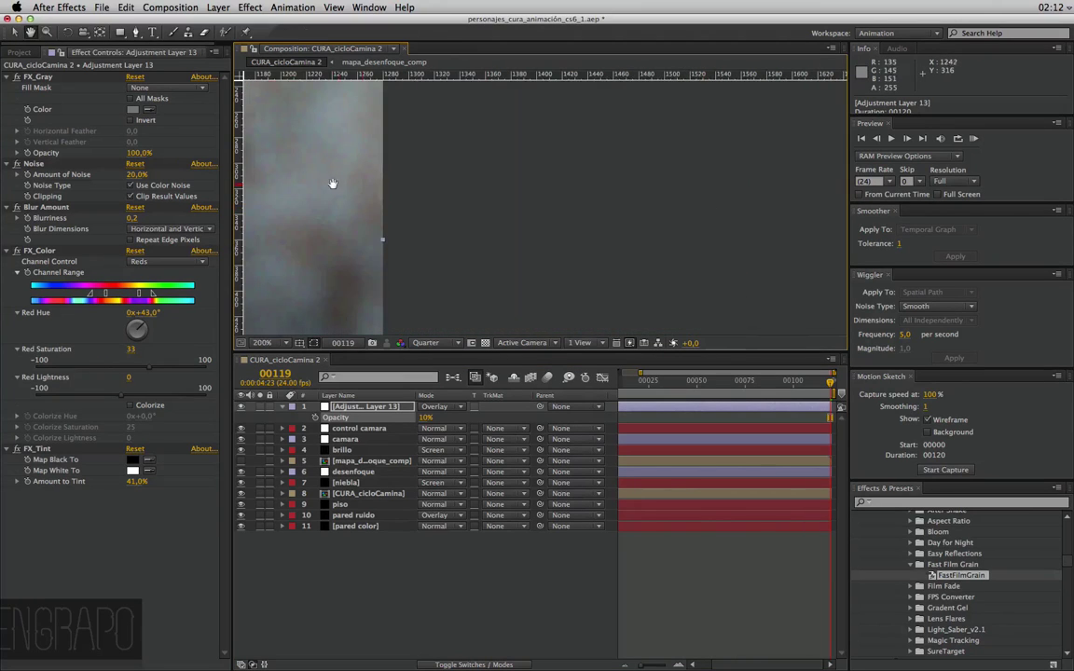
click(518, 216)
click(365, 192)
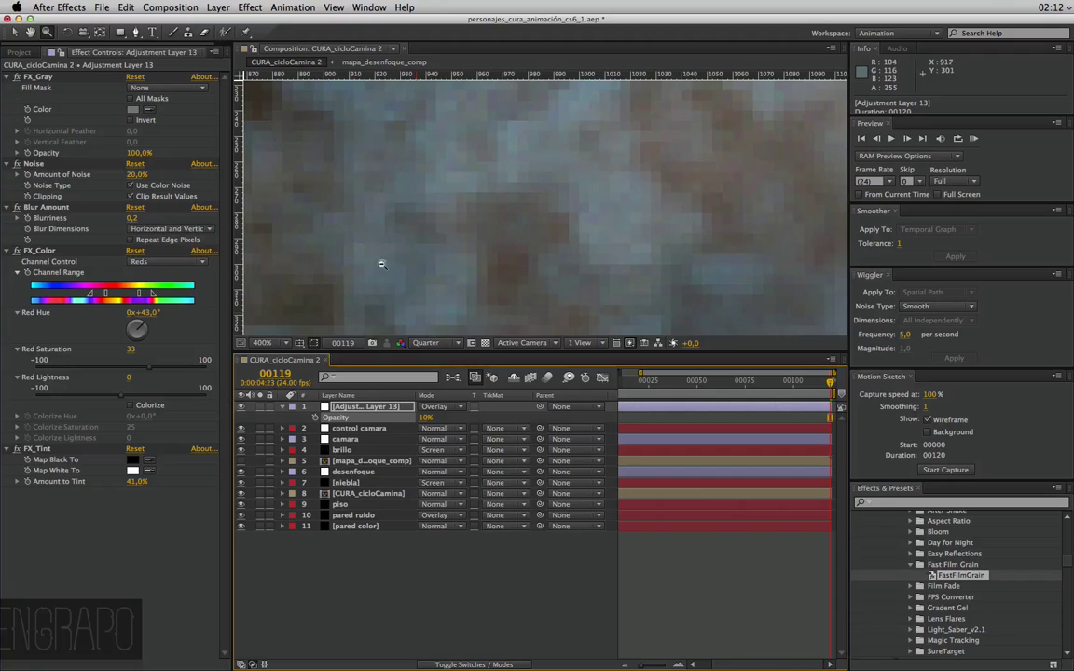
key(comma)
key(comma)
key(comma)
key(v)
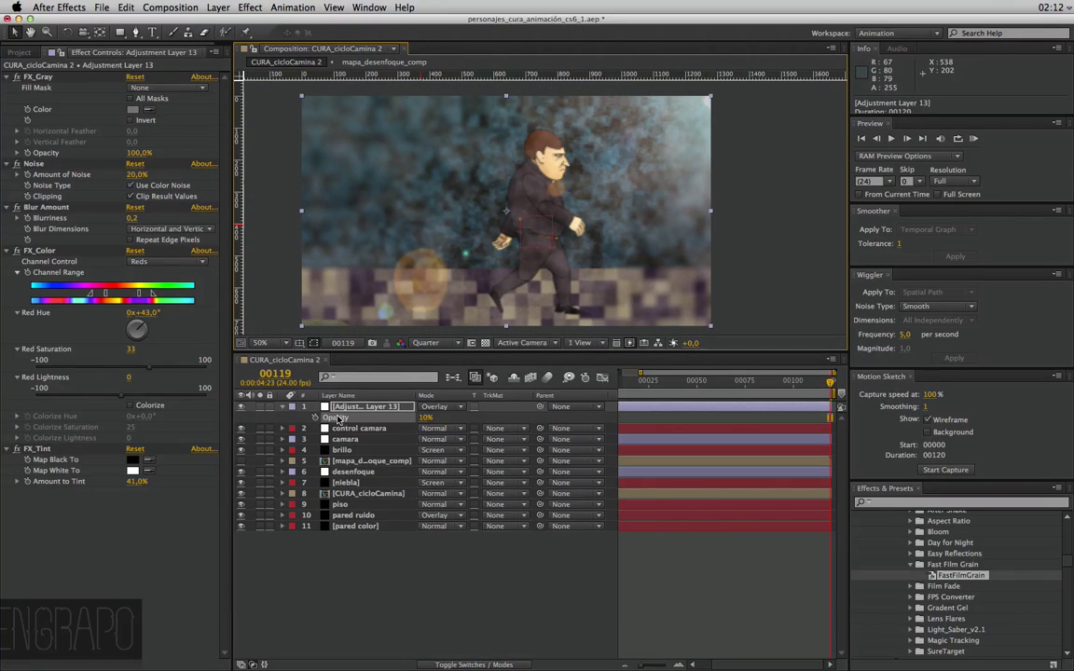
Name the layer 'grano' and switch the viewer resolution from Quarter to Full
text(grano)
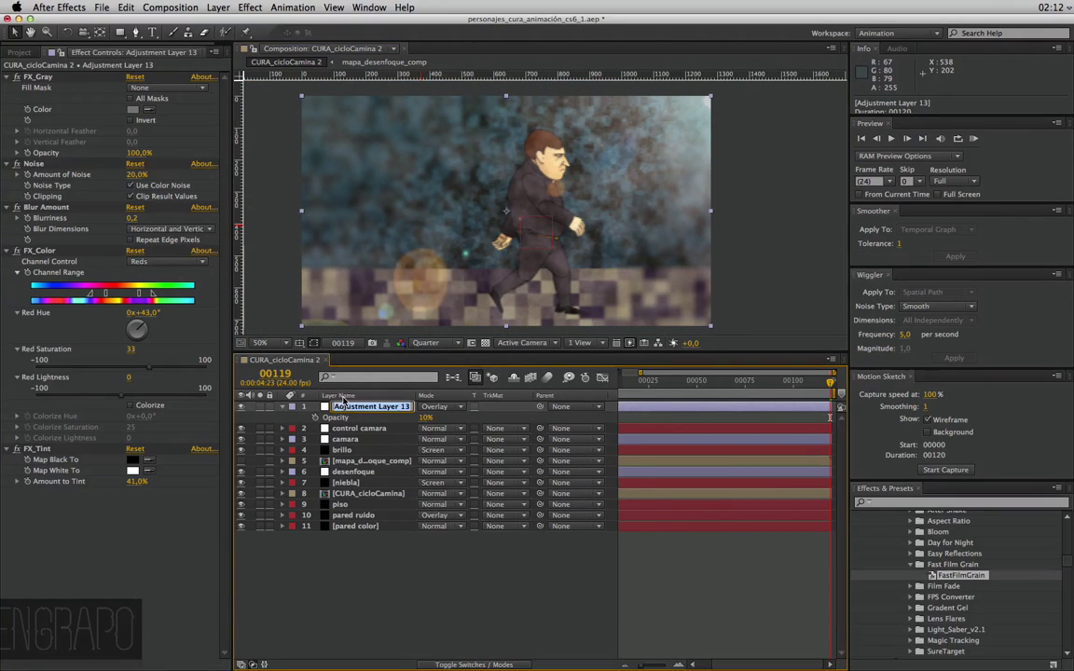
key(Return)
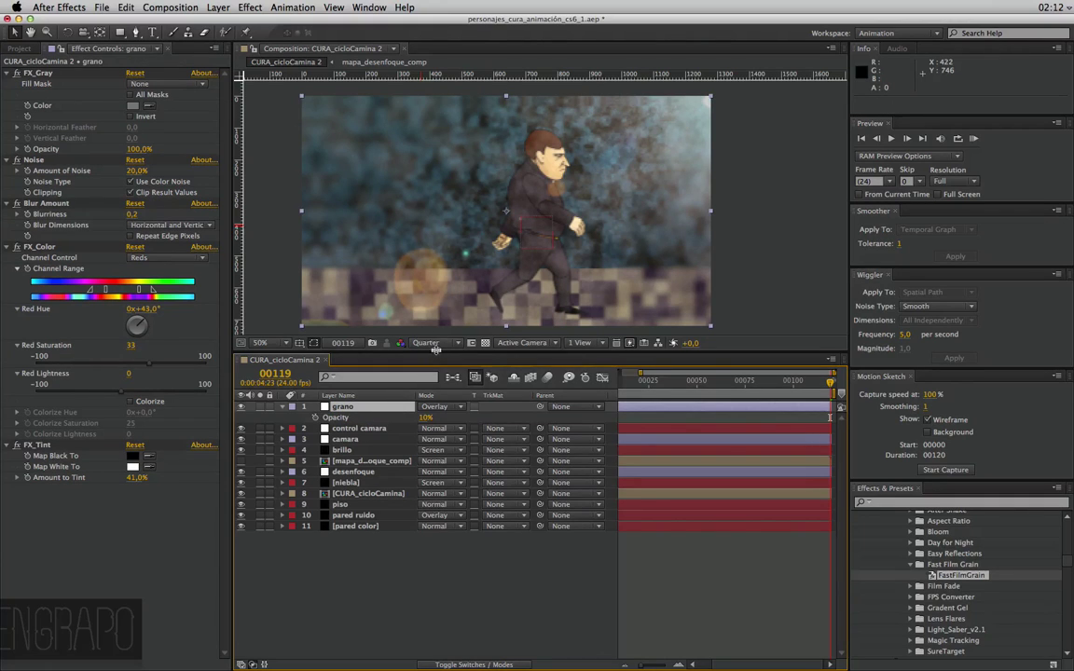
click(438, 342)
click(454, 337)
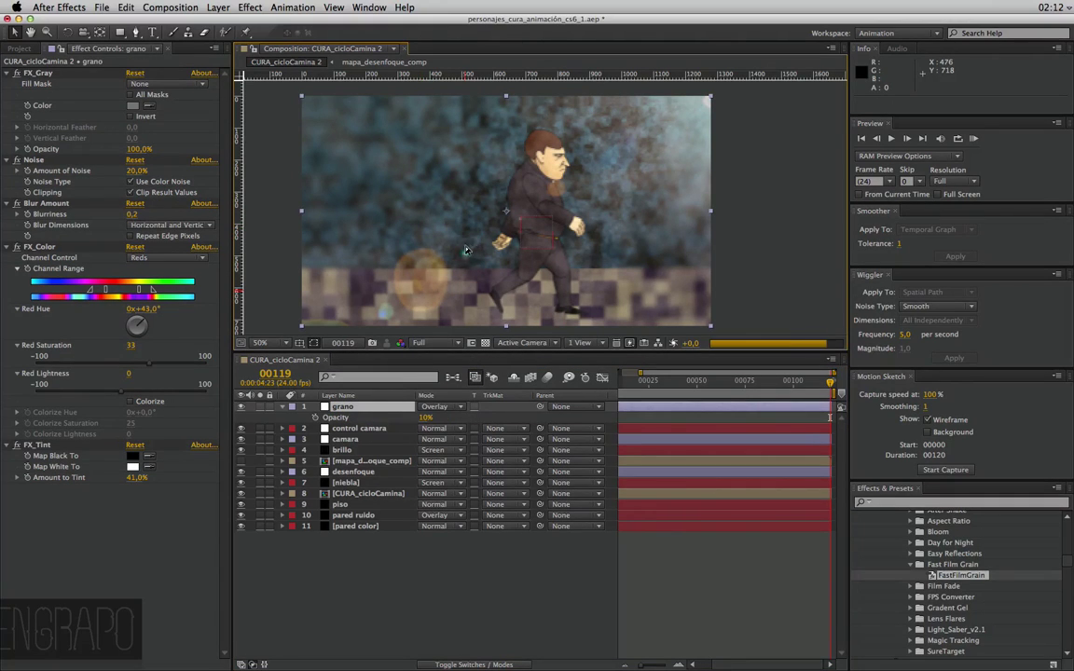
key(z)
click(383, 165)
click(423, 201)
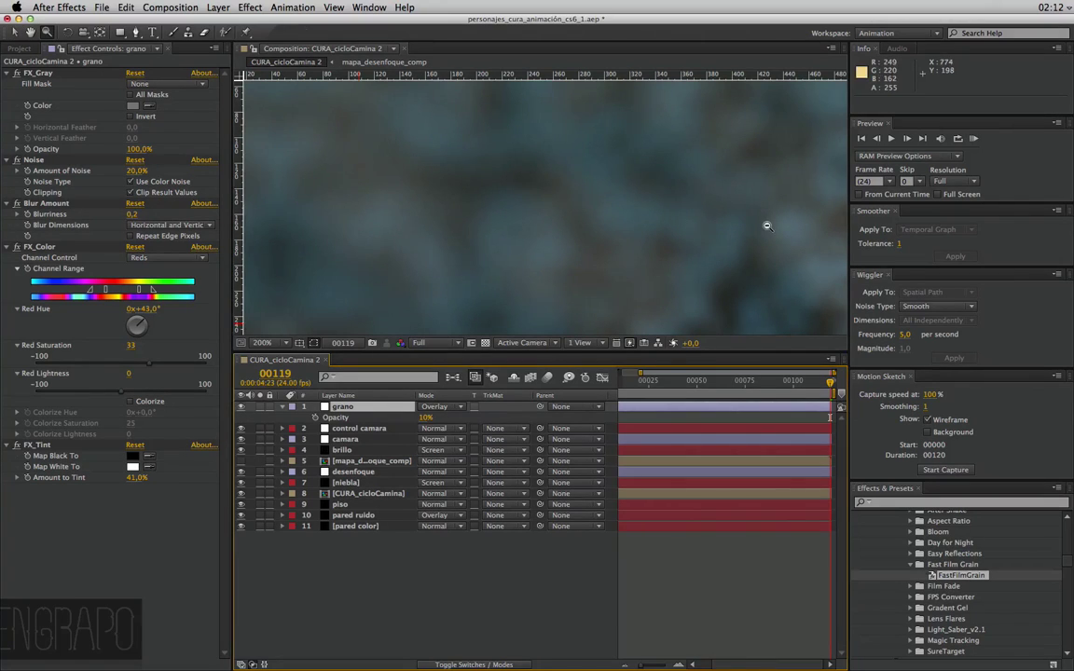
alt+click(686, 260)
alt+click(611, 235)
key(v)
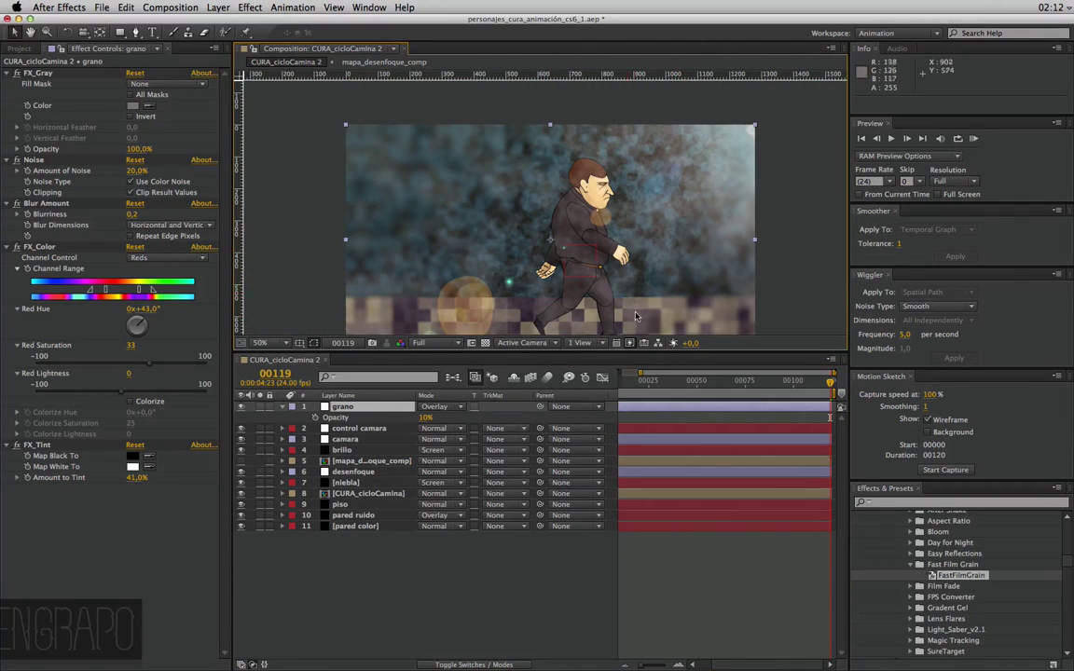
mouse_move(656, 378)
mouse_down()
mouse_move(843, 375)
mouse_move(745, 387)
mouse_up()
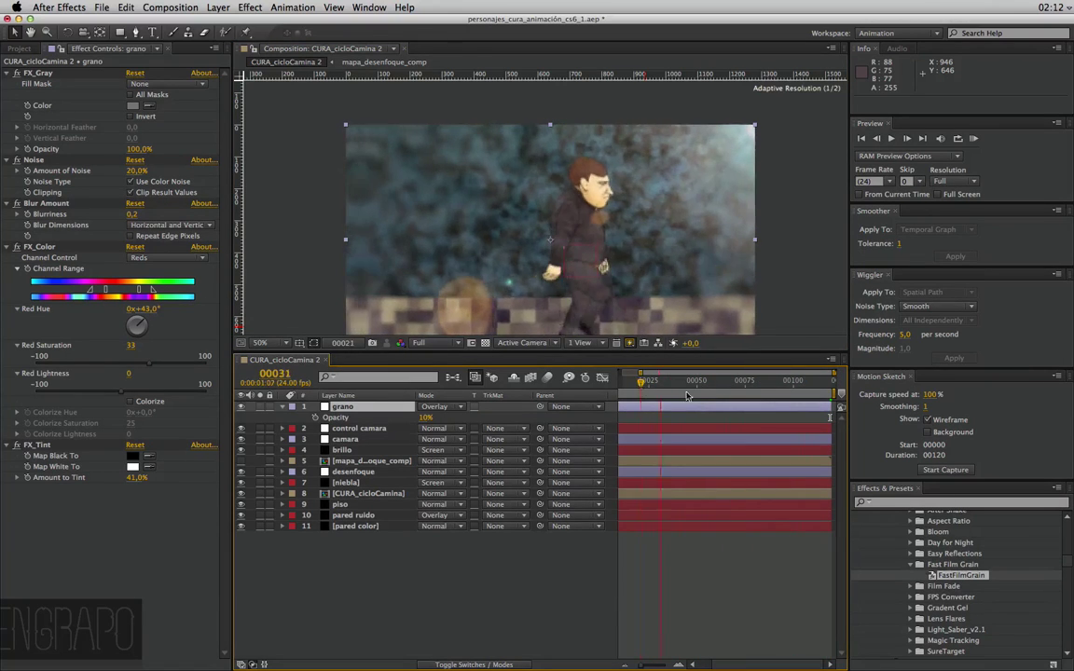
scroll(529, 196, down, 1)
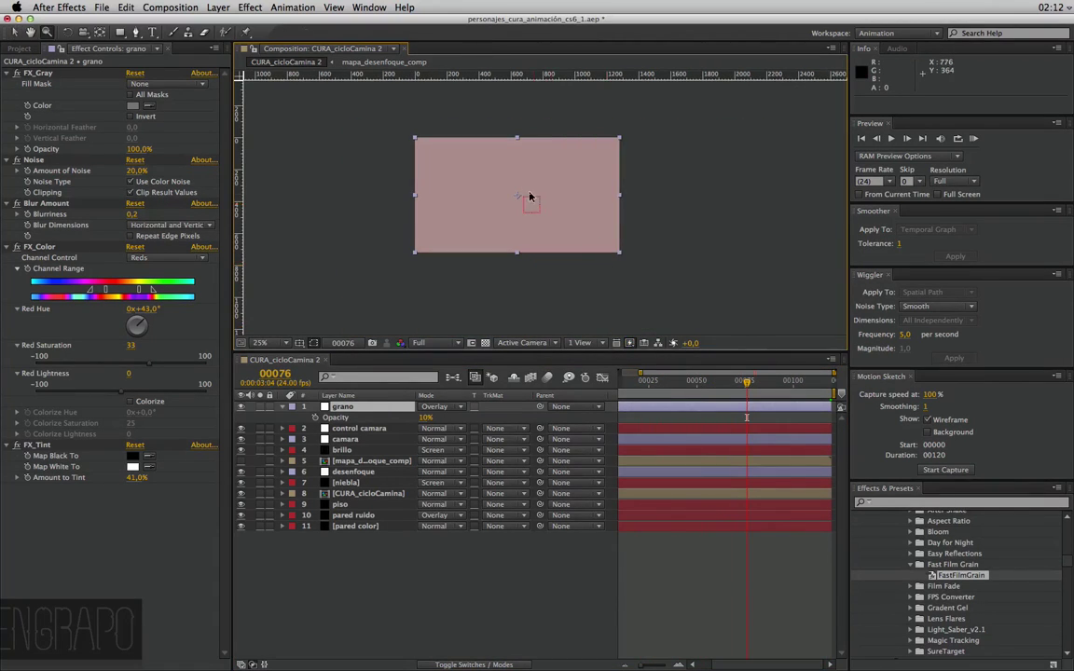
scroll(530, 196, up, 1)
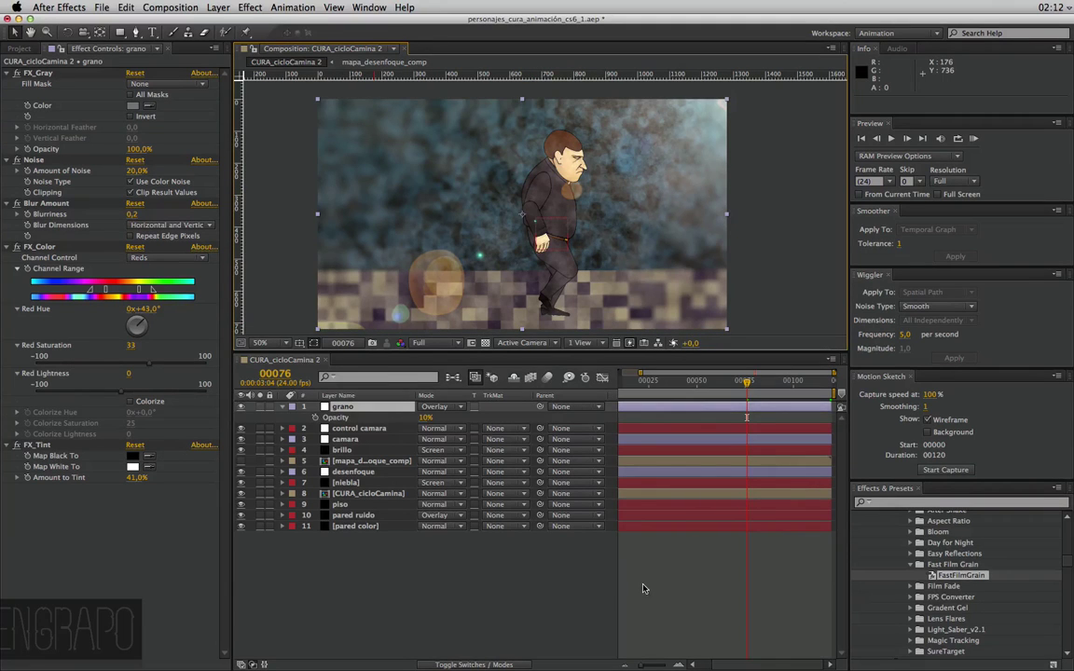
click(643, 583)
drag(678, 388, 833, 377)
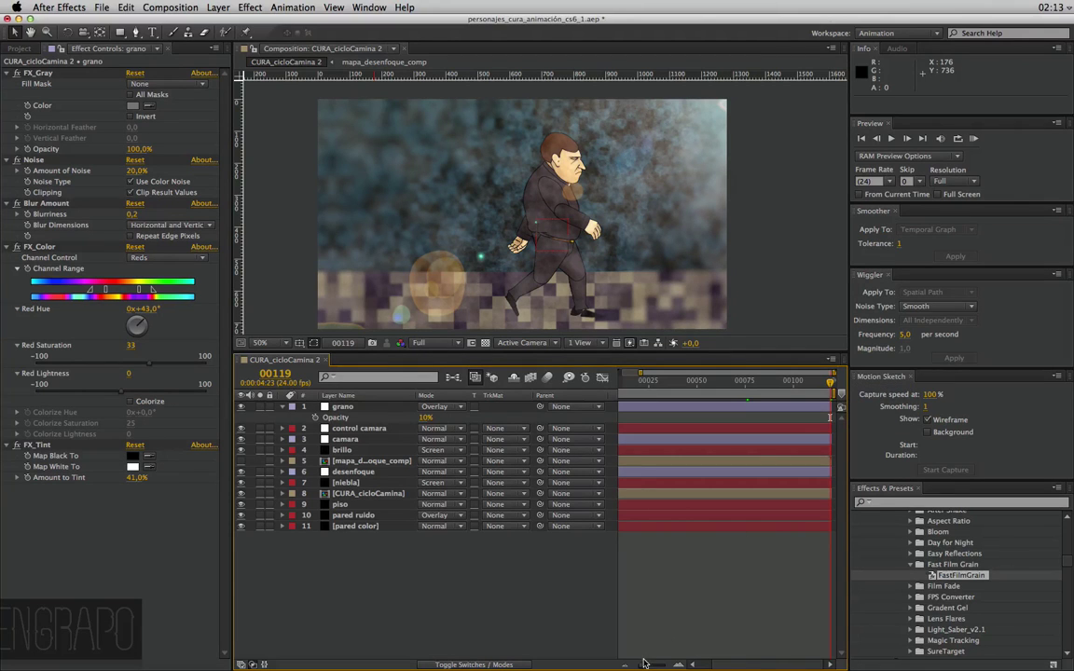
drag(643, 665, 625, 665)
mouse_move(652, 381)
mouse_down()
mouse_move(770, 398)
mouse_move(838, 394)
mouse_up()
drag(746, 382, 830, 389)
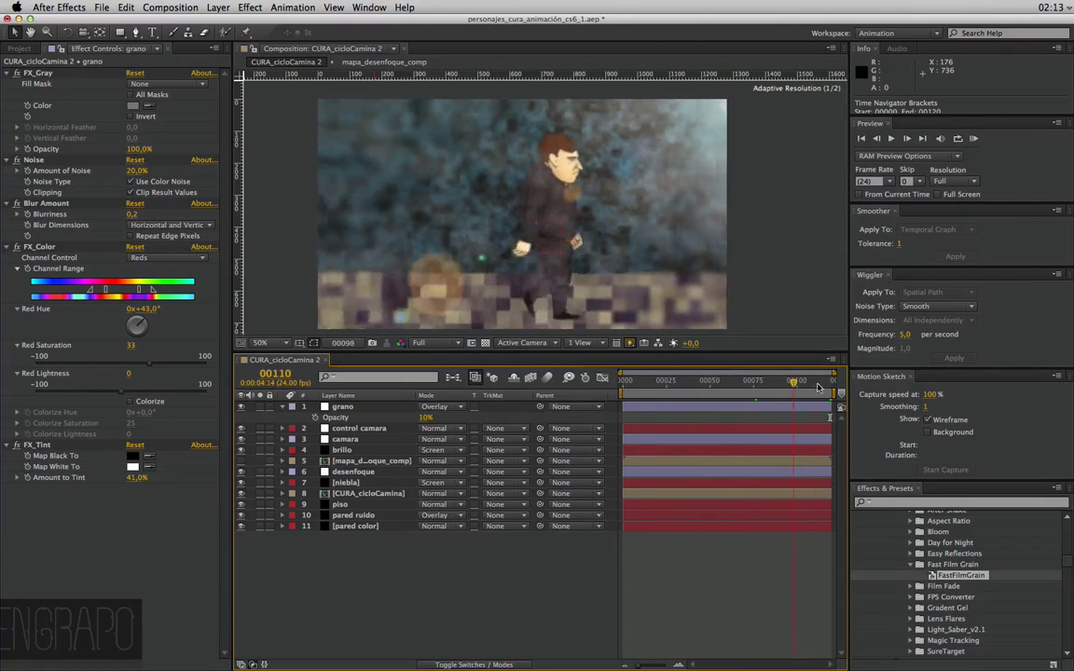
key(z)
click(714, 264)
click(512, 197)
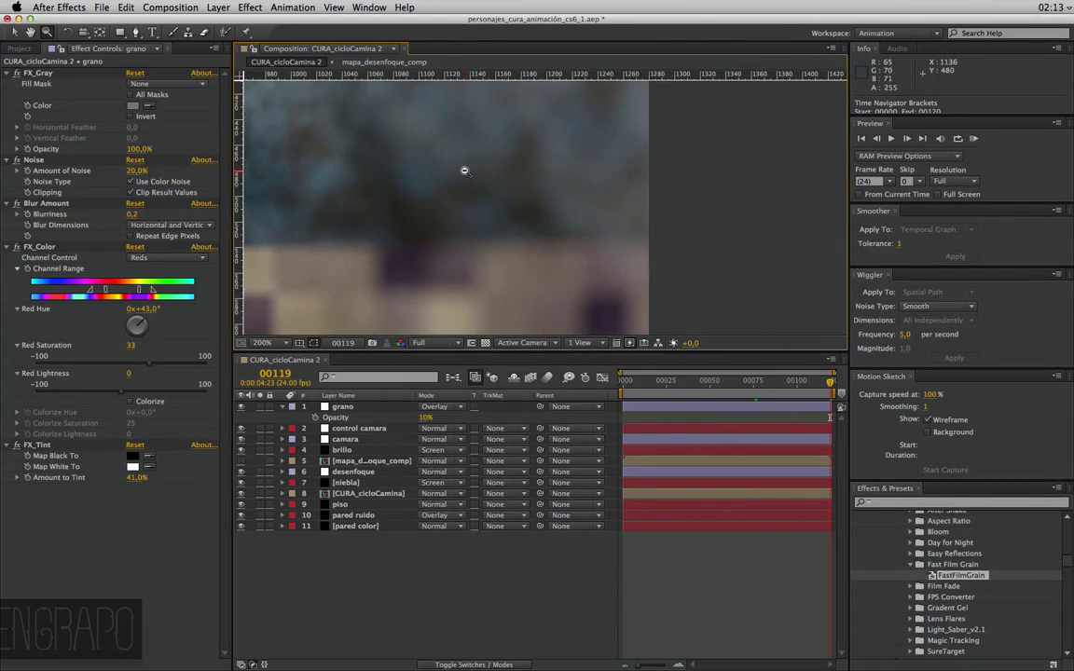
alt+click(450, 207)
click(476, 213)
alt+click(492, 221)
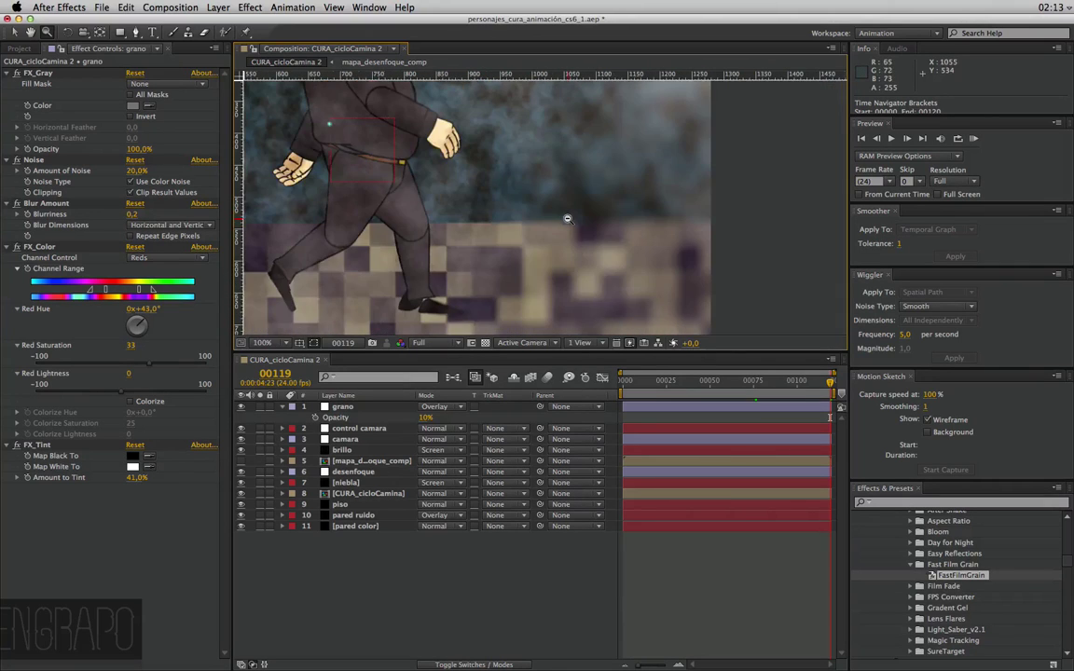
alt+click(550, 222)
double_click(30, 31)
click(14, 31)
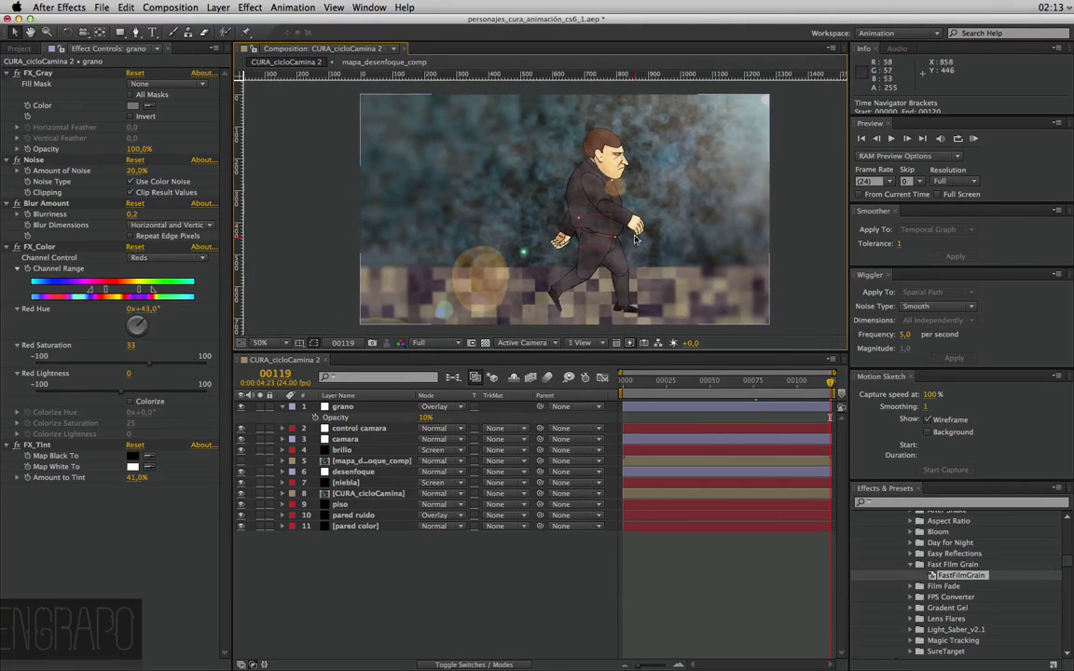
click(650, 313)
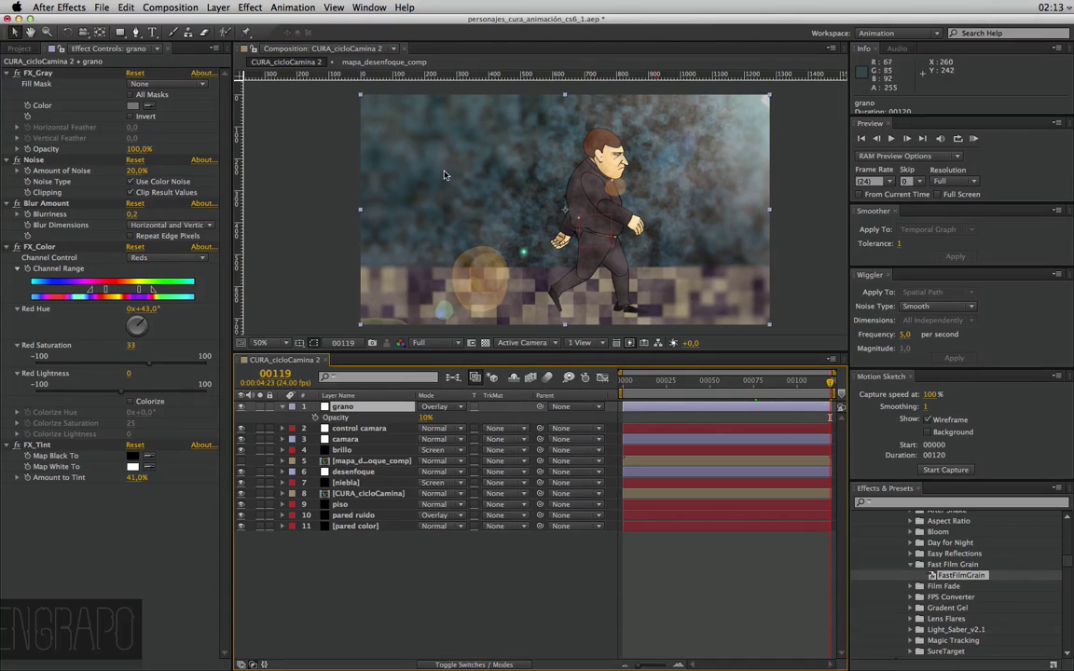
mouse_move(830, 381)
mouse_down()
mouse_move(666, 392)
mouse_move(800, 384)
mouse_up()
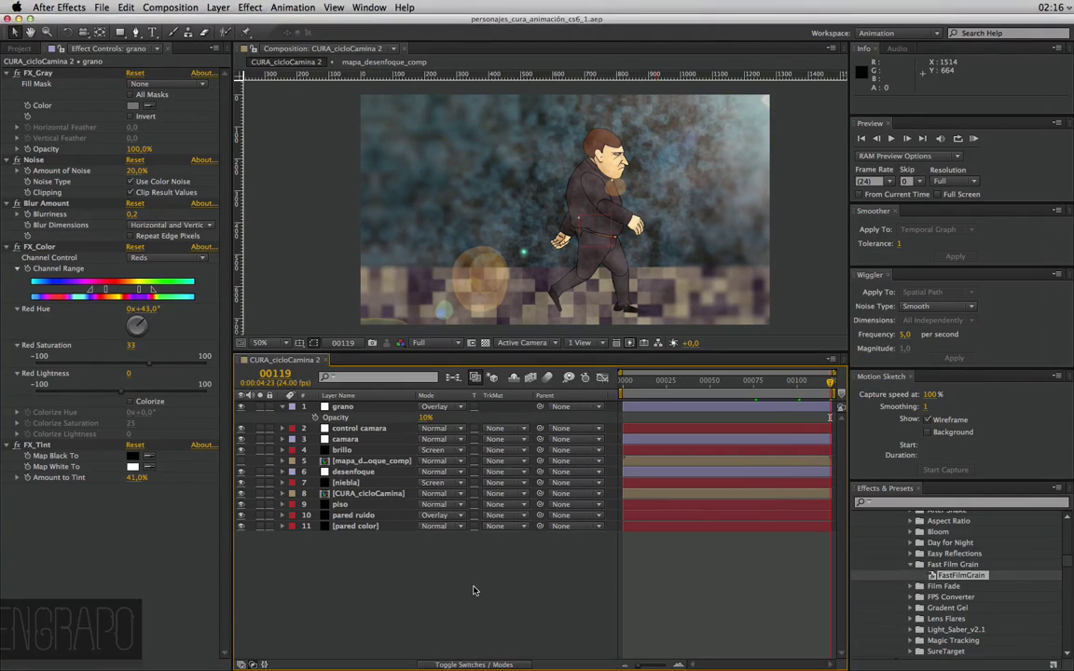
Change the Composition Name to CURA_compPasillo in Composition Settings
key(ctrl+k)
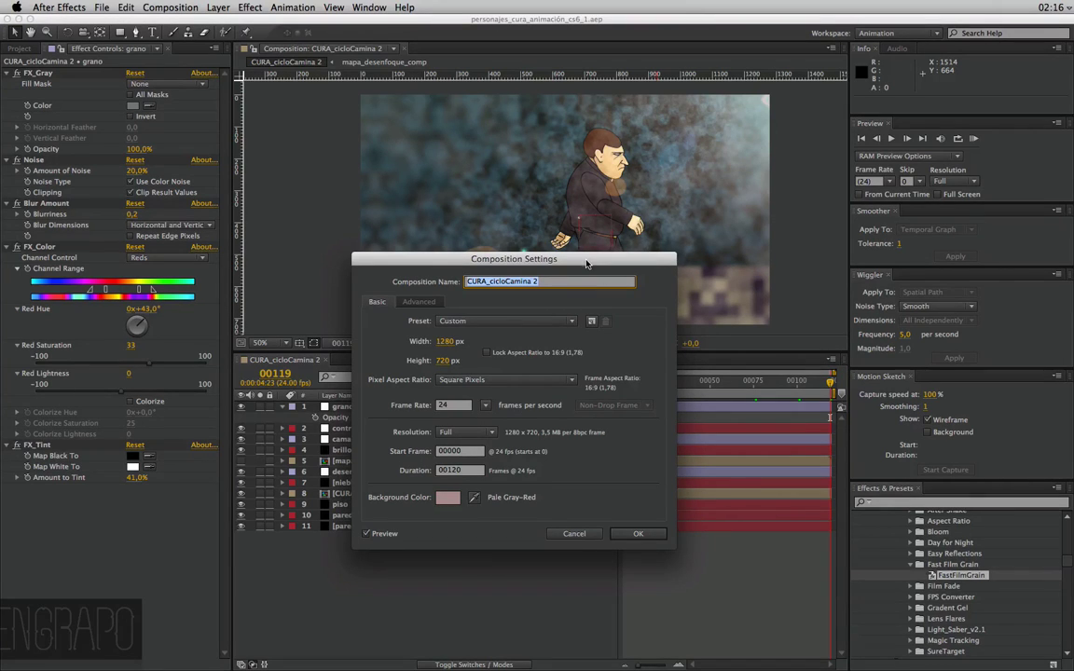
click(547, 283)
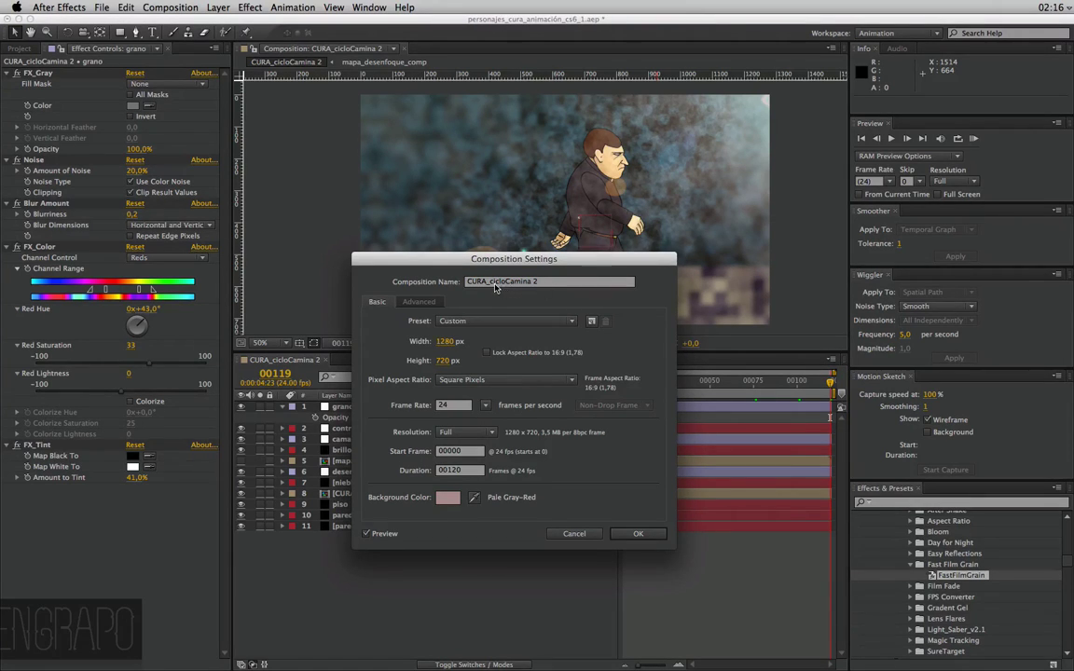
drag(492, 283, 578, 282)
text(_c)
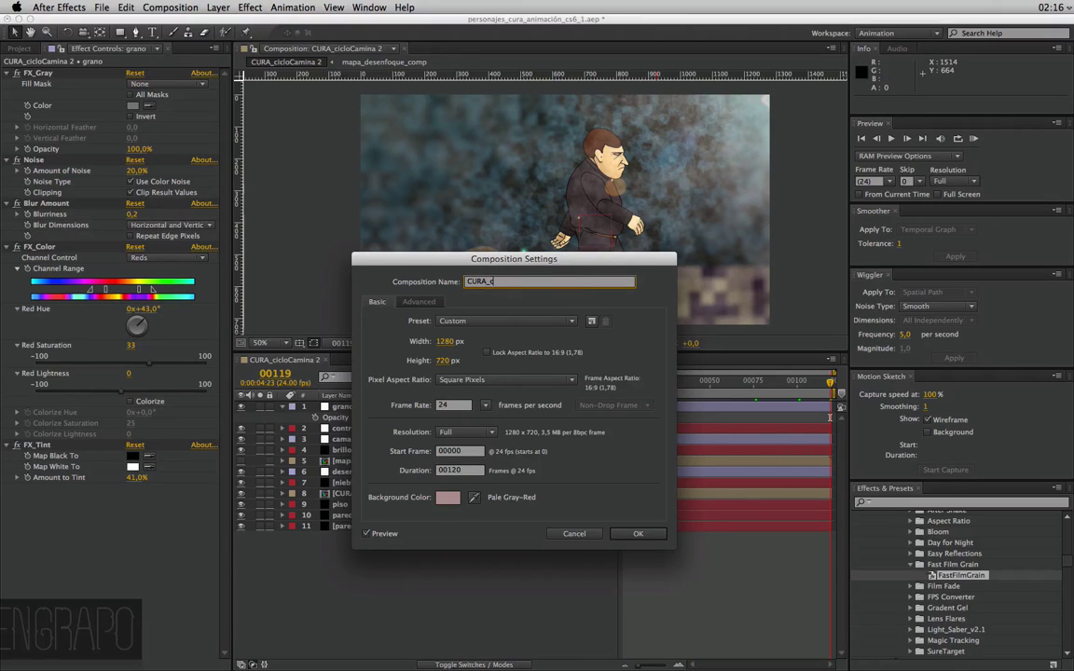
text(ompPasillo)
key(Return)
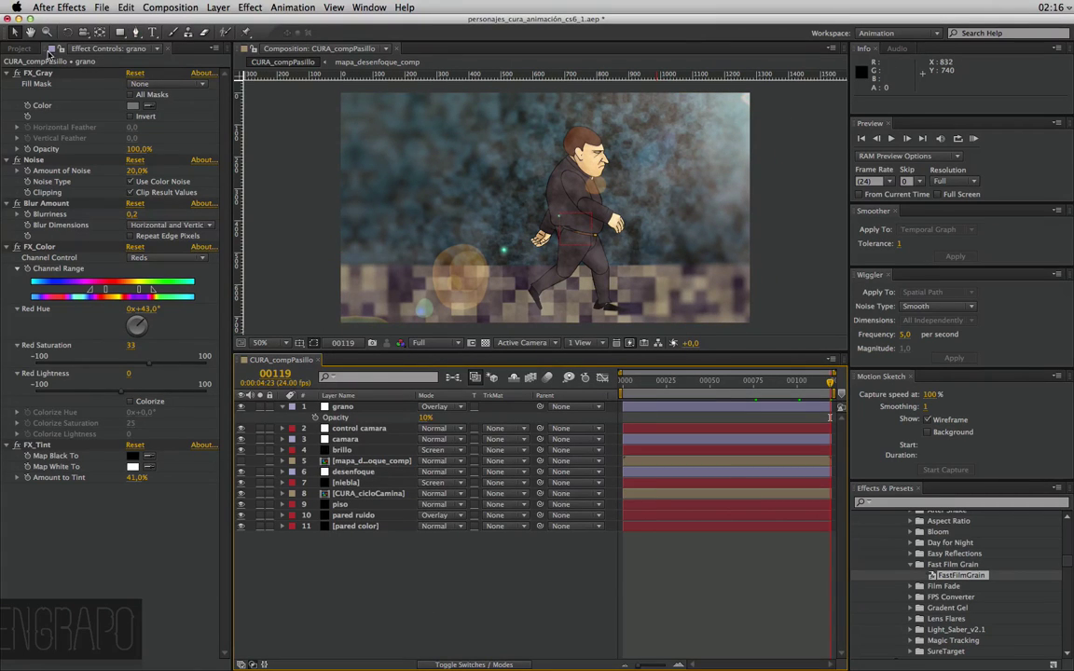
Drag CURA_compPasillo onto Create New Composition to nest it in a new comp
click(37, 48)
click(60, 432)
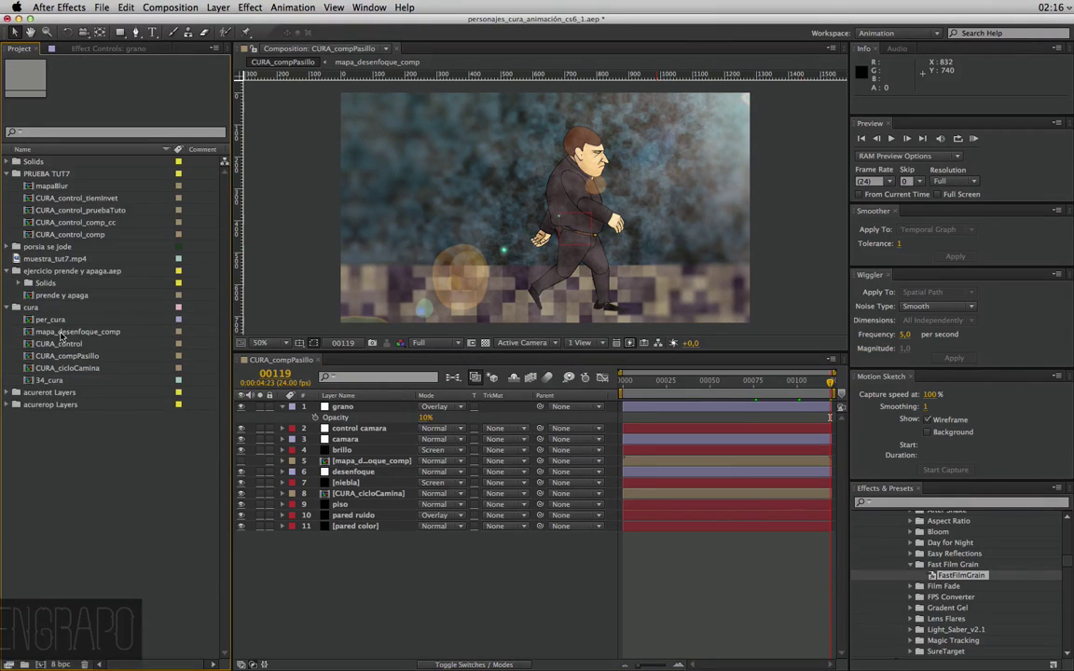
click(61, 333)
click(58, 356)
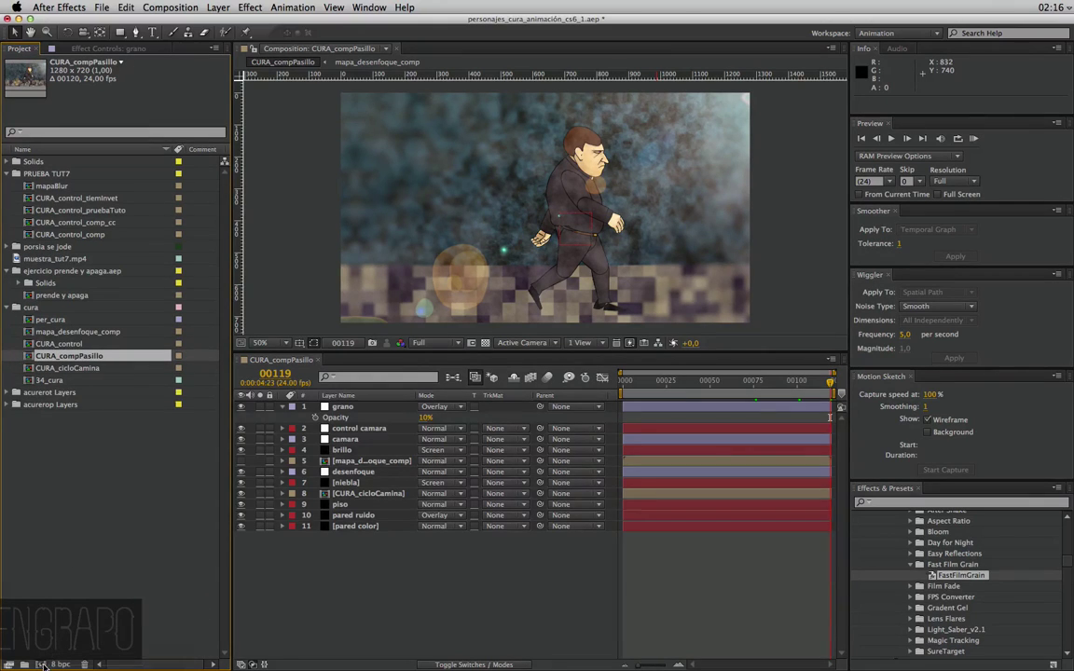
drag(47, 383, 39, 664)
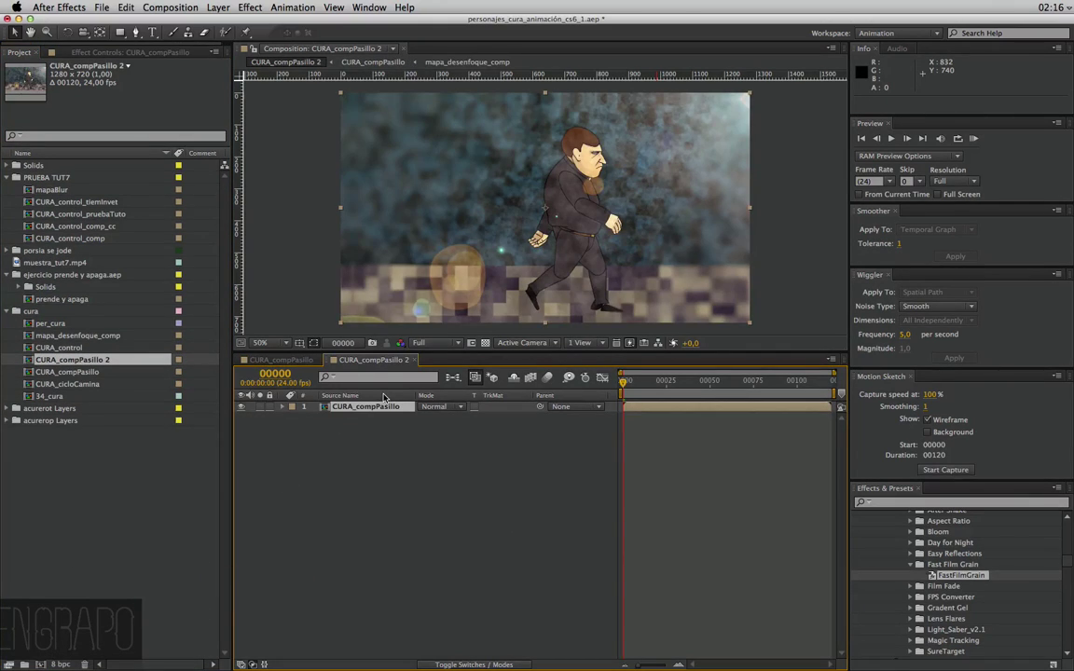
key(Return)
click(399, 438)
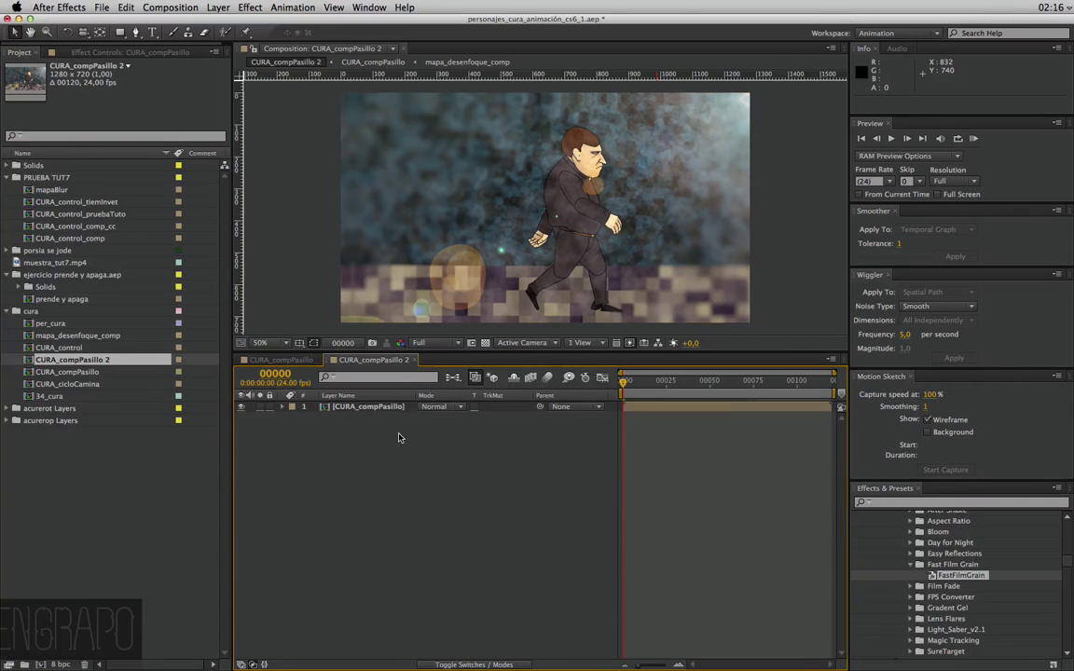
Rename the new composition CURA_compPasillo_cC in Composition Settings
key(ctrl+k)
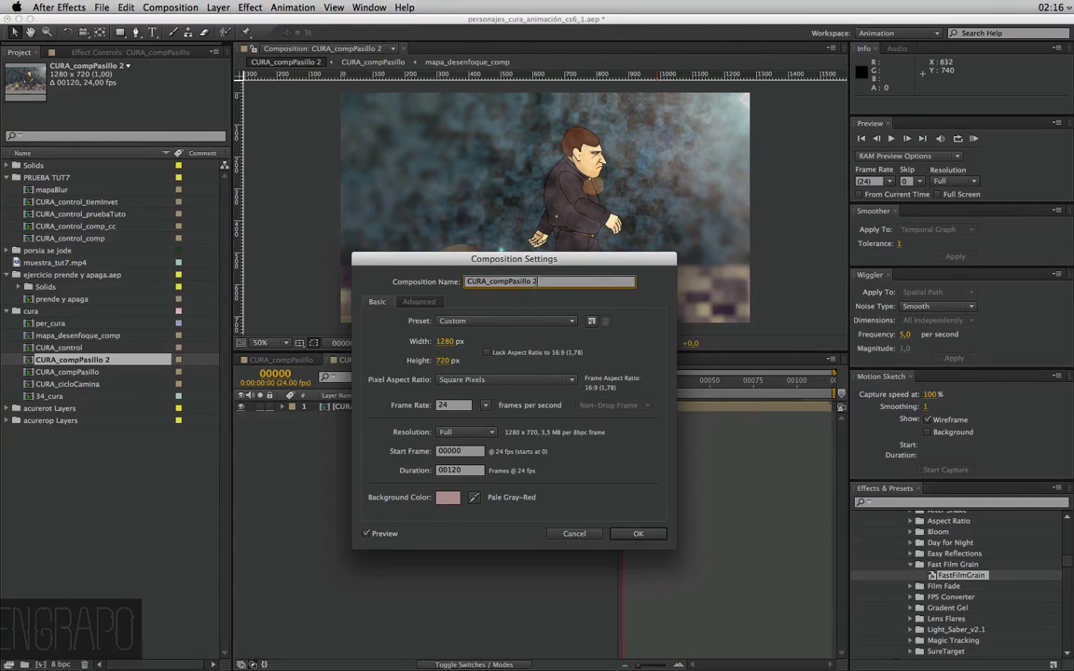
drag(533, 281, 548, 281)
text(cc)
click(637, 533)
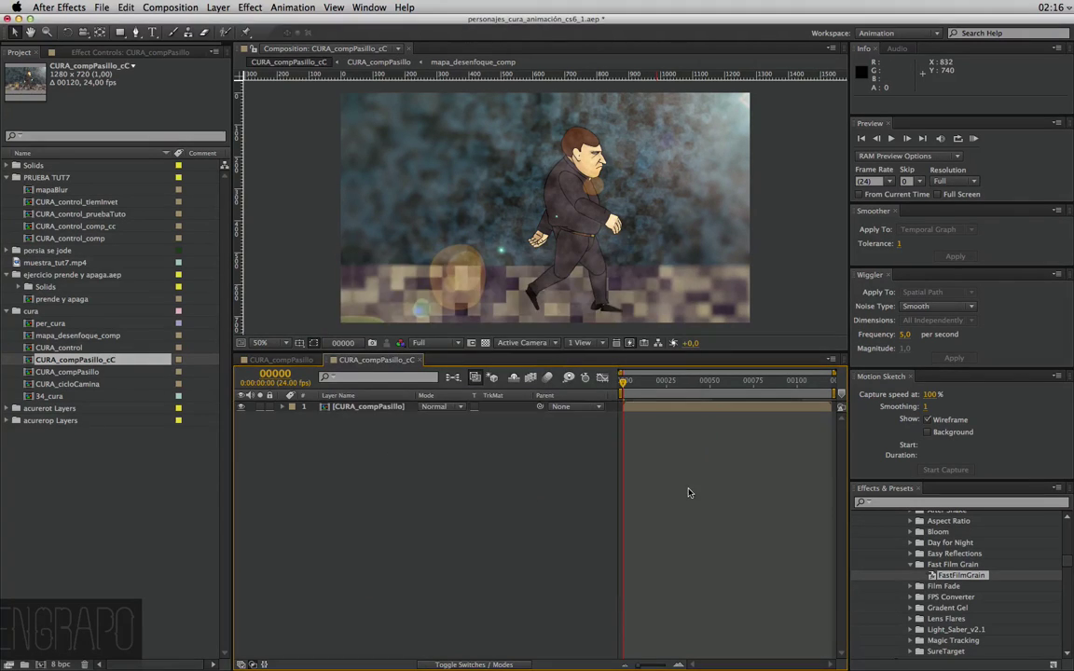
right_click(348, 434)
mouse_move(373, 442)
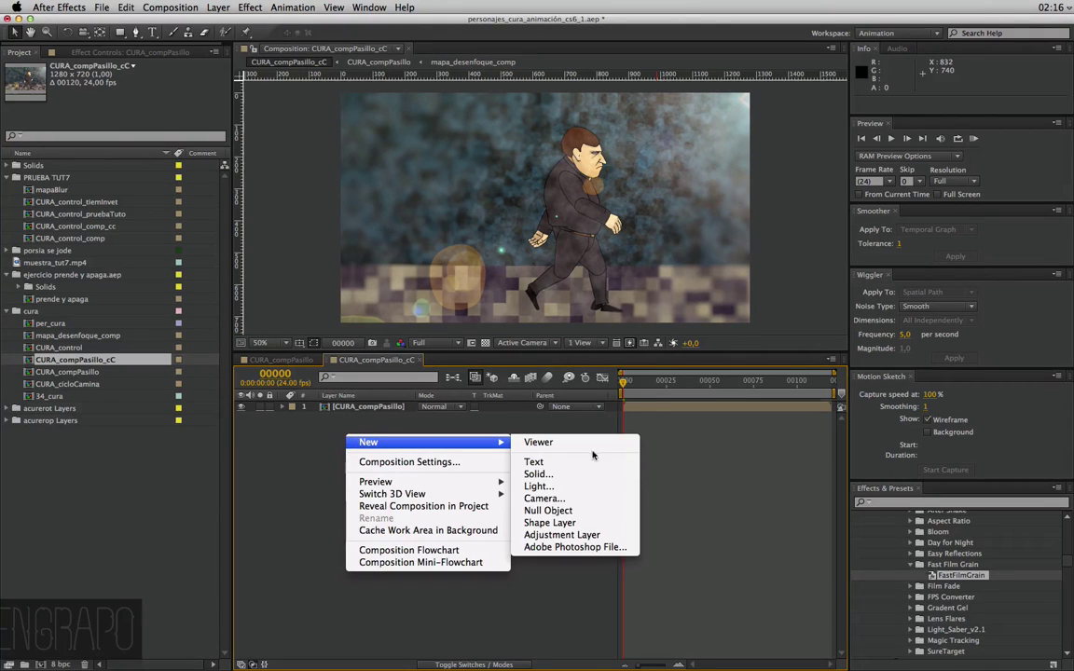
click(561, 534)
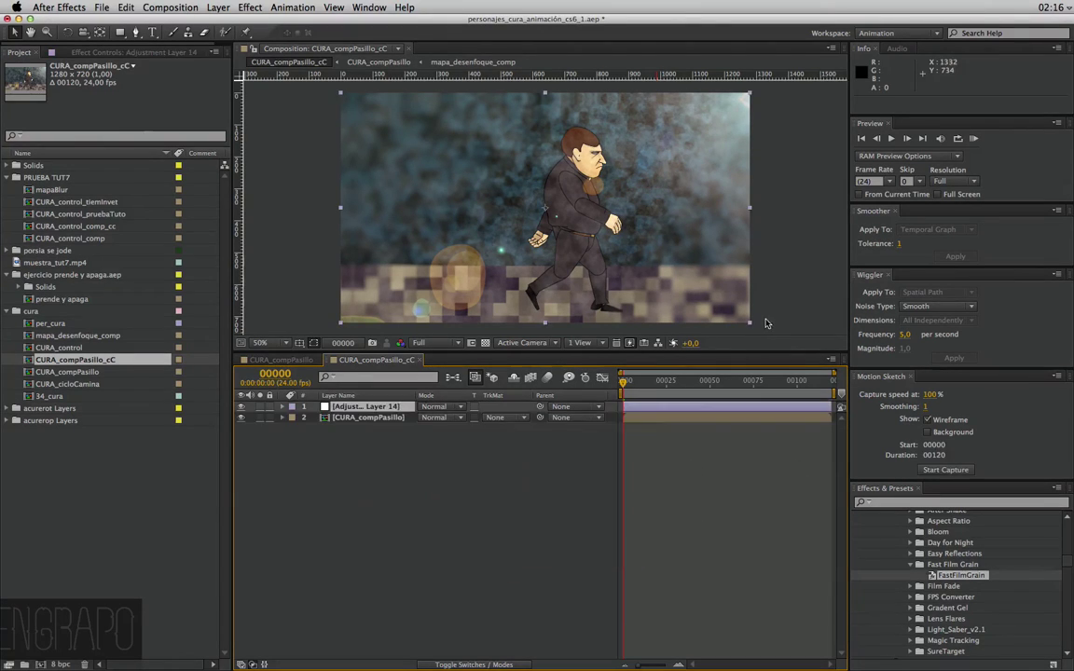
key(Return)
text(curvas)
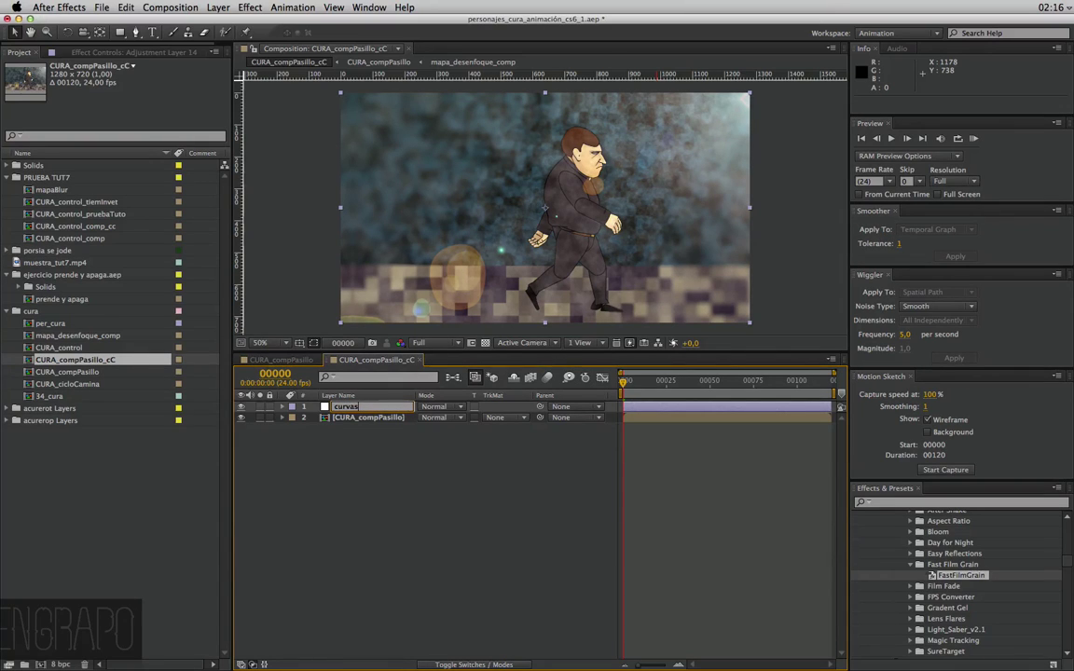
key(Return)
key(Return)
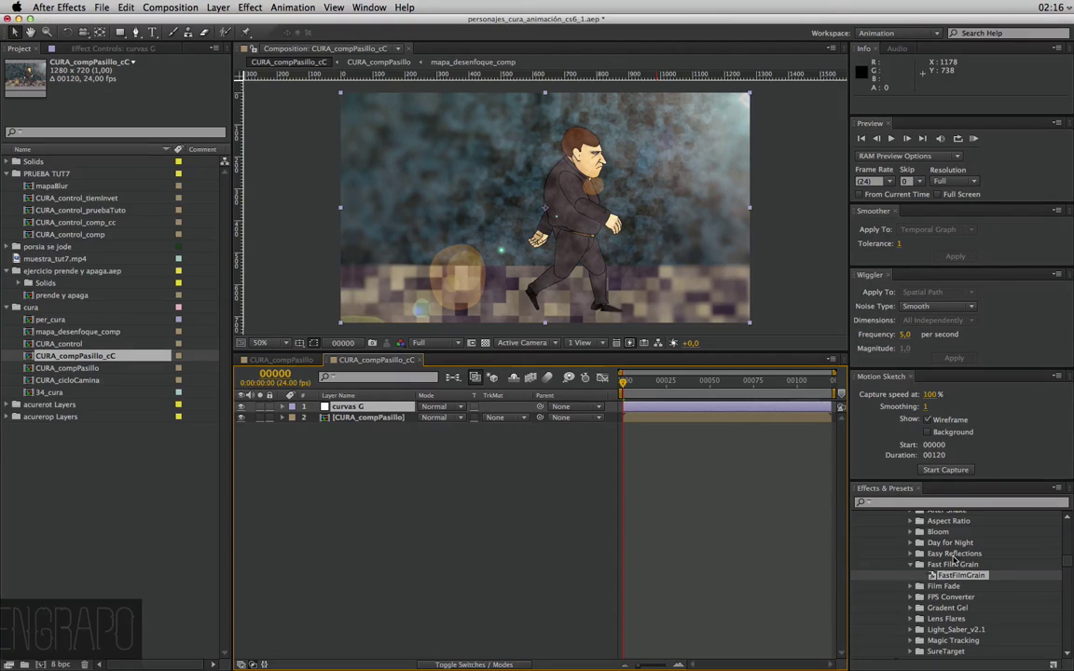
scroll(1033, 537, down, 10)
scroll(969, 548, up, 10)
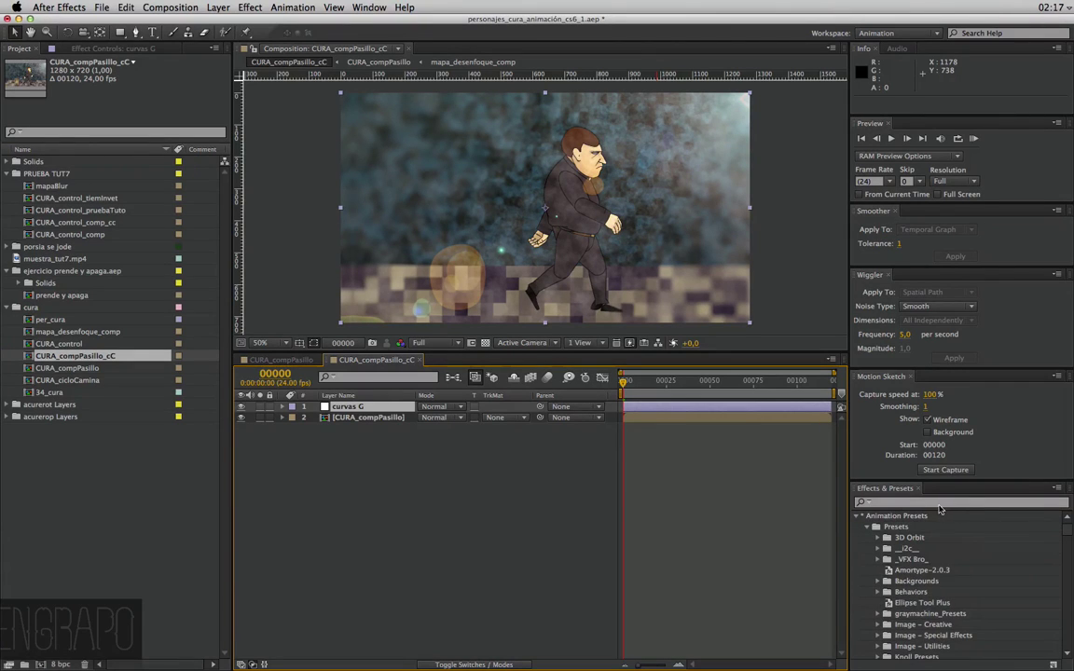
click(250, 7)
click(349, 408)
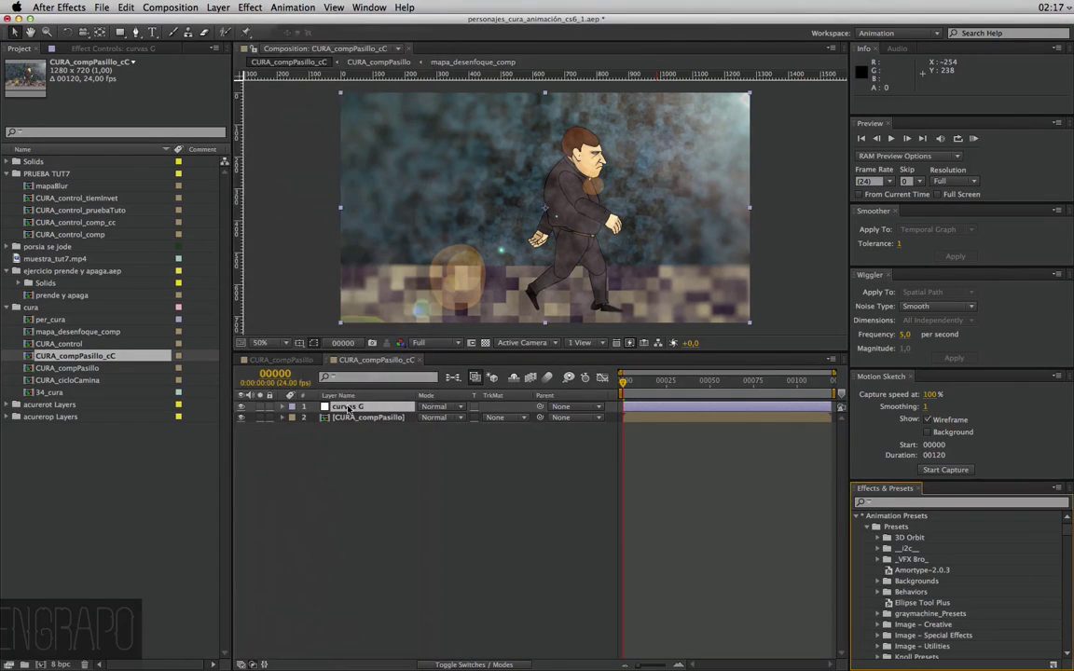
Apply Curves to curvas G and bend the Blue and Green channel curves
click(250, 8)
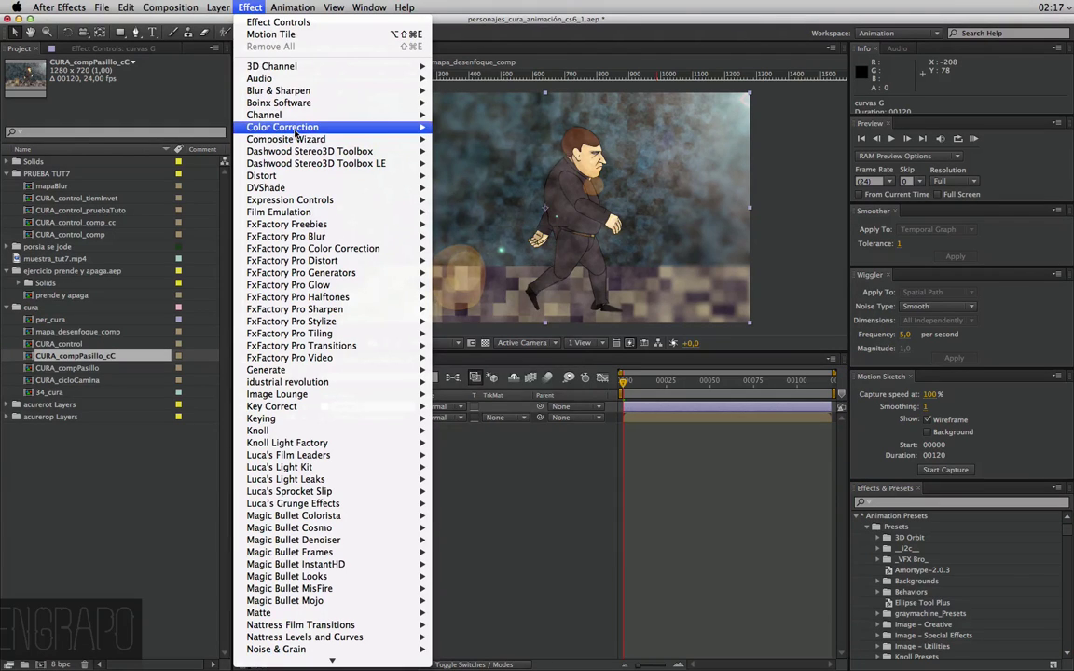
mouse_move(308, 126)
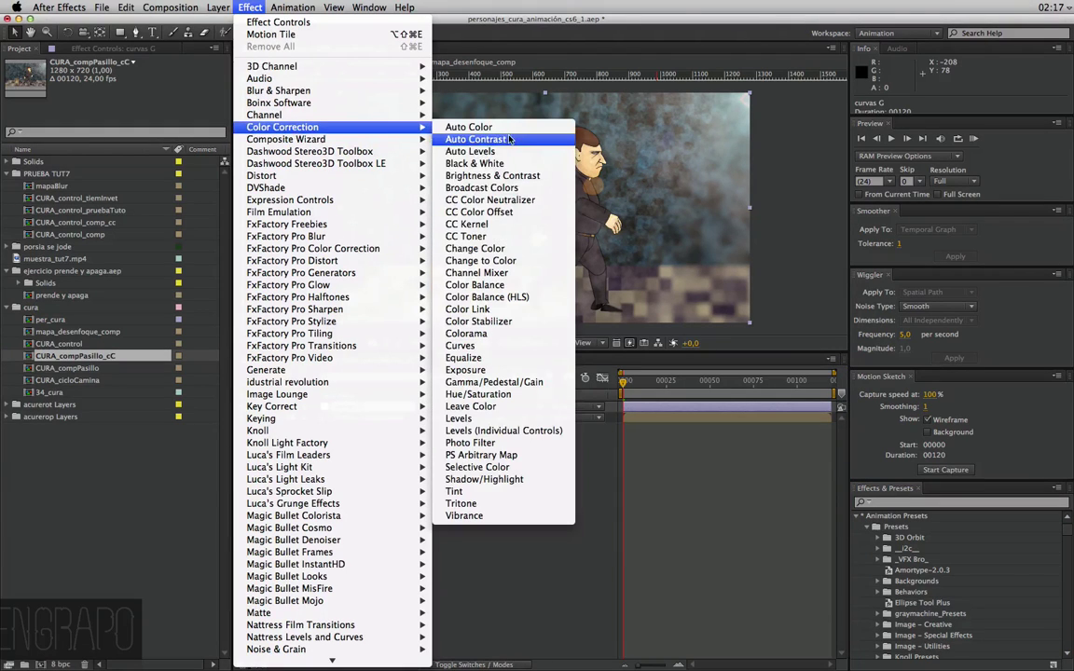
click(512, 348)
click(137, 85)
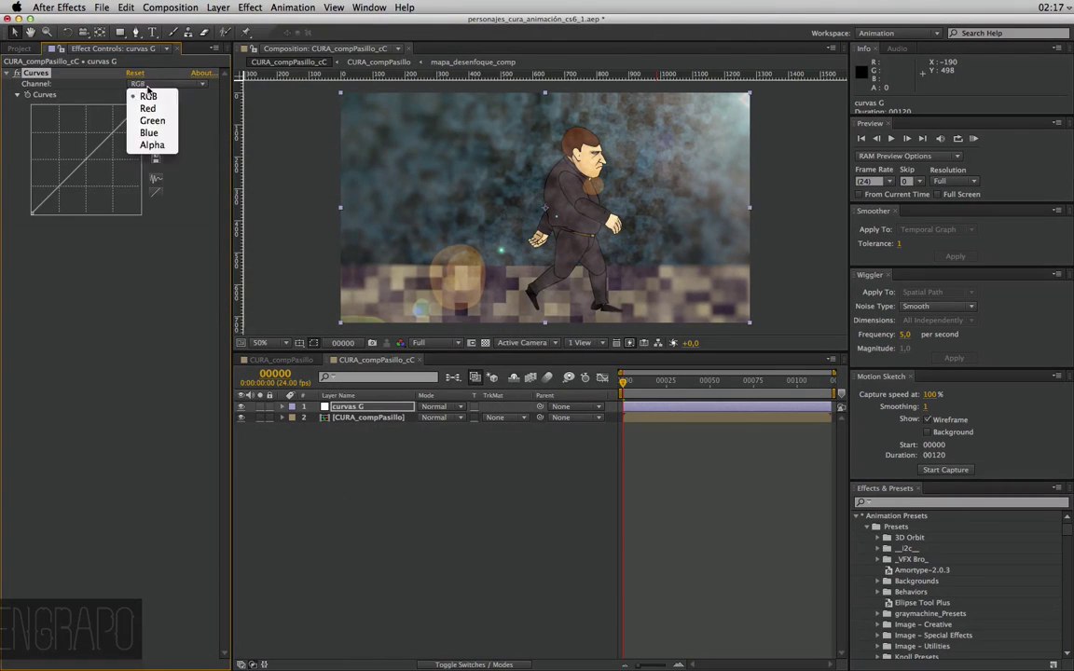
click(144, 116)
drag(53, 198, 85, 163)
drag(131, 118, 118, 122)
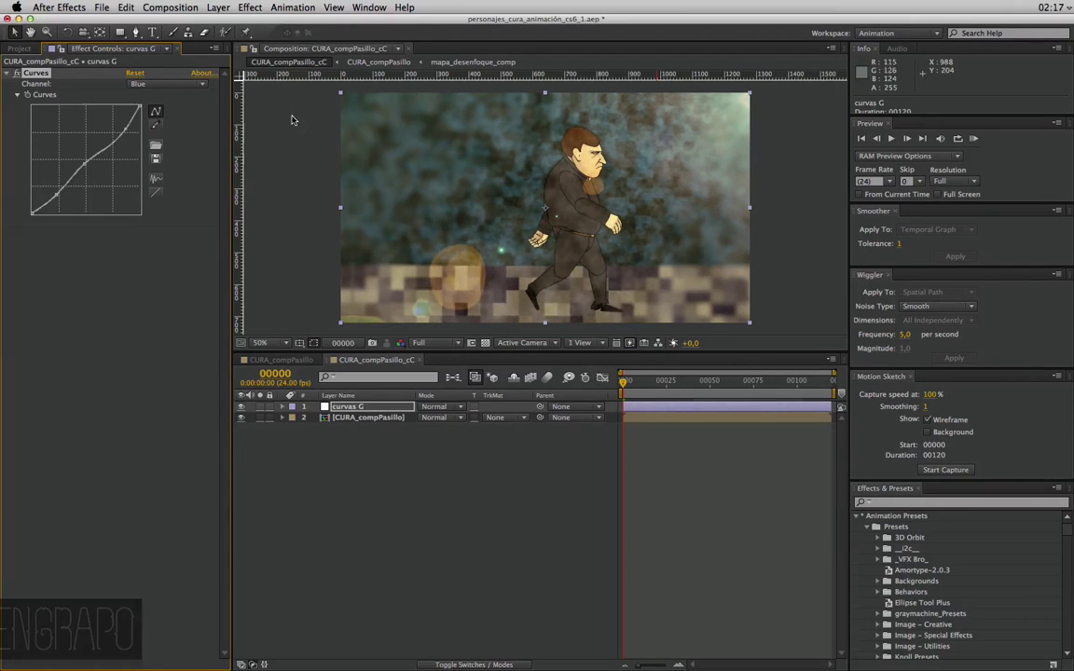
click(138, 84)
click(150, 122)
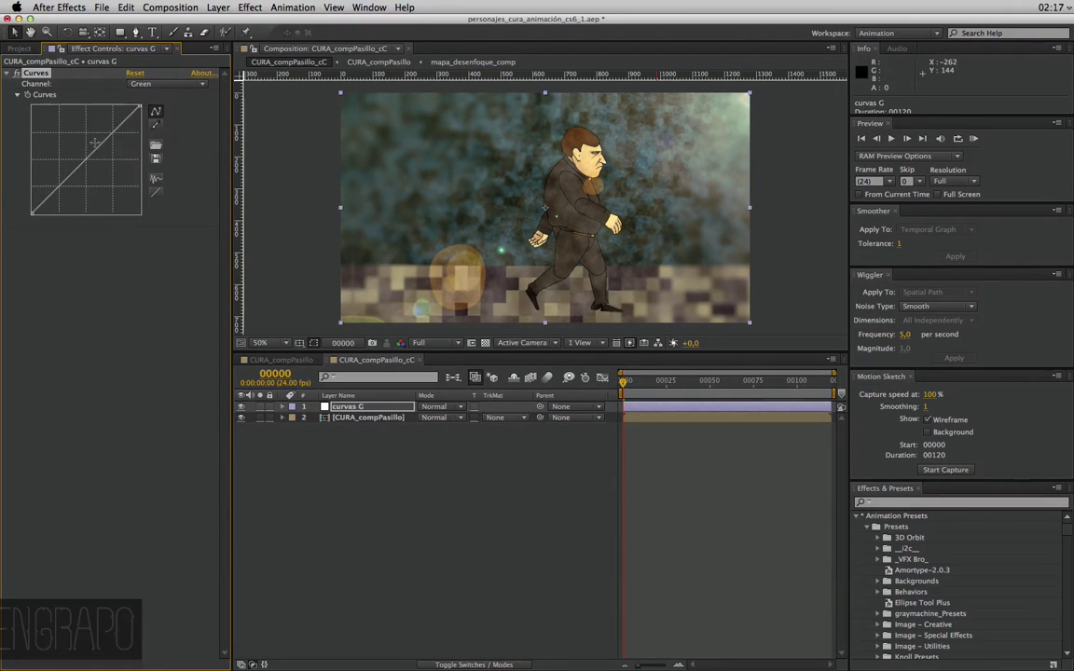
mouse_move(103, 115)
mouse_down()
mouse_move(117, 131)
mouse_move(56, 199)
mouse_up()
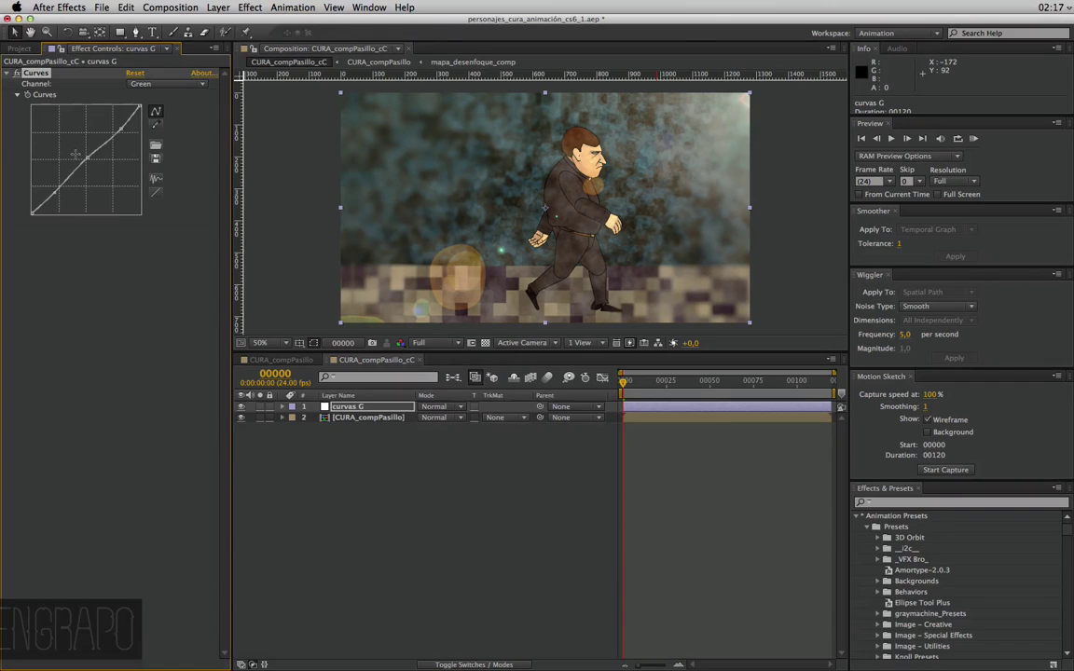
Reshape the Red channel curve to warm the shot, toggling Curves to compare
click(154, 85)
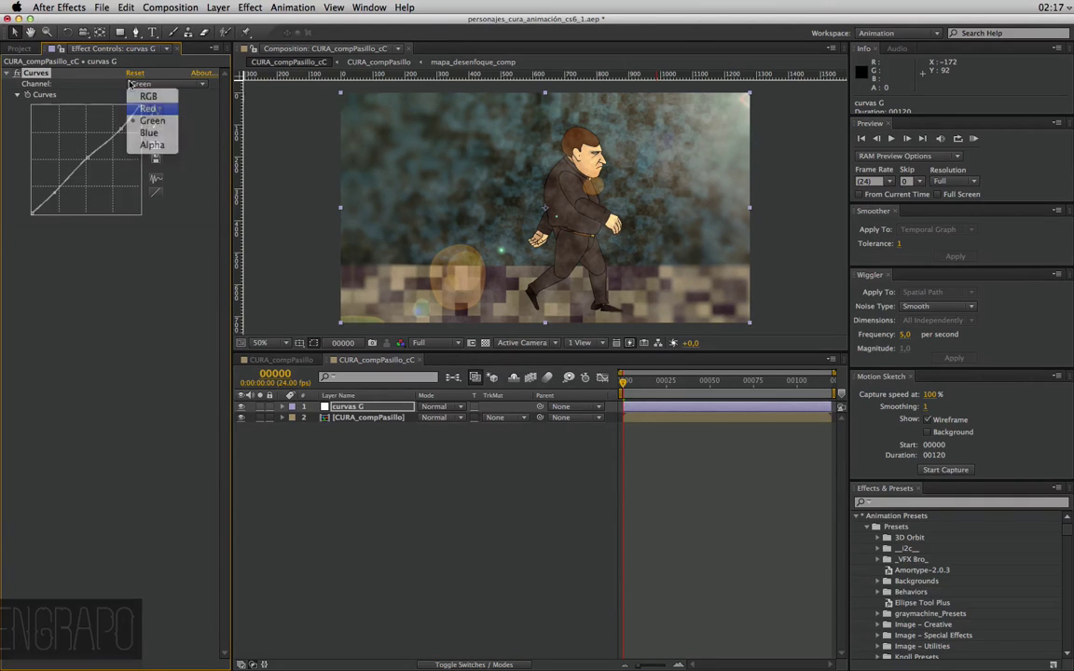
click(149, 73)
drag(120, 126, 122, 131)
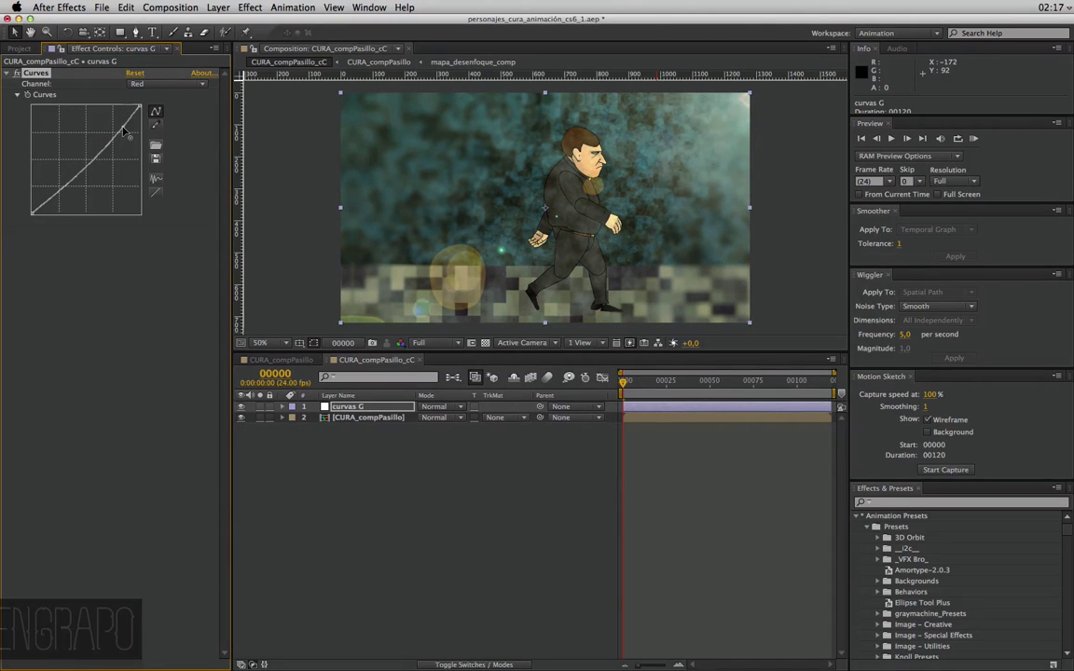
drag(100, 147, 91, 156)
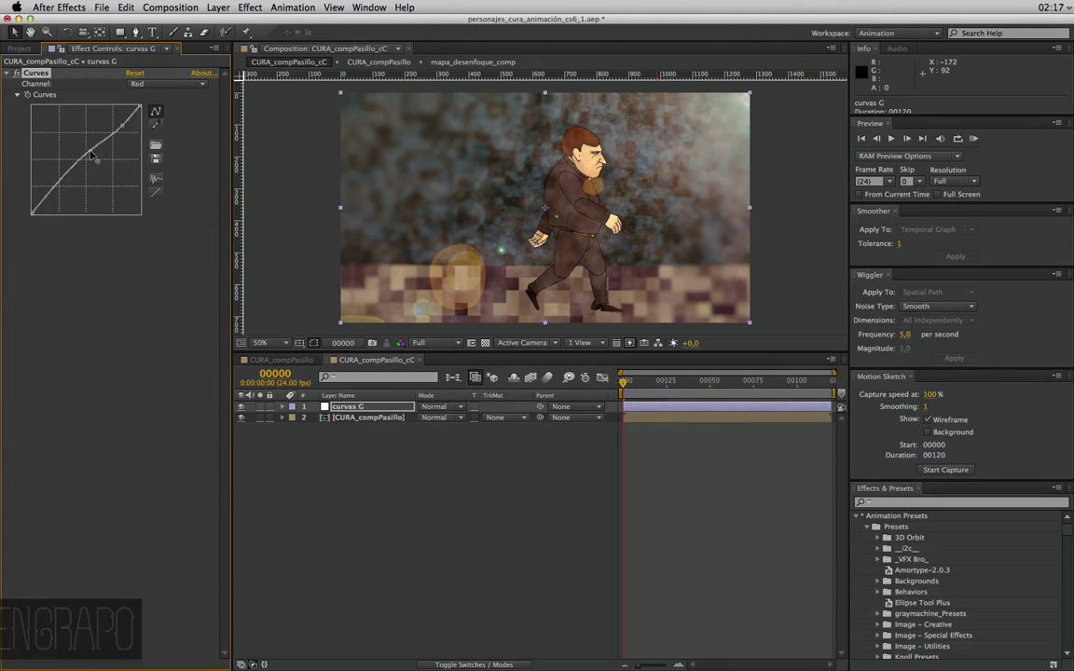
drag(59, 184, 54, 199)
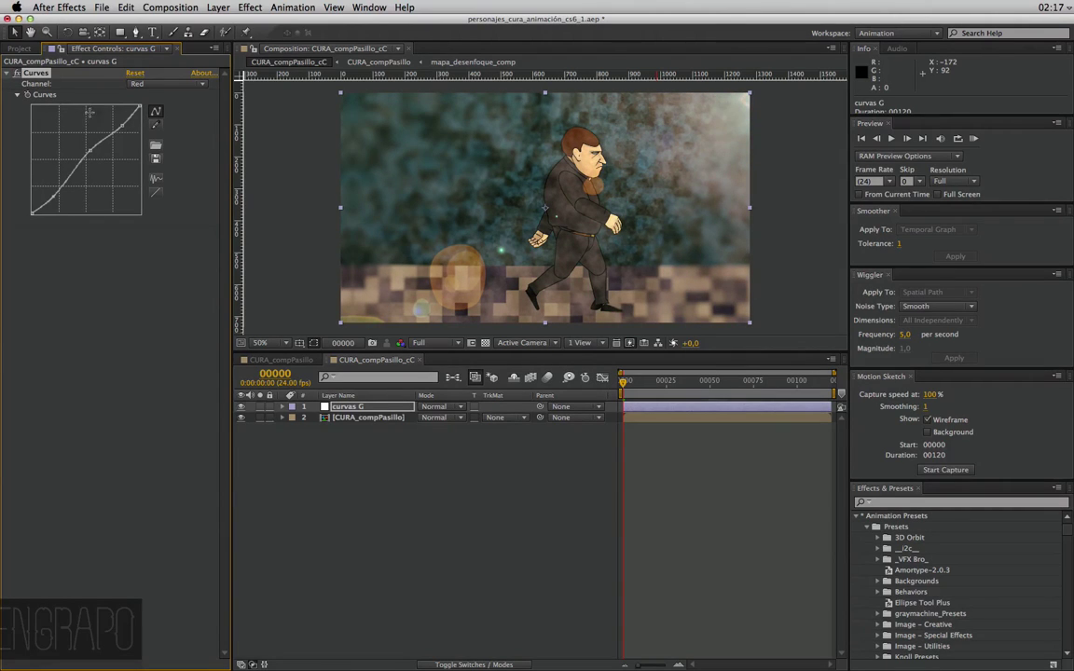
drag(53, 195, 51, 197)
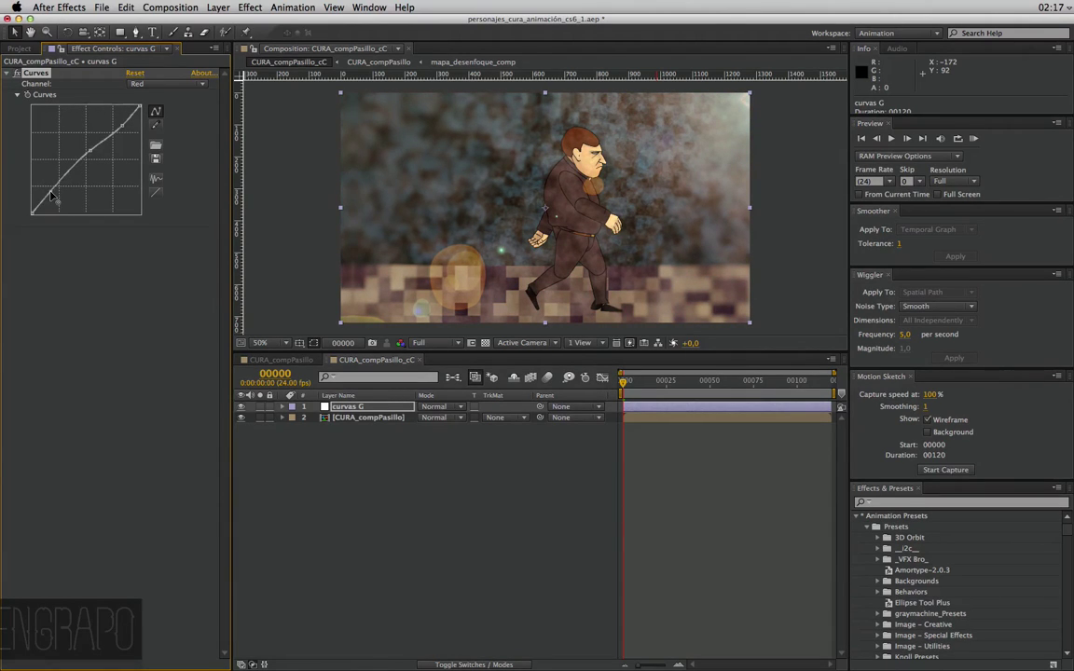
drag(88, 152, 93, 159)
click(17, 72)
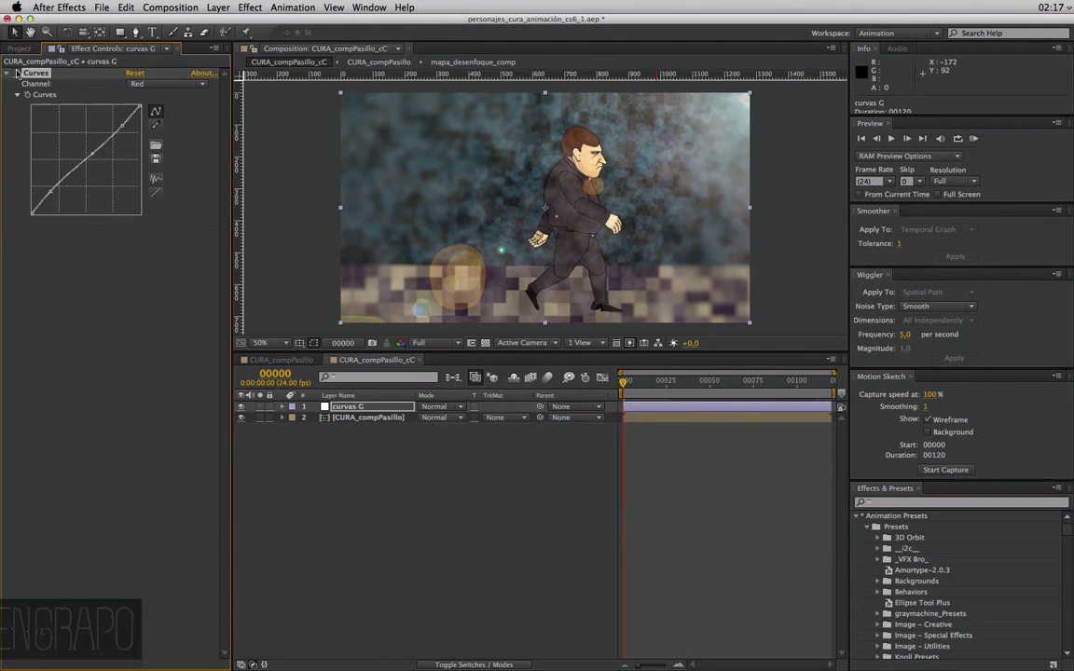
click(17, 73)
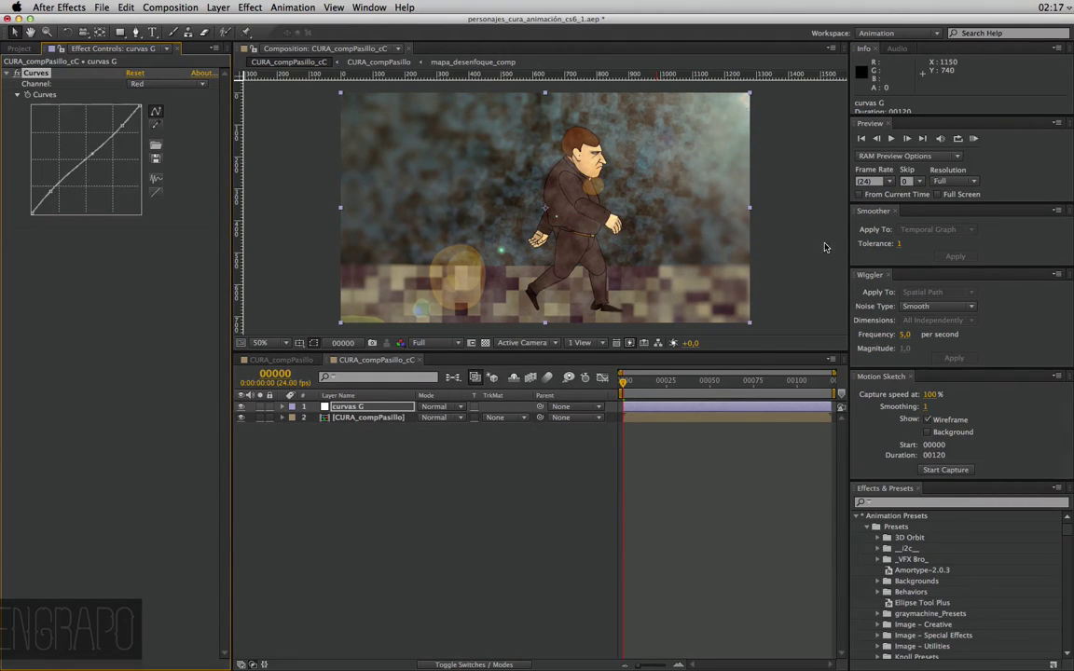
click(218, 7)
key(Escape)
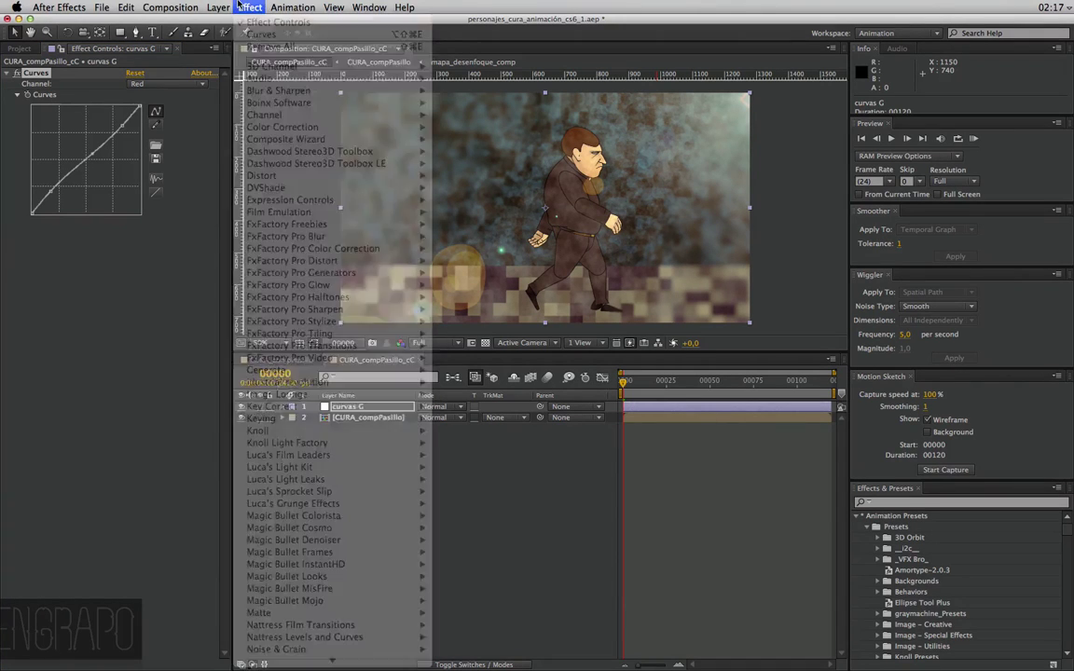
click(352, 668)
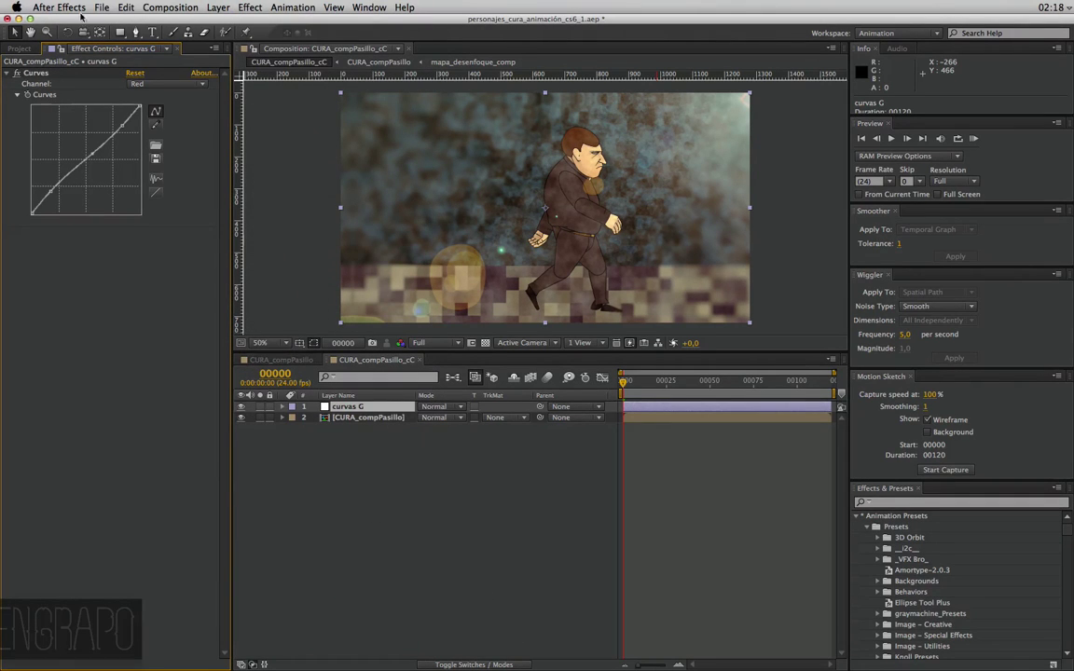
click(35, 73)
key(ctrl+d)
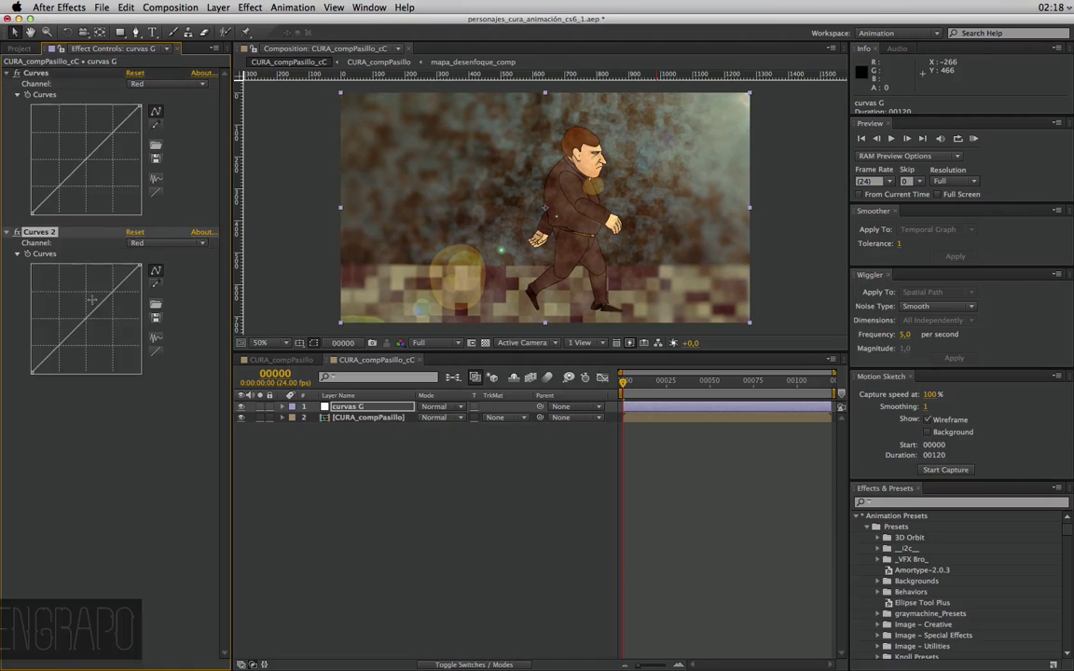
click(154, 243)
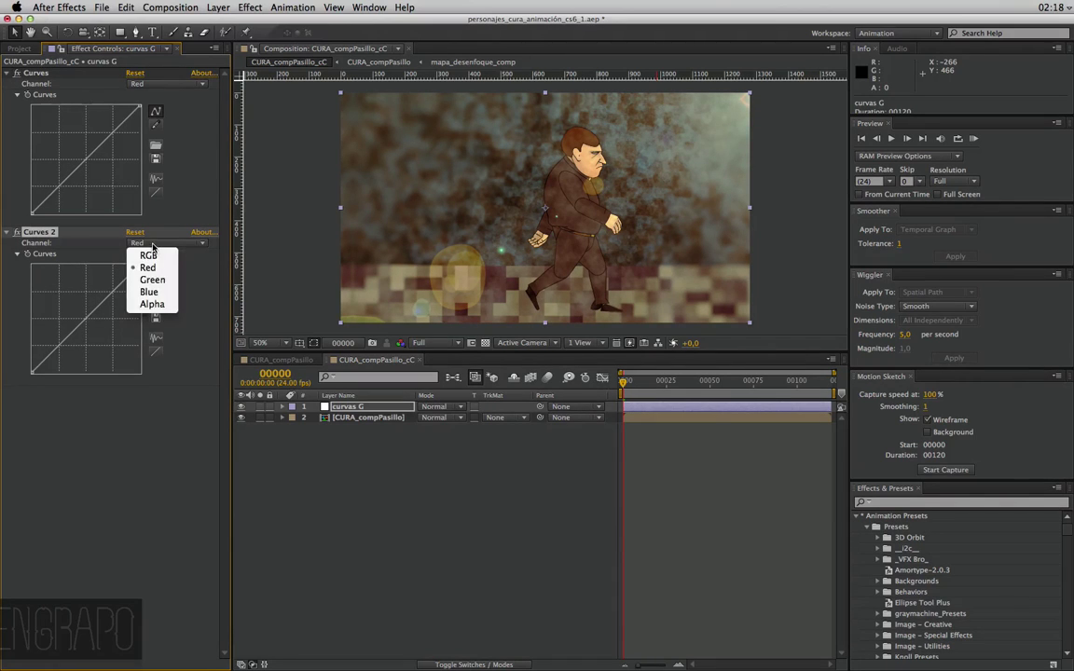
click(148, 255)
click(153, 243)
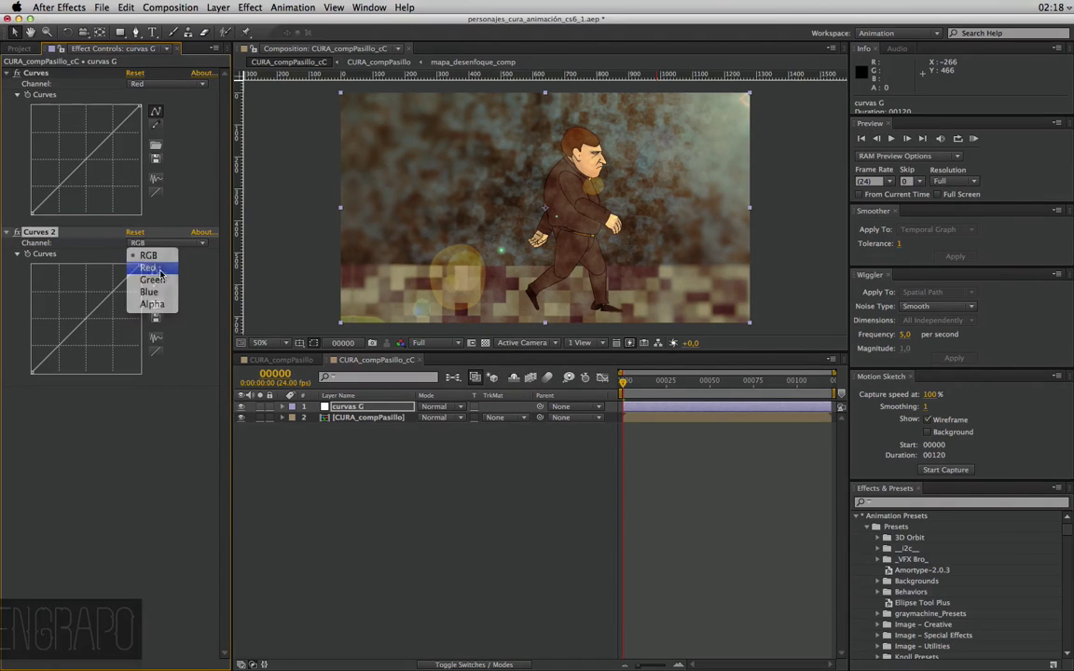
click(147, 255)
drag(122, 283, 103, 317)
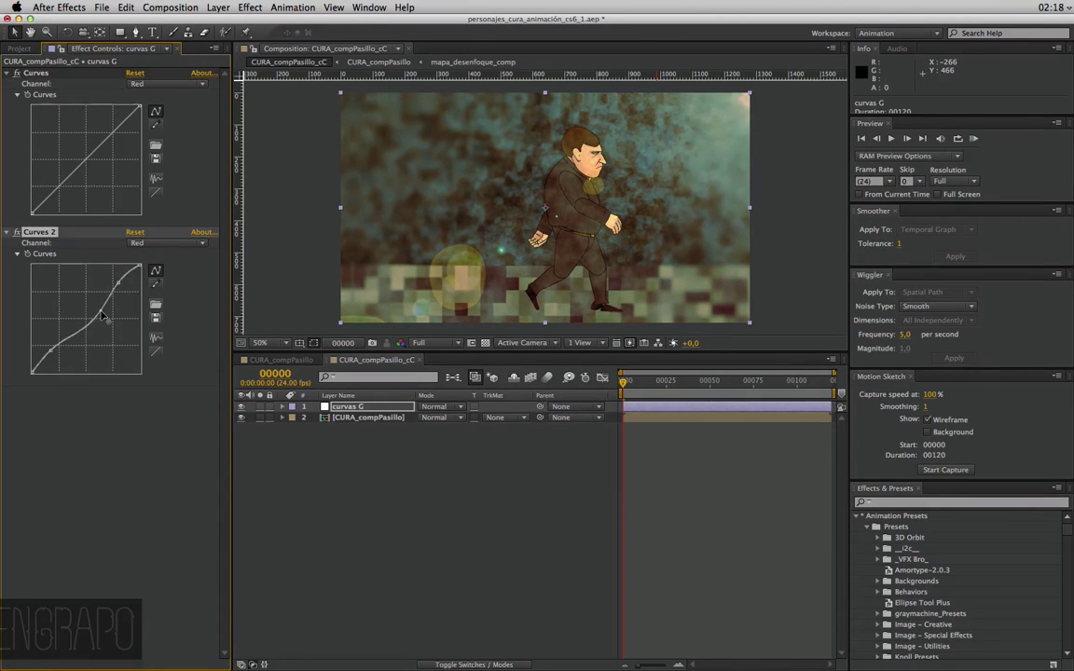
click(51, 235)
key(Delete)
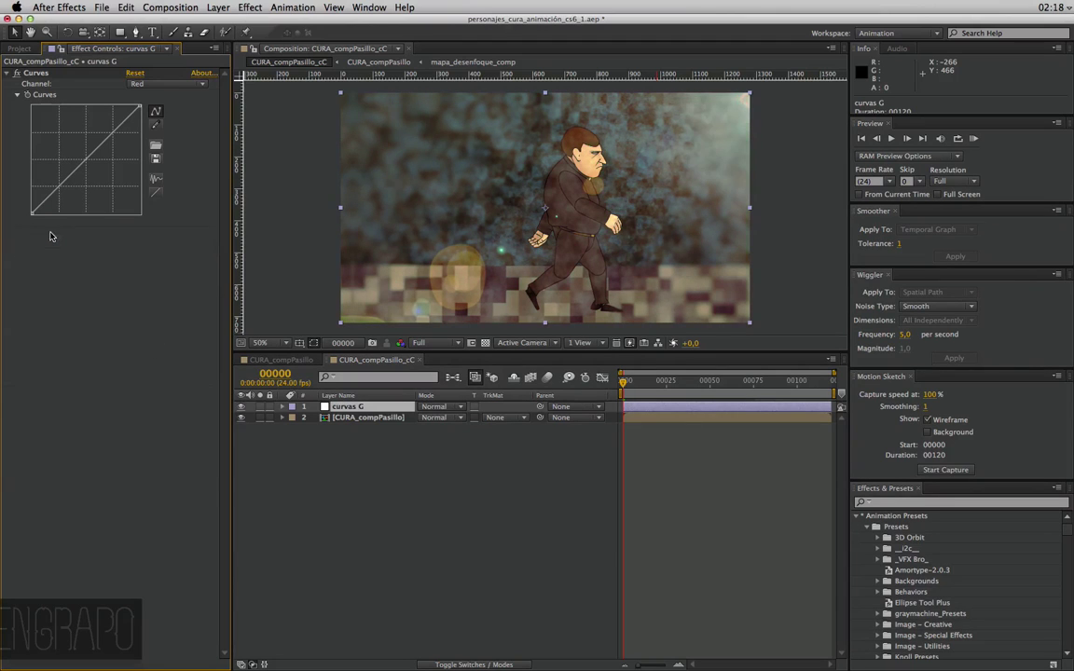
click(557, 436)
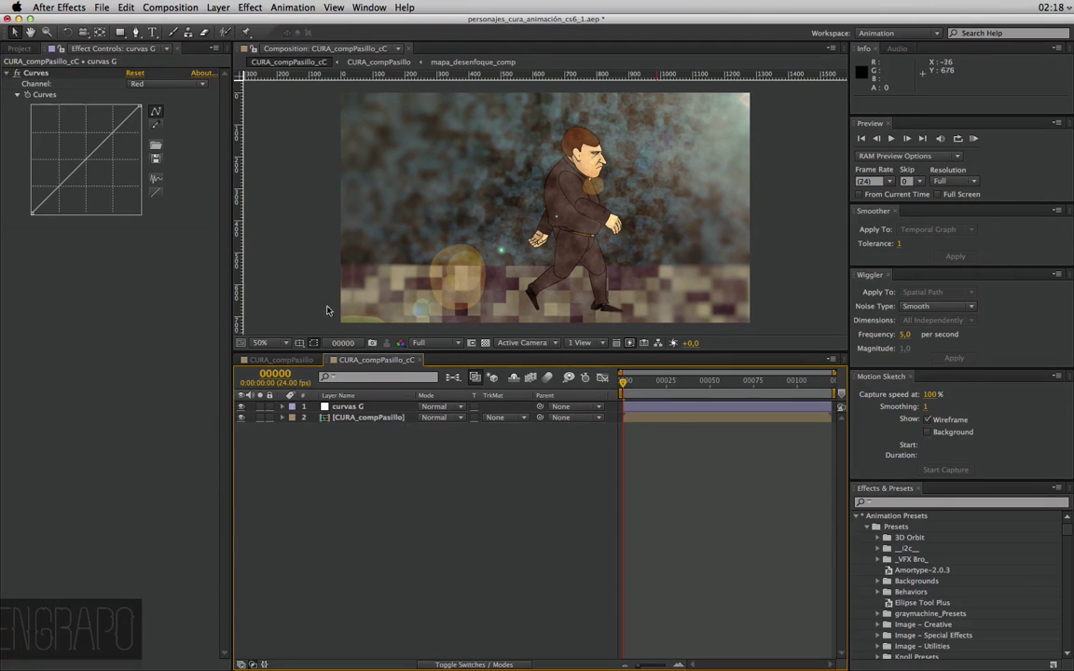
Browse the Layer and Effect menus without choosing a command
click(217, 7)
click(218, 7)
click(218, 7)
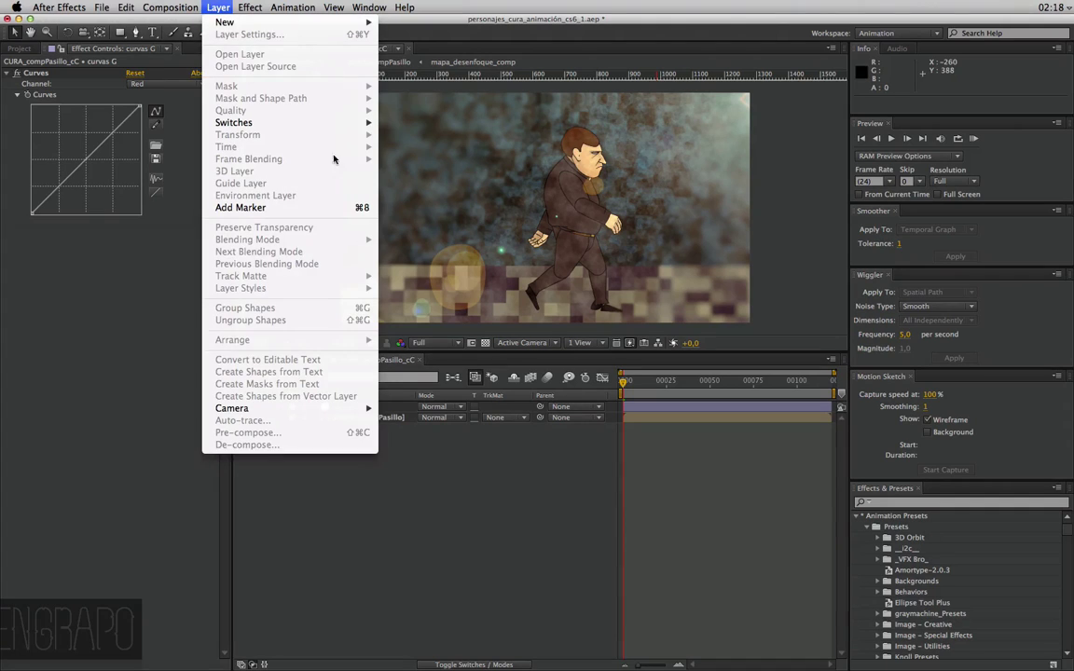
click(671, 189)
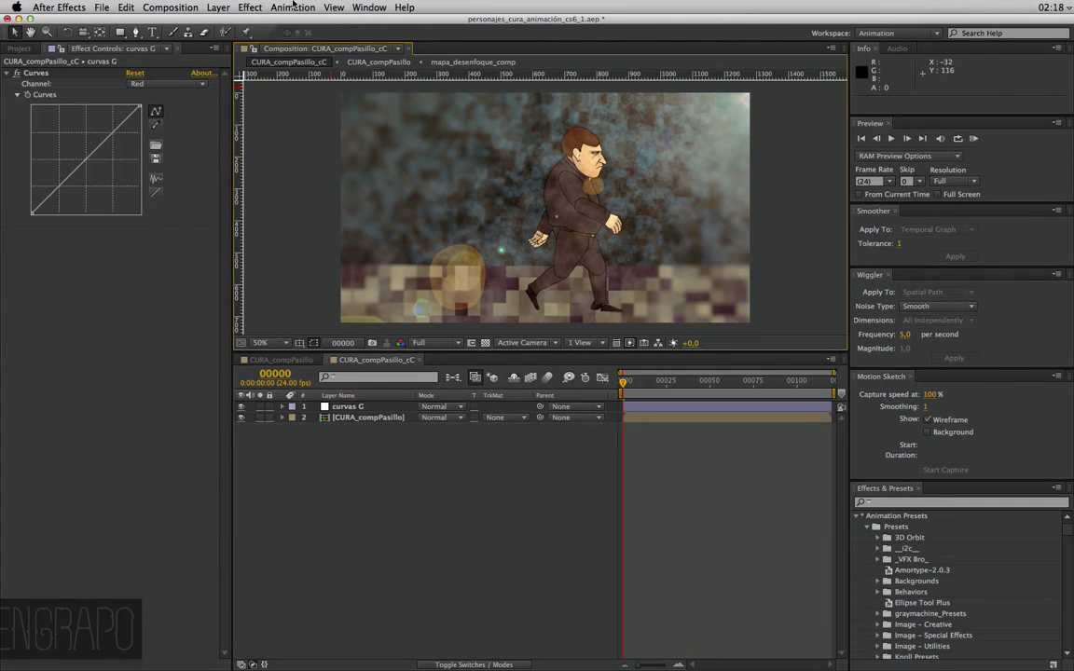
click(254, 7)
click(323, 184)
click(250, 8)
key(Escape)
Add a new adjustment layer from the timeline and name it 'viñeta'
right_click(322, 470)
mouse_move(354, 478)
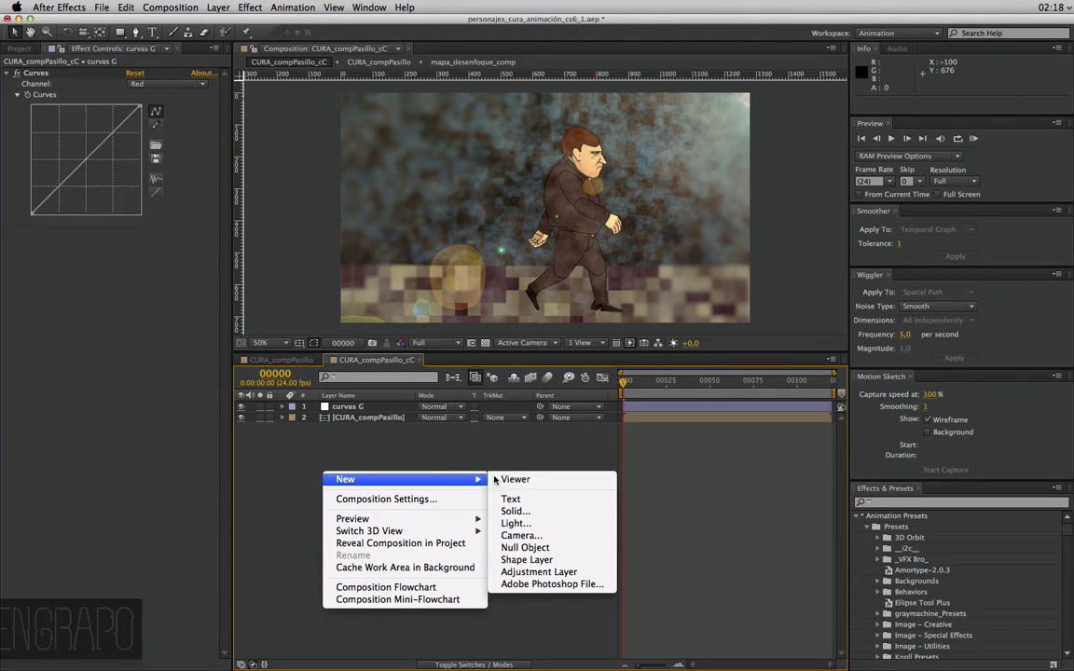
click(557, 565)
key(Return)
text(v)
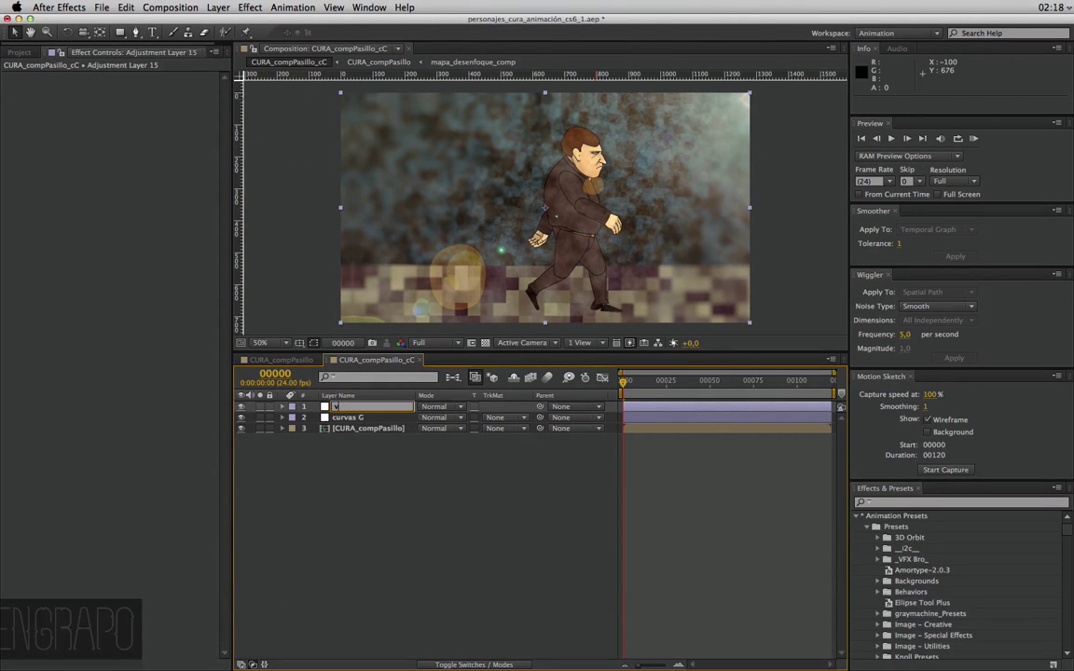
text(iñeta)
key(Return)
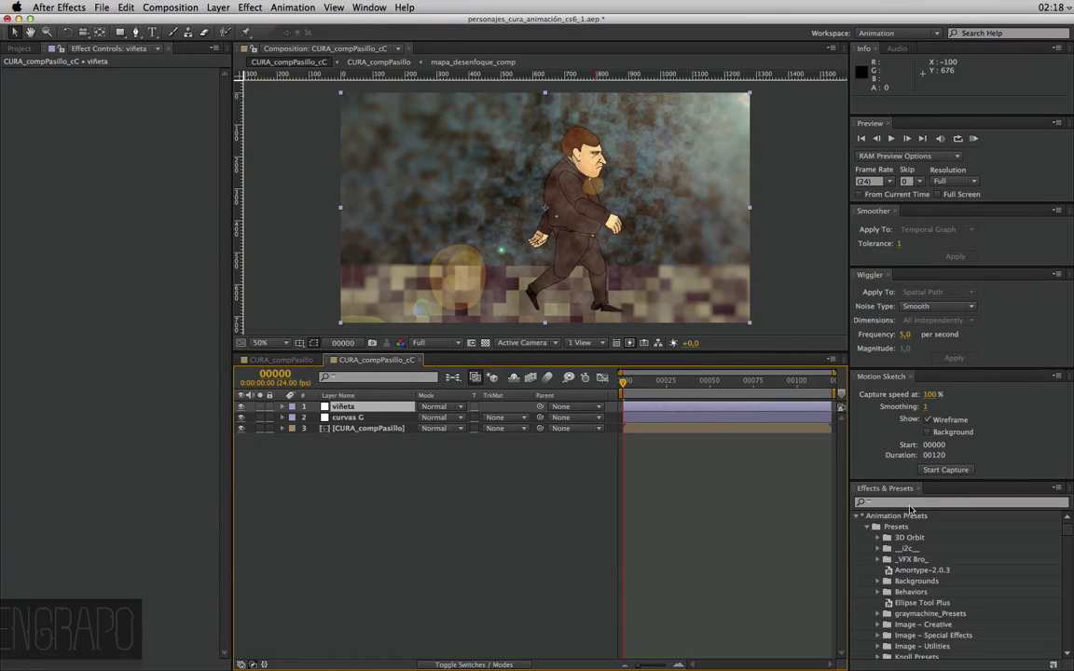
Apply Color Correction > Curves to viñeta and pull the RGB curve downward
click(218, 7)
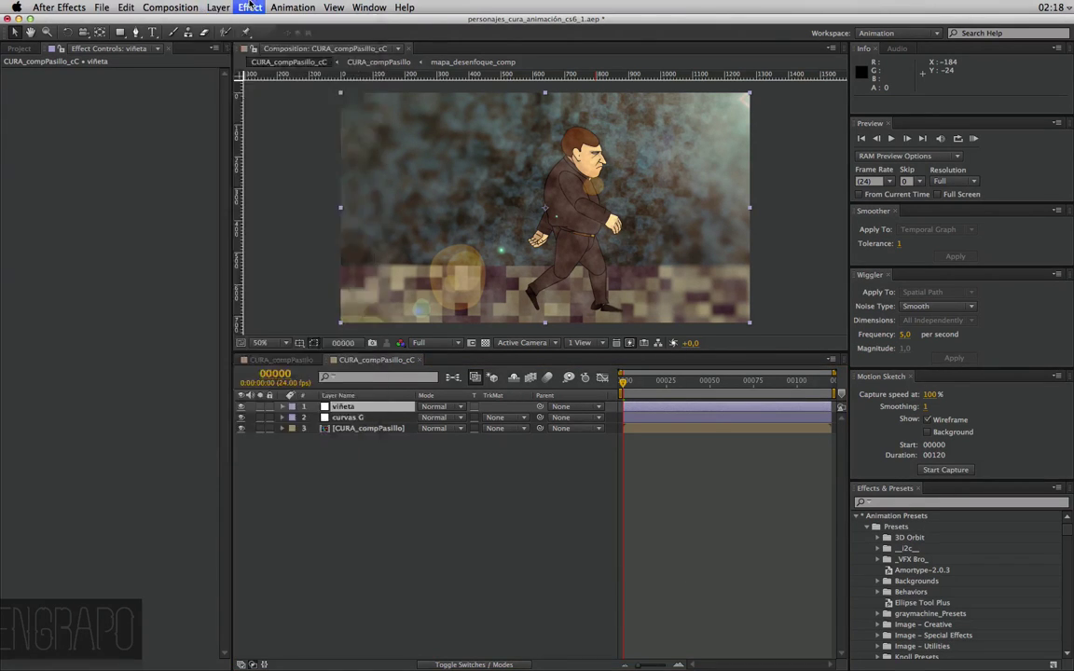
mouse_move(320, 113)
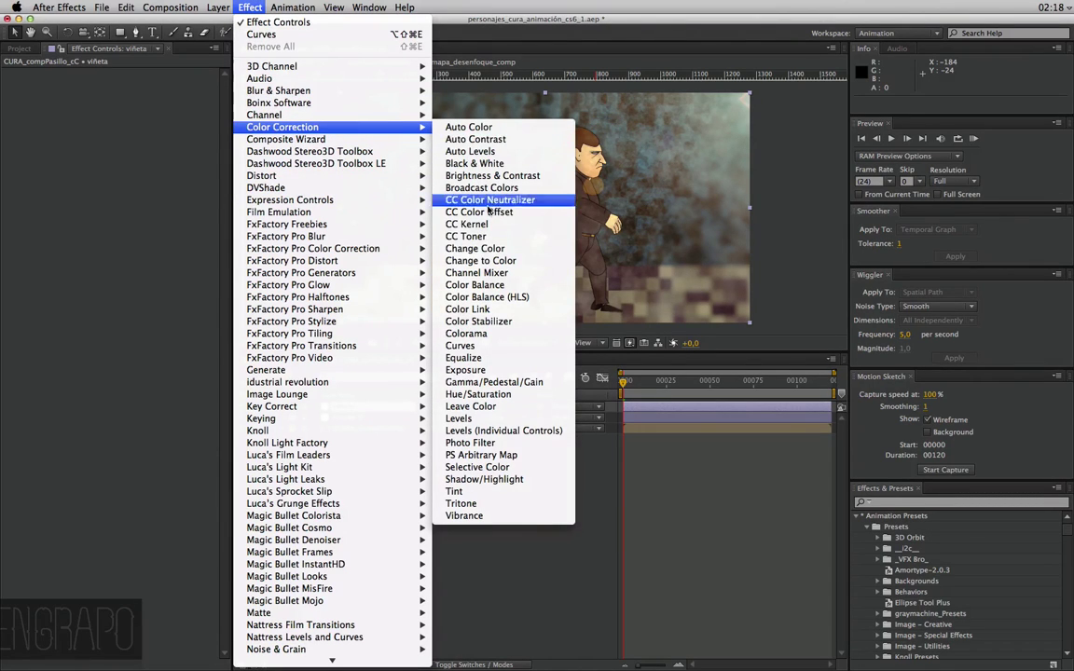
click(482, 346)
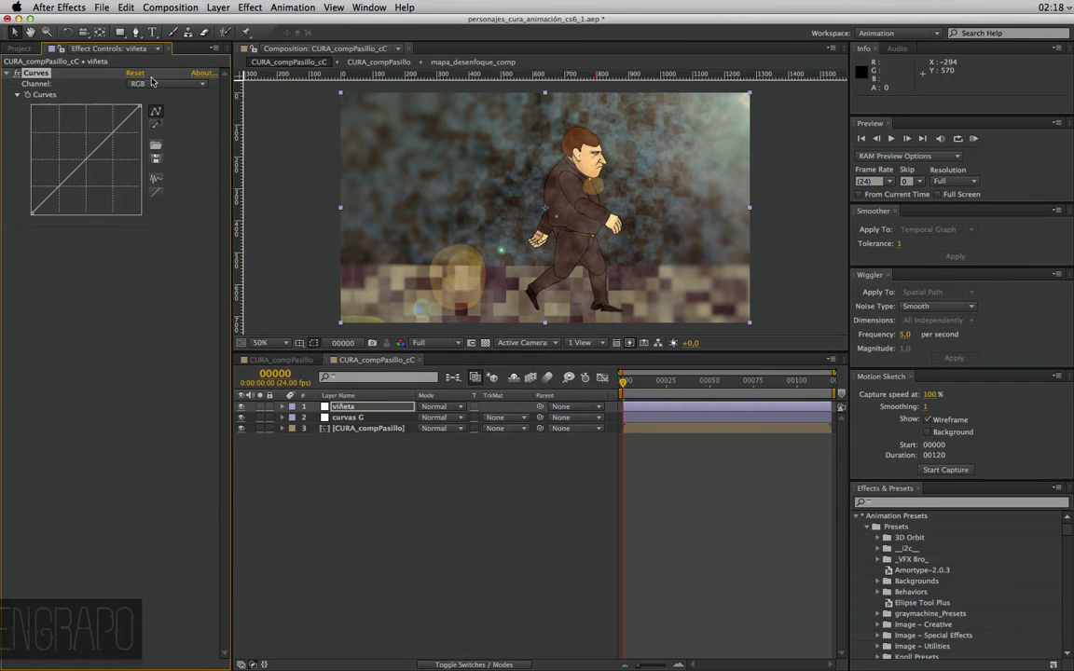
drag(54, 201, 75, 207)
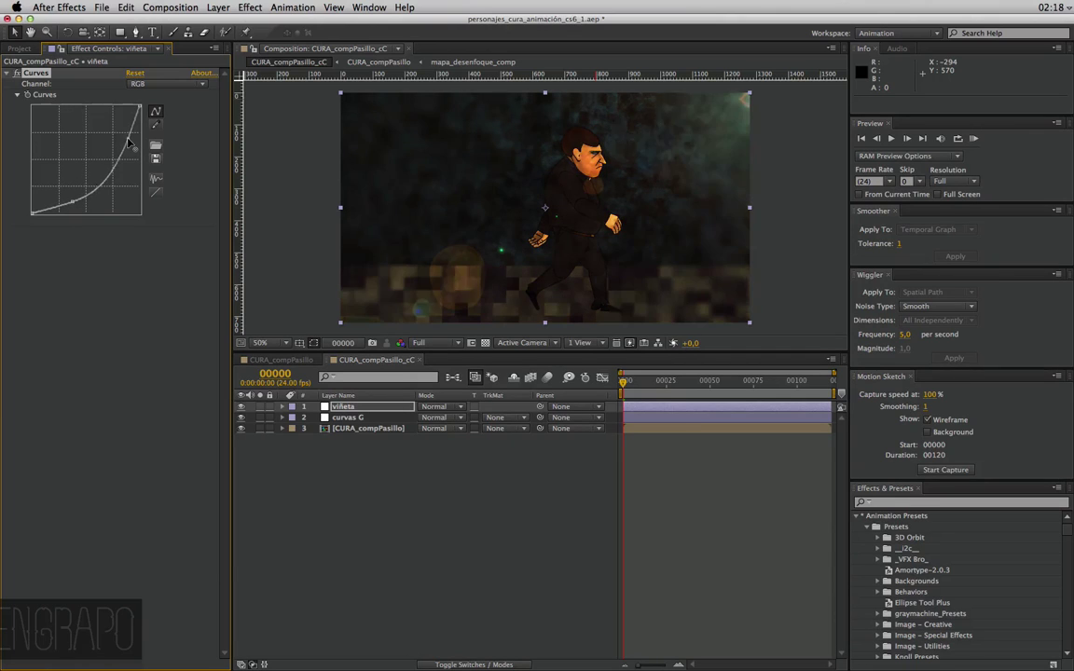
drag(116, 123, 128, 145)
drag(69, 200, 67, 204)
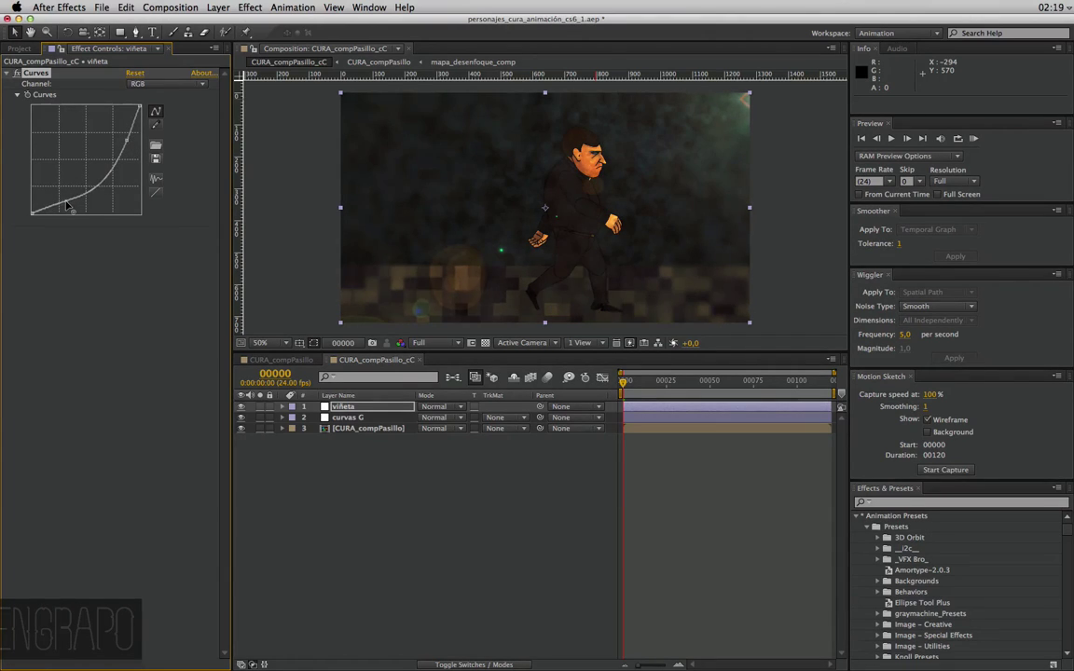
key(comma)
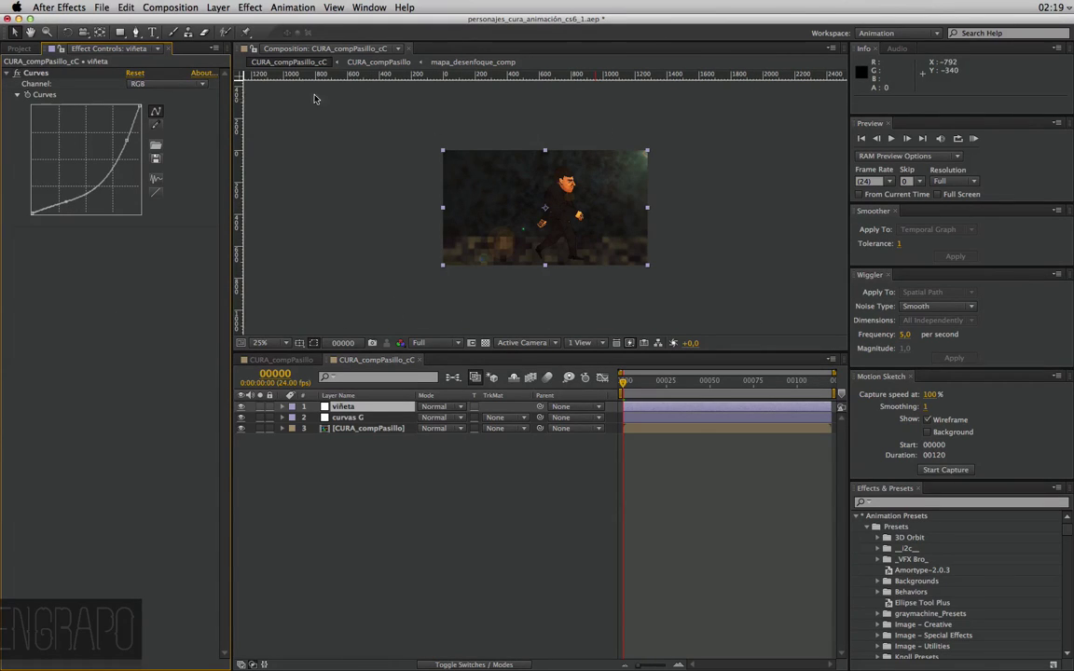
Draw two closed Pen masks along the frame's left and right edges on viñeta
click(136, 32)
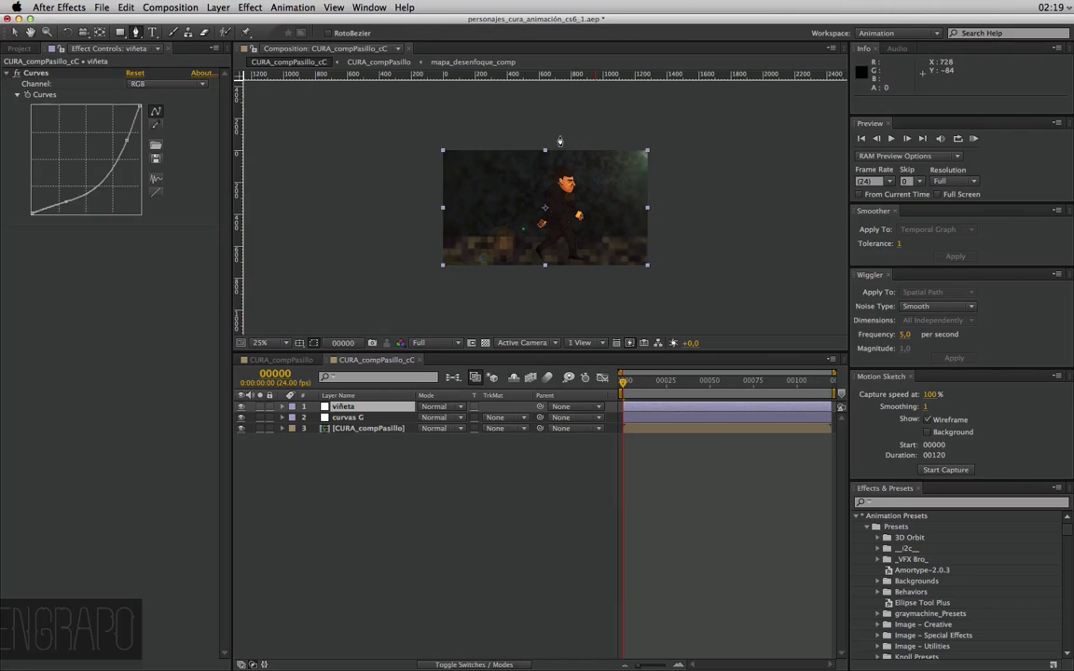
click(558, 136)
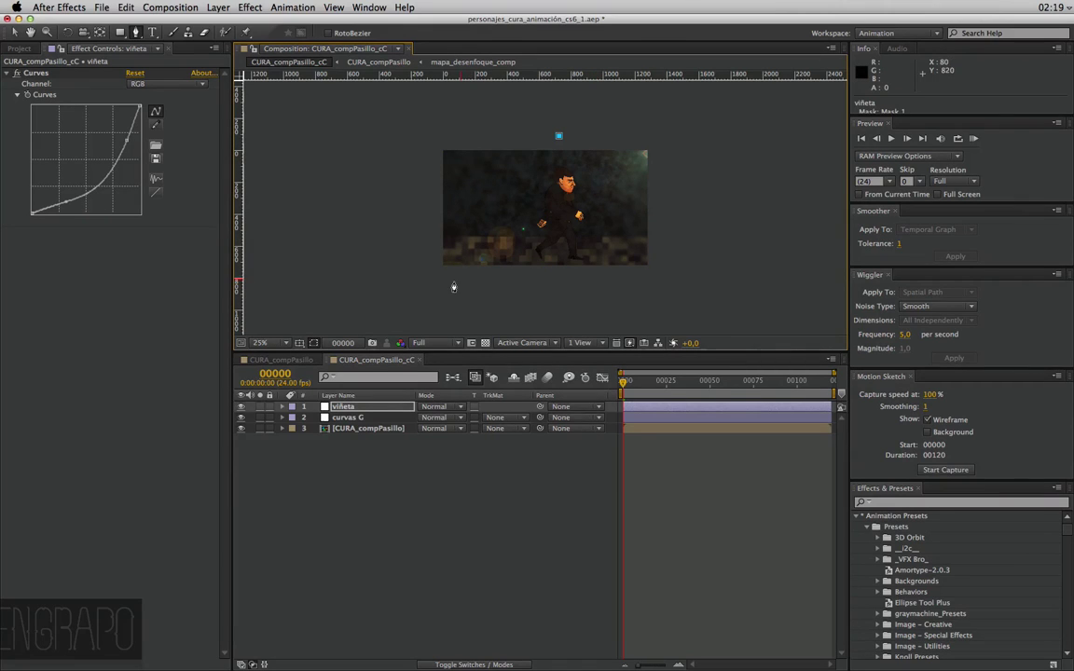
click(452, 281)
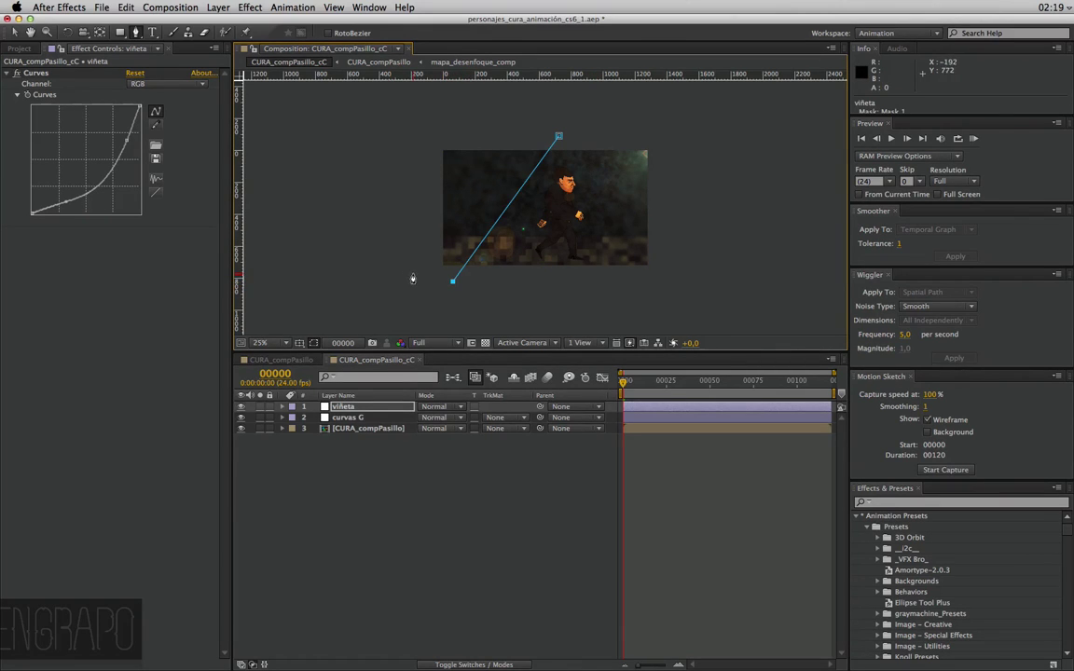
click(412, 273)
click(425, 116)
click(558, 137)
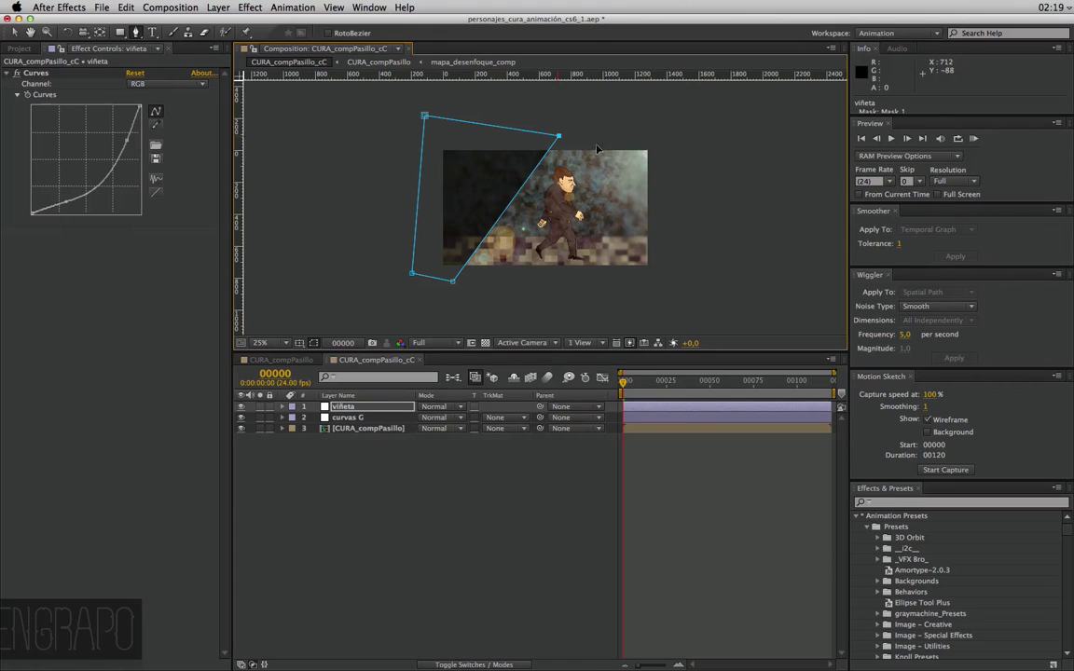
click(678, 155)
click(570, 293)
click(658, 278)
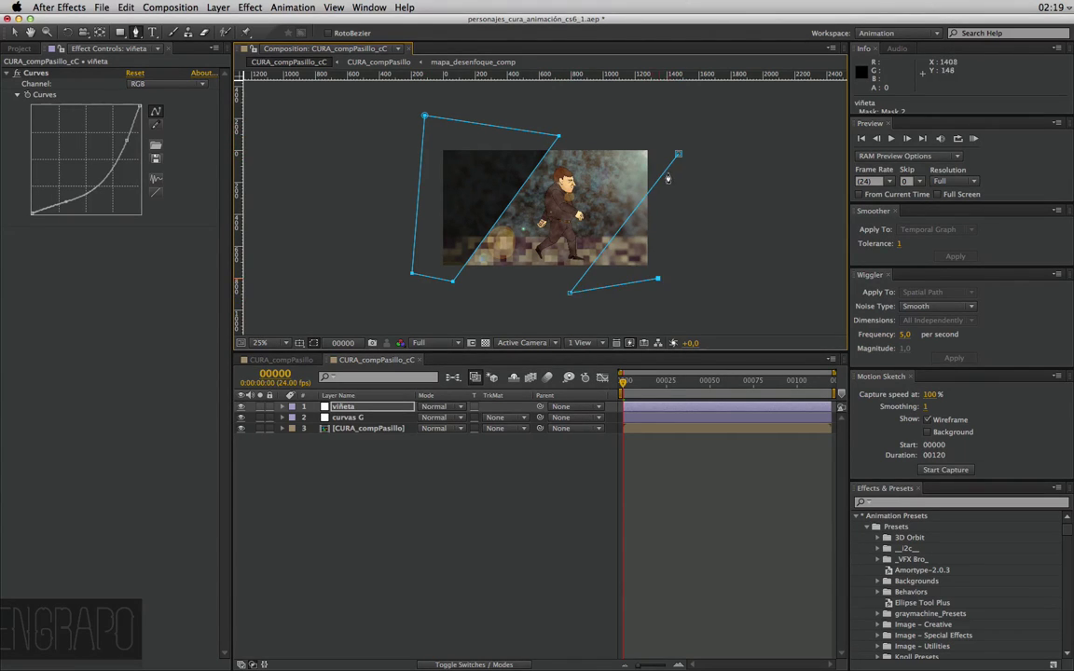
click(677, 157)
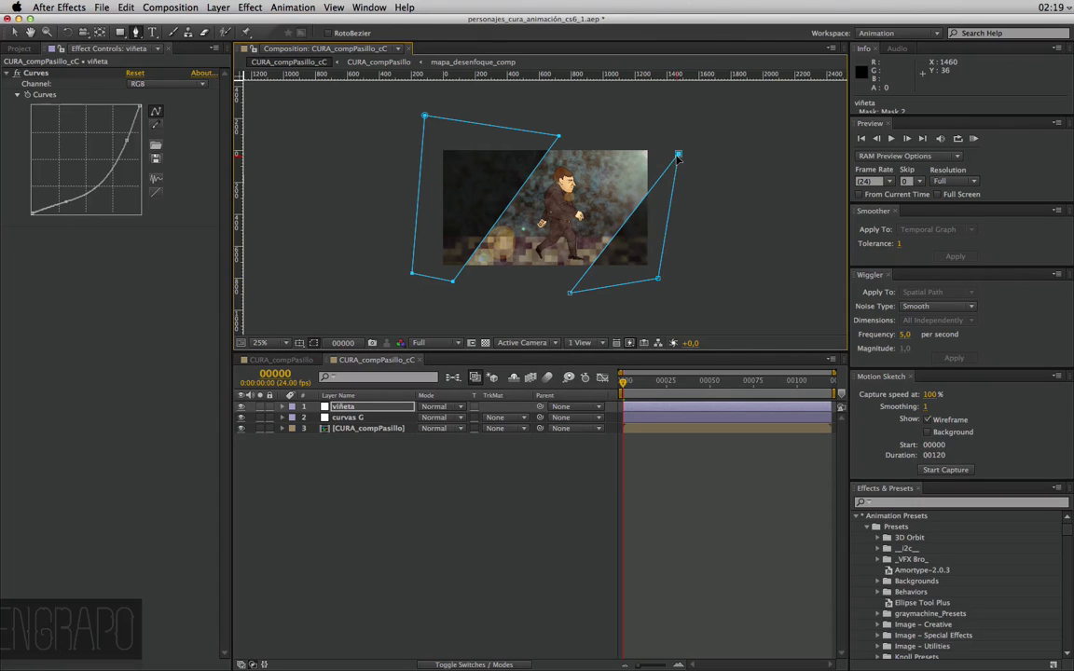
Reveal the mask properties and feather Mask 1 by 185 pixels
click(357, 446)
click(347, 408)
key(m)
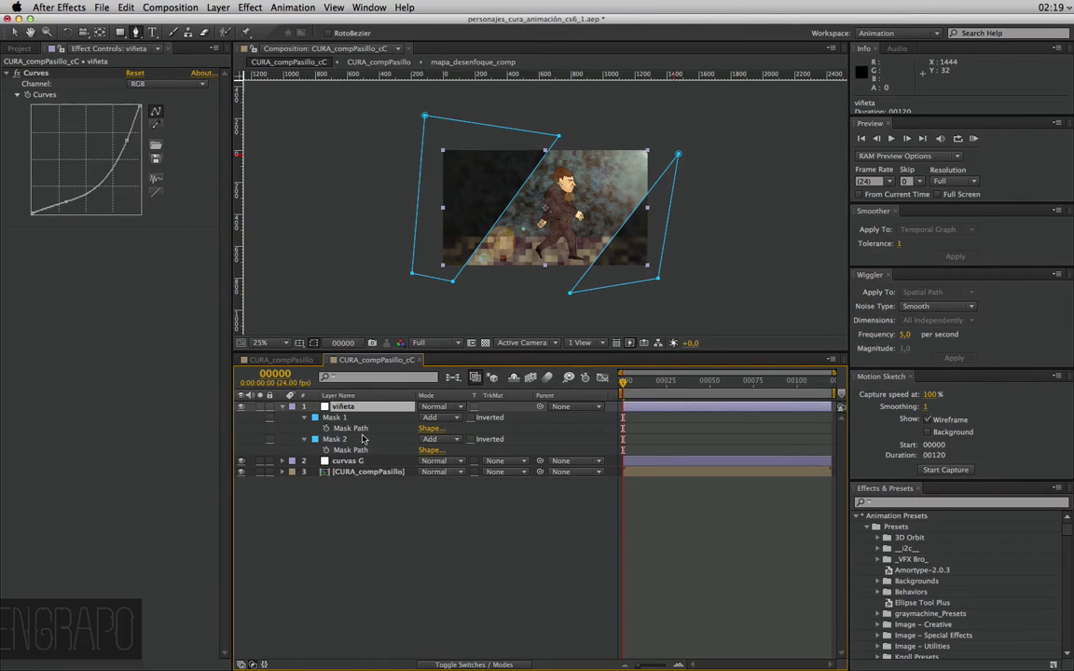
key(m)
key(m)
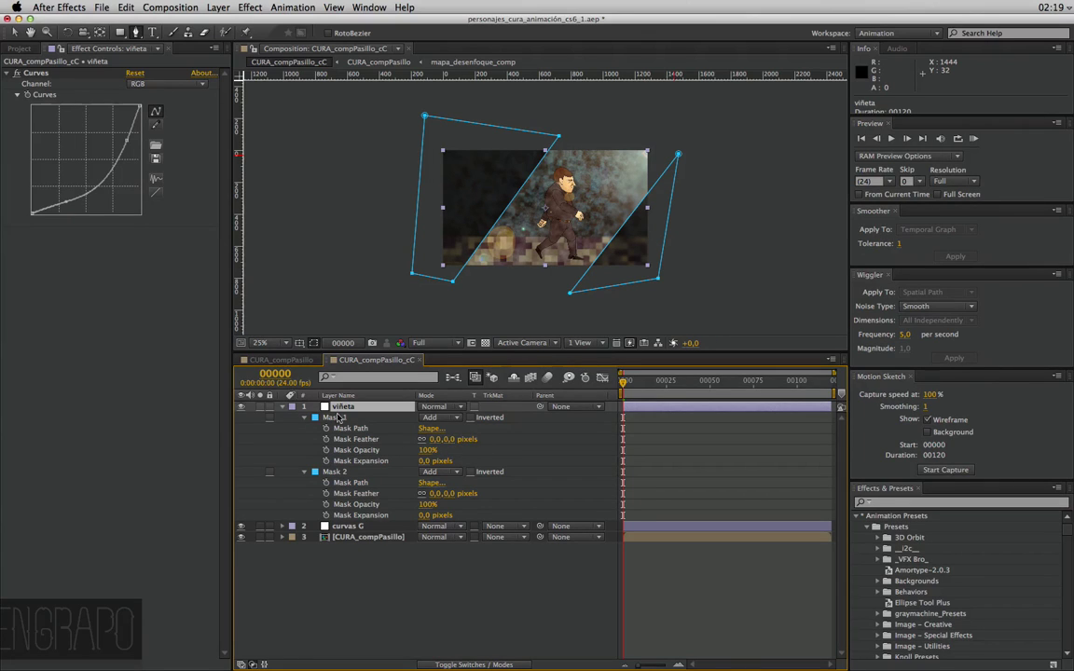
drag(451, 445, 540, 439)
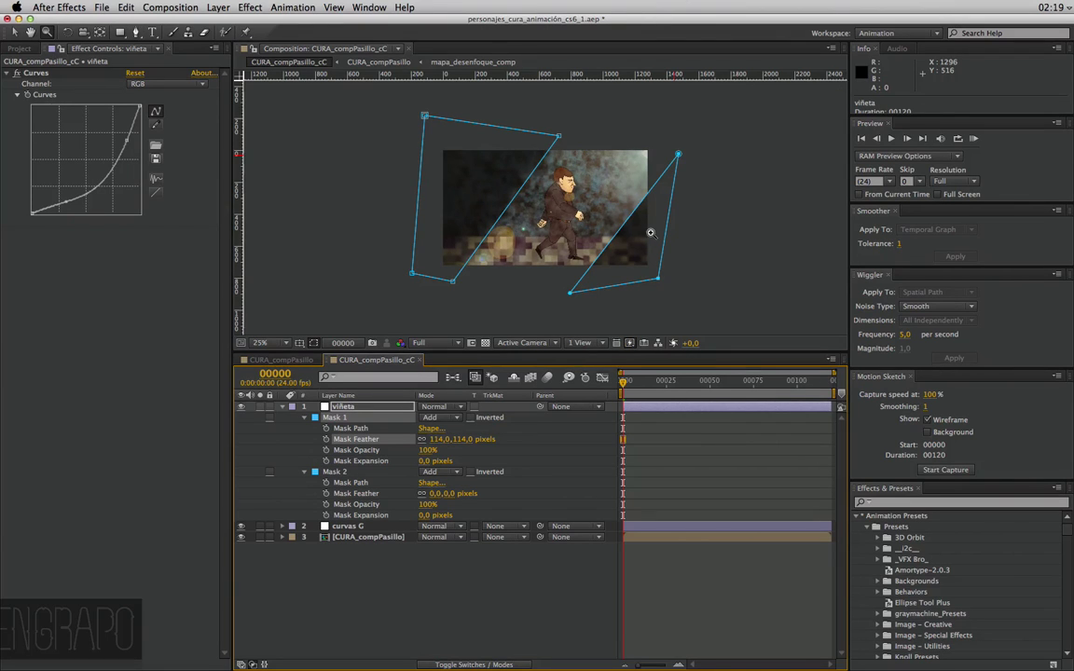
scroll(479, 212, up, 2)
drag(479, 212, 587, 211)
drag(604, 225, 604, 240)
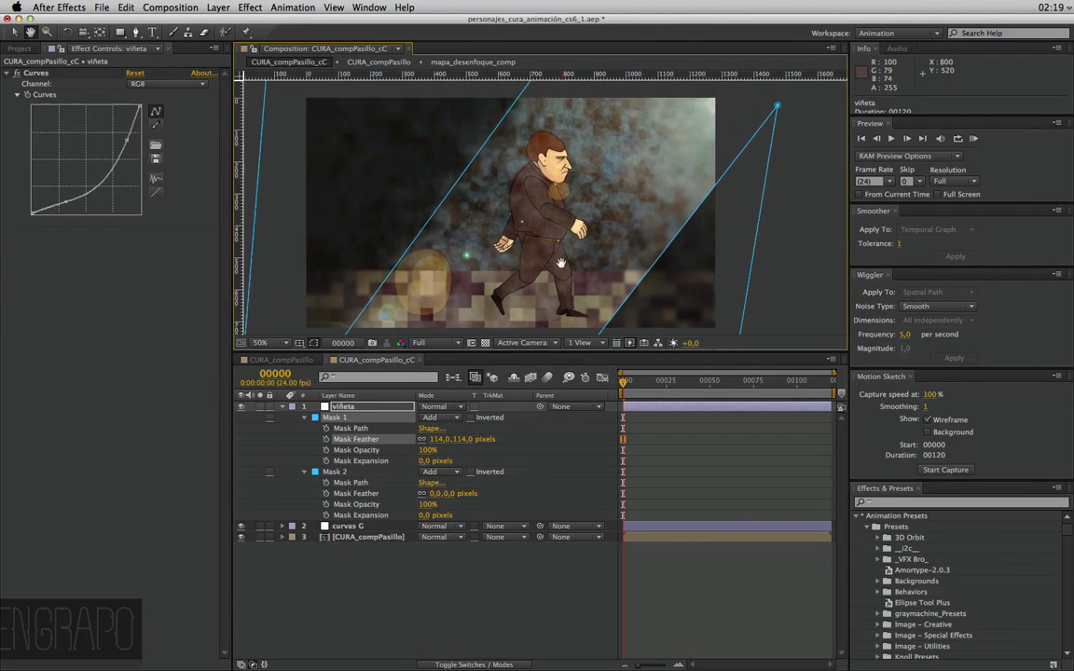
drag(466, 447, 549, 436)
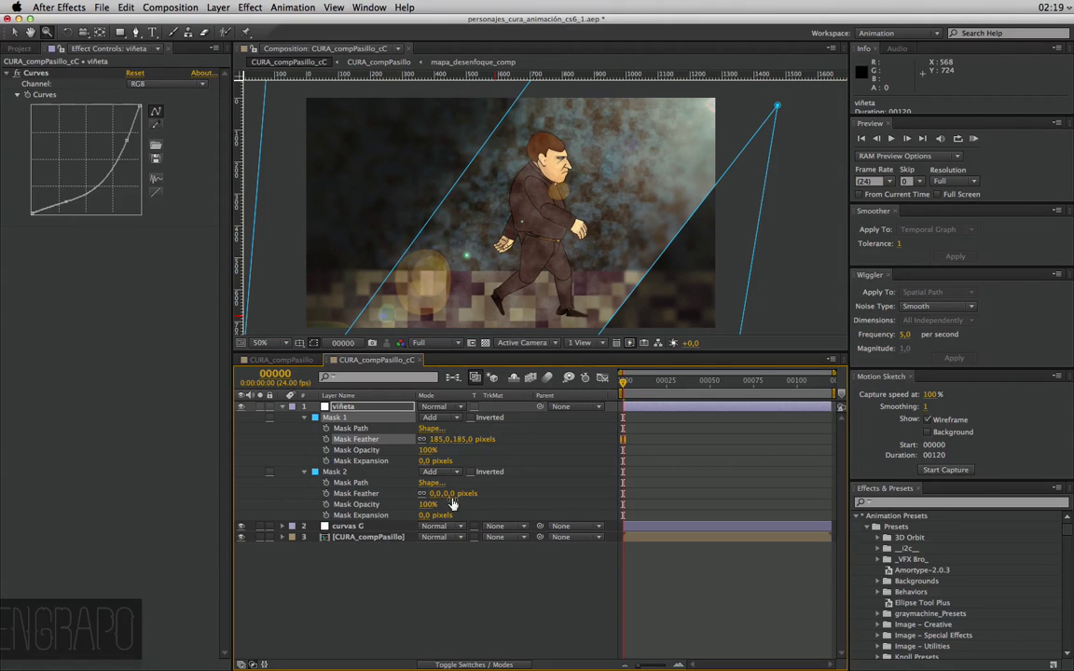
Feather Mask 2 by 128 pixels and inspect the vignette edge
drag(436, 494, 514, 490)
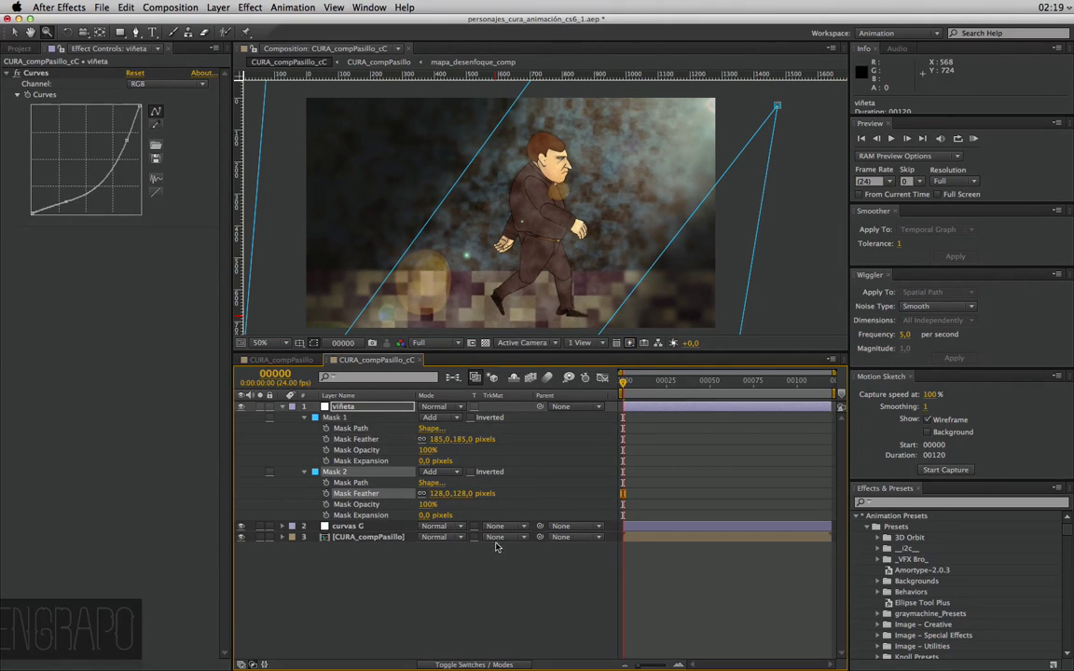
key(u)
click(432, 583)
click(606, 195)
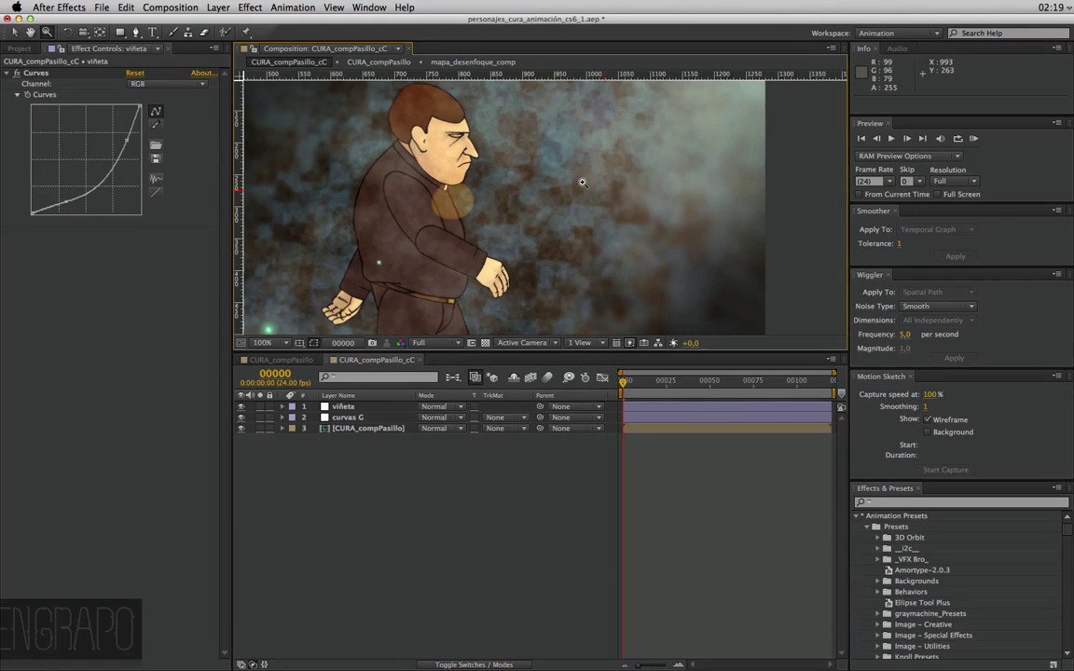
alt+click(494, 217)
alt+click(493, 216)
Drag the viñeta Curves points into a steeper S-curve
key(v)
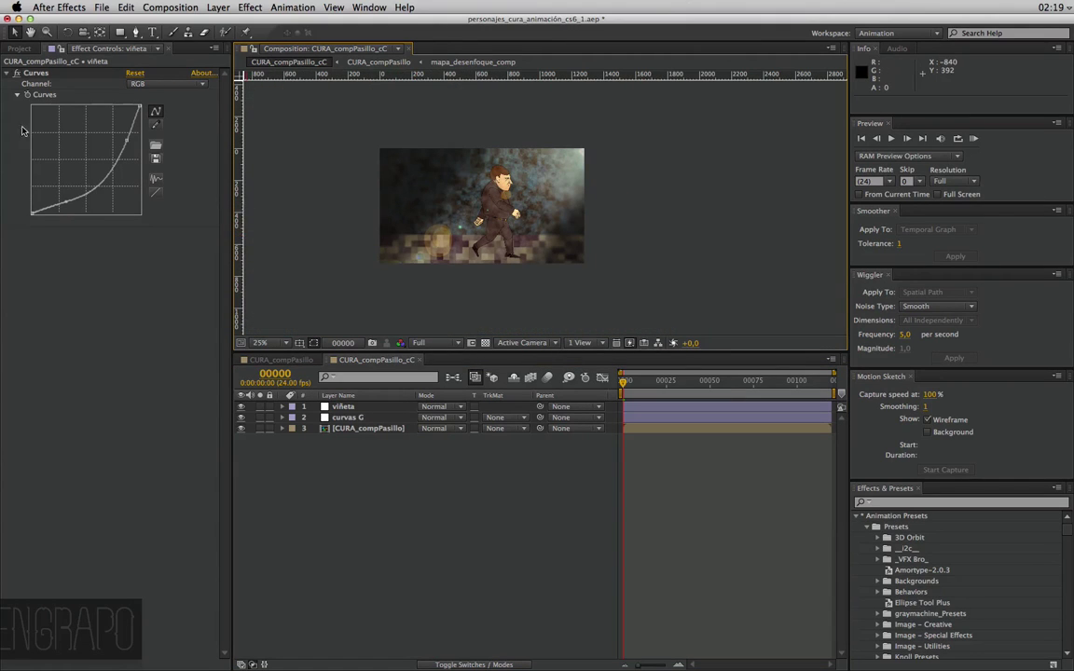
mouse_move(100, 190)
mouse_down()
mouse_move(97, 178)
mouse_move(68, 207)
mouse_up()
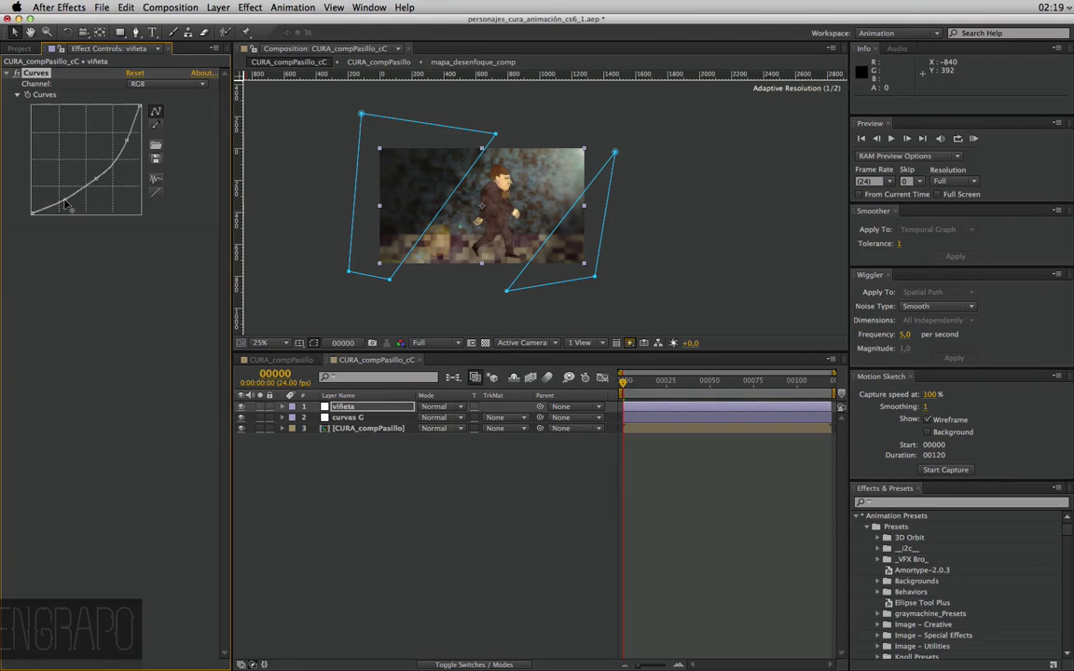
drag(117, 130, 118, 138)
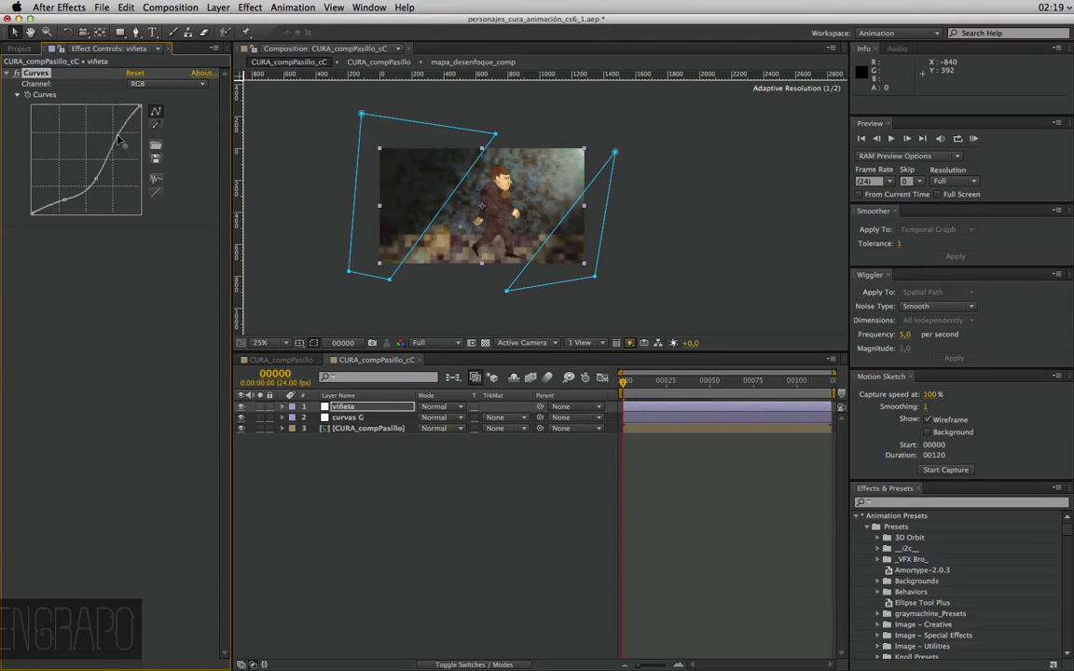
click(606, 203)
key(z)
click(600, 203)
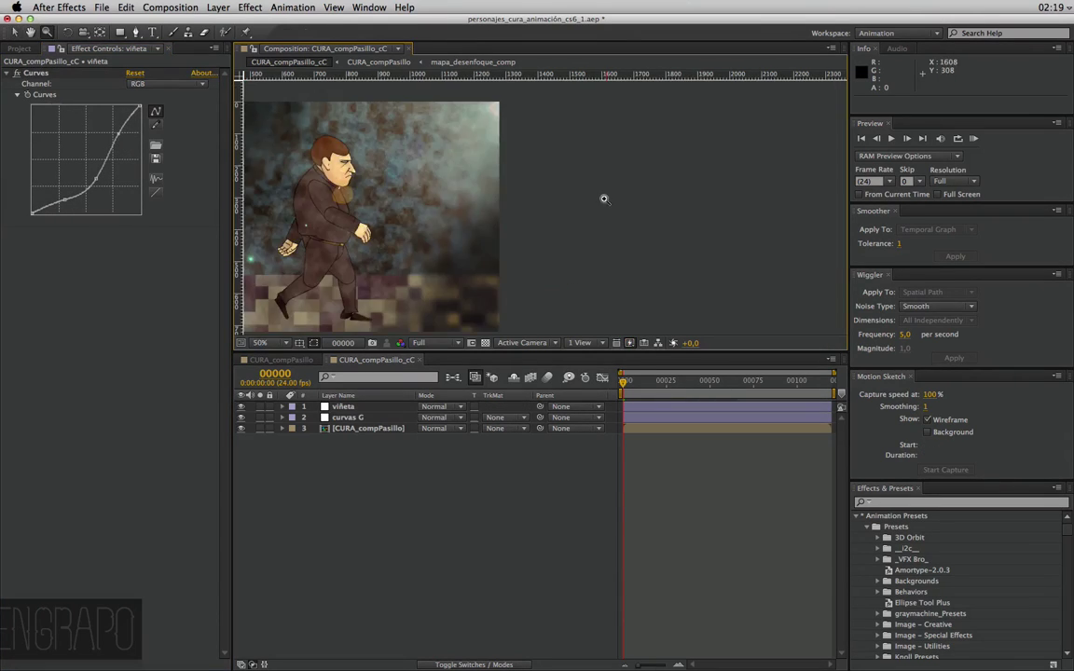
alt+click(444, 275)
key(v)
Move the time indicator to frame 00064 and start a RAM Preview
click(630, 383)
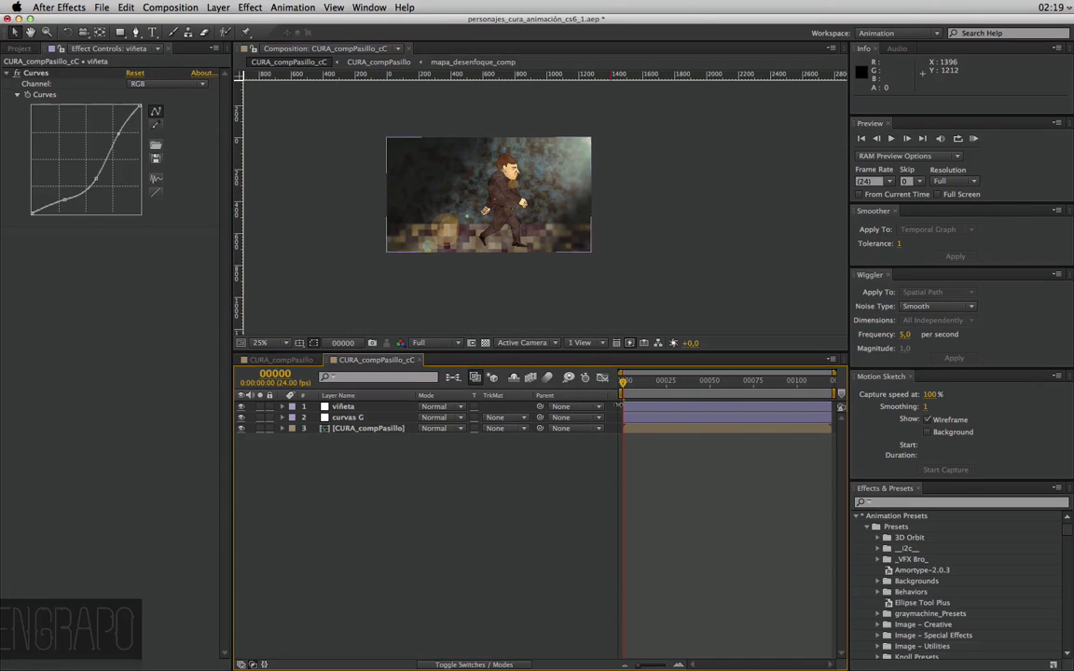
drag(630, 382, 734, 382)
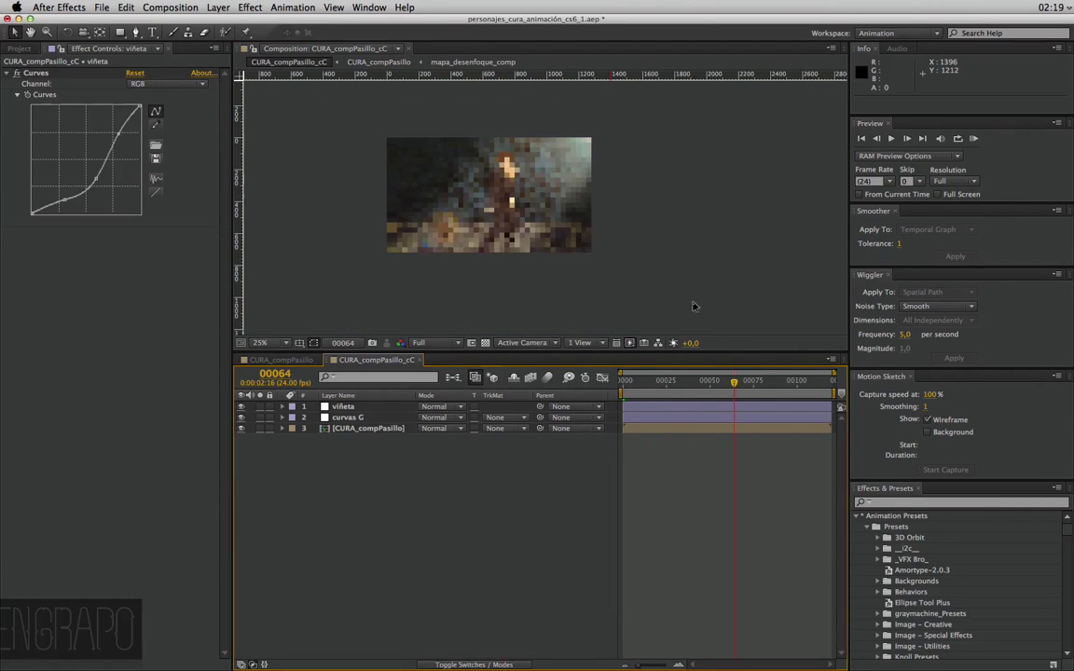
click(384, 179)
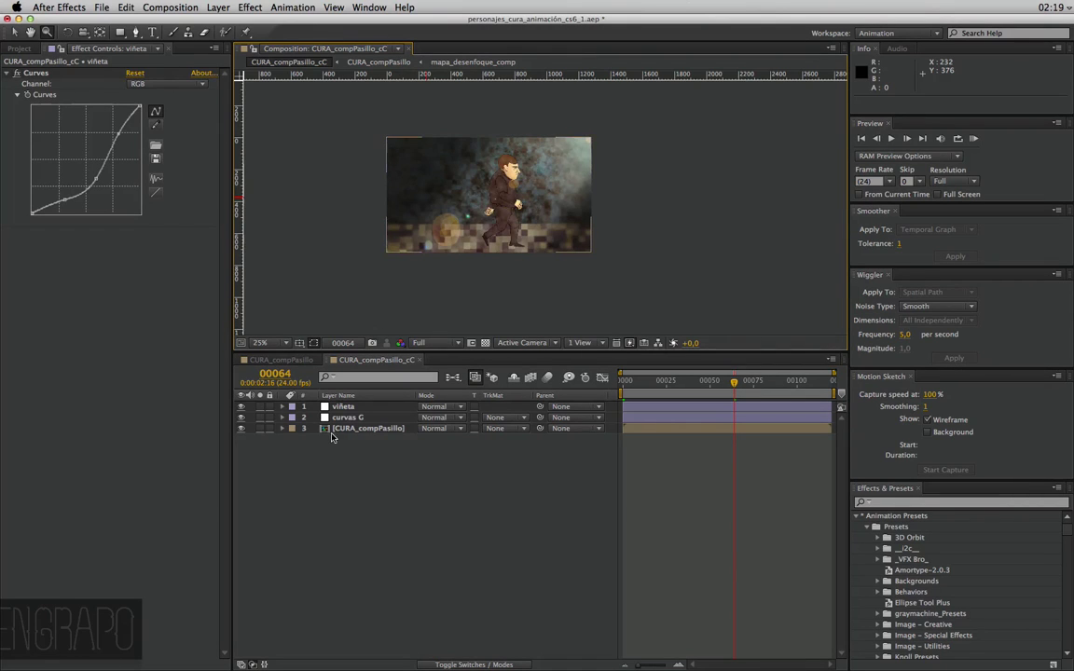
scroll(472, 247, up, 2)
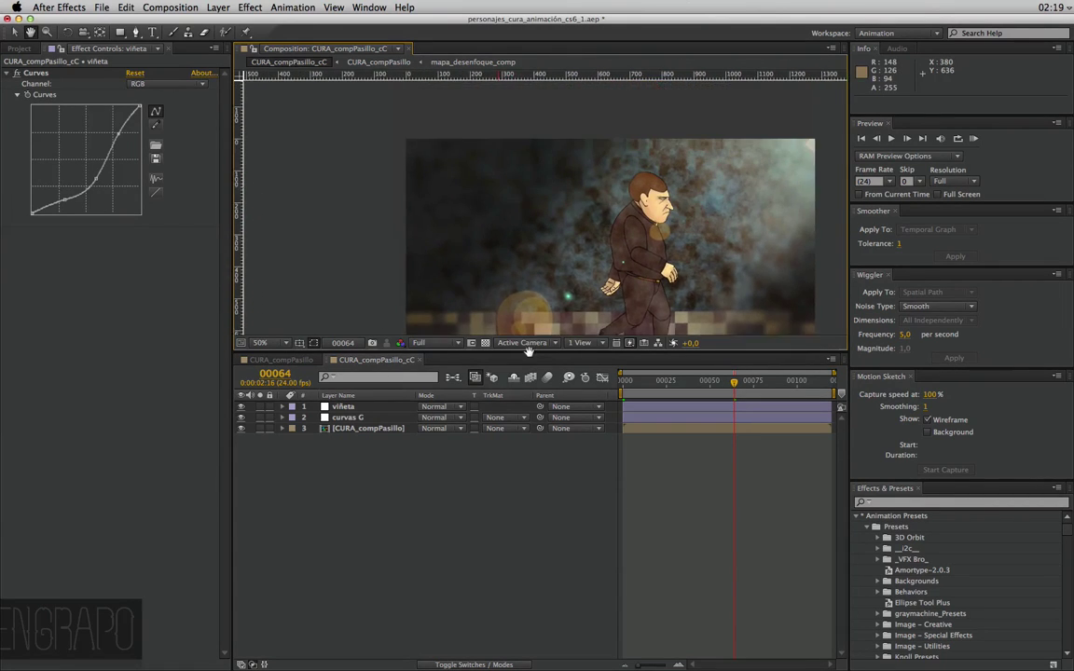
mouse_move(472, 247)
mouse_down()
mouse_move(489, 328)
mouse_move(449, 483)
mouse_up()
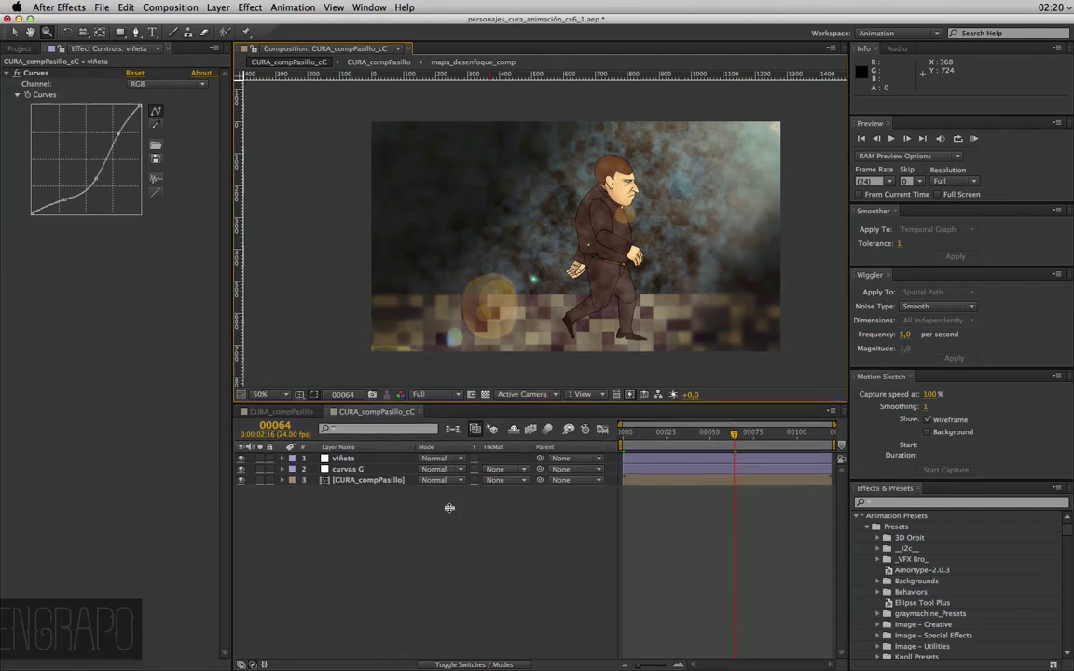
key(KP_0)
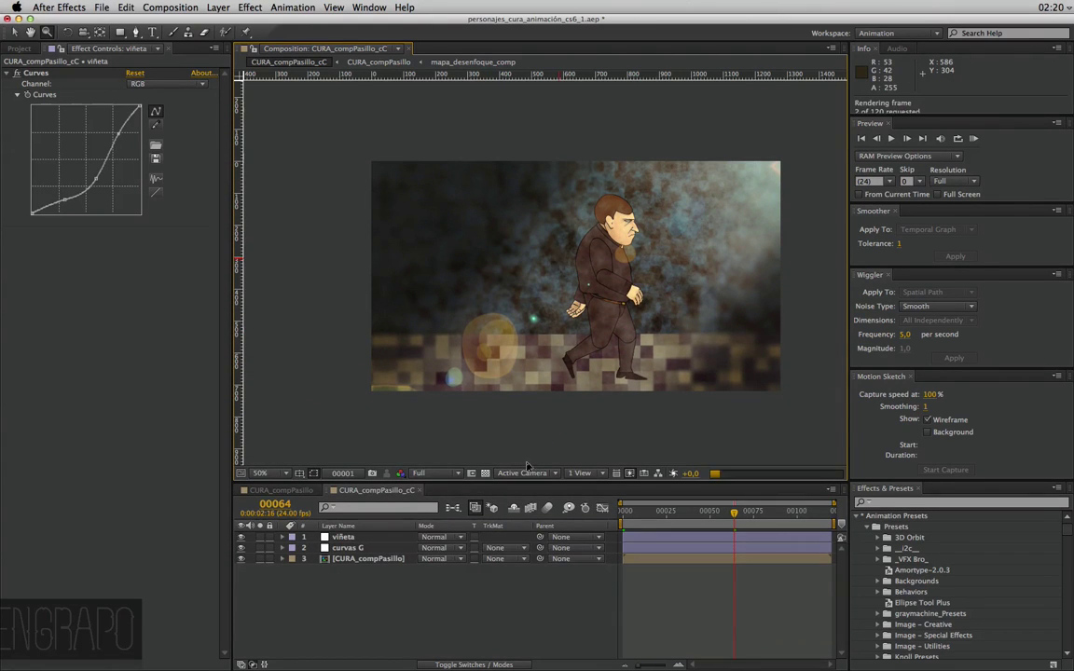
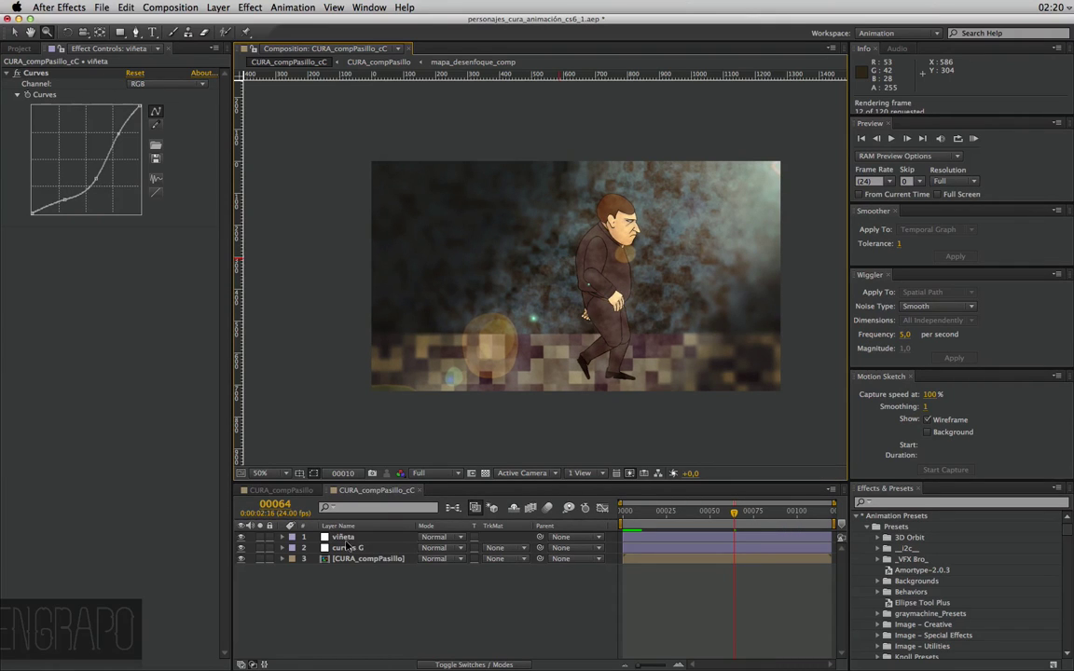
Stop the preview, move the current time back to frame 00037, and save the project
click(635, 523)
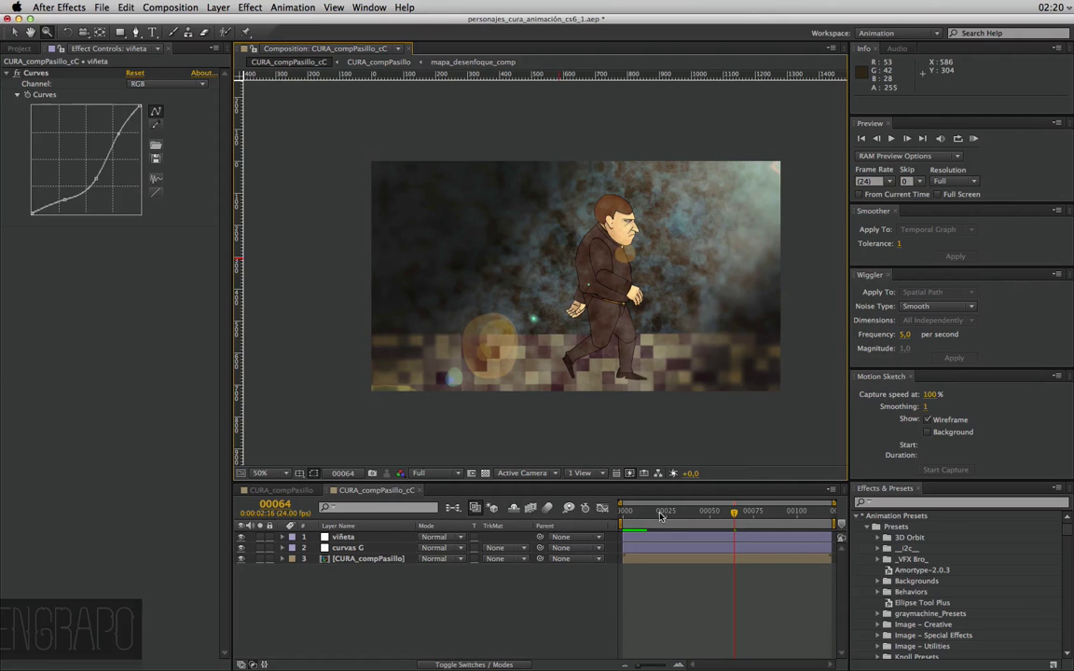
drag(660, 515, 695, 505)
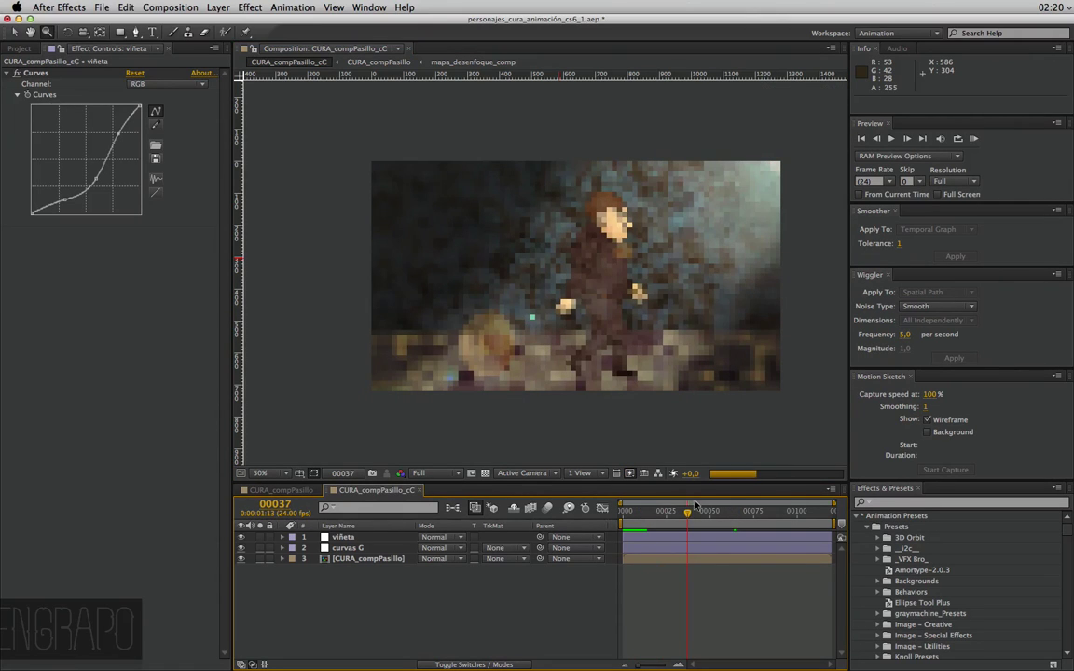
key(ctrl+s)
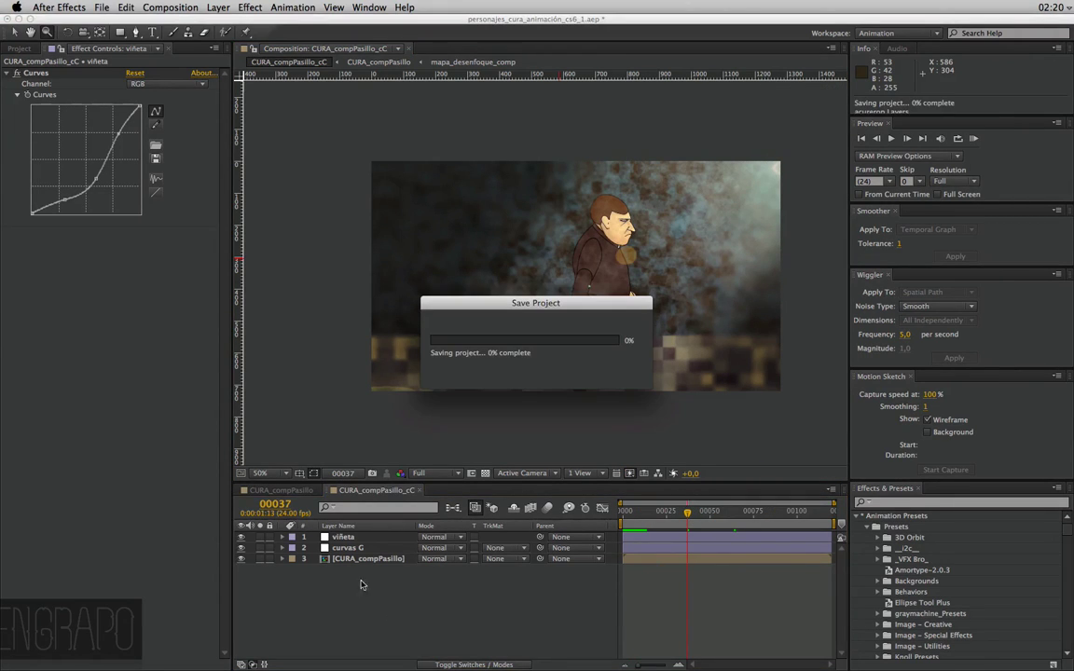
Queue pre-renders of the CURA_compPasillo composition from the Composition menu
click(283, 490)
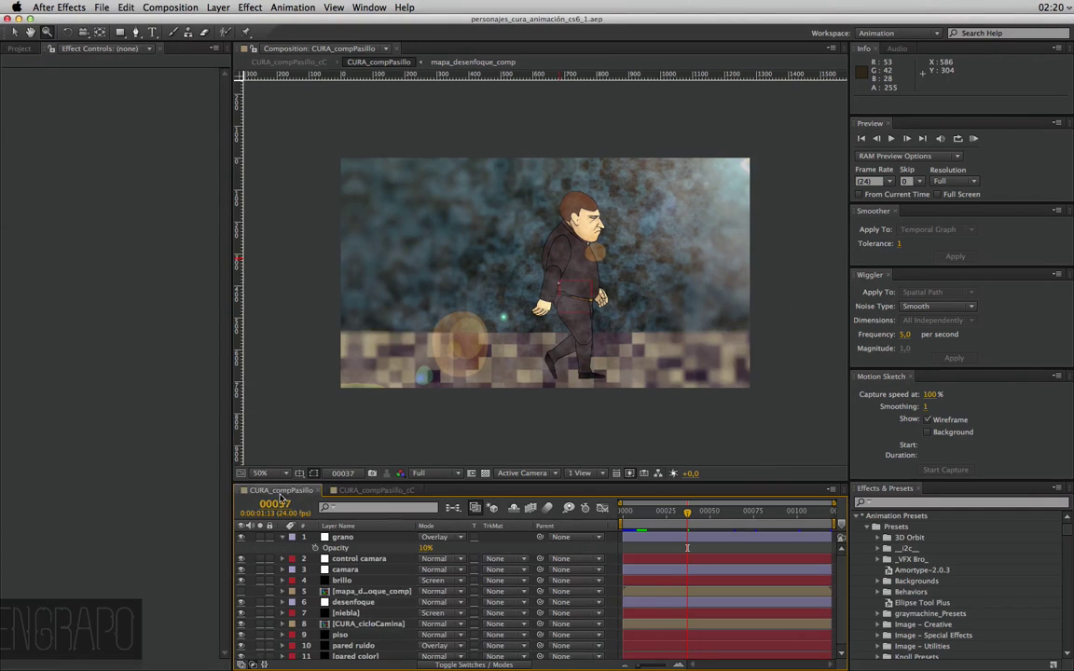
click(191, 6)
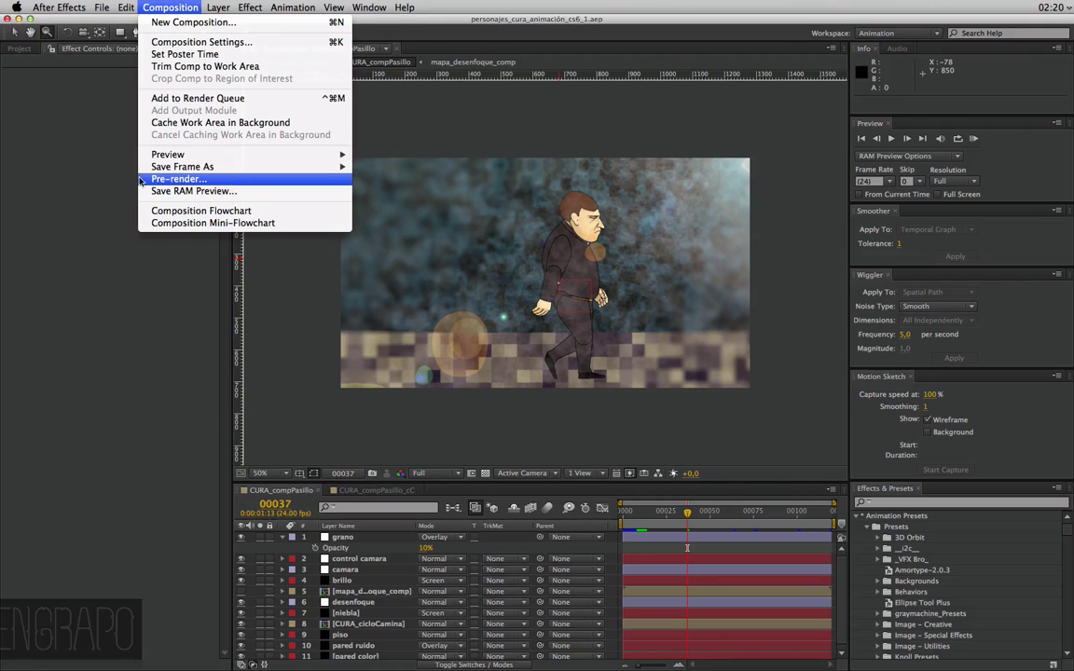
click(174, 180)
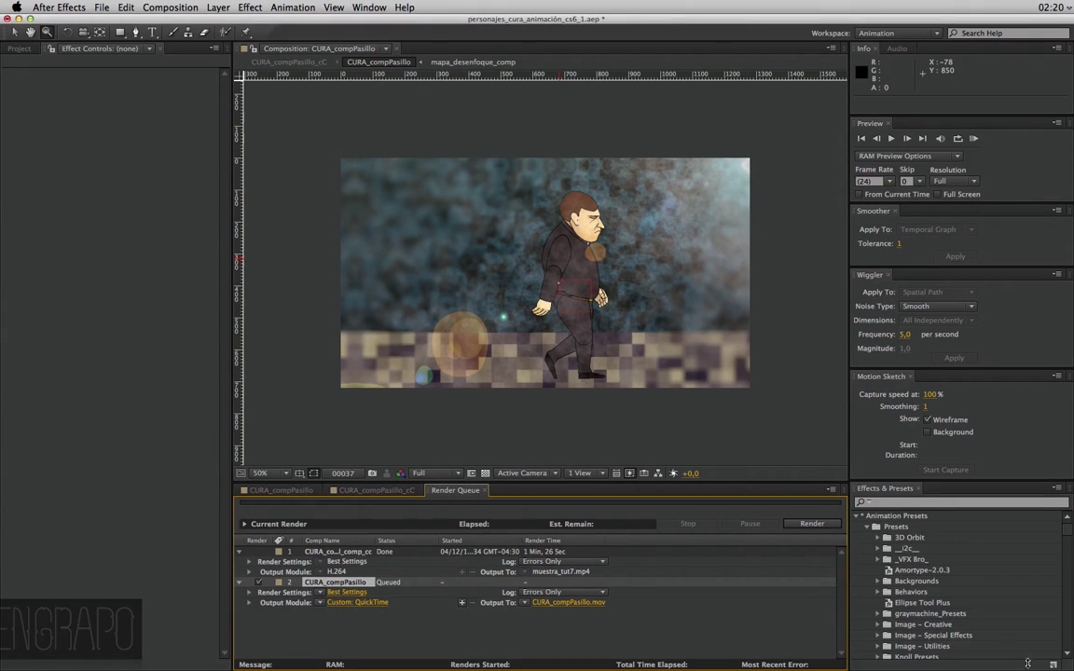
click(383, 491)
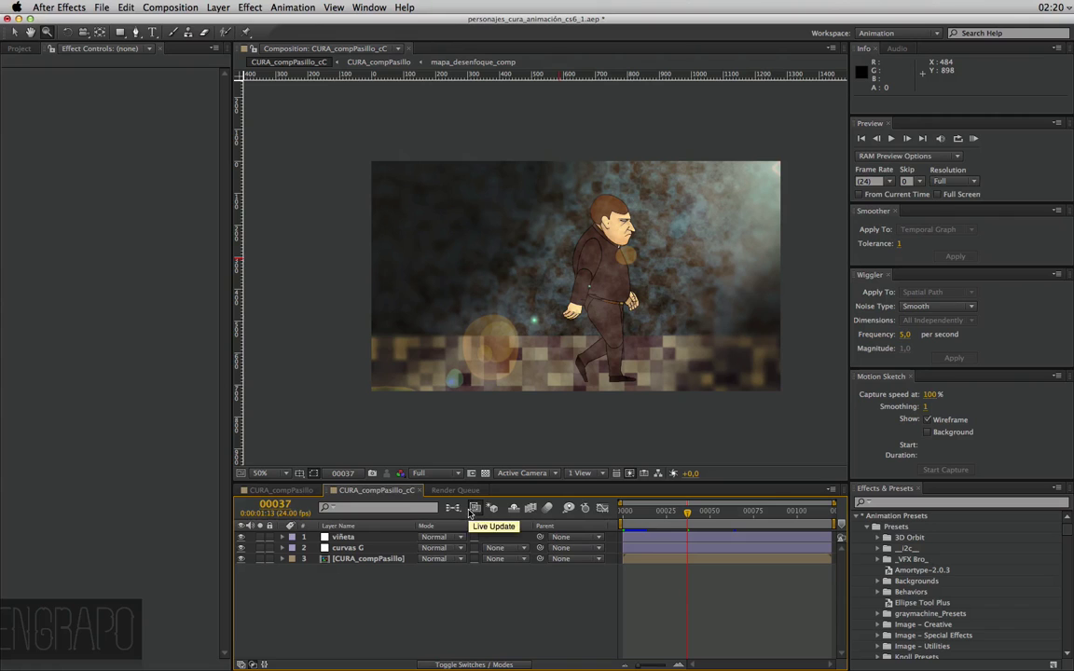
click(279, 492)
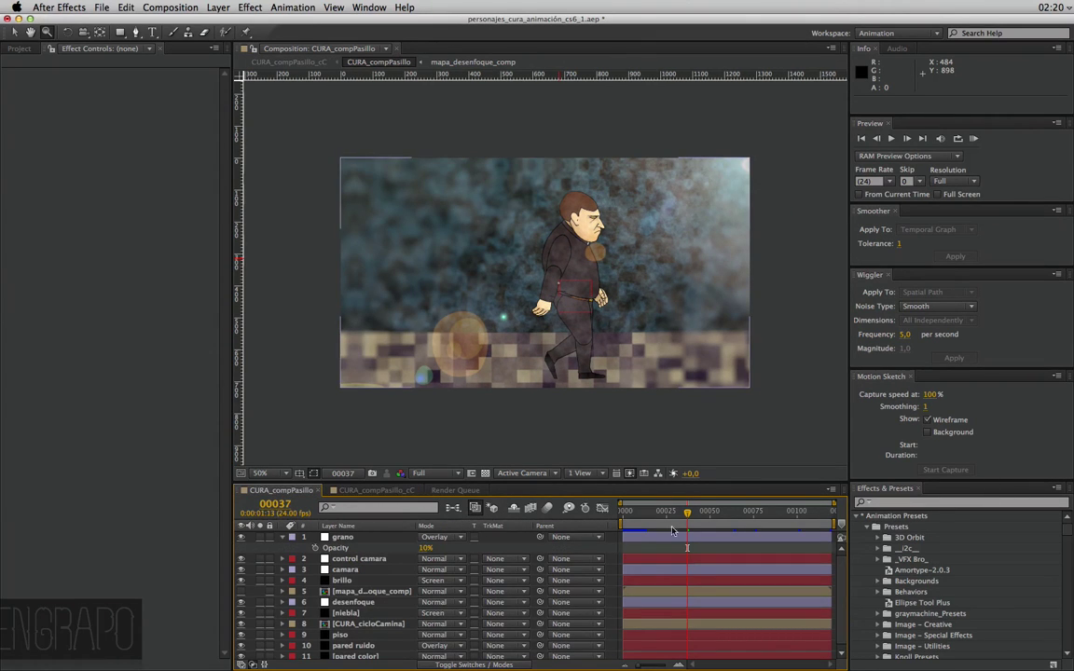
click(600, 635)
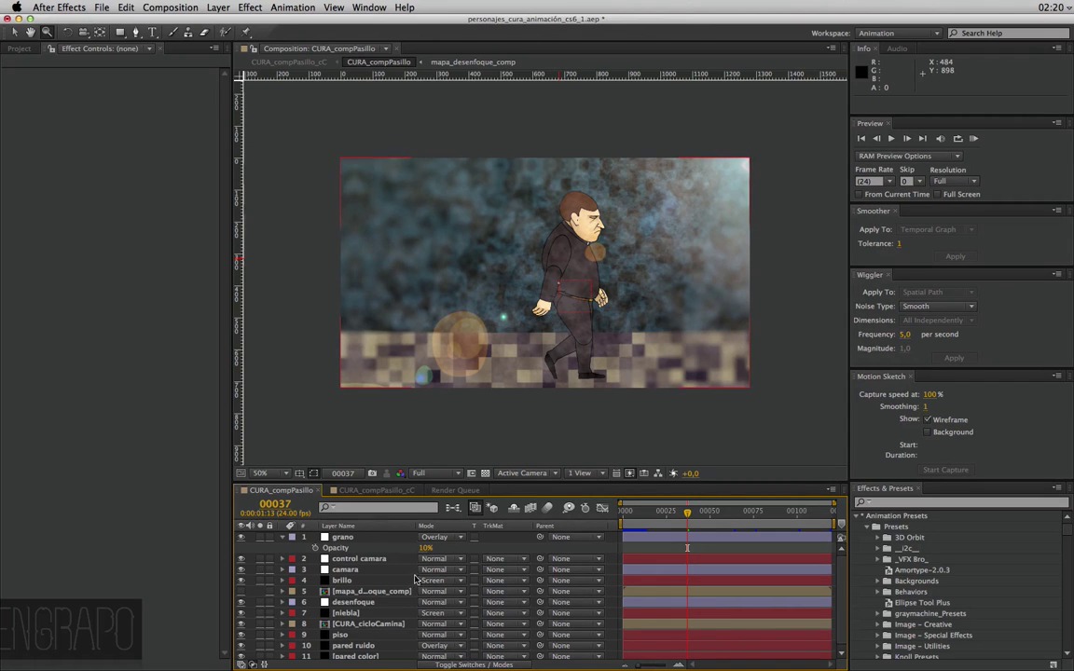
click(170, 7)
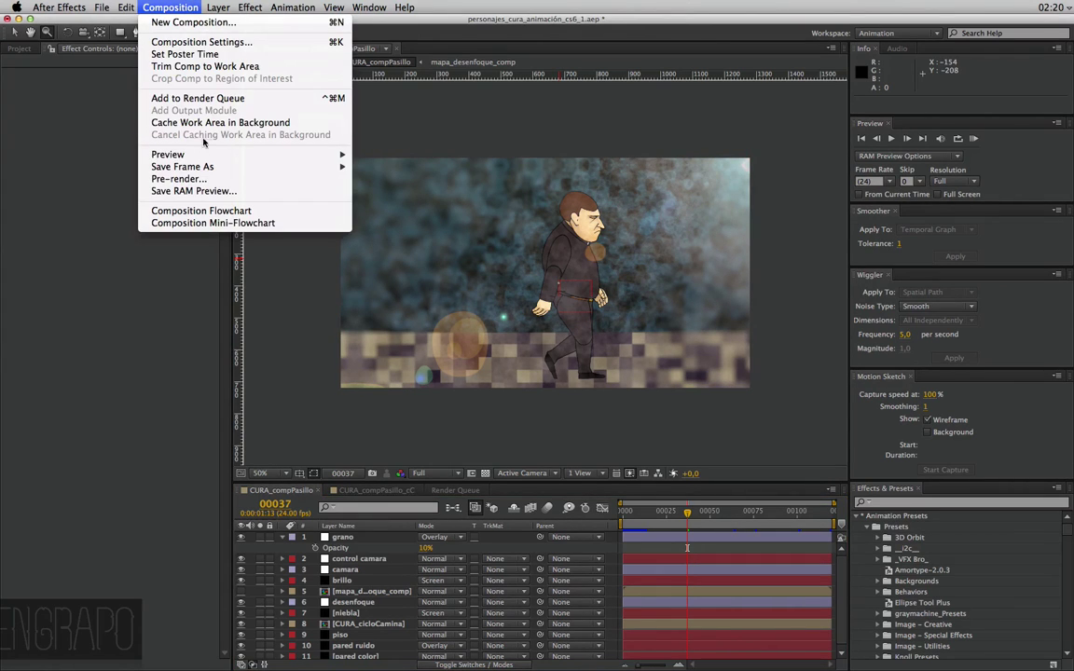
click(185, 178)
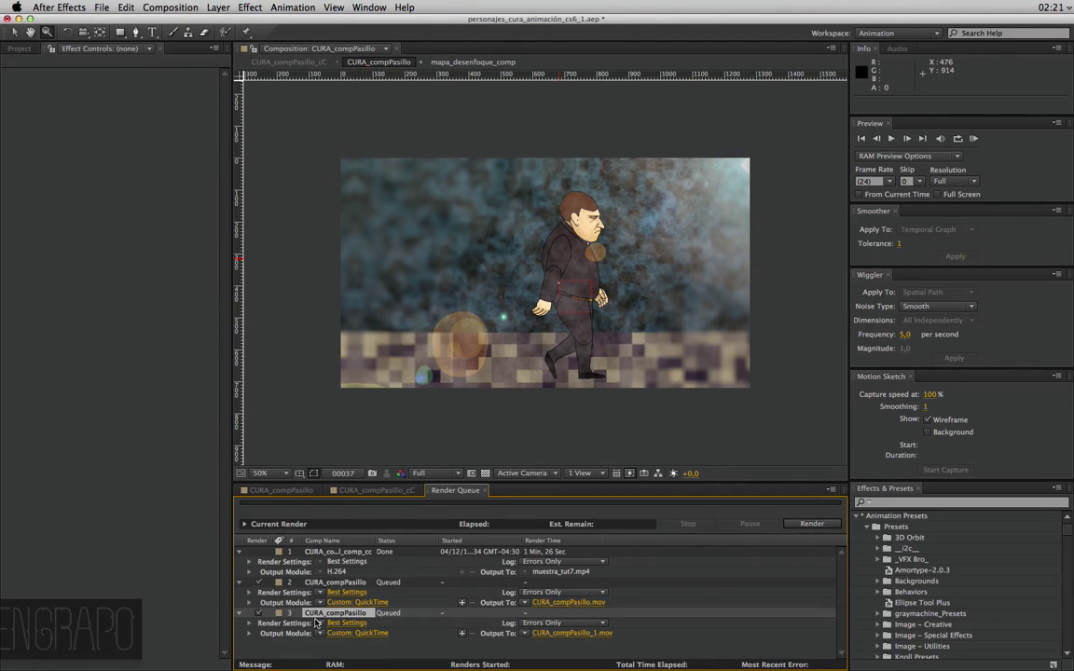
Delete the third and second queued CURA_compPasillo items from the Render Queue
click(359, 623)
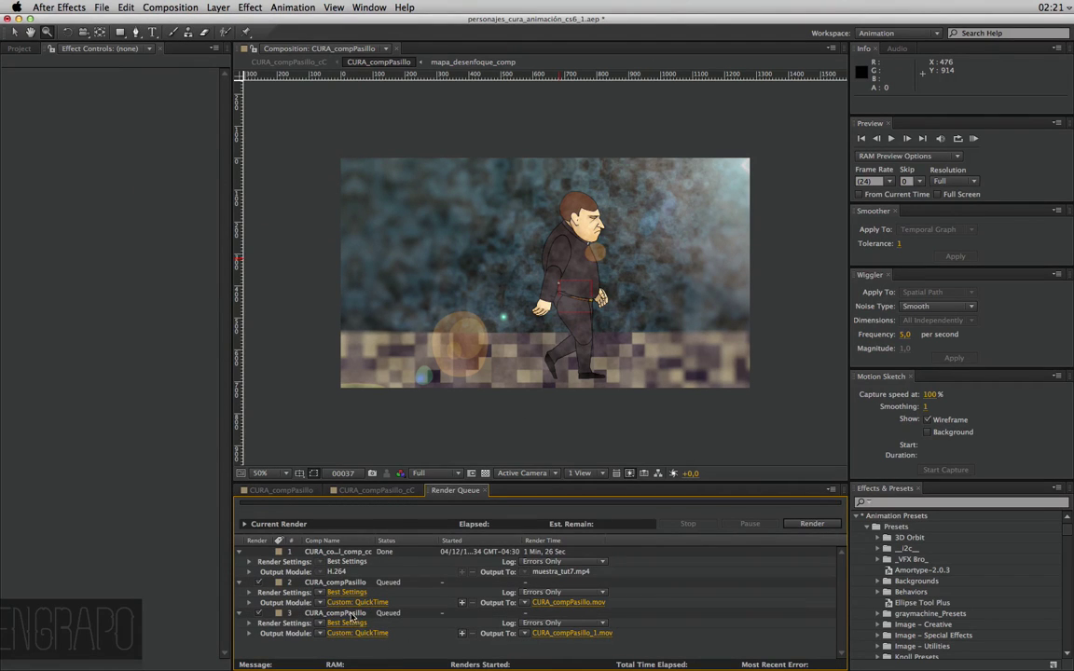
click(353, 614)
key(Delete)
click(301, 584)
key(Delete)
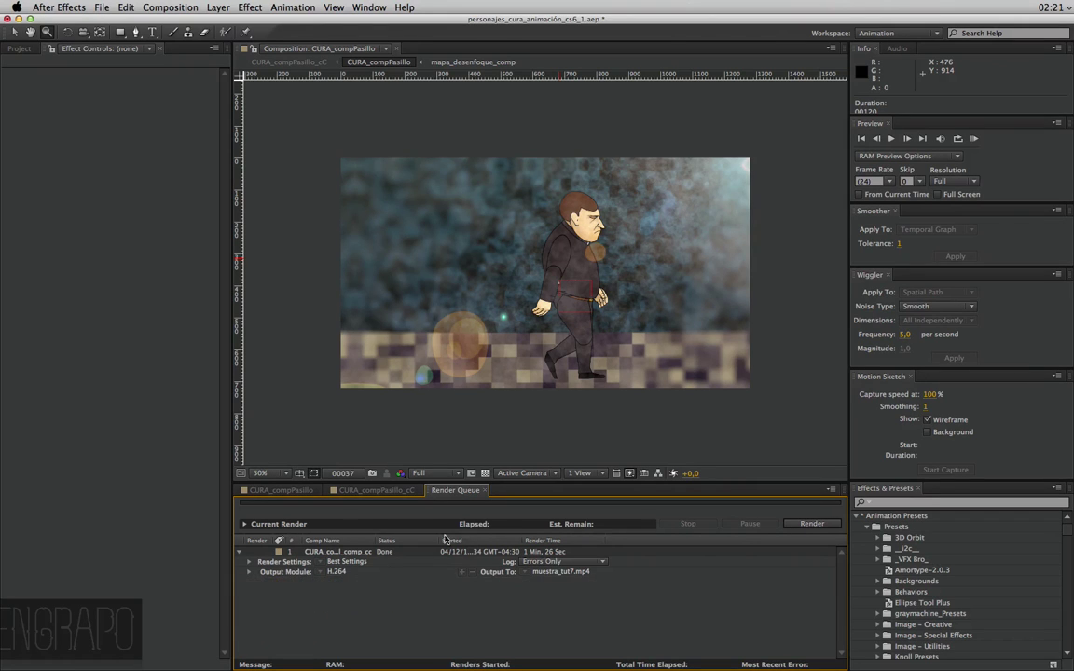
Show CURA_compPasillo_cC, zoom its viewer in and out, pick the Selection tool, then switch to Firefox
click(377, 491)
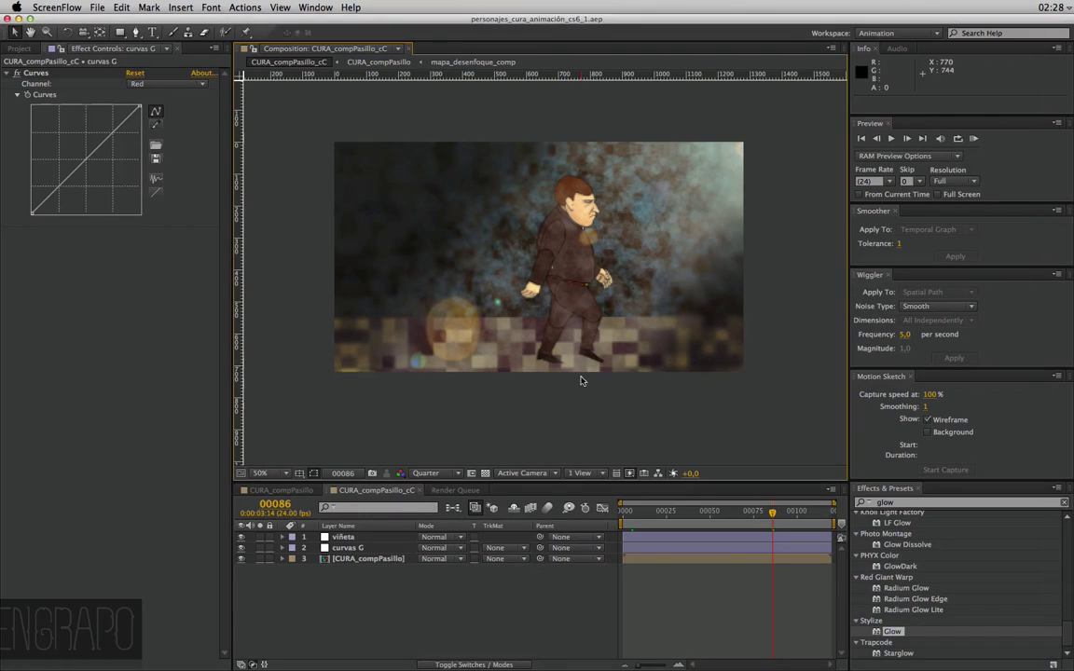
click(552, 360)
scroll(551, 298, up, 2)
scroll(544, 295, down, 1)
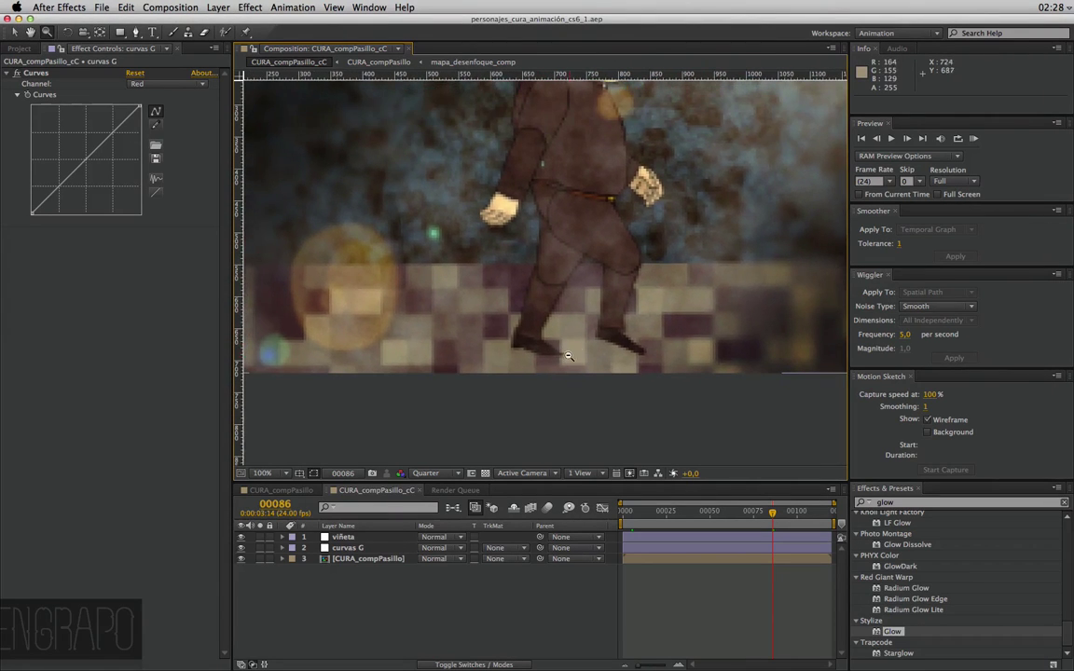
scroll(557, 322, down, 1)
key(v)
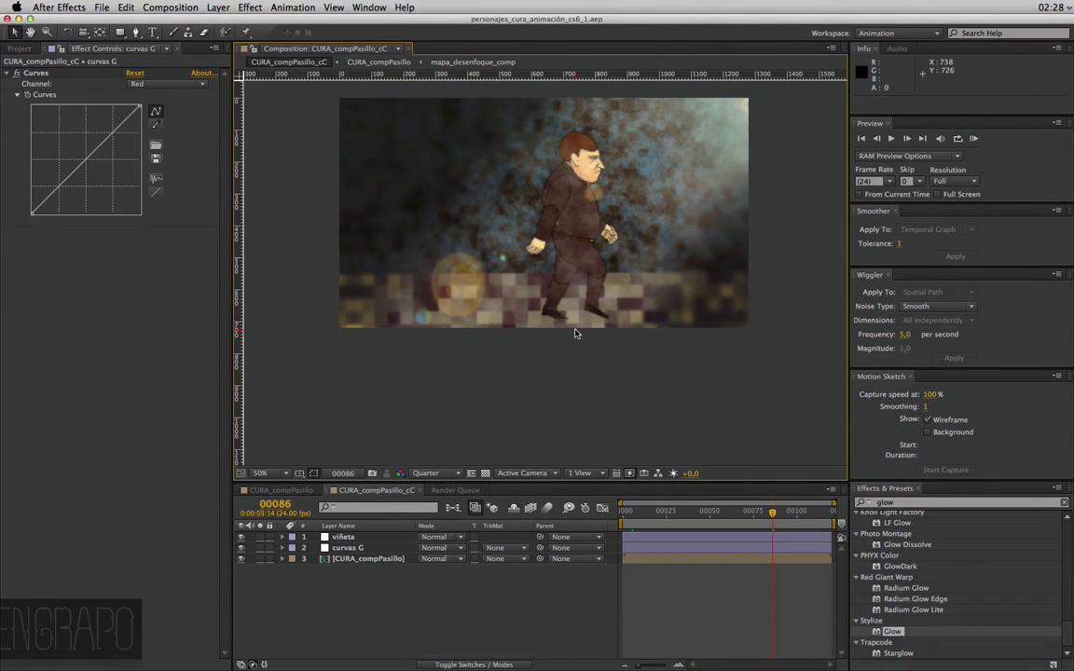
key(super+Tab)
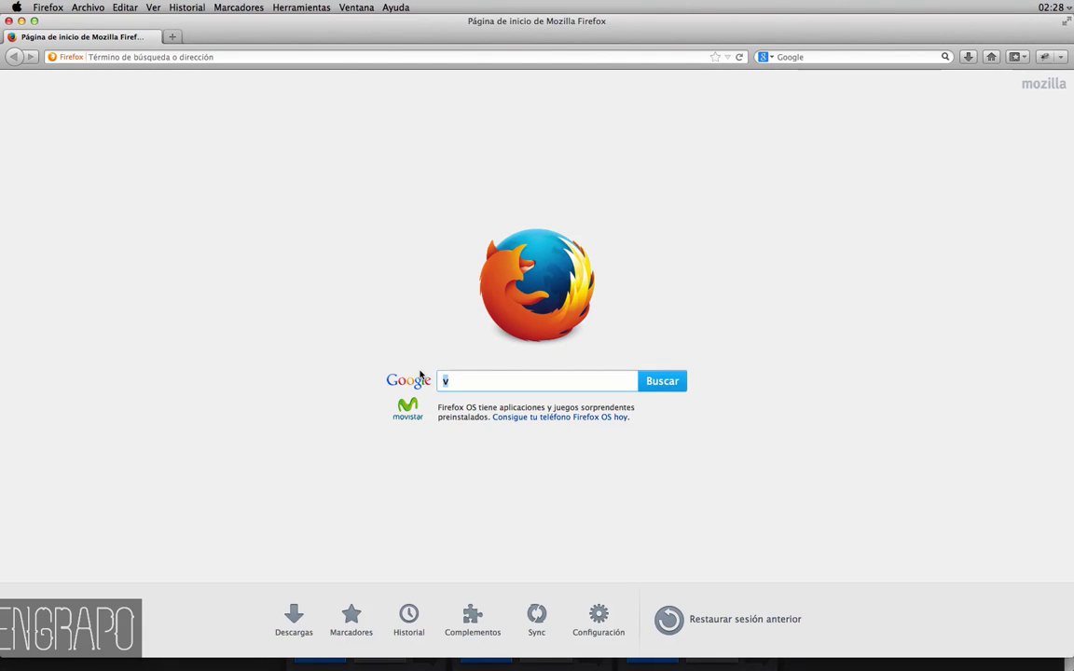
Search Google for 'video copilot reflect' and open Video Copilot's 98. Reflection Plug-in page
text(ideo)
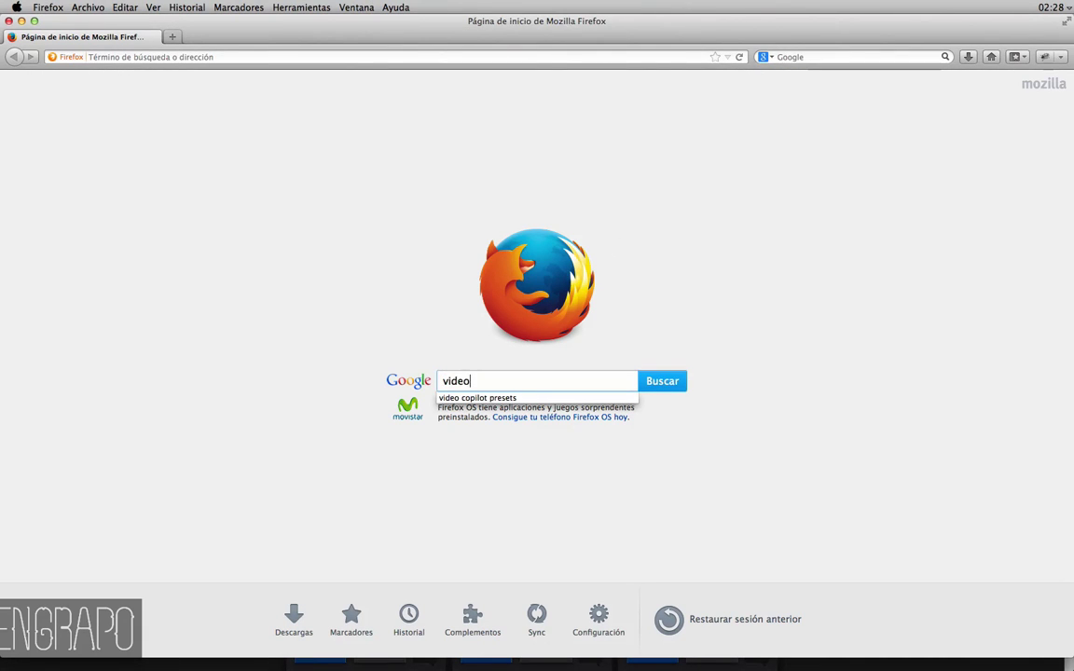
text( copilot )
text(reflect)
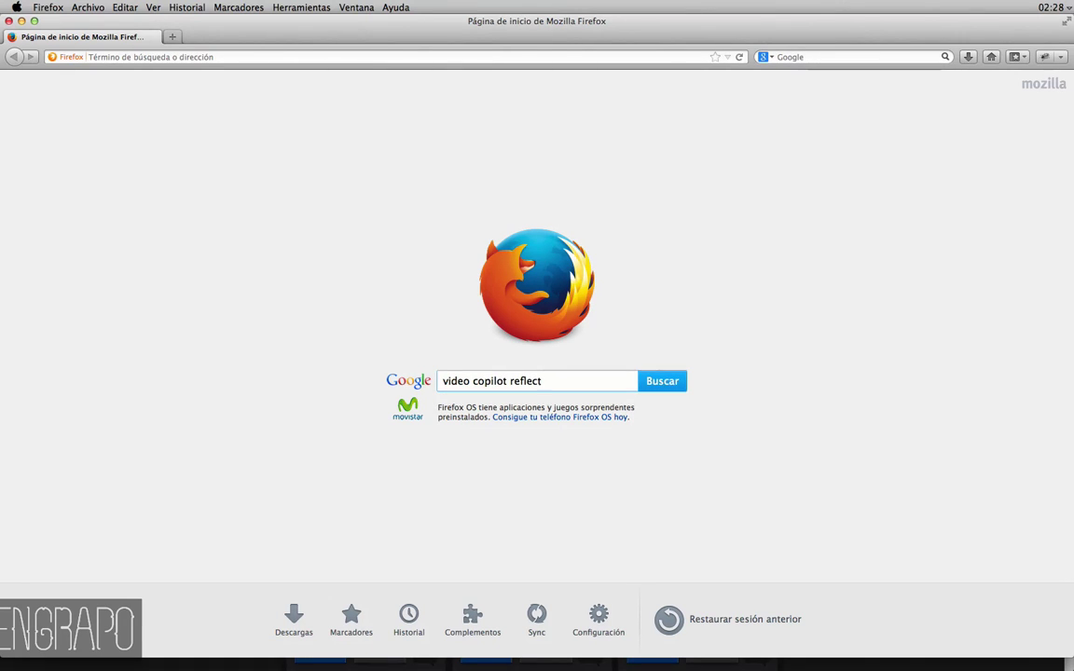
key(Return)
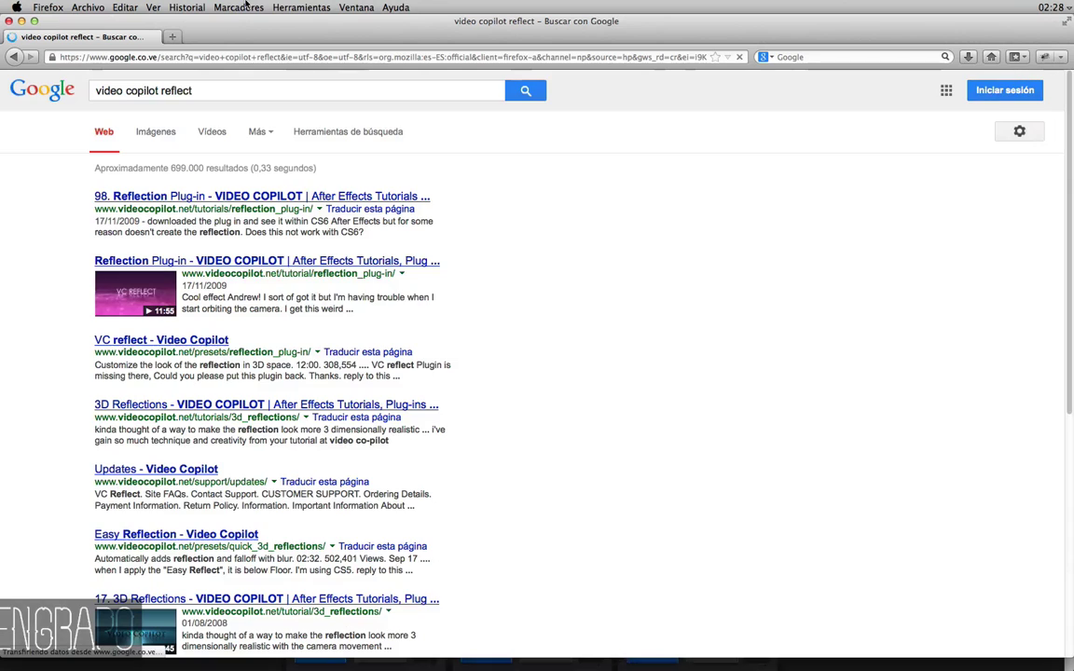
click(228, 199)
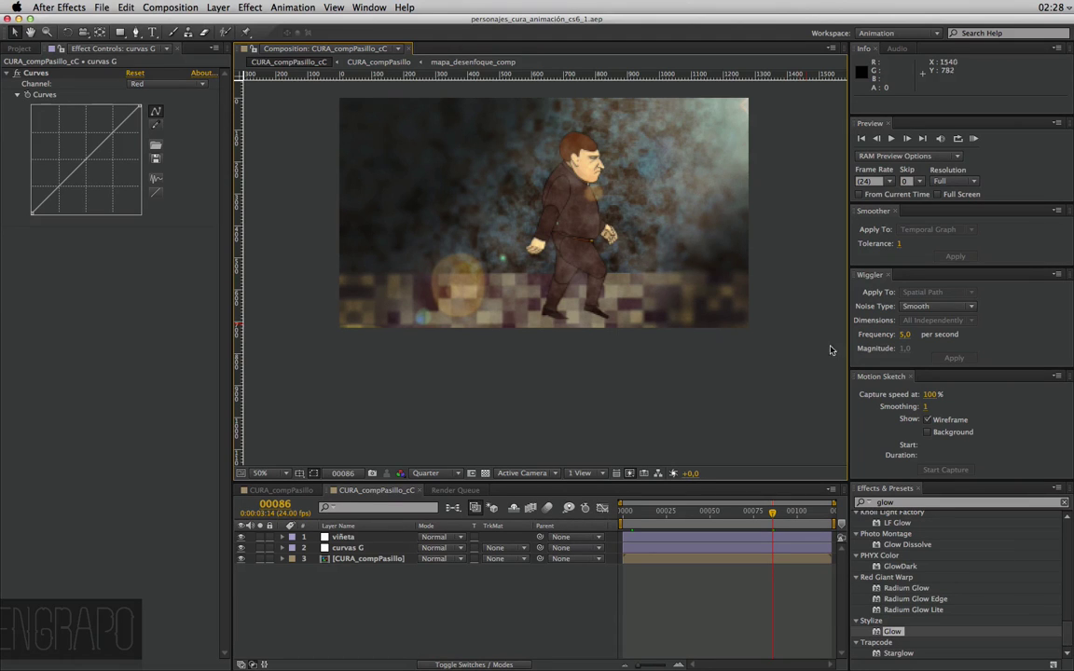
In CURA_compPasillo, apply Video Copilot's VC Reflect effect to the CURA_cicloCamina layer
click(250, 8)
click(375, 392)
click(300, 490)
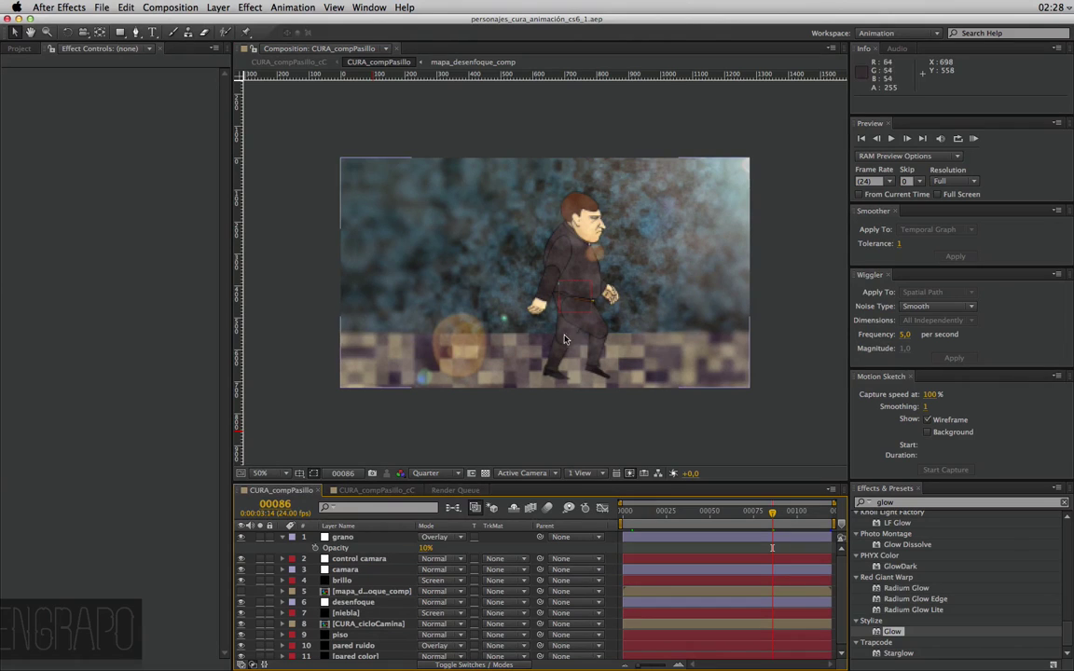
click(369, 622)
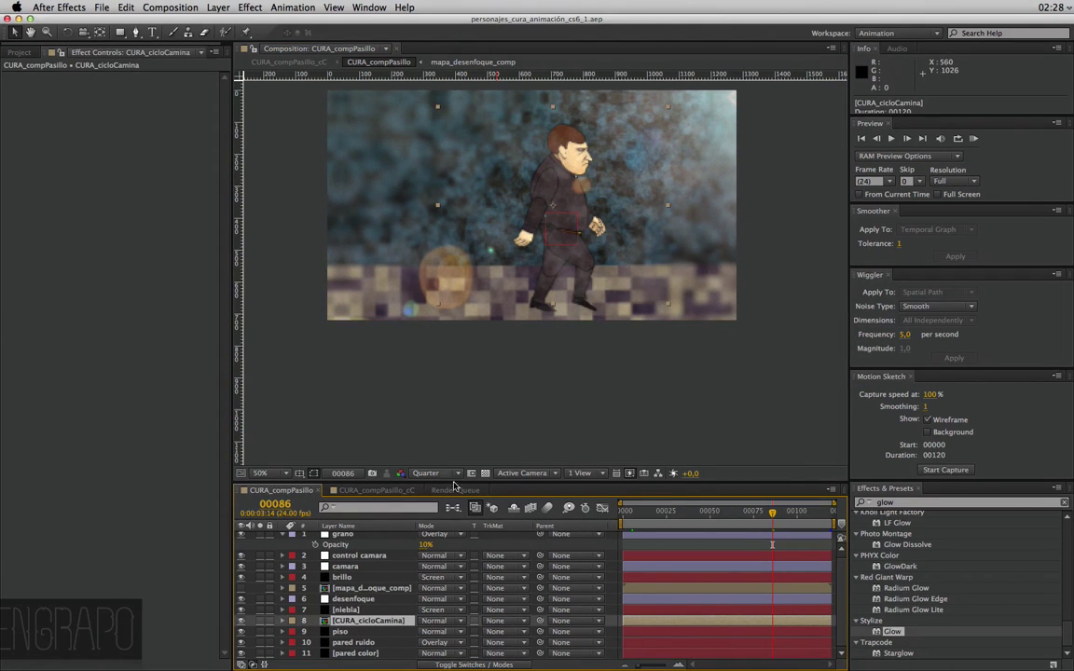
click(250, 7)
scroll(298, 504, down, 10)
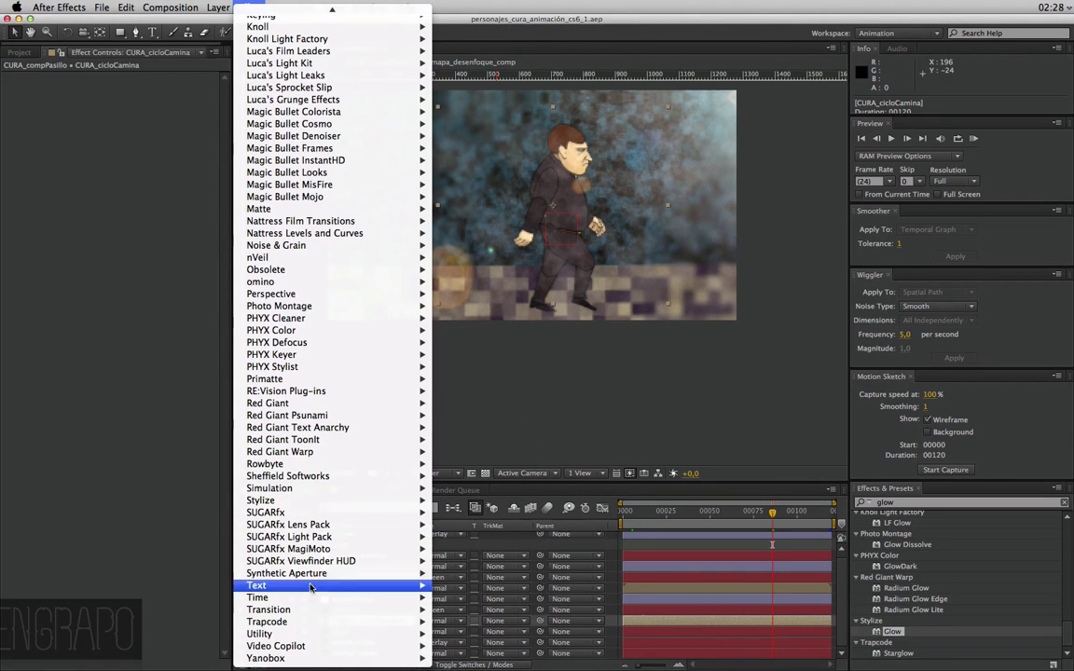
mouse_move(306, 646)
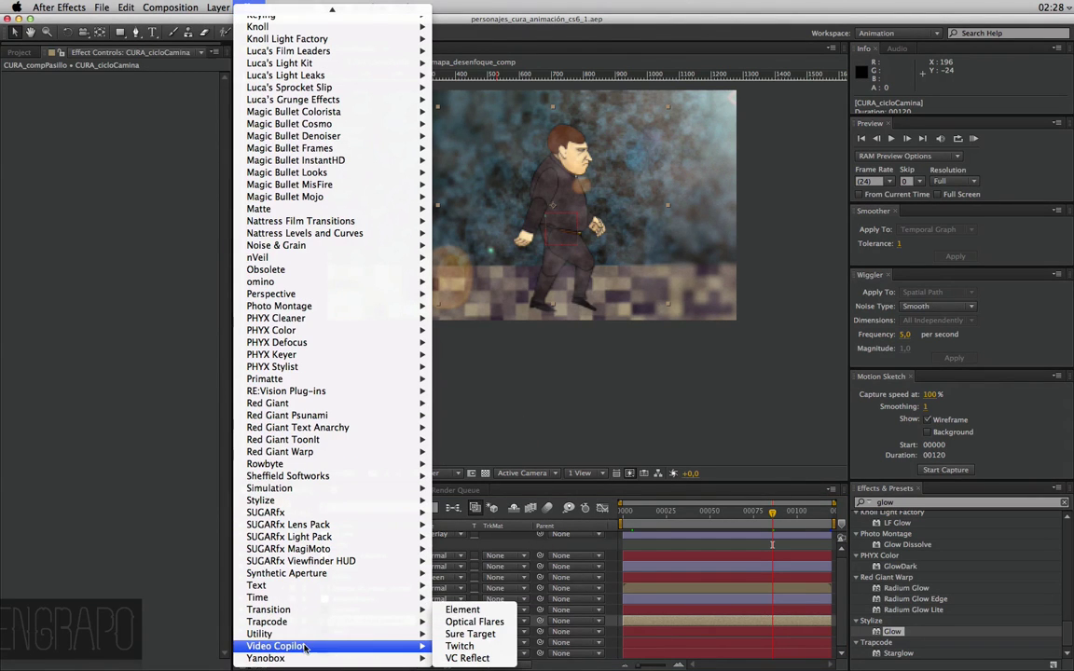
click(472, 659)
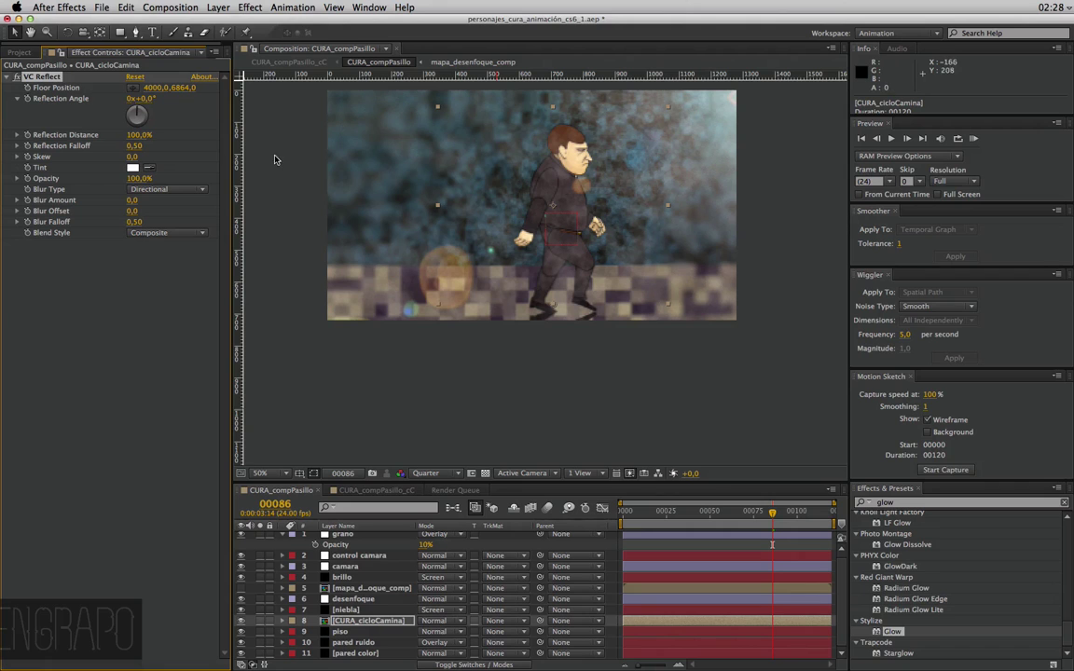
Set VC Reflect Floor Position to 4000,0 / 6816,0, Reflection Distance 15% and Blur Amount about 6,4
scroll(579, 360, up, 2)
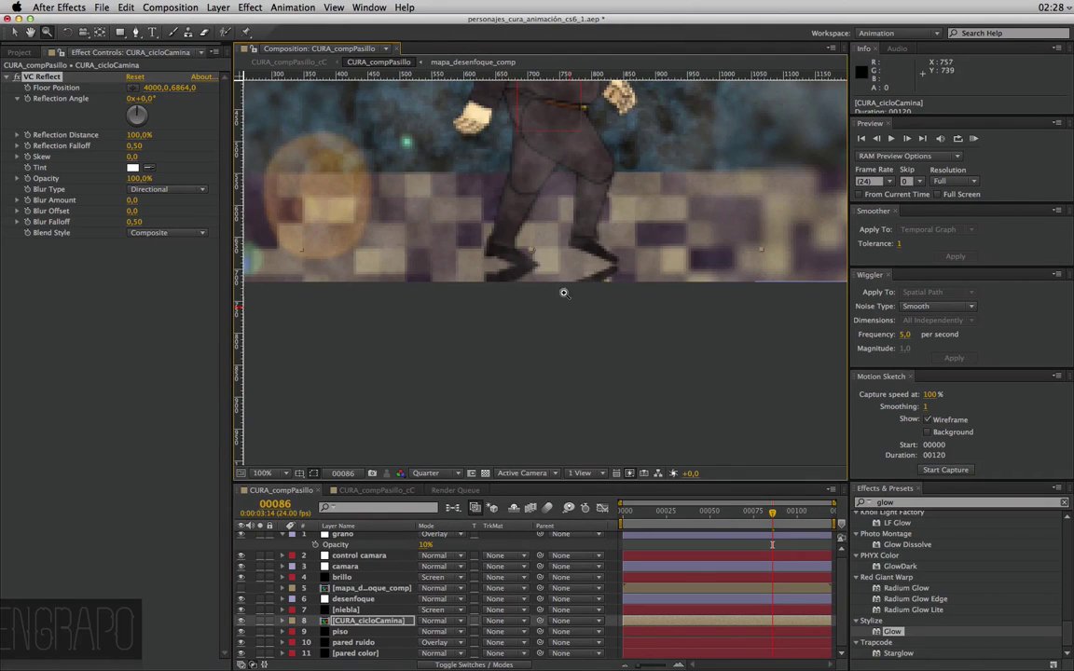
key(v)
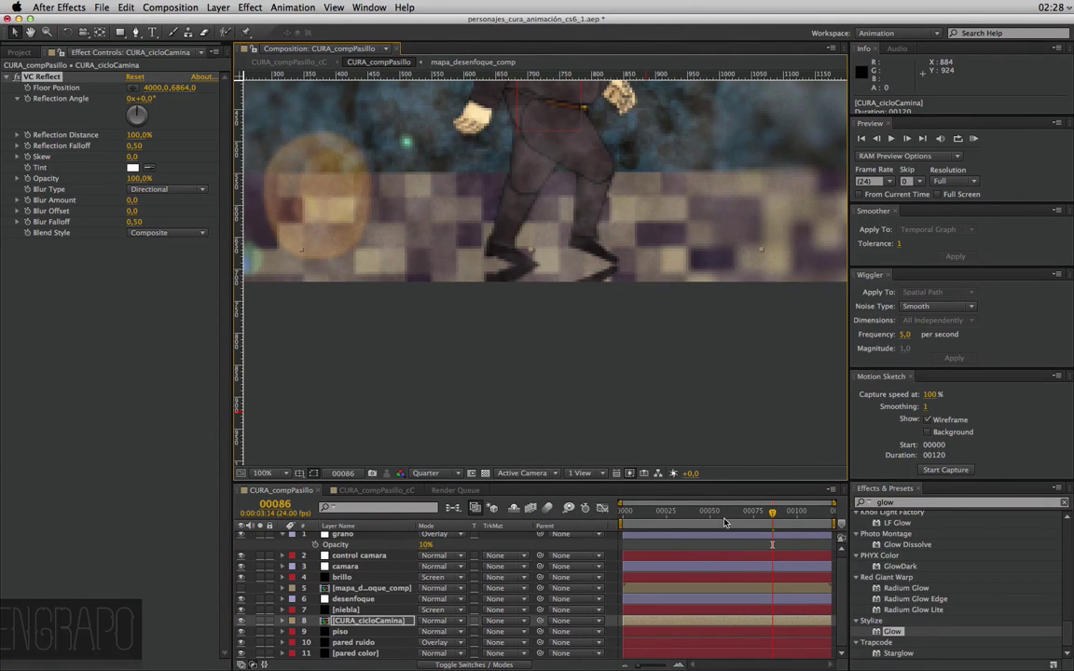
mouse_move(725, 522)
mouse_down()
mouse_move(627, 512)
mouse_move(697, 512)
mouse_up()
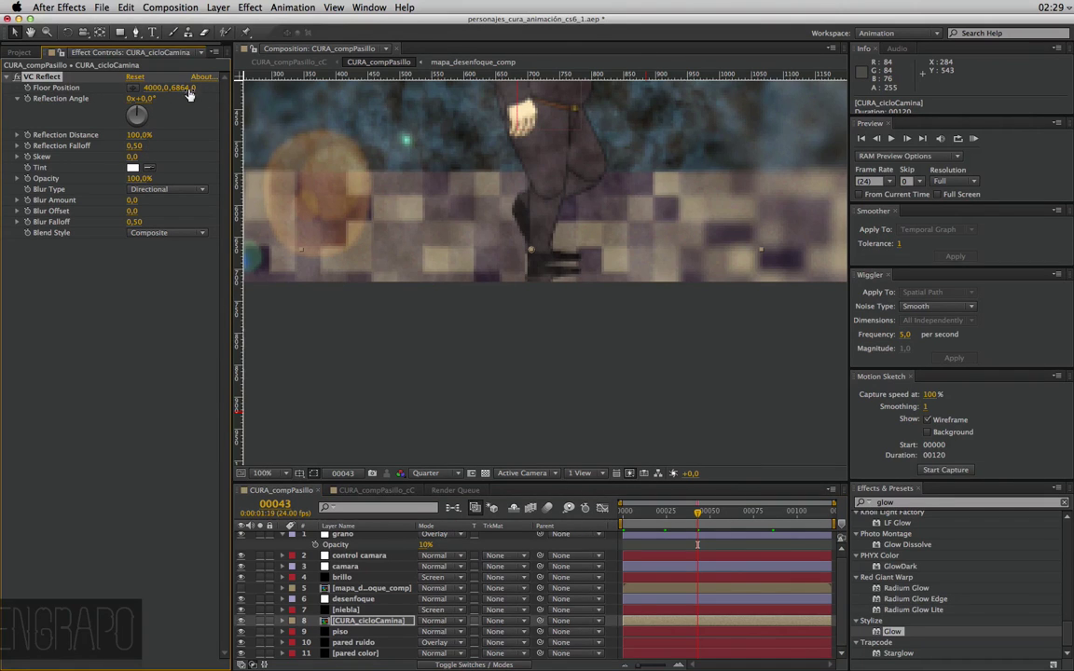
mouse_move(181, 88)
mouse_down()
mouse_move(168, 87)
mouse_move(197, 88)
mouse_up()
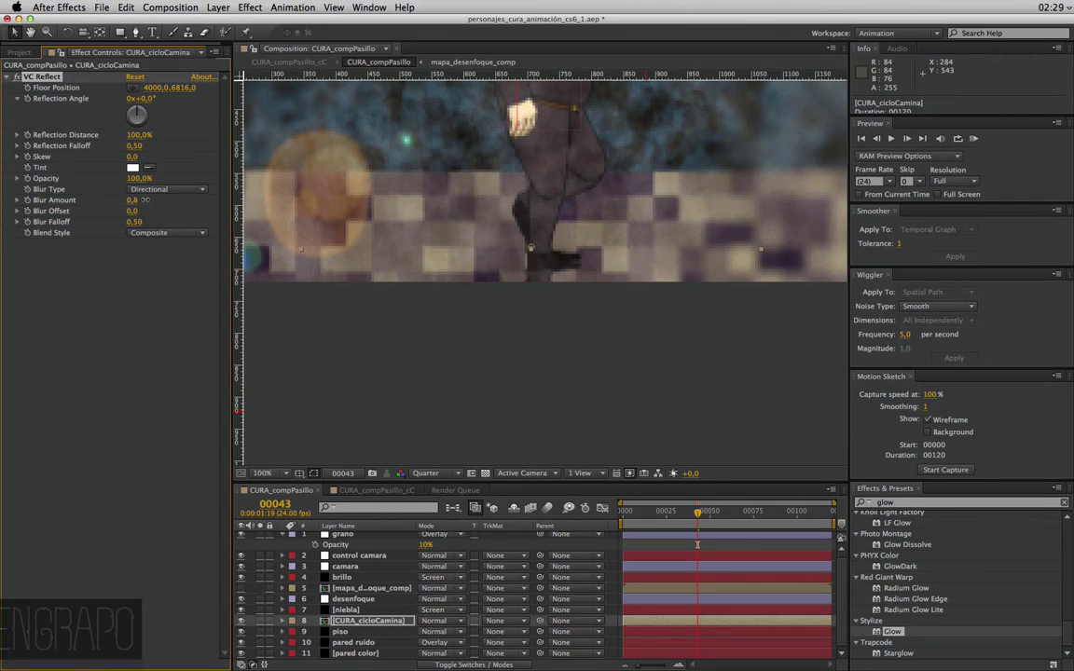
drag(144, 199, 156, 201)
key(Return)
drag(133, 201, 158, 200)
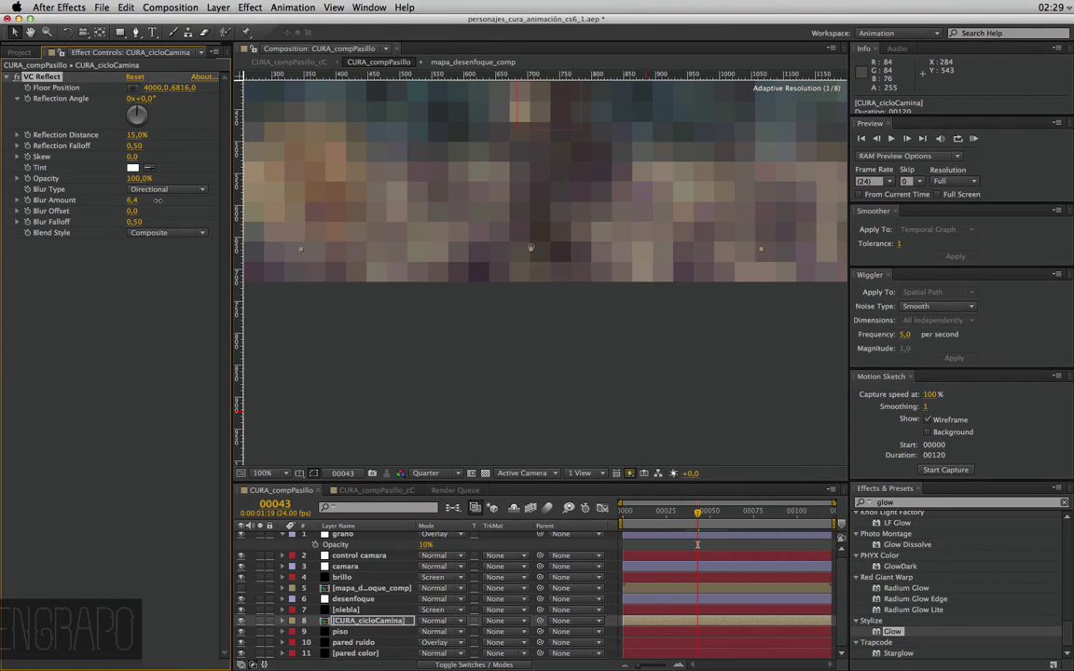